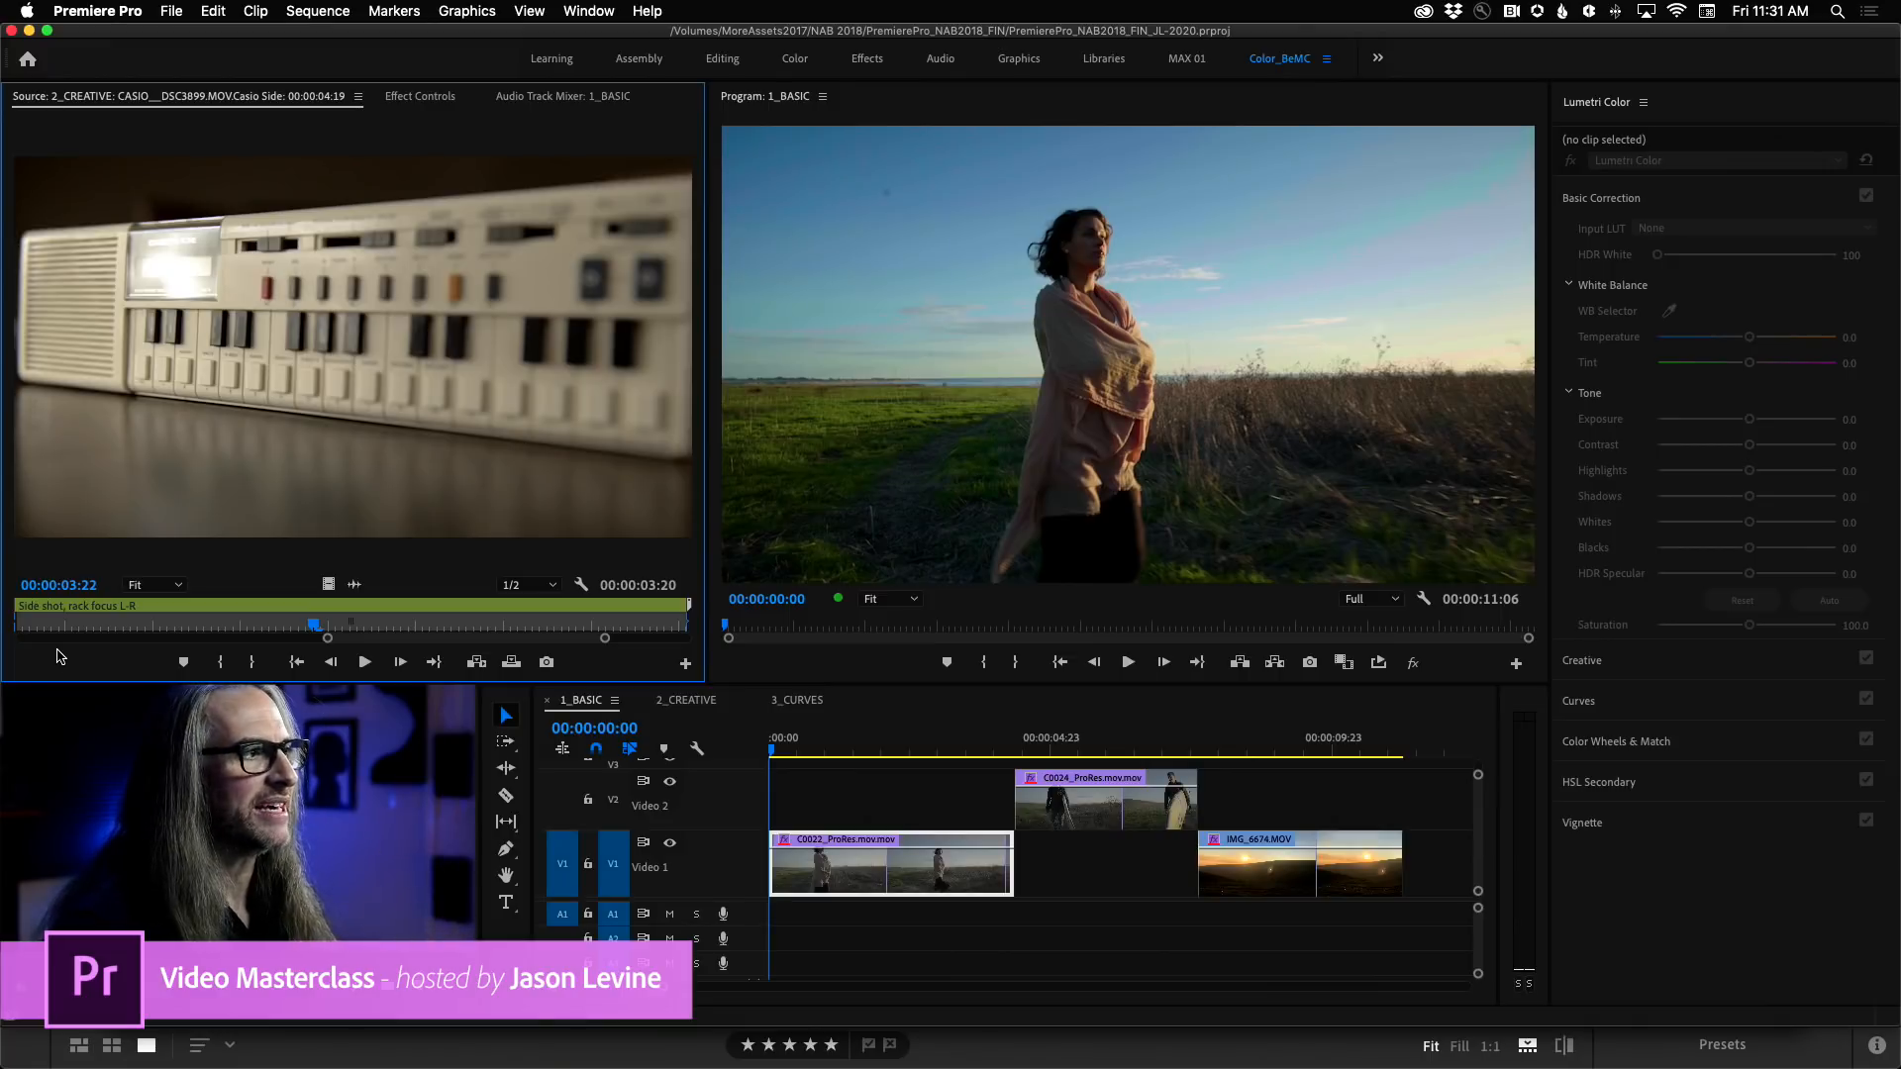
# Make the 1_BASIC sequence active and view the list of available workspaces, keeping Color_BeMC.
pyautogui.click(588, 709)
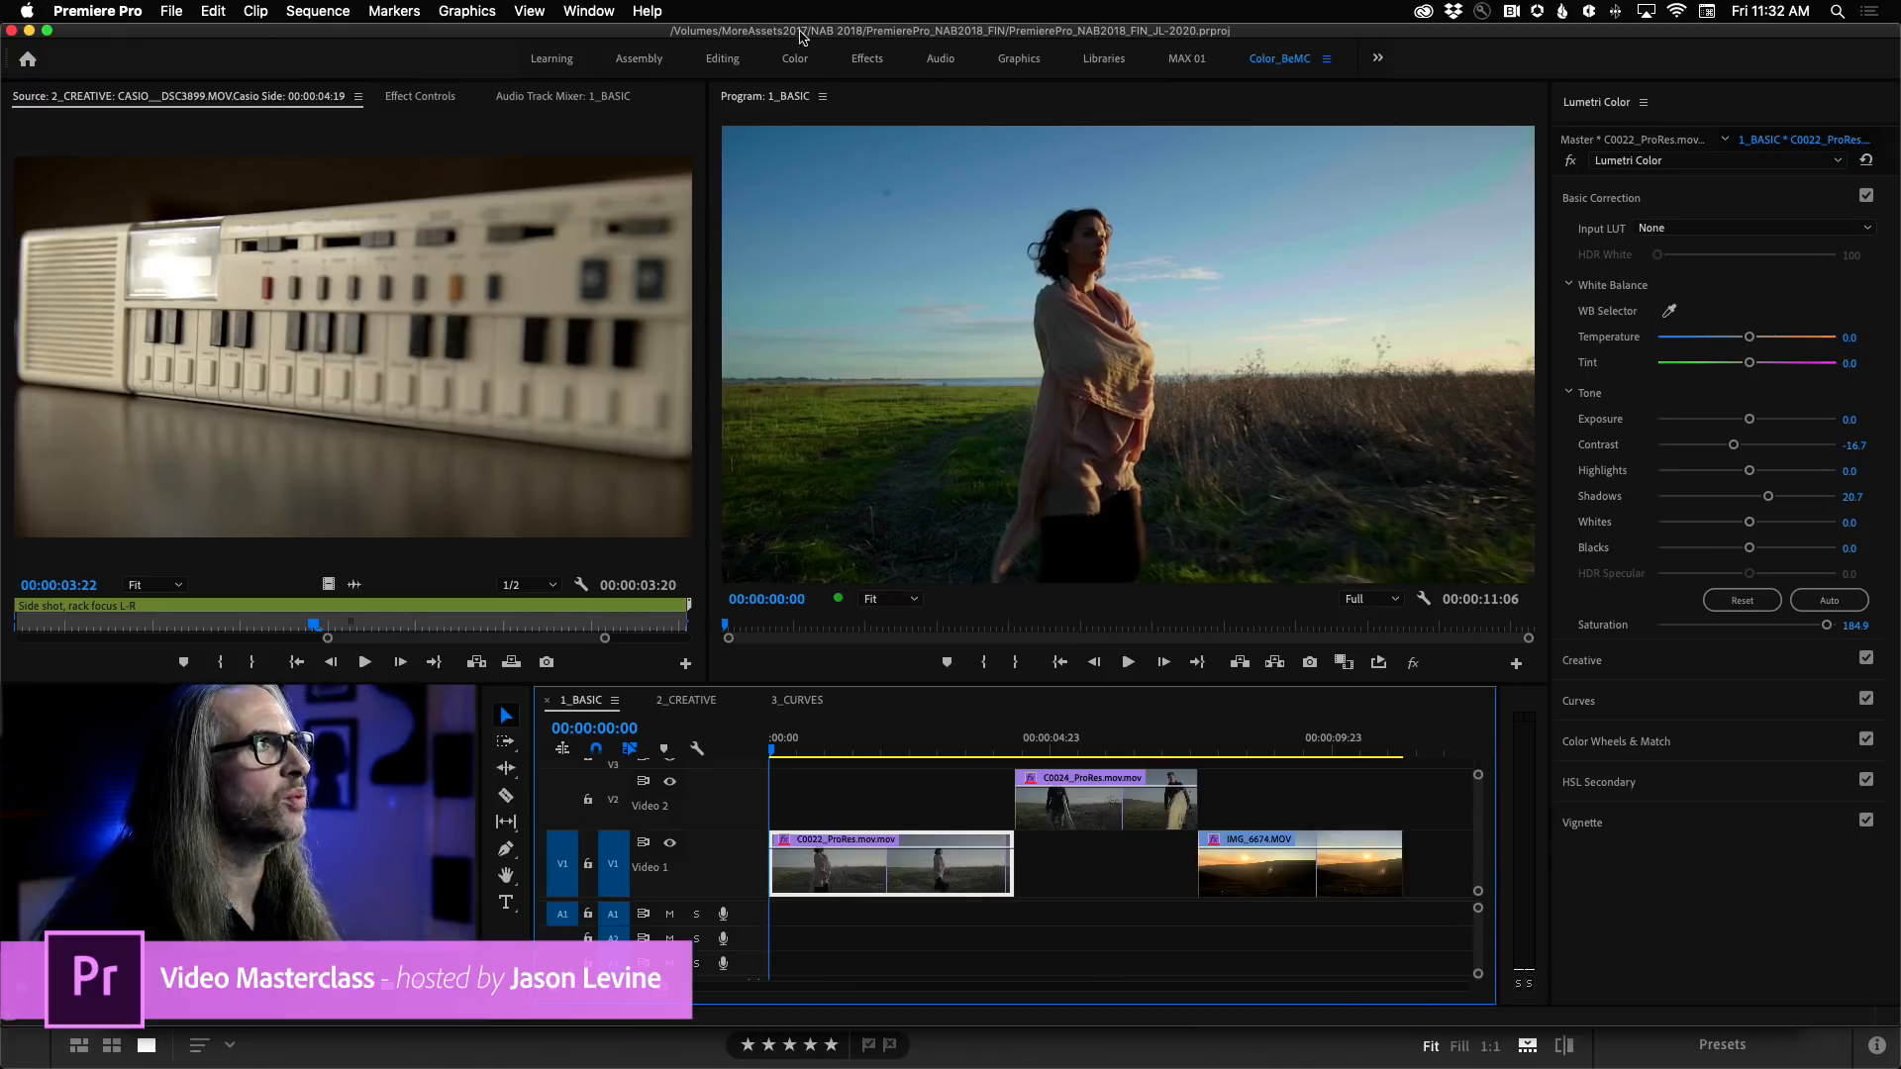
pyautogui.click(607, 10)
pyautogui.moveTo(642, 38)
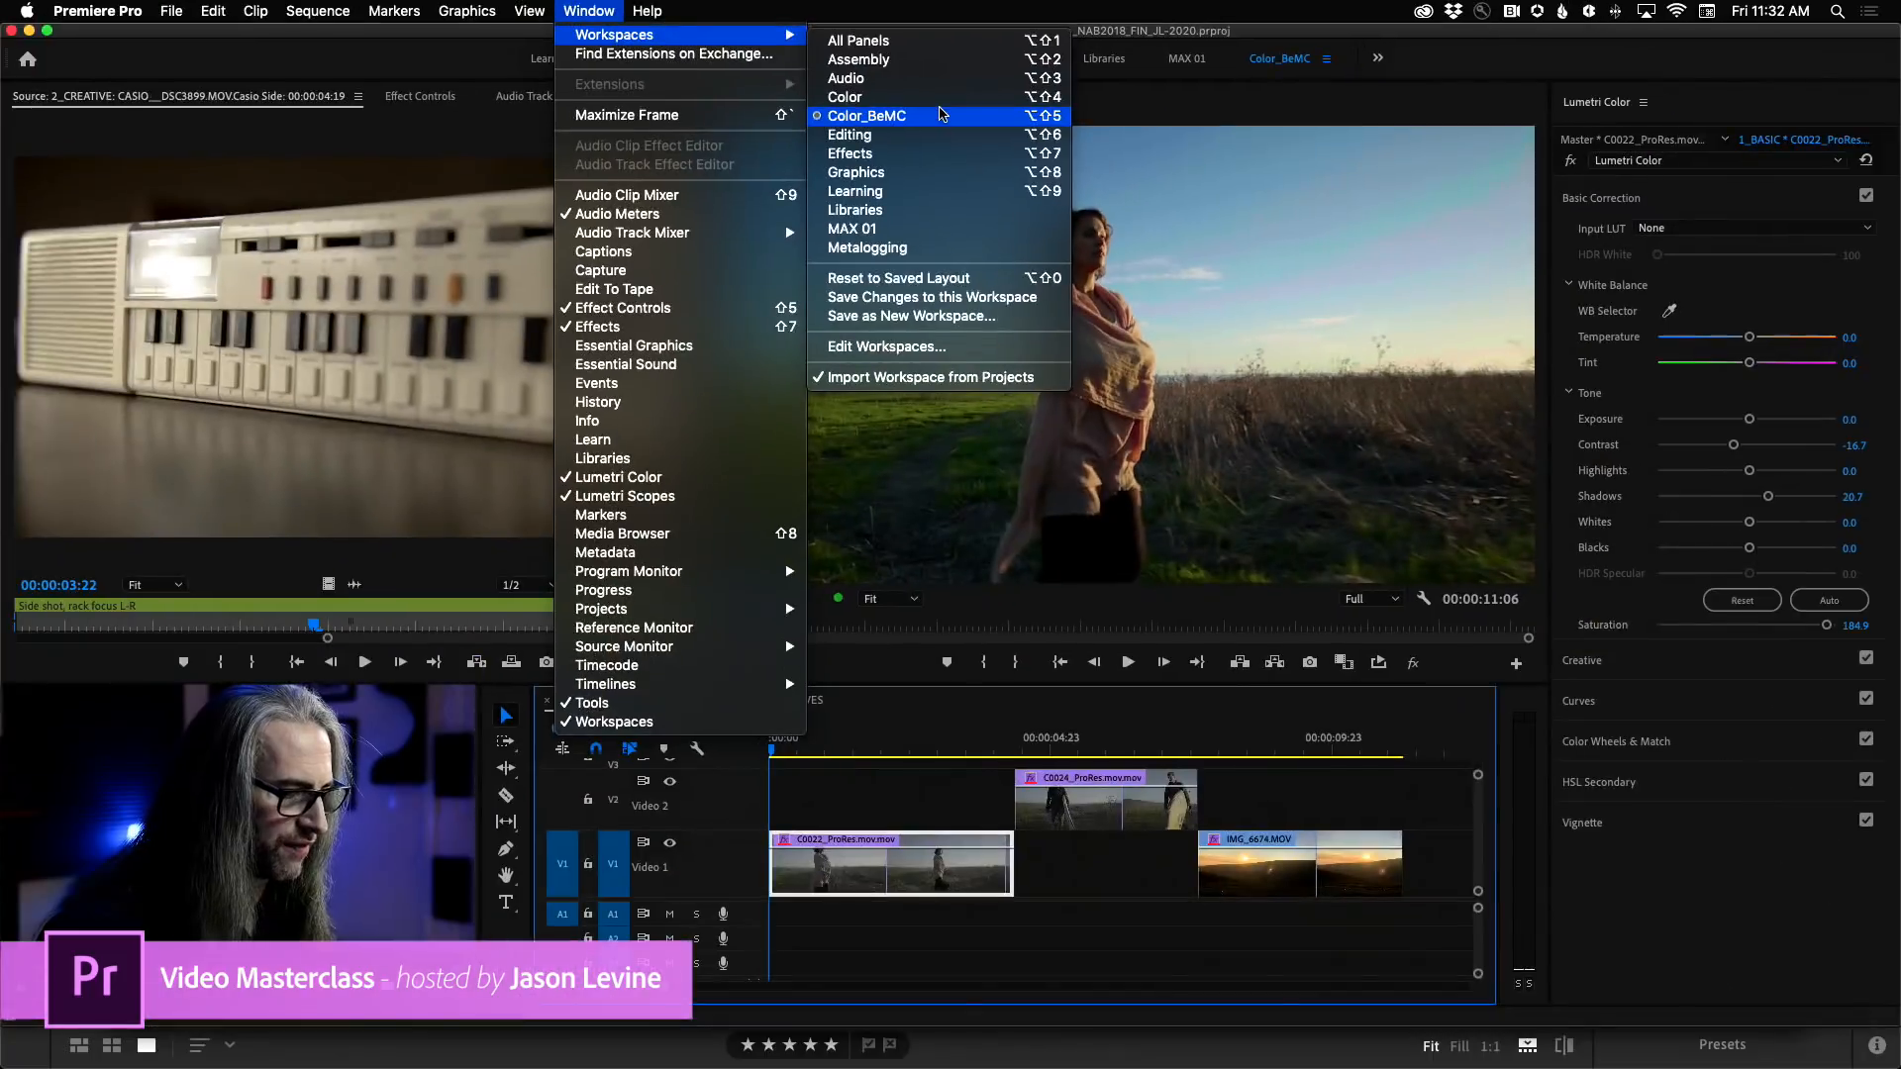
pyautogui.click(582, 8)
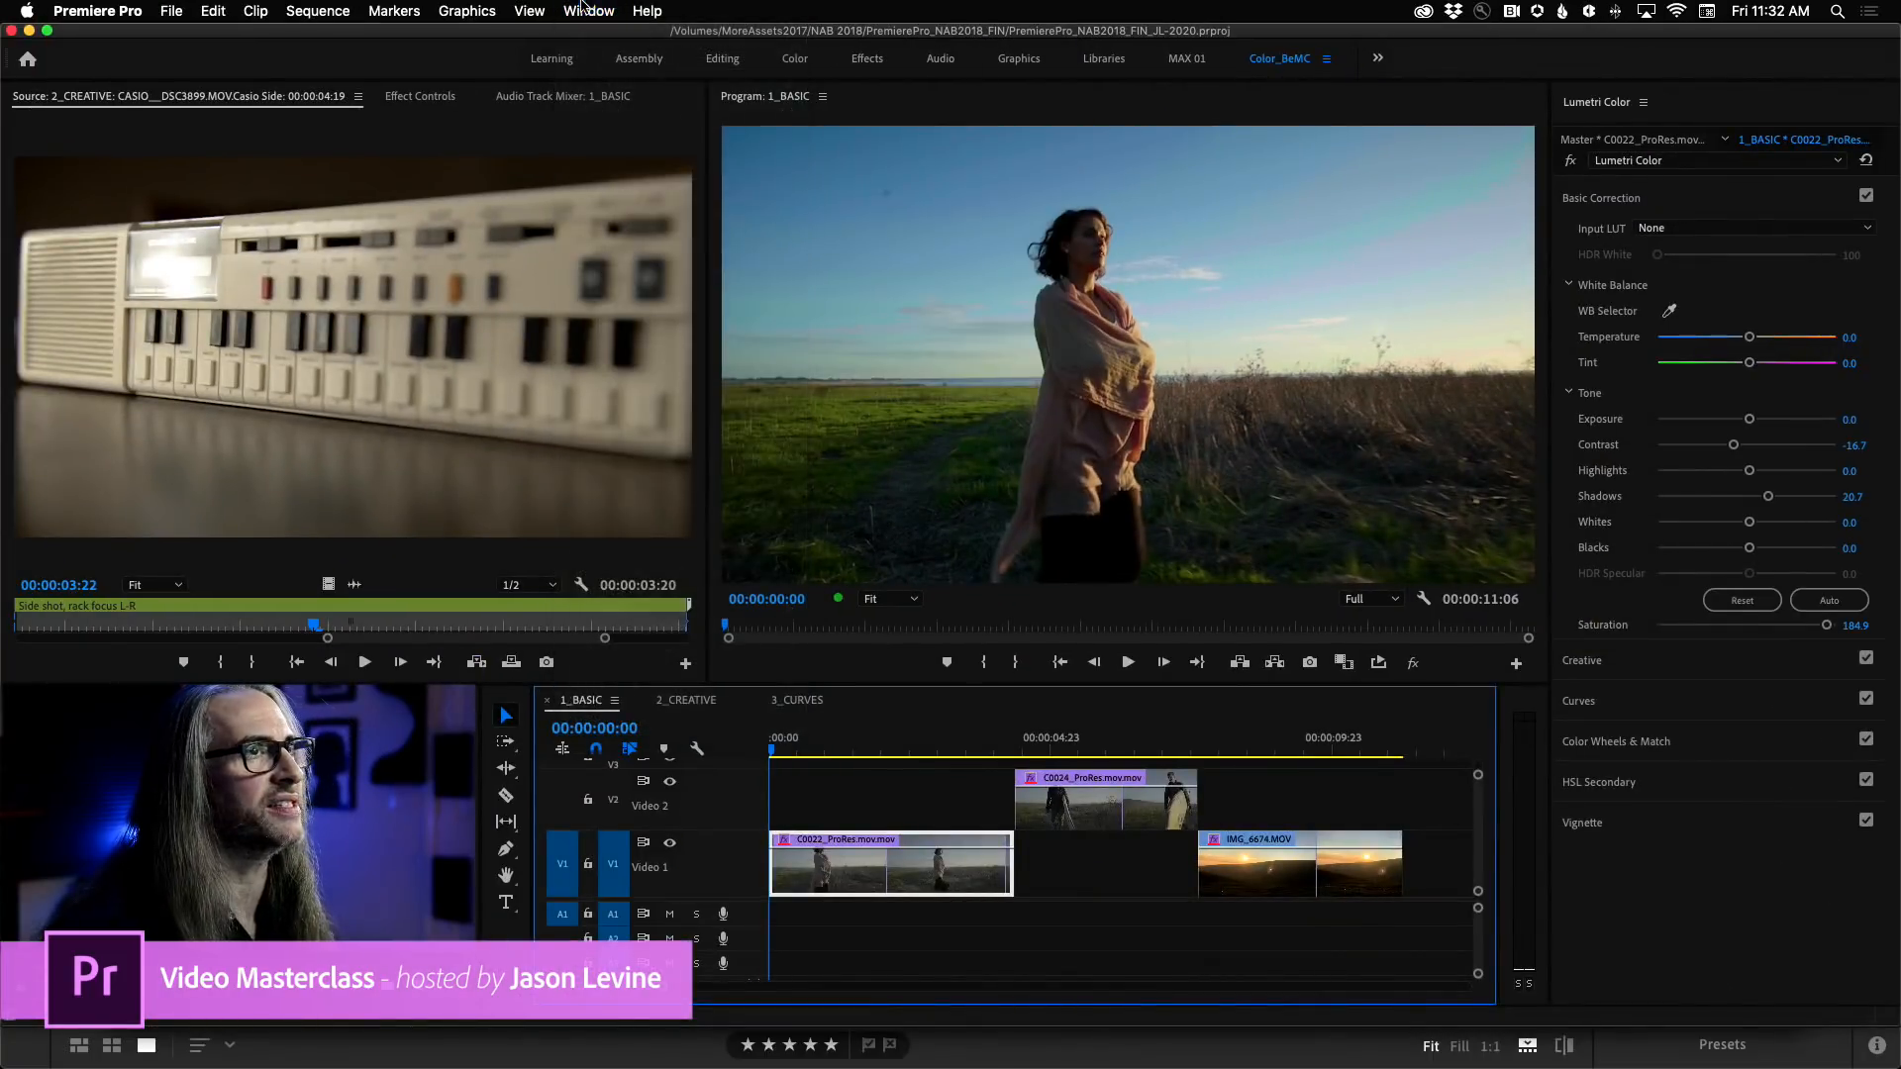
# Collapse Basic Correction in Lumetri Color to view all the section headings, and expand it again.
pyautogui.click(1724, 111)
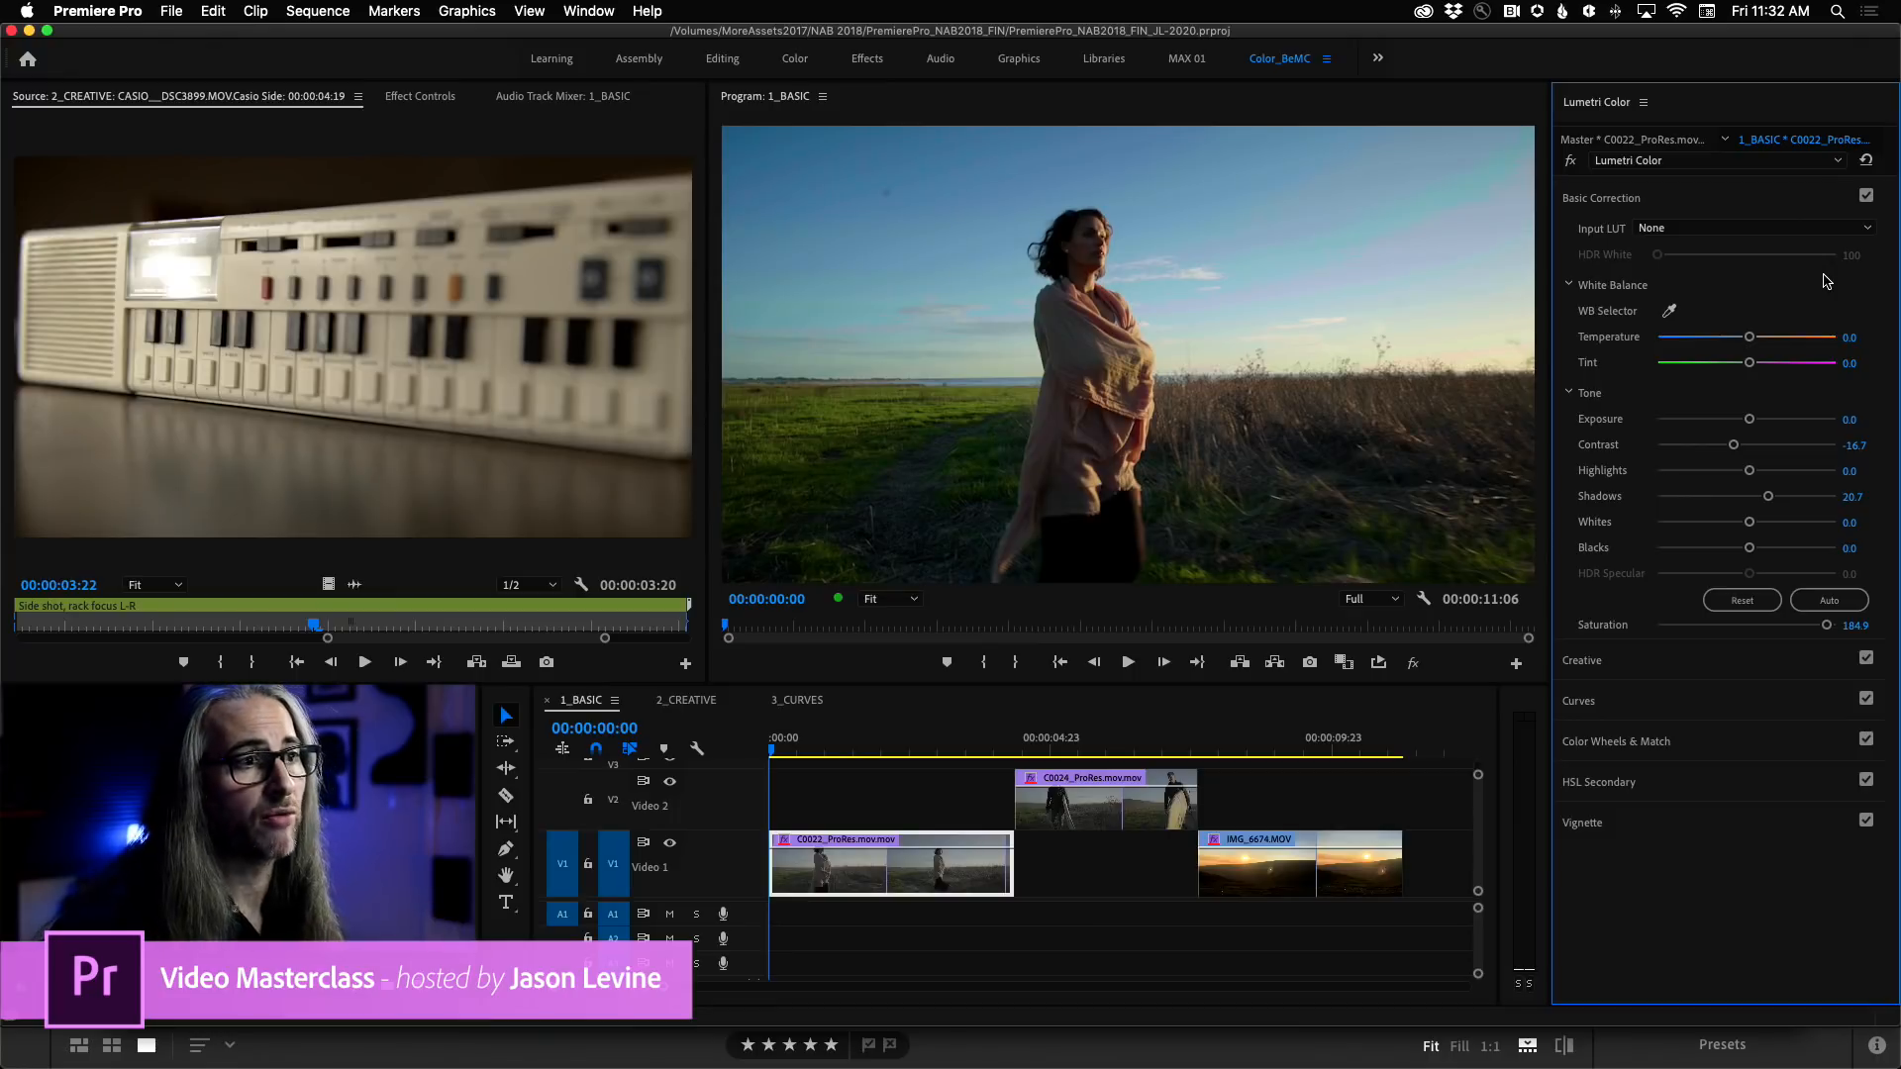
pyautogui.click(1691, 199)
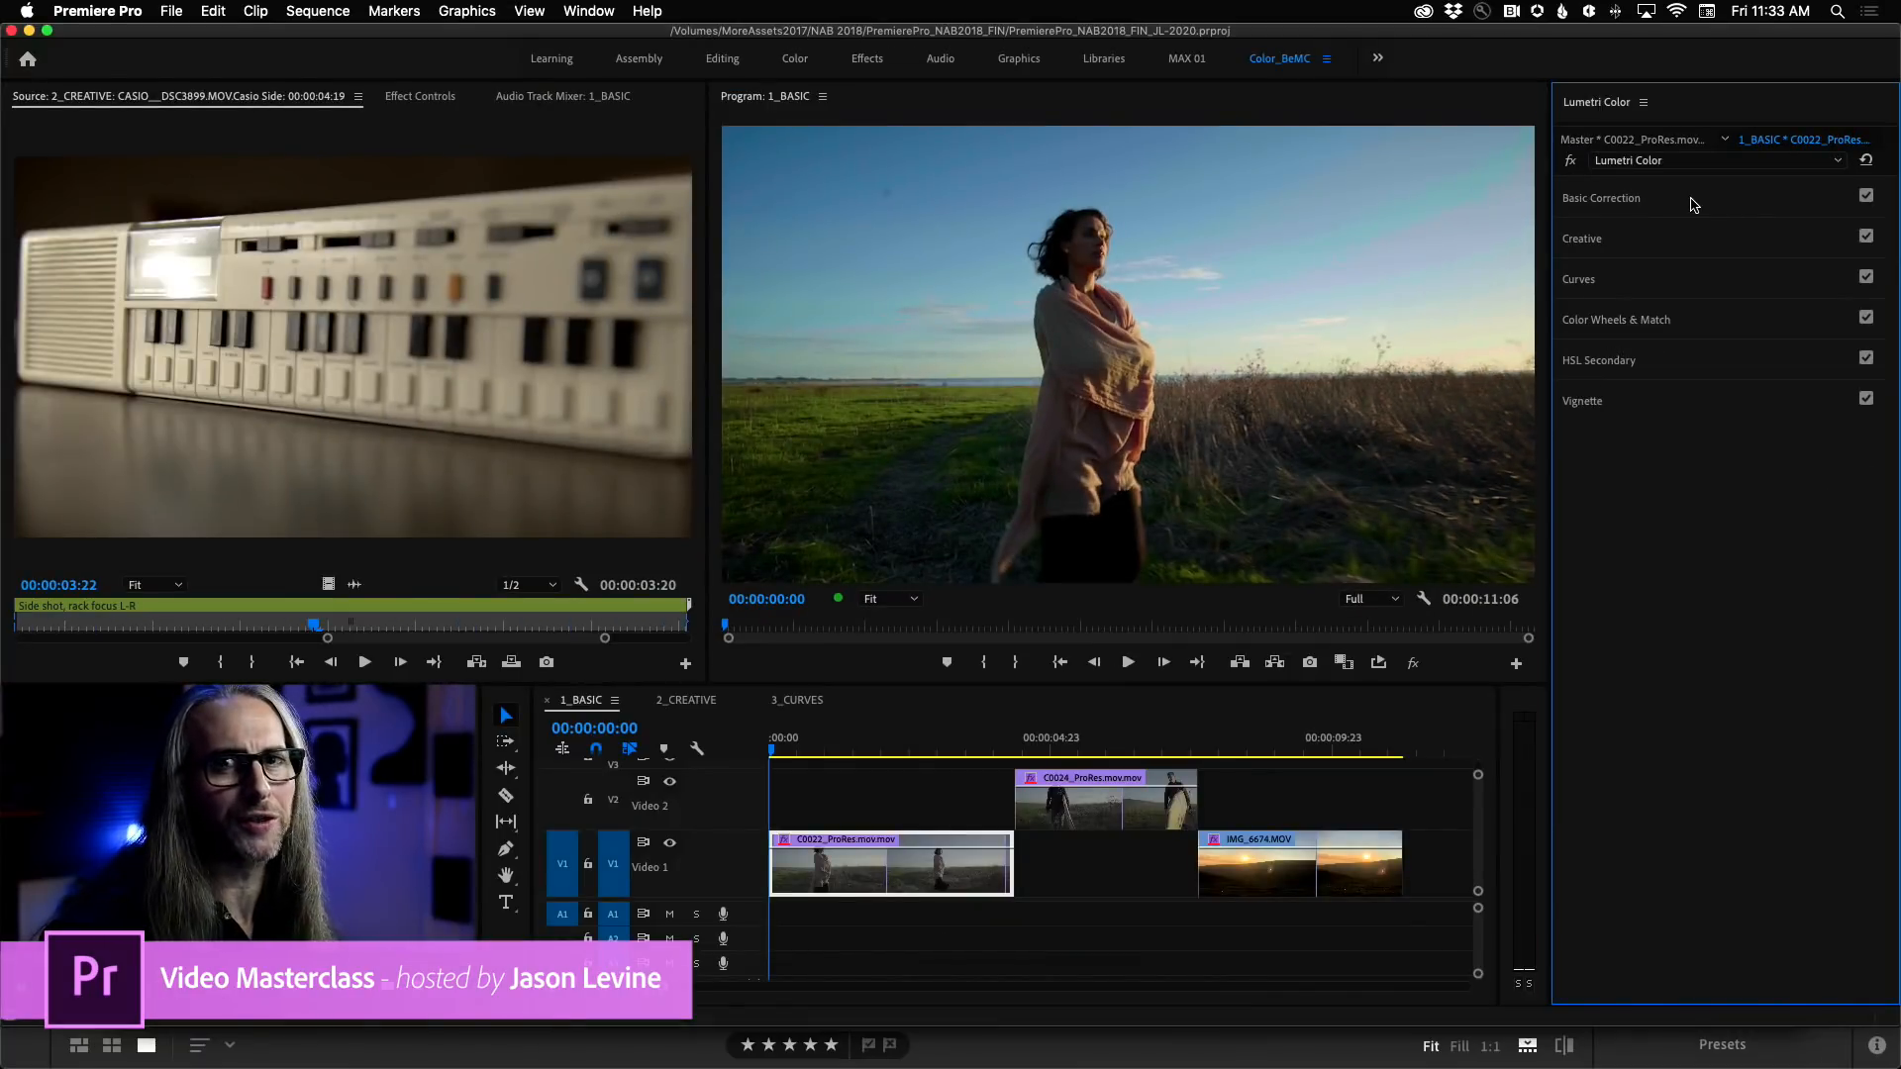
pyautogui.click(1694, 205)
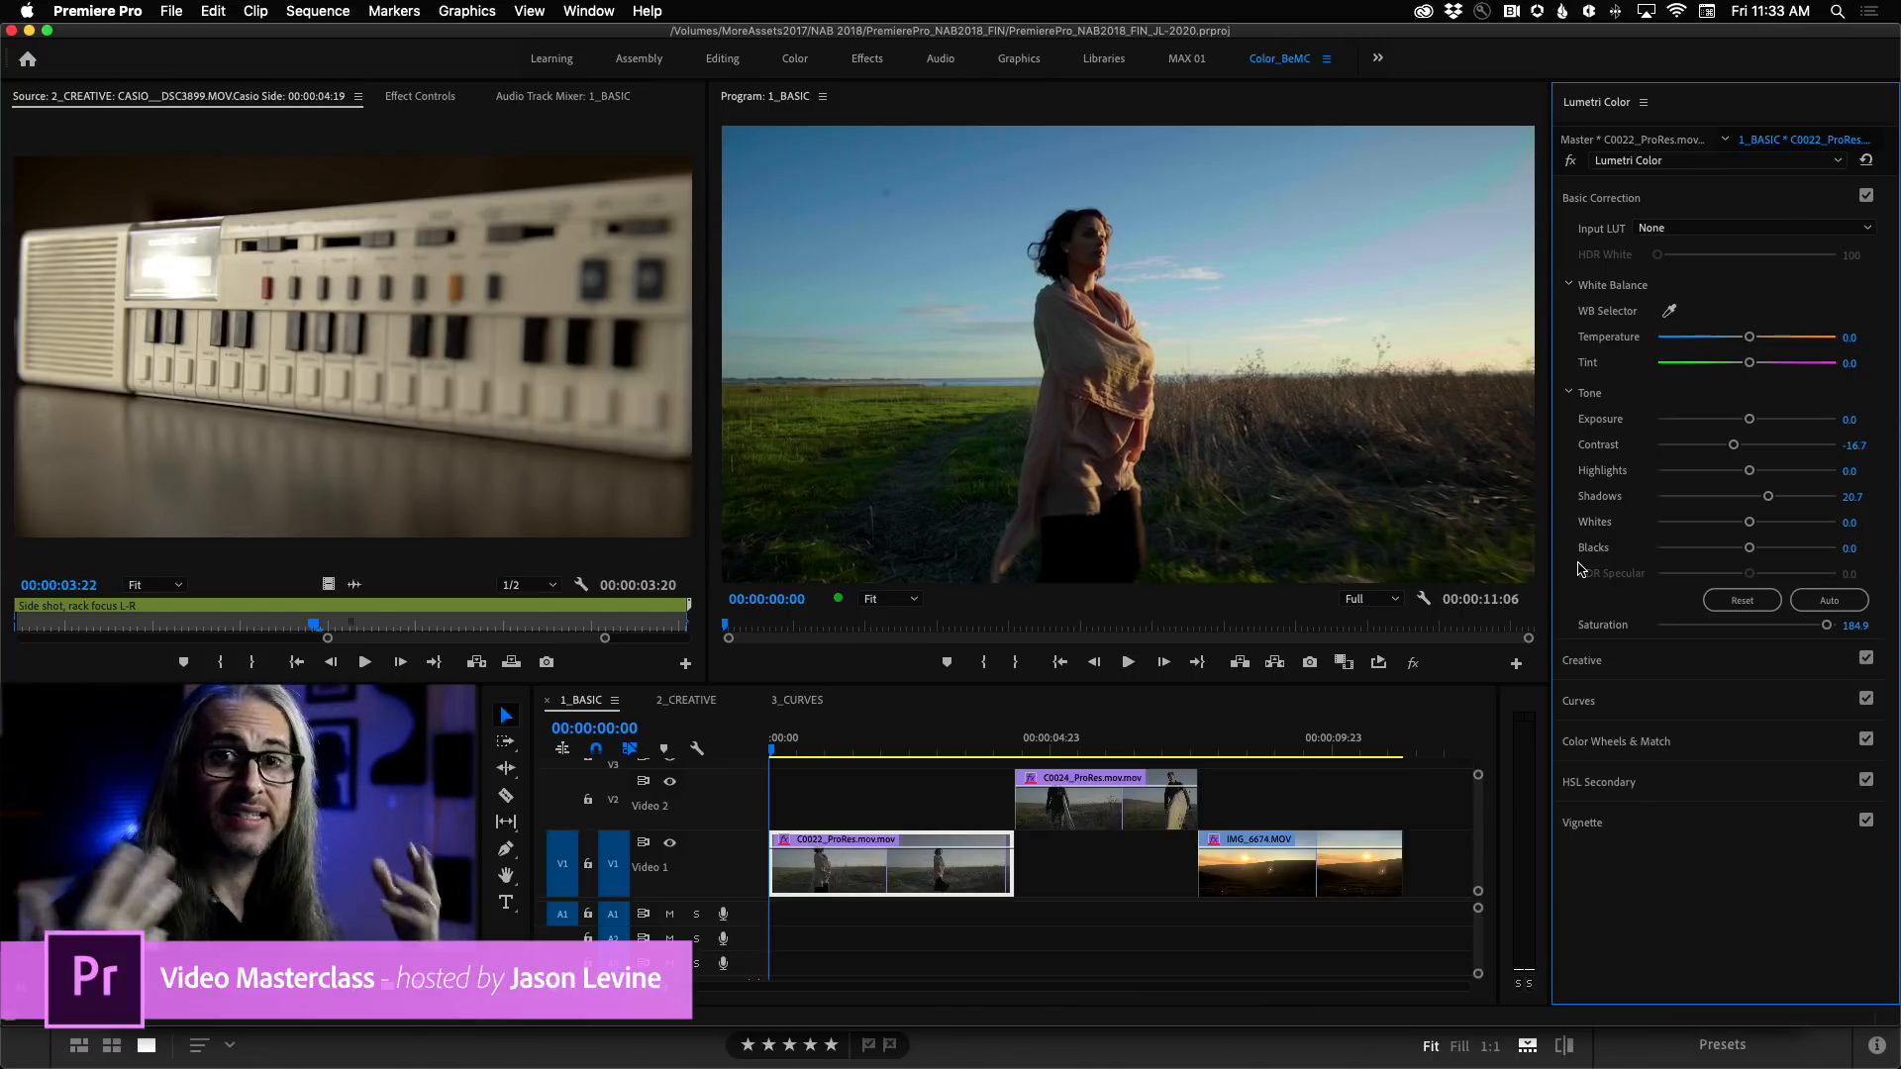
# Switch to Lightroom to view its Light and Color edit controls, and return to Premiere Pro.
pyautogui.press('super+Tab')
pyautogui.press('super+Tab')
pyautogui.press('super+Tab')
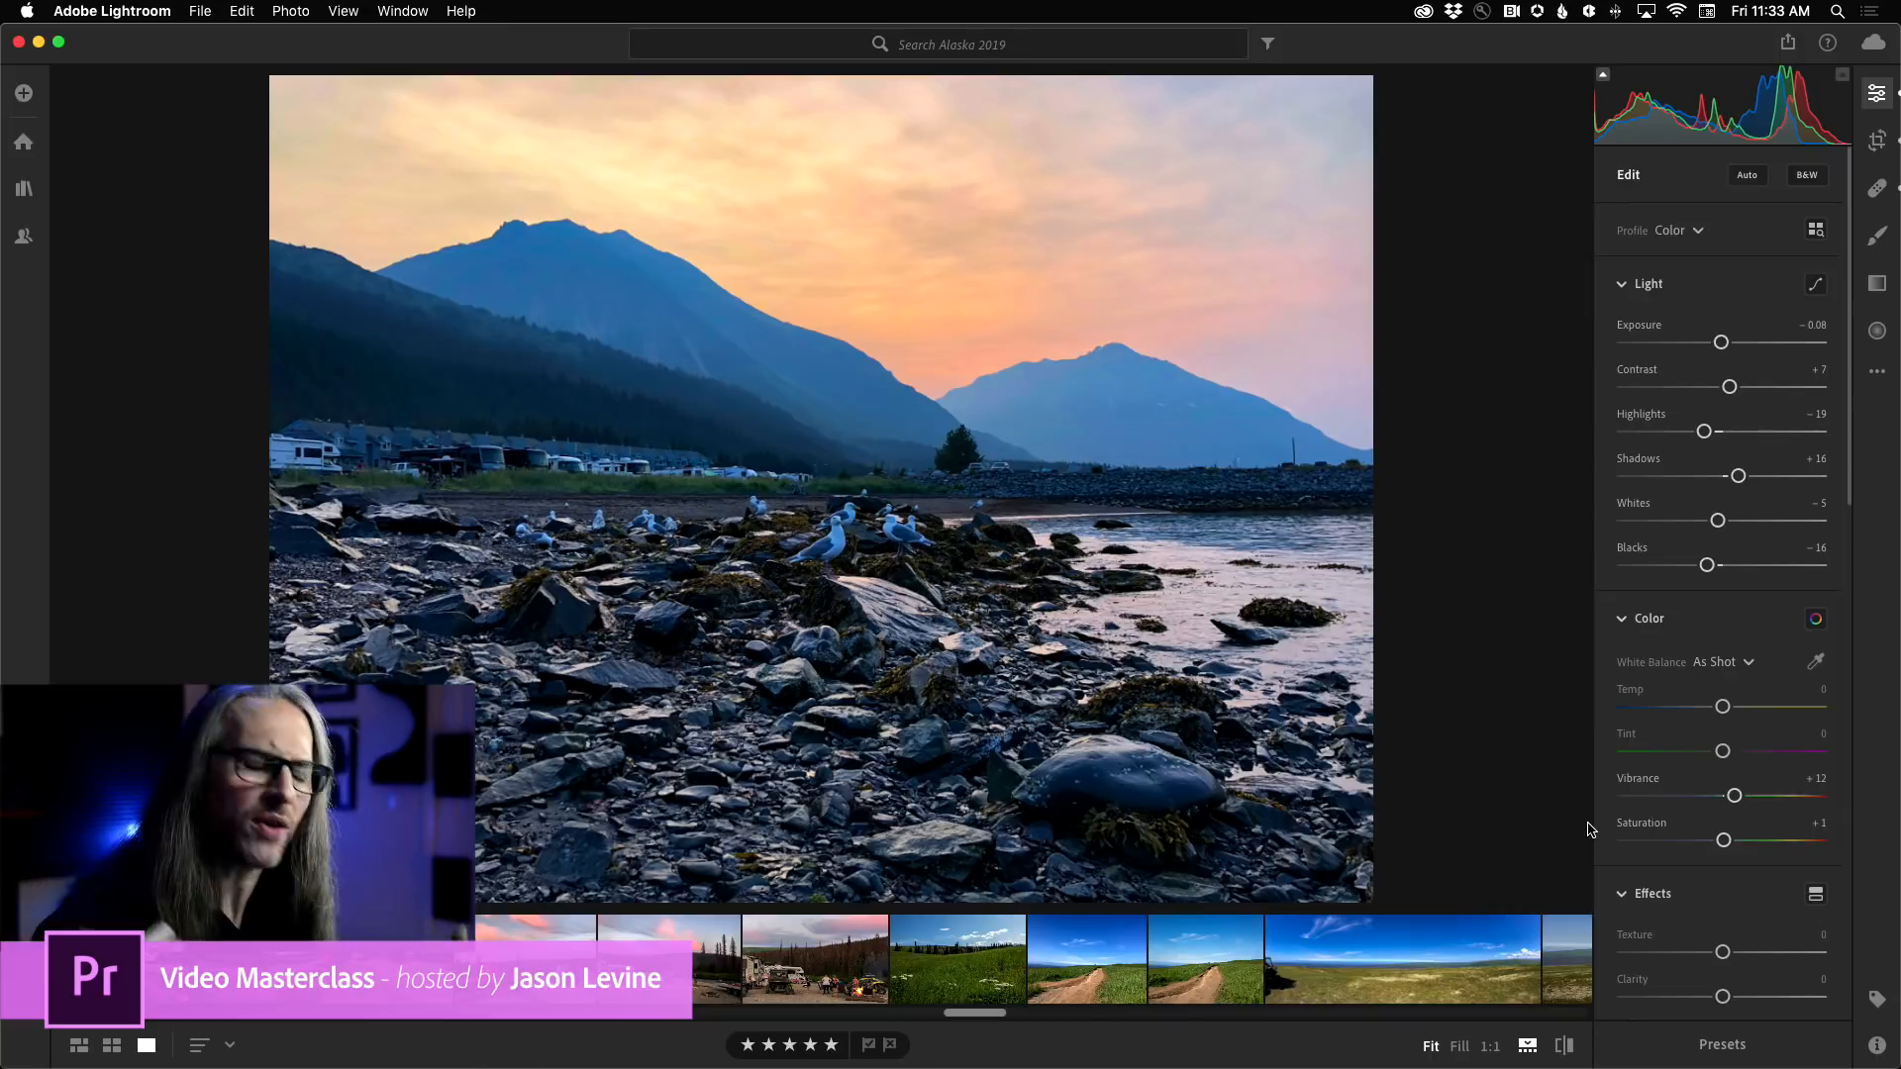
pyautogui.press('super+Tab')
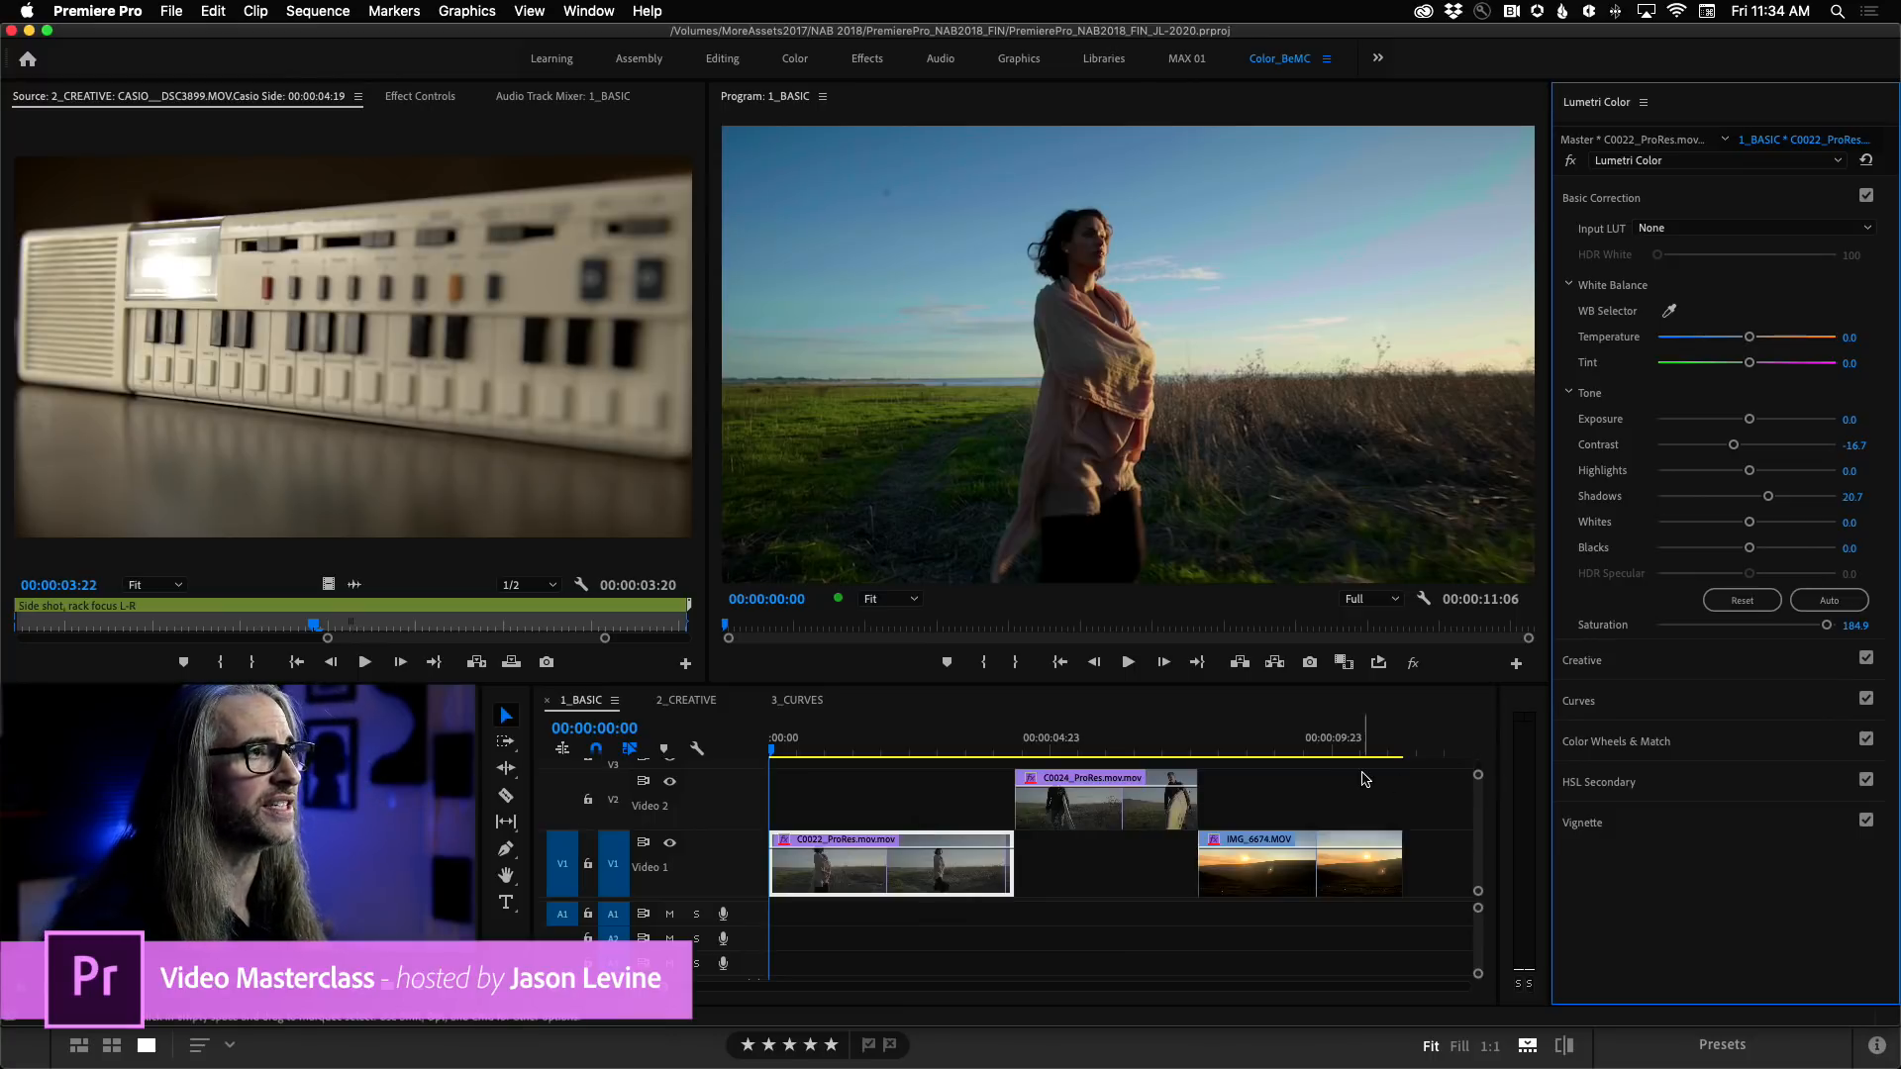
# Play the opening of the 1_BASIC sequence and return the playhead to the start.
pyautogui.click(594, 705)
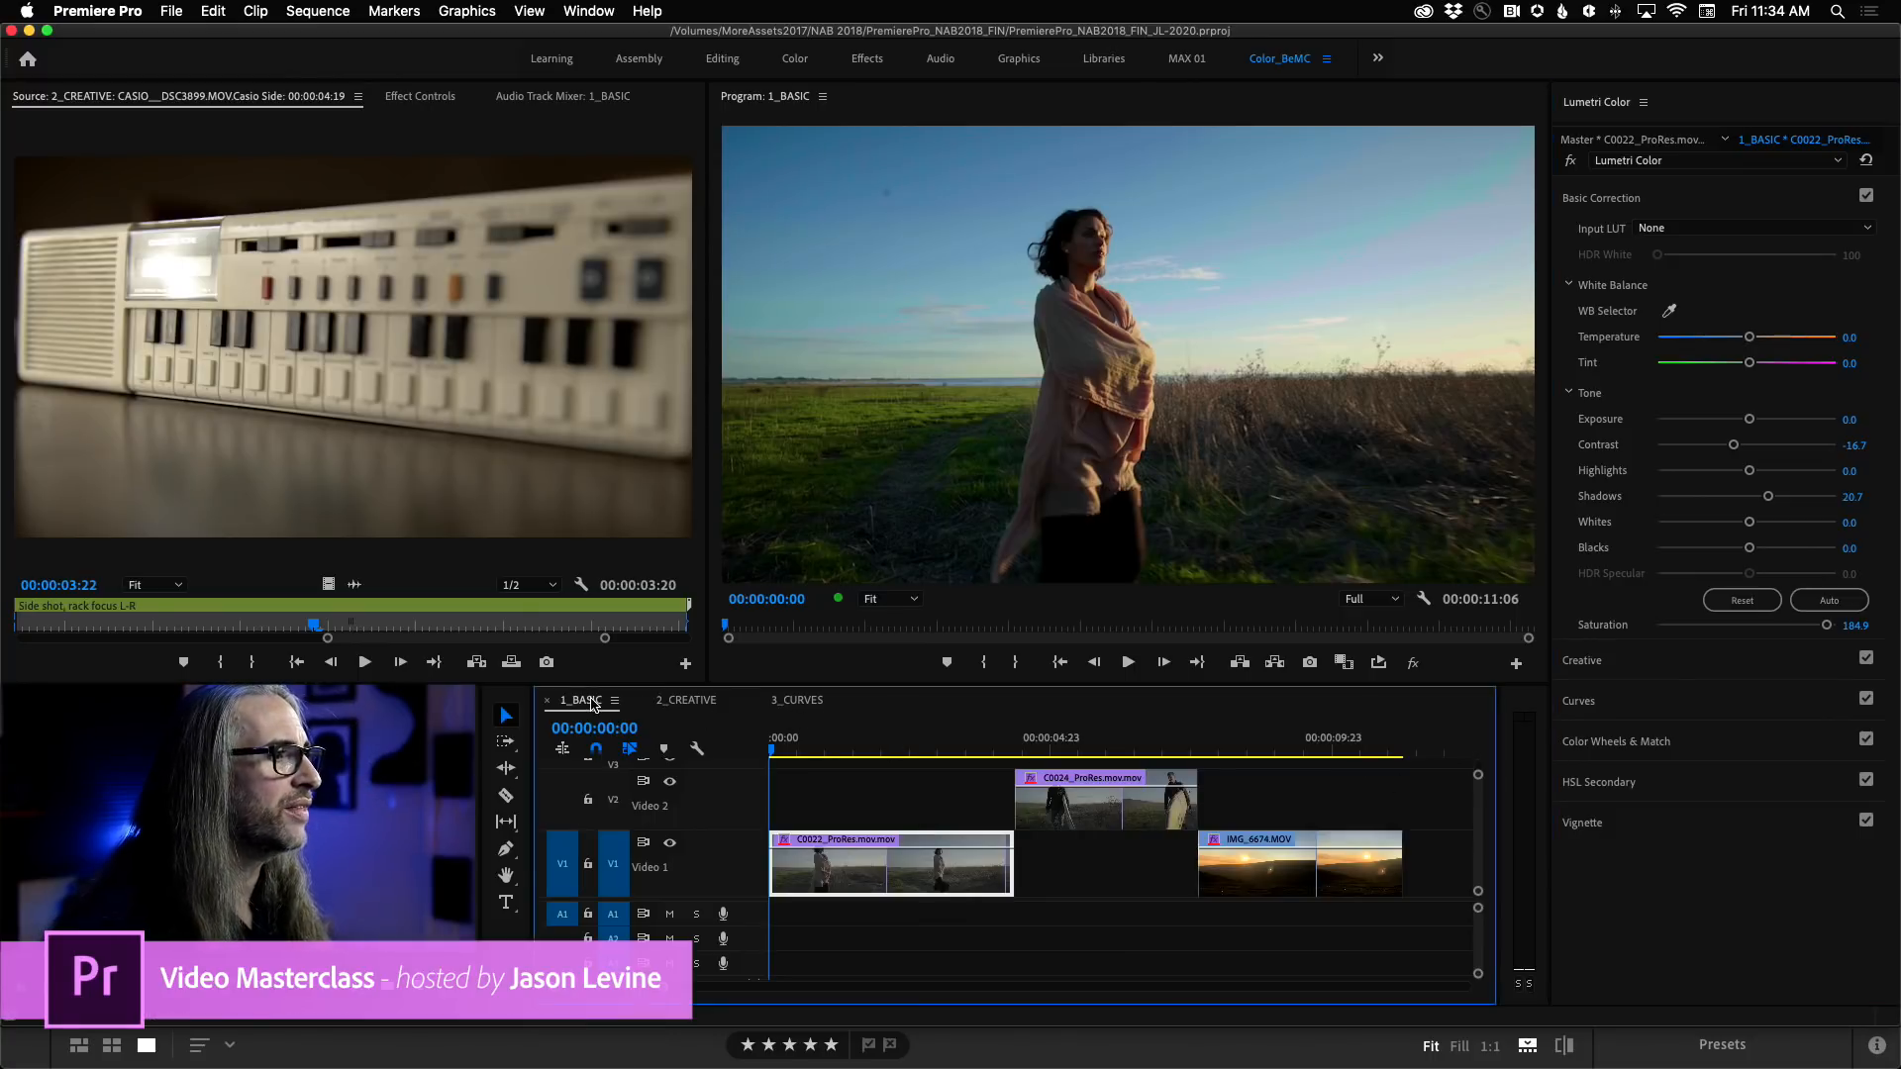
pyautogui.press('space')
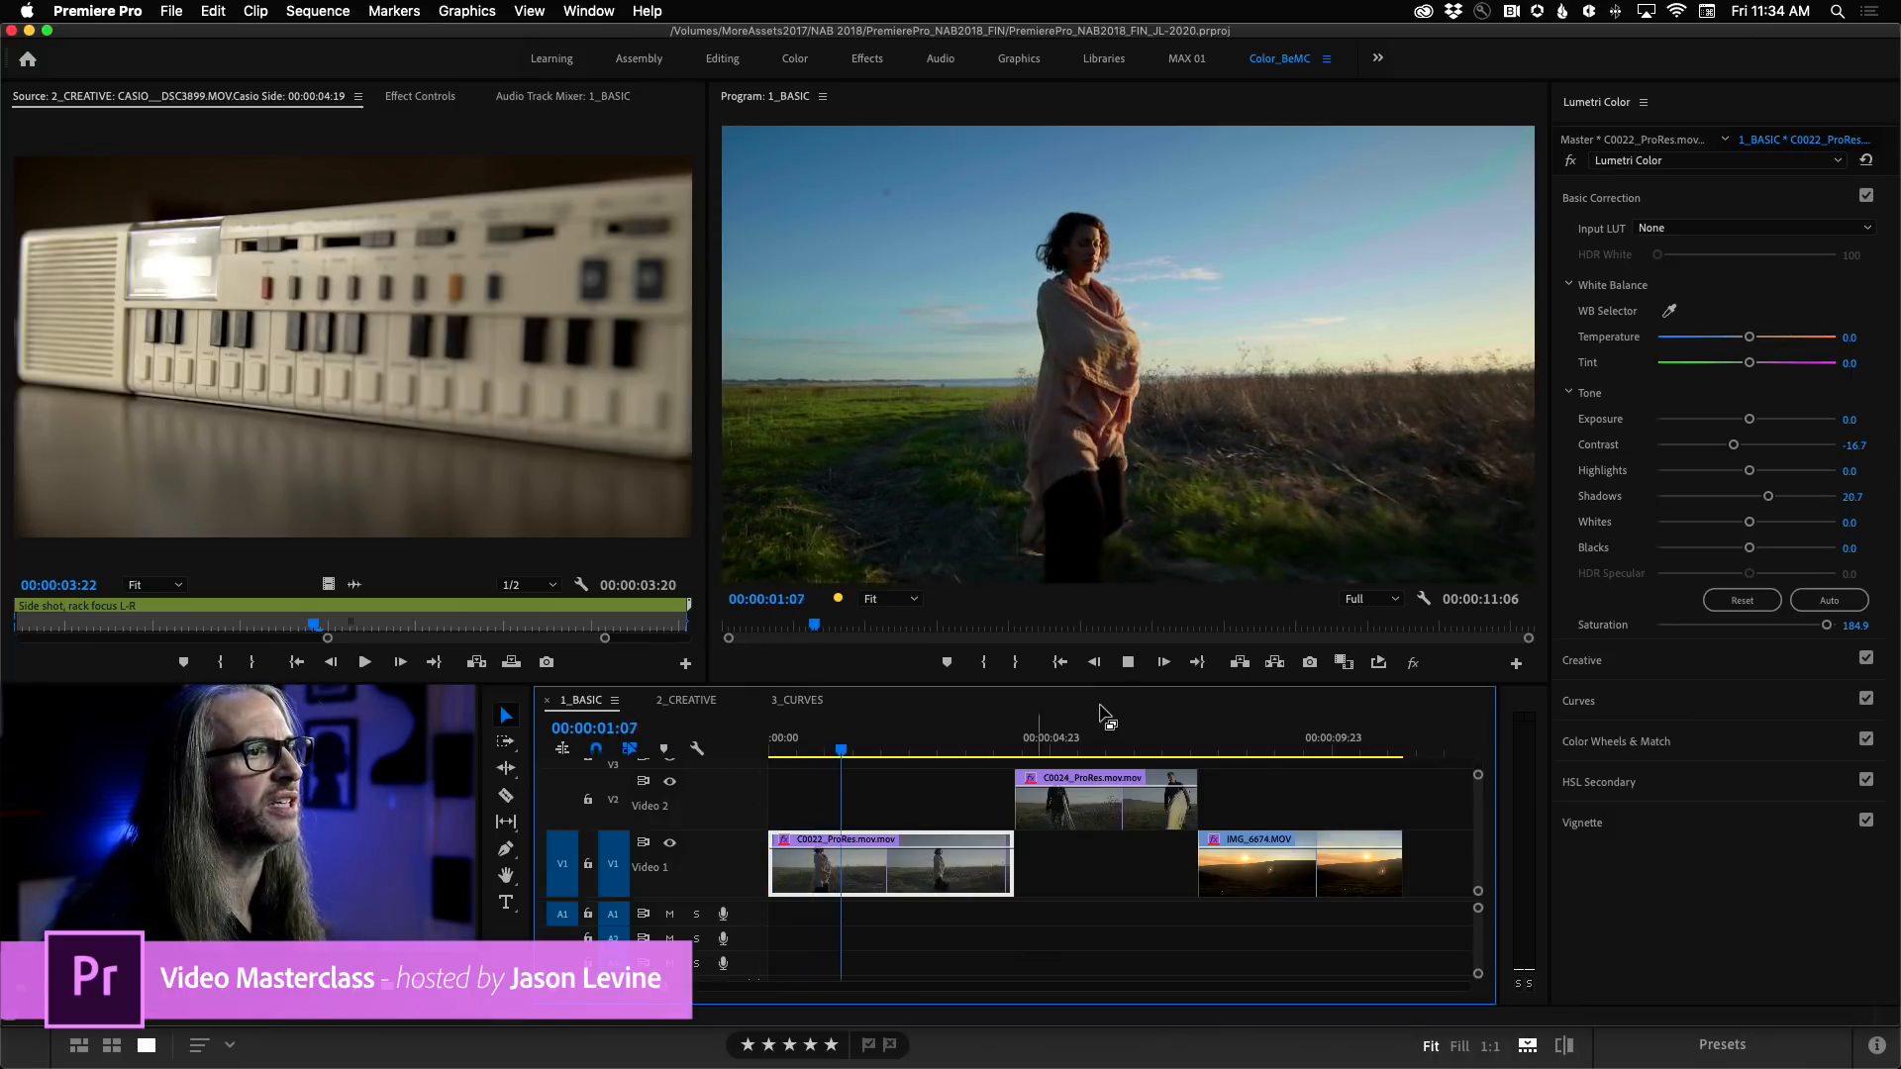
pyautogui.press('space')
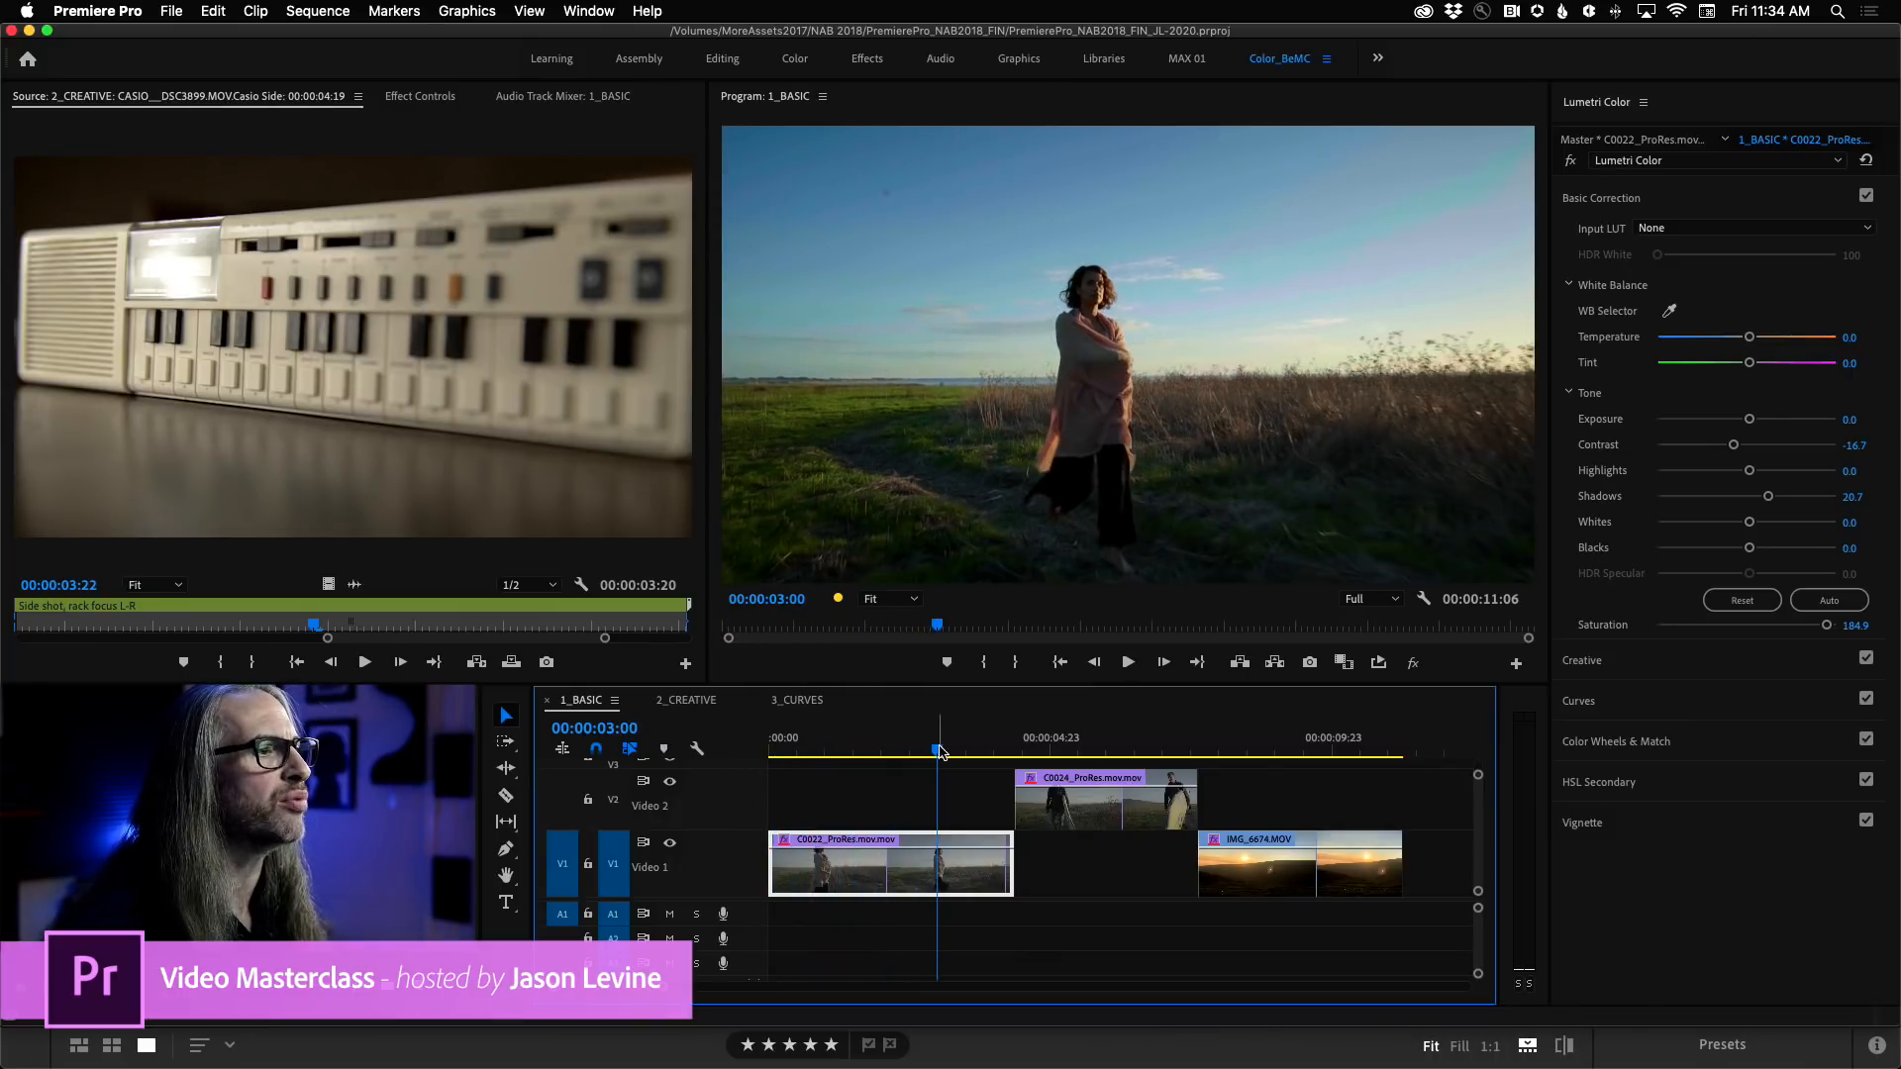
pyautogui.moveTo(921, 755); pyautogui.dragTo(758, 759)
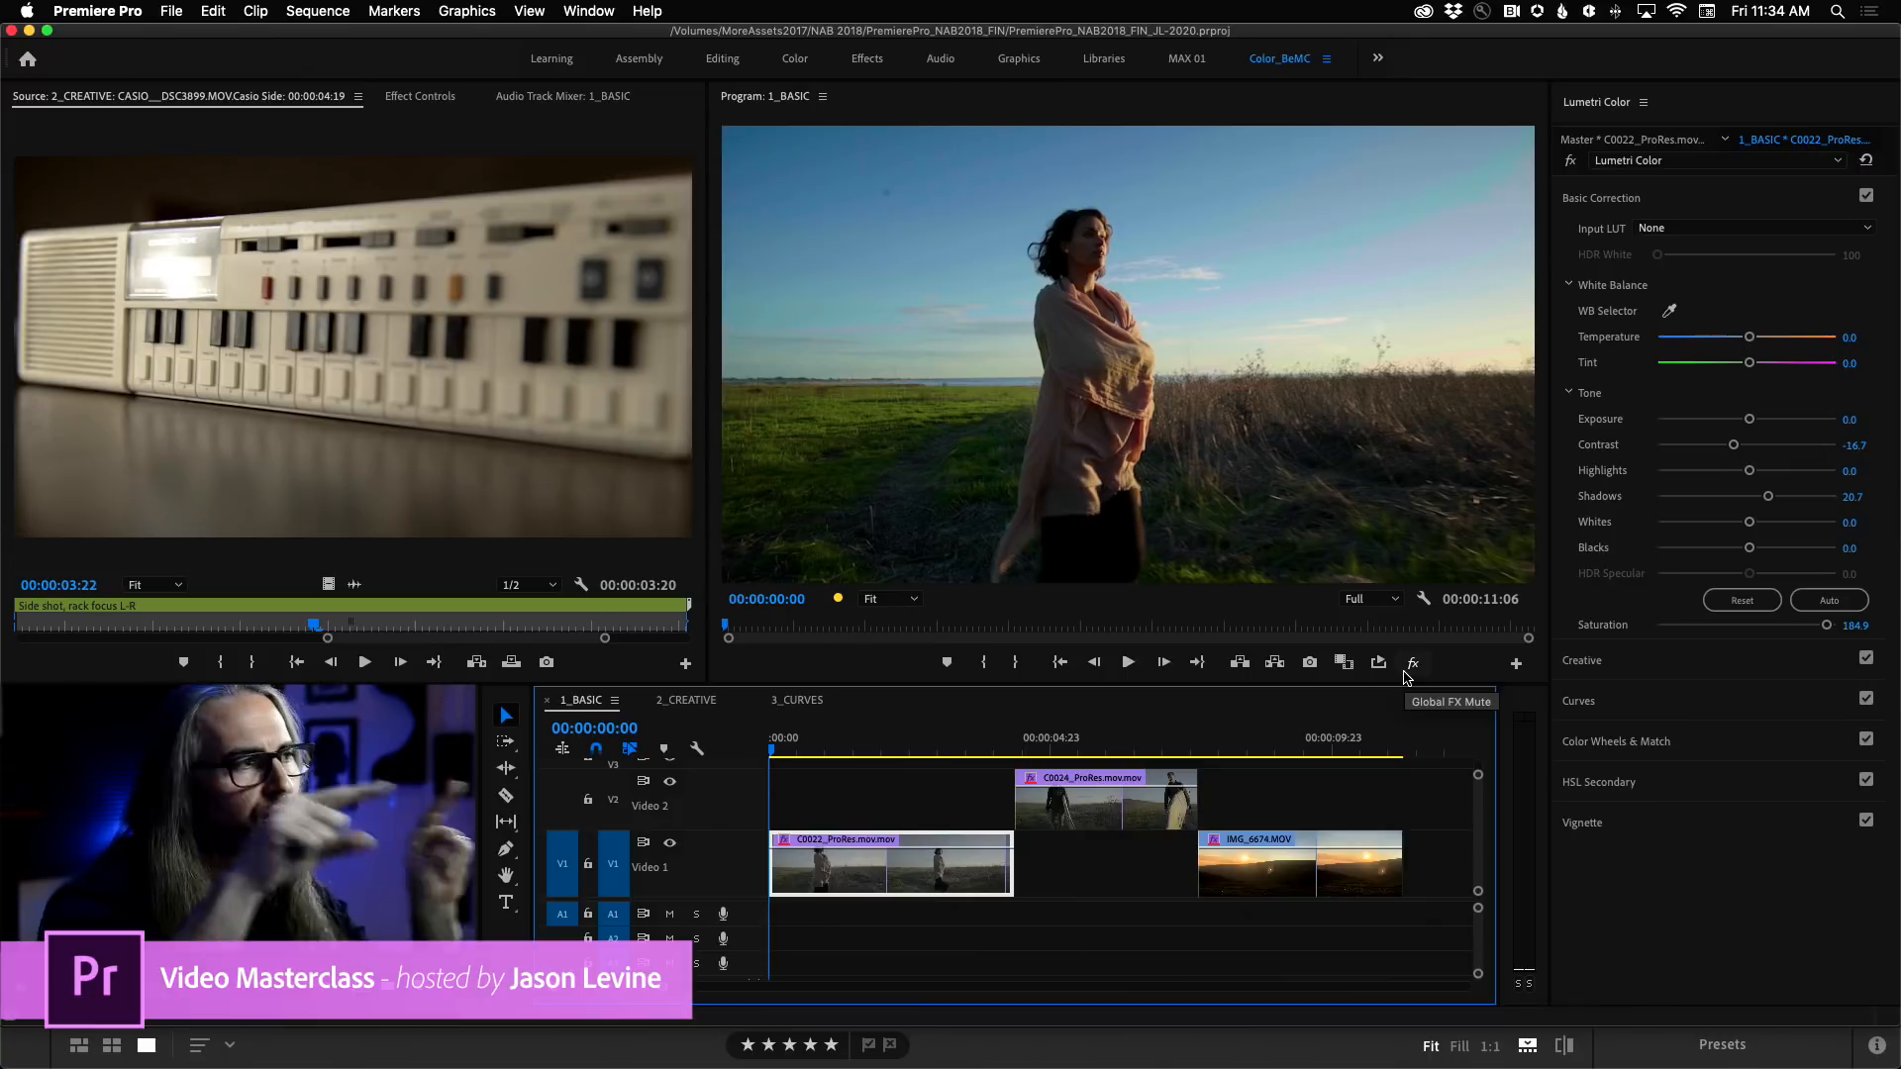
# View the extra controls available in the Program Monitor's Button Editor and close it without changes.
pyautogui.click(960, 109)
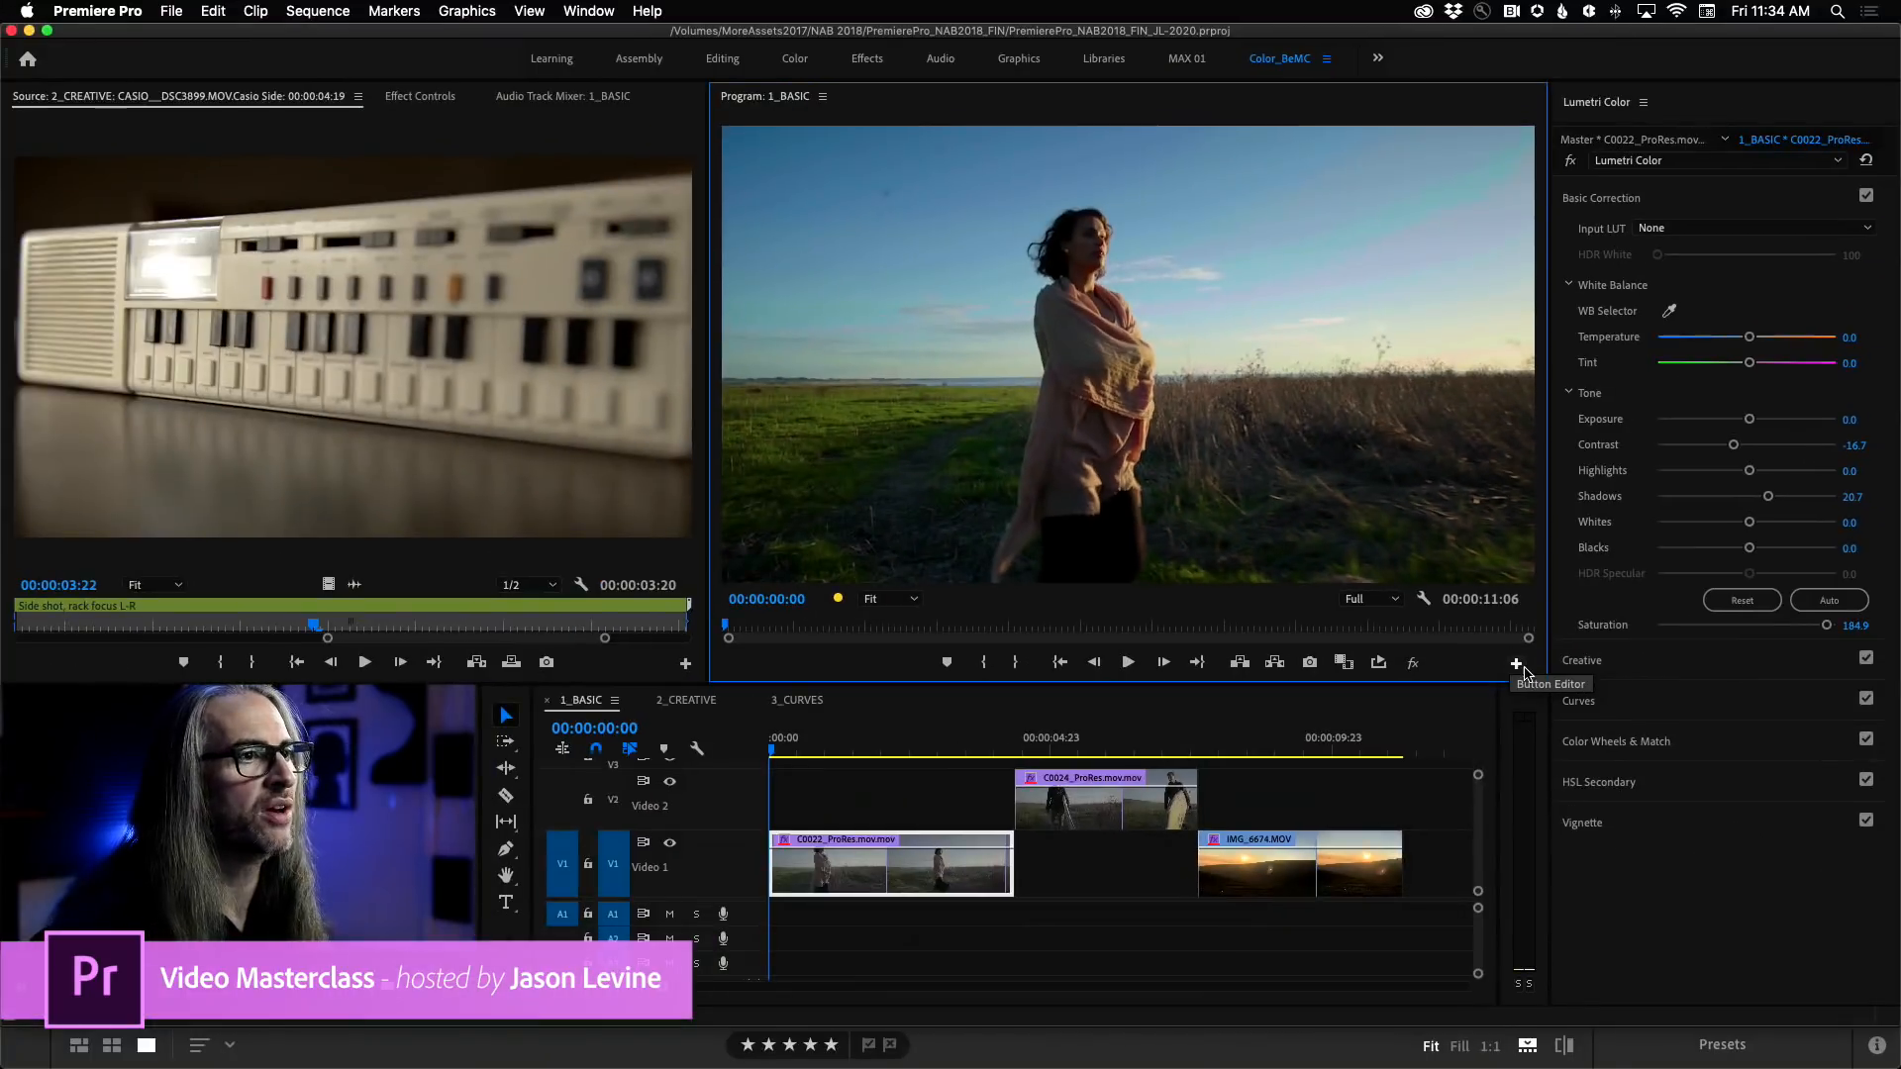
pyautogui.click(1506, 664)
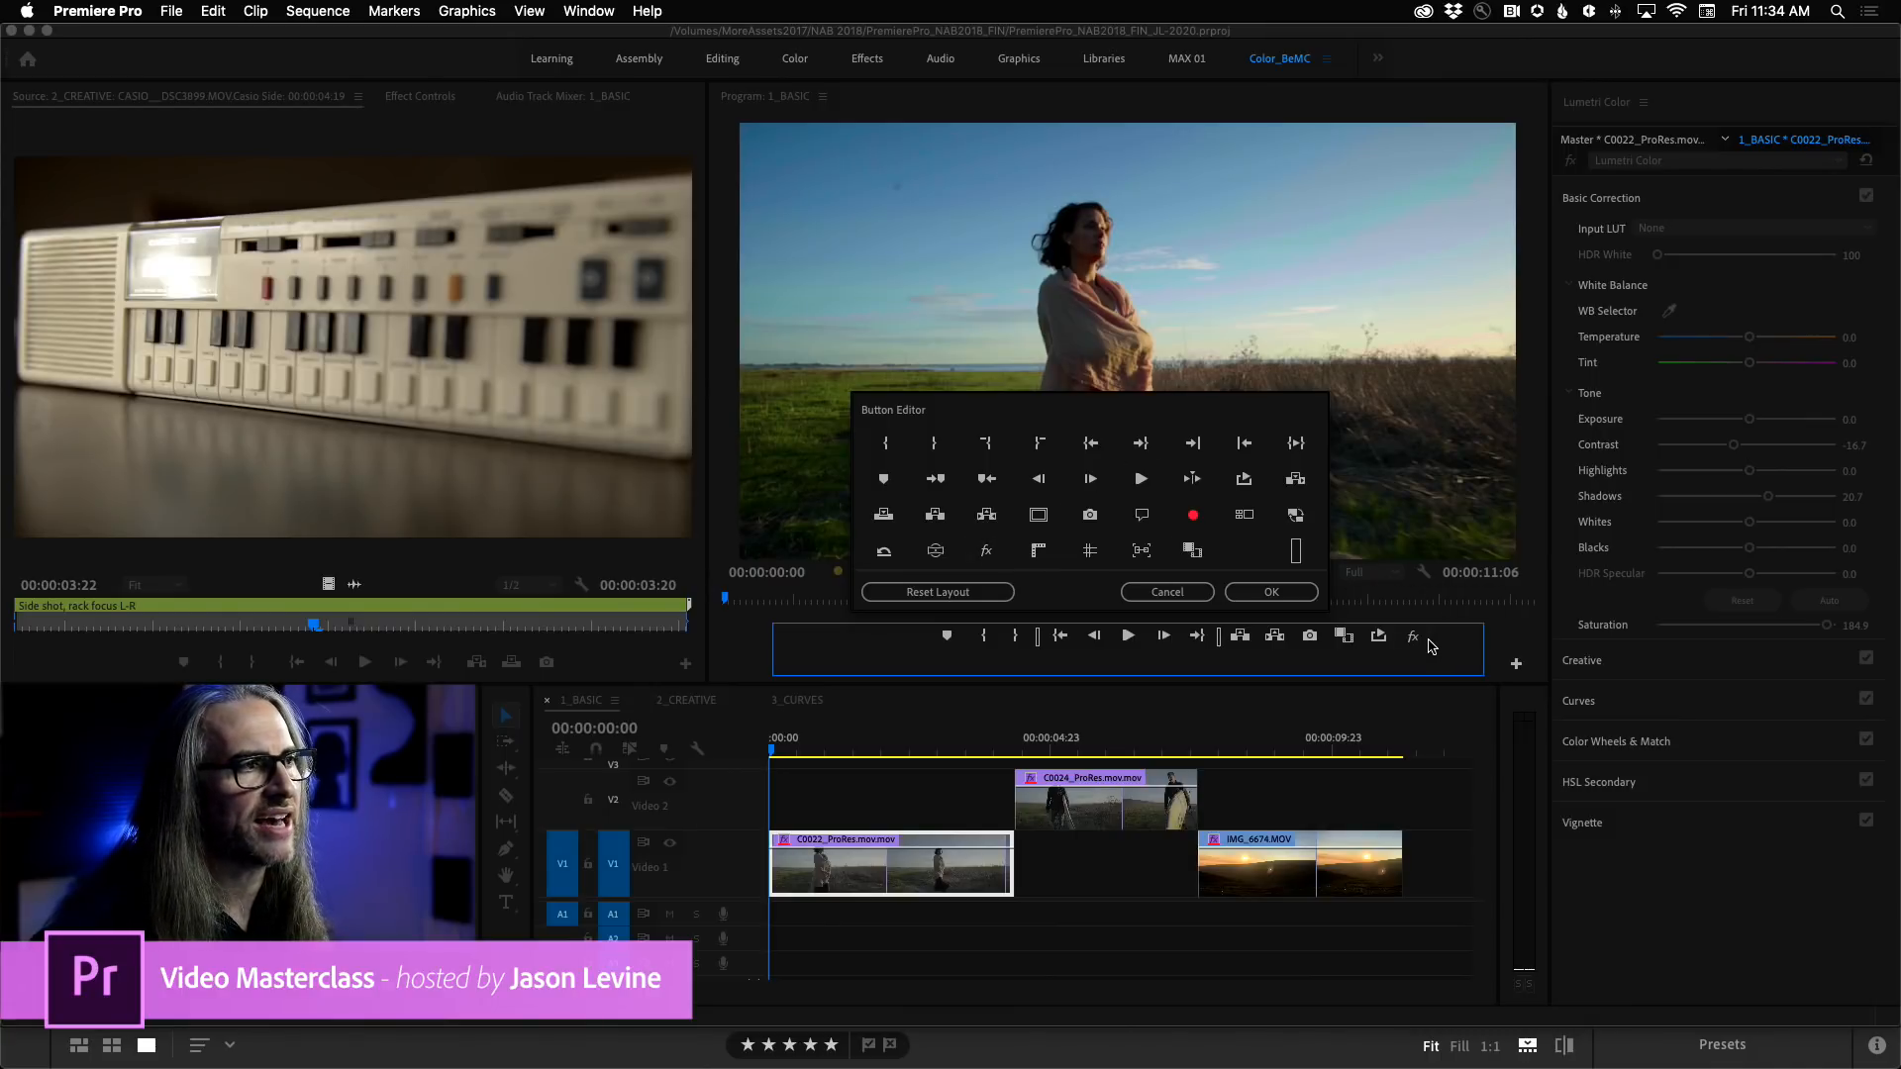
pyautogui.click(1167, 592)
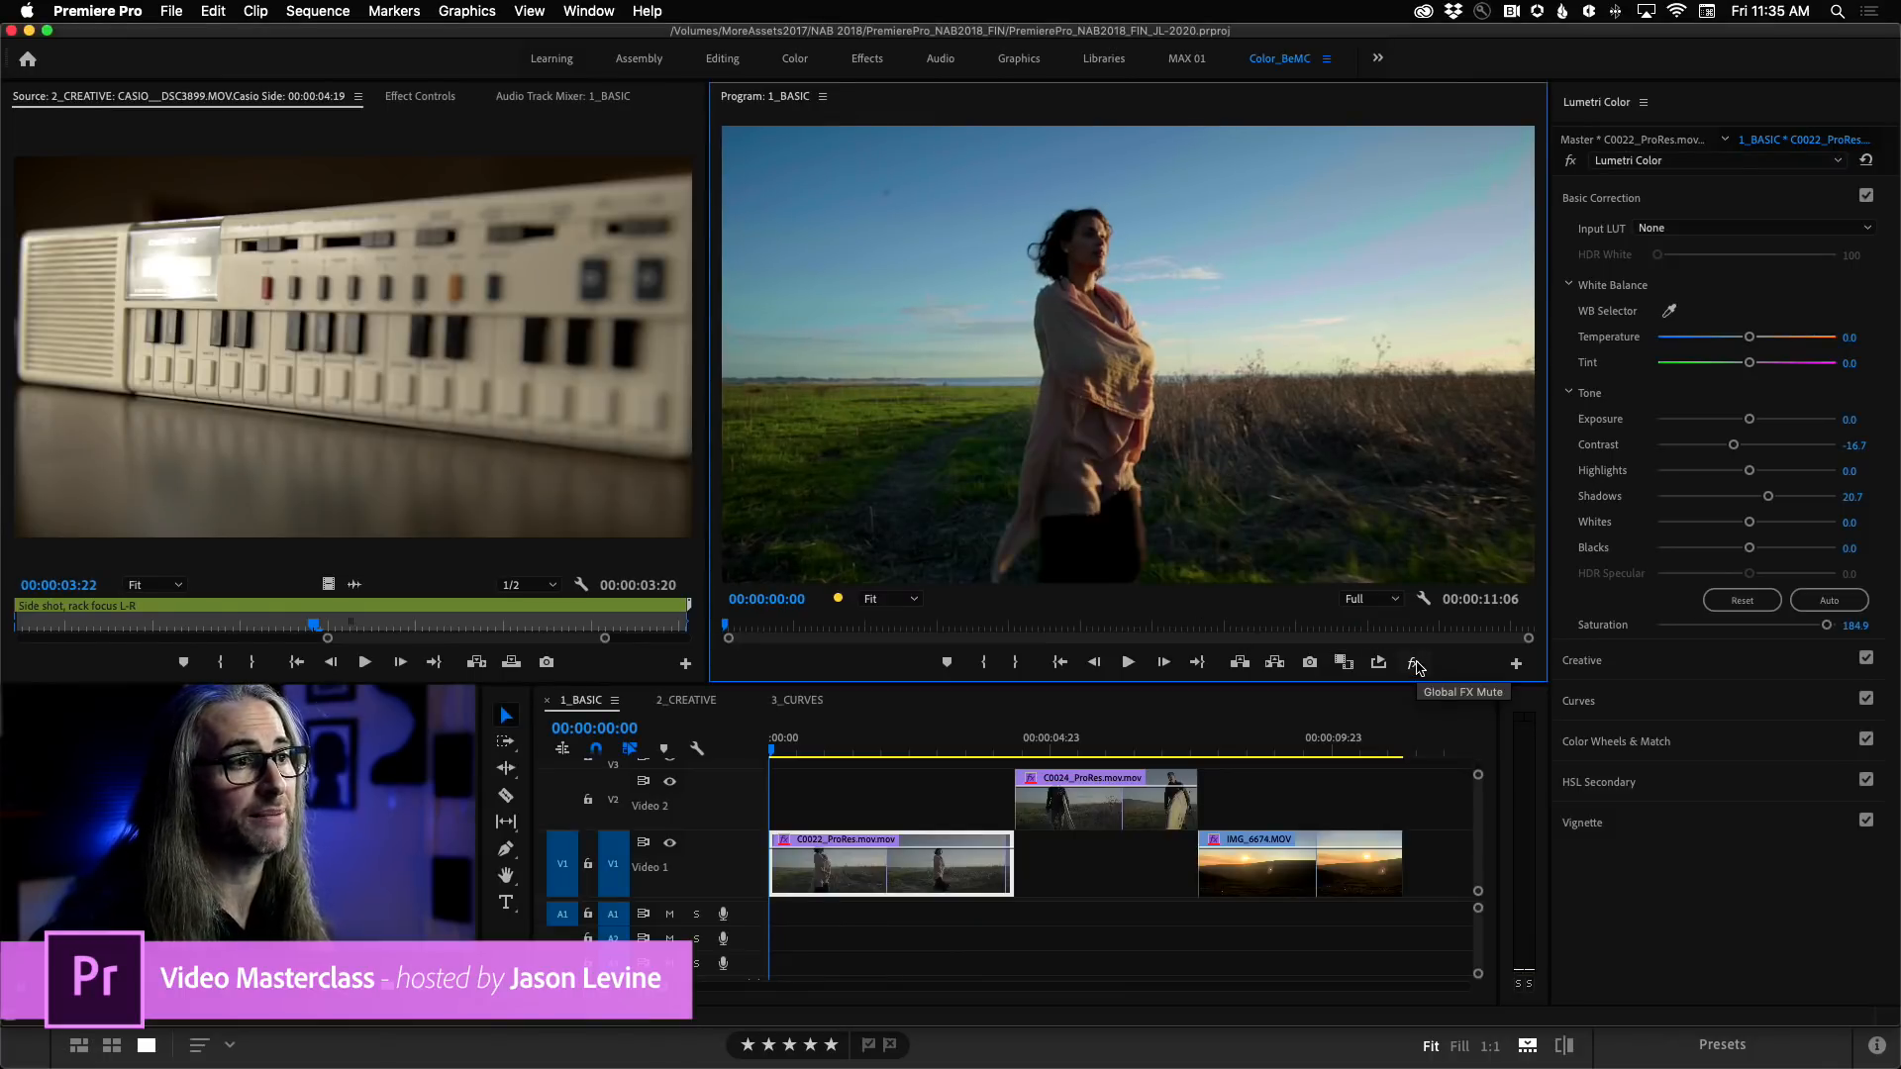
# Compare the ungraded and graded shot using Global FX Mute, viewing the ungraded frame in a maximized Program Monitor.
pyautogui.click(1413, 664)
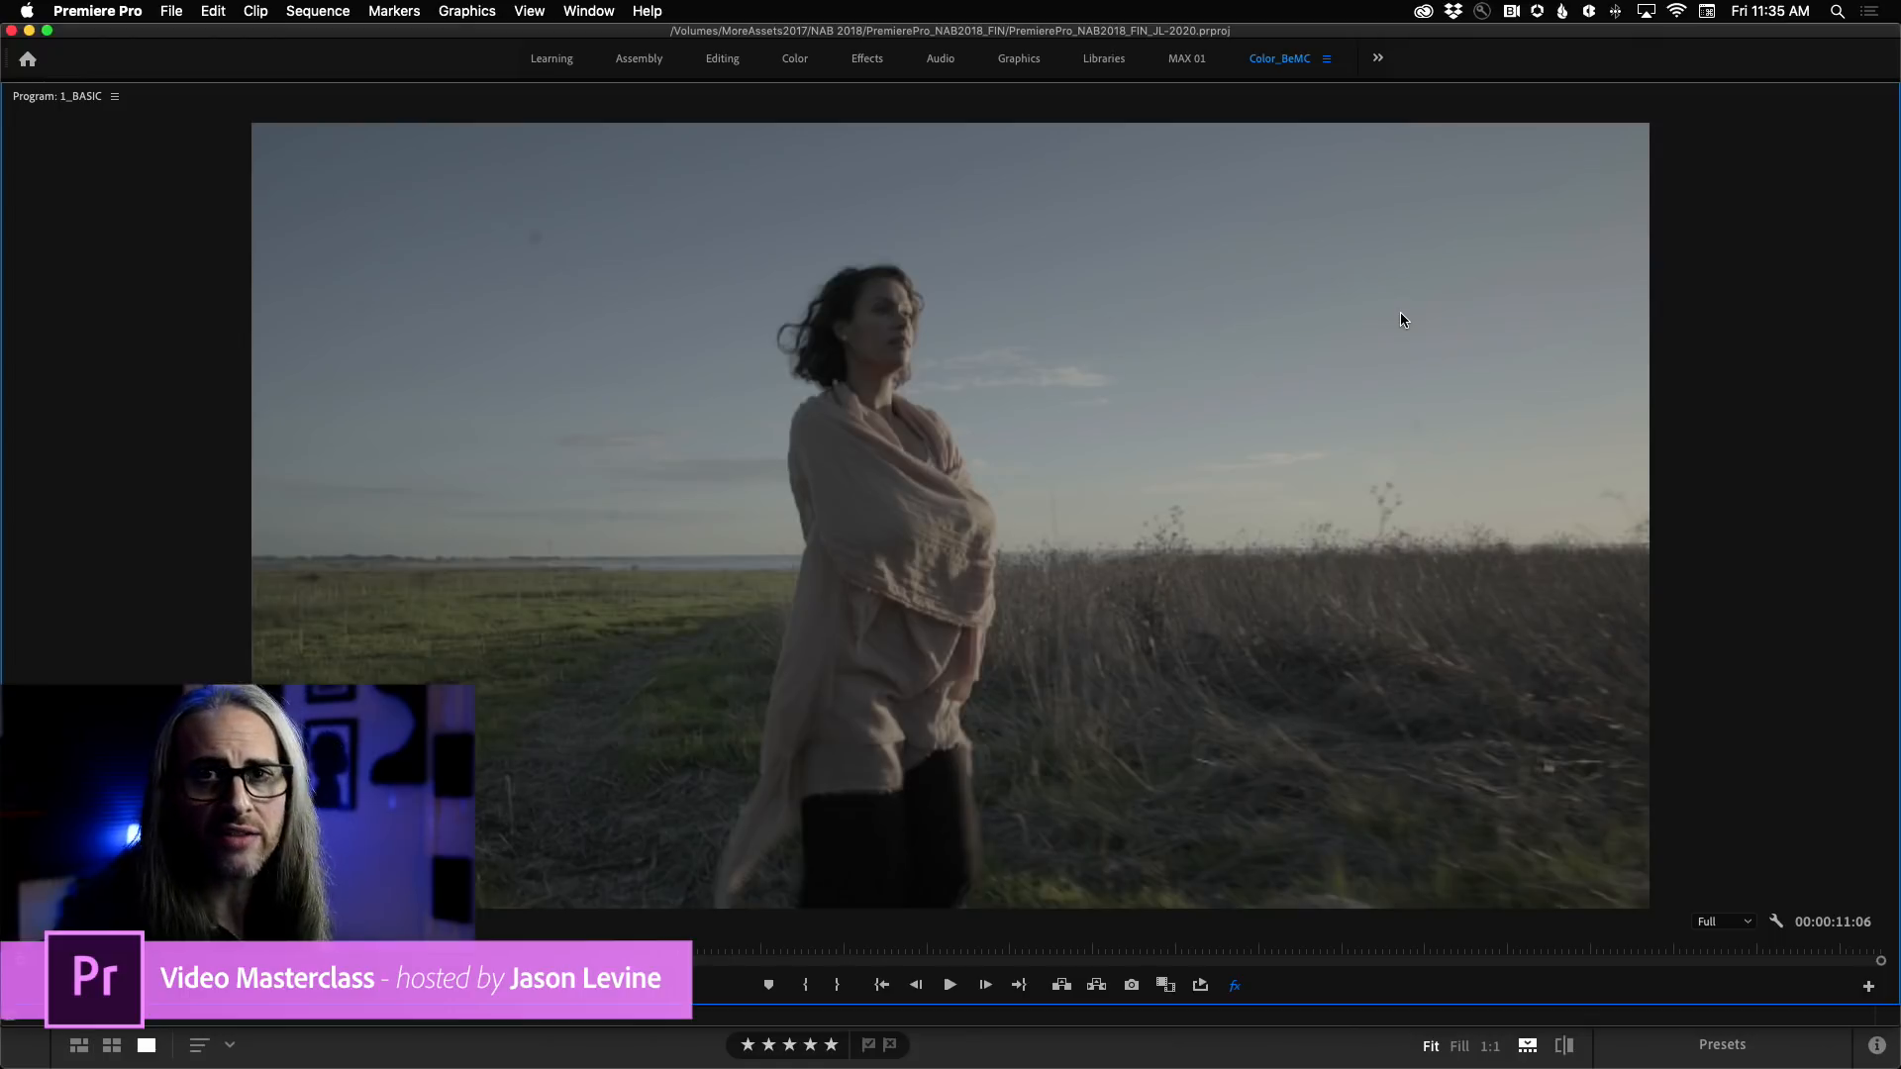
pyautogui.press('`')
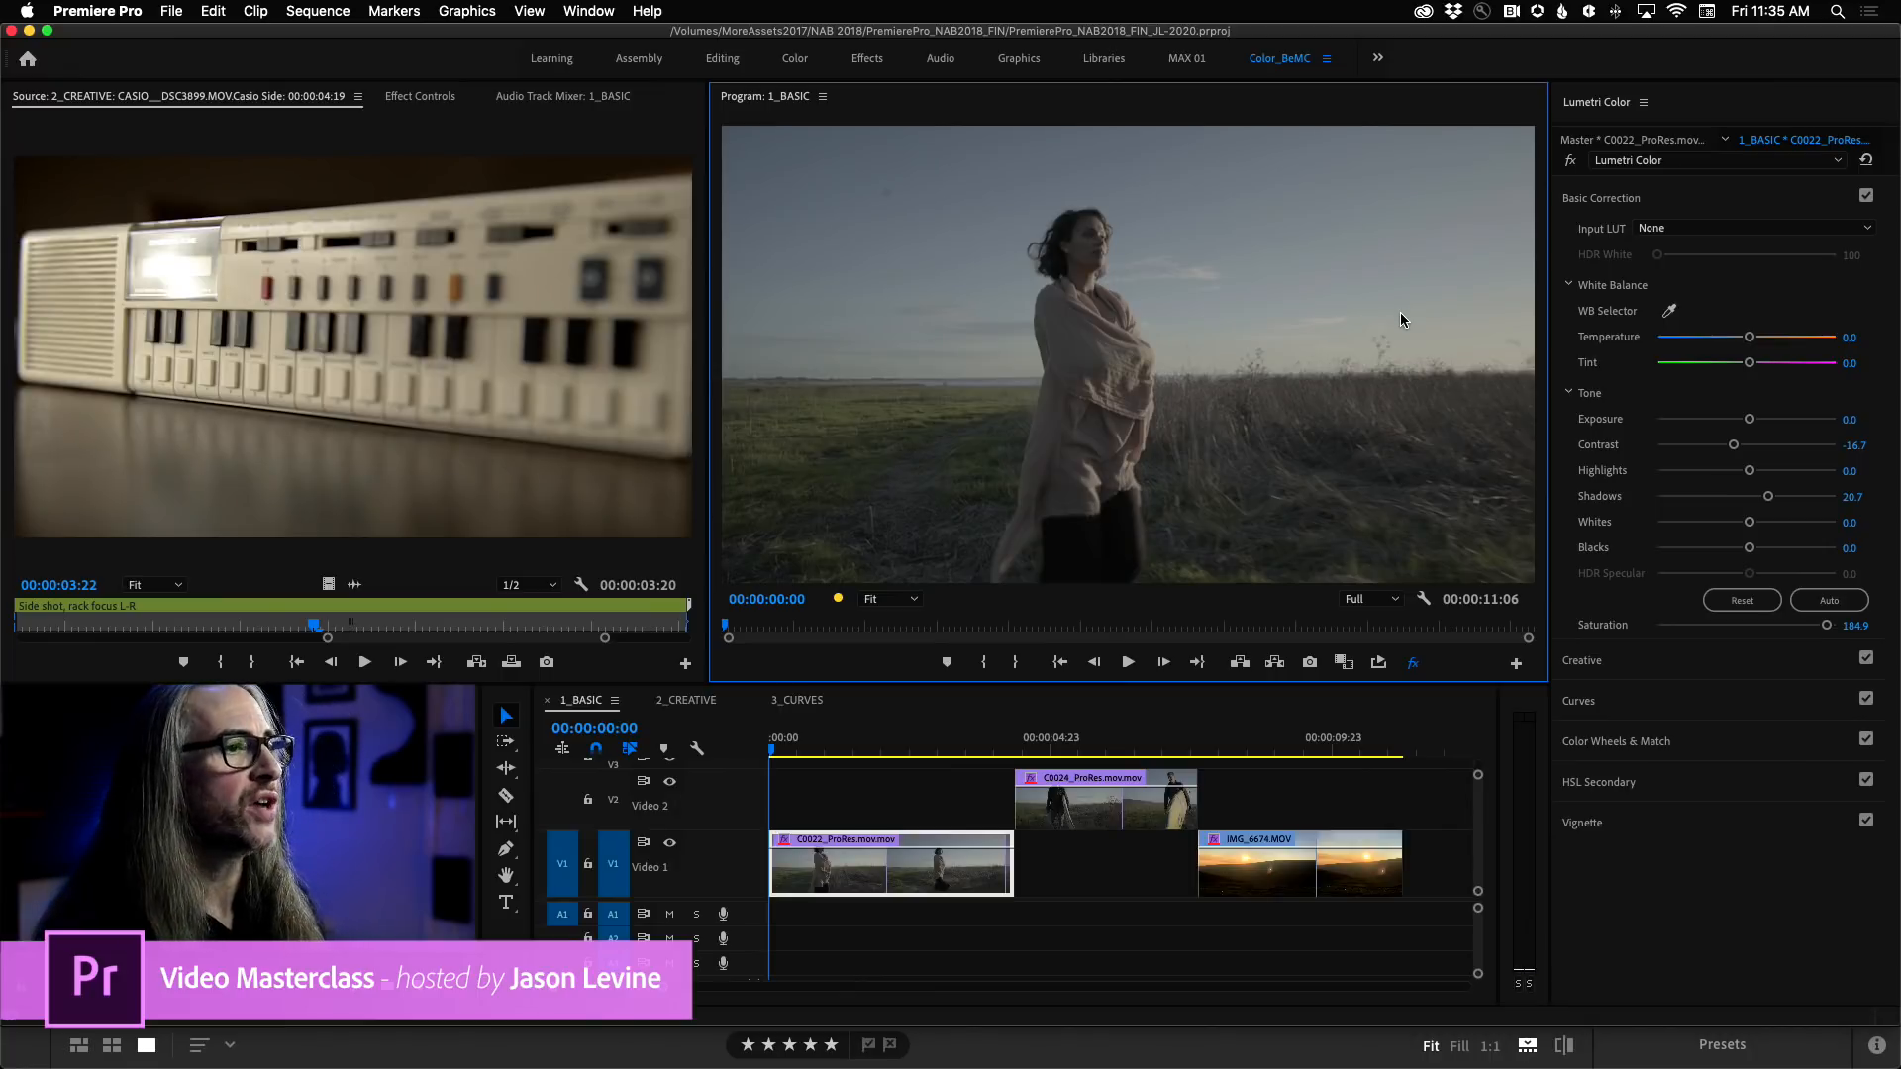
pyautogui.click(1413, 664)
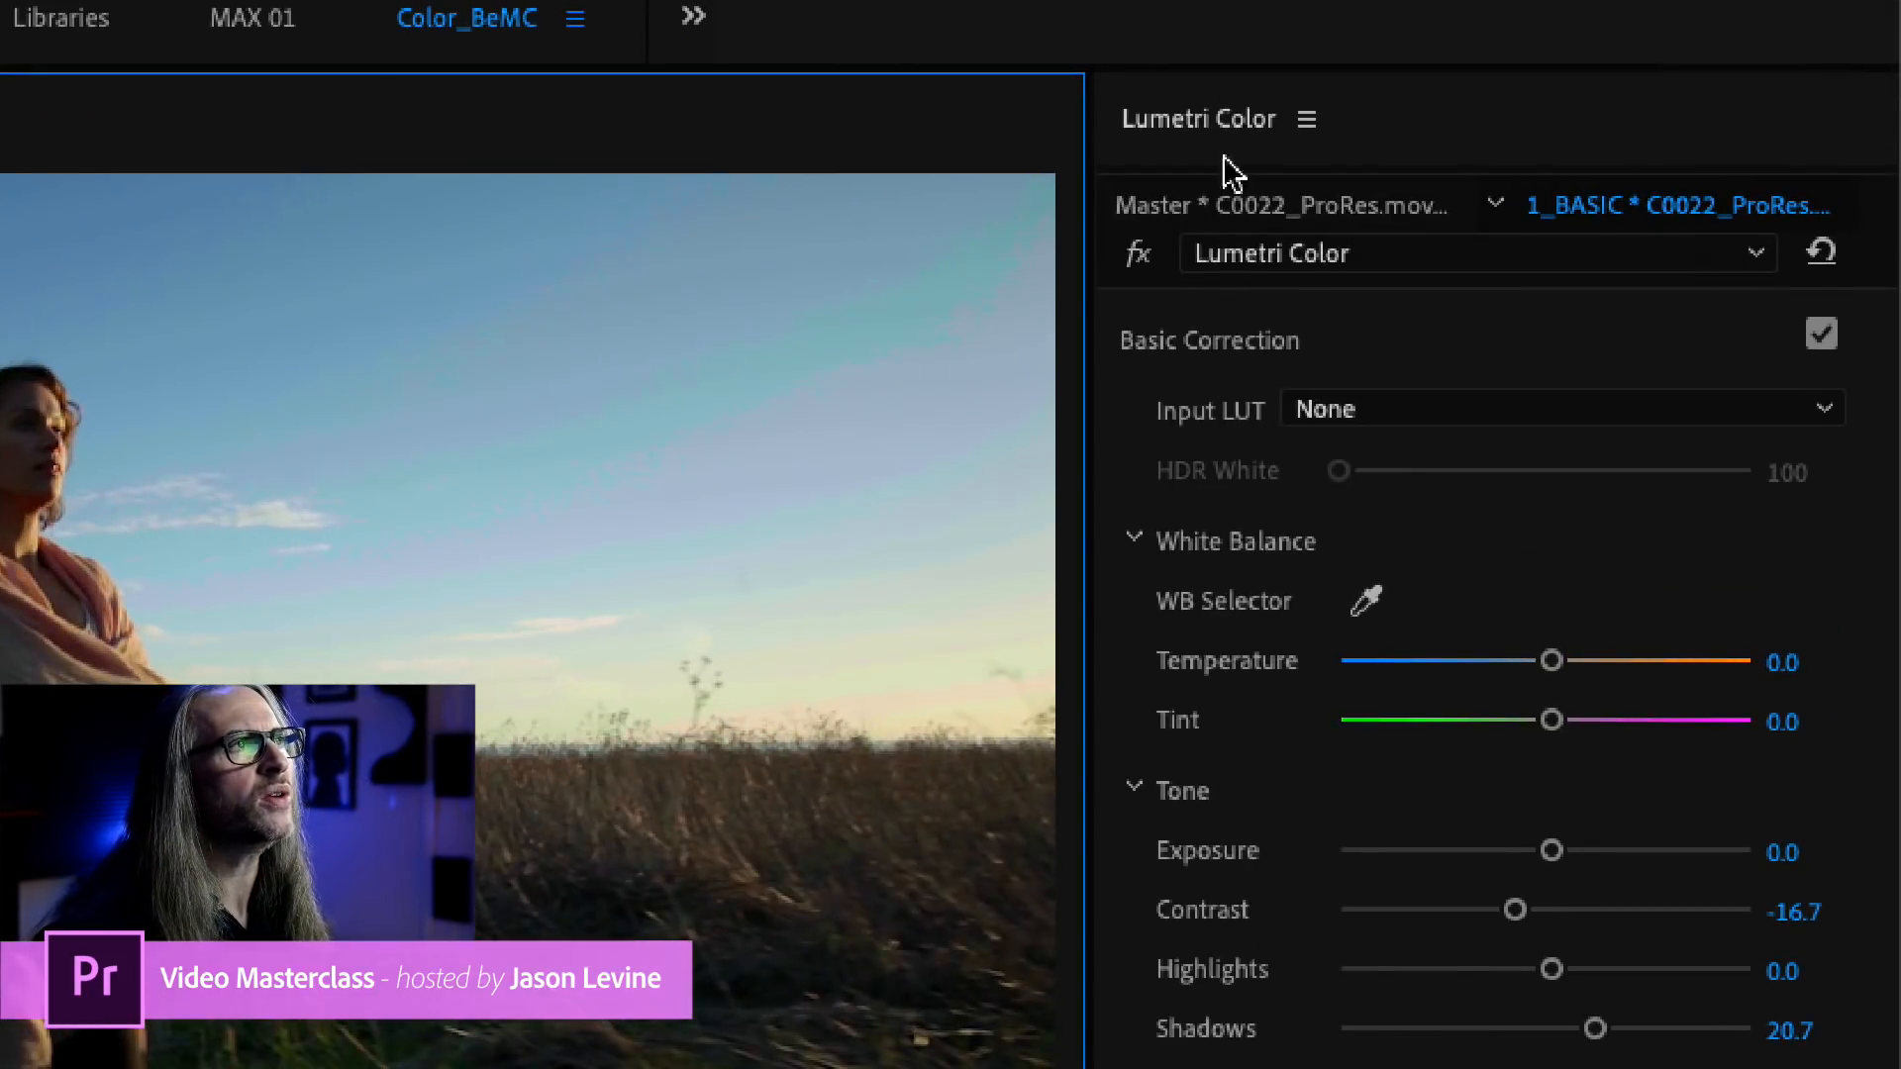
# Compare the Lumetri Color corrections on the C0022_ProRes master clip with those on its 1_BASIC sequence clip.
pyautogui.click(1267, 210)
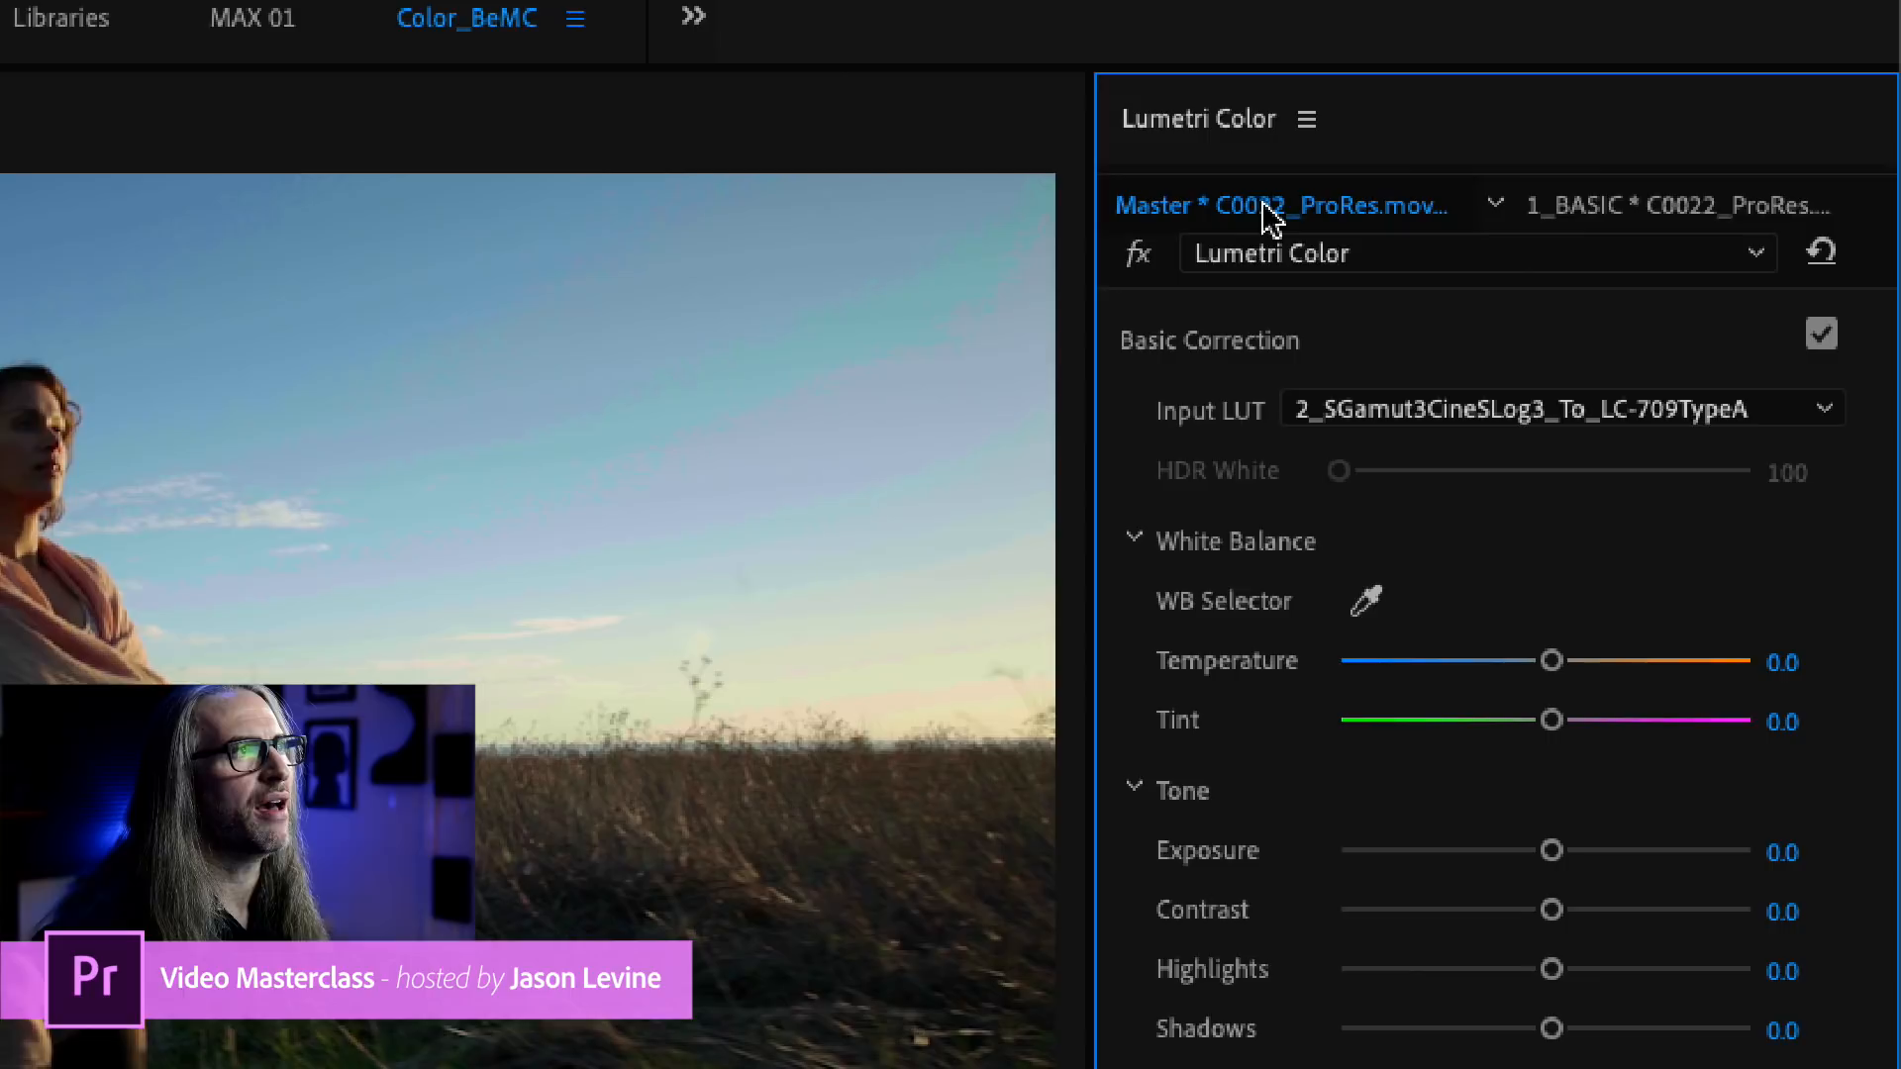
pyautogui.click(1673, 210)
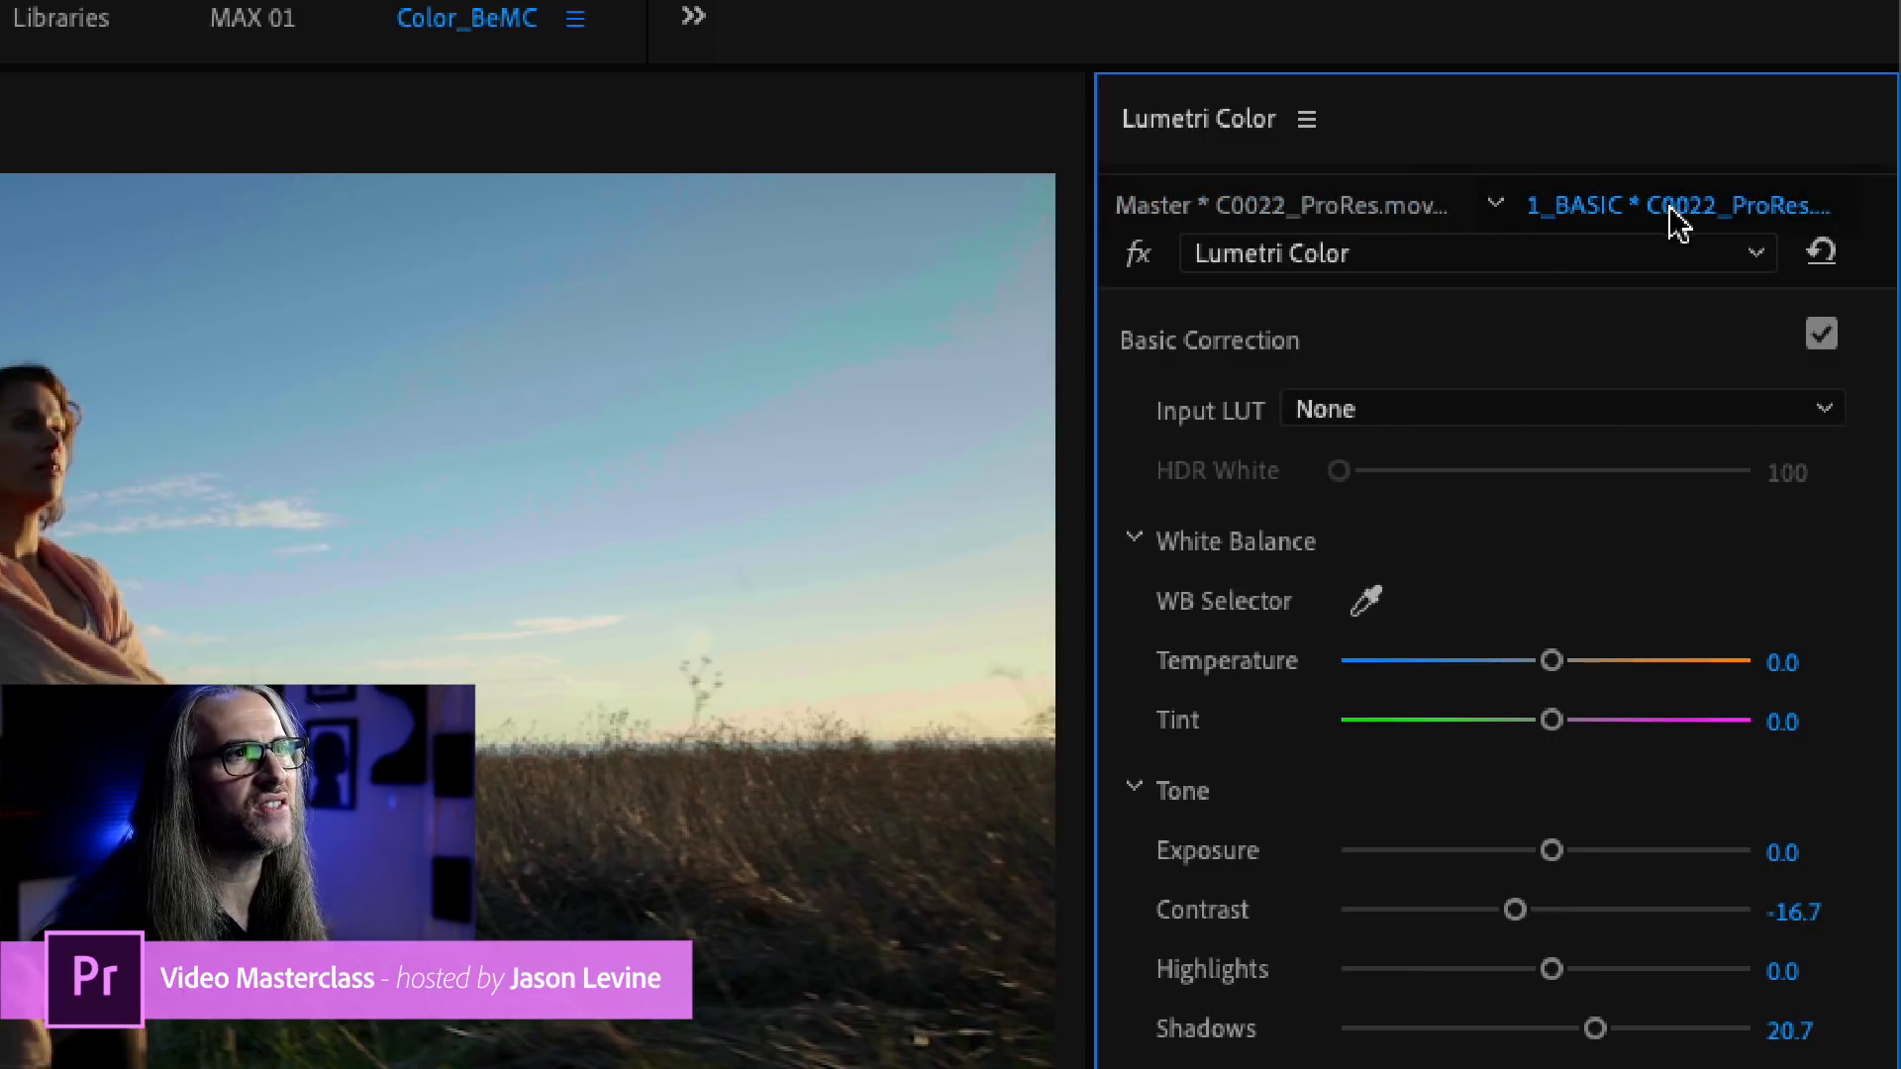
pyautogui.click(1287, 210)
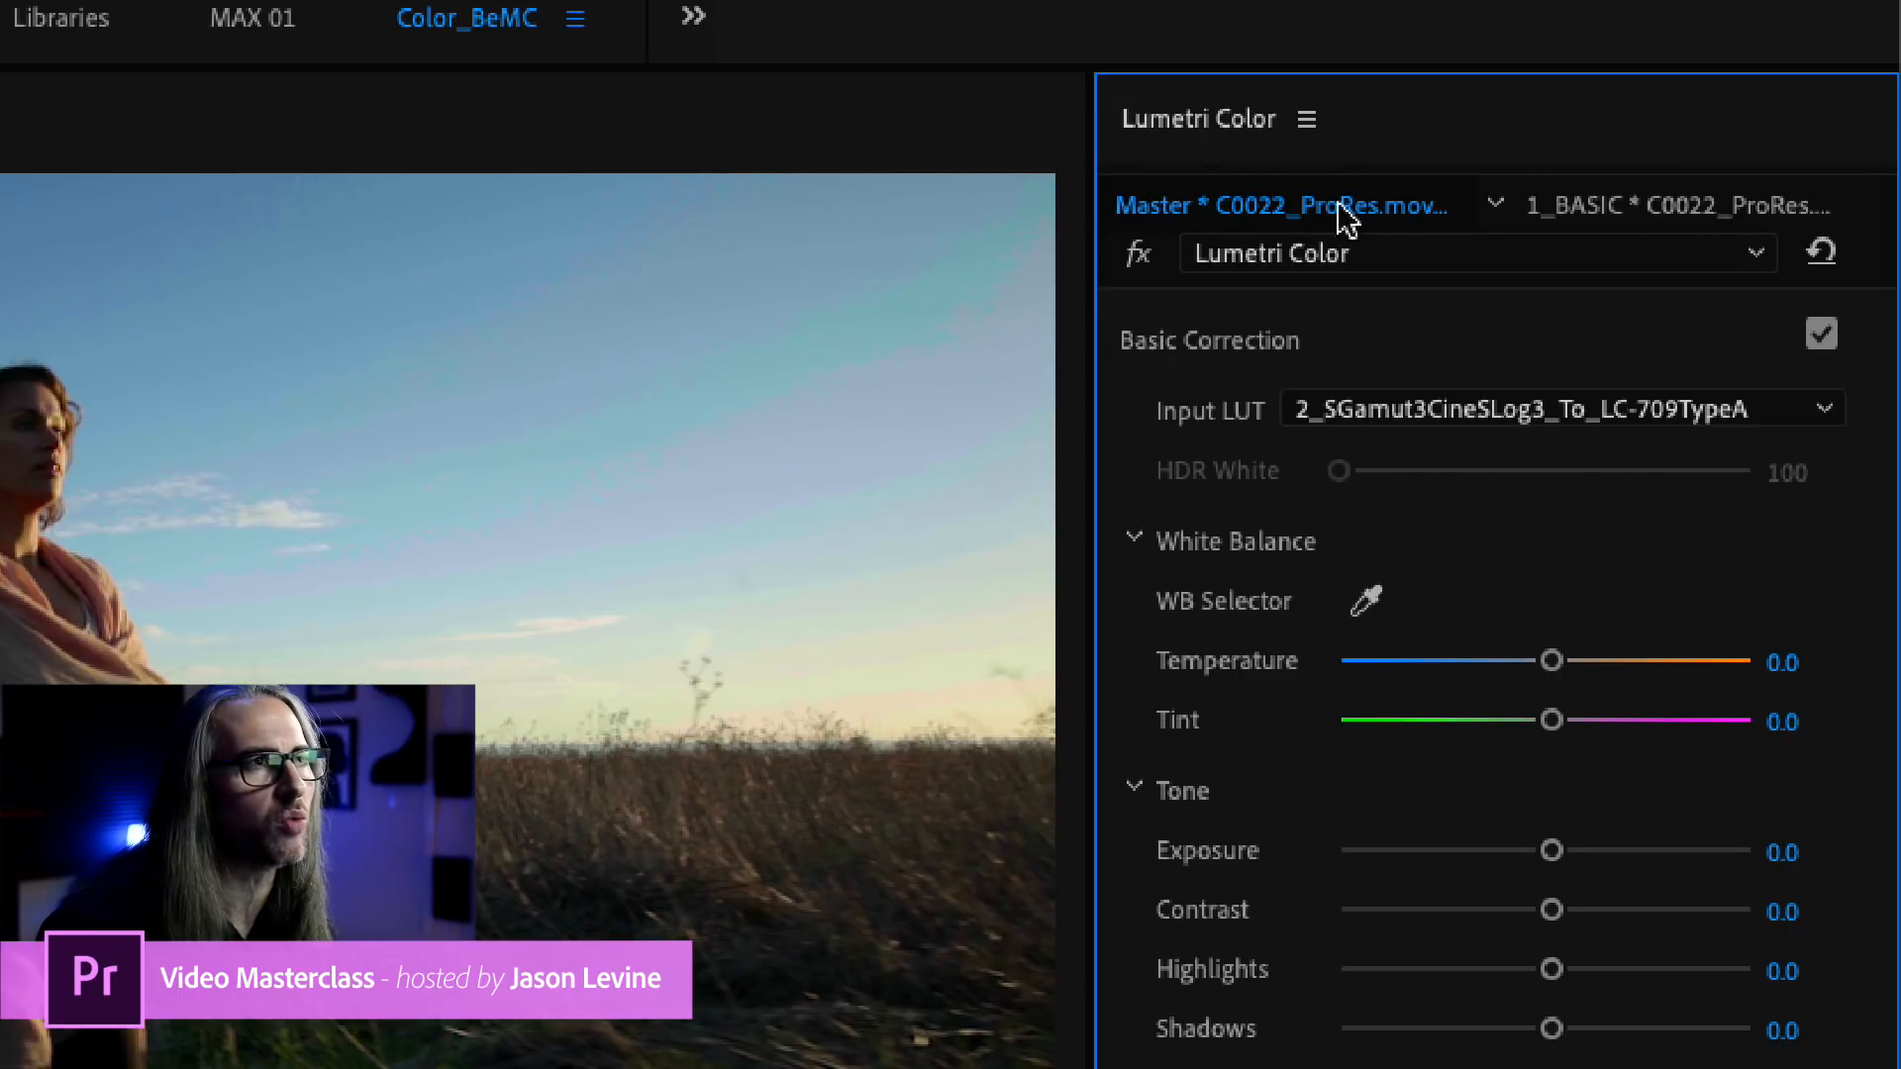
pyautogui.click(1629, 208)
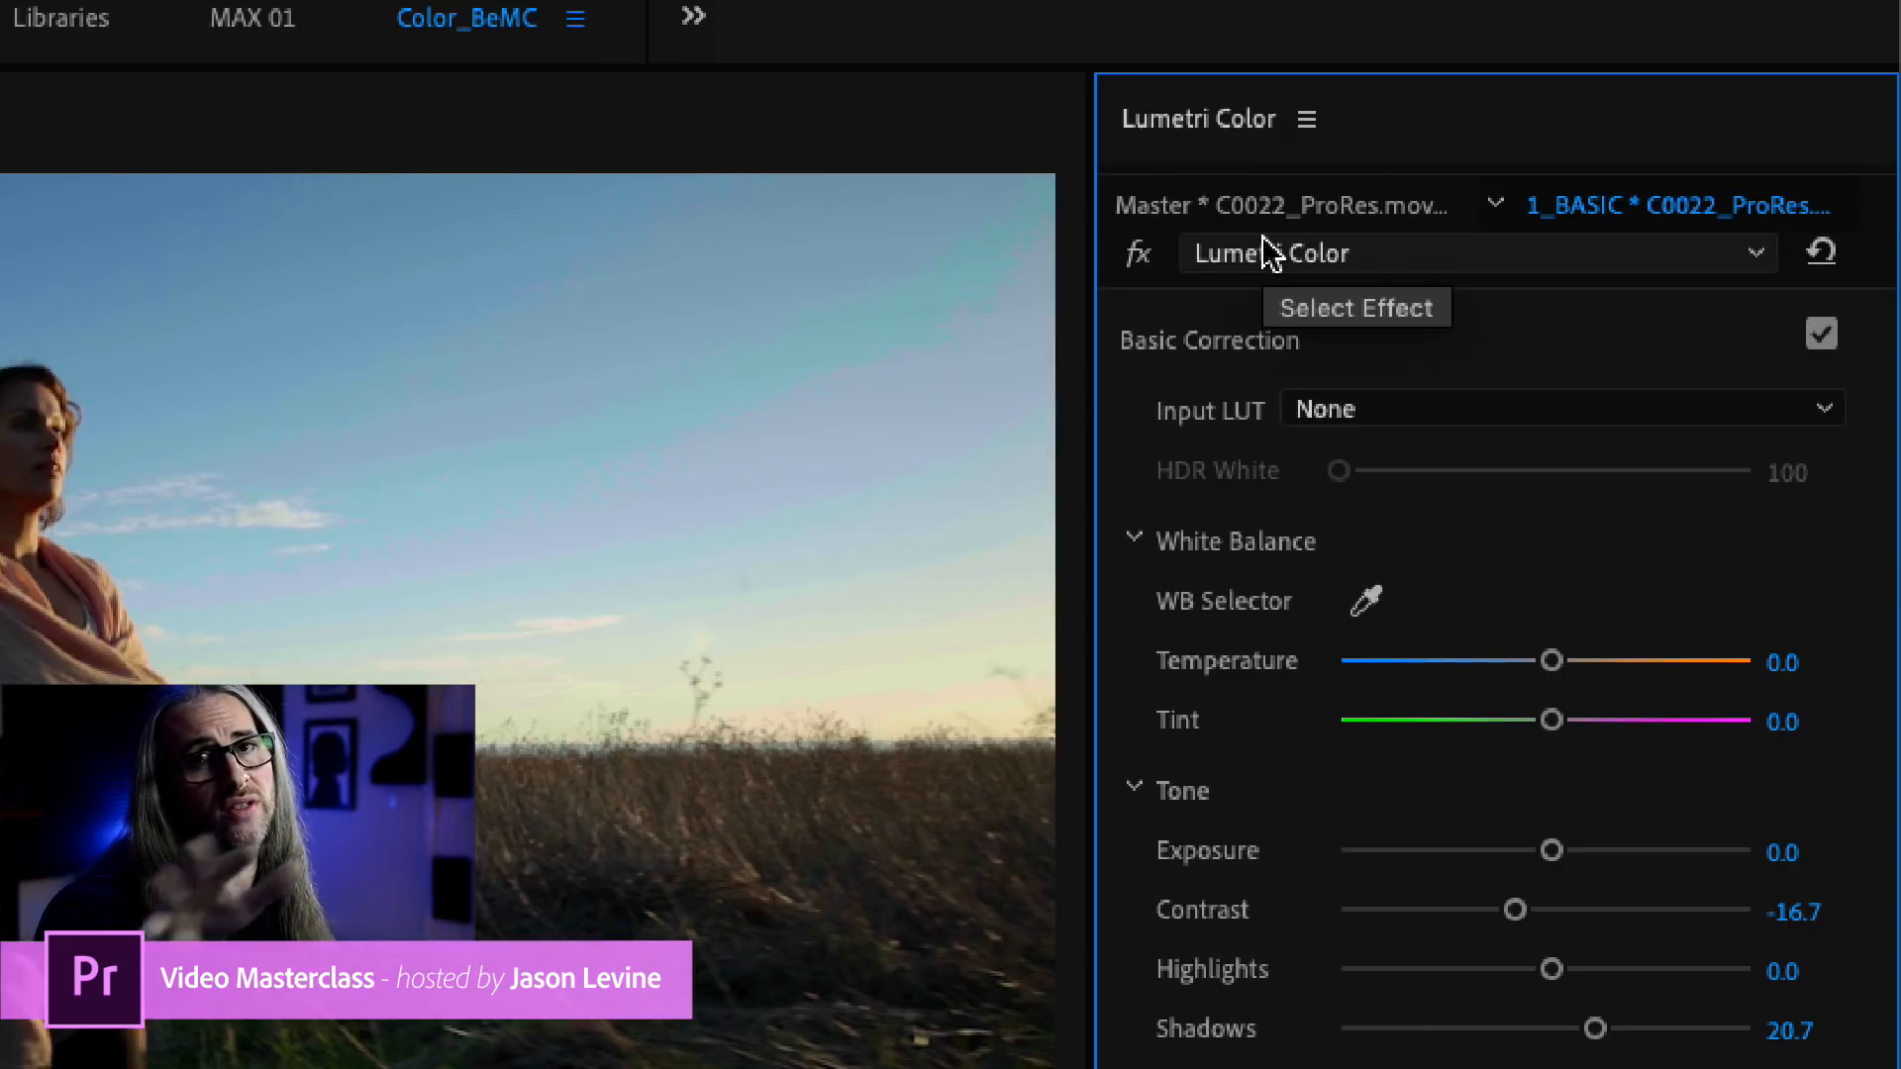
pyautogui.click(1256, 203)
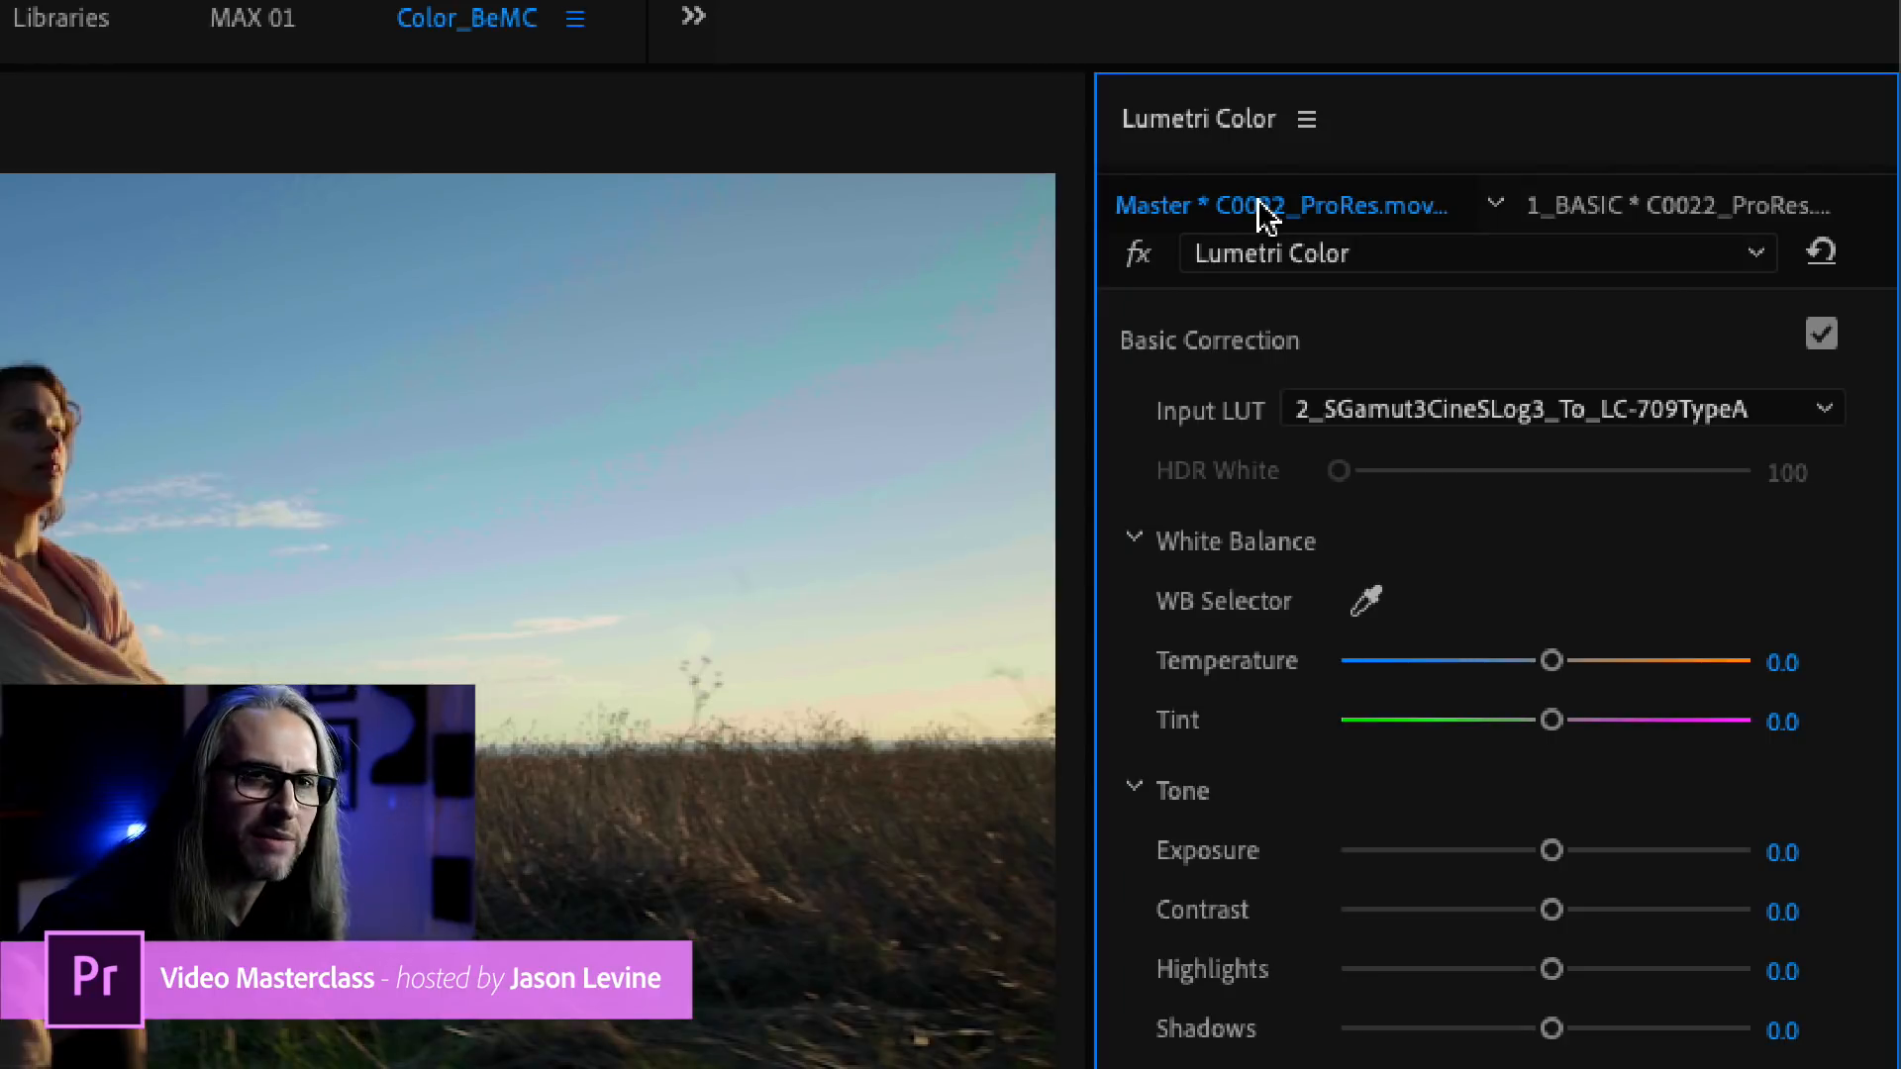
pyautogui.click(1627, 212)
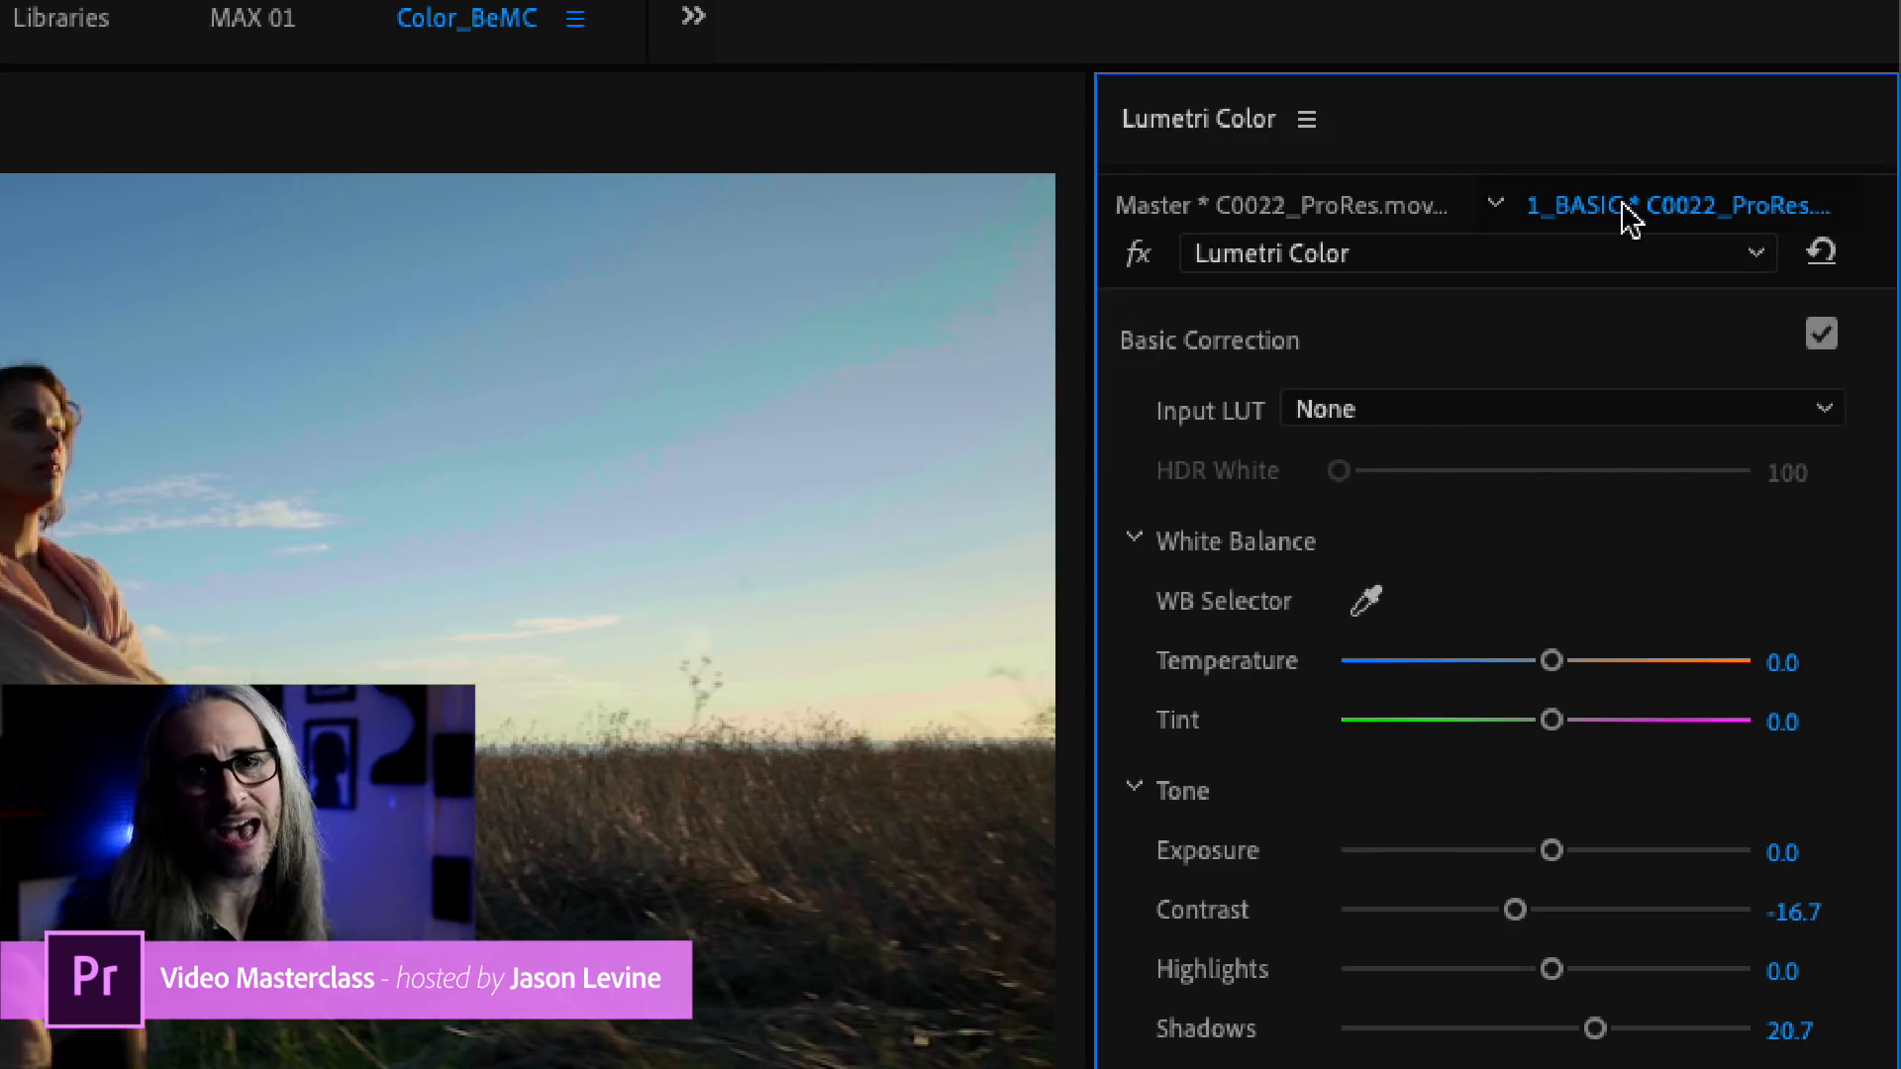
# Examine the available Input LUT options for the C0022_ProRes master clip in Basic Correction.
pyautogui.click(1264, 210)
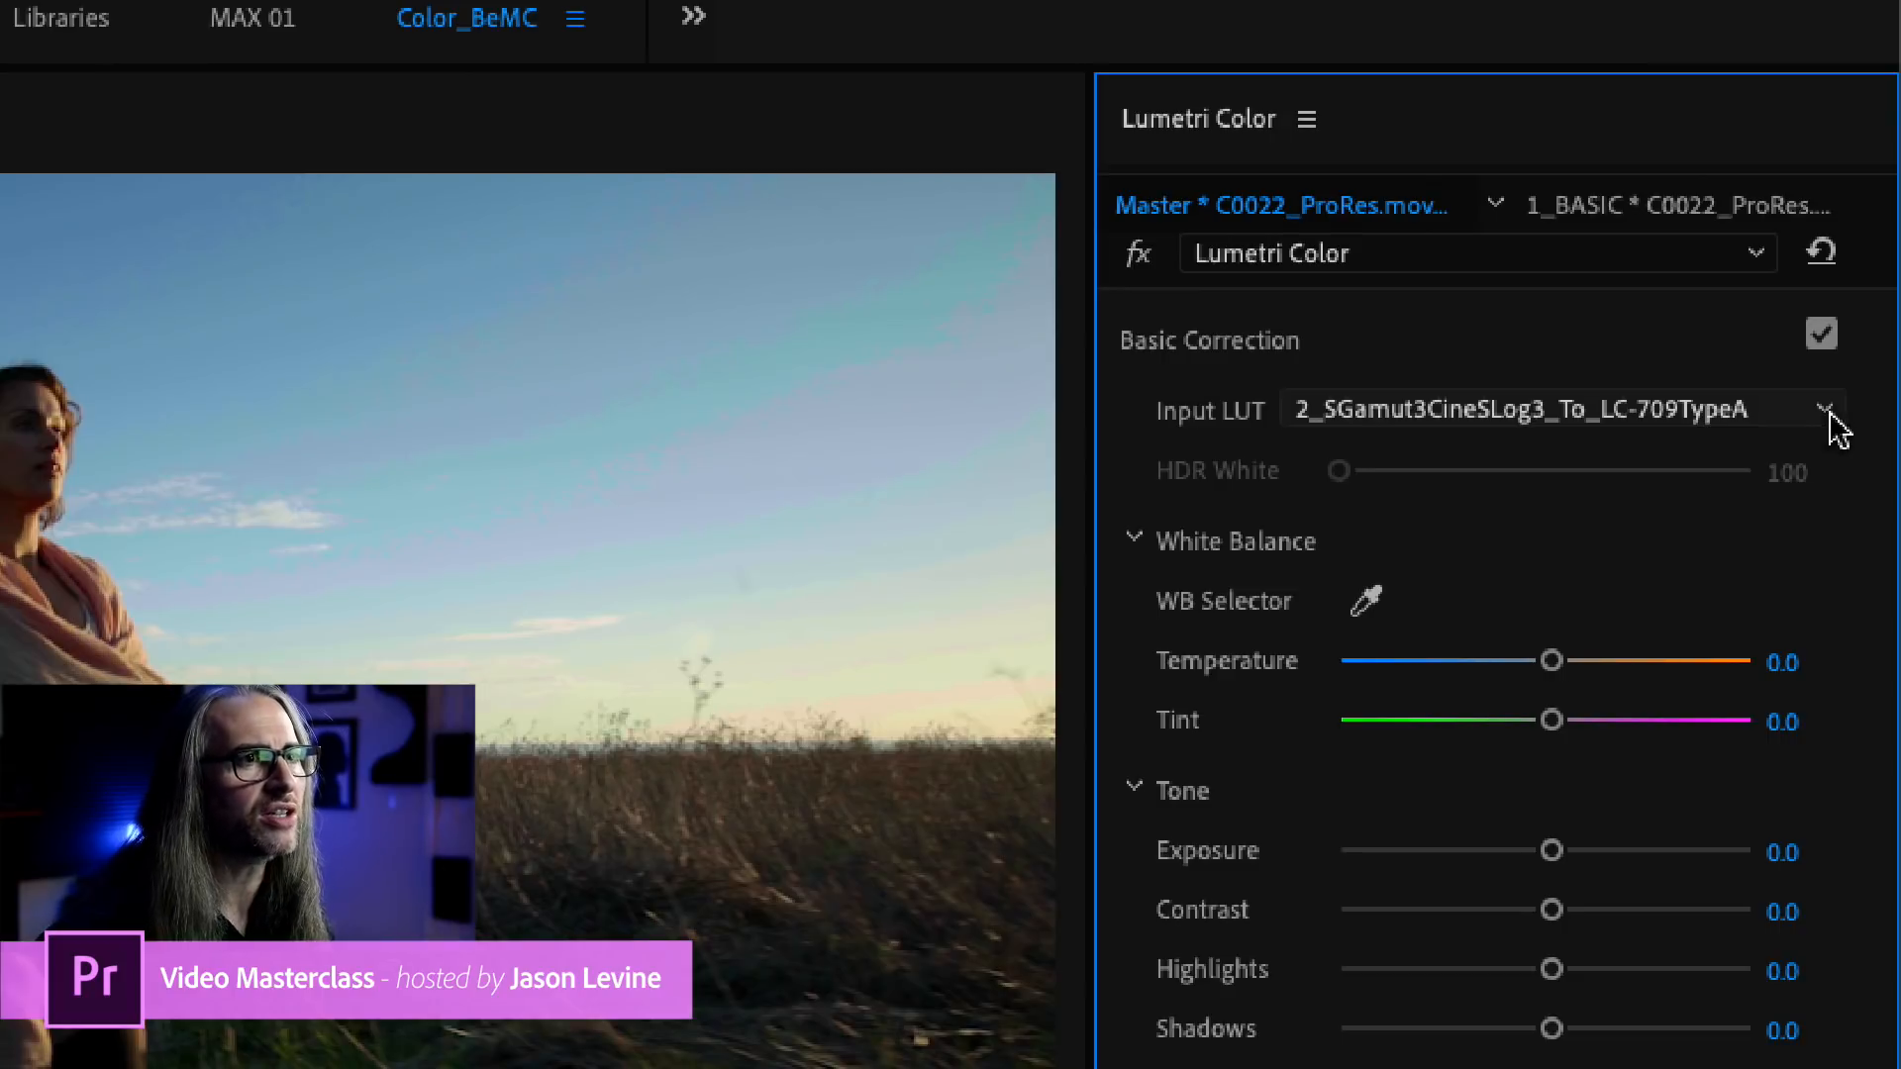
pyautogui.click(1825, 411)
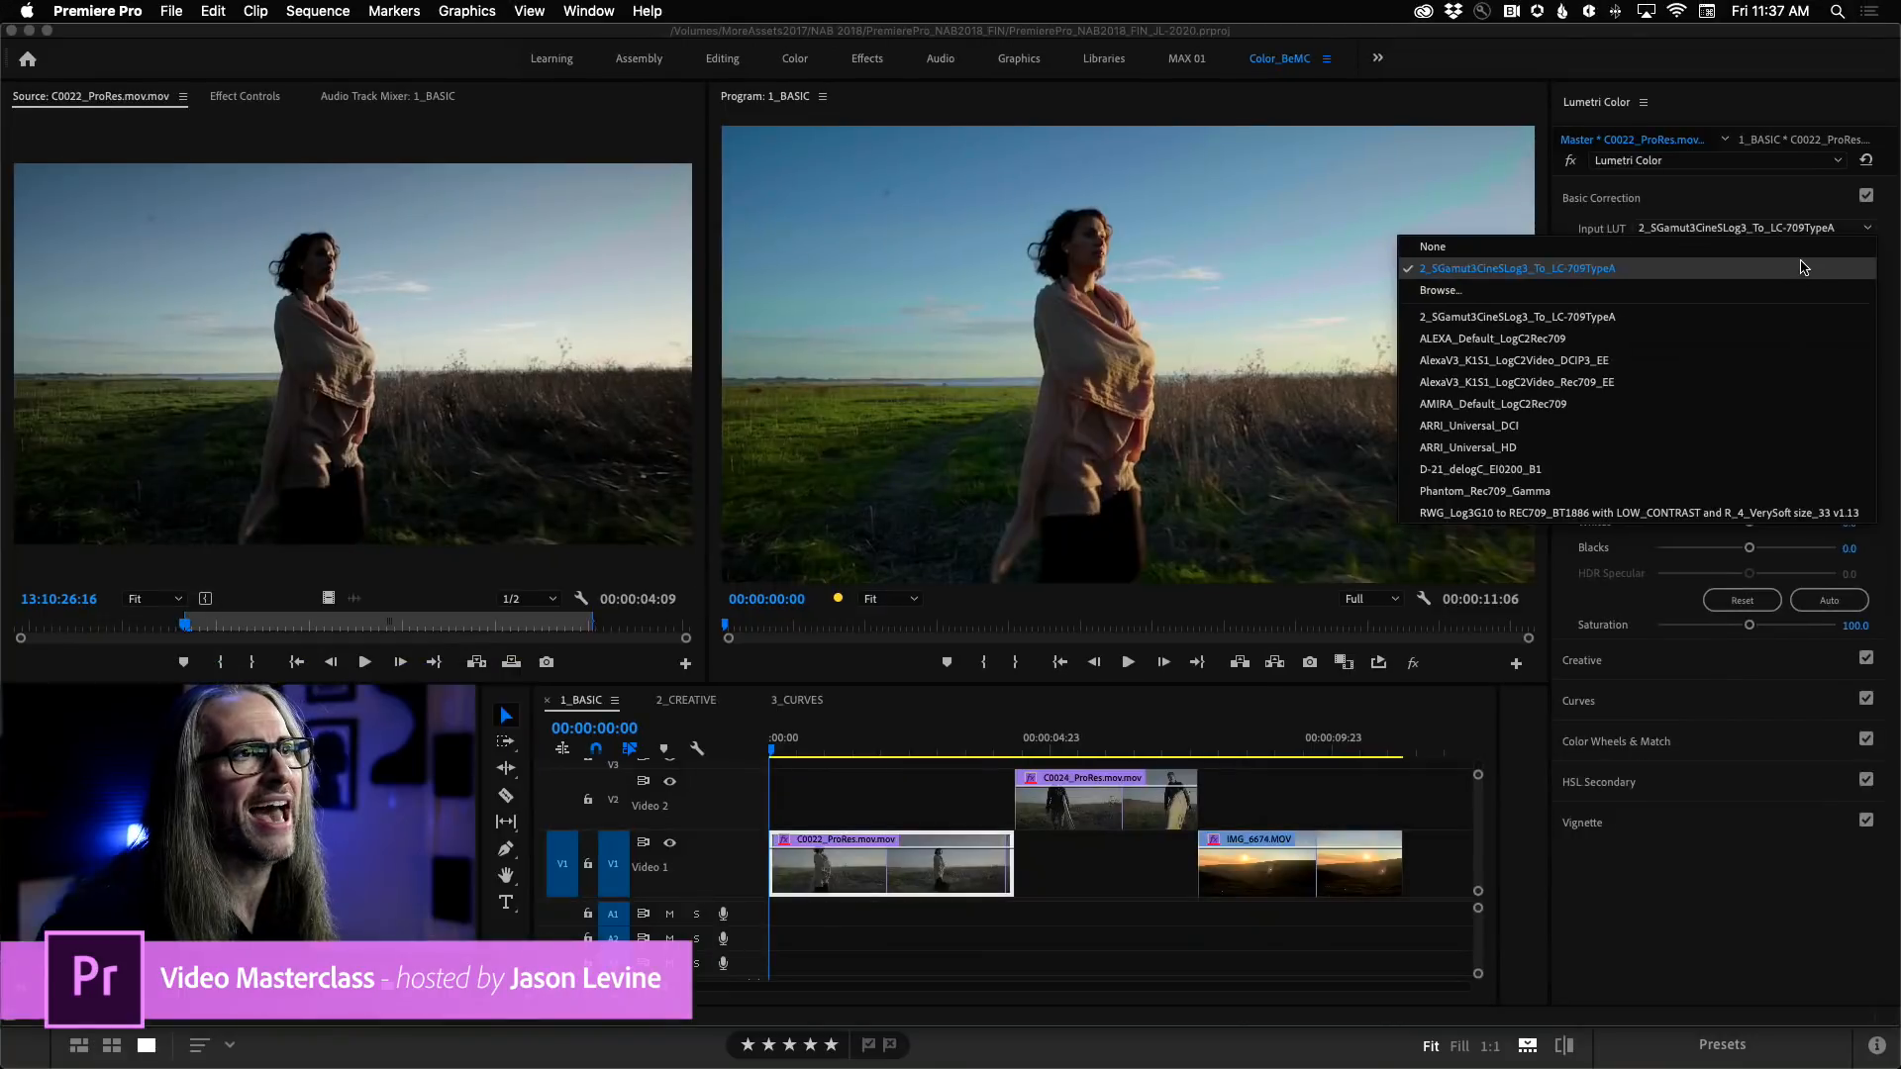
pyautogui.click(1646, 195)
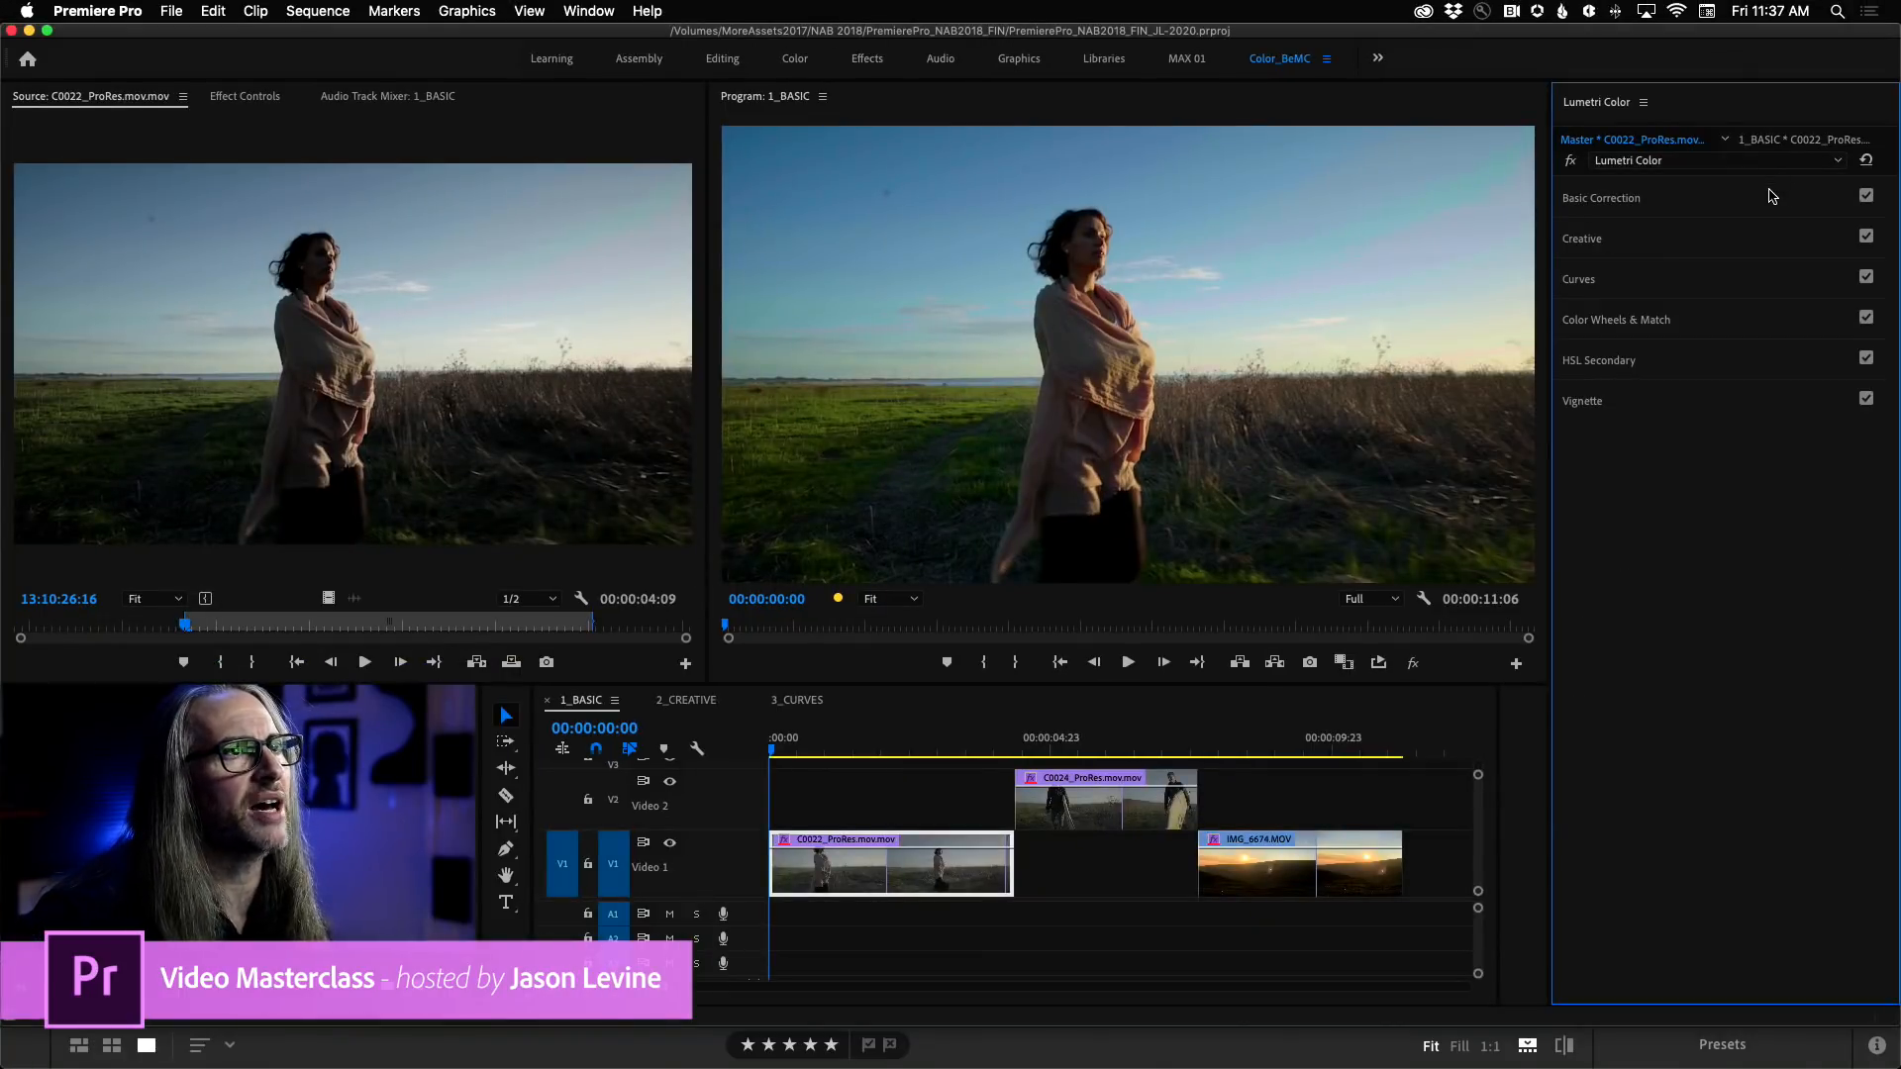
pyautogui.click(1772, 196)
# Show the master clip's Lumetri Color settings in Effect Controls and check where that panel can be enabled.
pyautogui.click(243, 97)
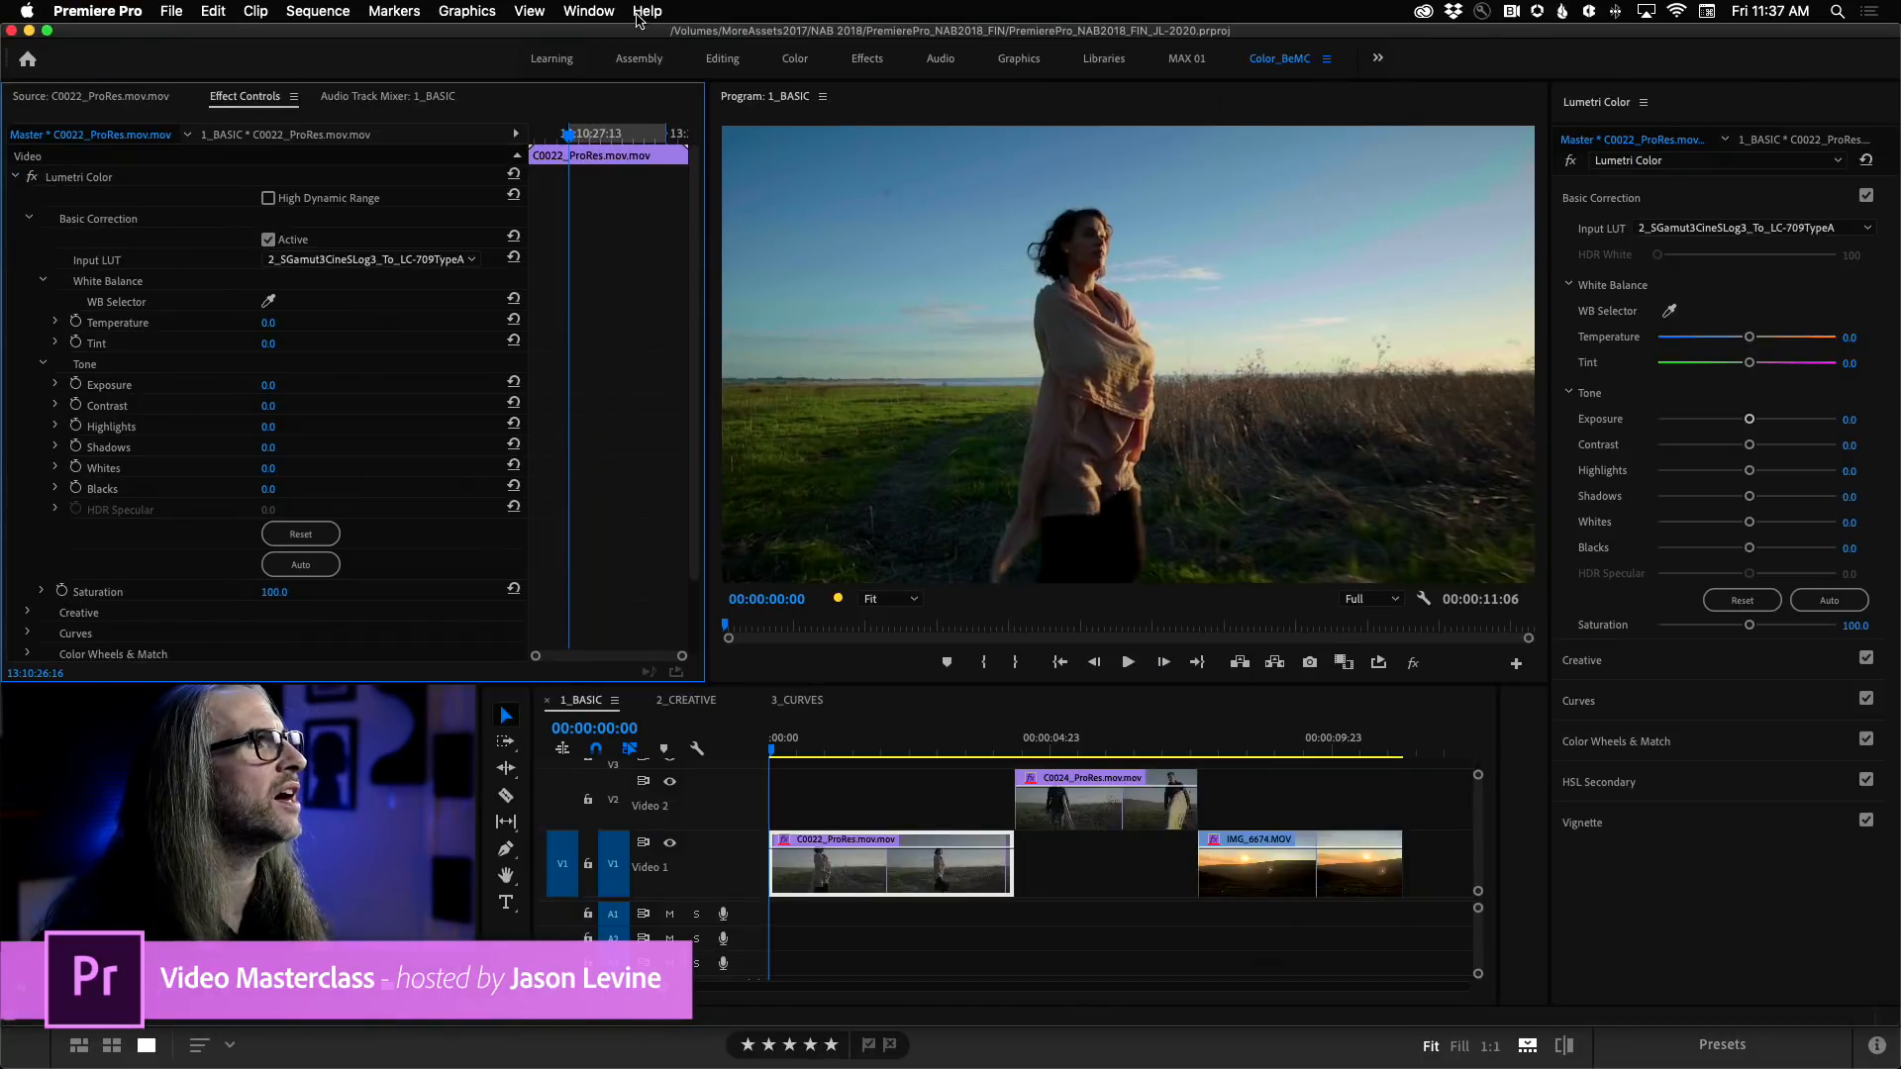
pyautogui.click(588, 11)
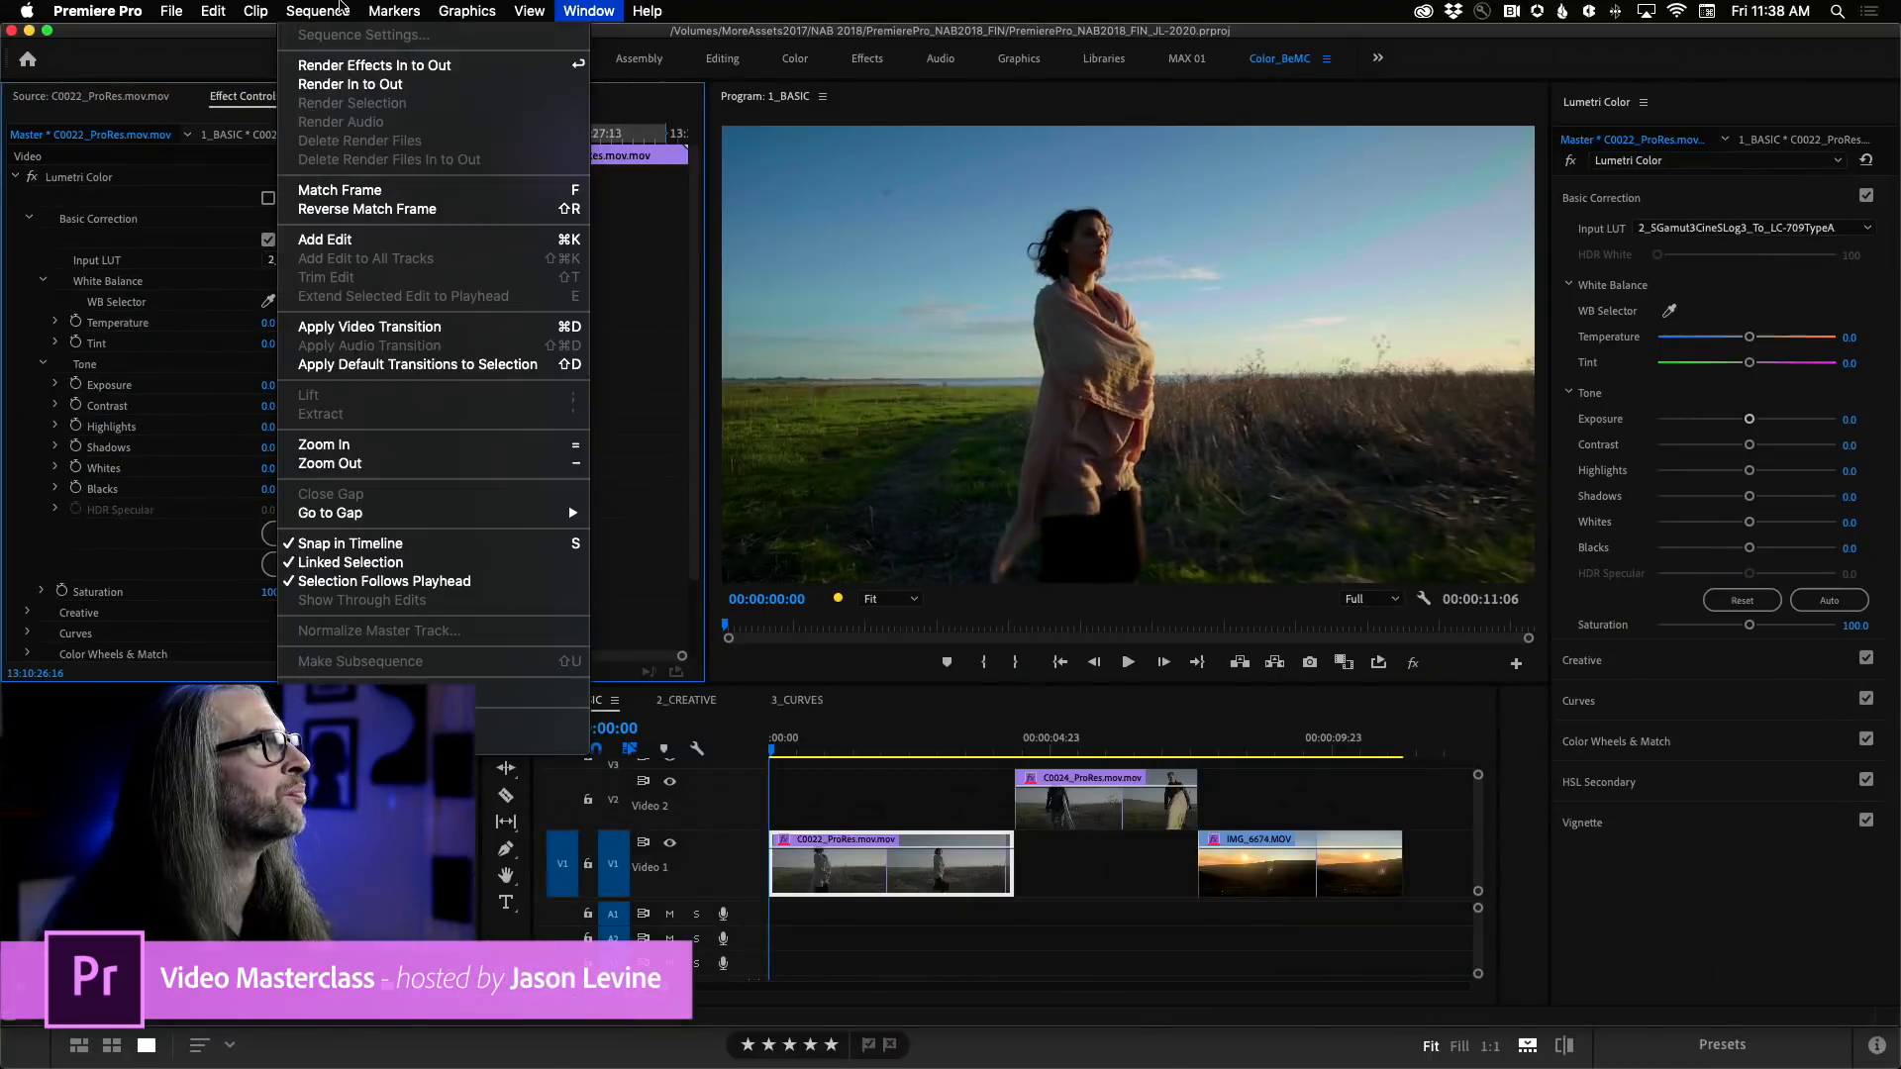
pyautogui.click(198, 49)
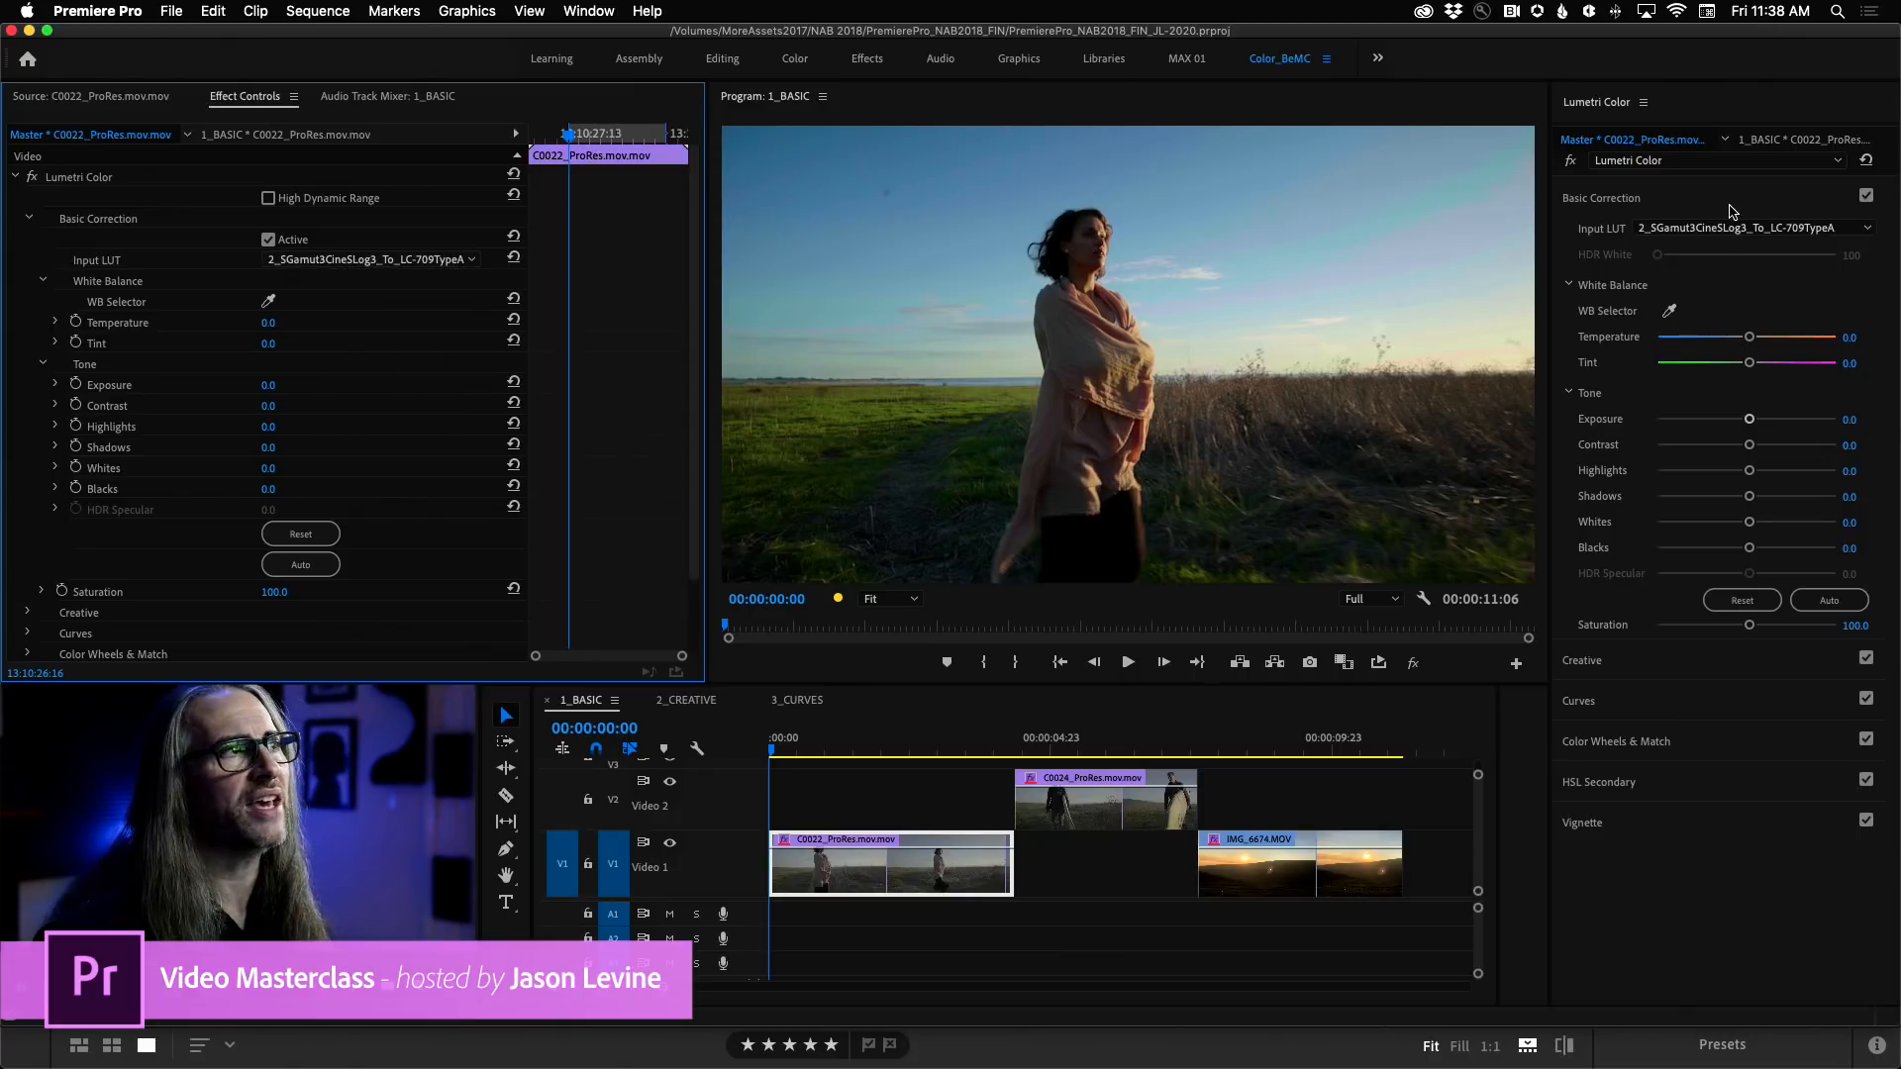
# Toggle the master clip's Basic Correction off and on twice to compare the image with and without the LUT.
pyautogui.click(267, 240)
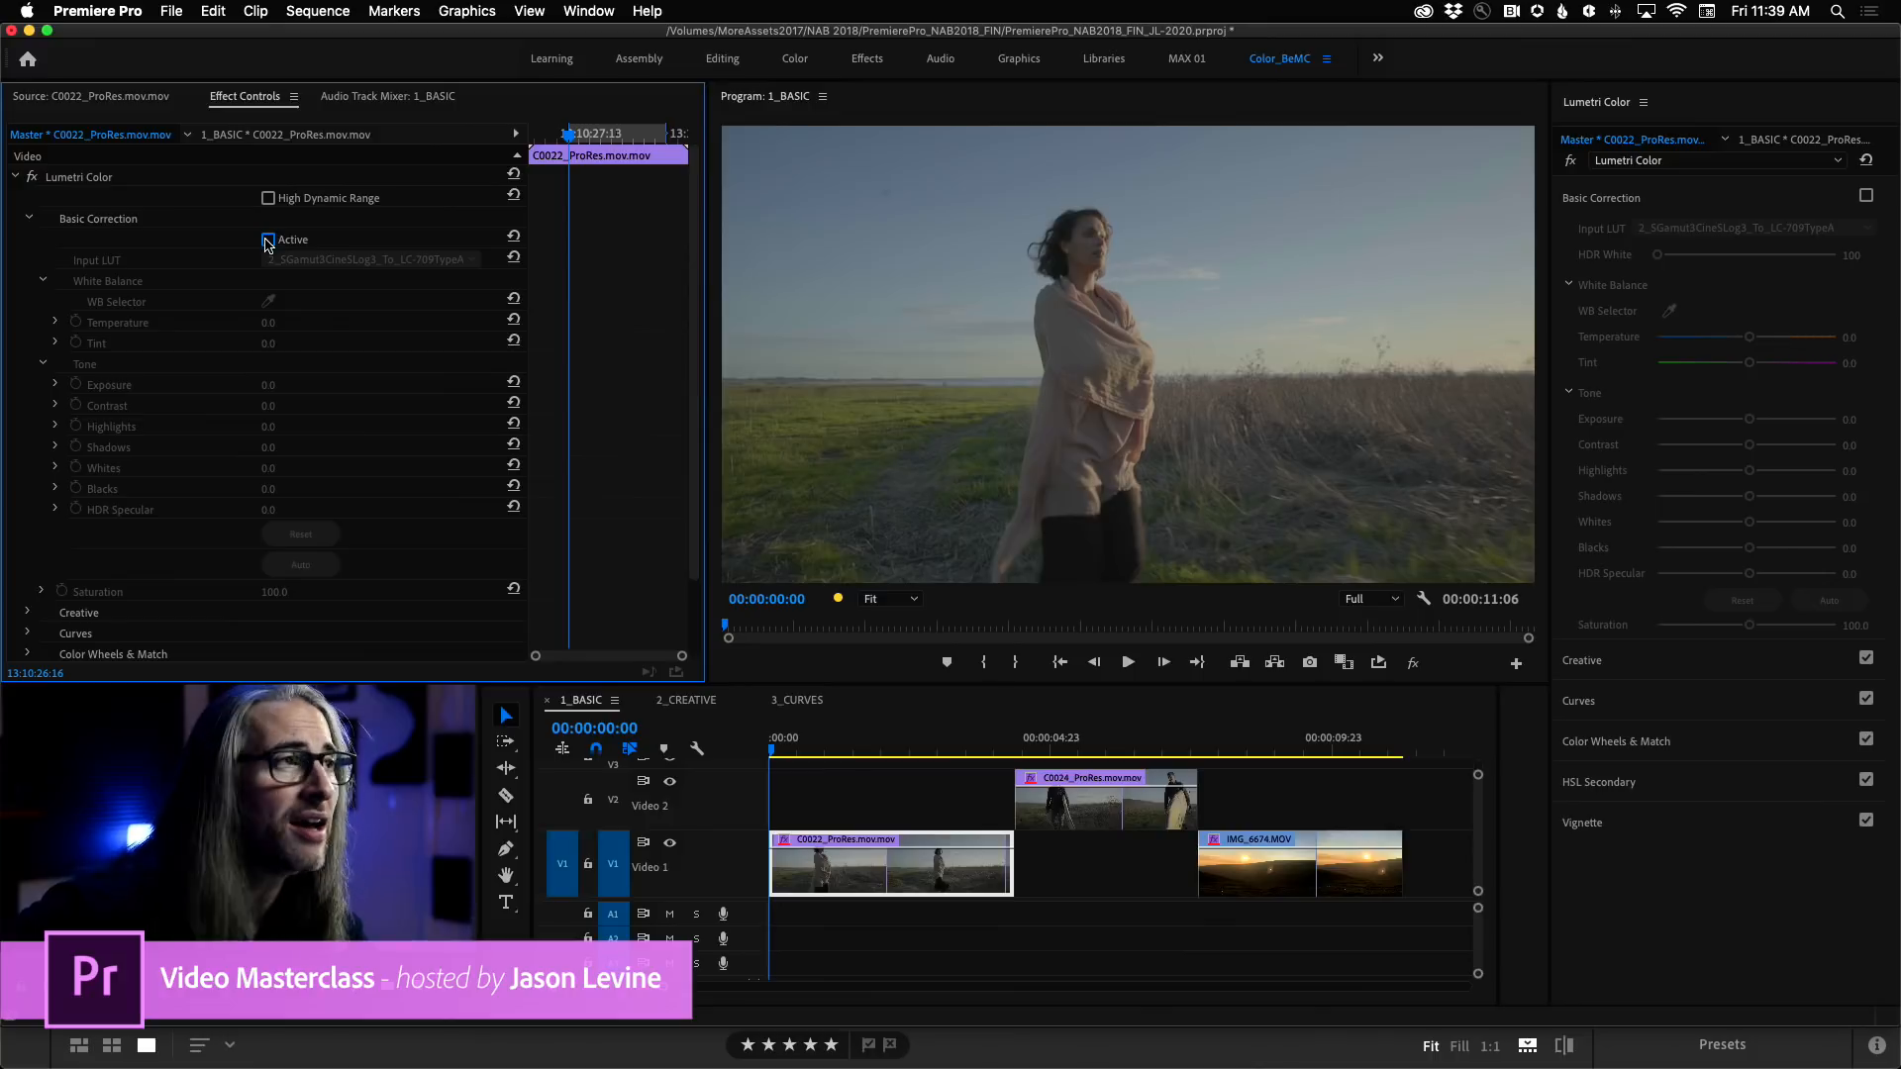
pyautogui.click(268, 240)
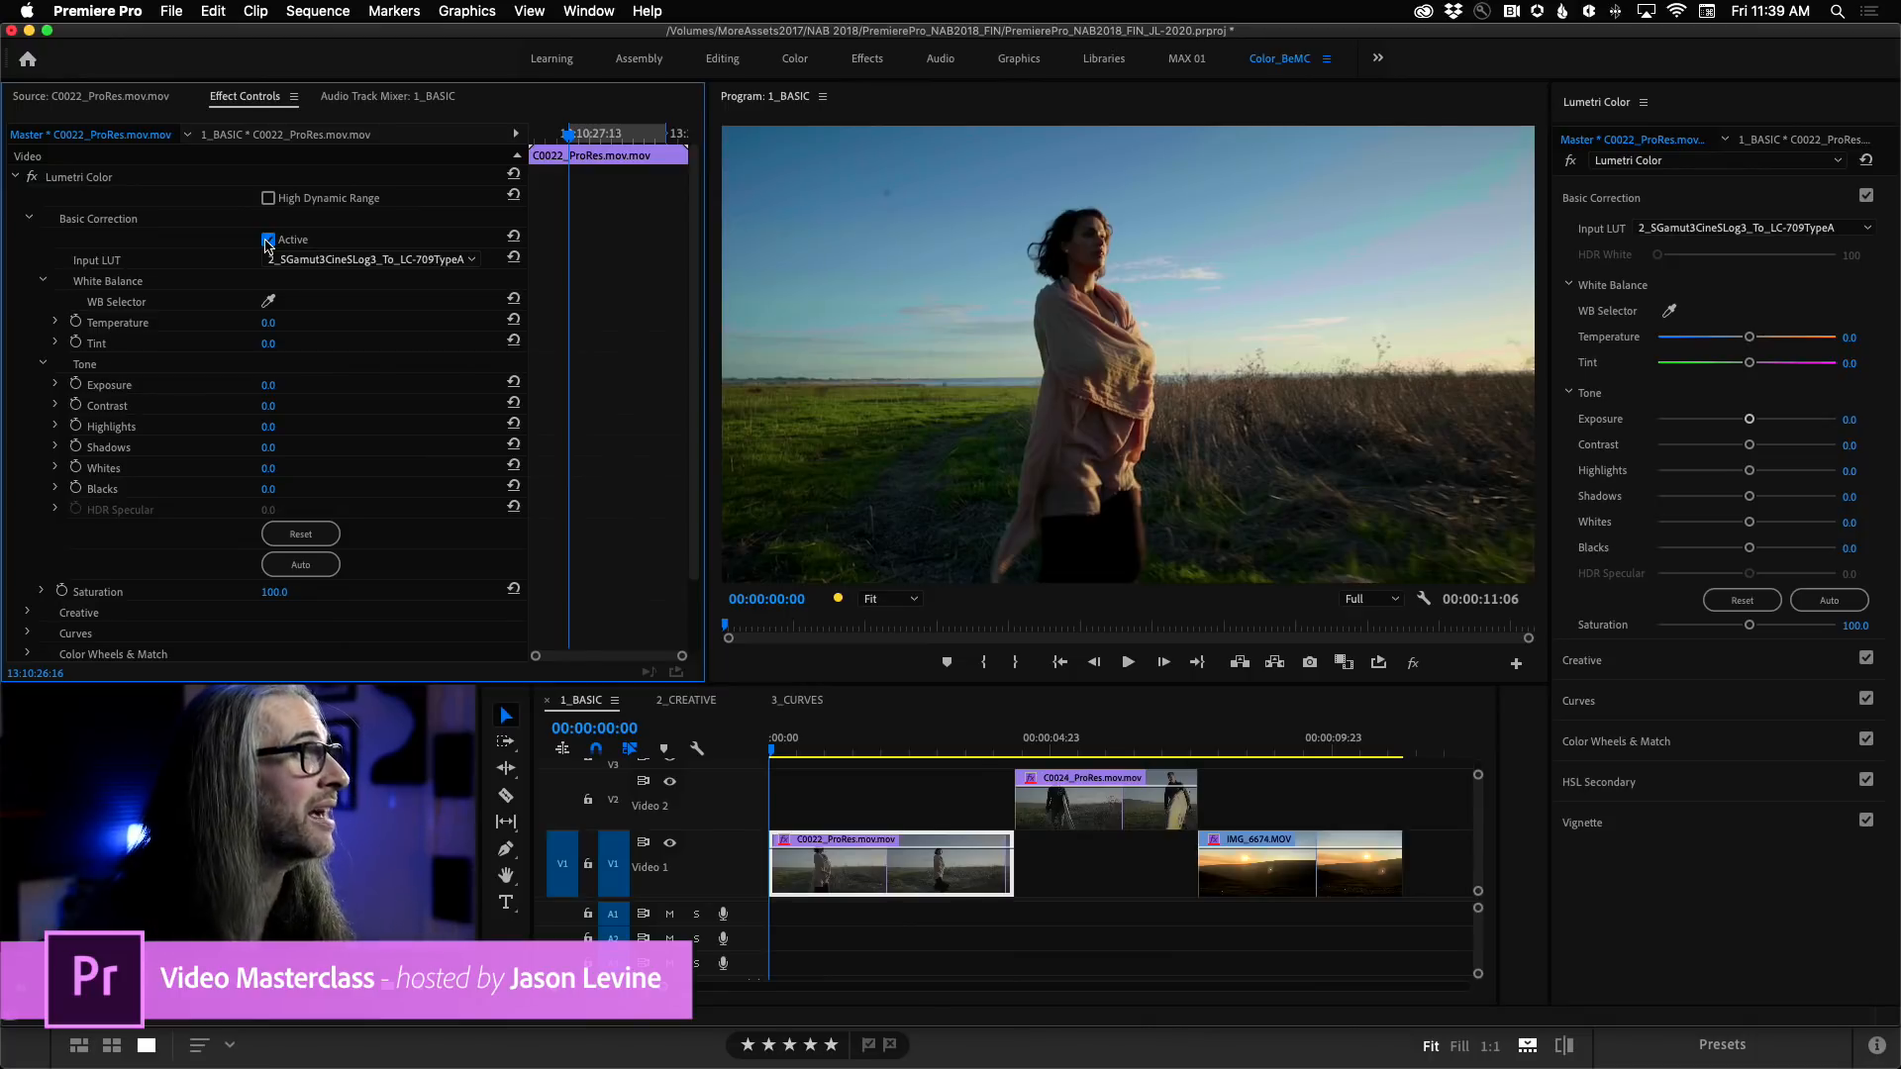
pyautogui.click(267, 241)
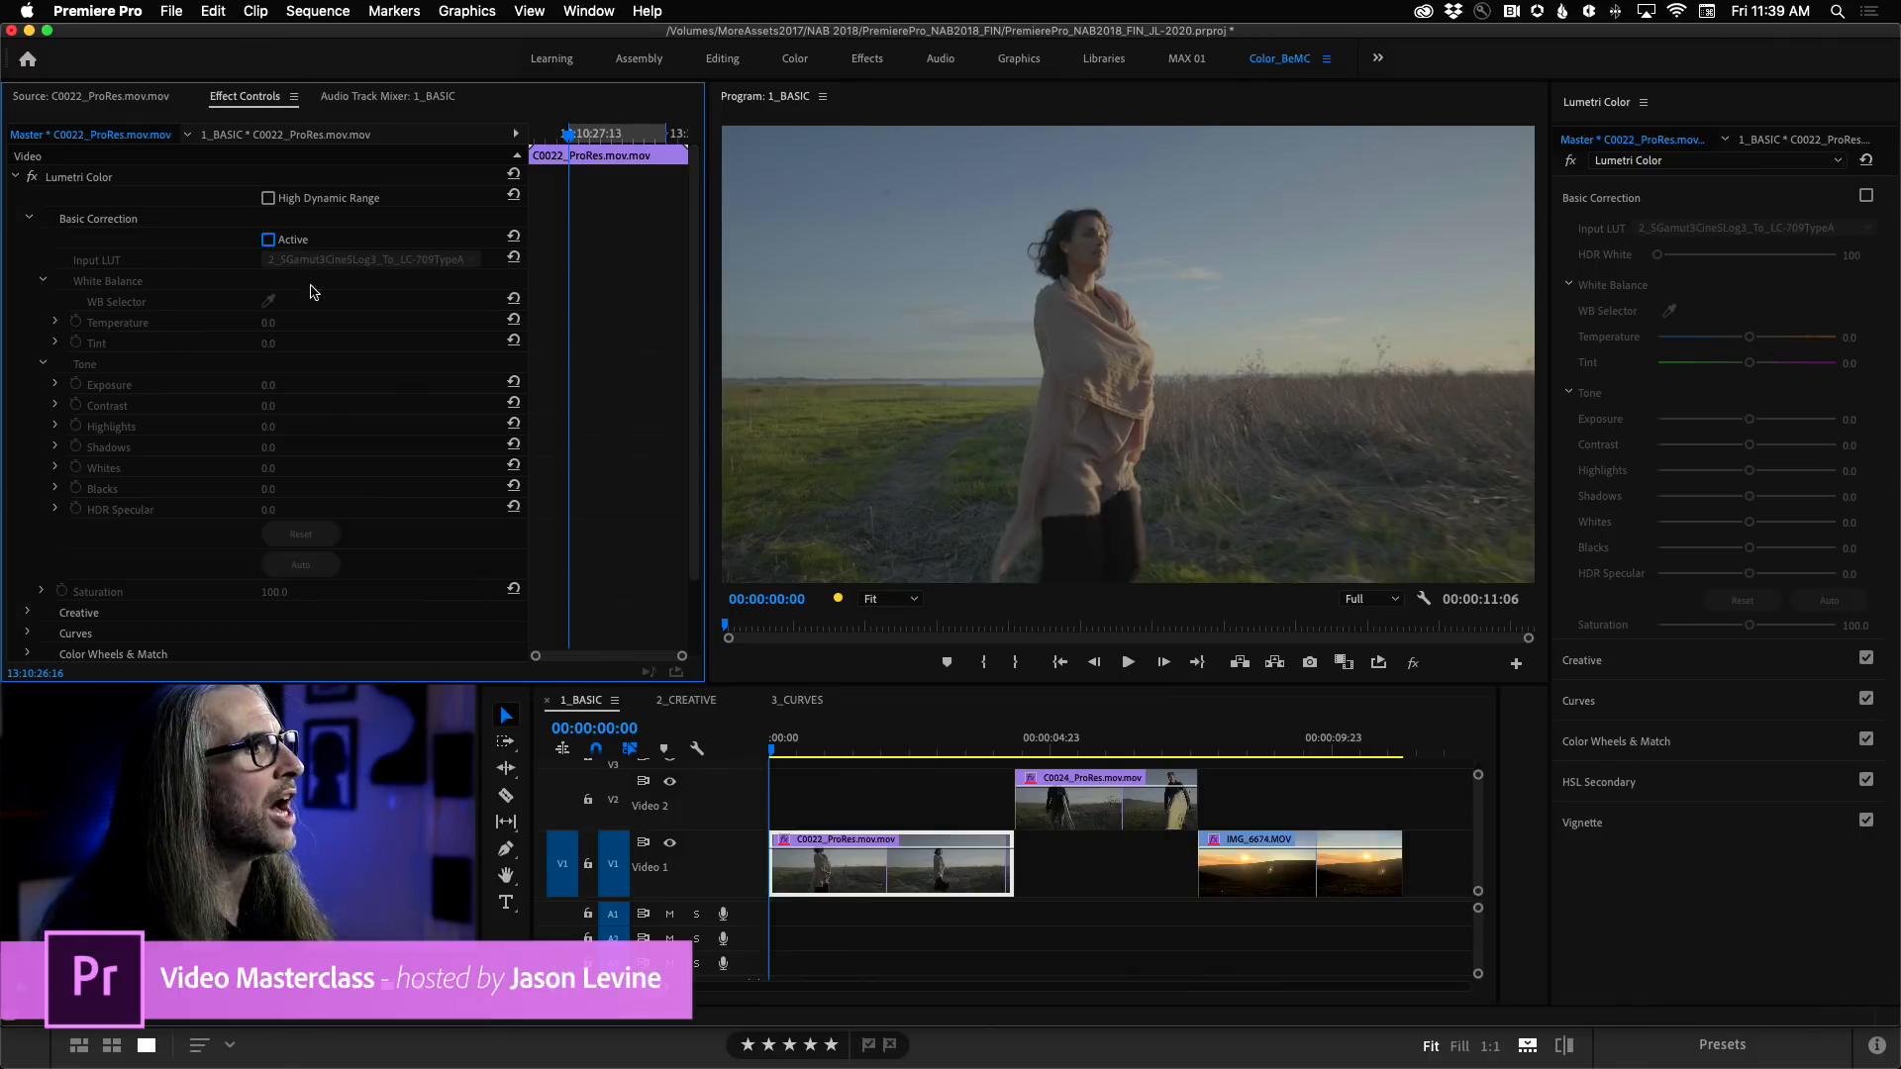
pyautogui.click(267, 240)
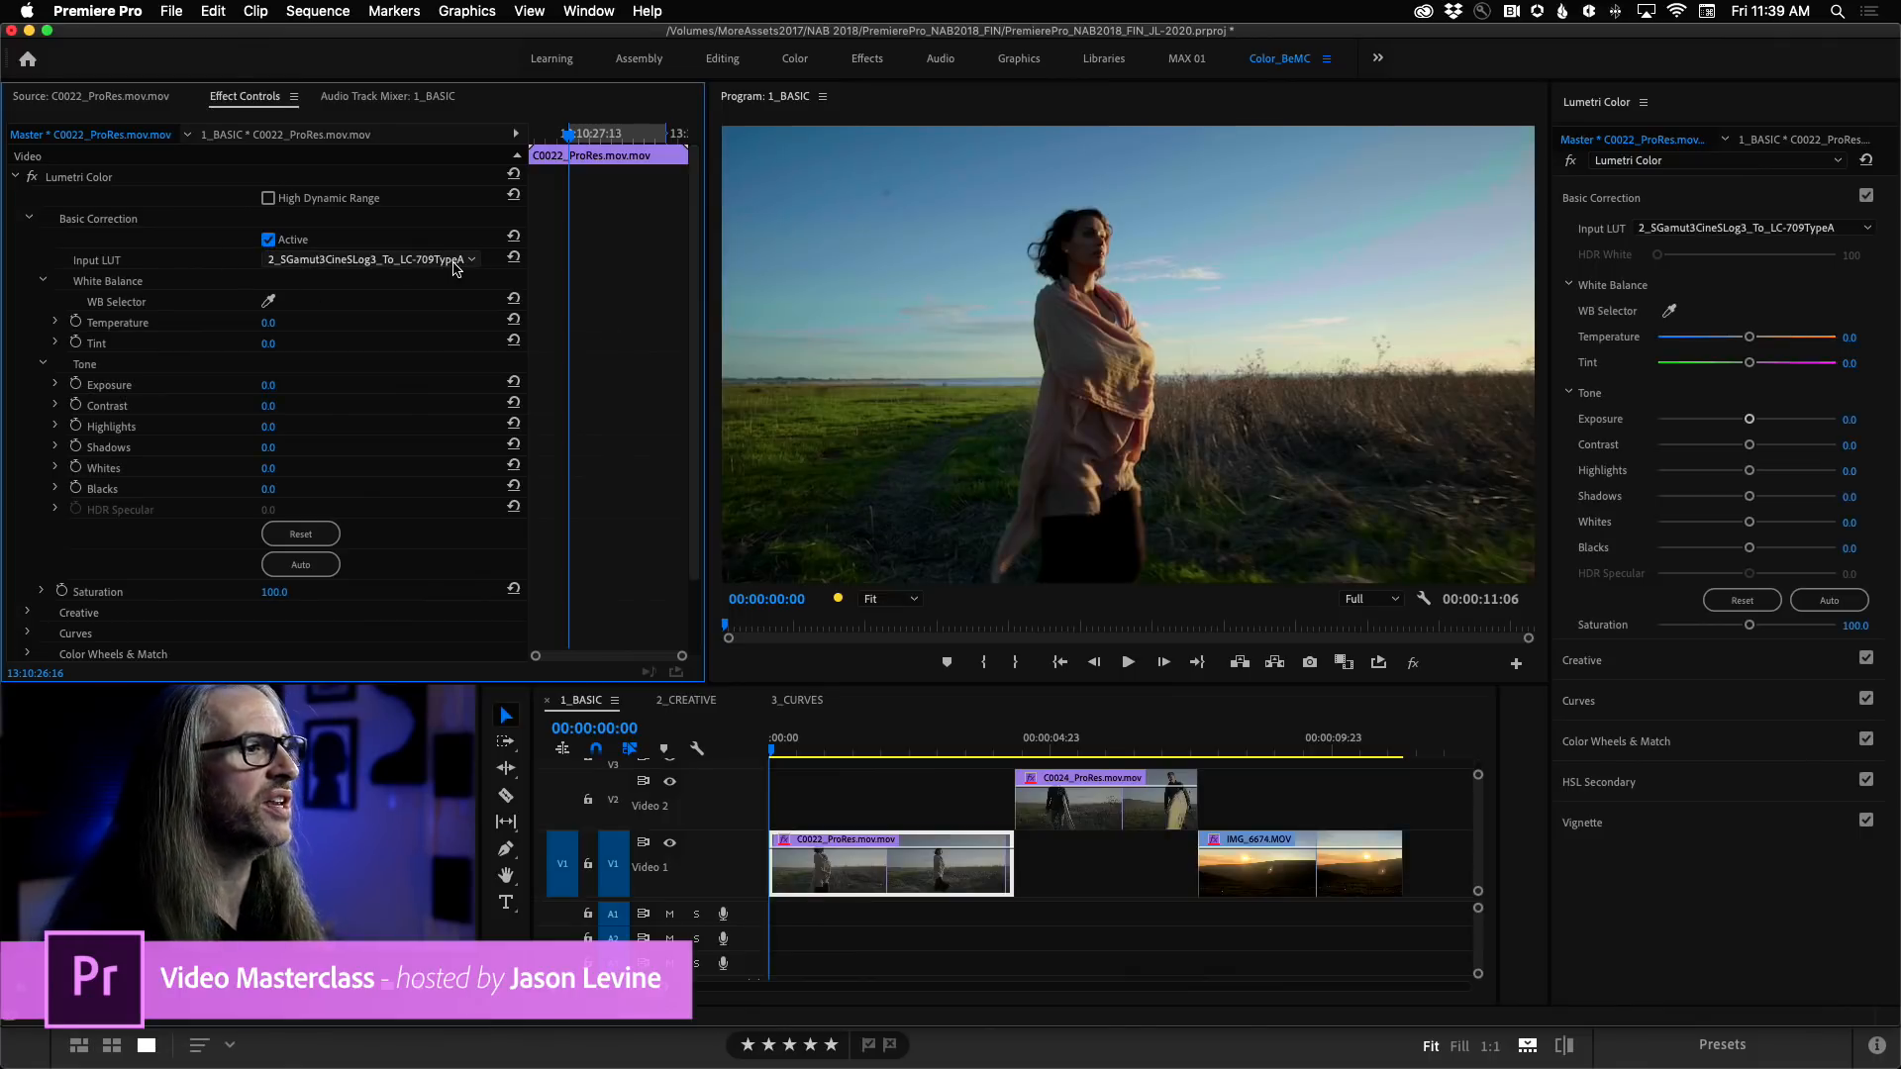
# Switch to the 2_CREATIVE sequence.
pyautogui.click(685, 701)
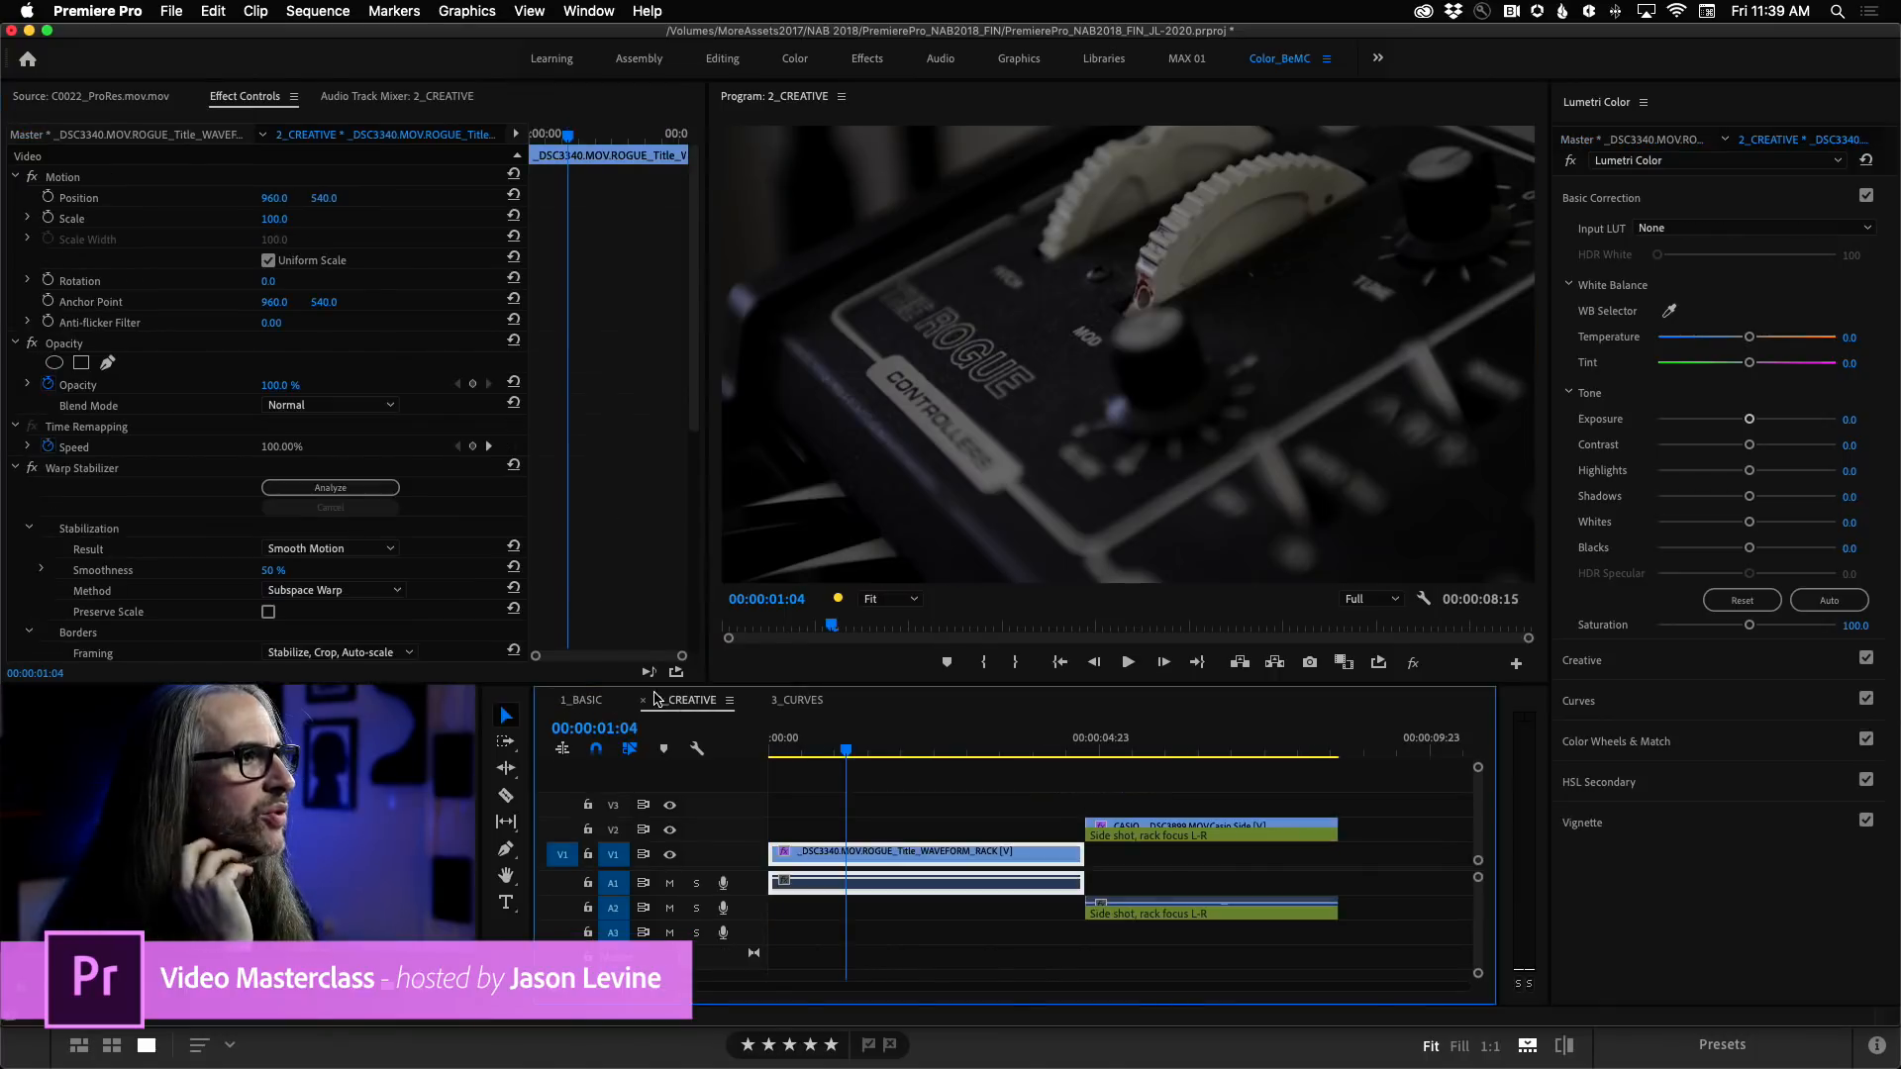
# Show the master clip's Lumetri Color settings for the CASIO__DSC3899 side-shot clip in the 2_CREATIVE sequence.
pyautogui.click(1185, 750)
pyautogui.click(1644, 142)
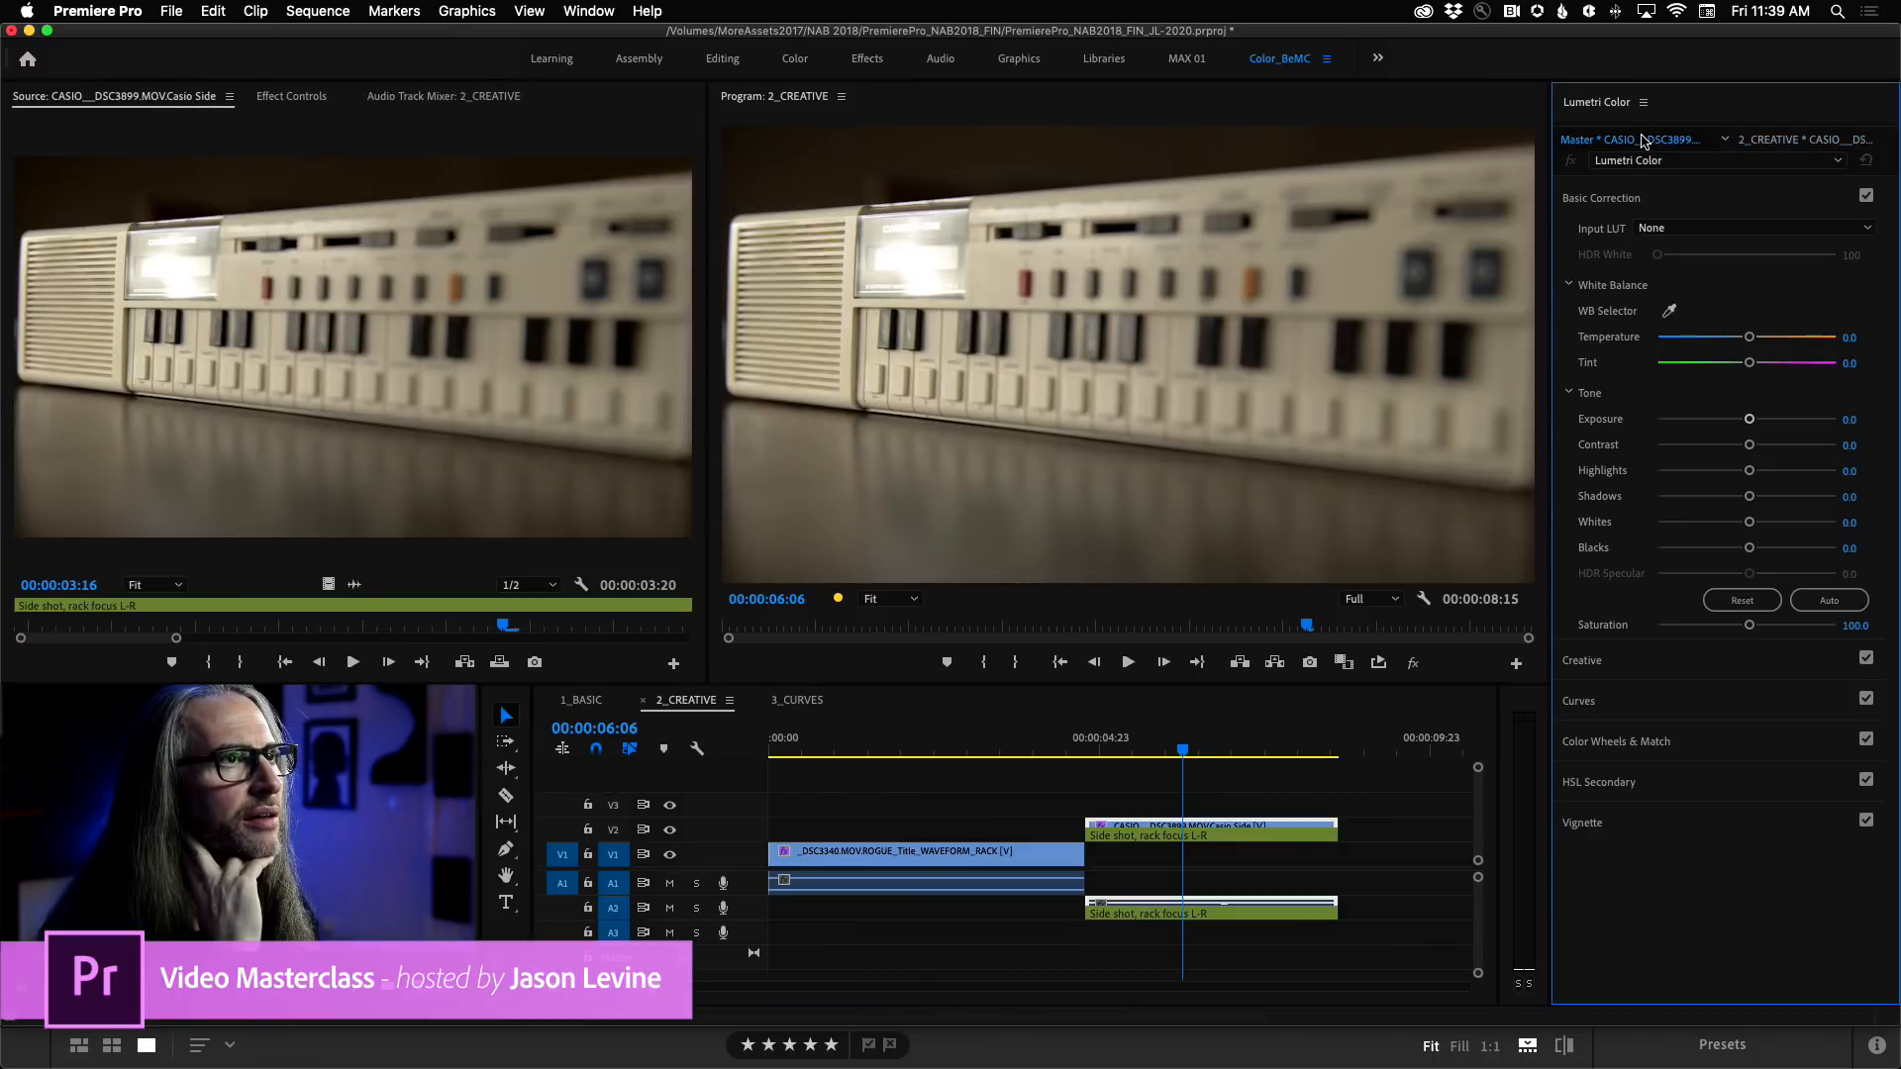
# Examine the Input LUT options of the CASIO__DSC3908 master clip in the 3_CURVES sequence, and collapse Basic Correction.
pyautogui.click(830, 702)
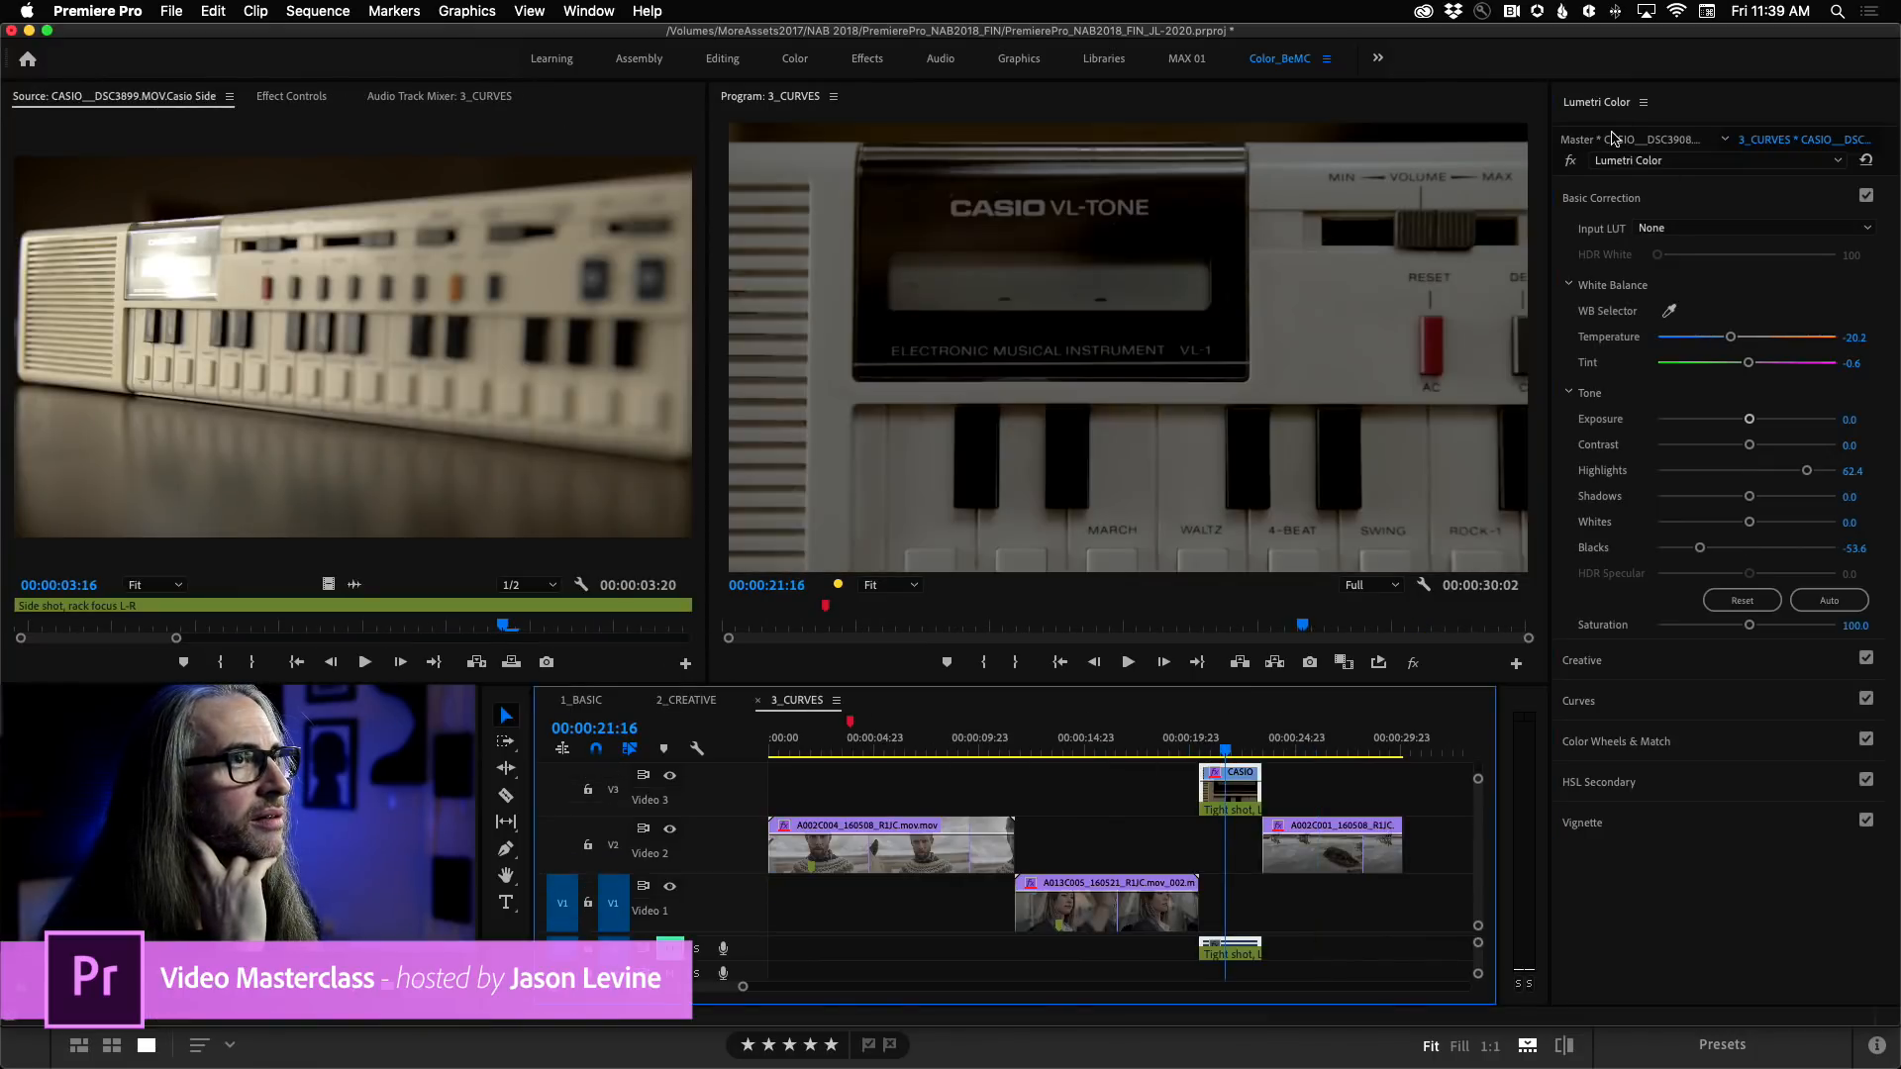
pyautogui.click(1612, 140)
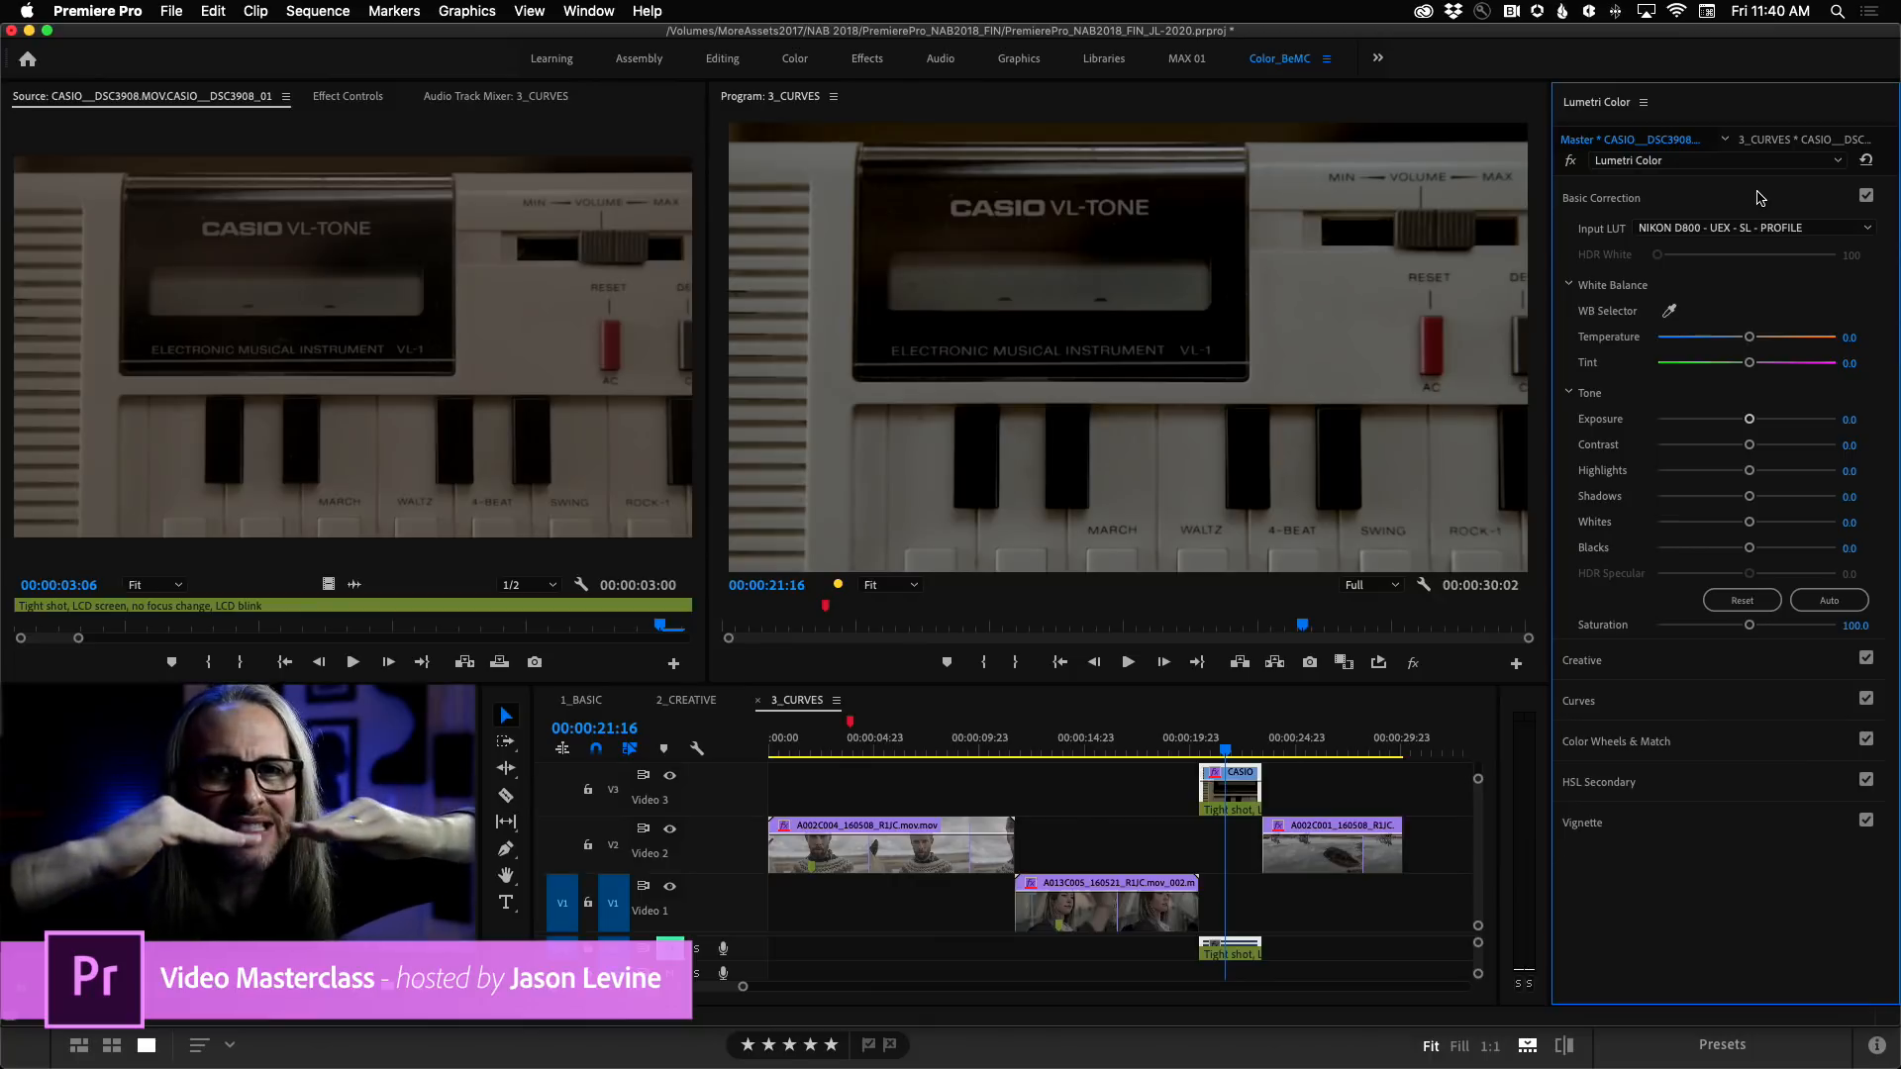
pyautogui.click(1817, 228)
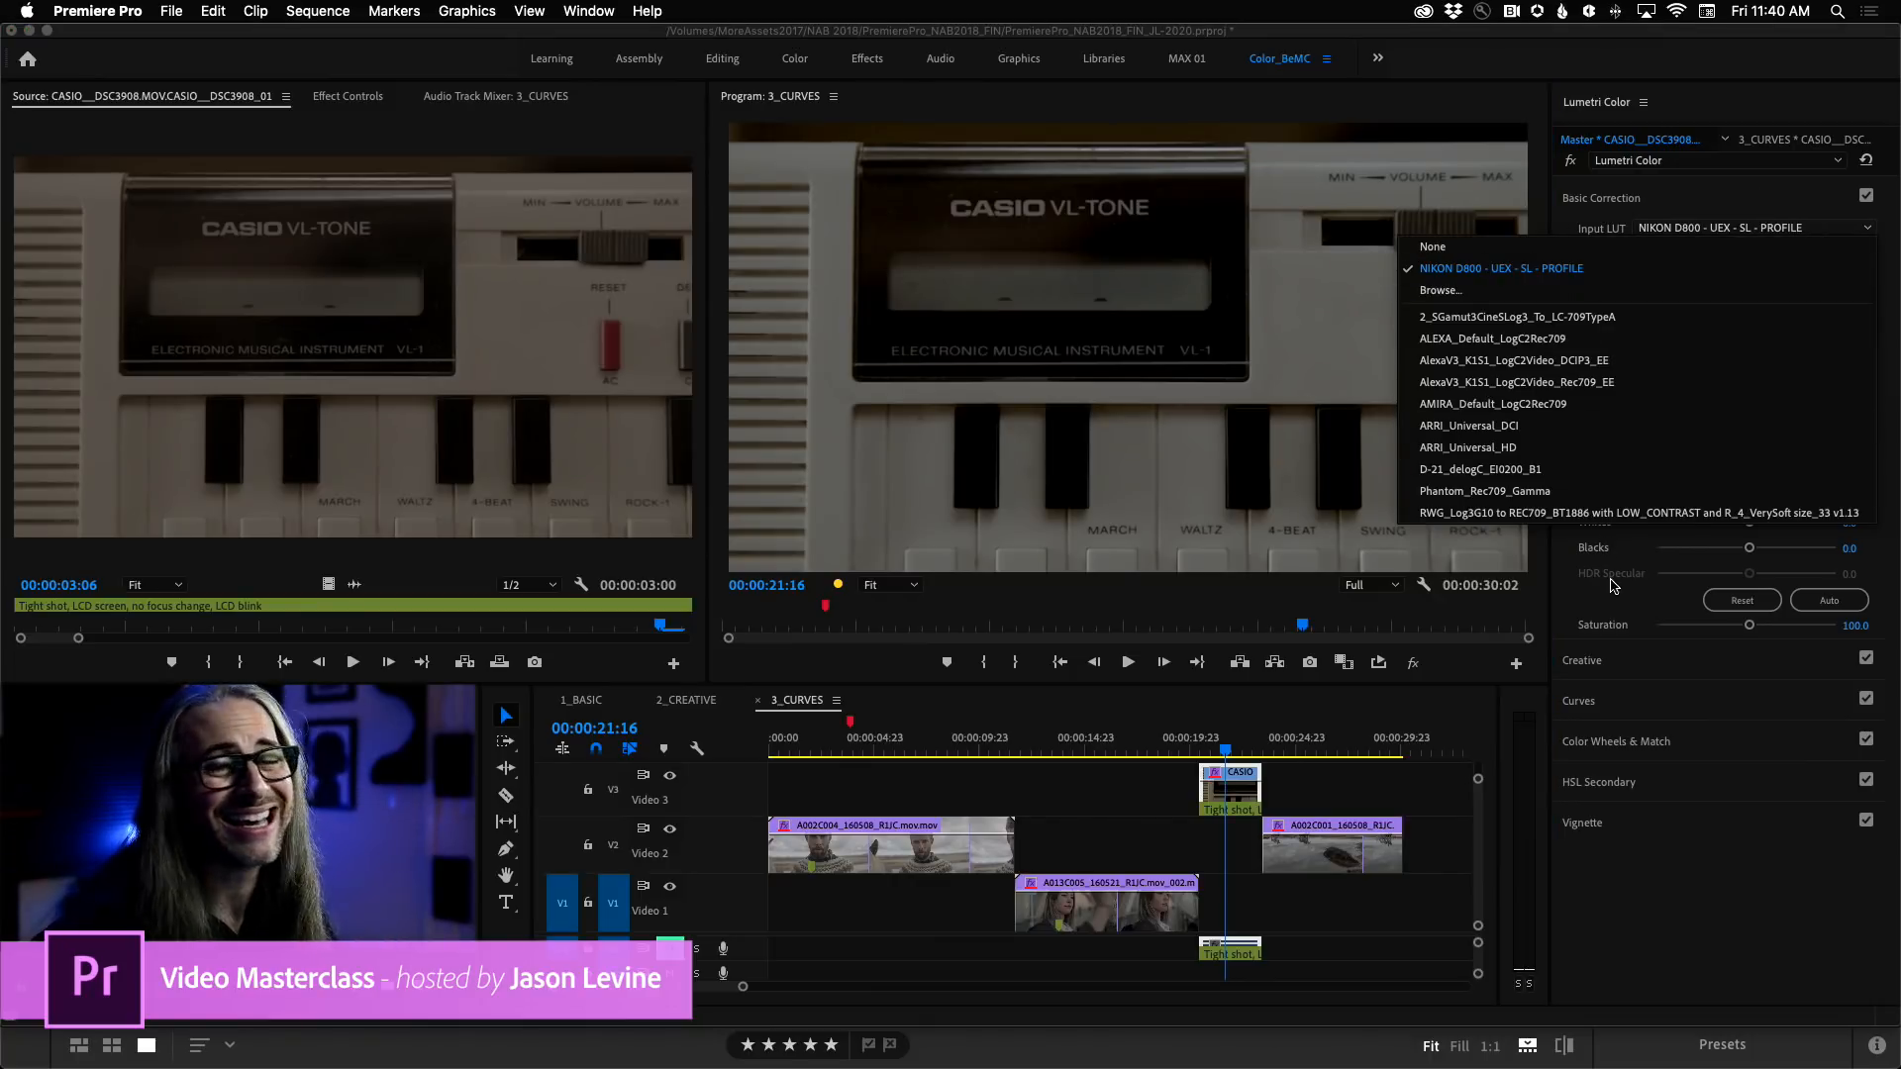
pyautogui.click(1740, 196)
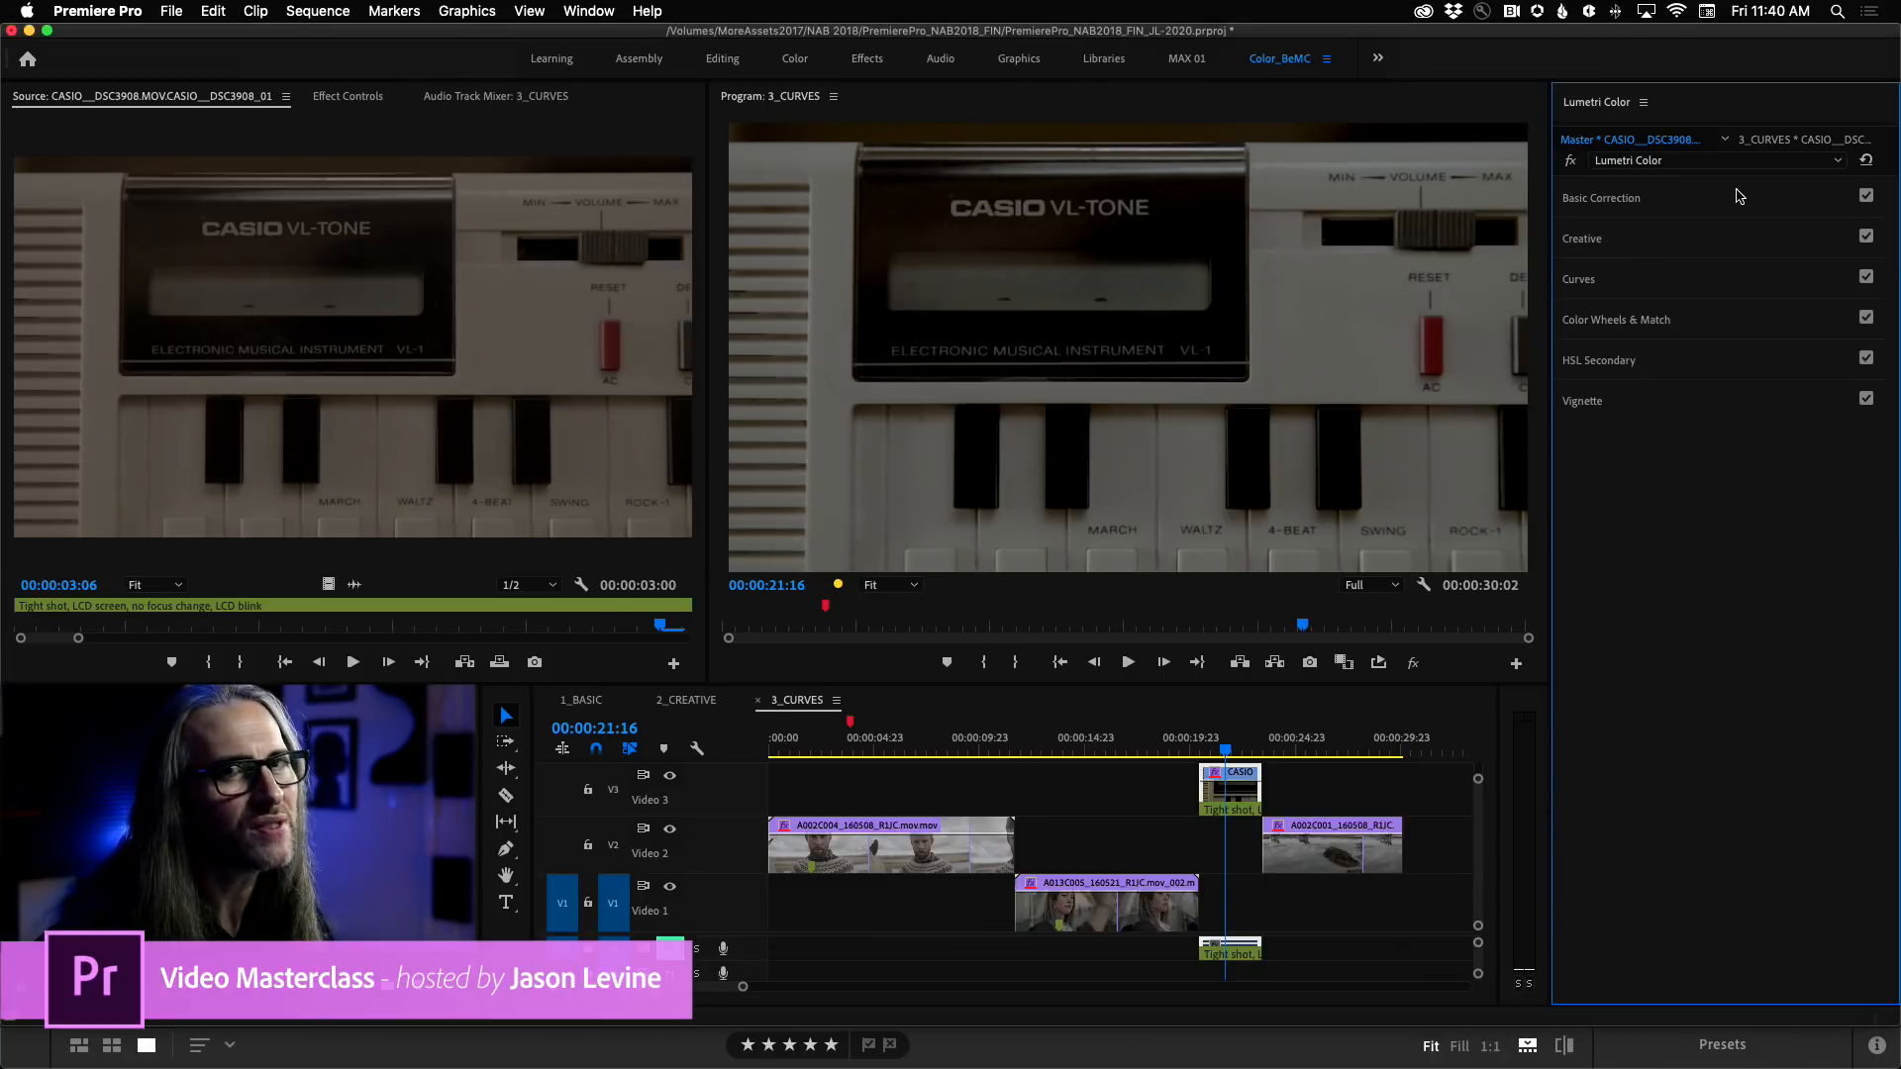
# Switch to Finder and expand the Adobe Premiere Pro 2020 folder in Applications.
pyautogui.moveTo(447, 1066)
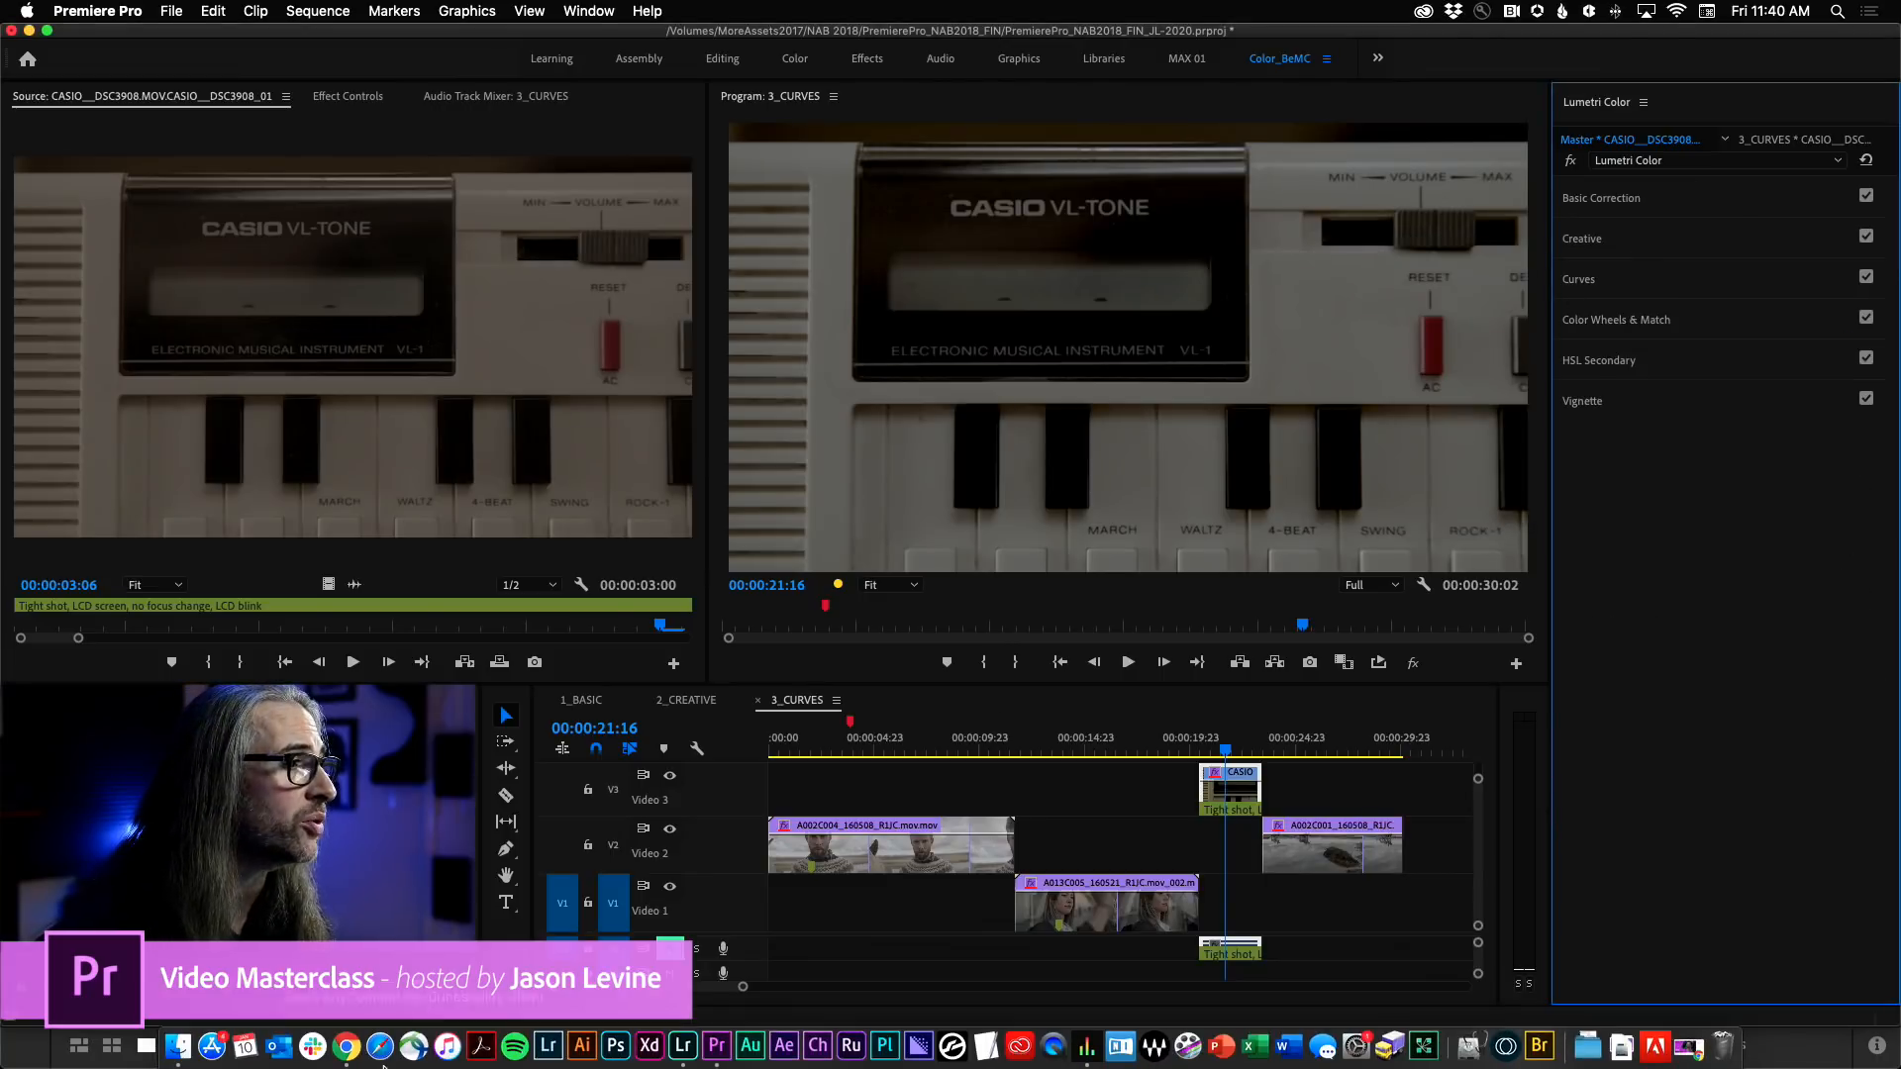
pyautogui.click(179, 1047)
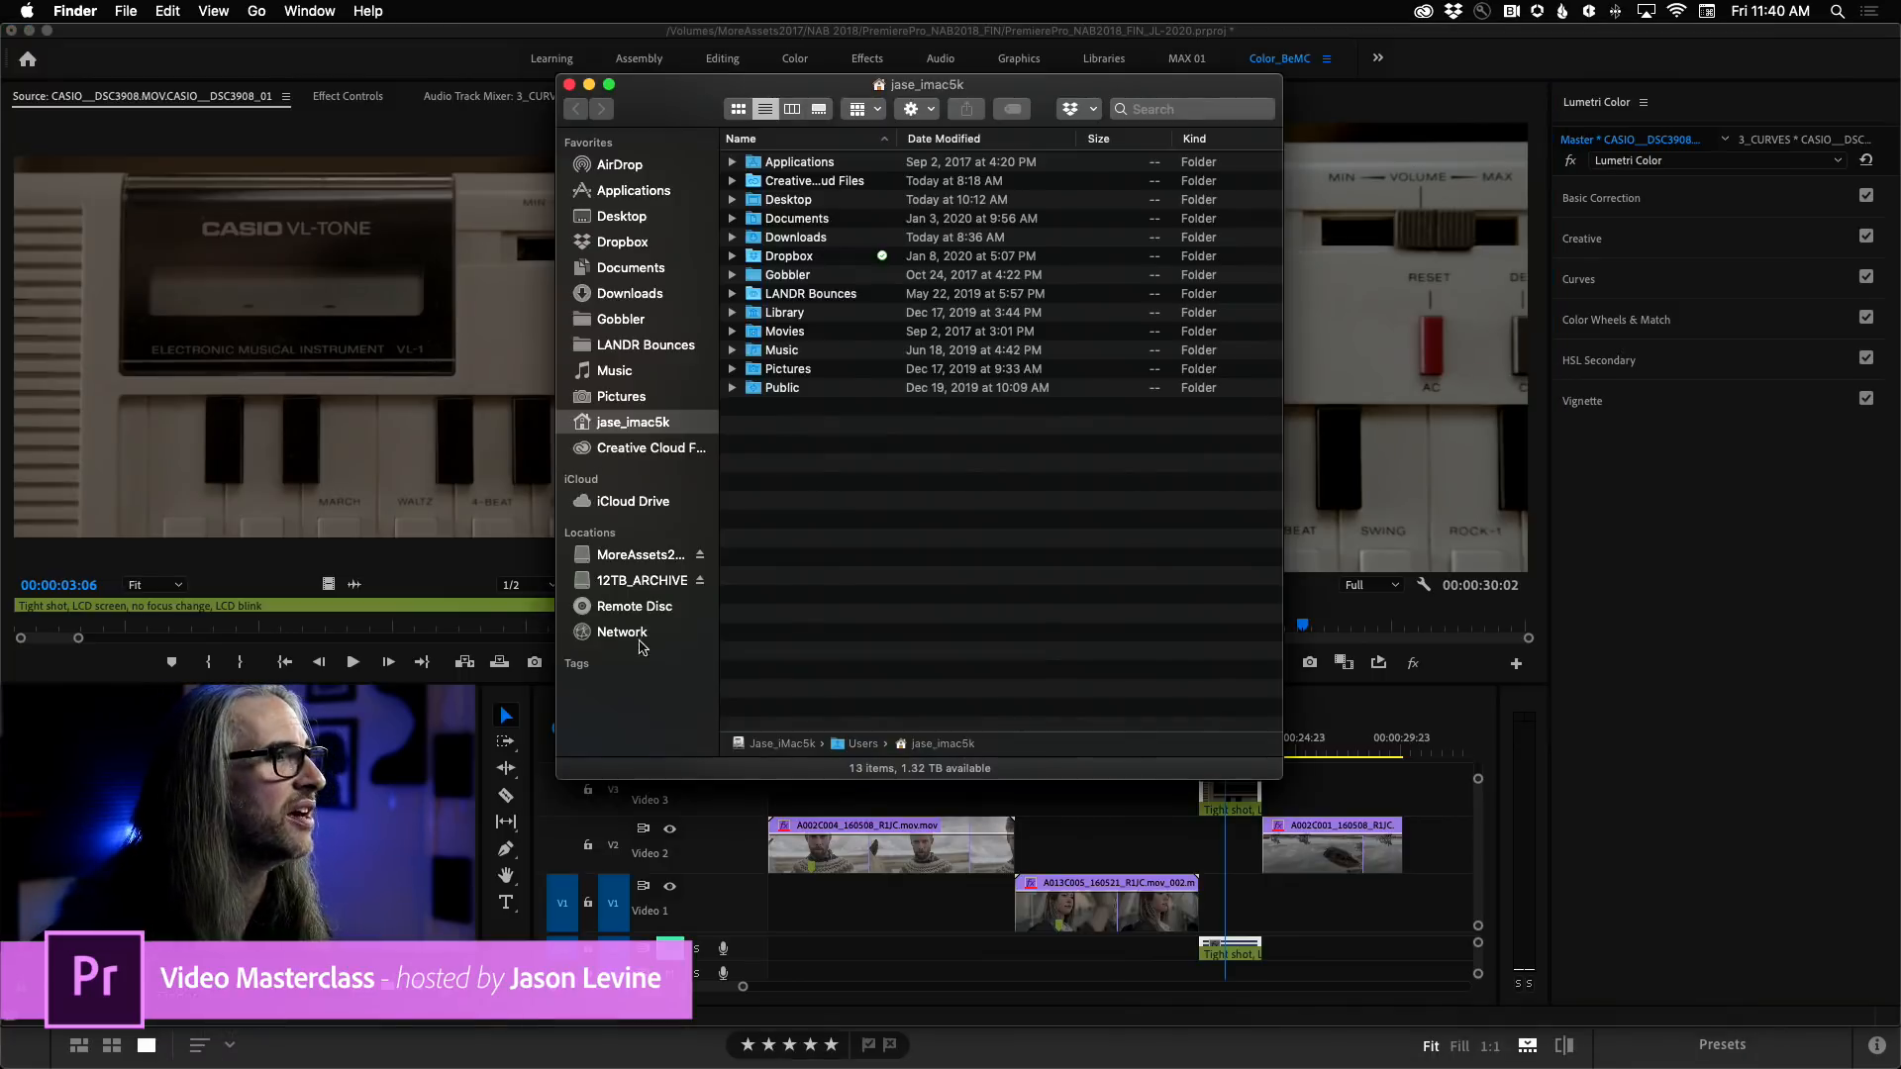
pyautogui.click(620, 192)
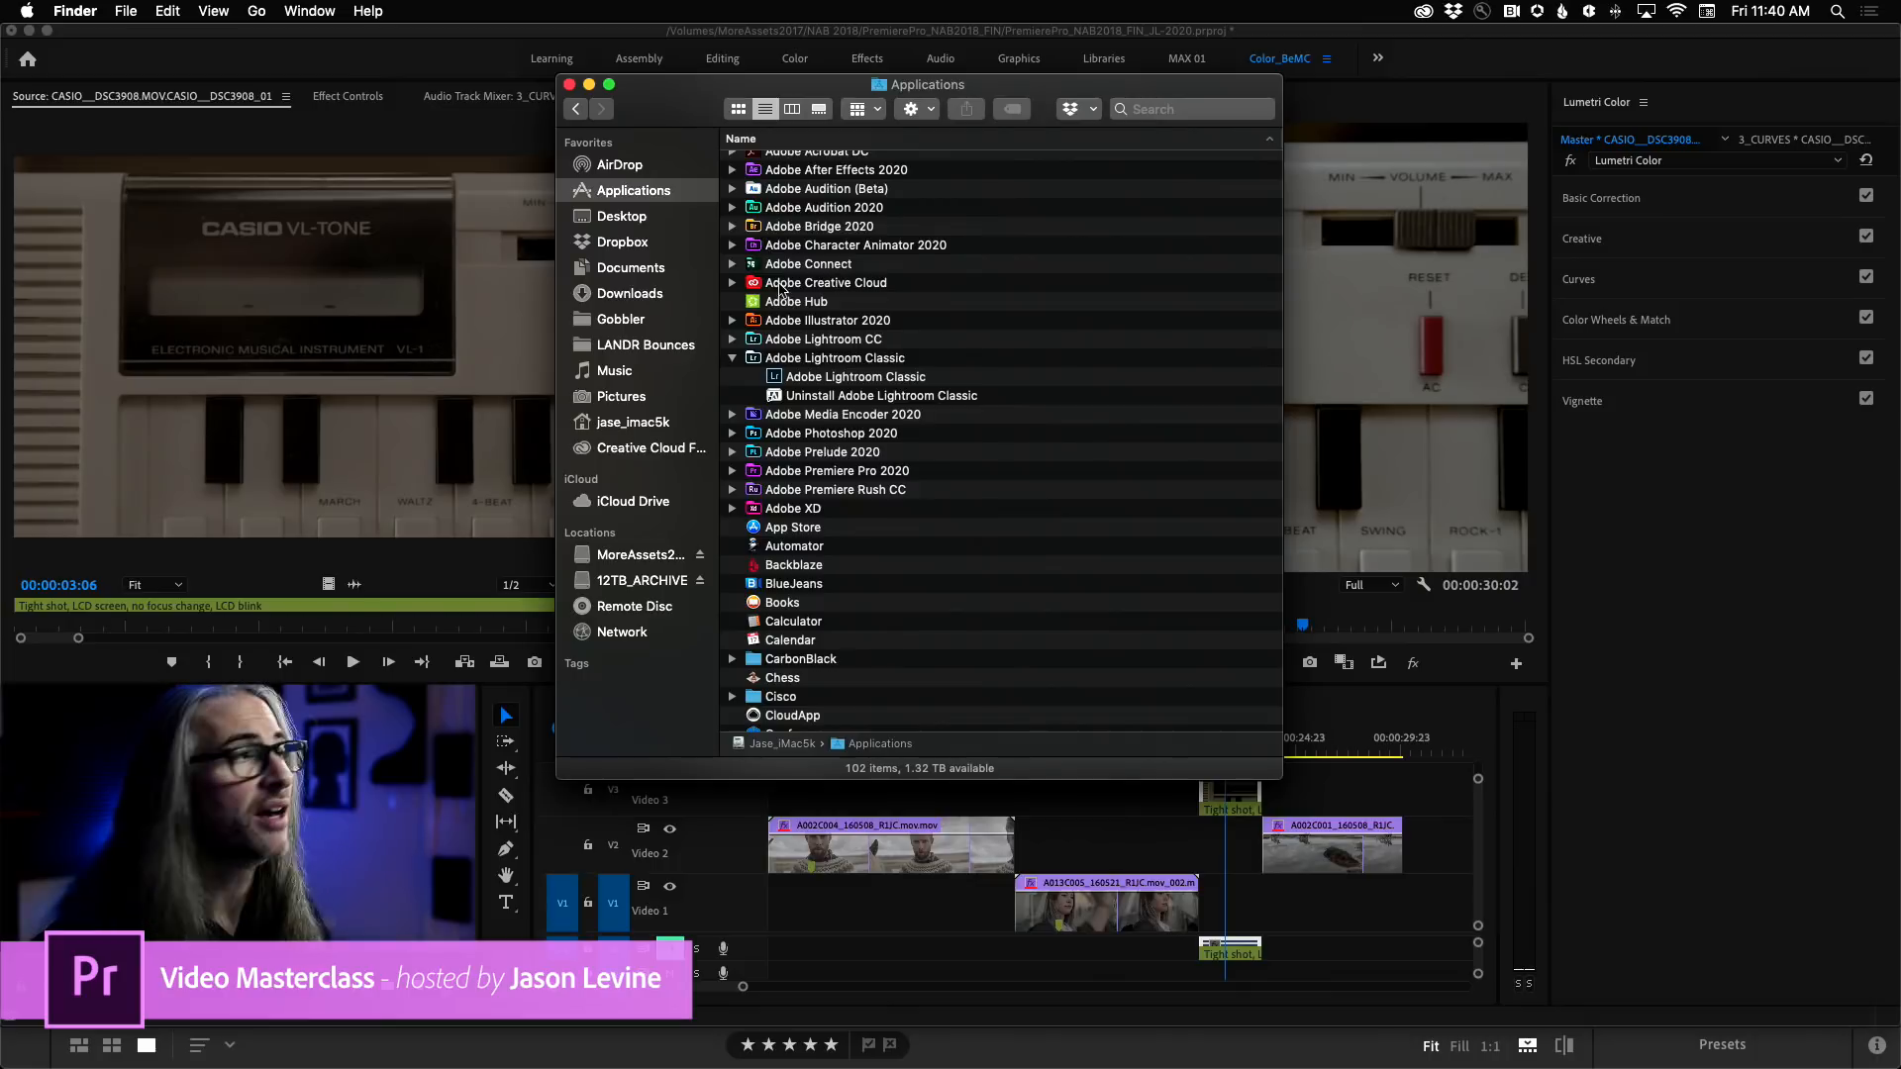
pyautogui.scroll(-3, 886, 301)
pyautogui.scroll(-2, 886, 301)
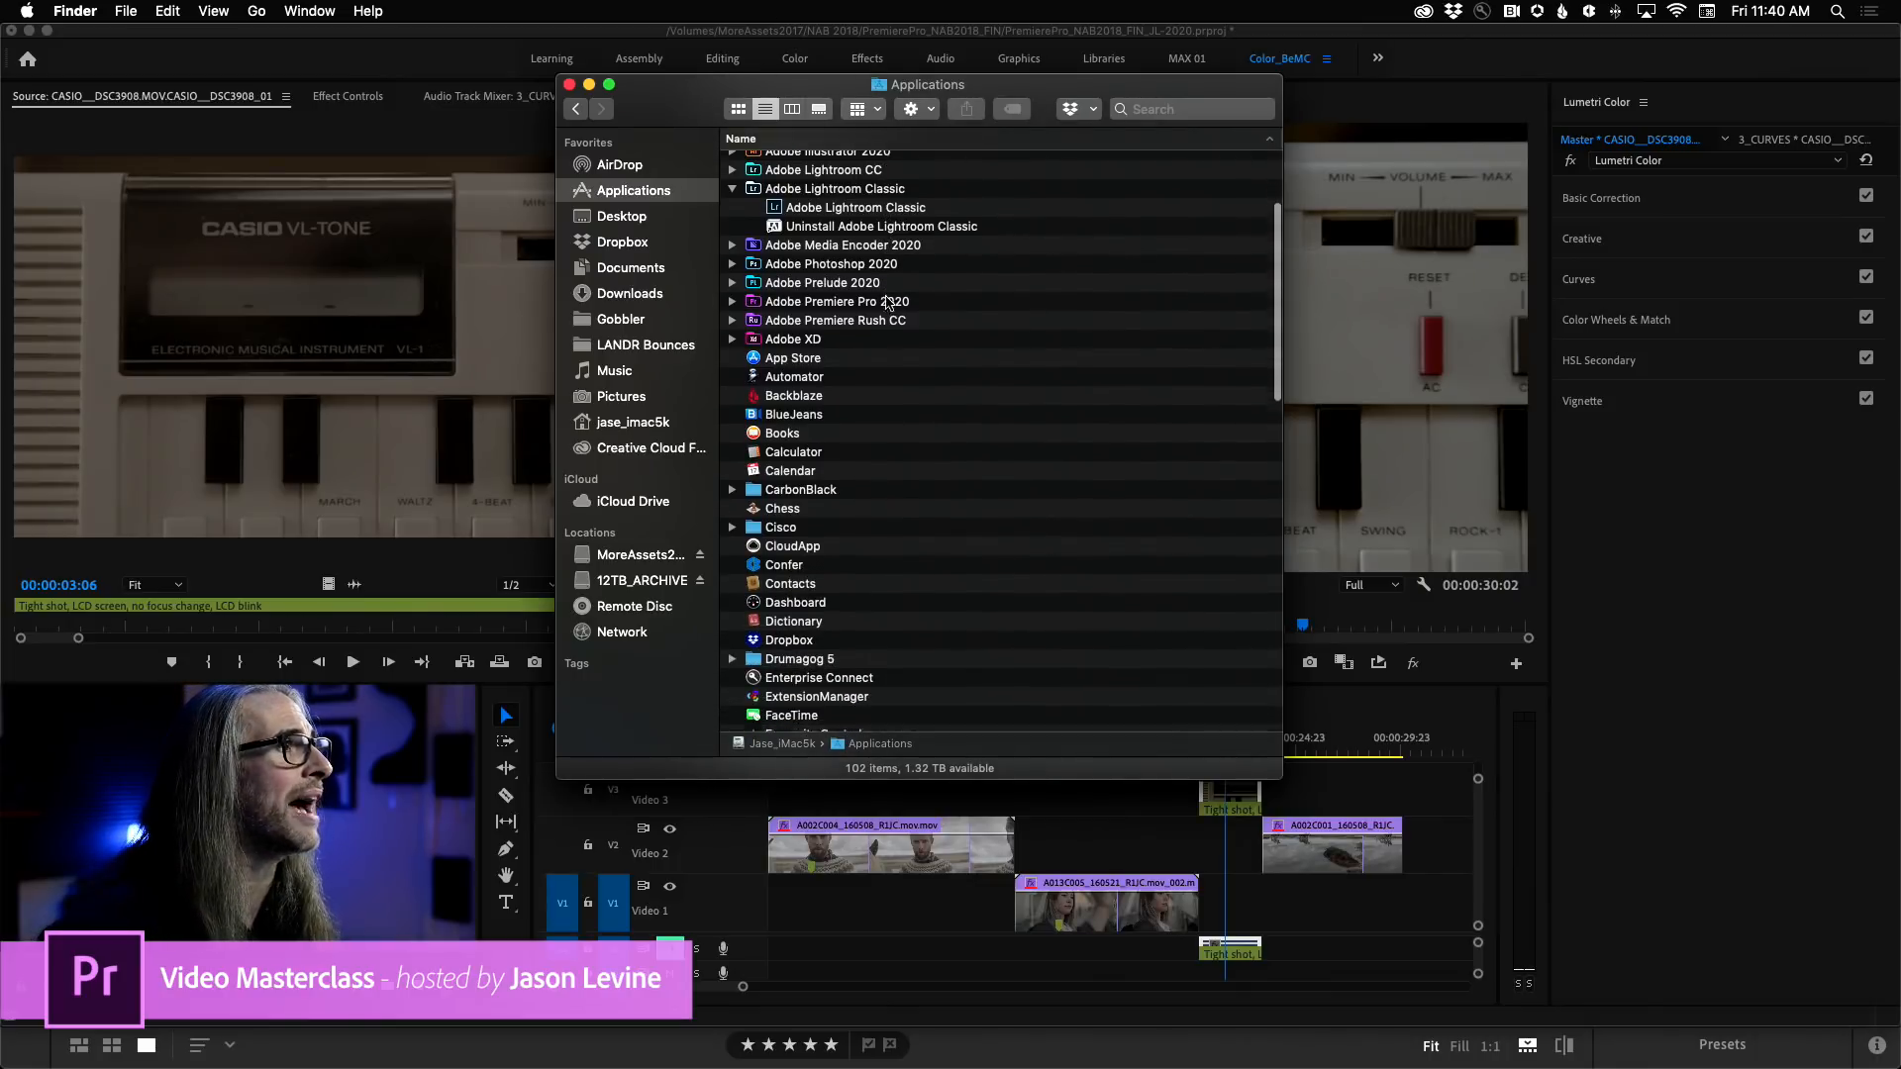
pyautogui.click(733, 296)
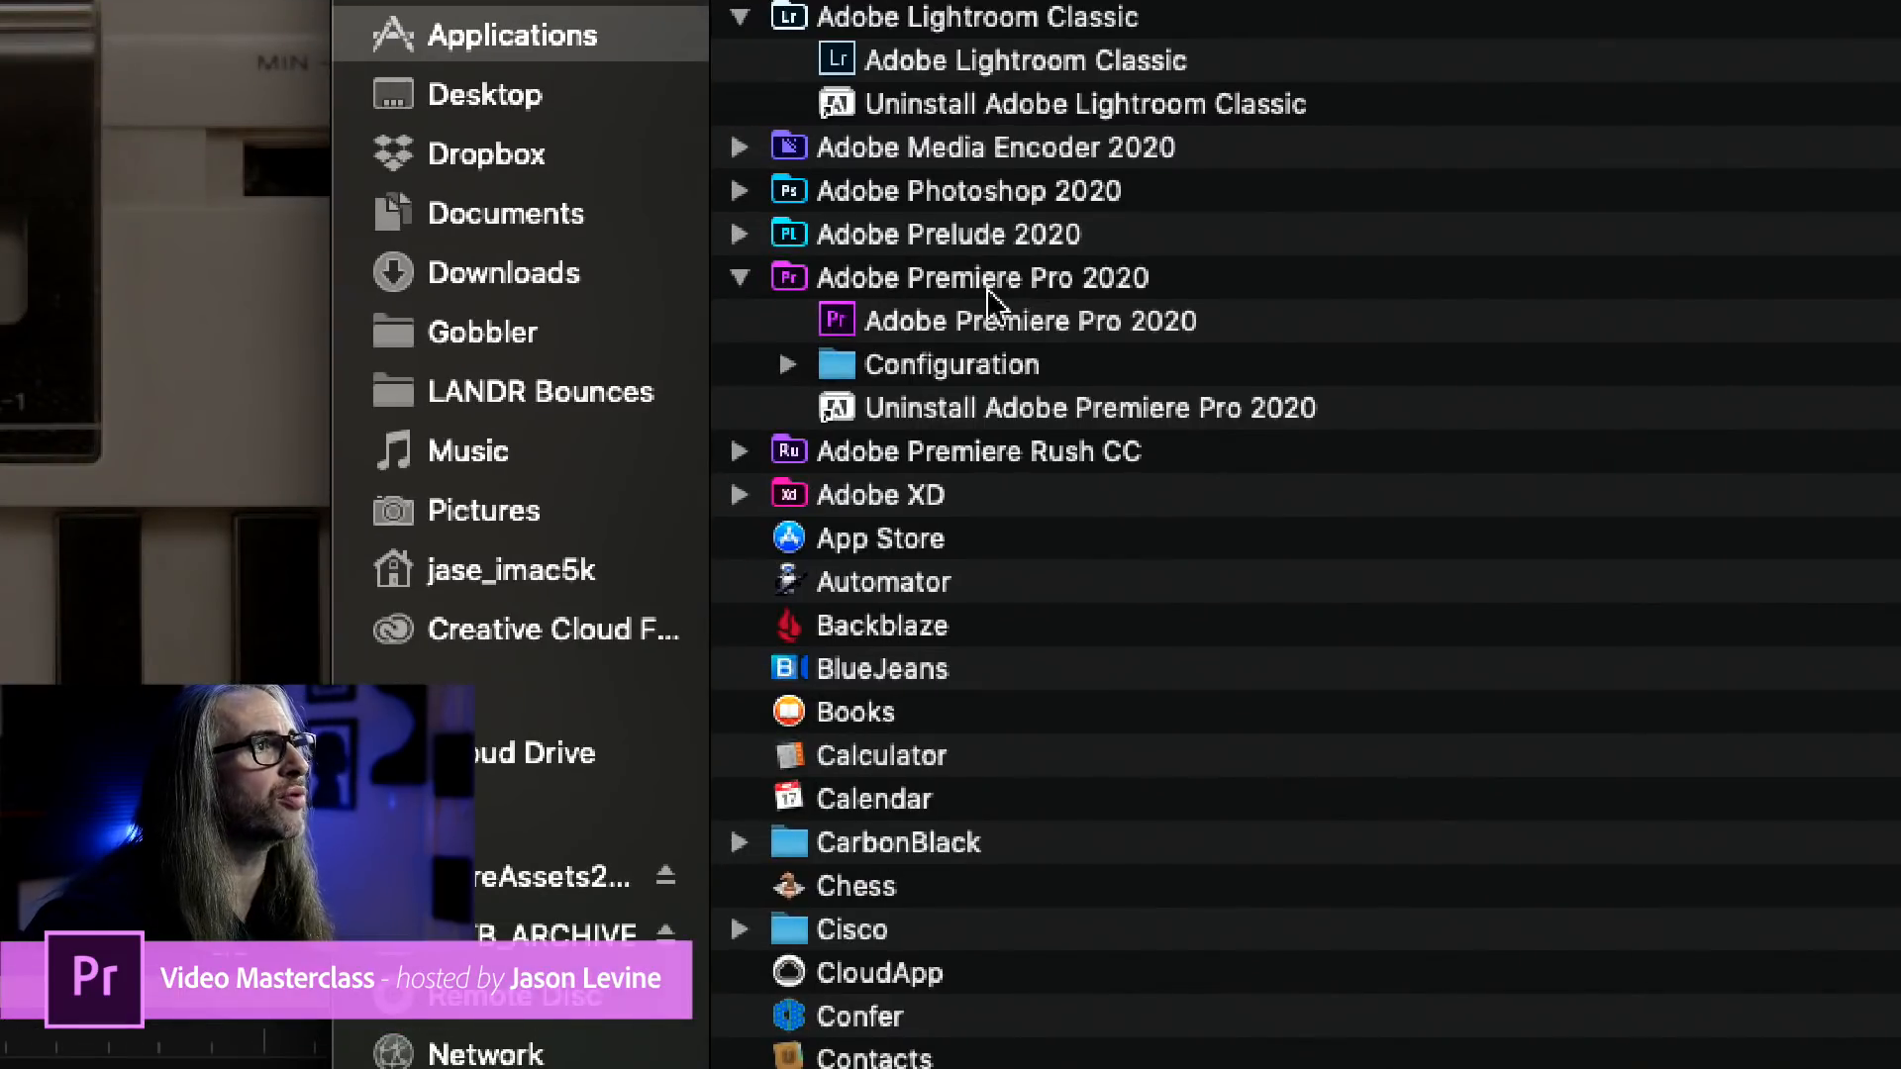
# Show the package contents of the Adobe Premiere Pro 2020 application.
pyautogui.scroll(-1, 822, 327)
pyautogui.rightClick(835, 312)
pyautogui.rightClick(837, 269)
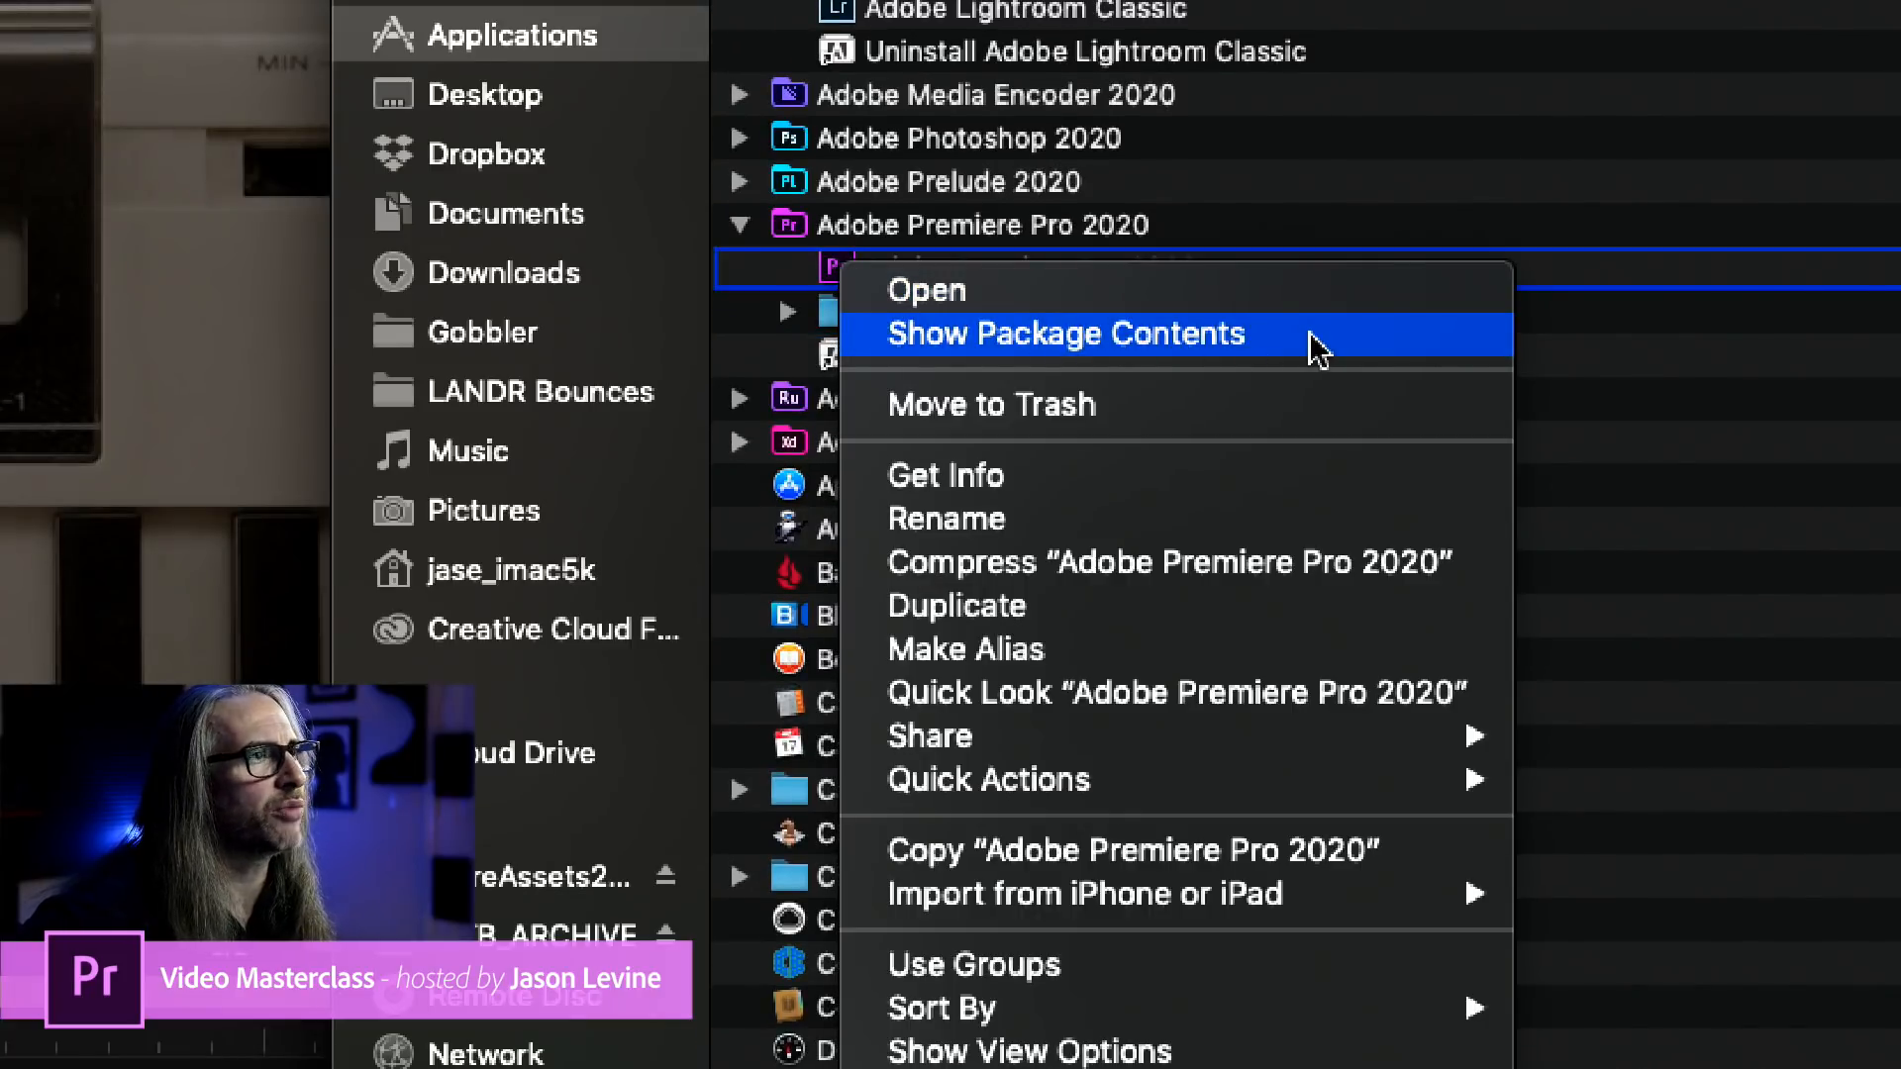
pyautogui.press('alt')
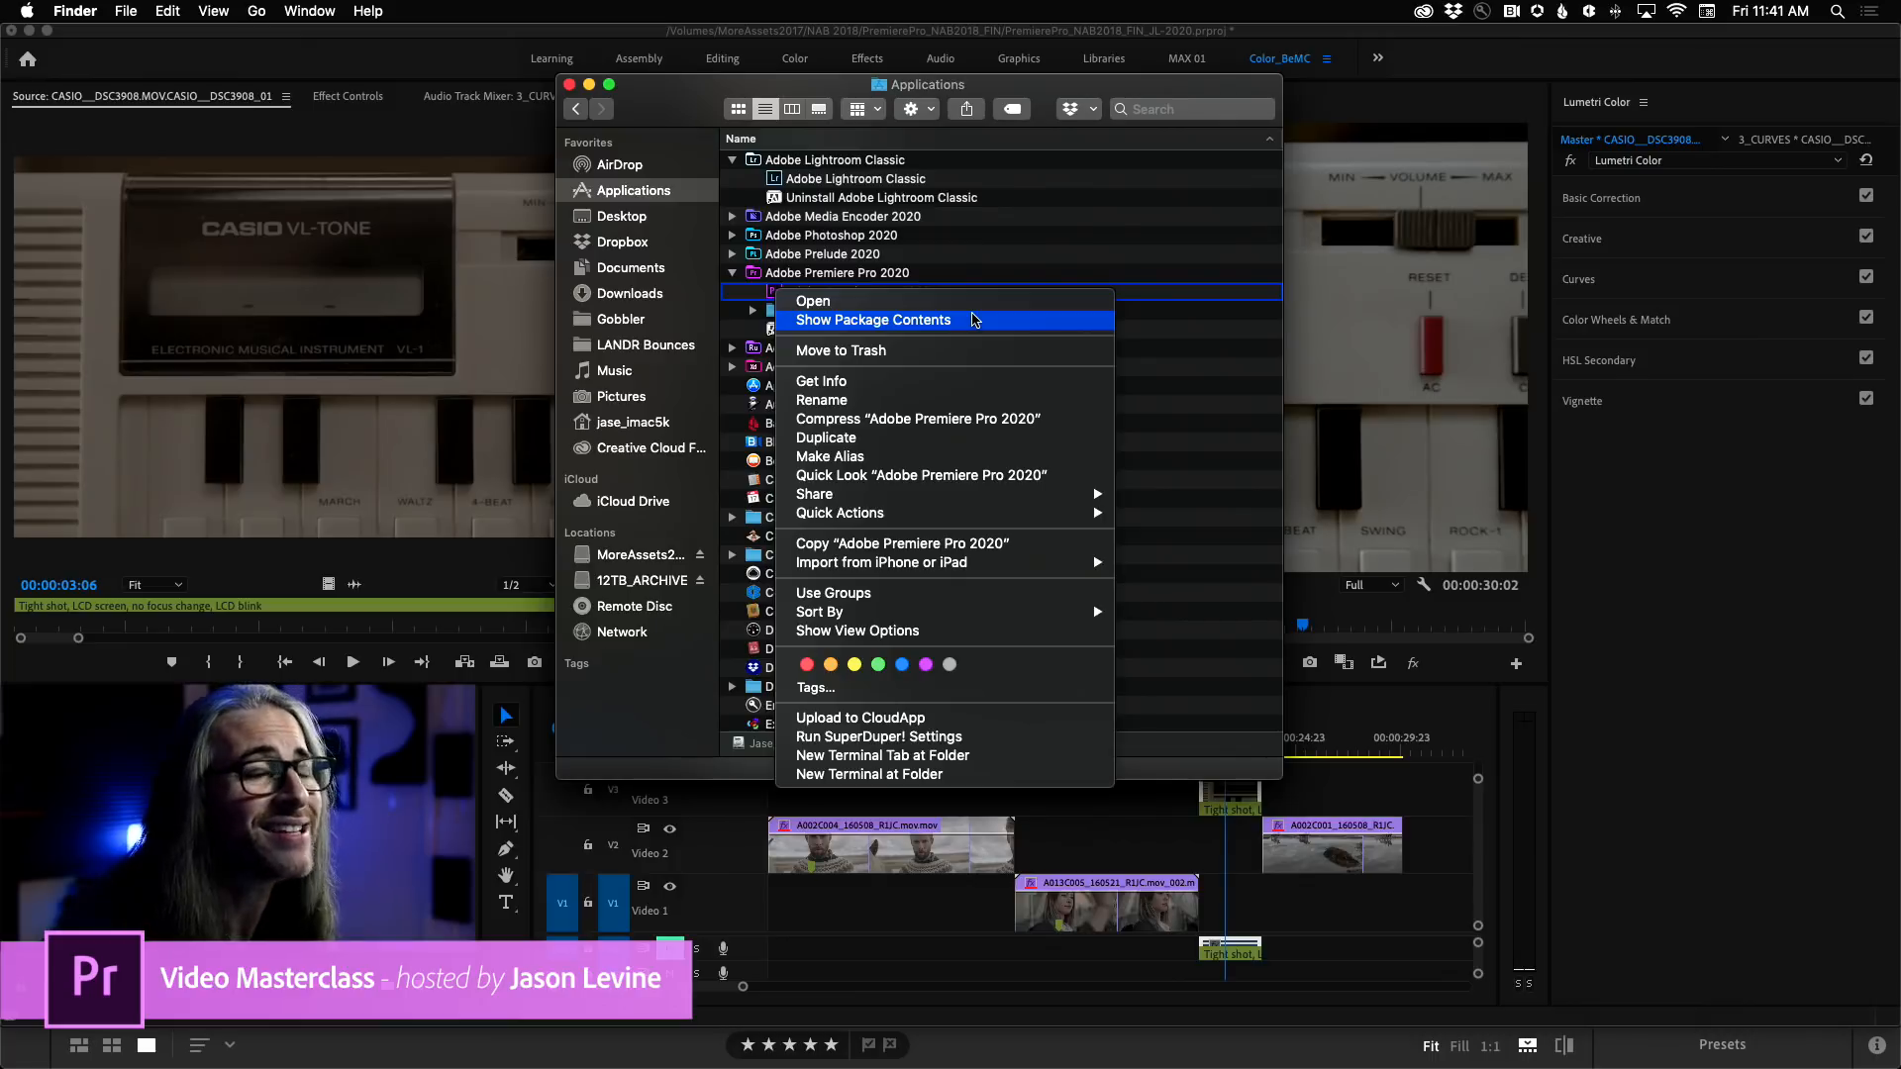
pyautogui.click(973, 318)
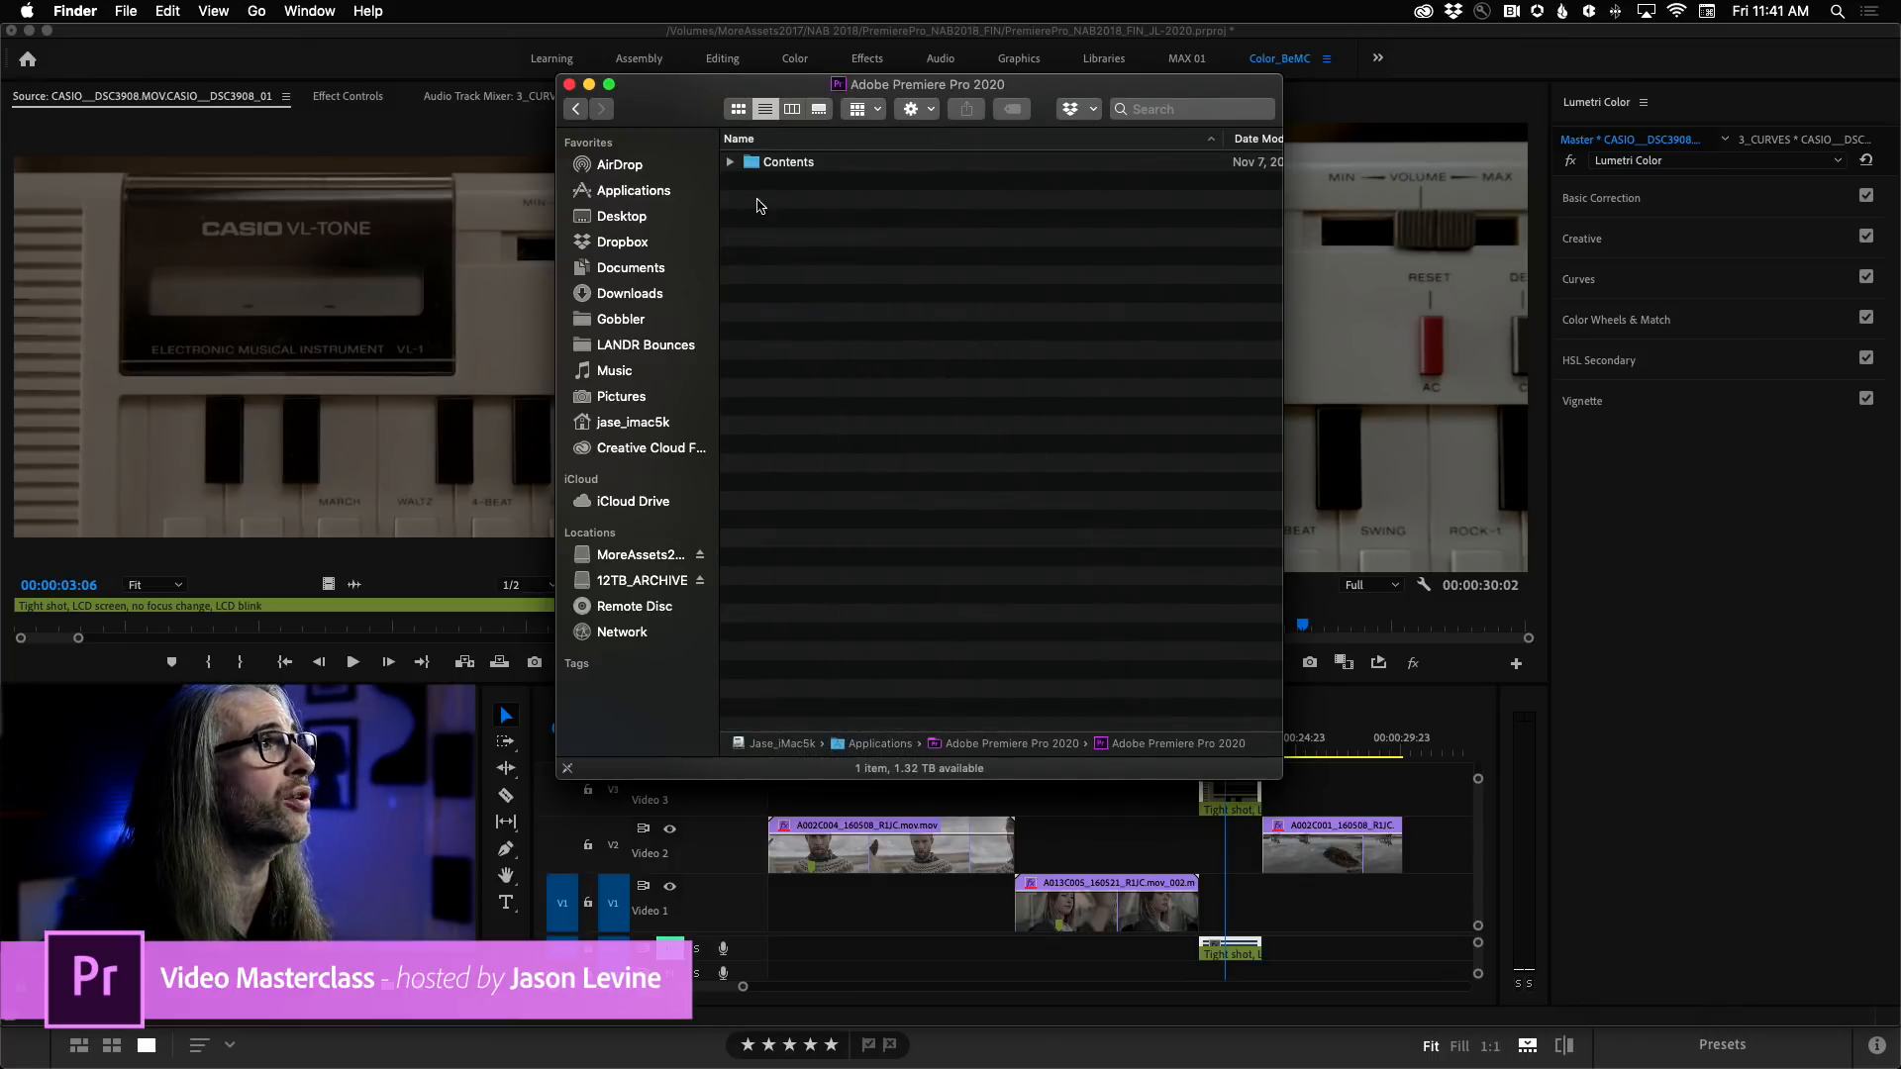
# Open the LUTs folder inside the package's Contents and Lumetri folders.
pyautogui.click(731, 162)
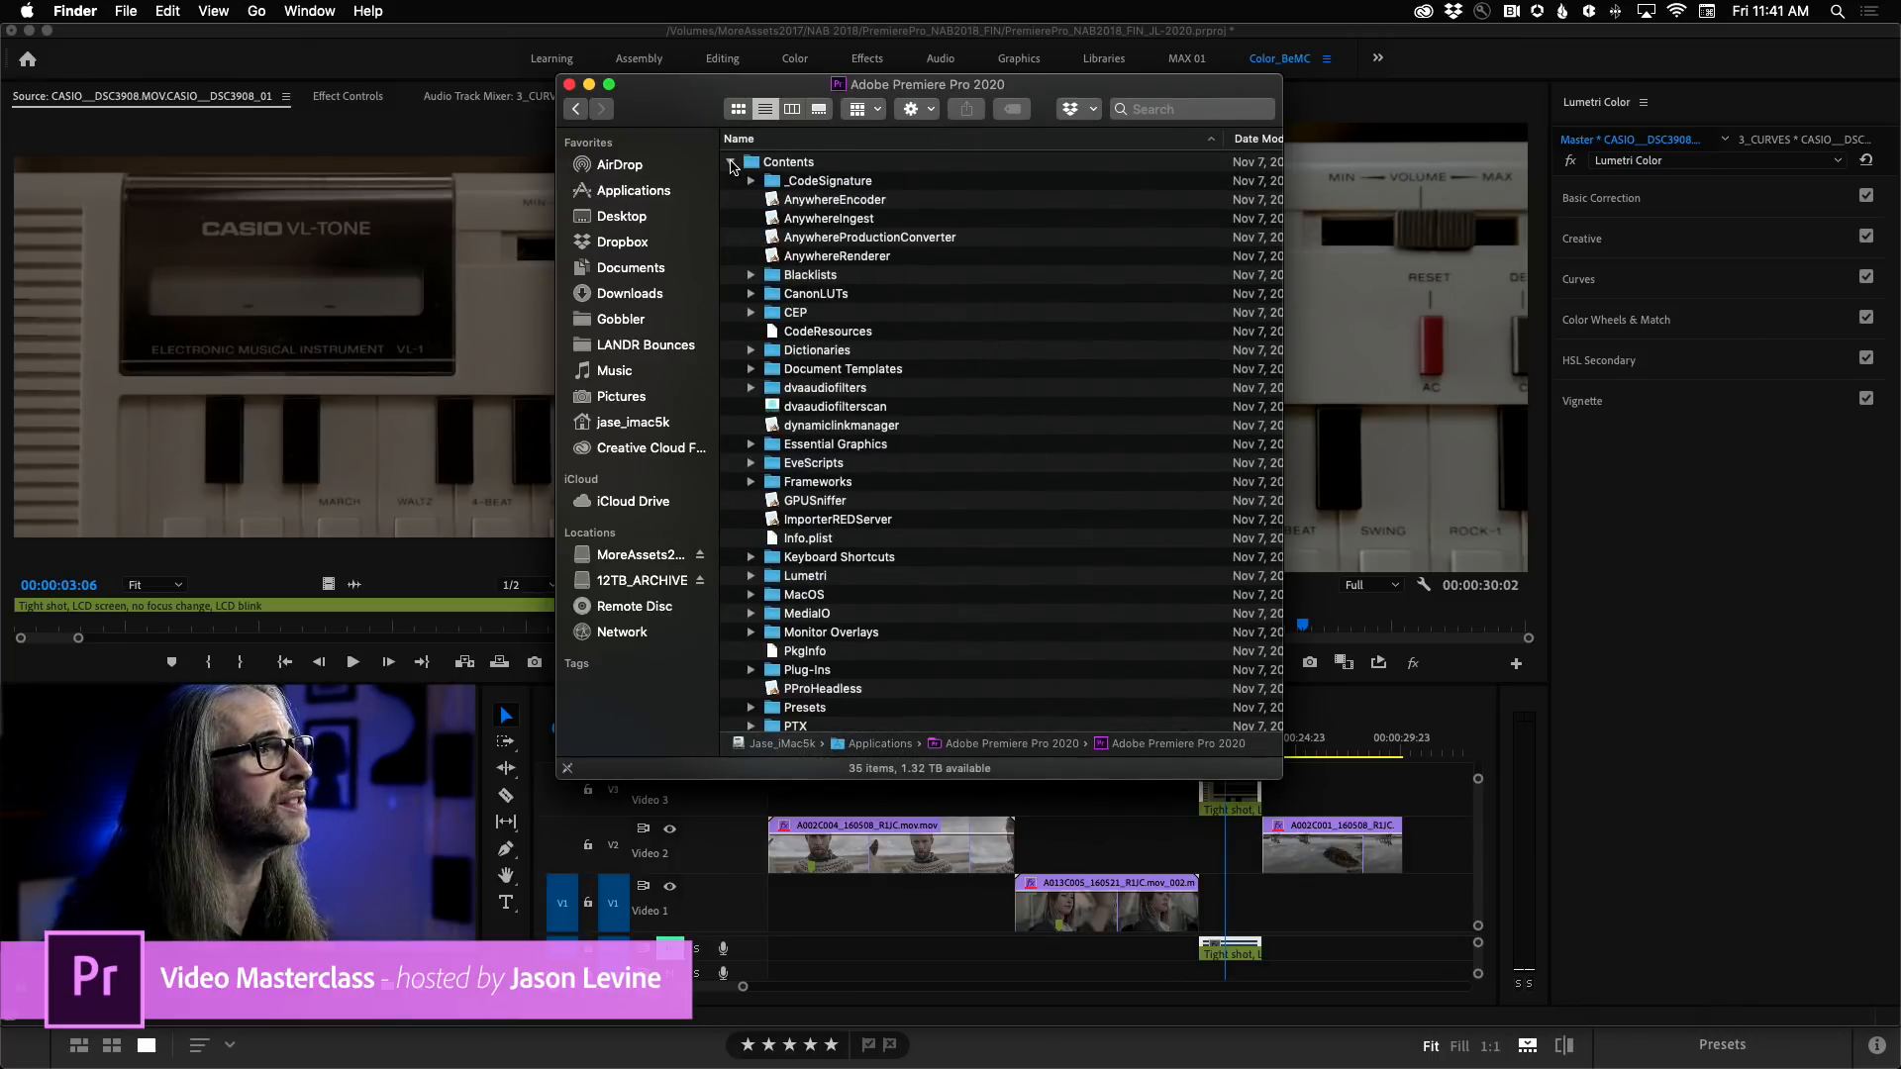
pyautogui.scroll(-2, 998, 598)
pyautogui.scroll(-2, 998, 598)
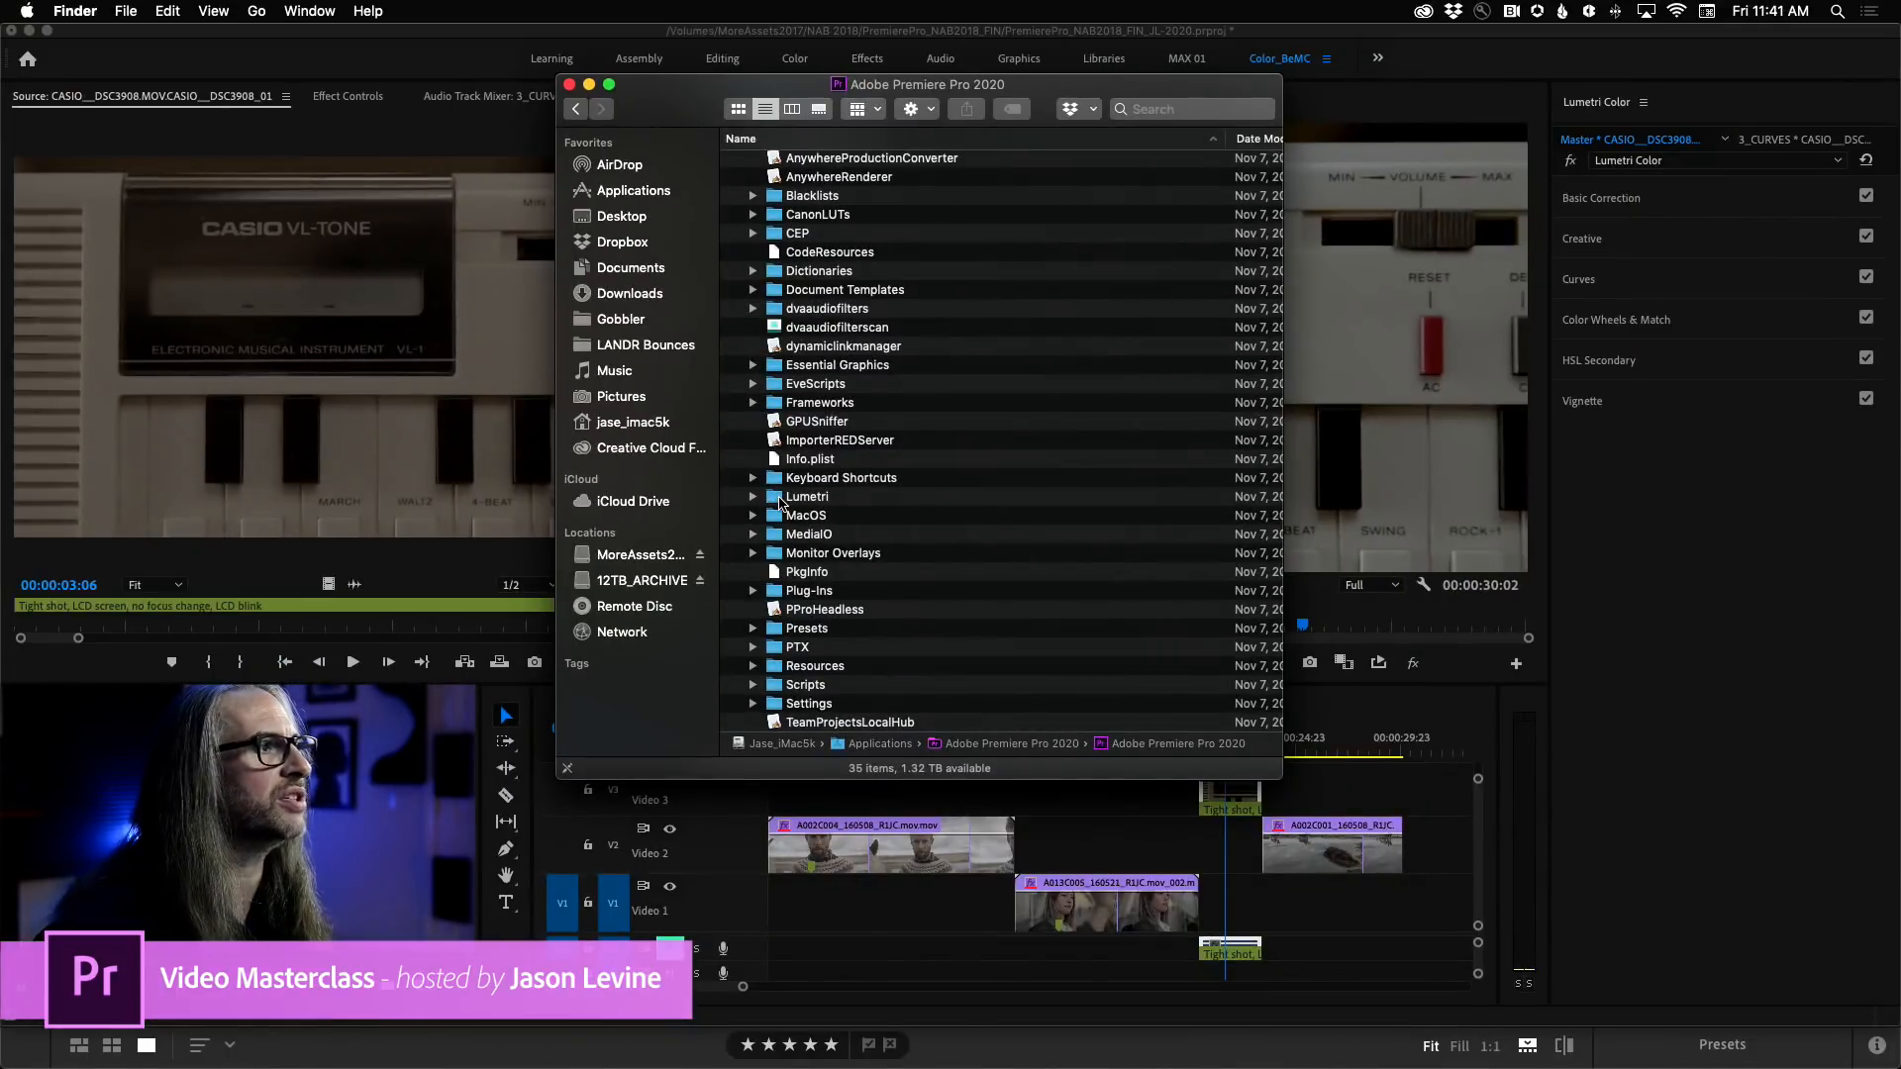
pyautogui.doubleClick(804, 497)
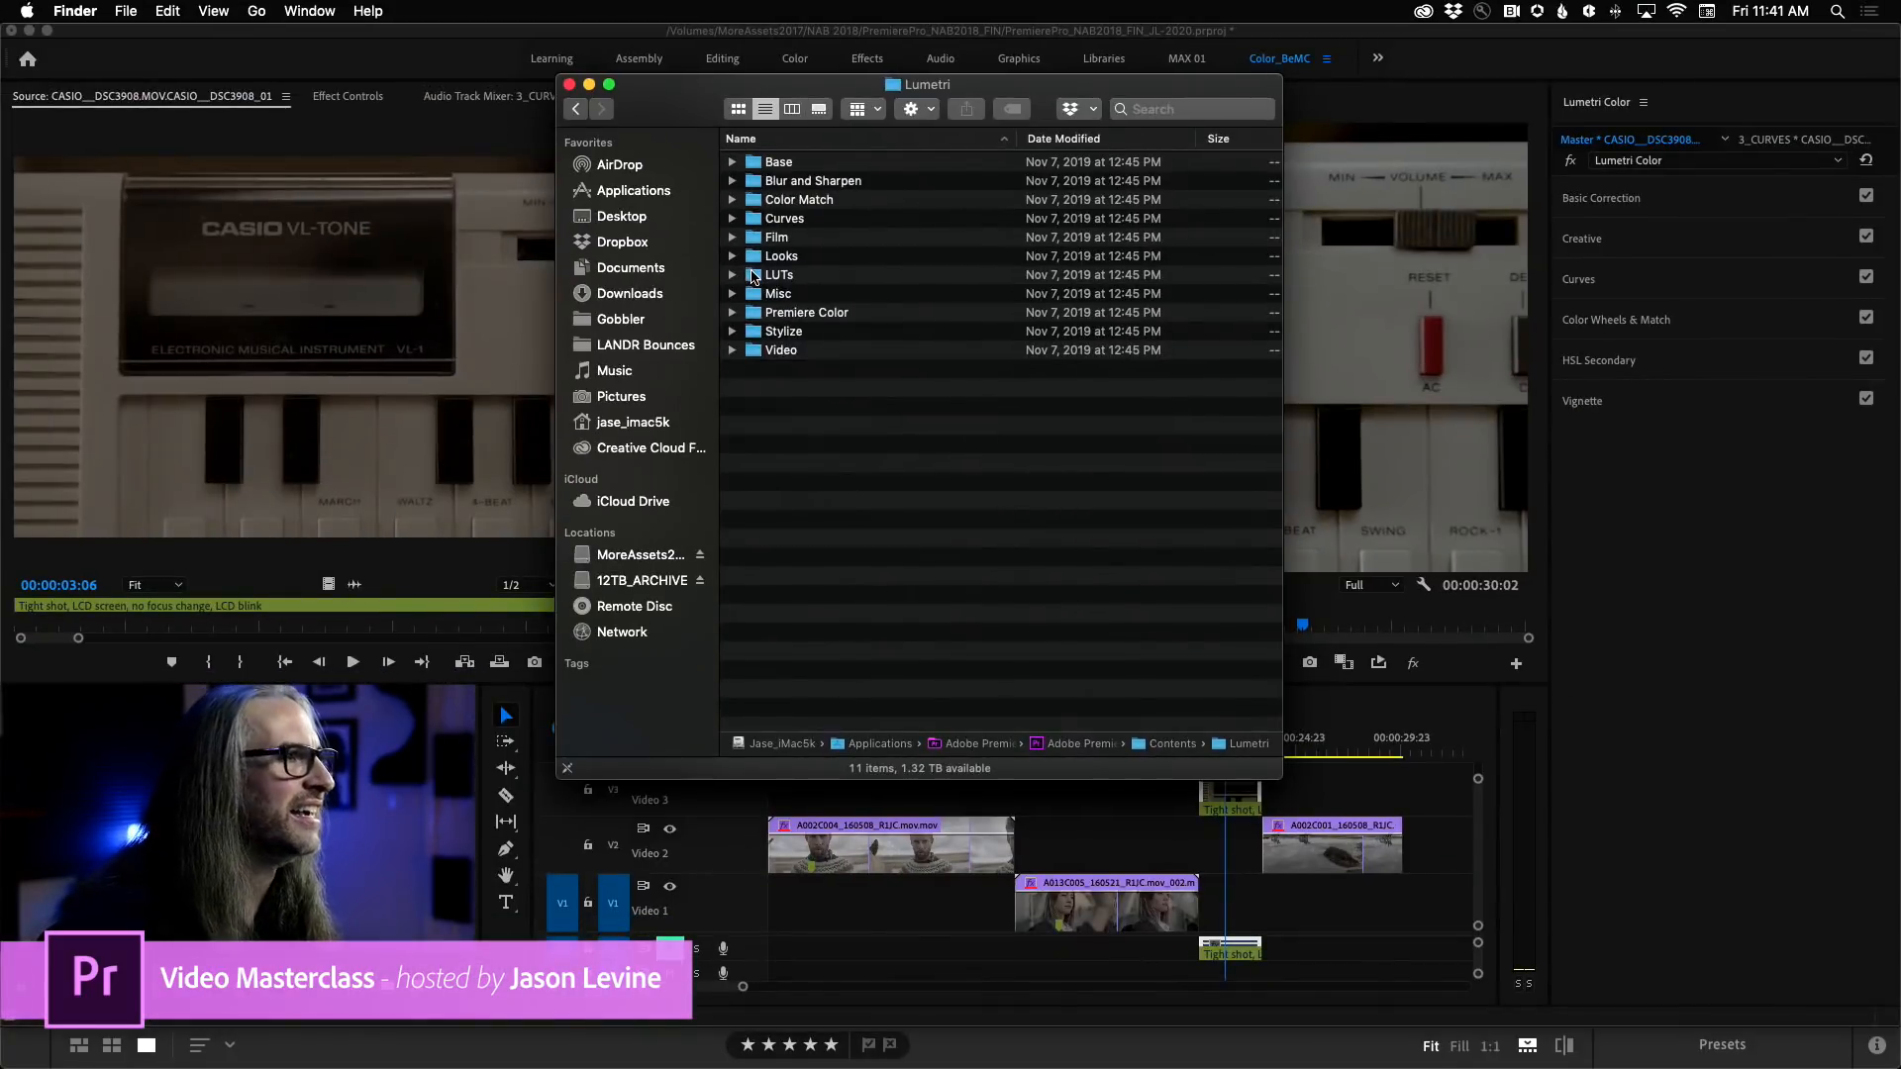
pyautogui.doubleClick(777, 276)
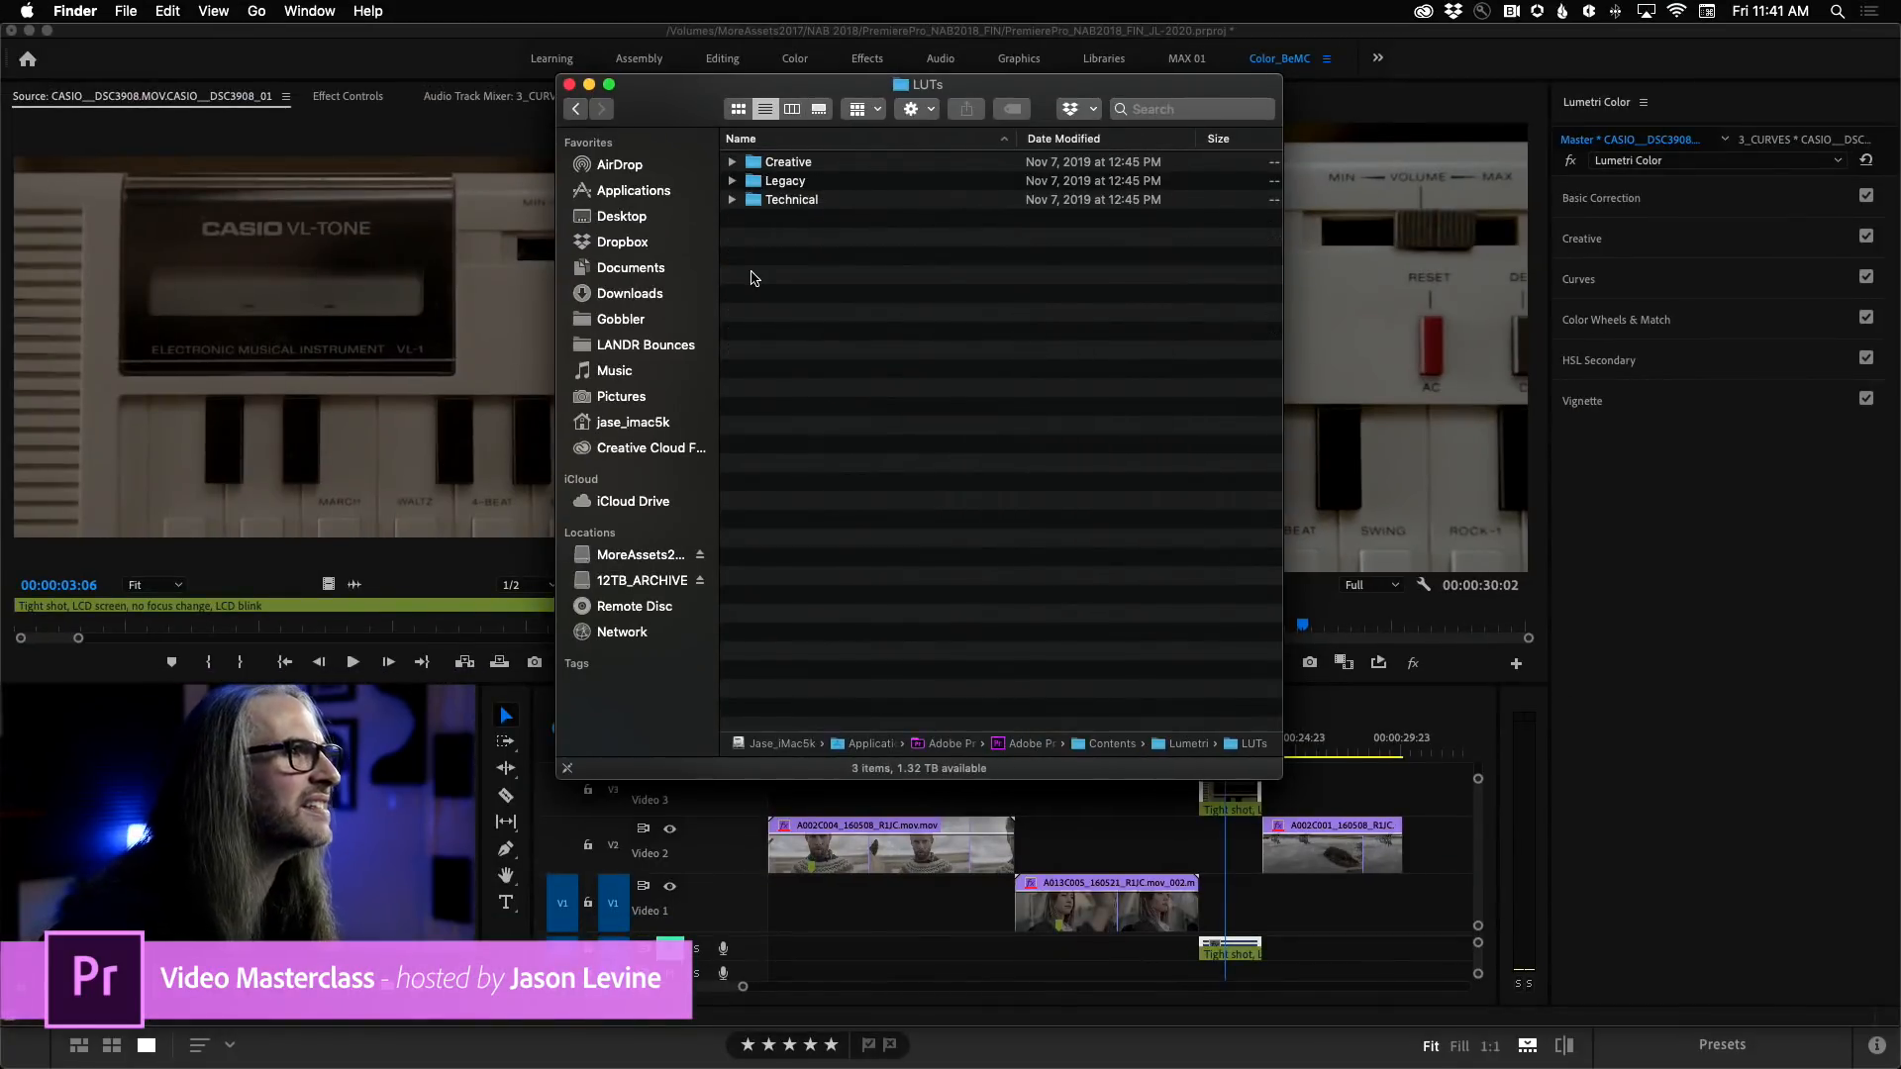
# Check the LUT files in the Technical folder and collapse it again.
pyautogui.click(733, 200)
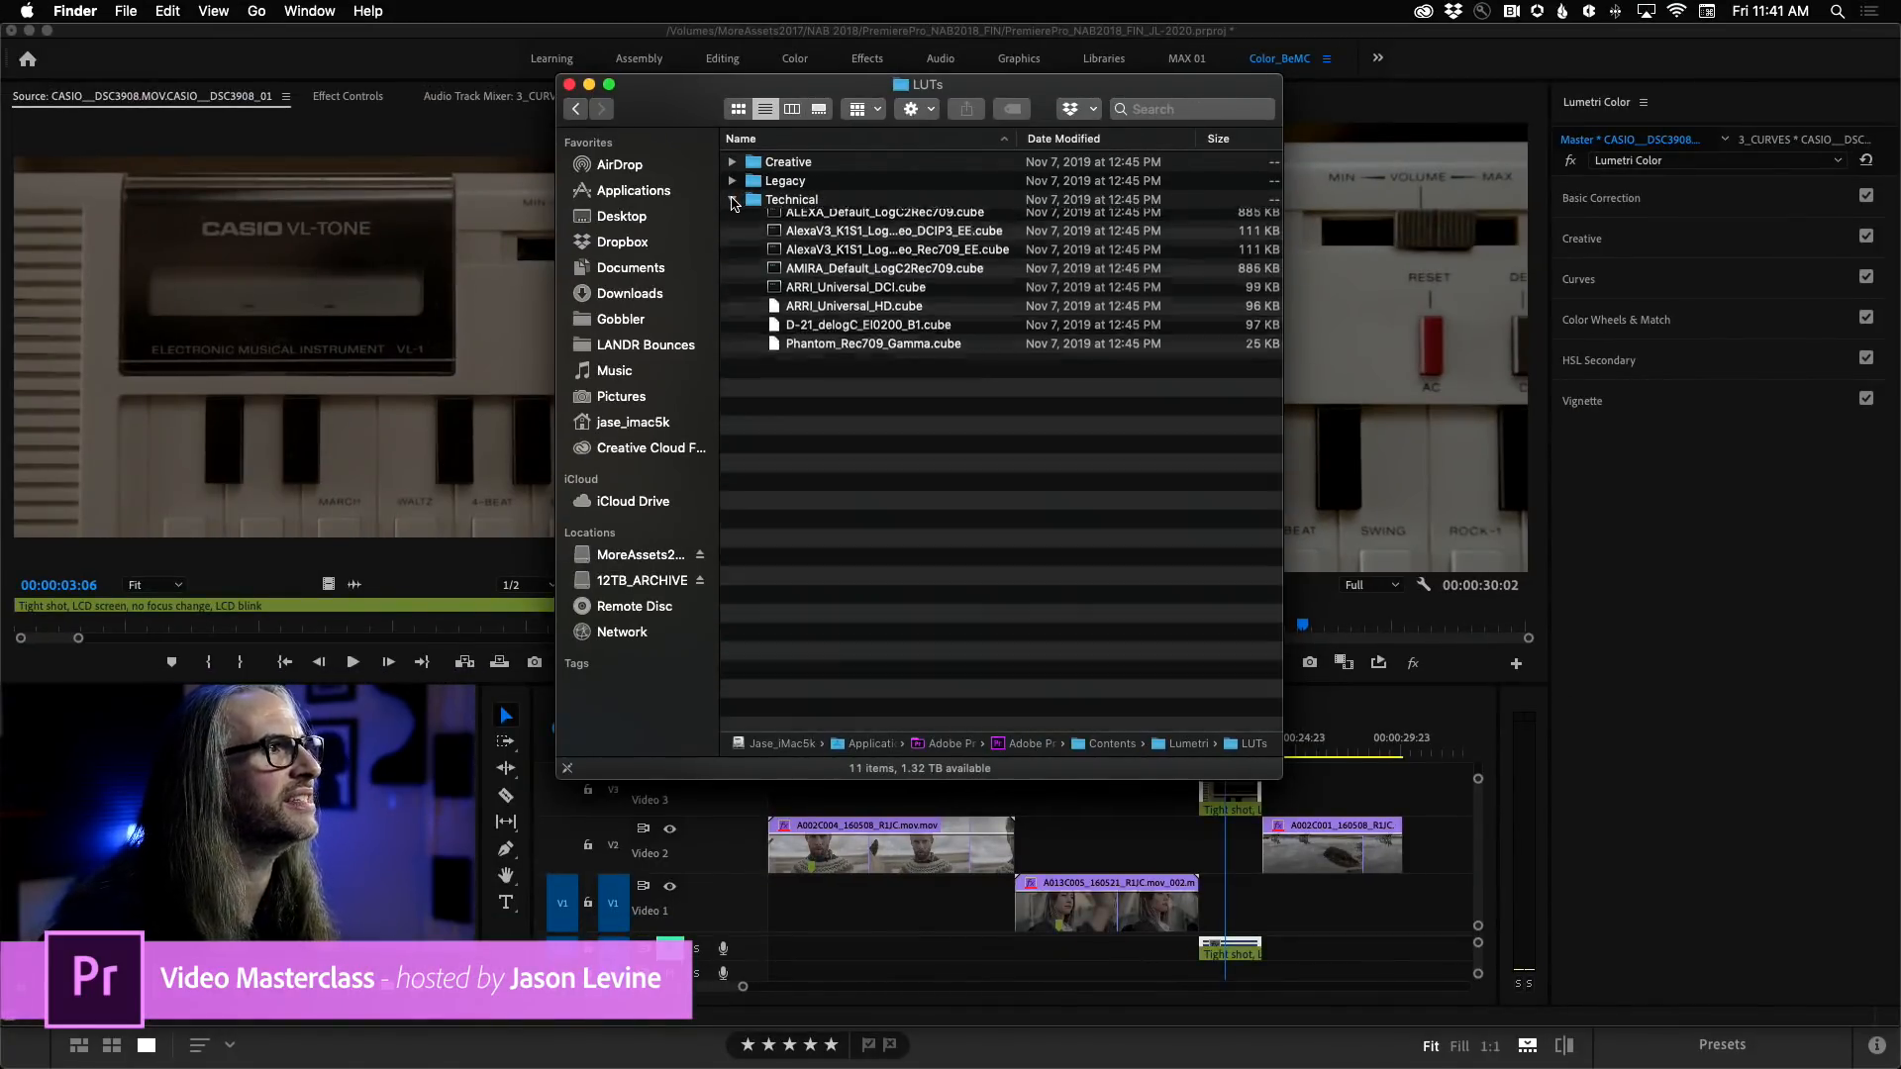
pyautogui.click(732, 200)
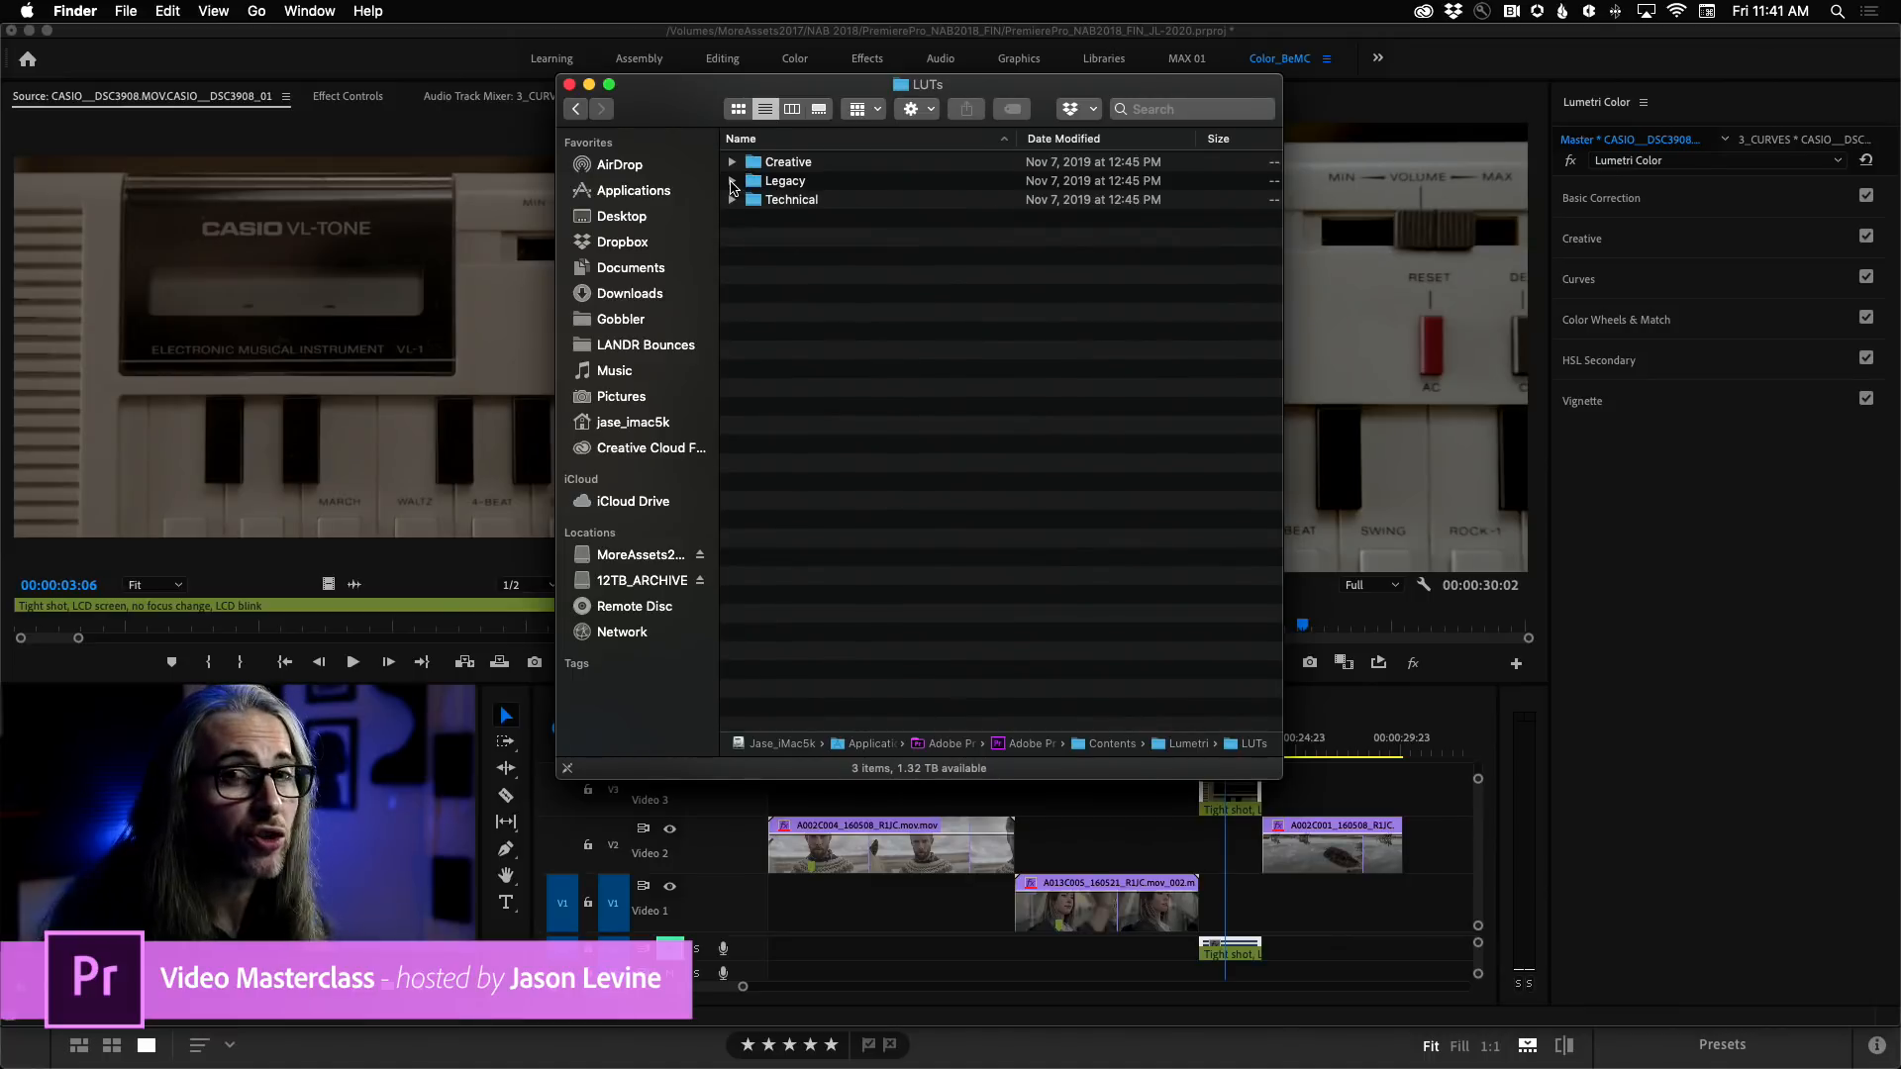
# Examine the camera profile and look LUT files throughout the Legacy folder, and collapse the folder.
pyautogui.click(732, 182)
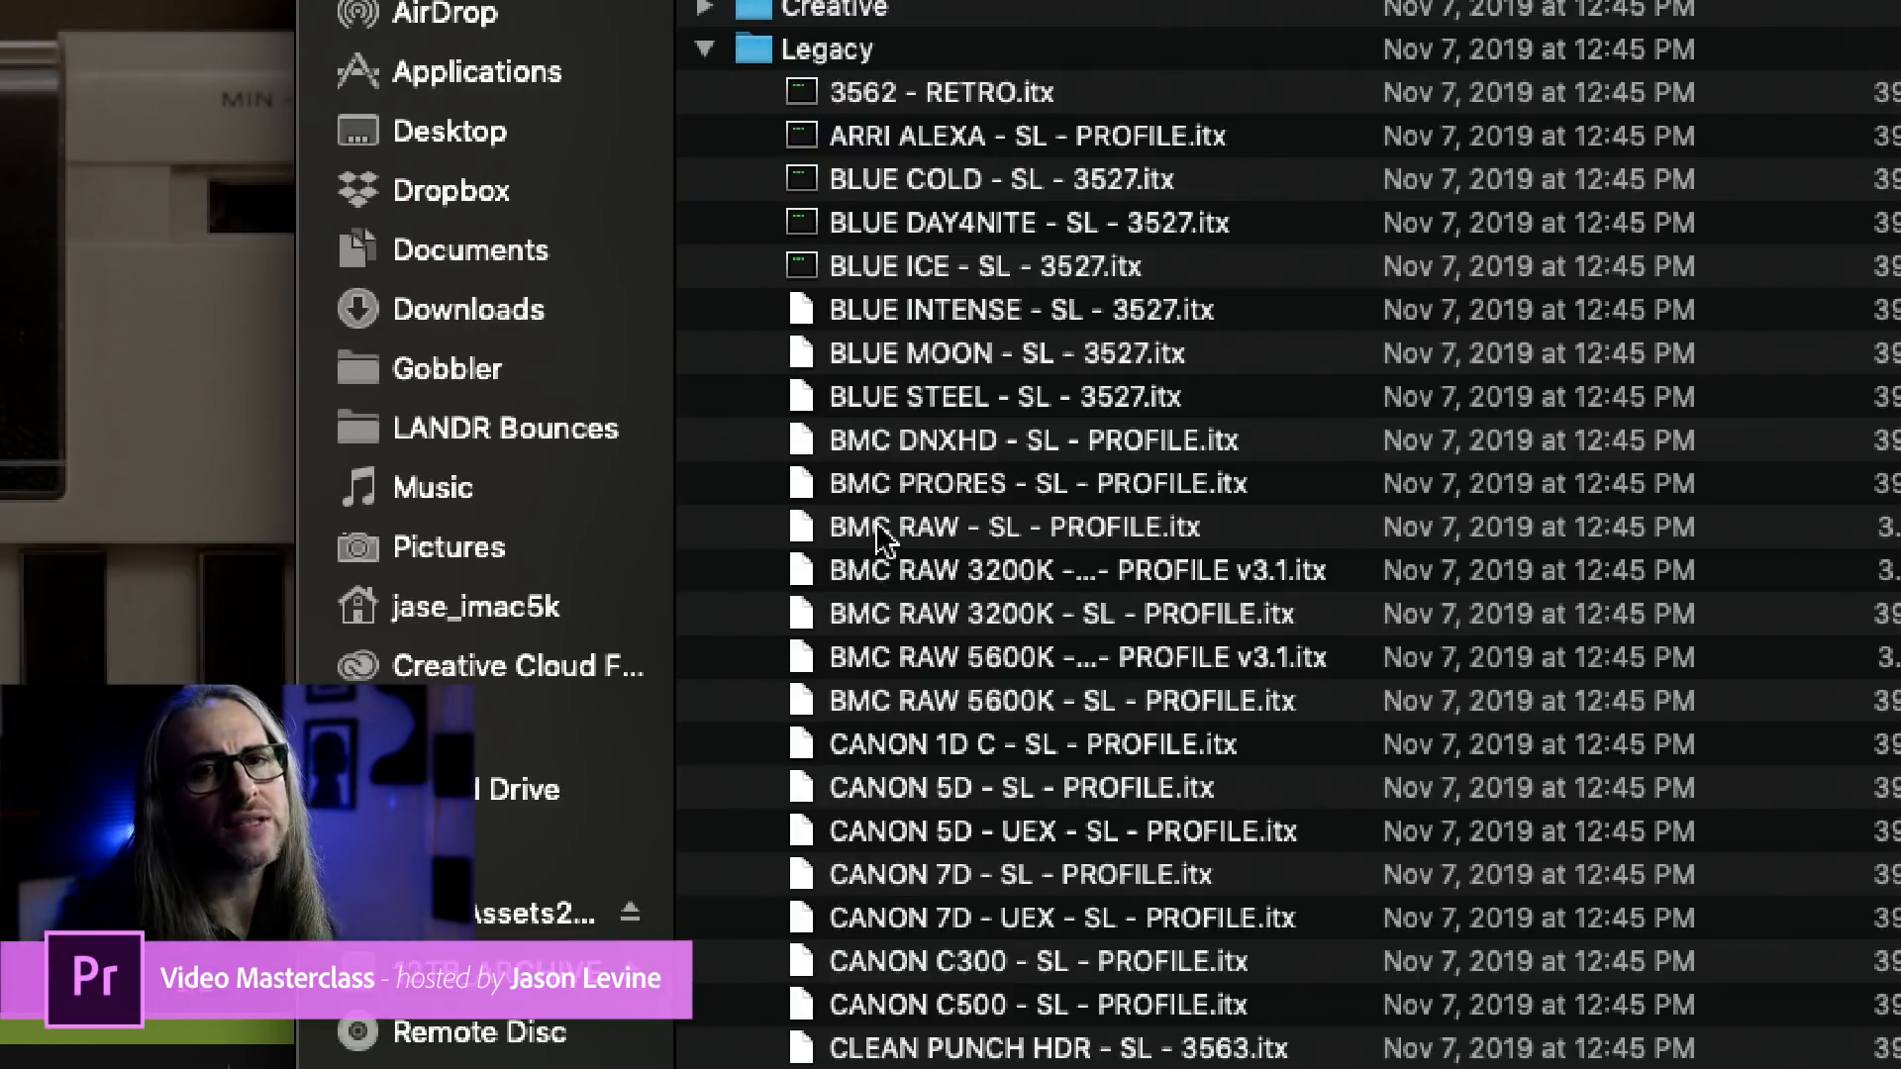
pyautogui.scroll(-5, 935, 544)
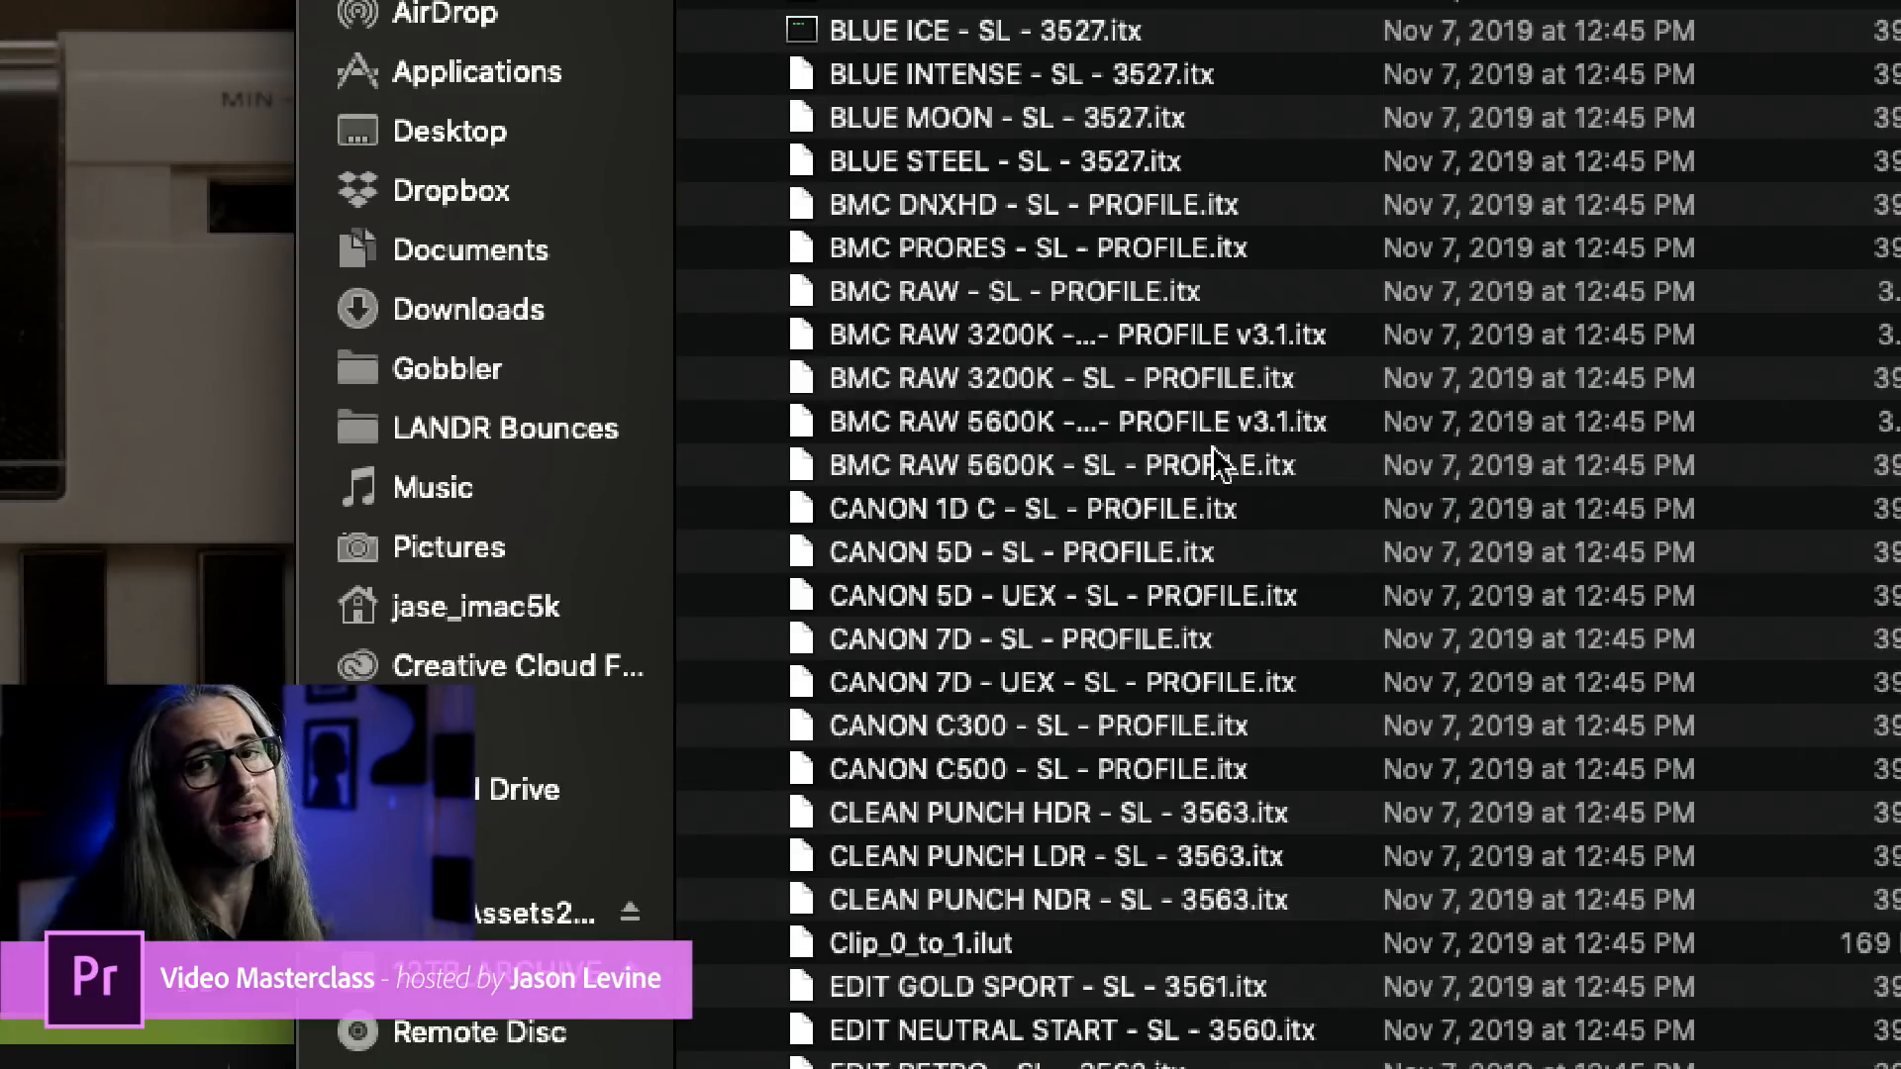
pyautogui.scroll(-4, 1129, 579)
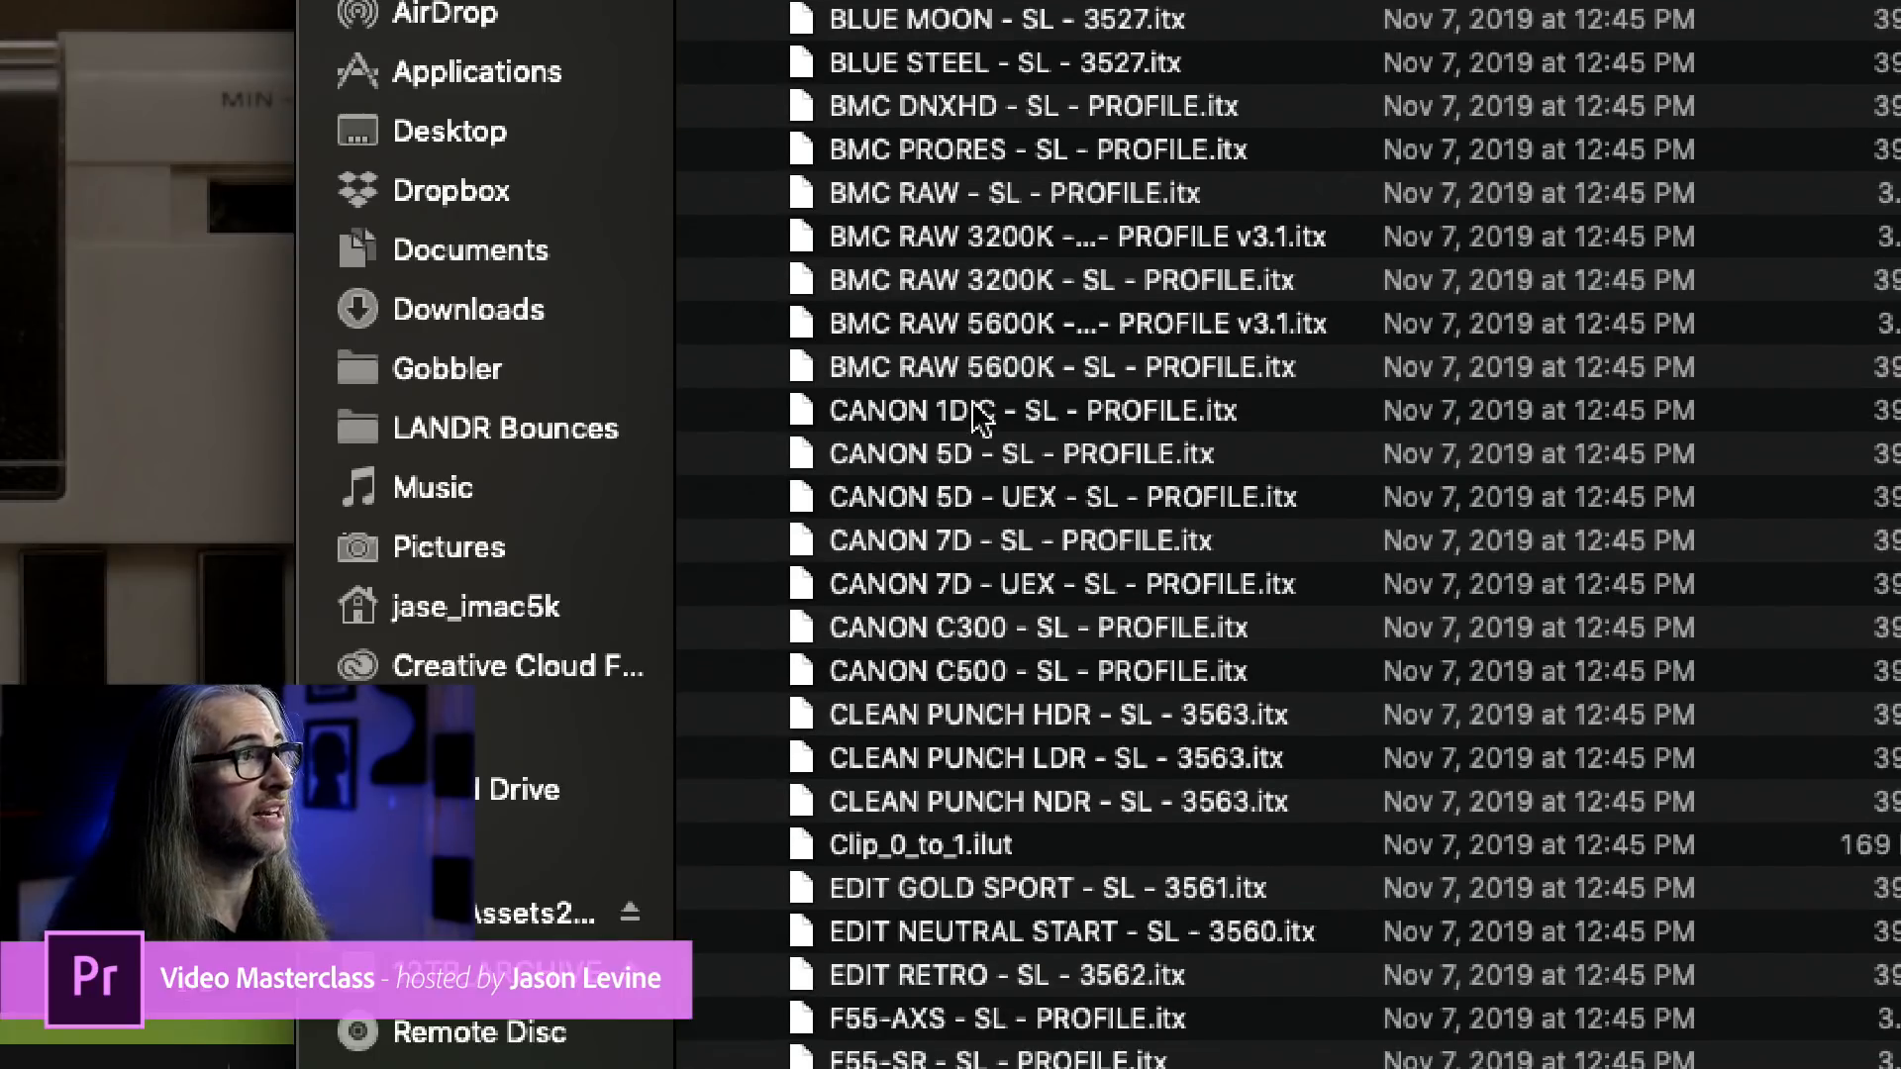
pyautogui.scroll(-6, 1012, 485)
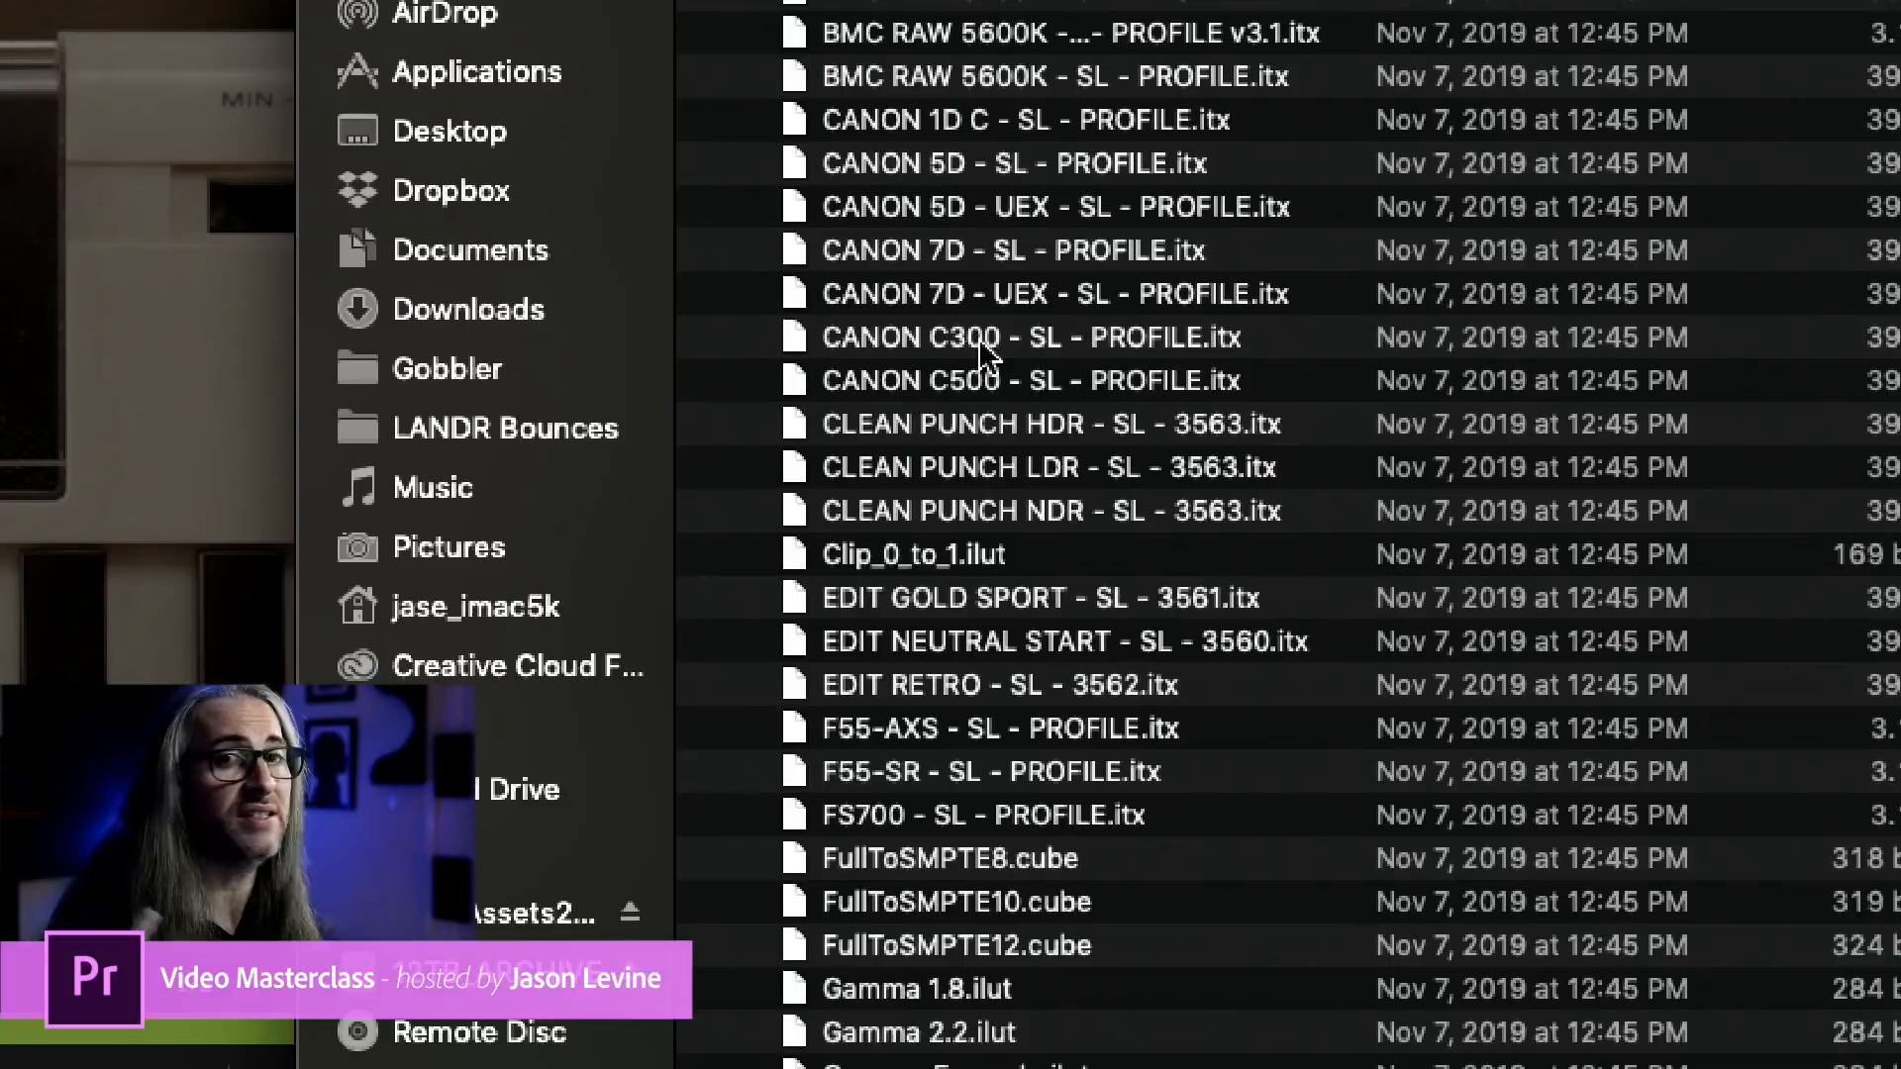
pyautogui.scroll(-3, 1008, 396)
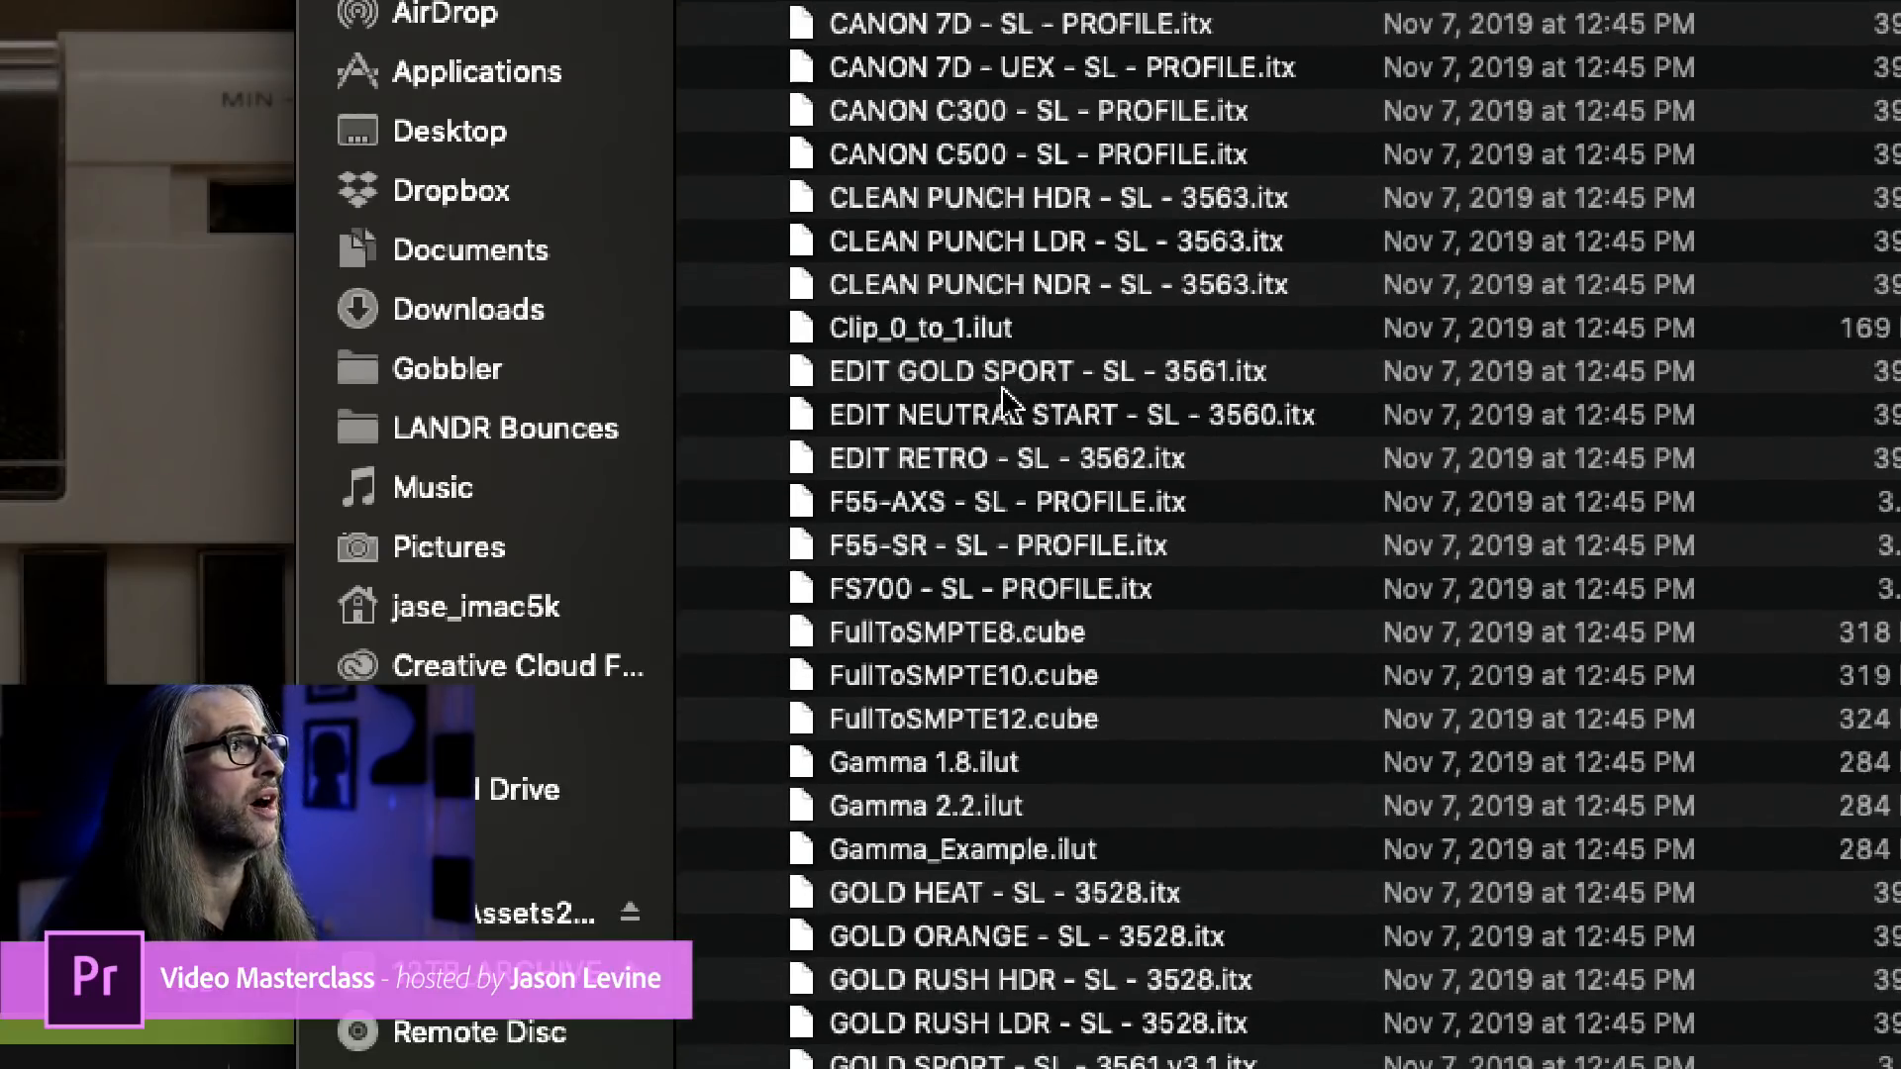
pyautogui.scroll(-5, 1005, 396)
pyautogui.scroll(-15, 925, 377)
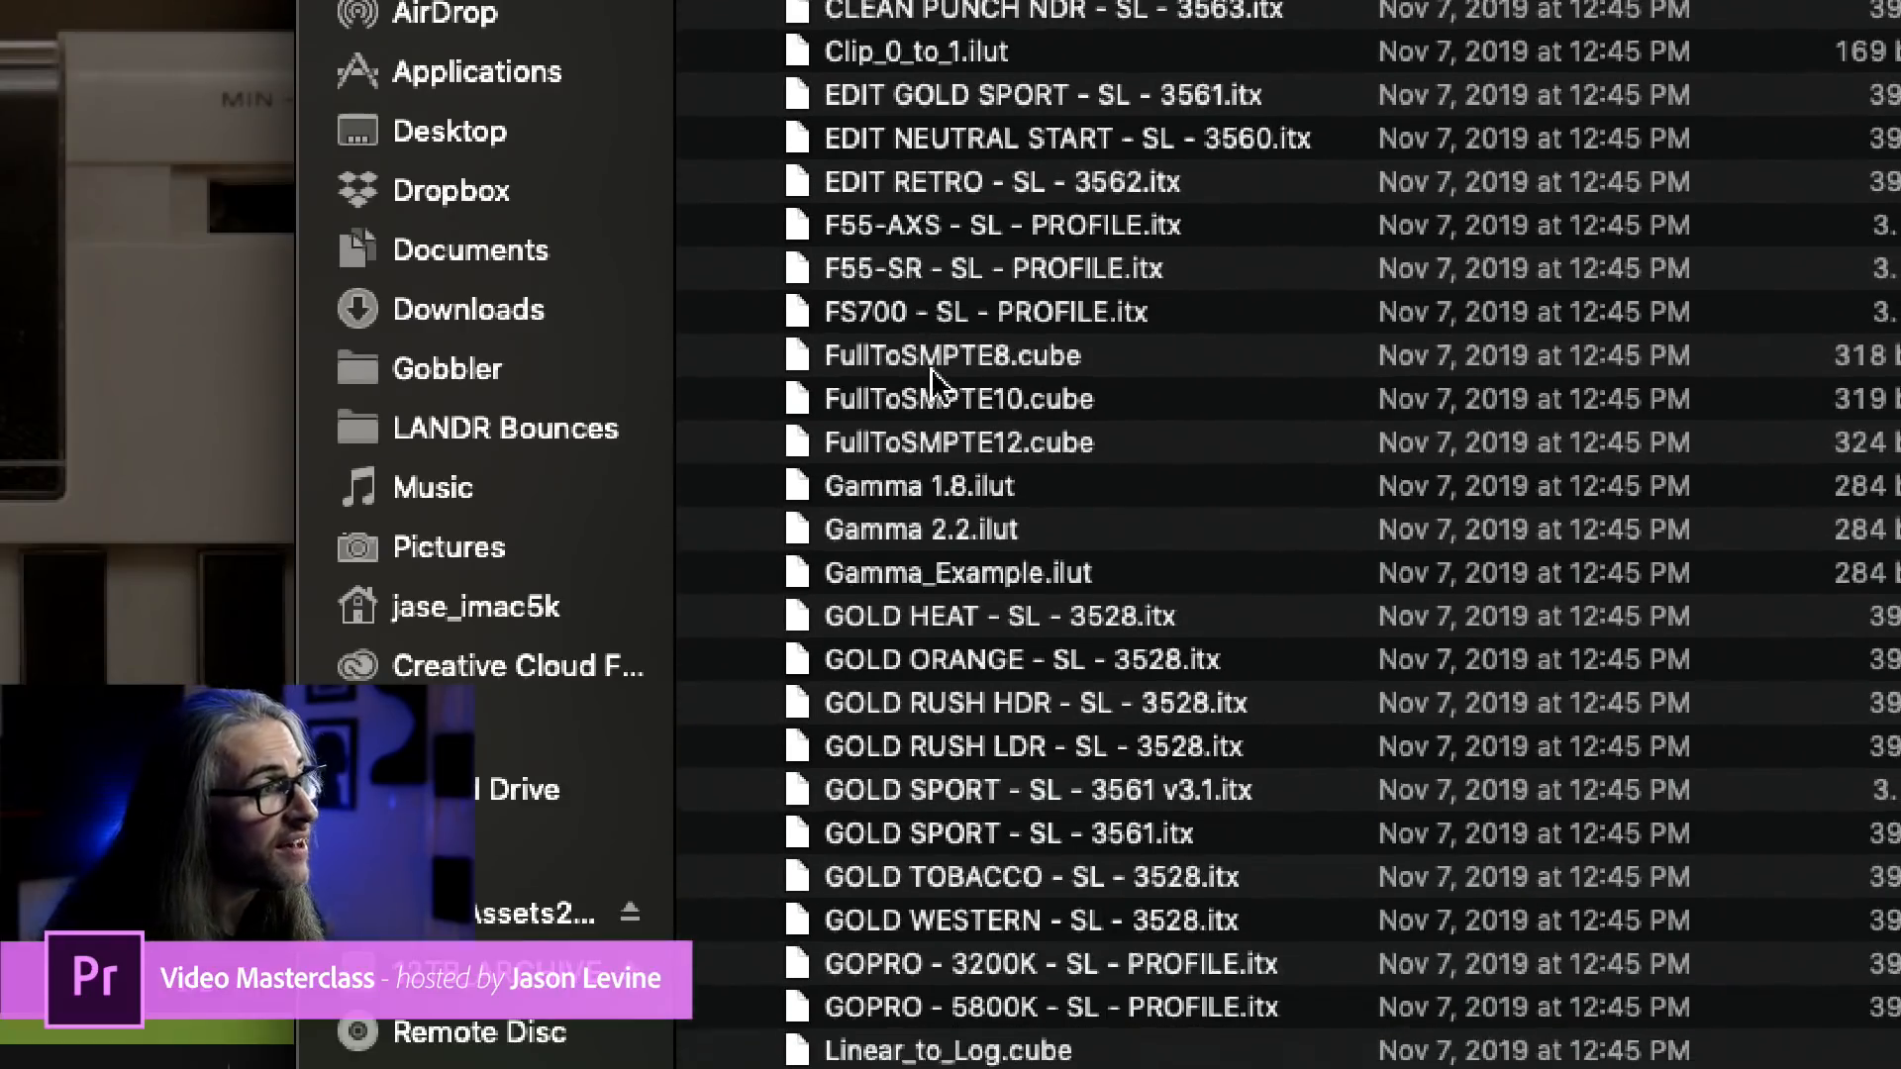
pyautogui.scroll(-1, 934, 371)
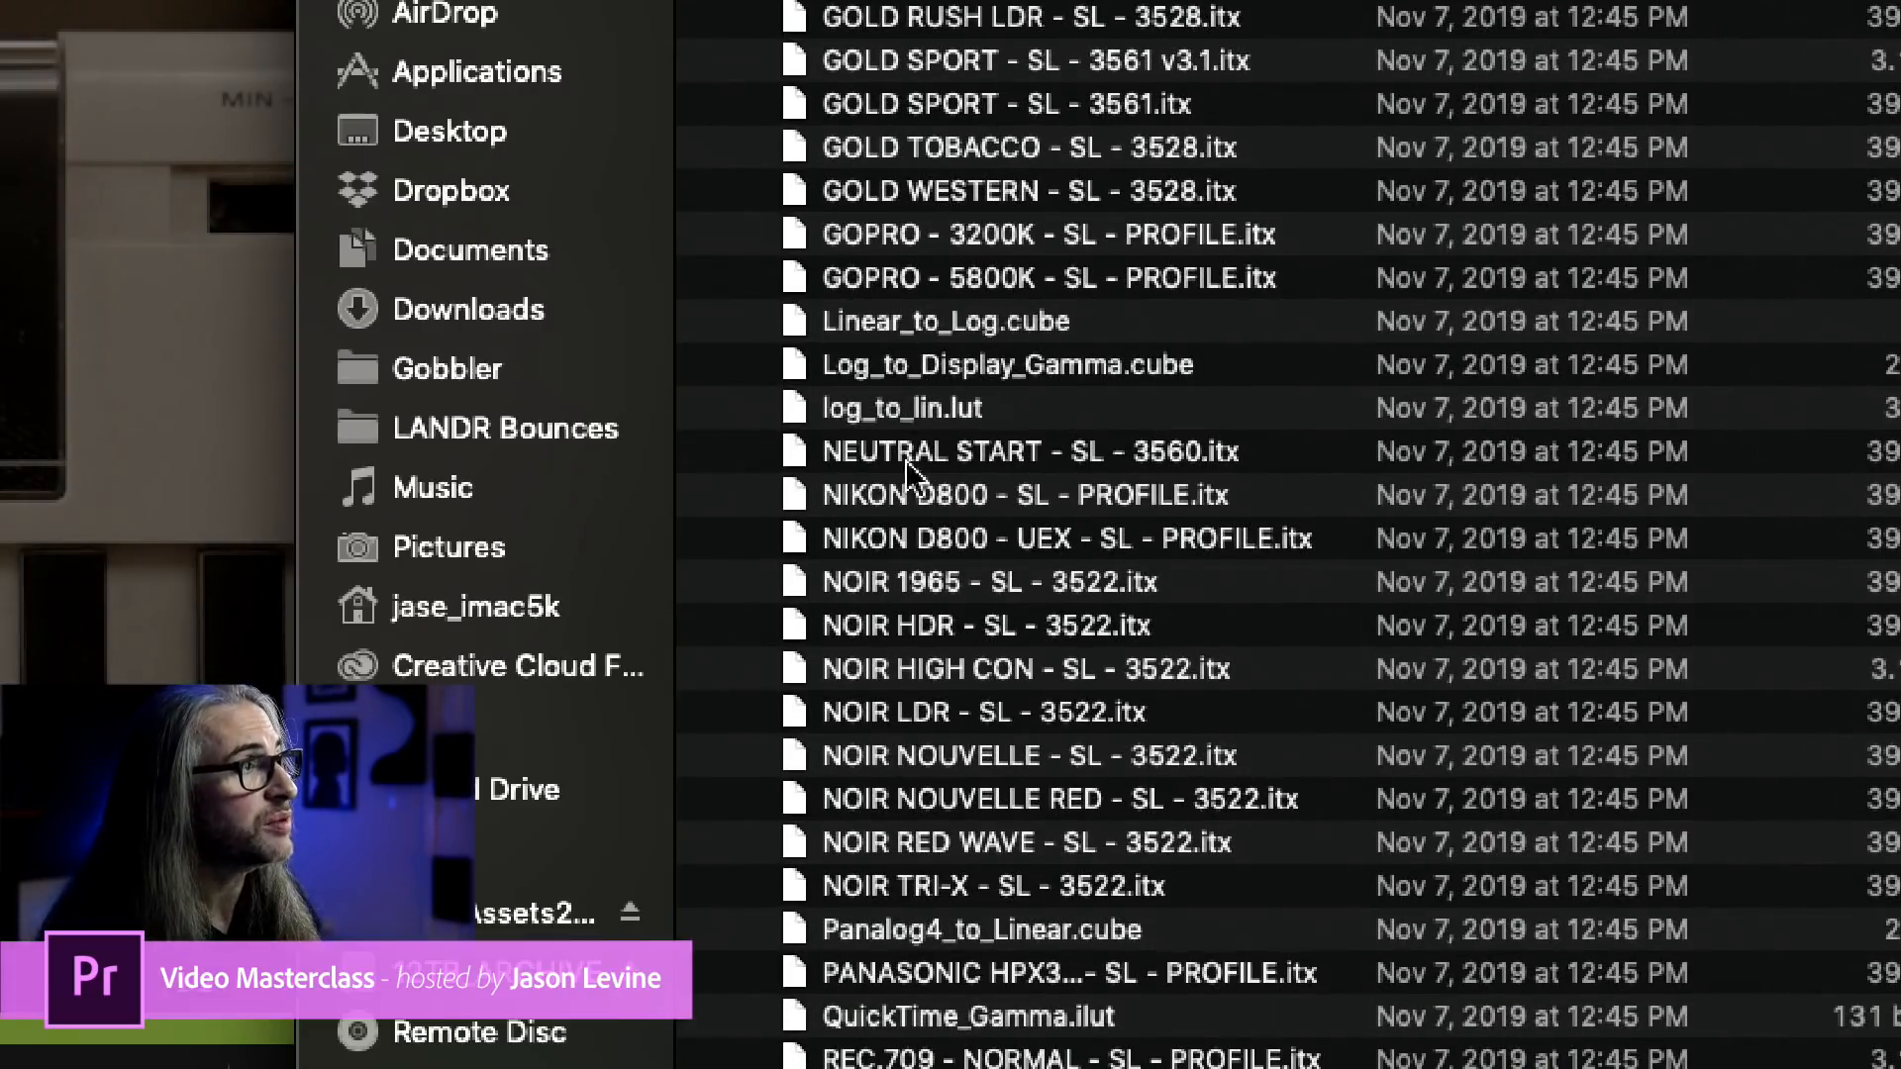
pyautogui.scroll(-5, 976, 475)
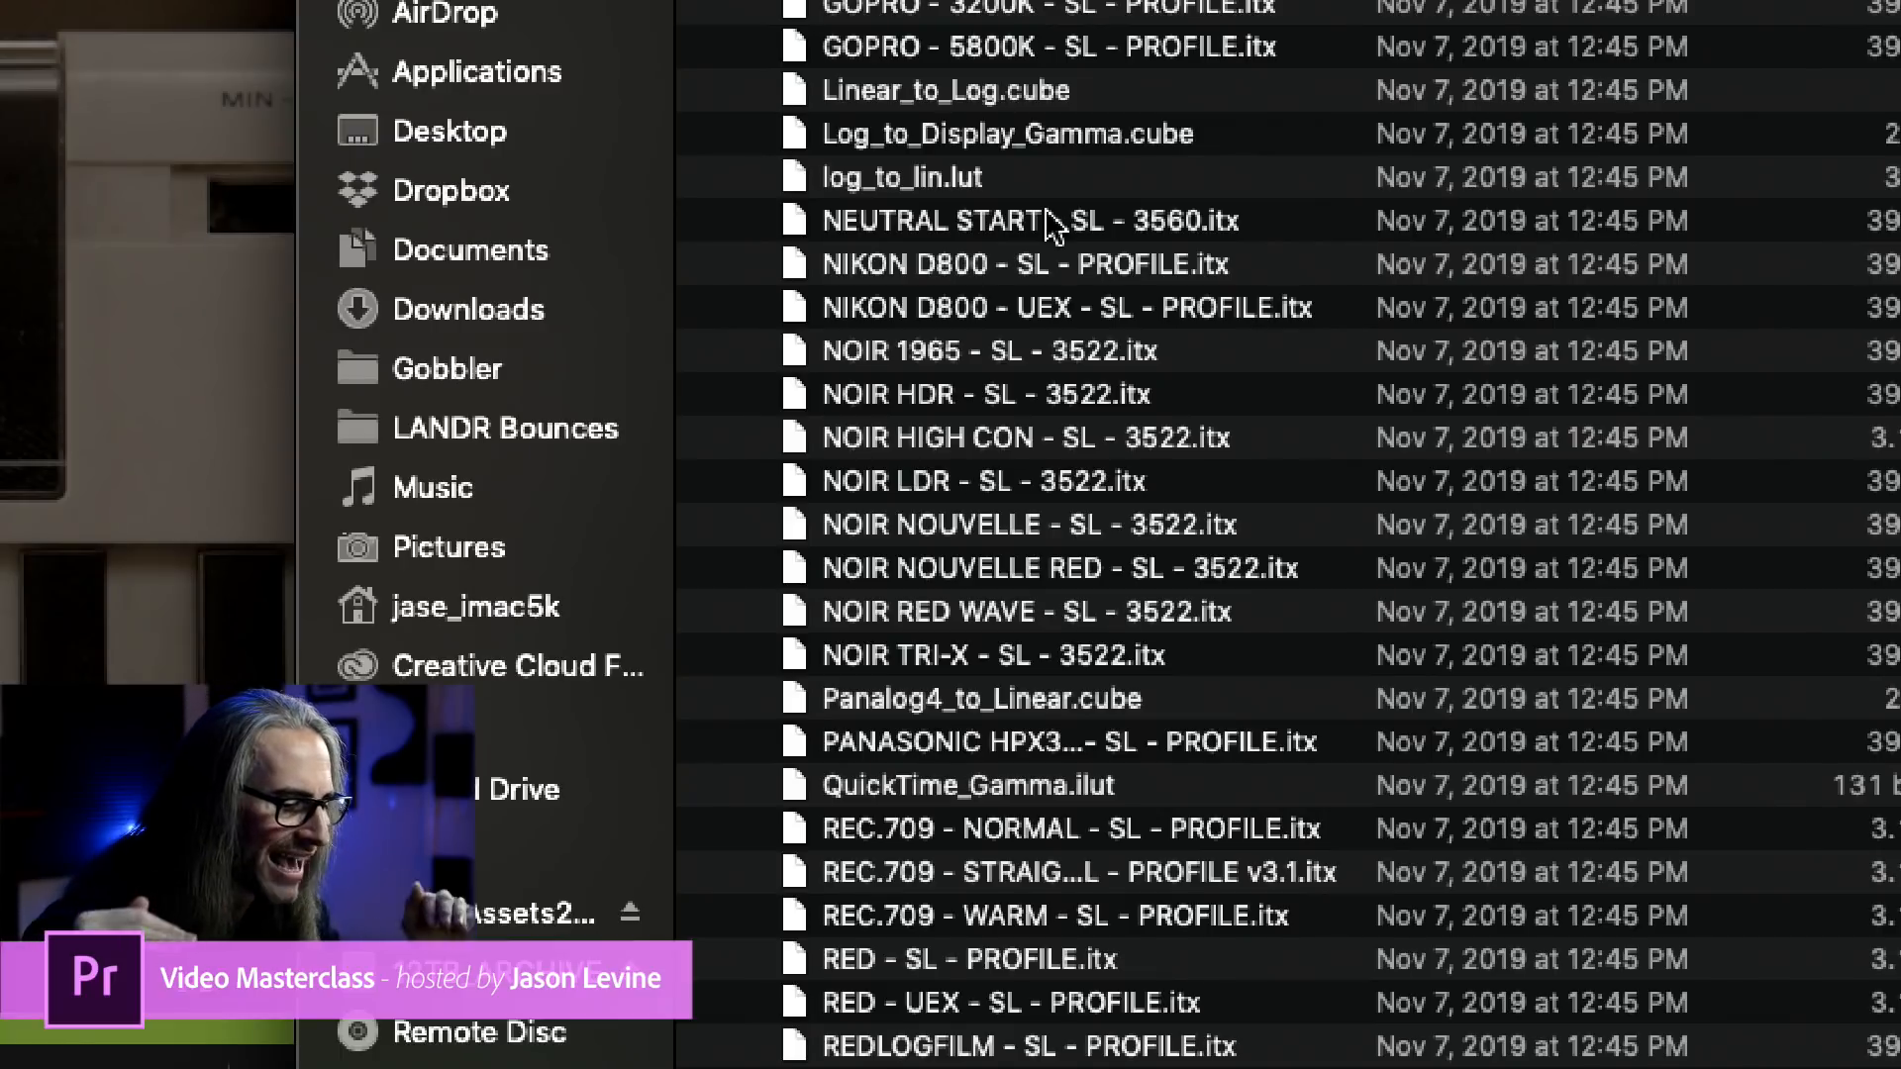
pyautogui.scroll(-3, 1069, 435)
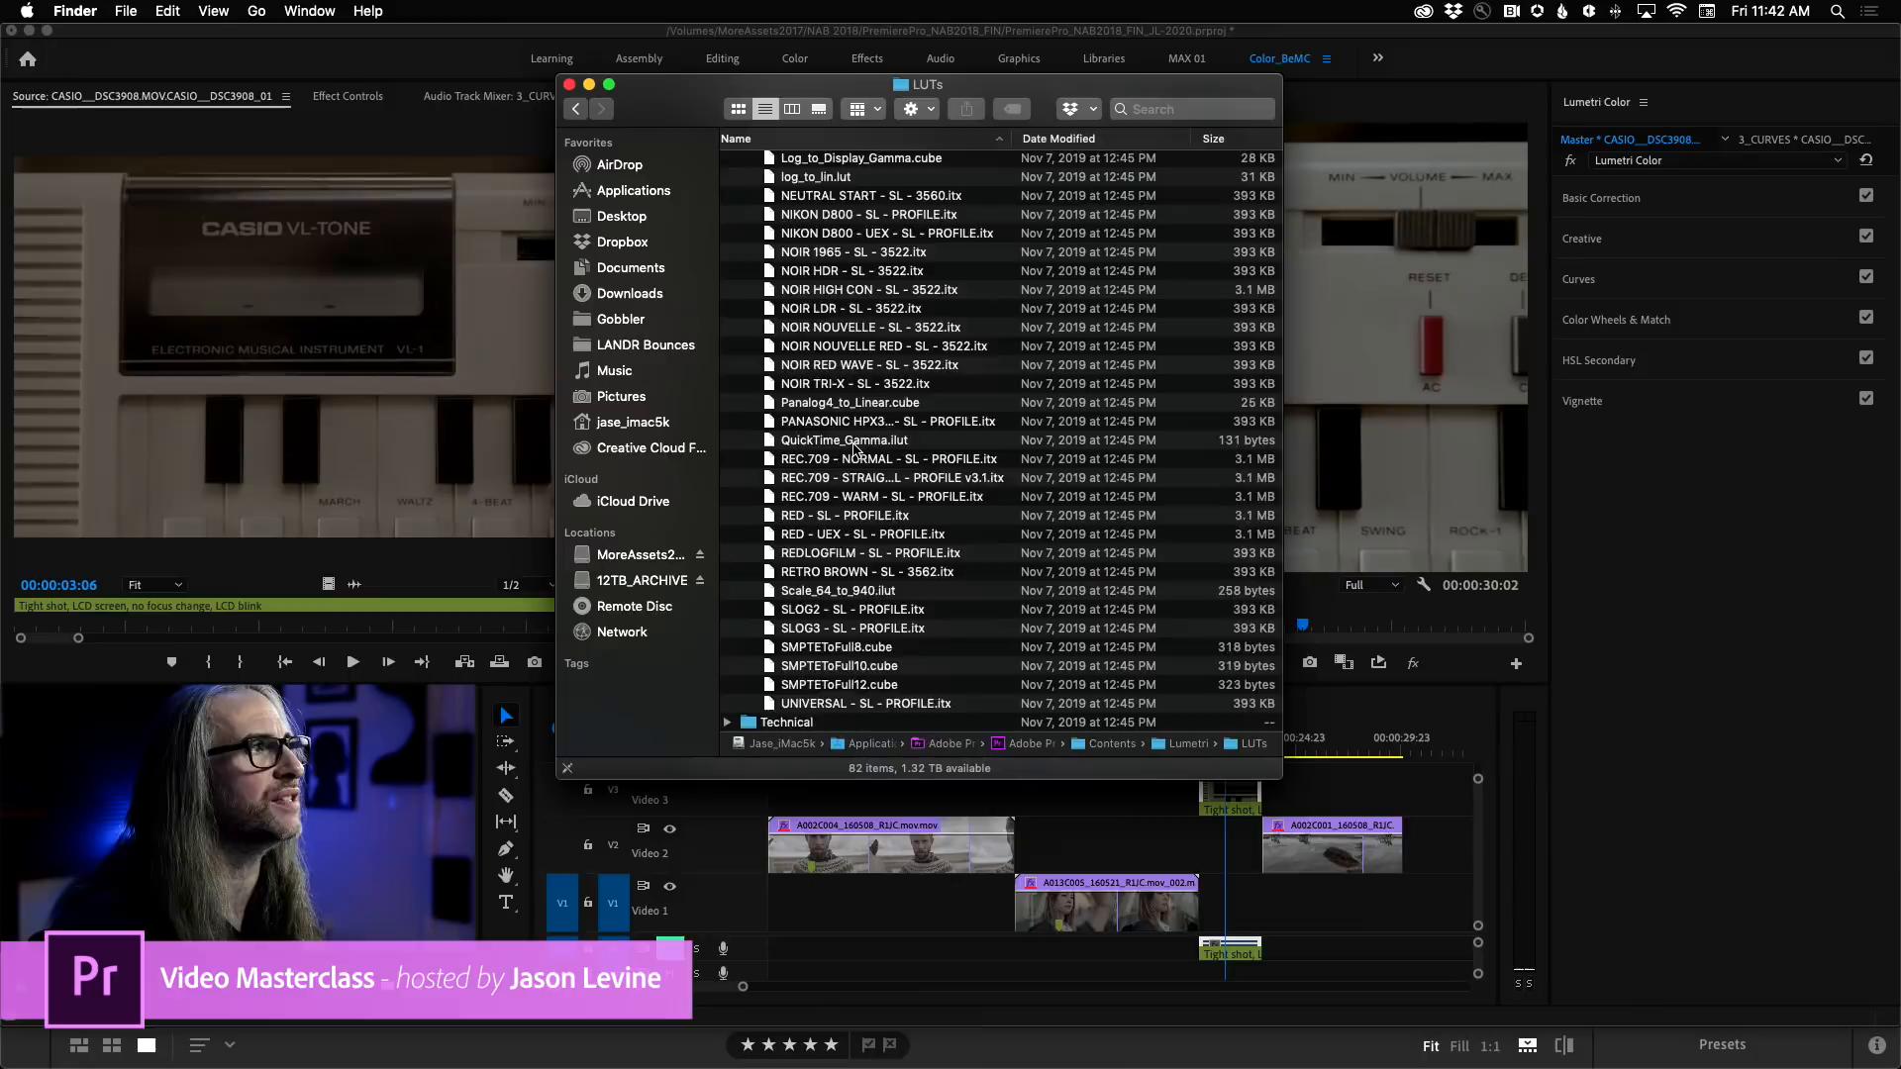
pyautogui.scroll(15, 983, 331)
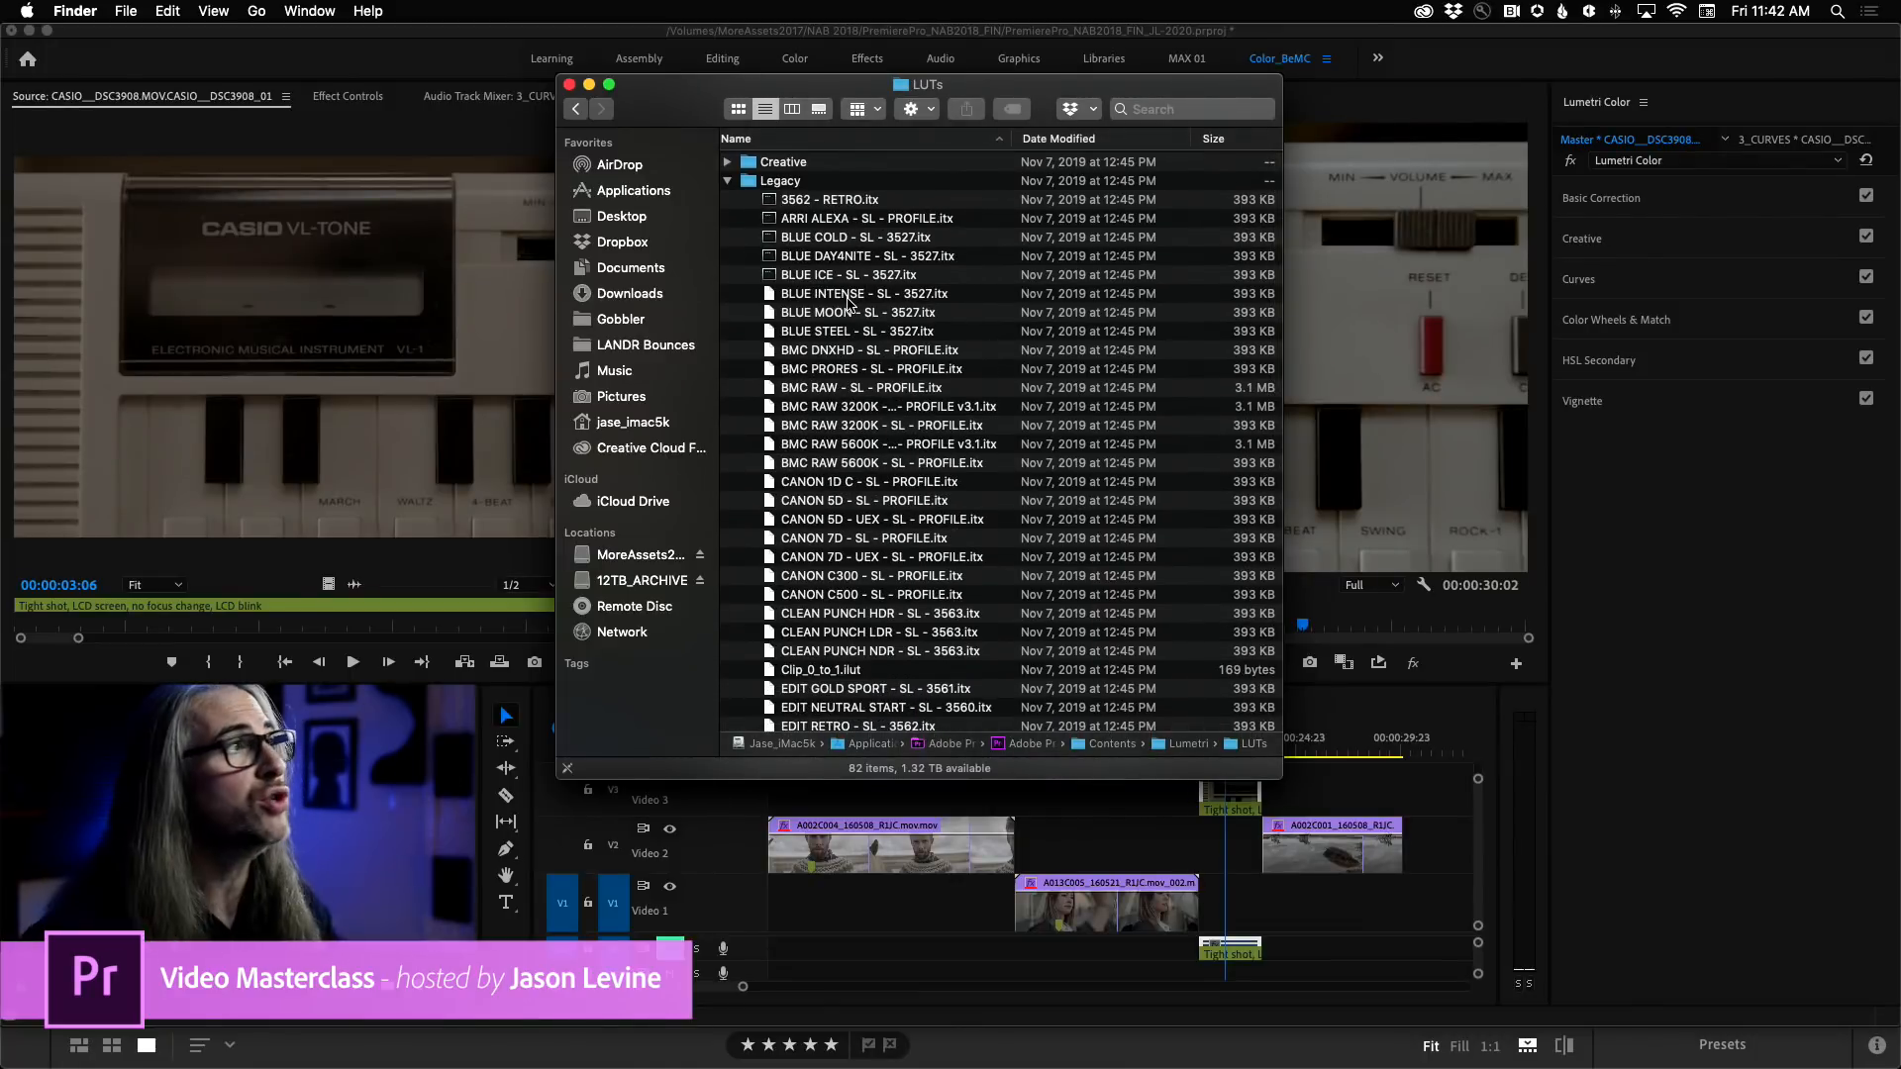
pyautogui.click(728, 181)
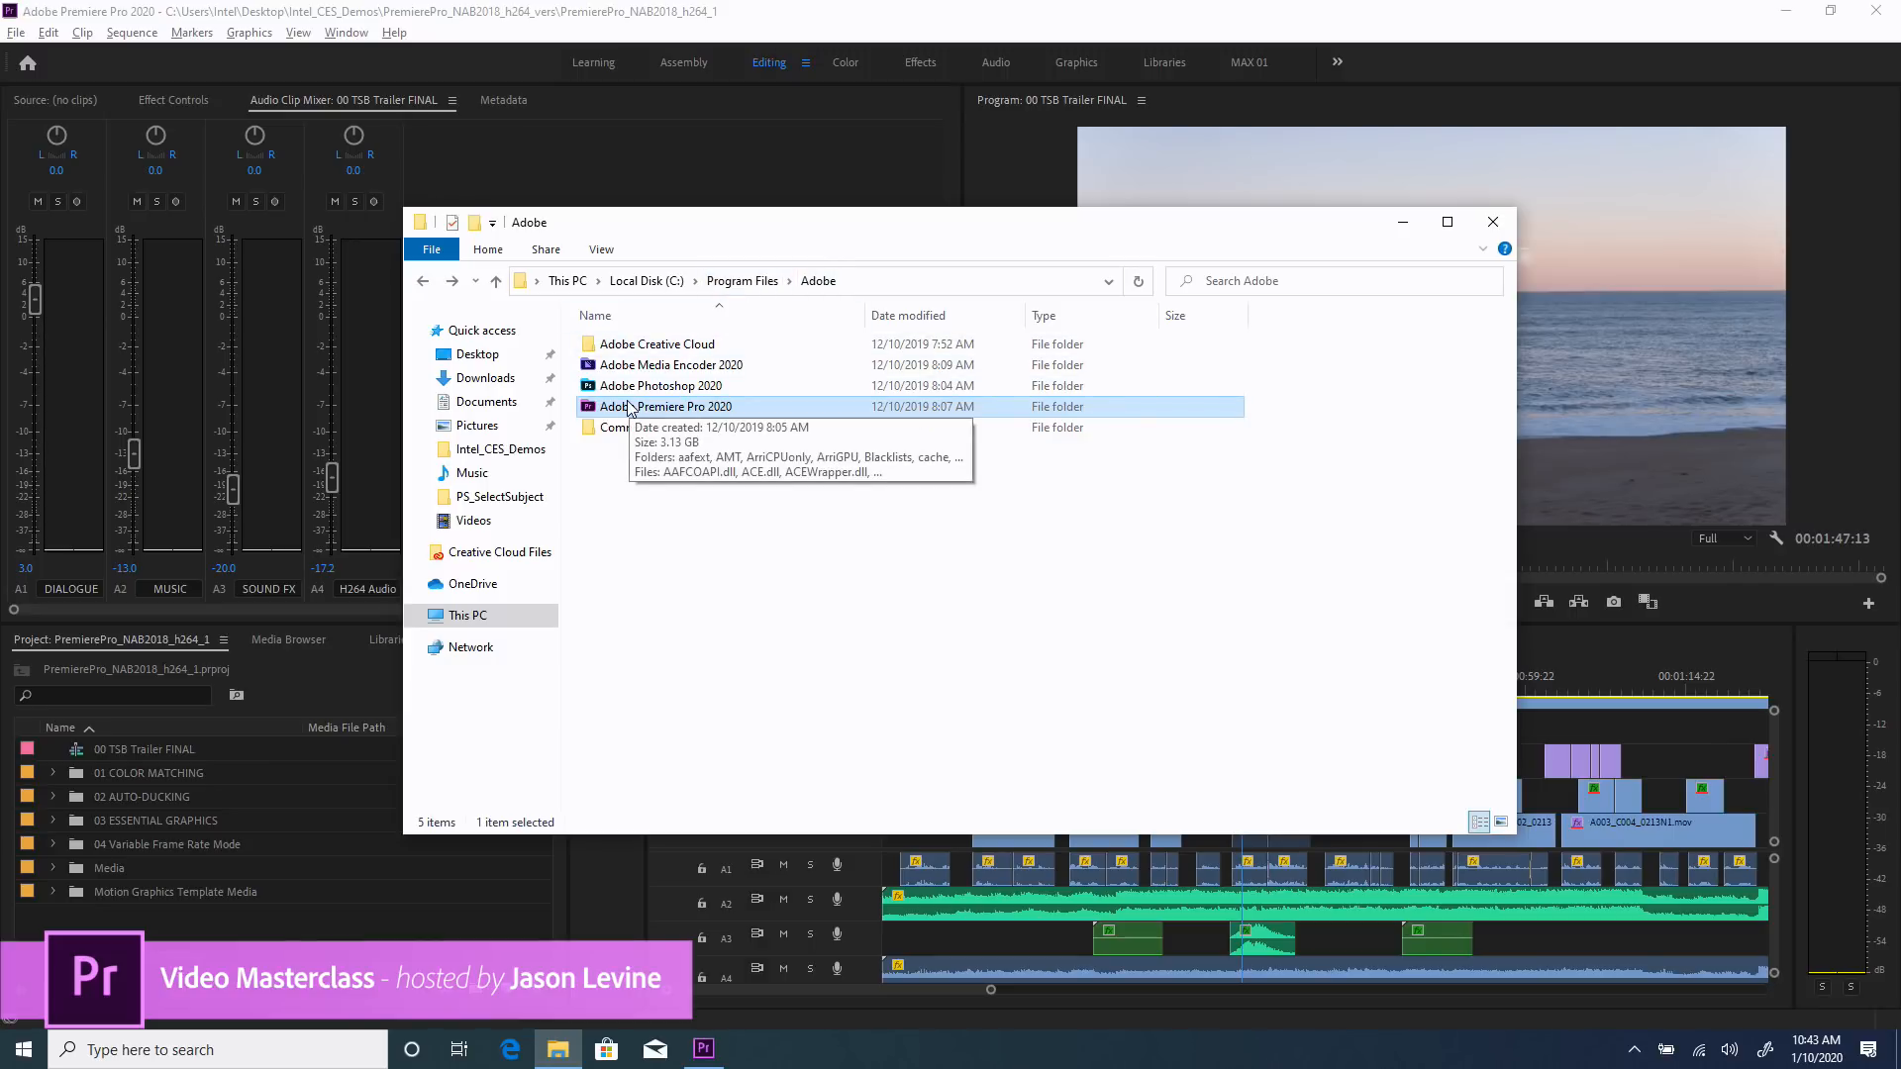
pyautogui.press('super')
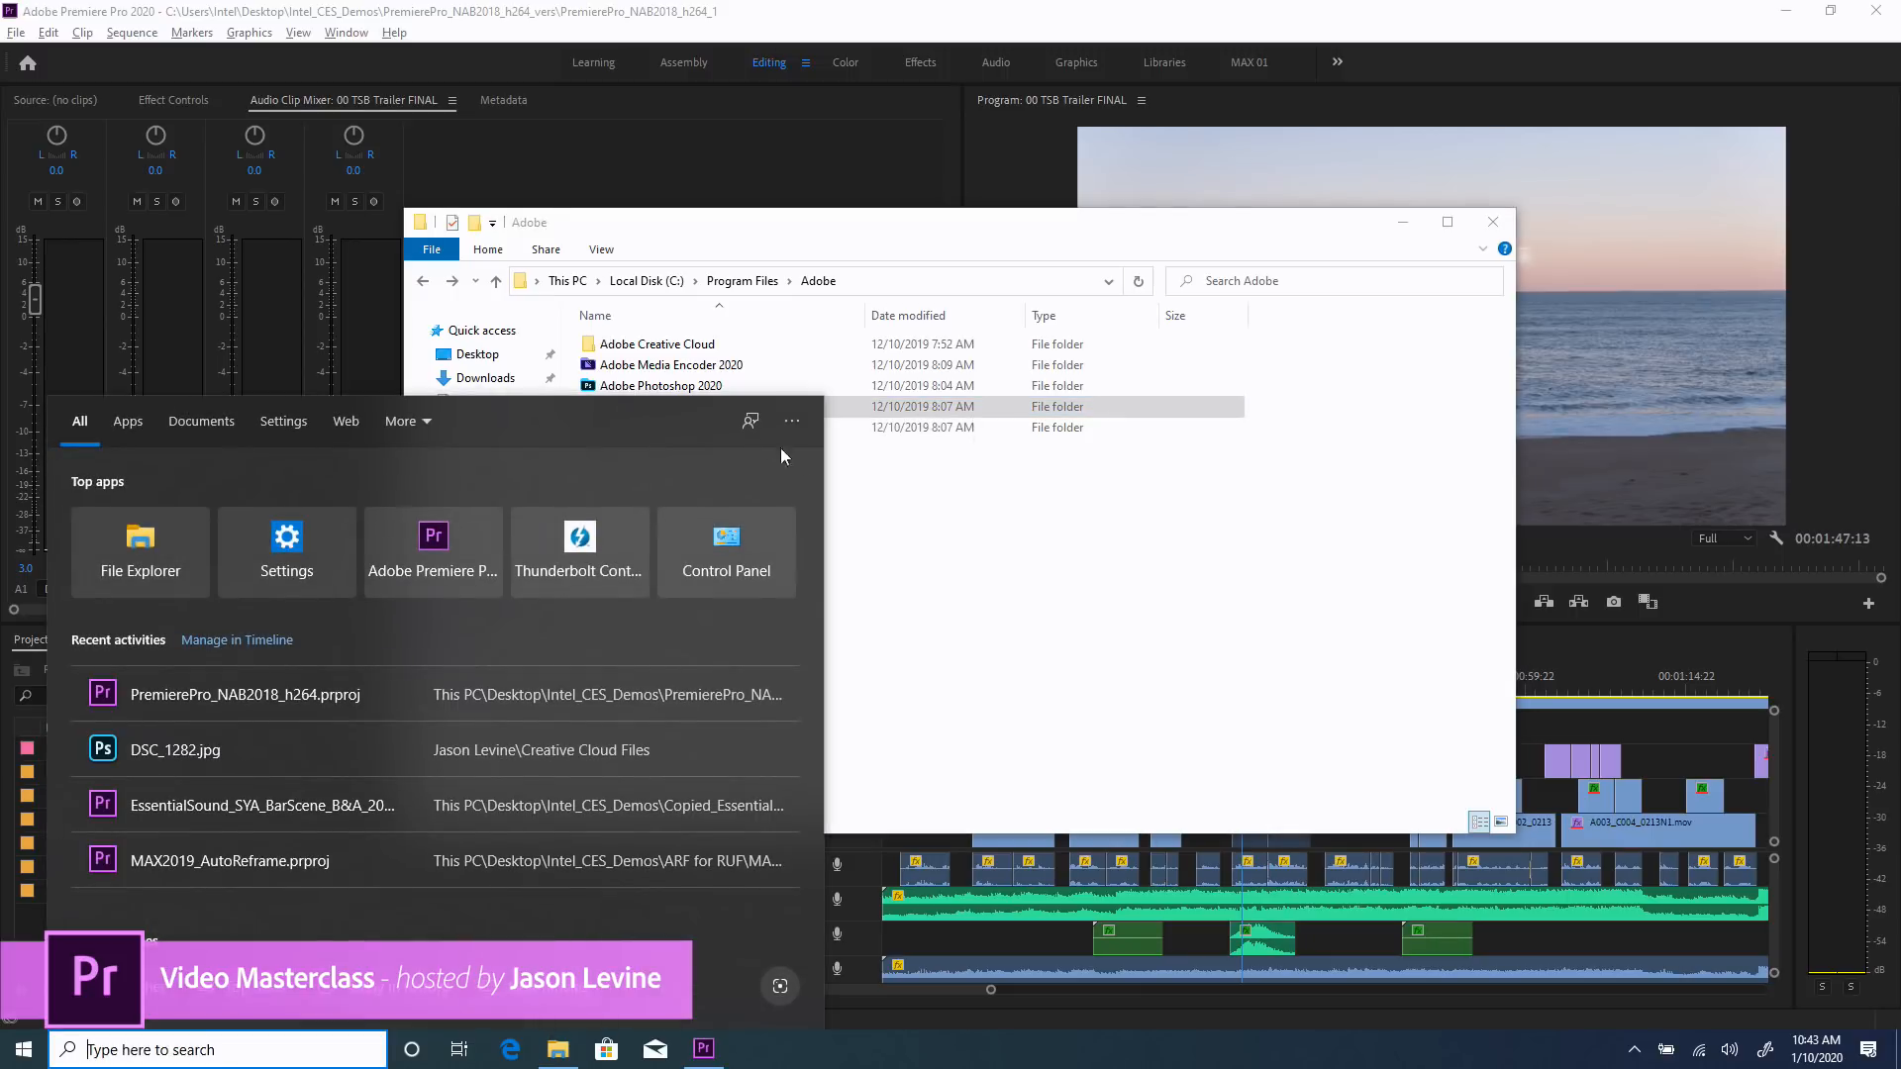
pyautogui.click(903, 476)
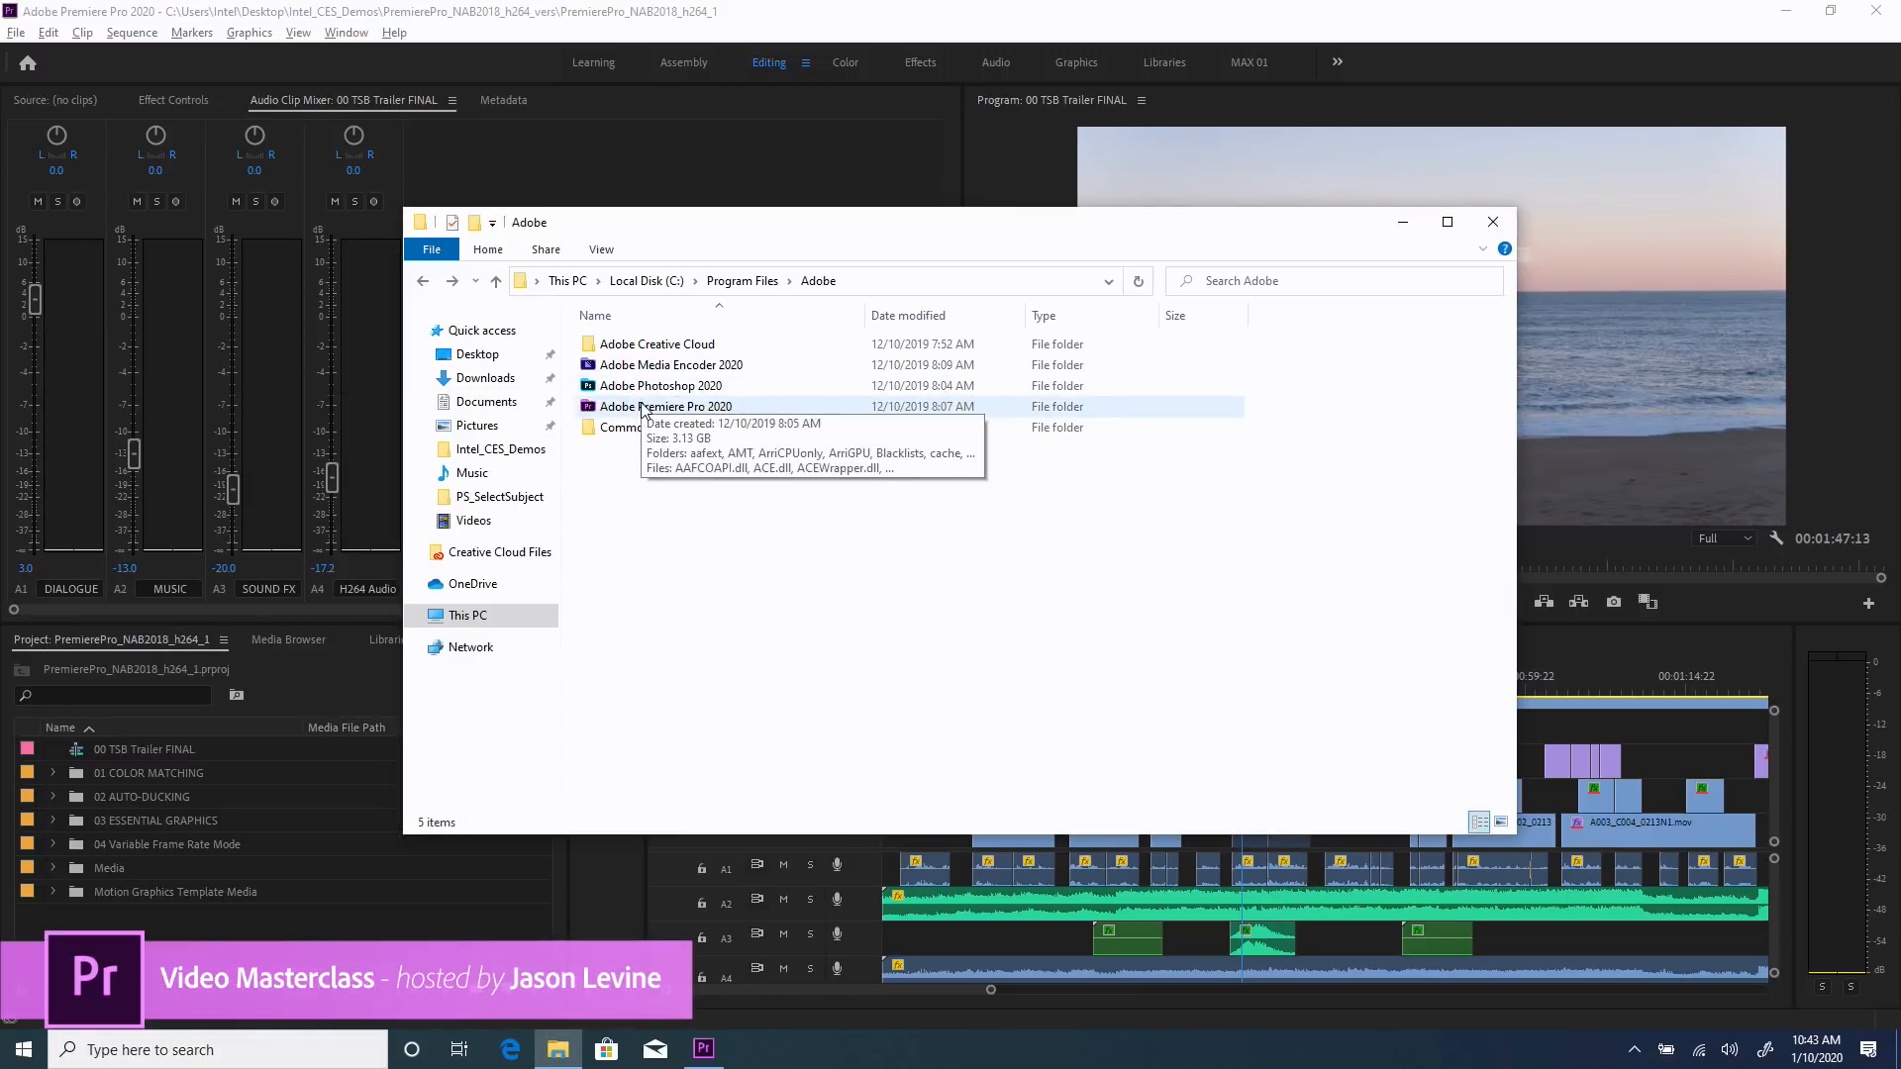
pyautogui.press('super')
pyautogui.press('Escape')
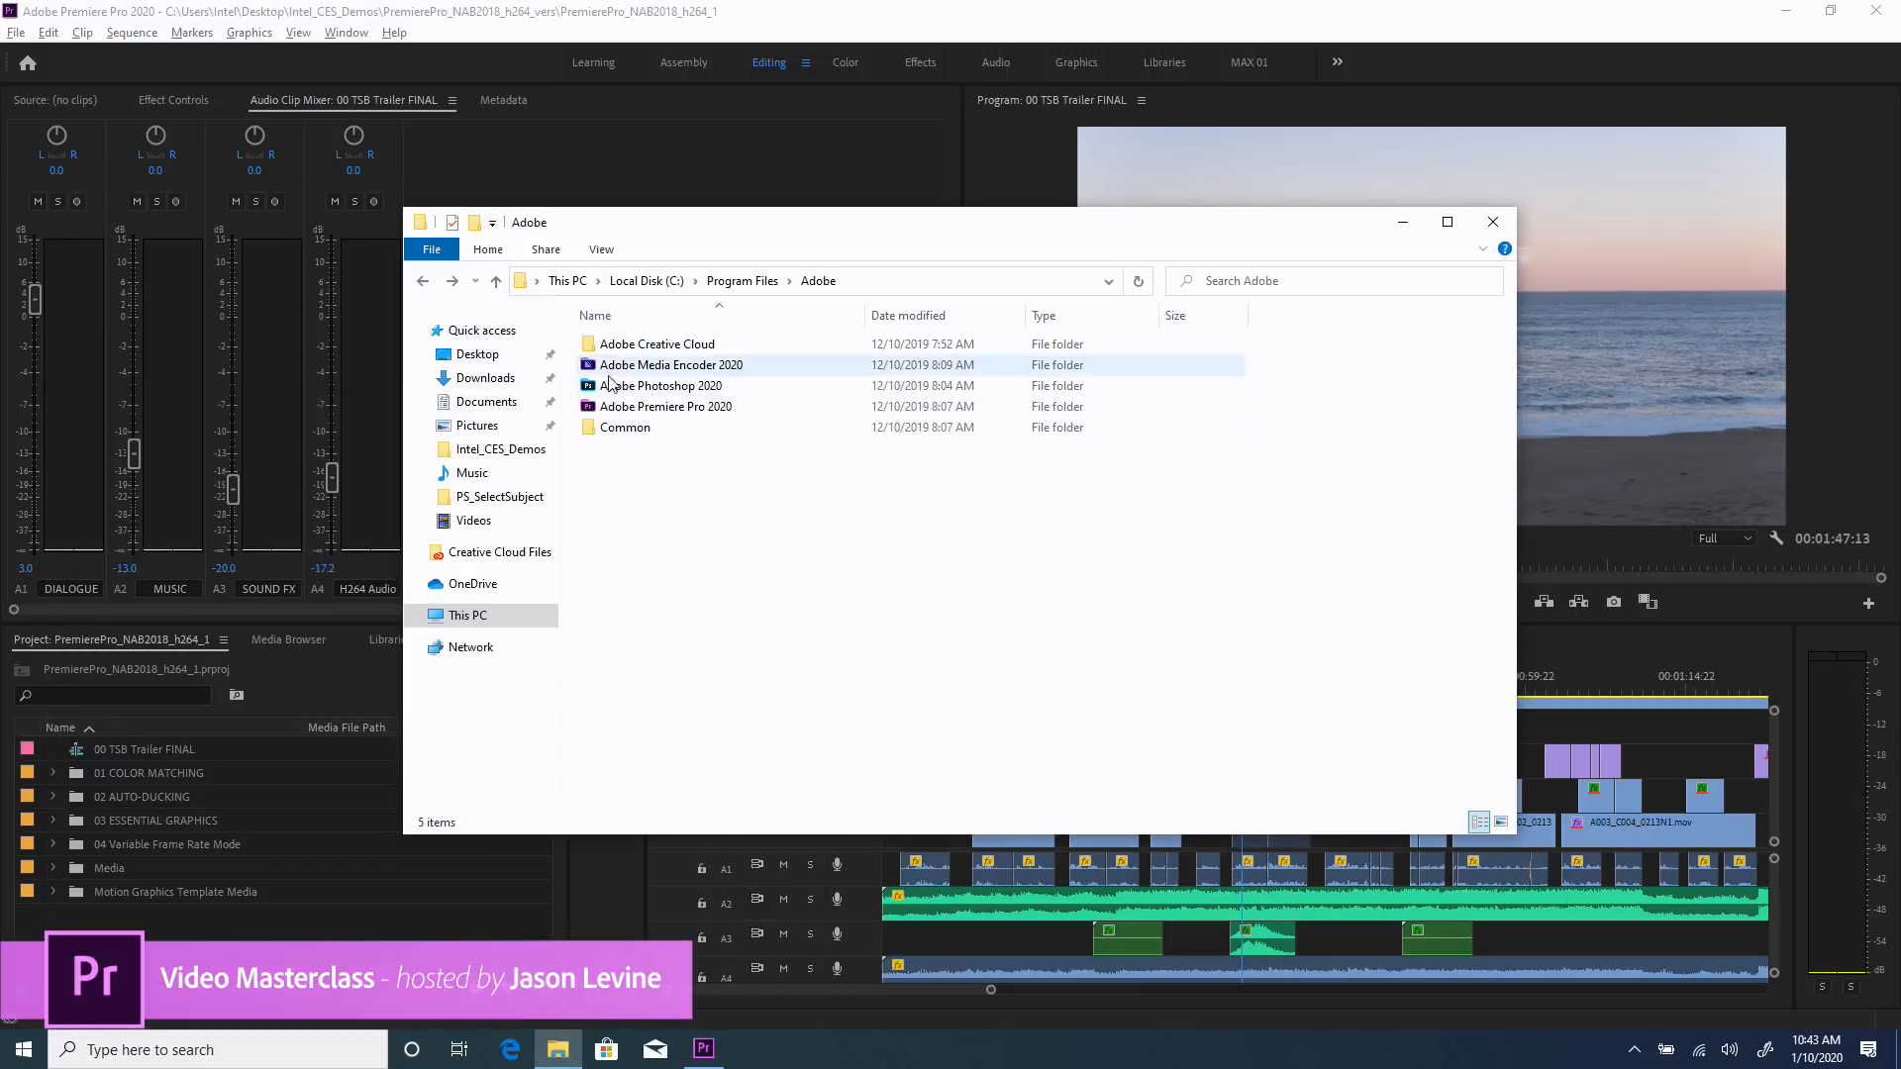
# Open the Adobe Premiere Pro 2020 program folder inside Program Files > Adobe on the Windows machine.
pyautogui.rightClick(604, 407)
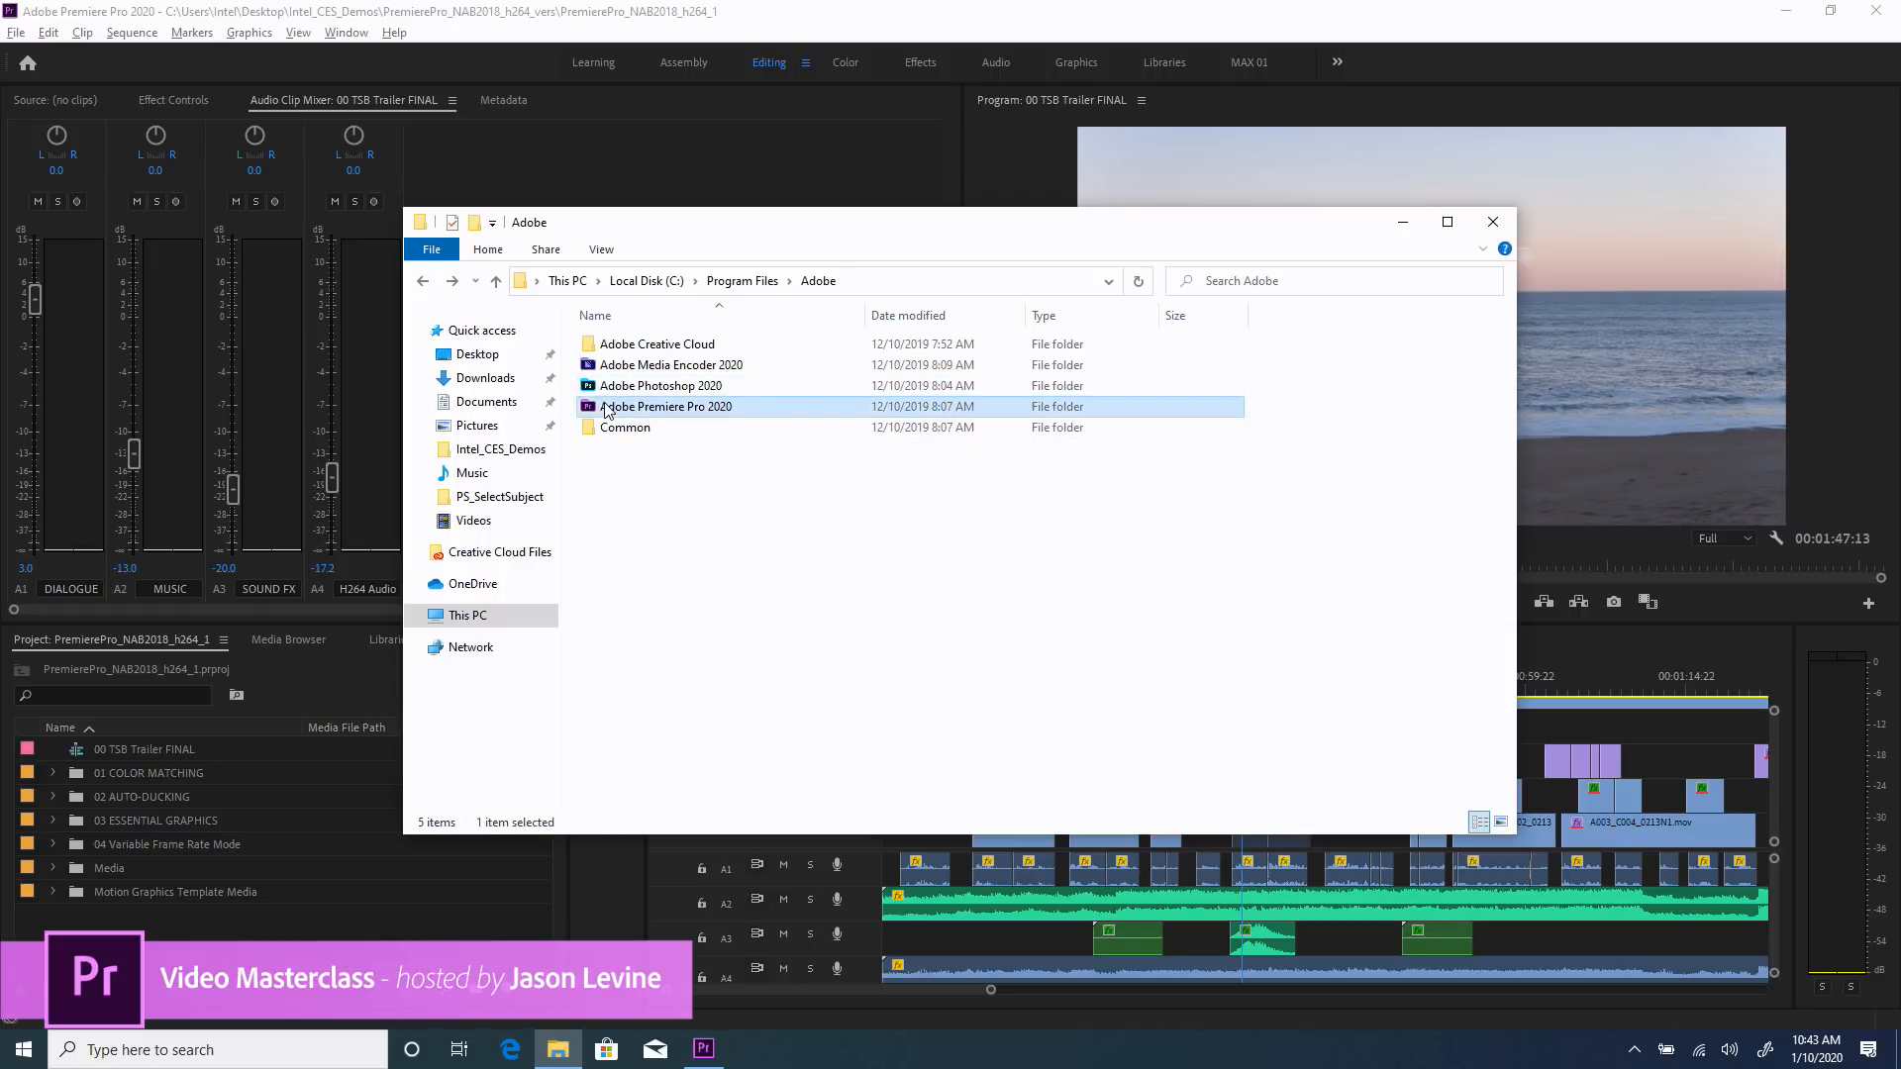
pyautogui.click(514, 424)
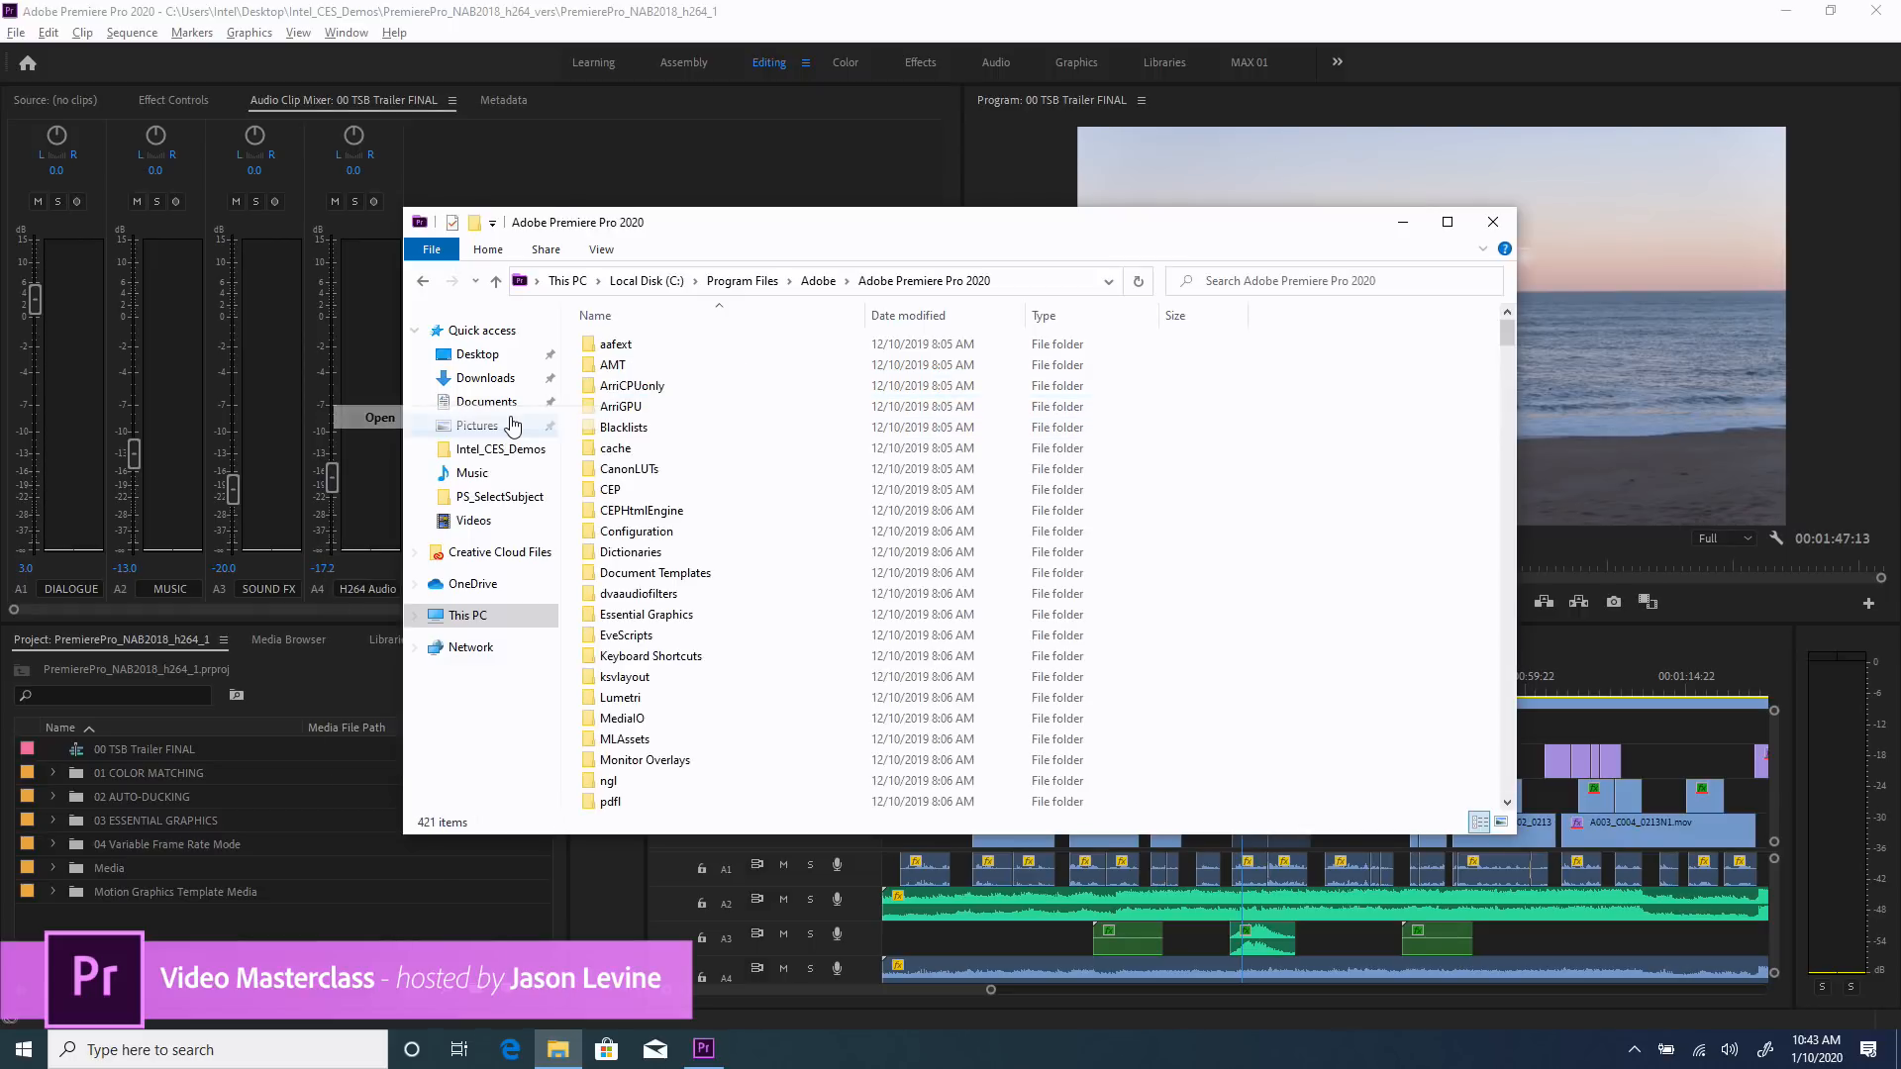
# Open the Legacy folder inside Lumetri > LUTs of the program folder and look through its LUT files.
pyautogui.scroll(-1, 703, 559)
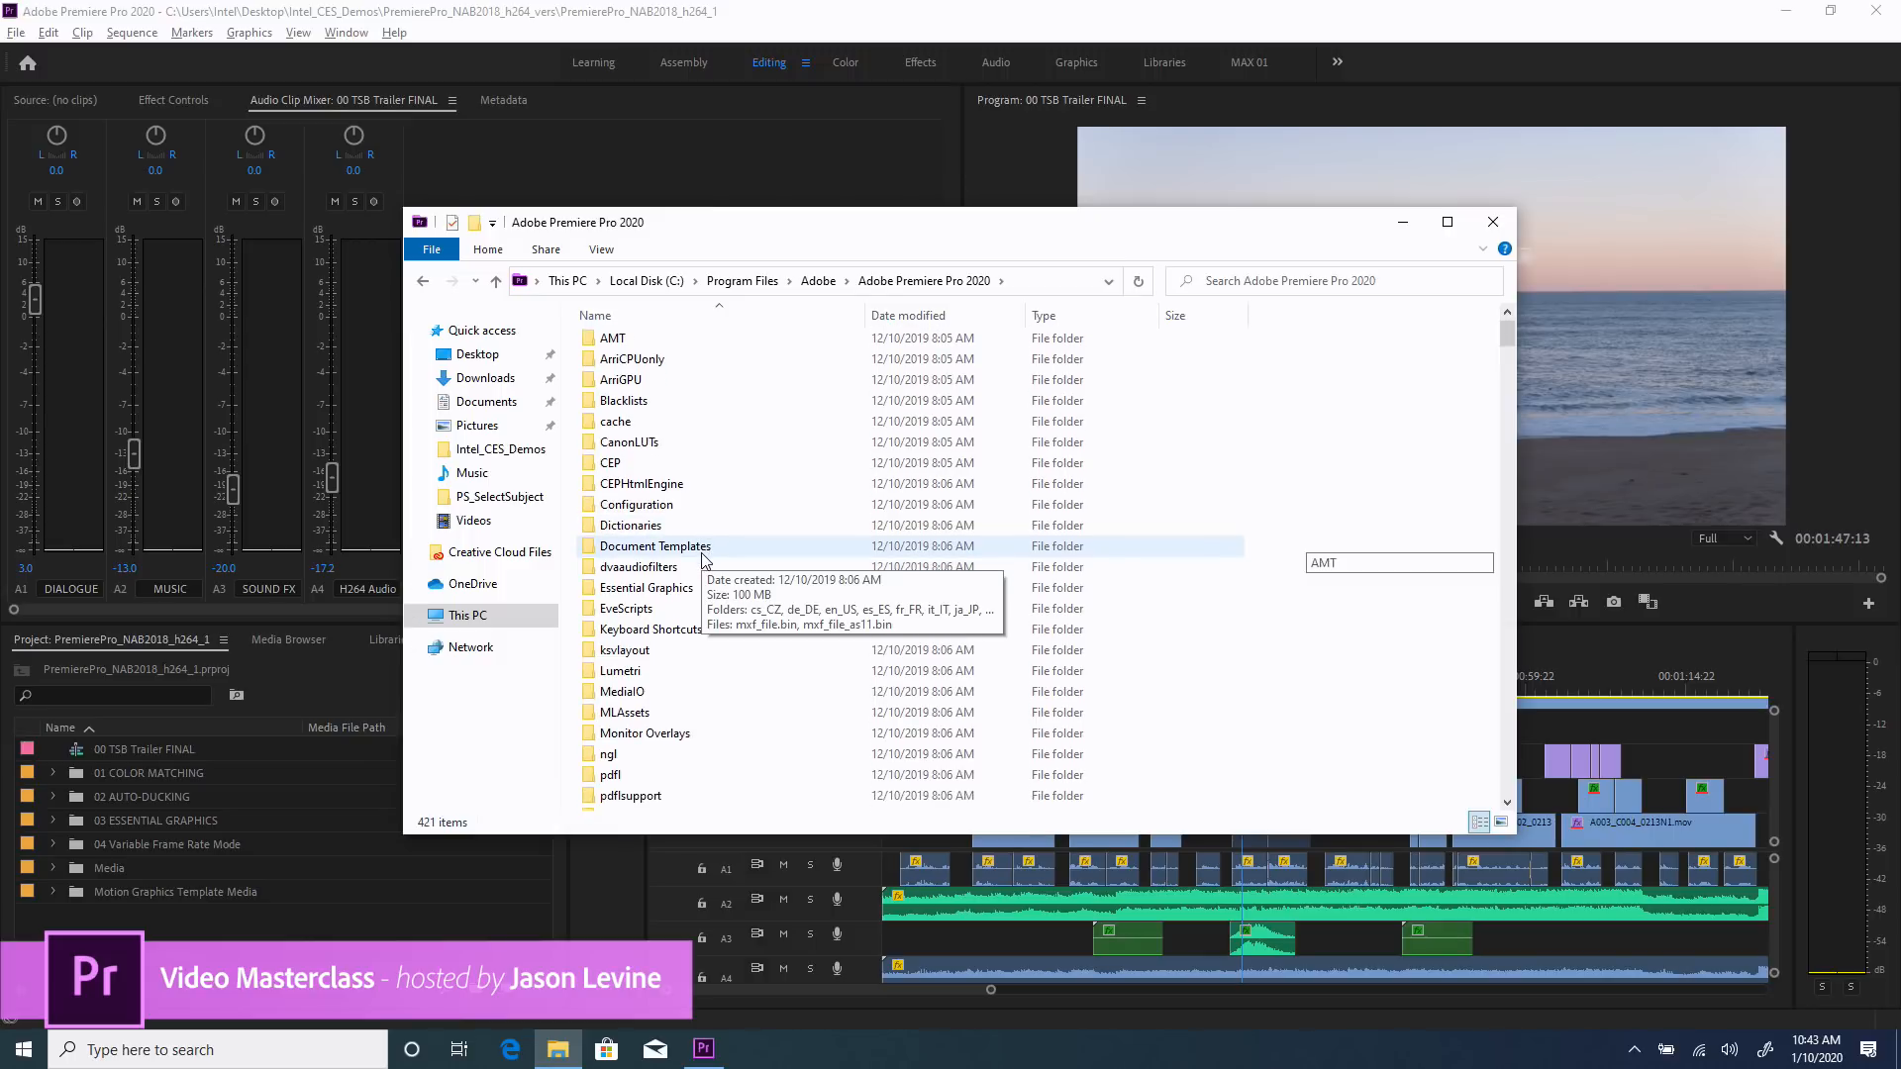
pyautogui.doubleClick(624, 672)
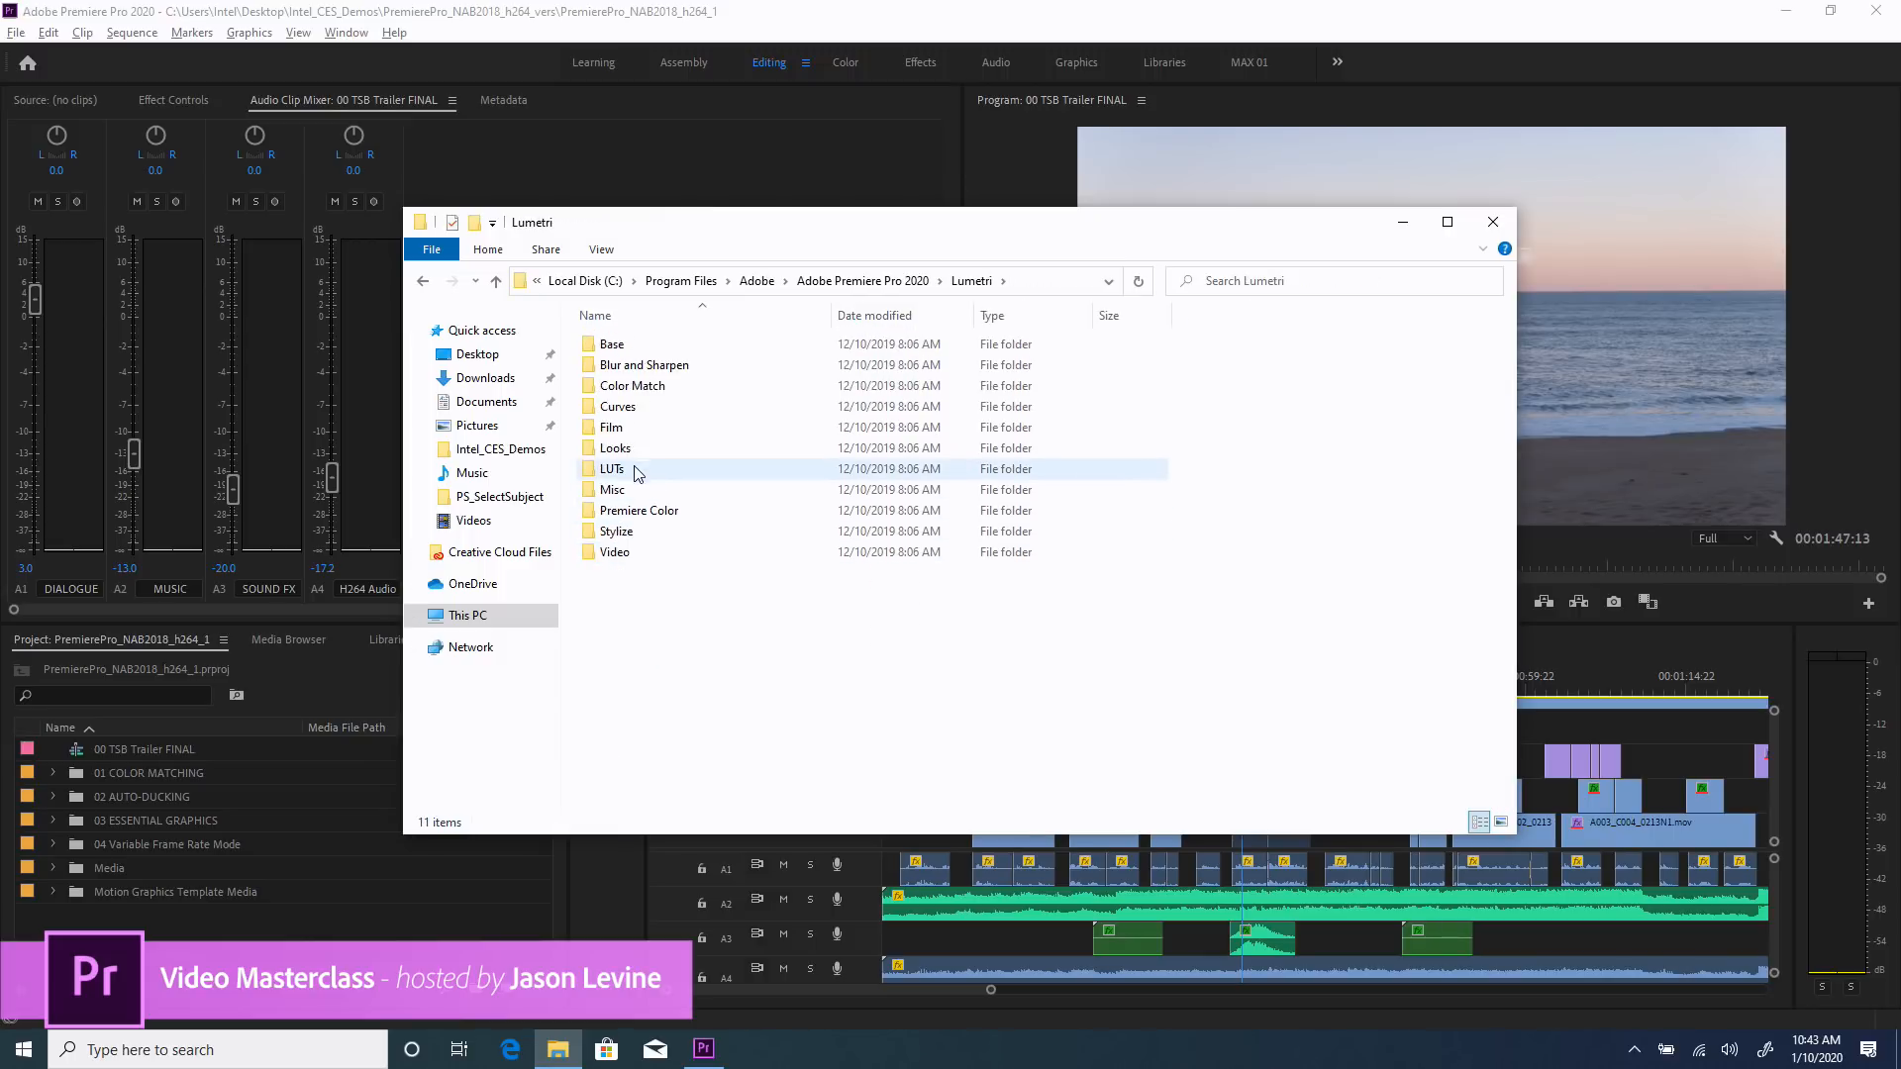
pyautogui.doubleClick(636, 468)
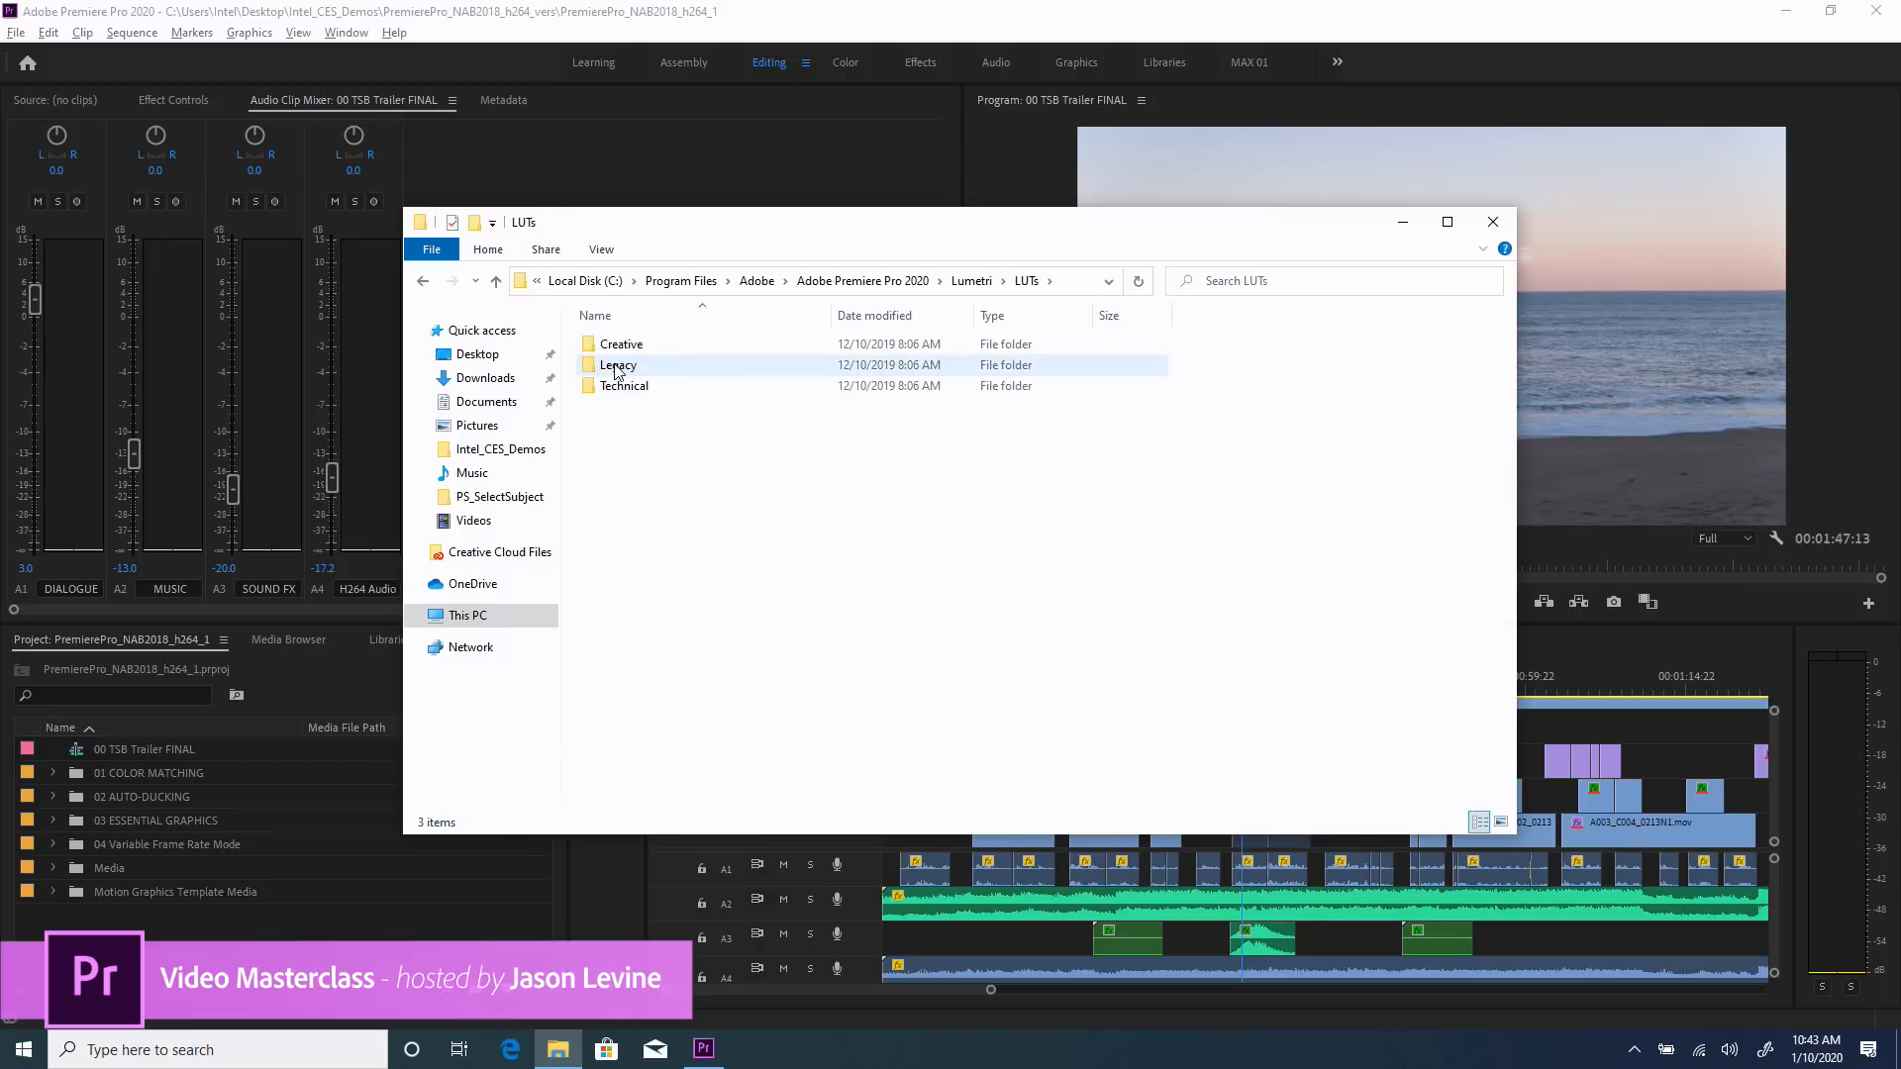
pyautogui.doubleClick(616, 367)
pyautogui.scroll(-3, 764, 524)
pyautogui.scroll(-5, 764, 525)
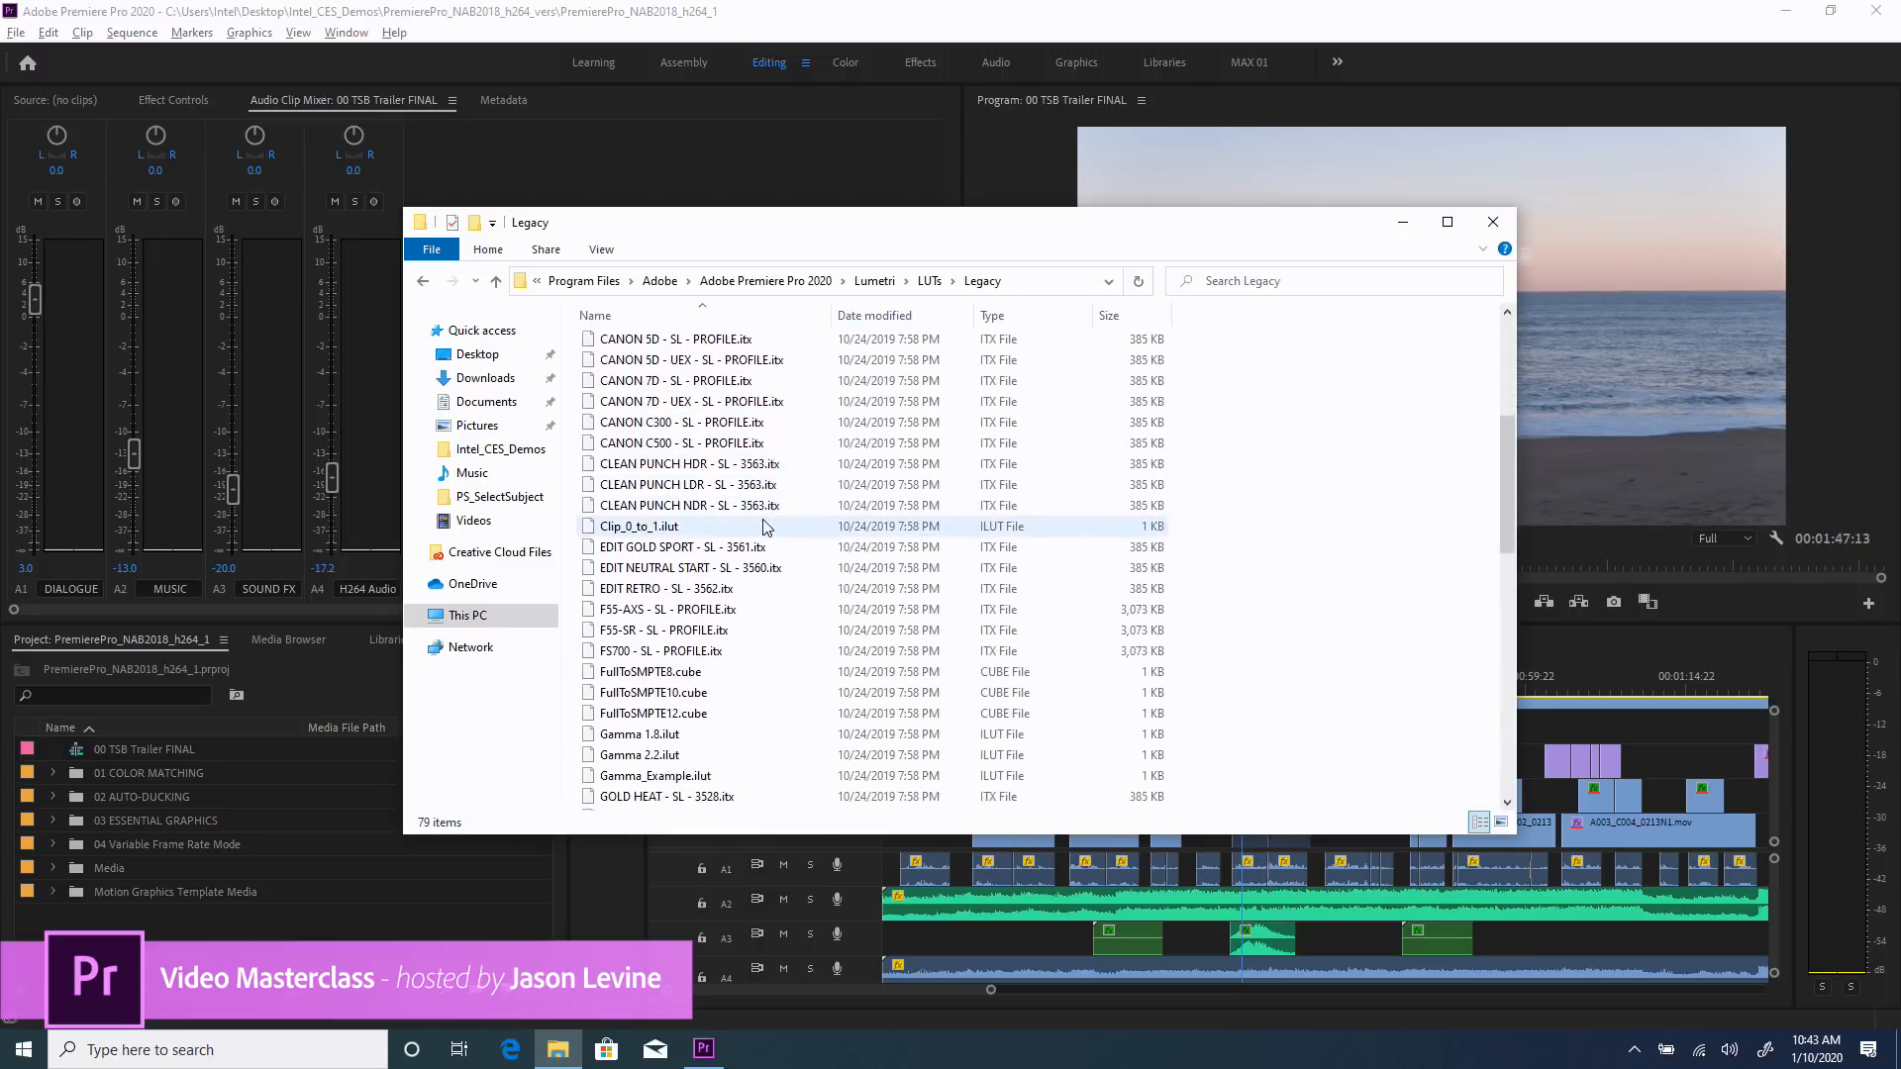
pyautogui.scroll(-3, 764, 525)
pyautogui.scroll(6, 764, 524)
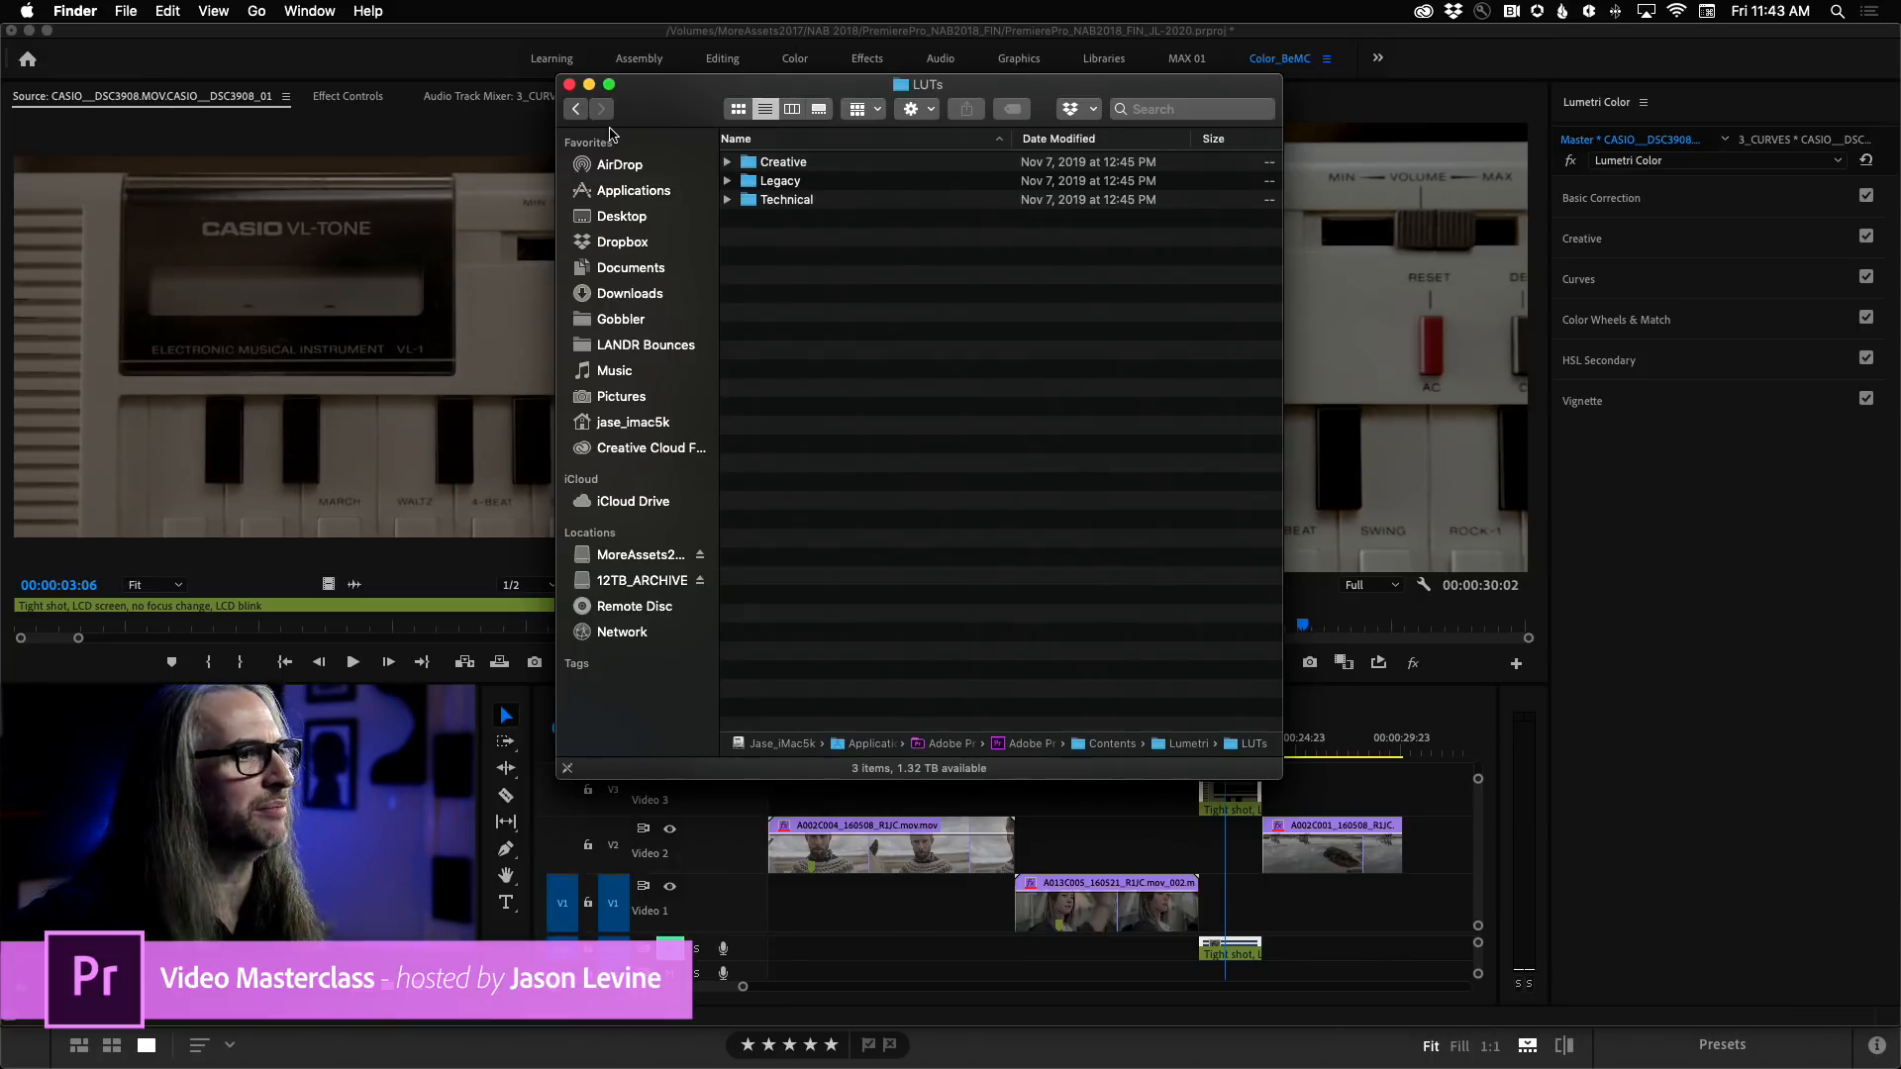
# Return to Premiere Pro, expand the Basic Correction controls and open the 1_BASIC sequence.
pyautogui.click(1640, 755)
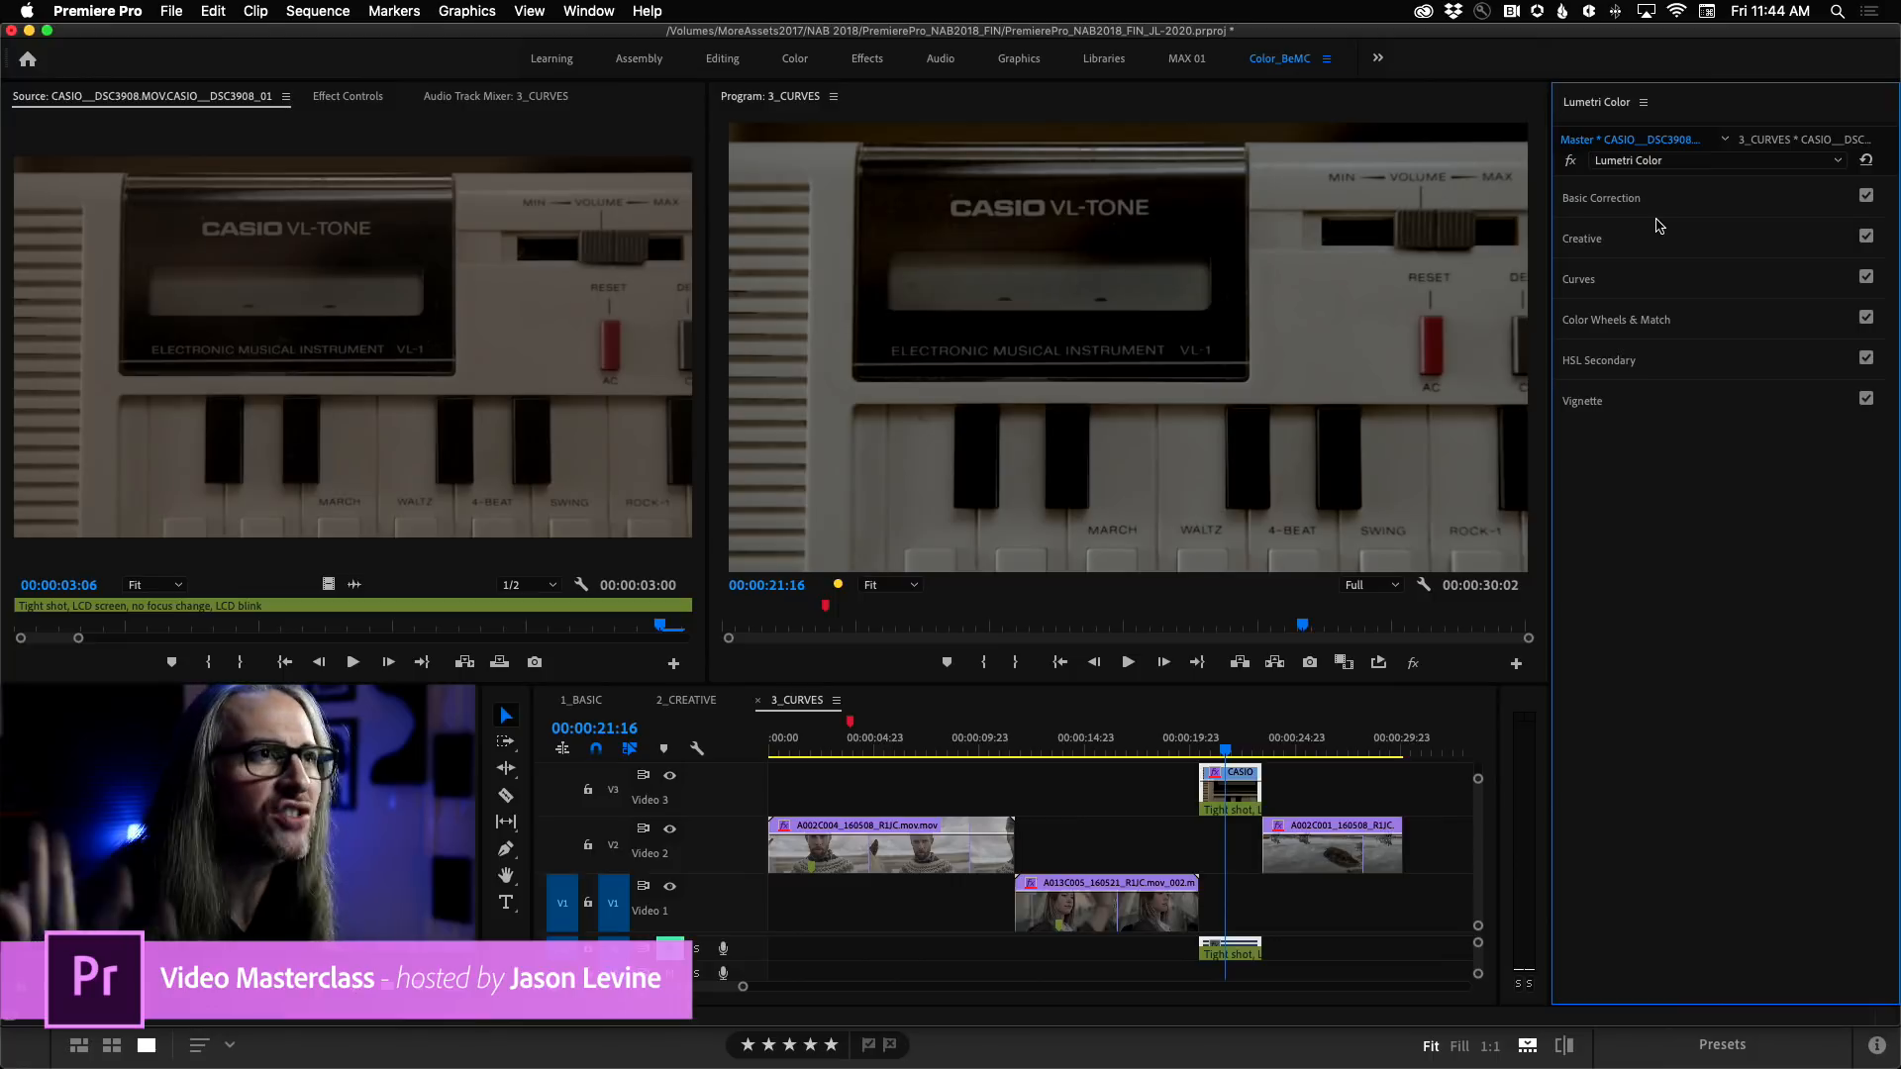
pyautogui.click(1723, 196)
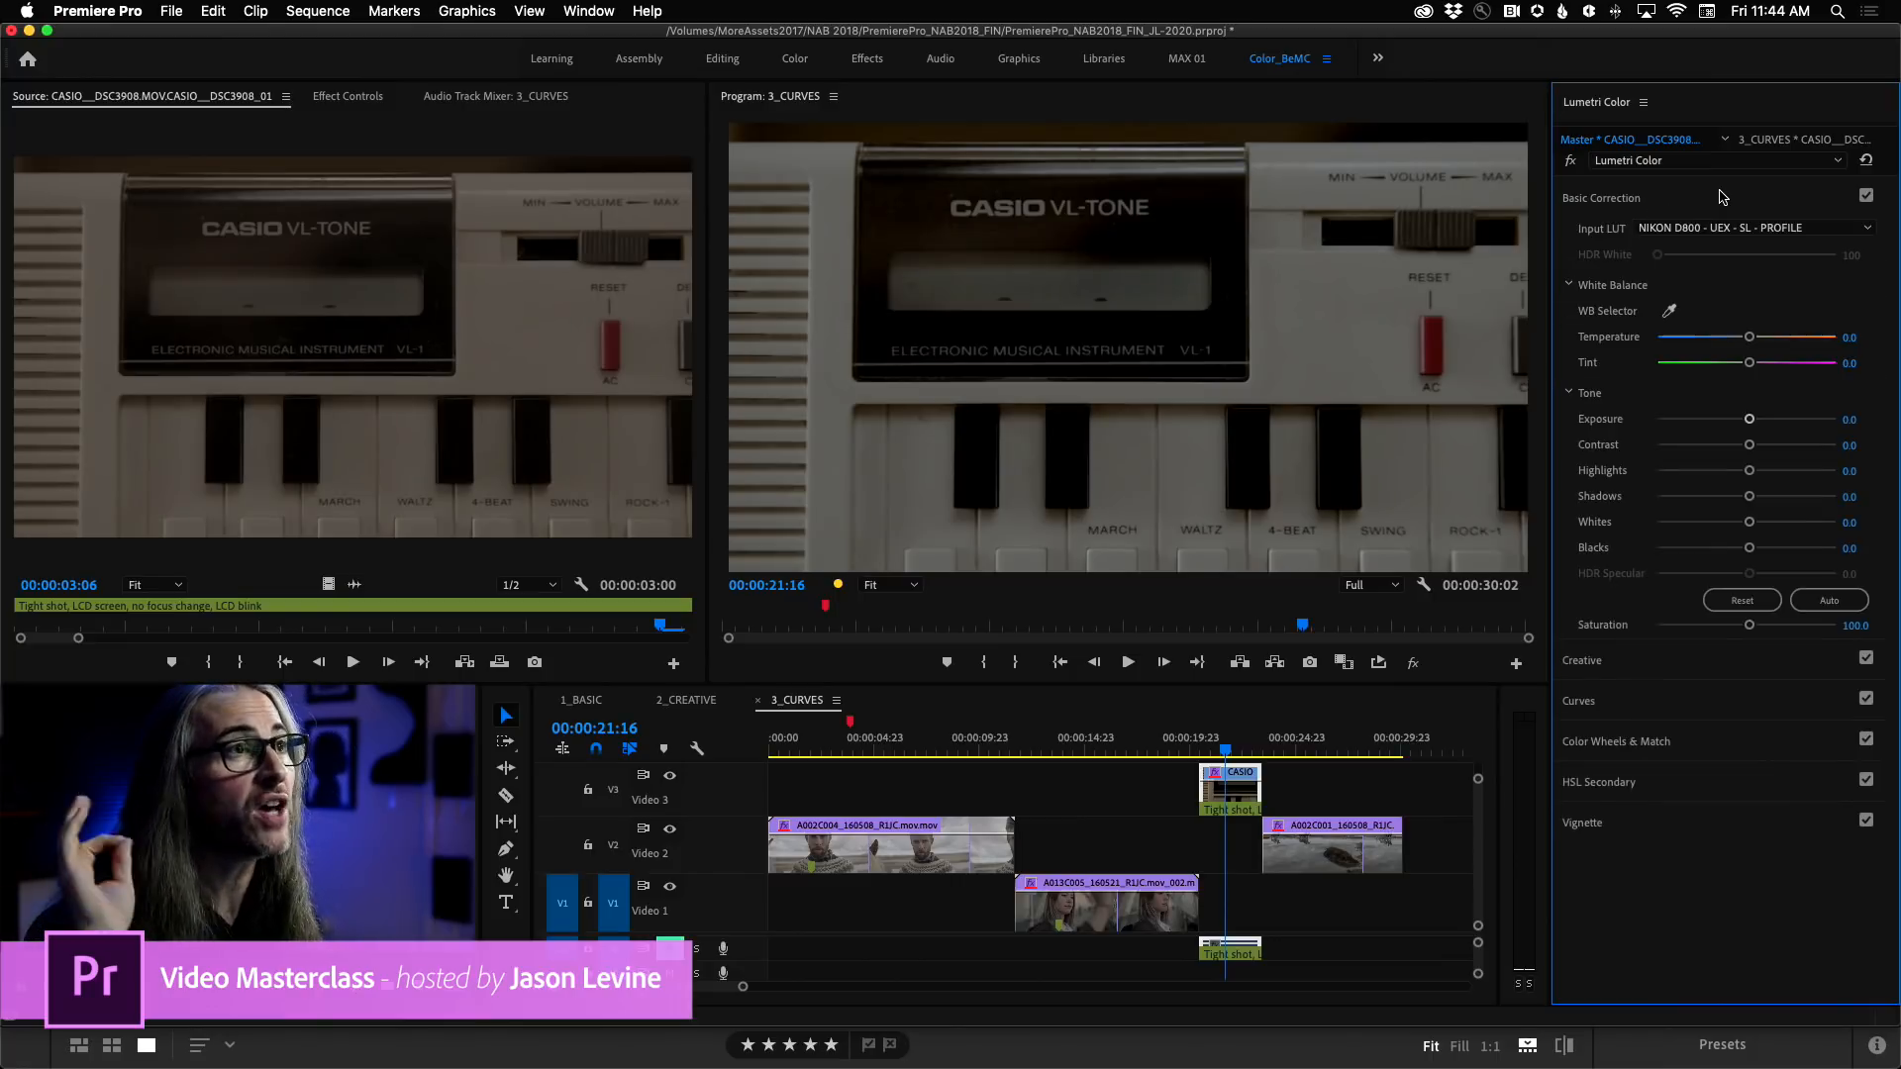
pyautogui.click(579, 703)
pyautogui.click(579, 703)
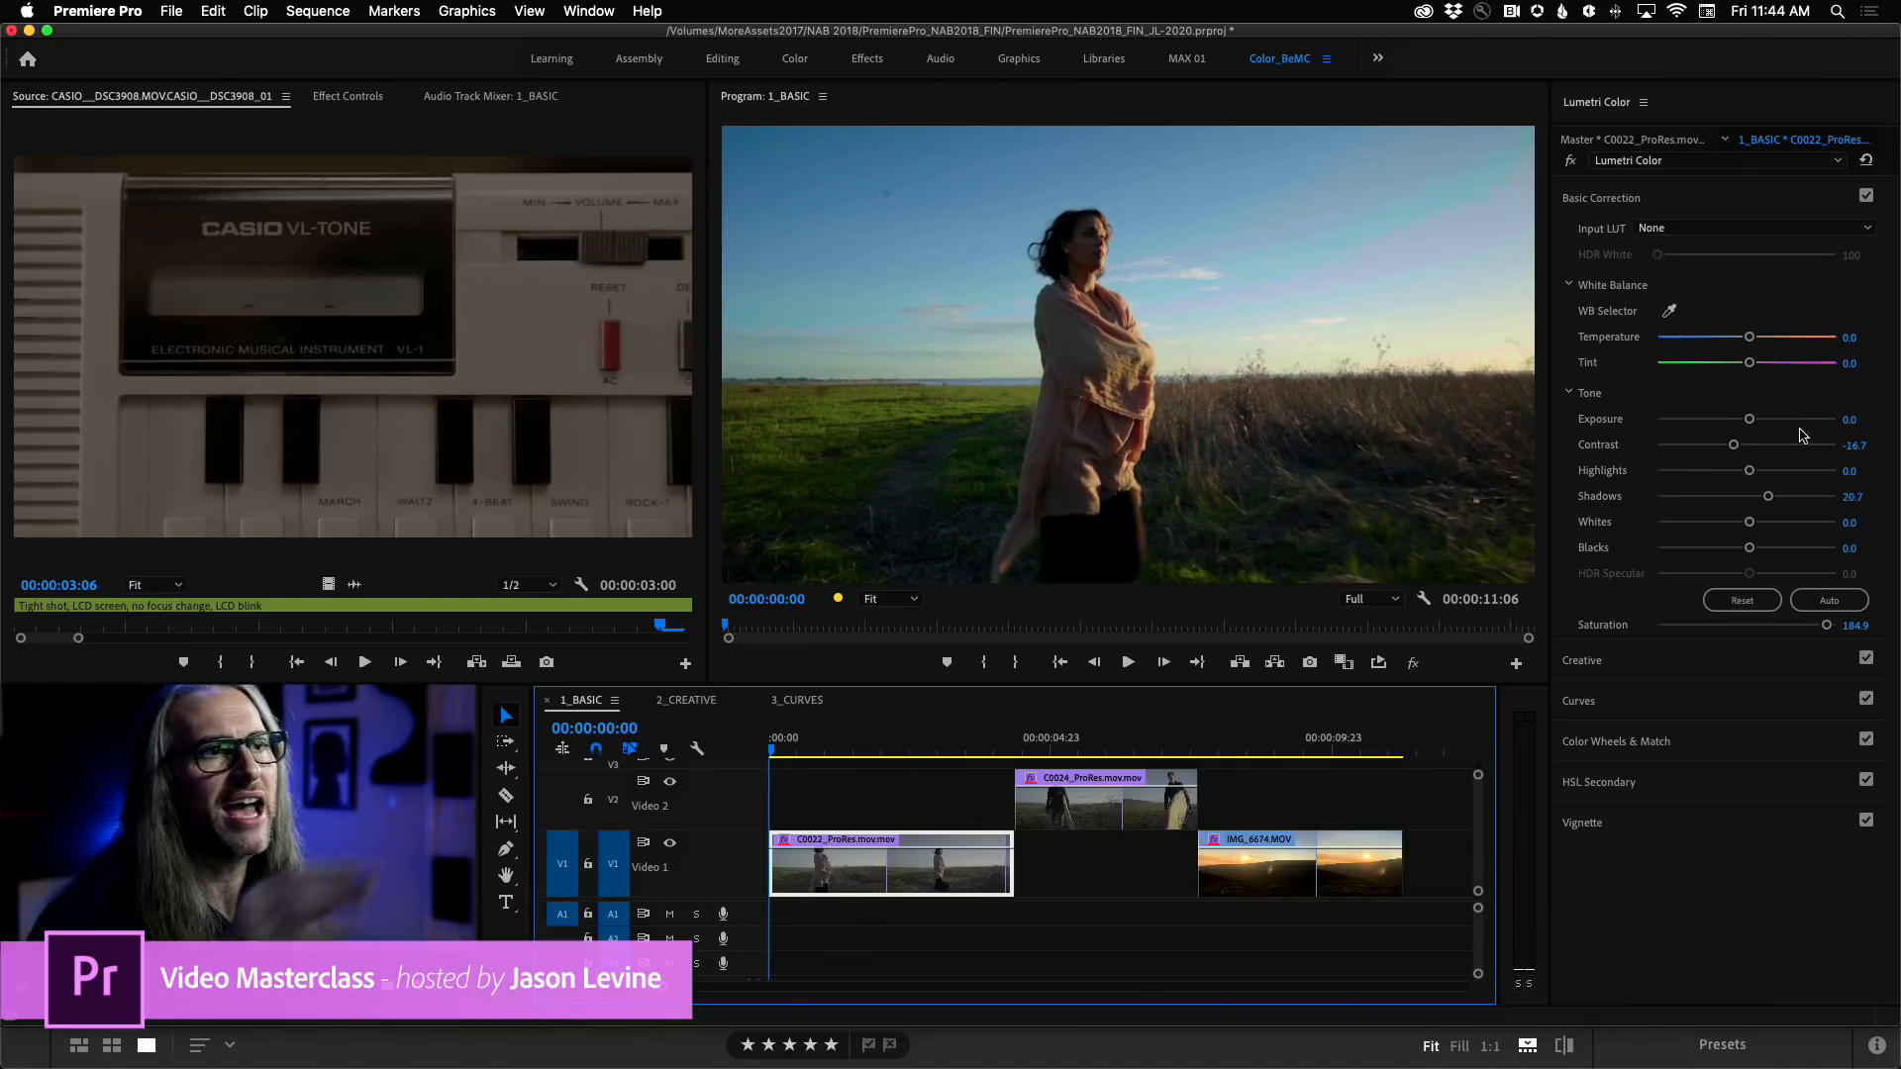
# Reset the C0022_ProRes clip's Contrast and Shadows to 0 and Saturation to 100, and compare the image with the effect bypassed.
pyautogui.doubleClick(1734, 447)
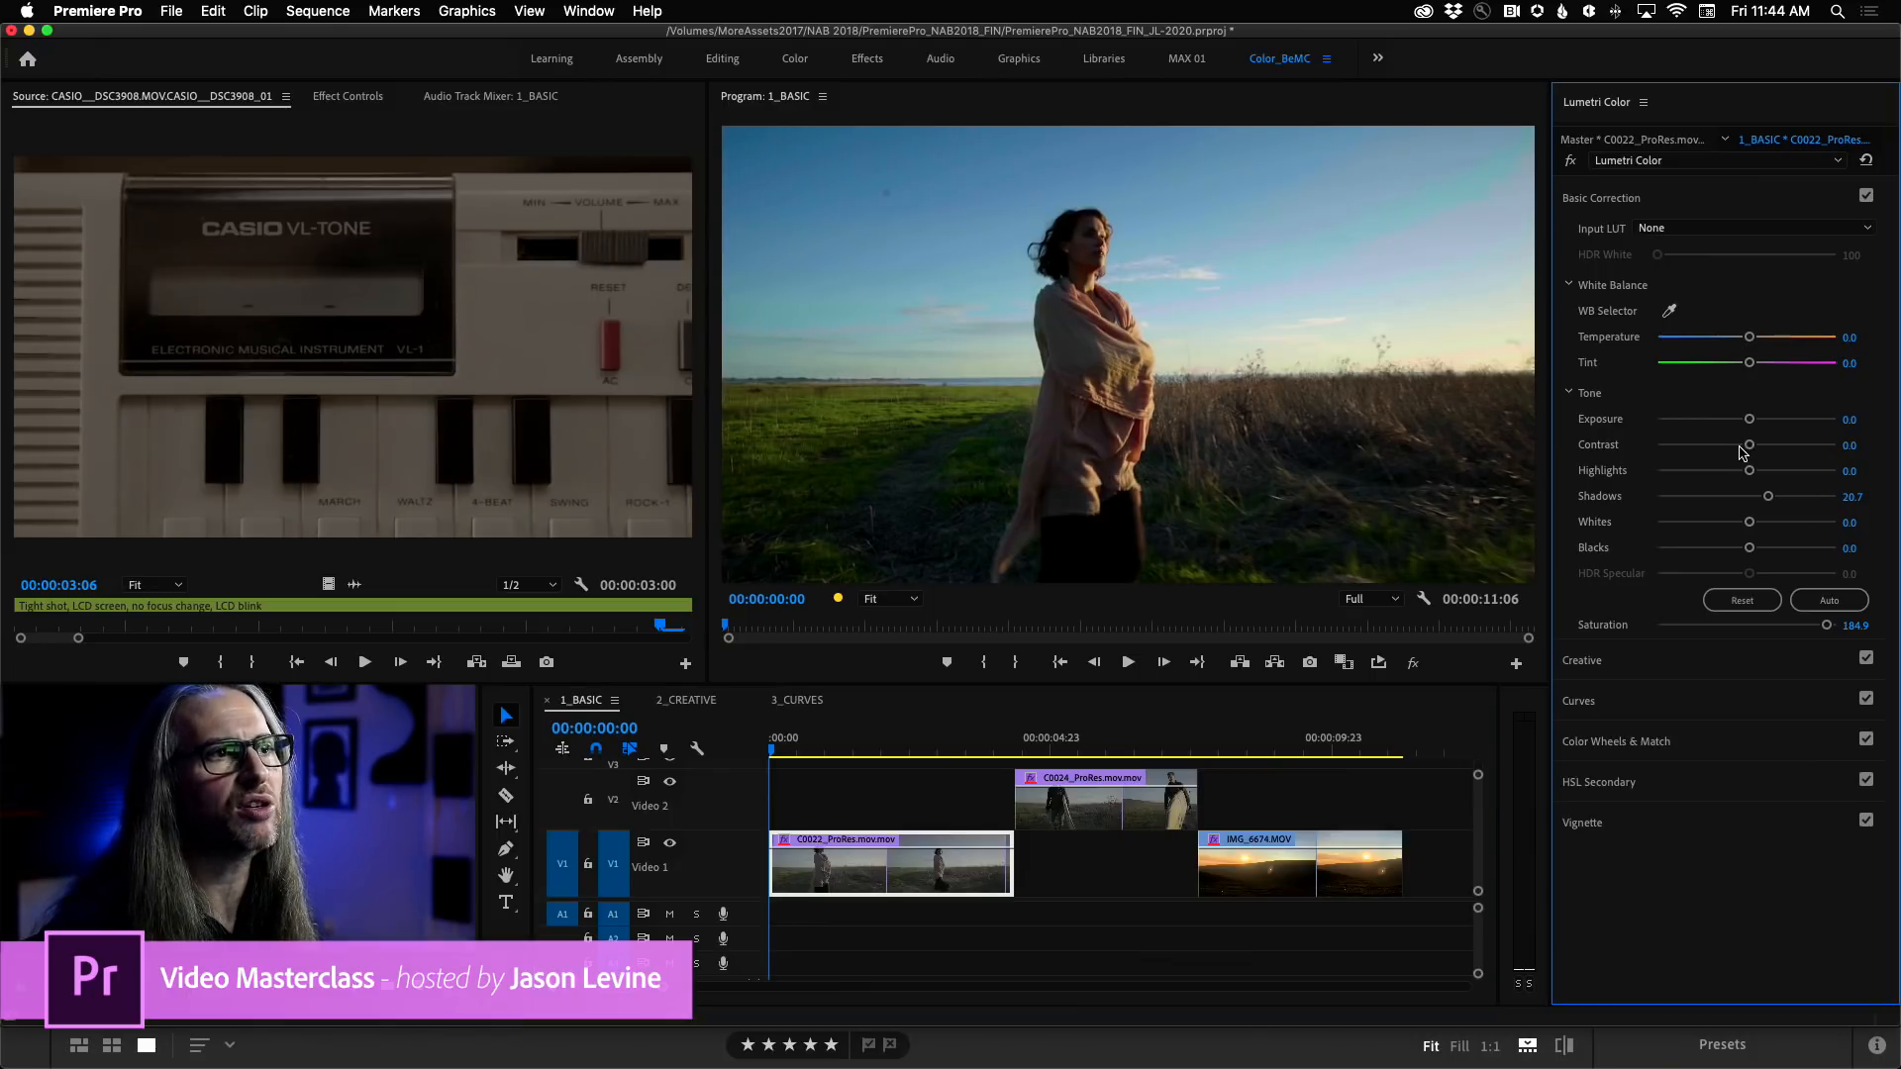
pyautogui.doubleClick(1771, 498)
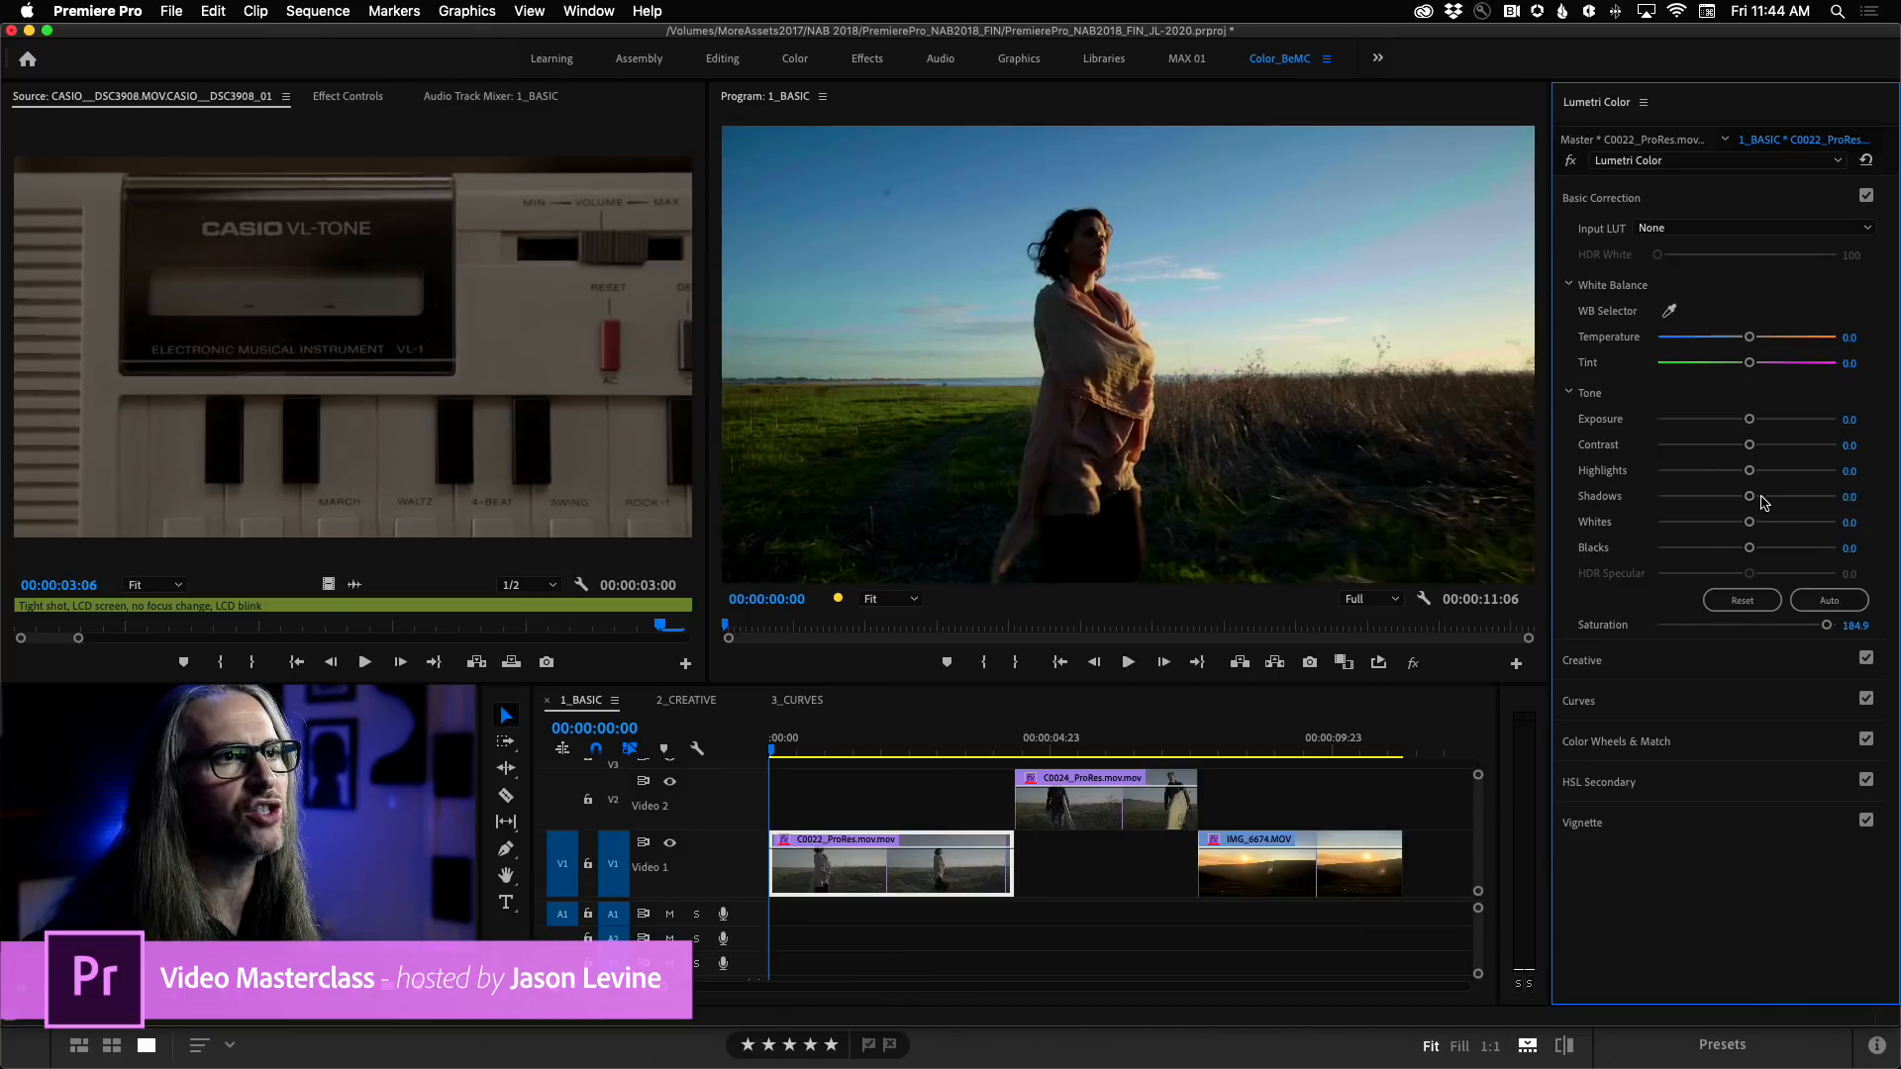
pyautogui.doubleClick(1825, 626)
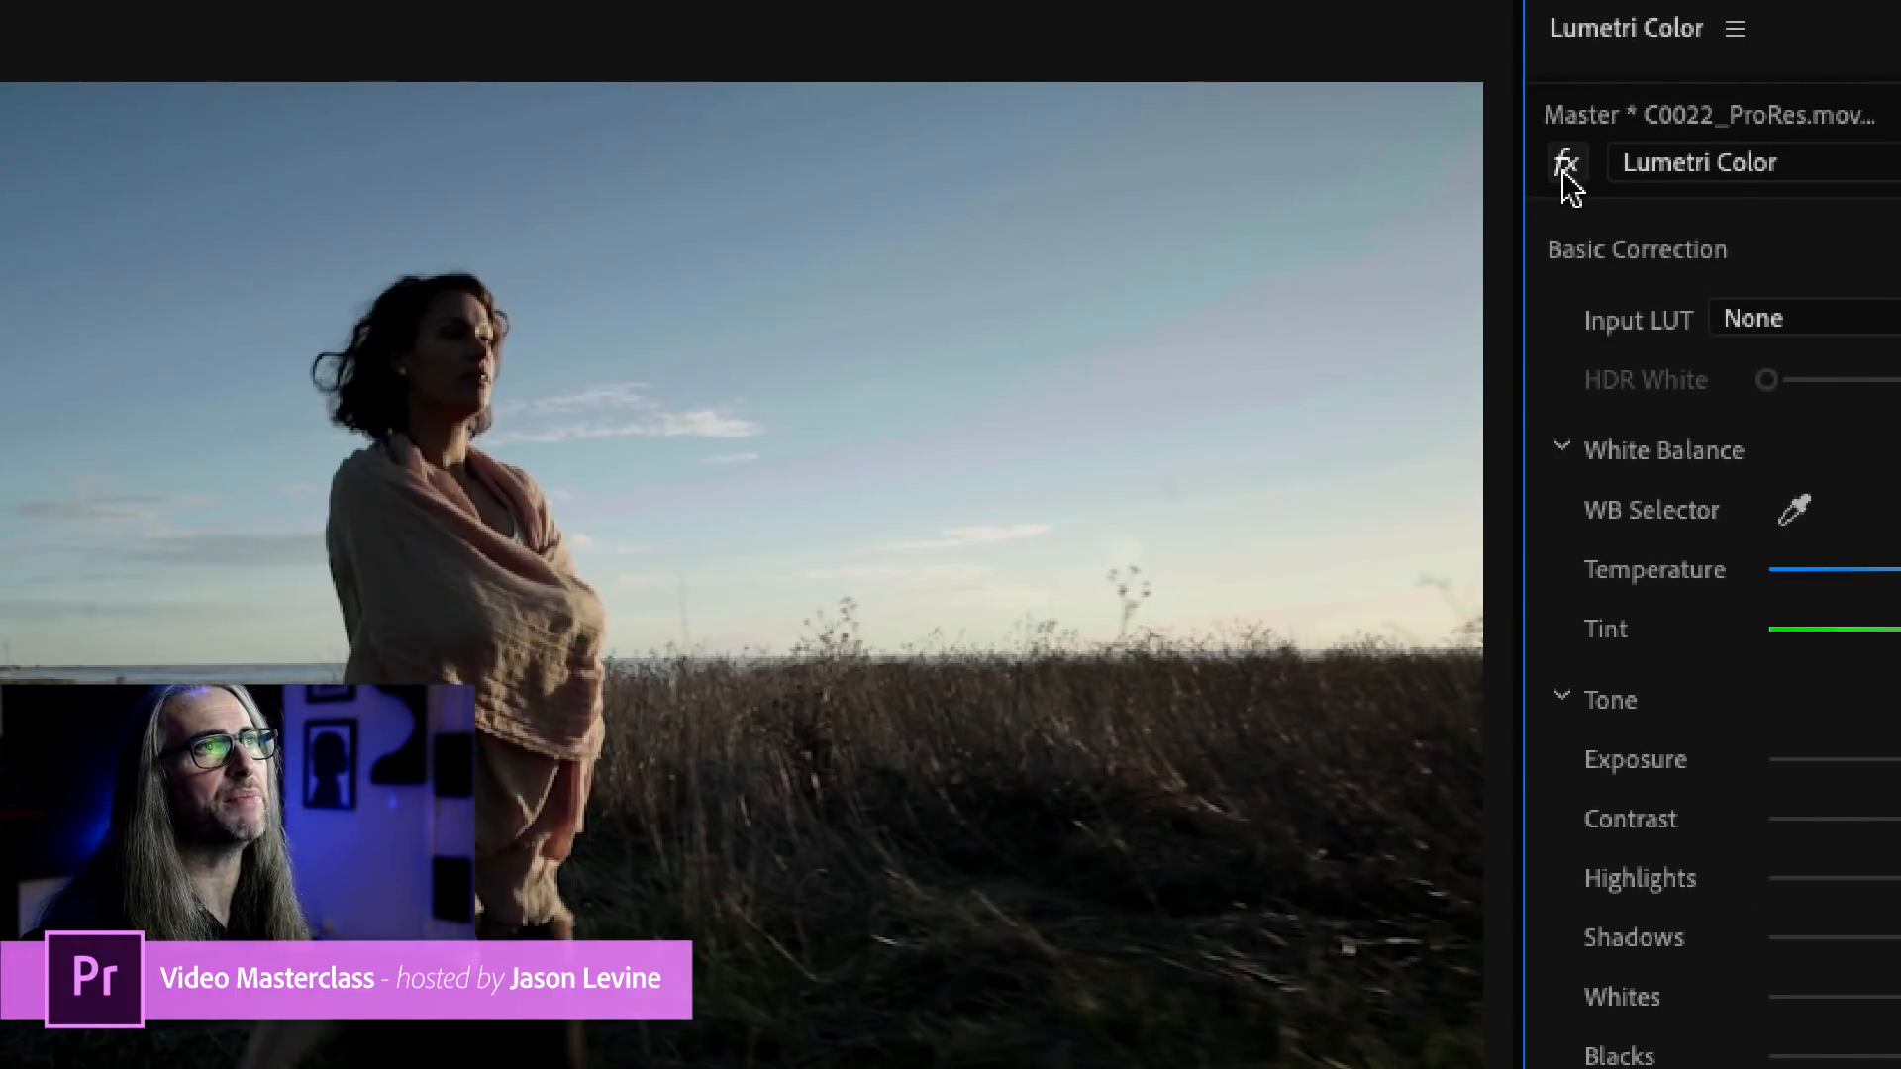
pyautogui.click(1563, 174)
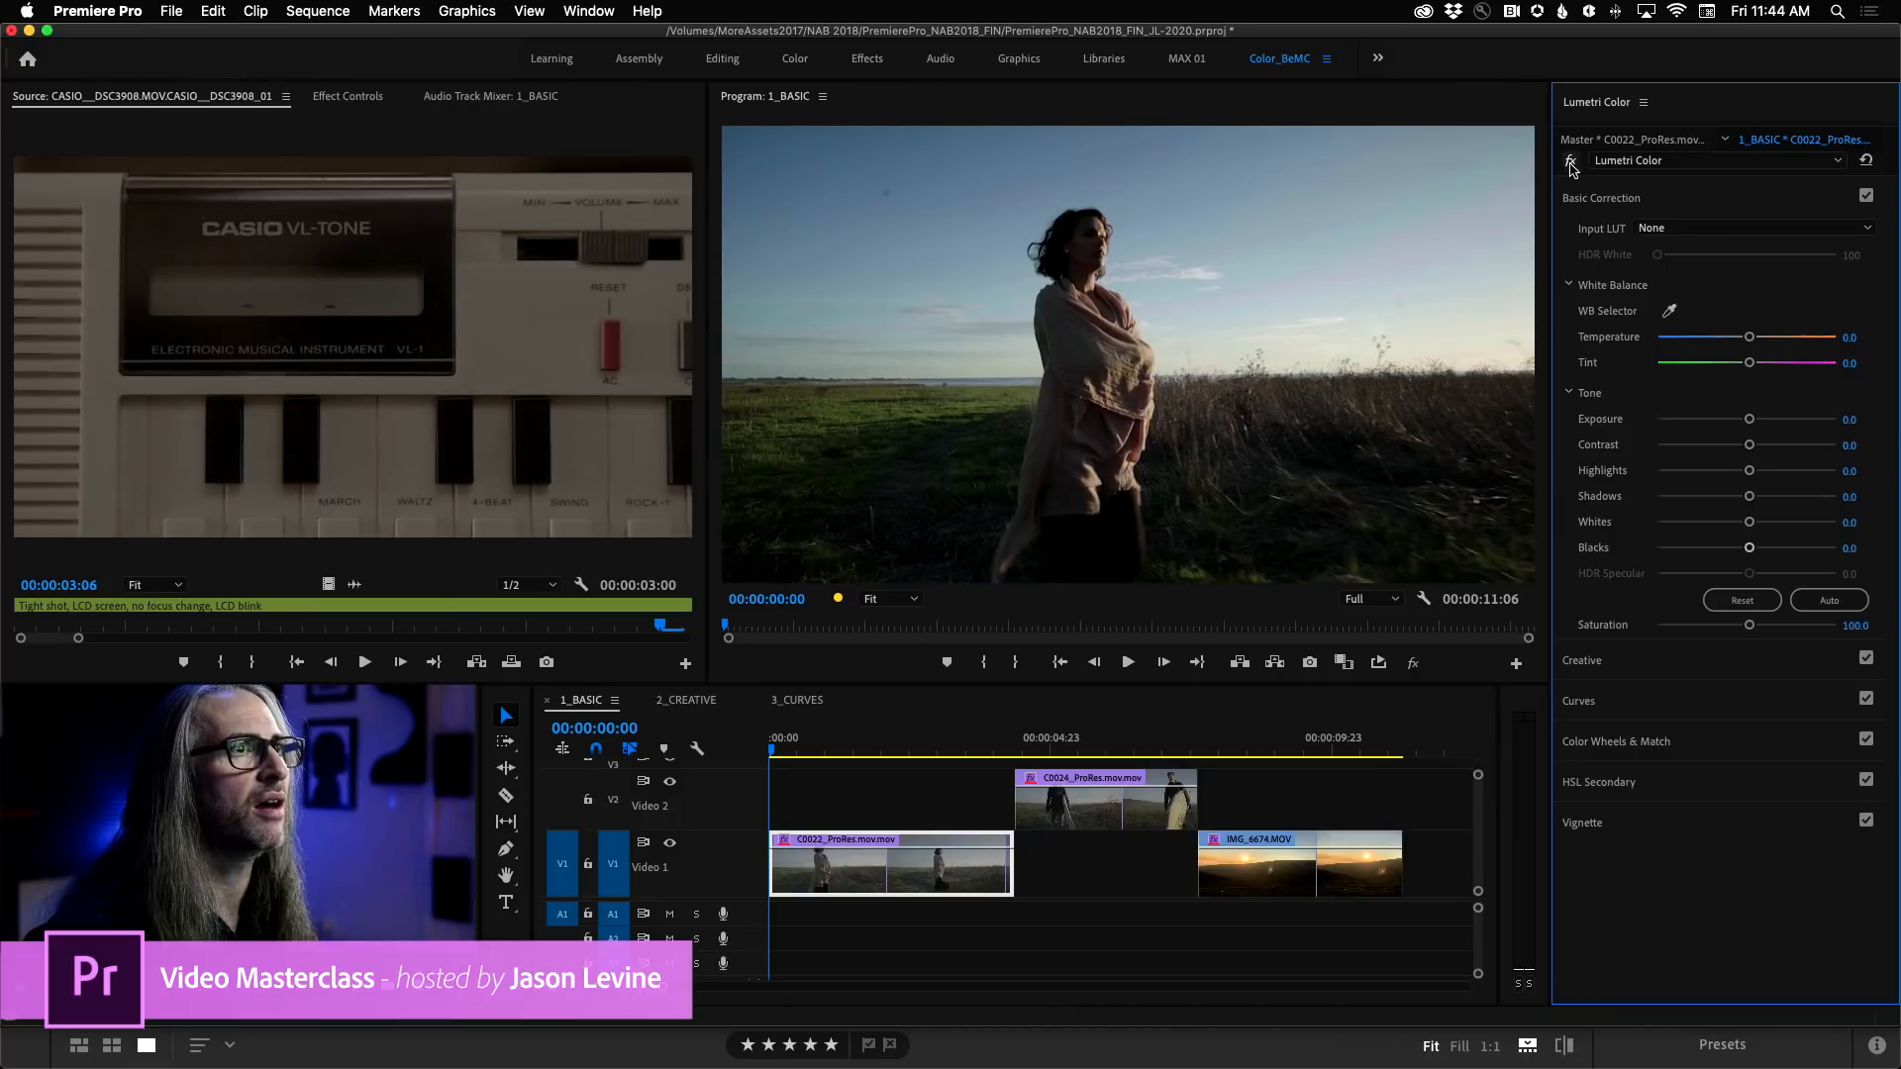
pyautogui.click(1571, 165)
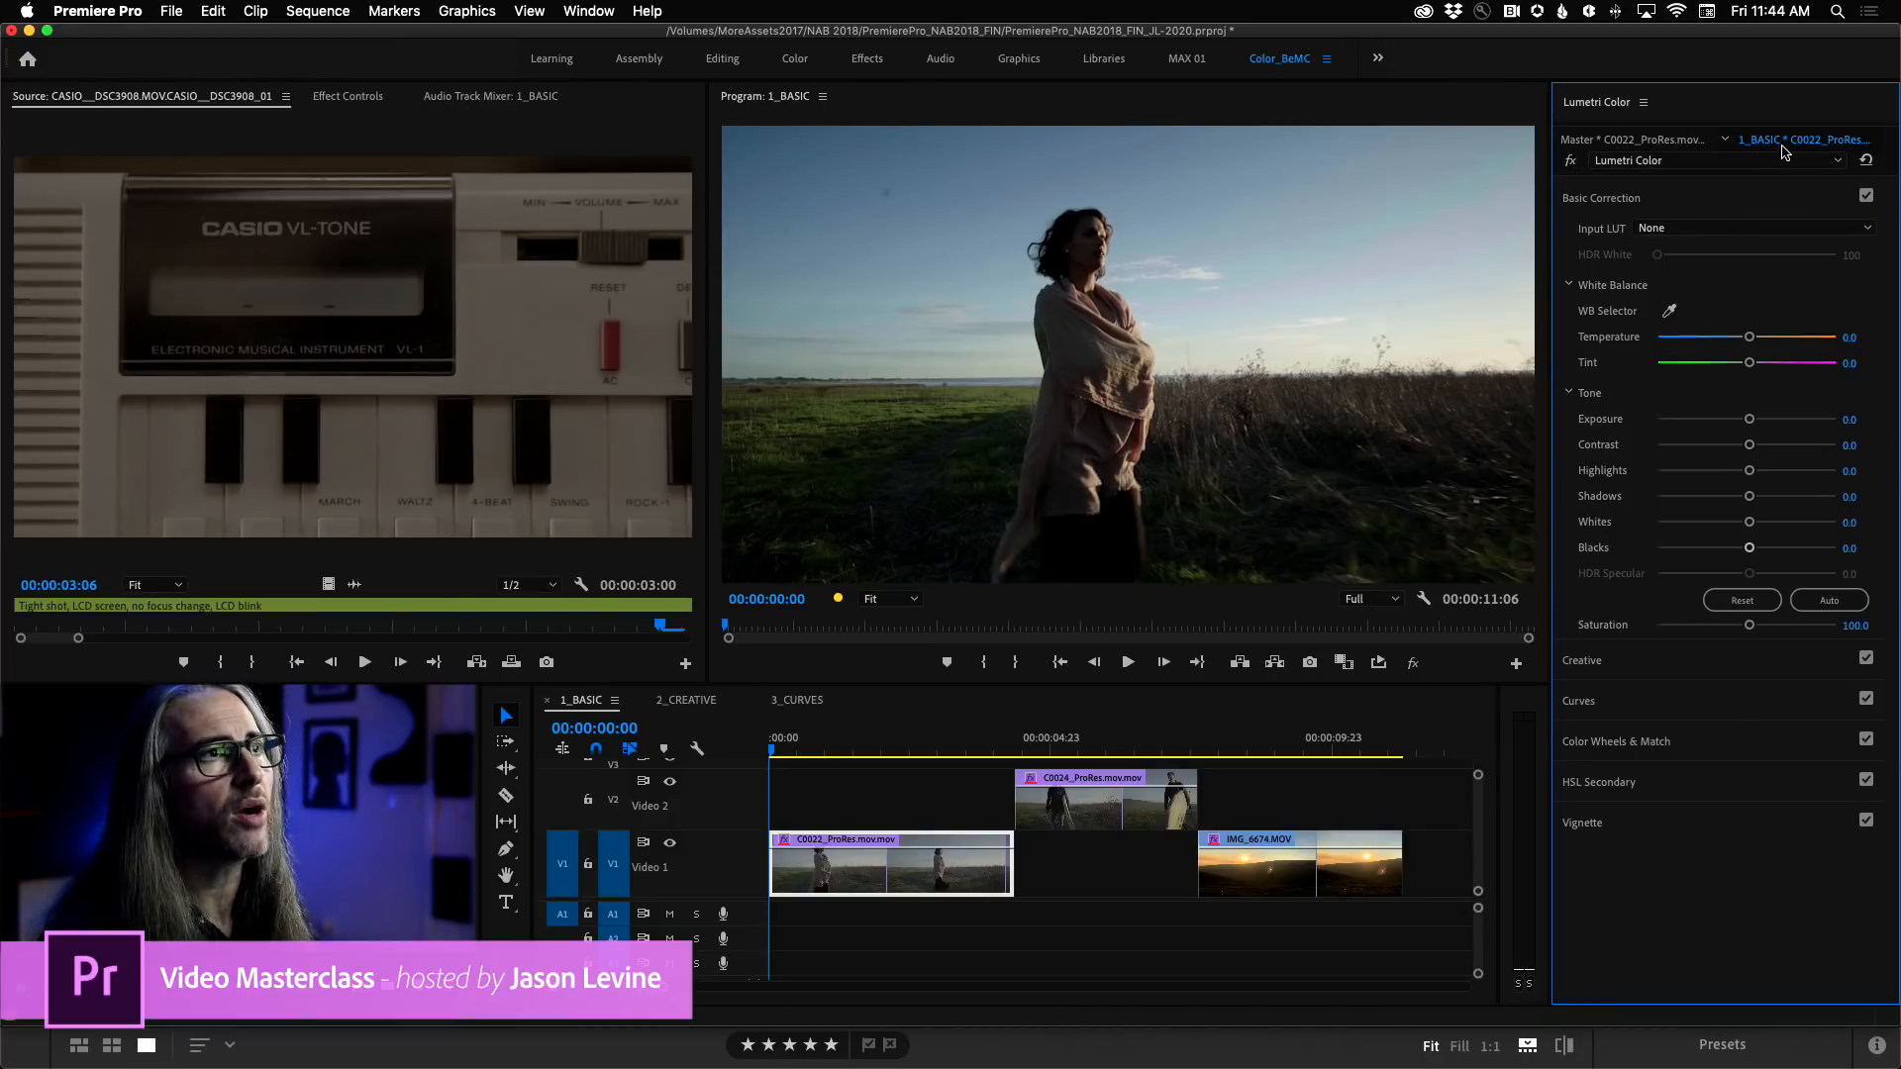
# Check the options for adding Lumetri effects and the C0022_ProRes master clip's settings, returning to the 1_BASIC sequence clip.
pyautogui.click(1833, 161)
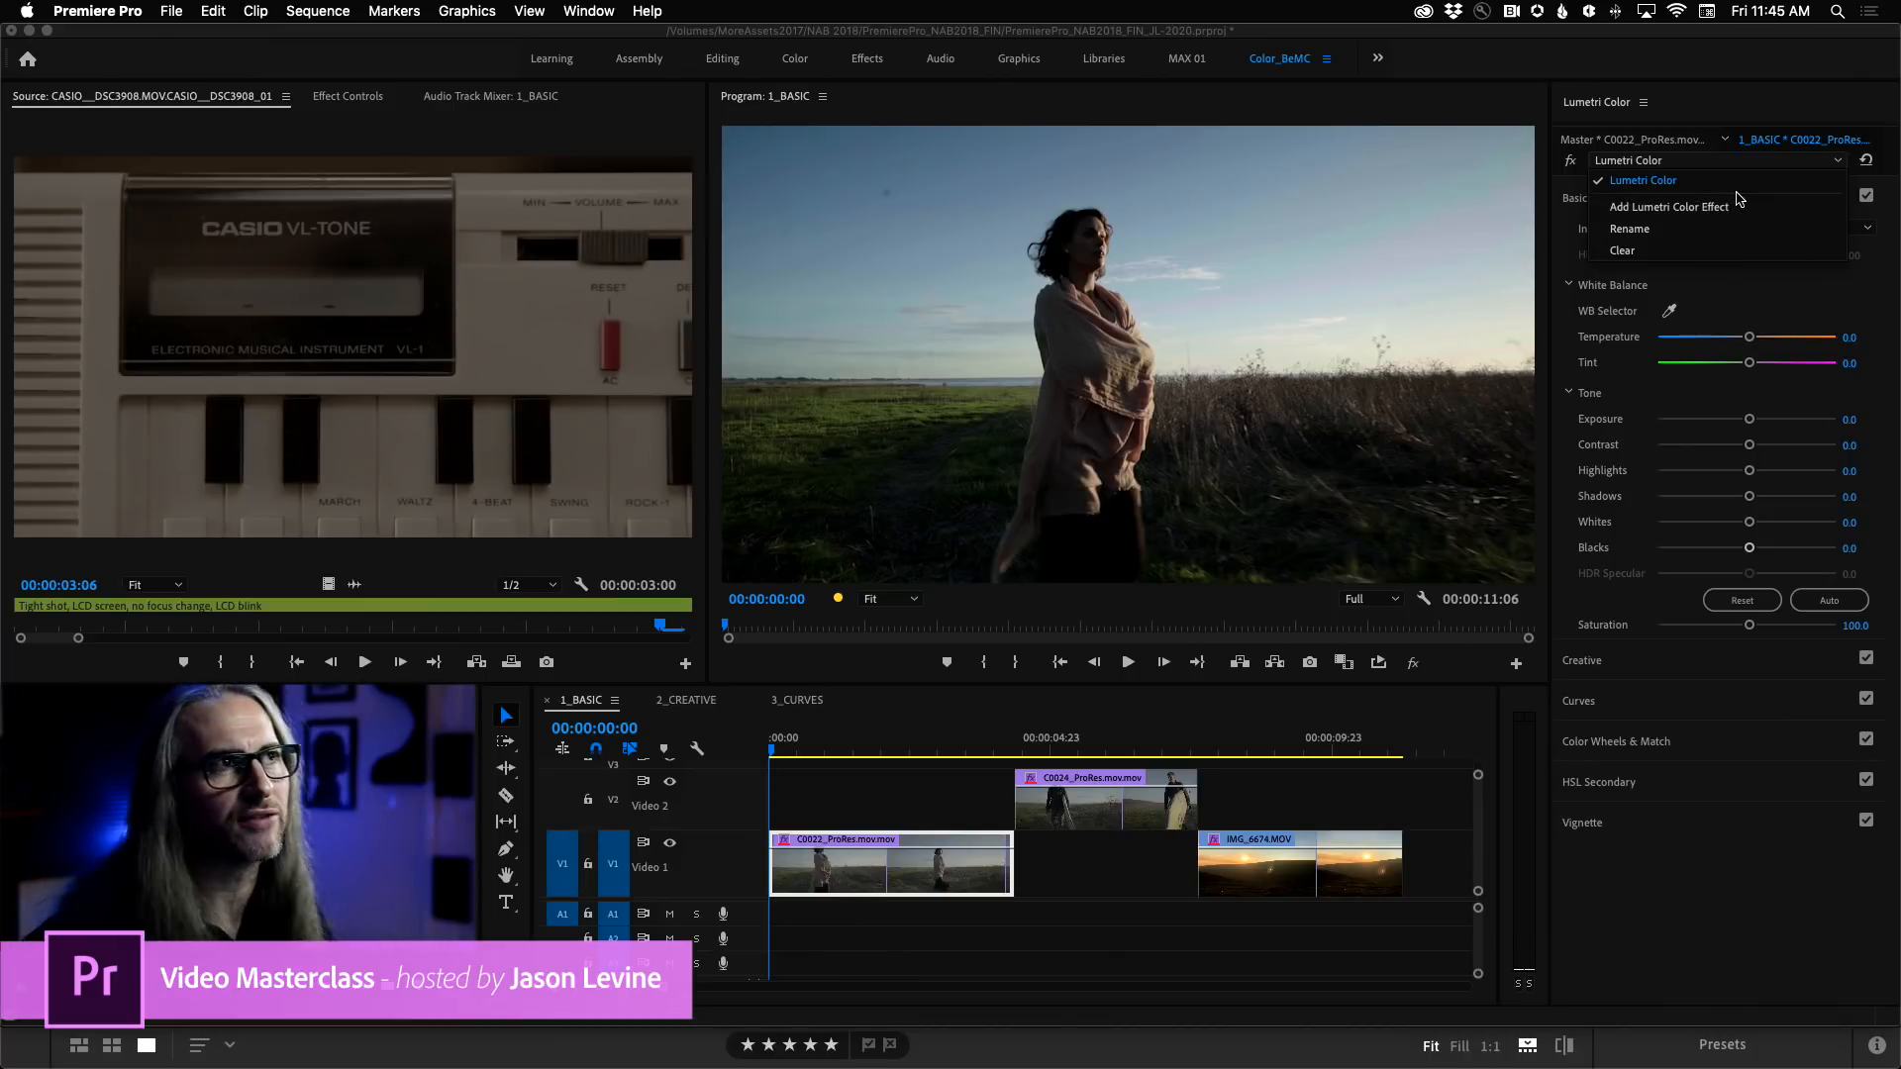
pyautogui.click(1891, 191)
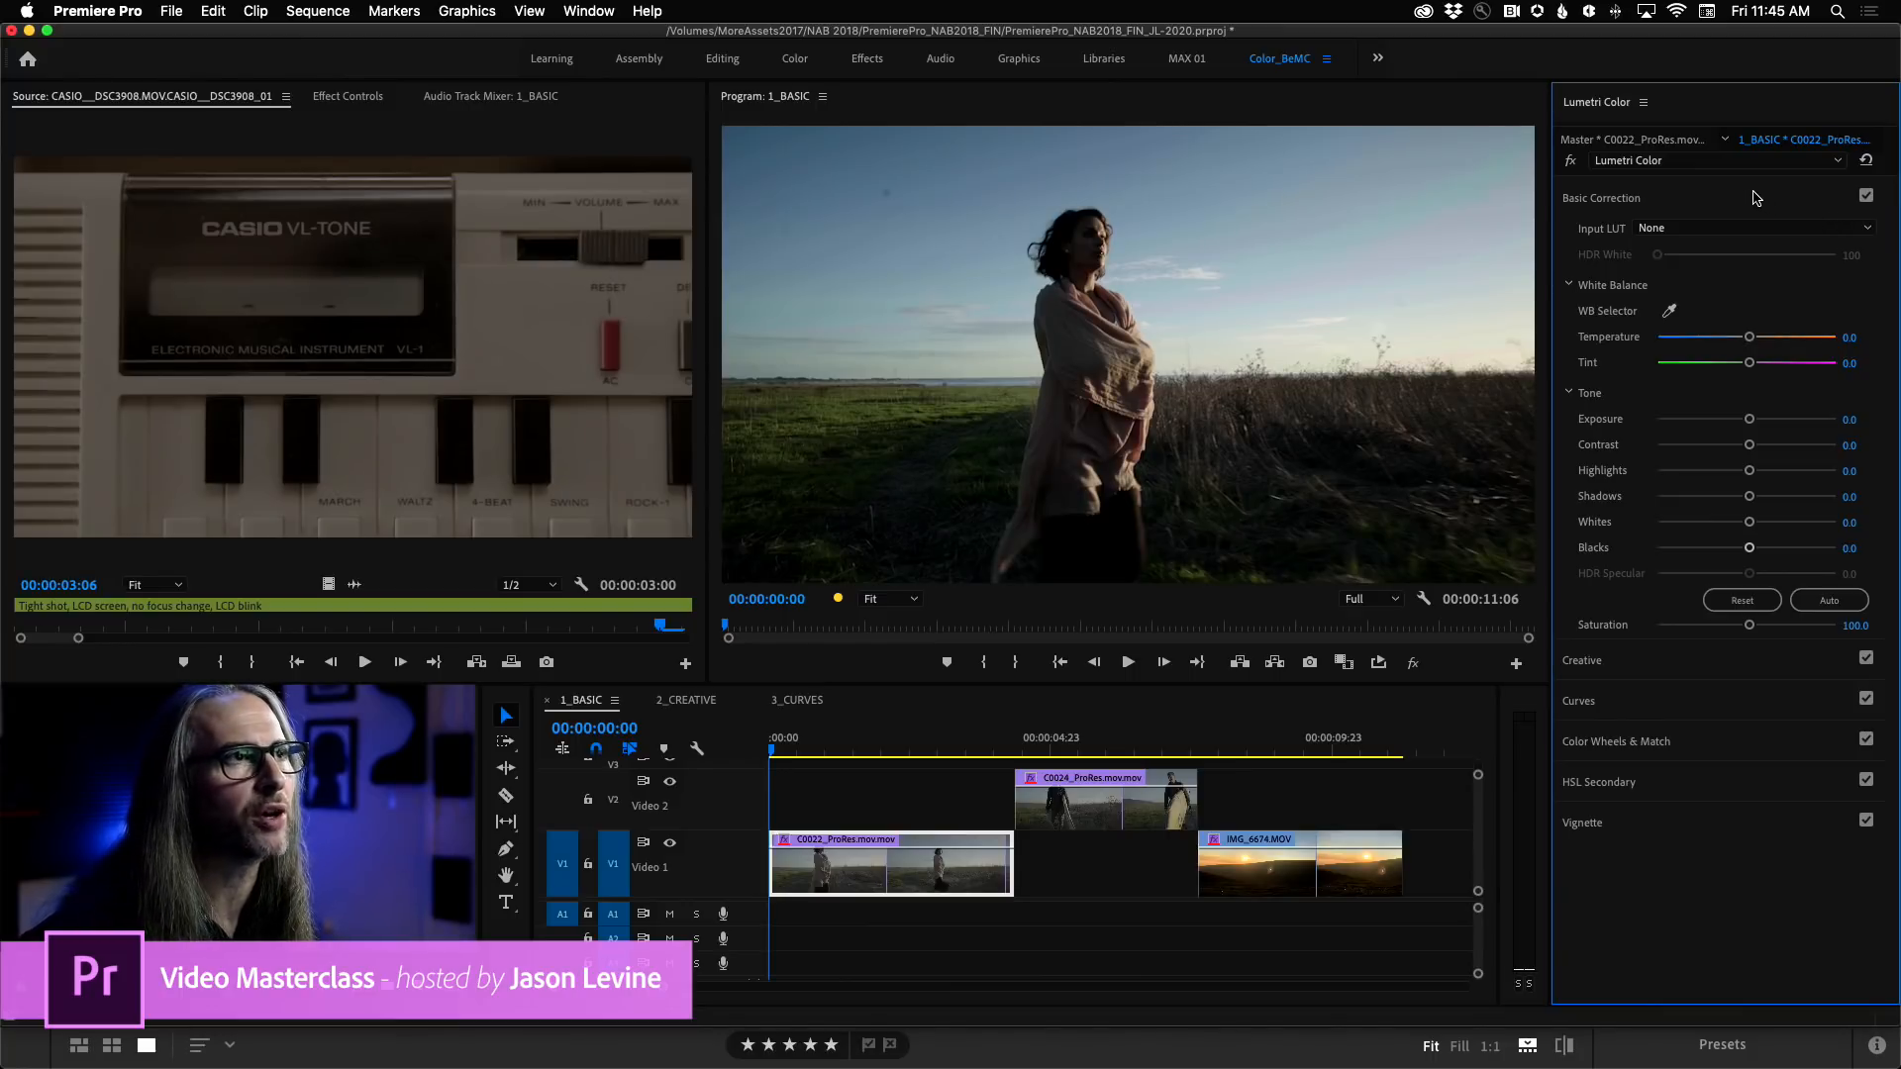
pyautogui.click(1650, 142)
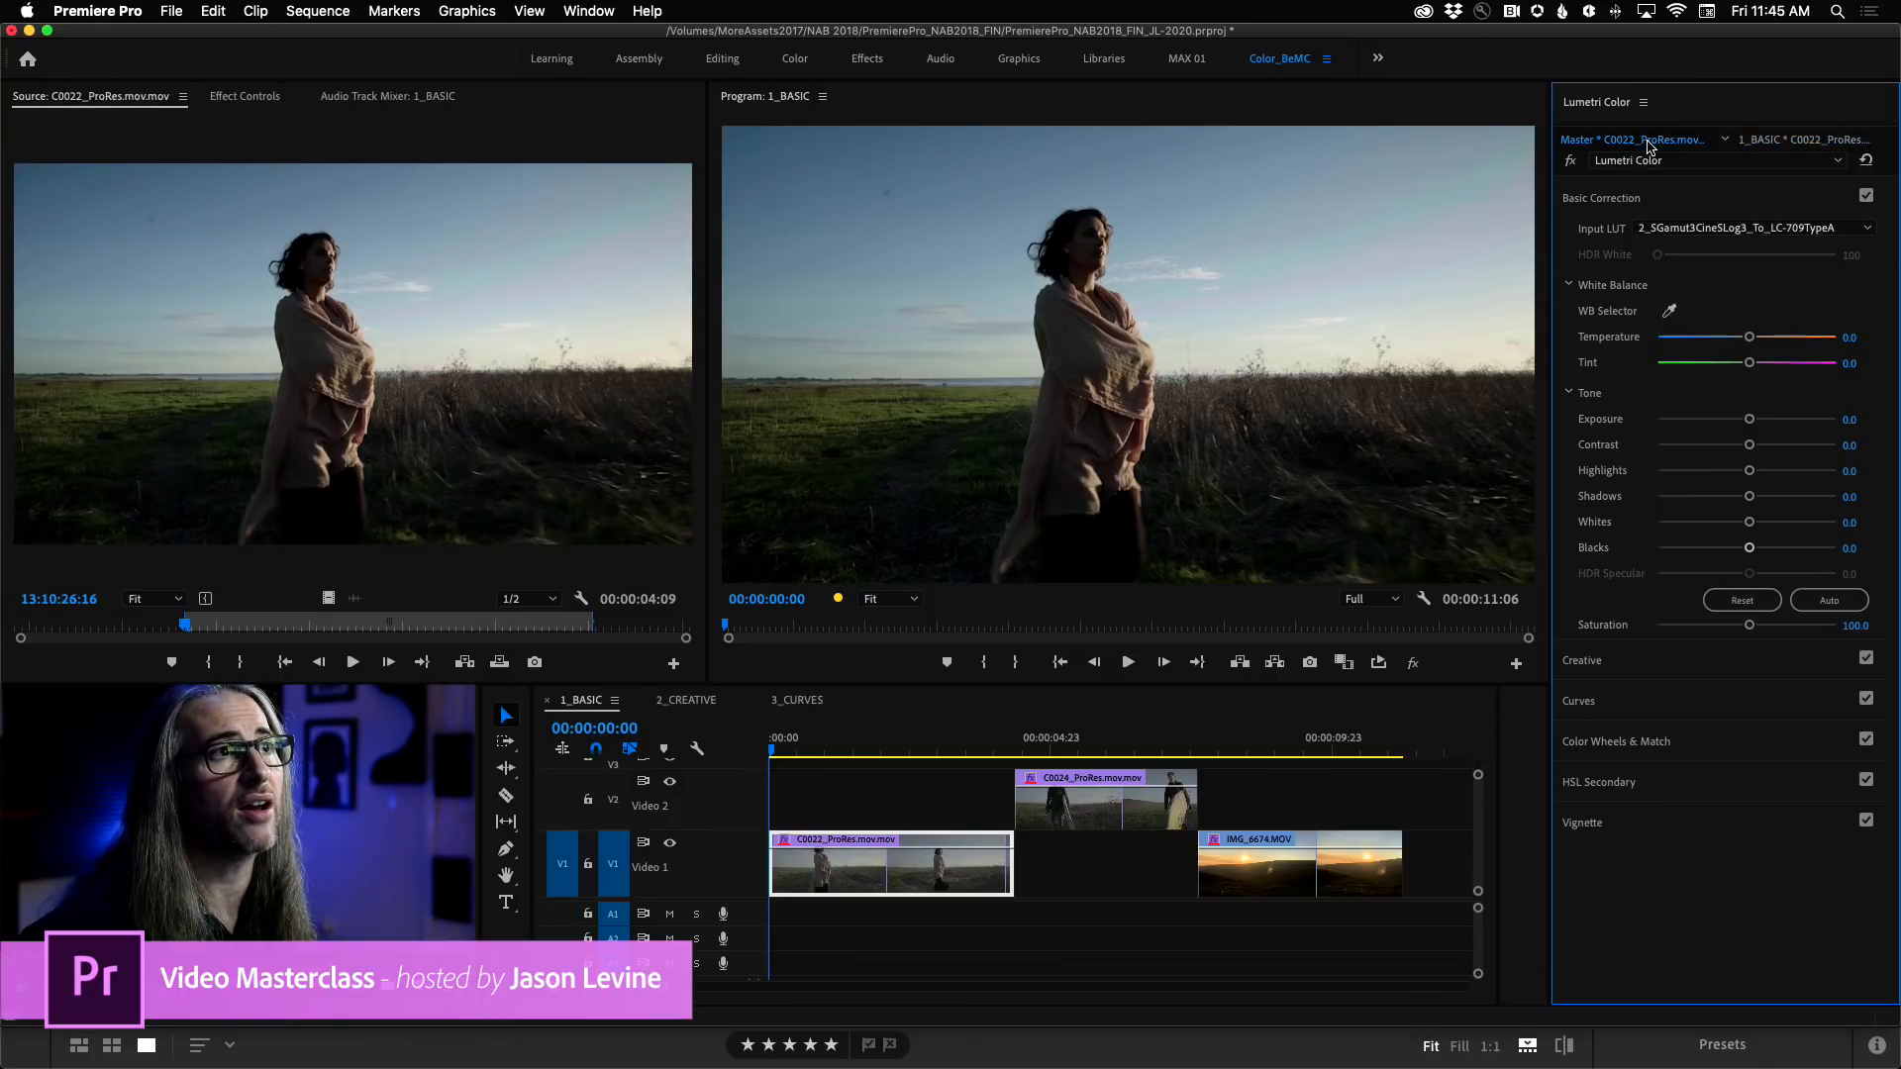
pyautogui.click(1782, 142)
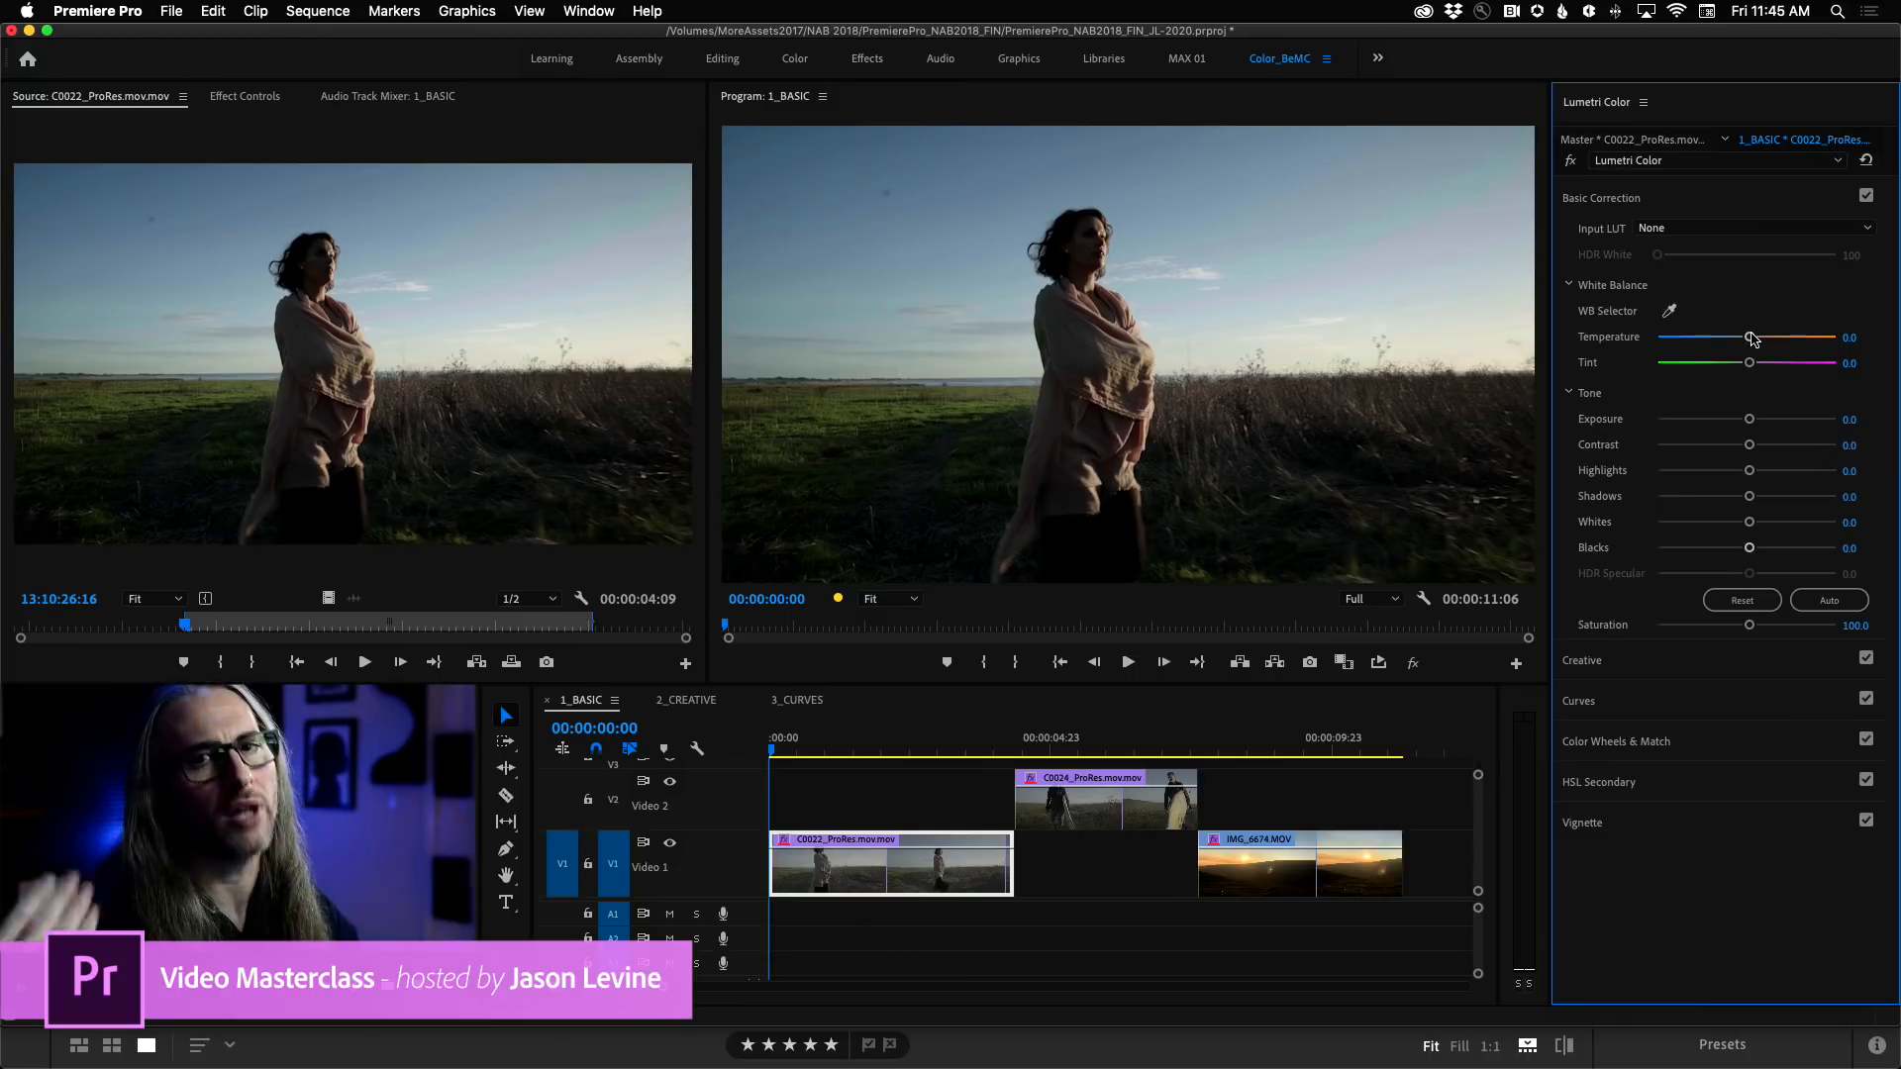
# Try warming the C0022_ProRes sequence clip to a Temperature of about 40 and reset it to the default.
pyautogui.moveTo(1752, 341)
pyautogui.mouseDown()
pyautogui.moveTo(1703, 341)
pyautogui.moveTo(1804, 338)
pyautogui.moveTo(1723, 339)
pyautogui.moveTo(1784, 342)
pyautogui.mouseUp()
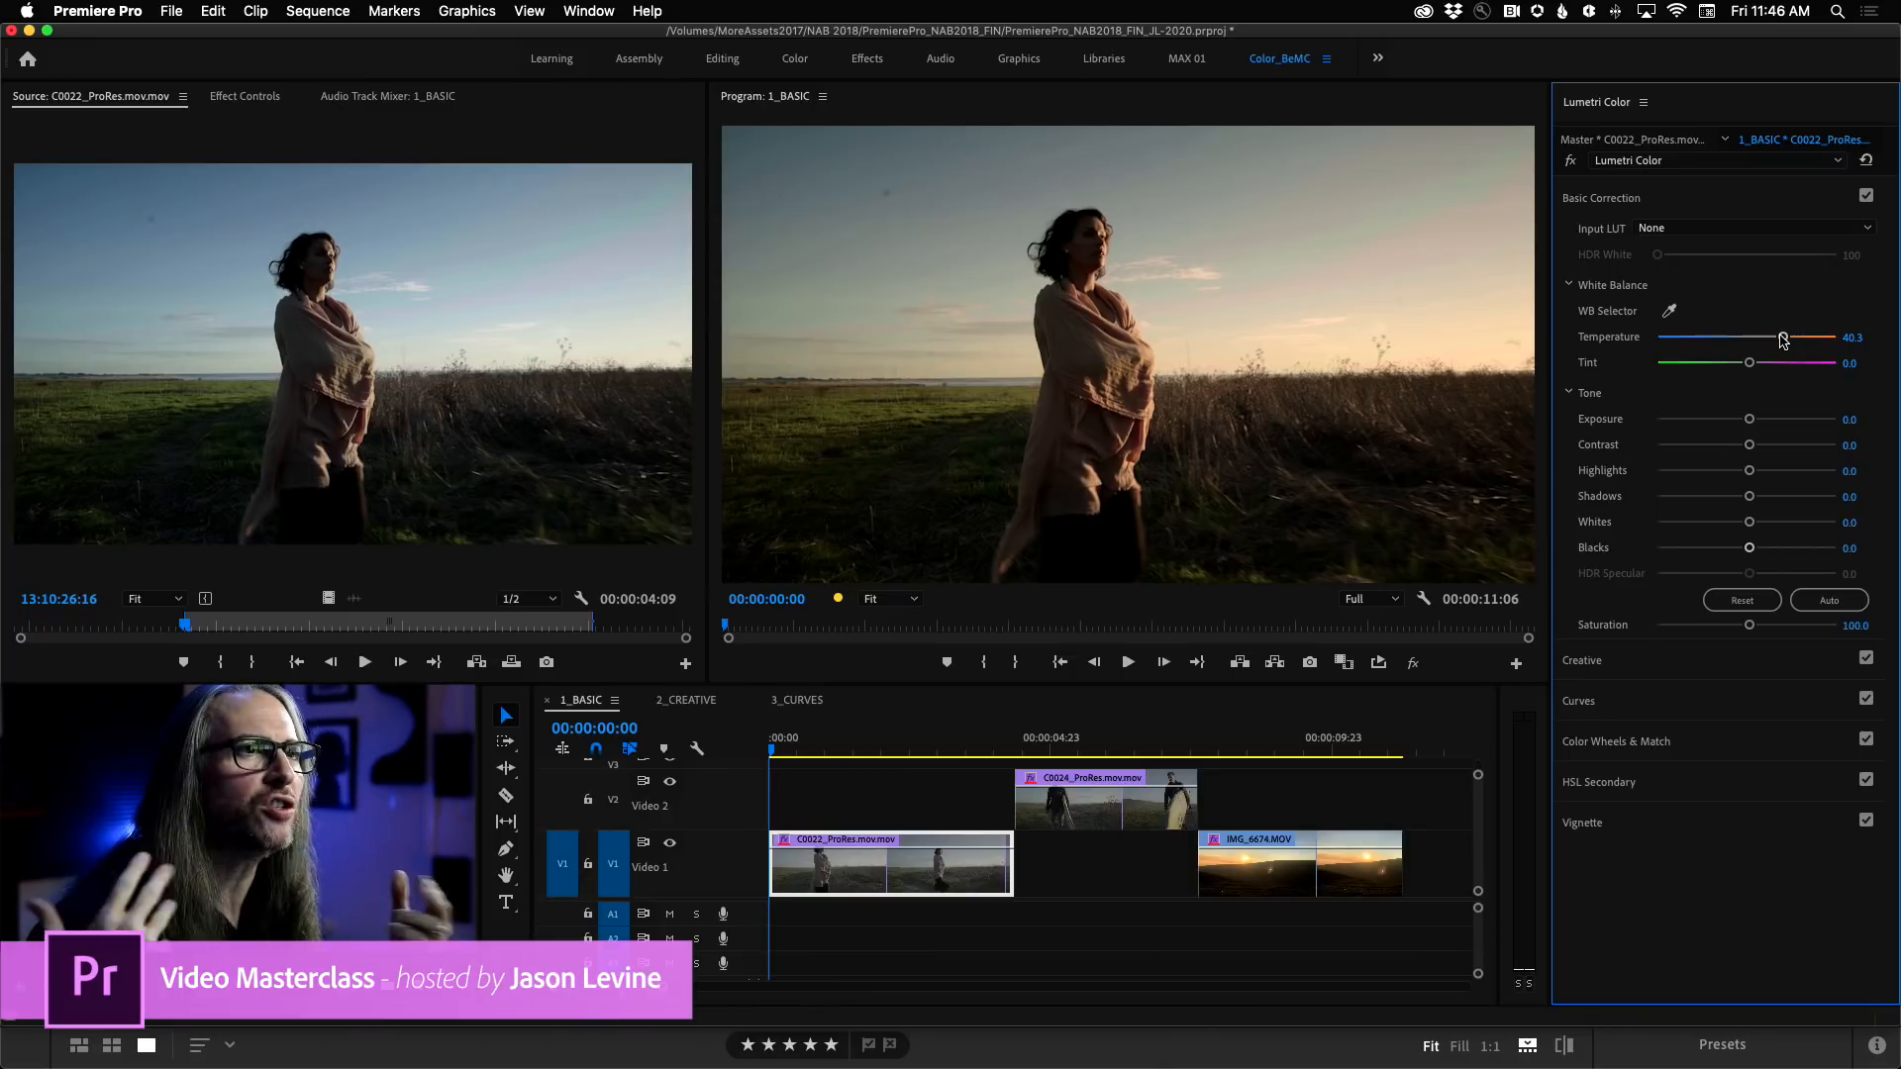
pyautogui.doubleClick(1783, 340)
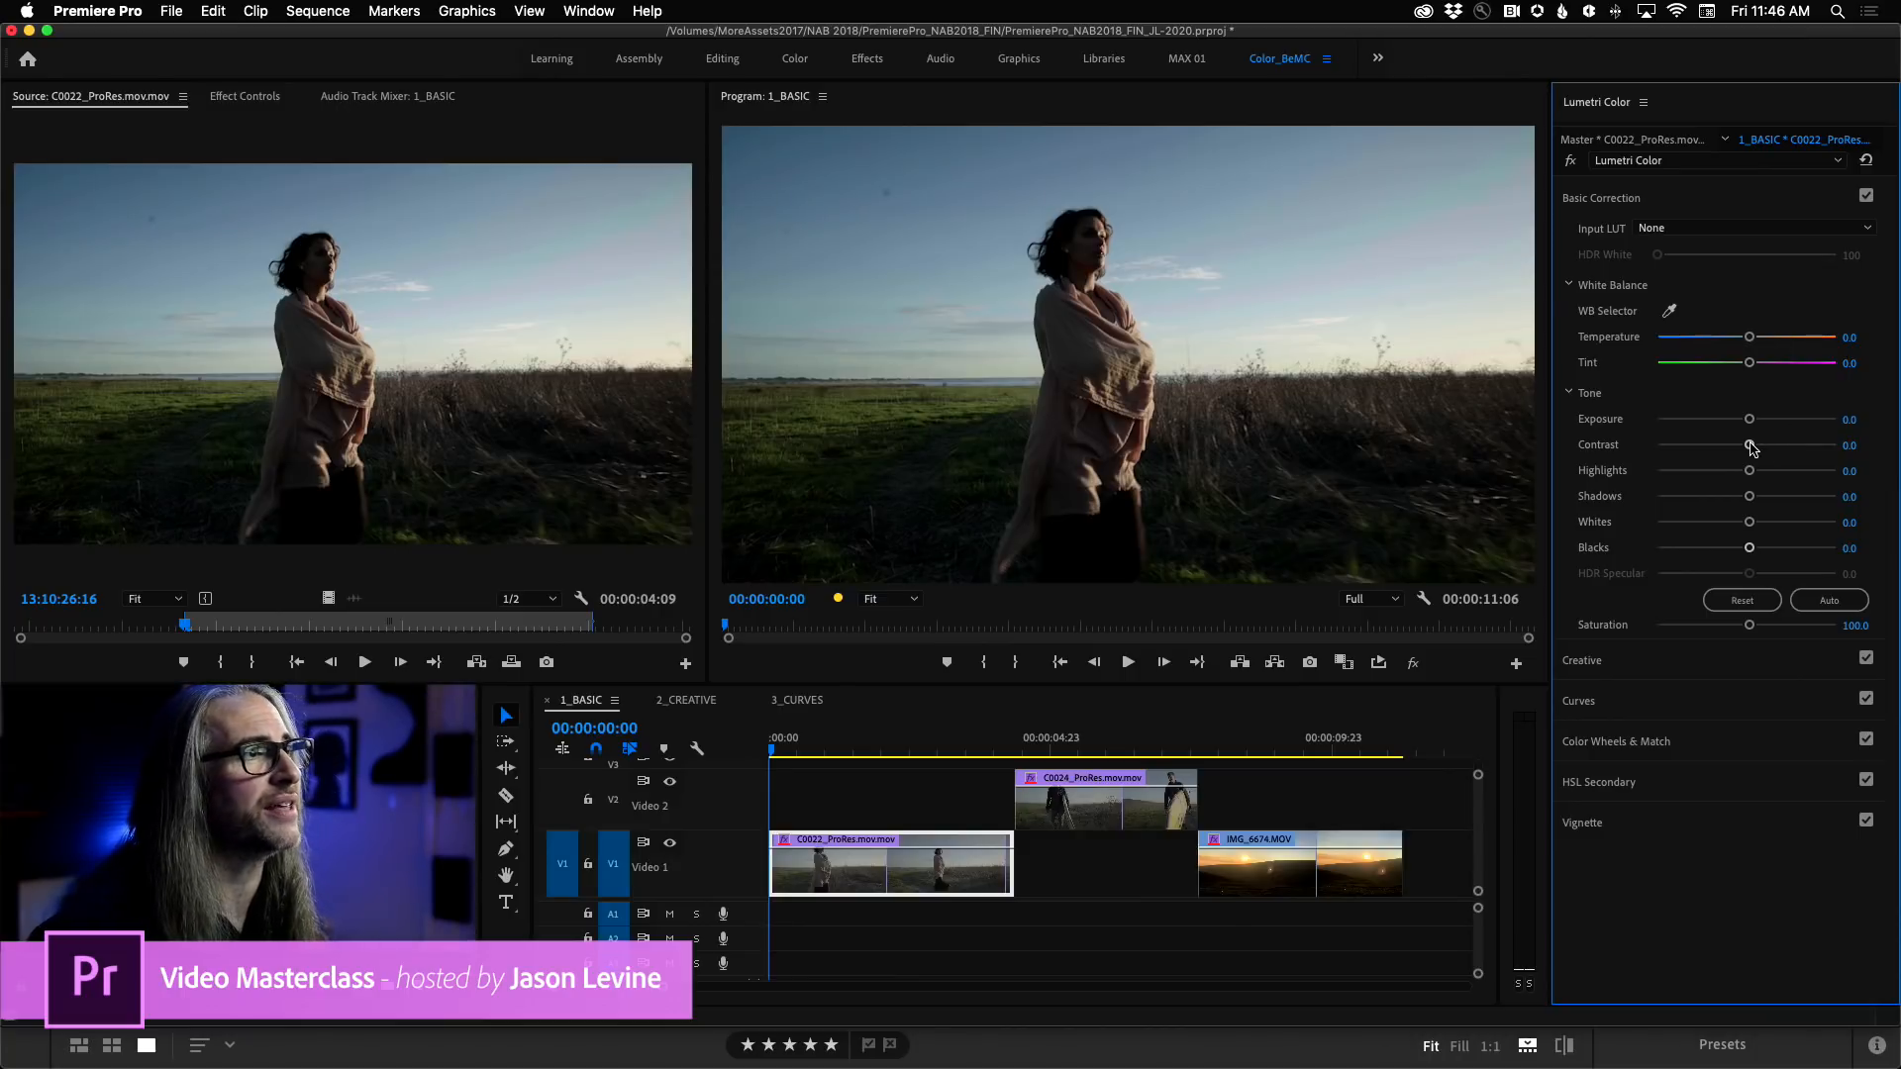
# Set the sequence clip's Contrast to about -18.2, Shadows to about 32.6 and Saturation to about 168.
pyautogui.moveTo(1753, 448)
pyautogui.mouseDown()
pyautogui.moveTo(1688, 447)
pyautogui.moveTo(1764, 447)
pyautogui.moveTo(1727, 445)
pyautogui.mouseUp()
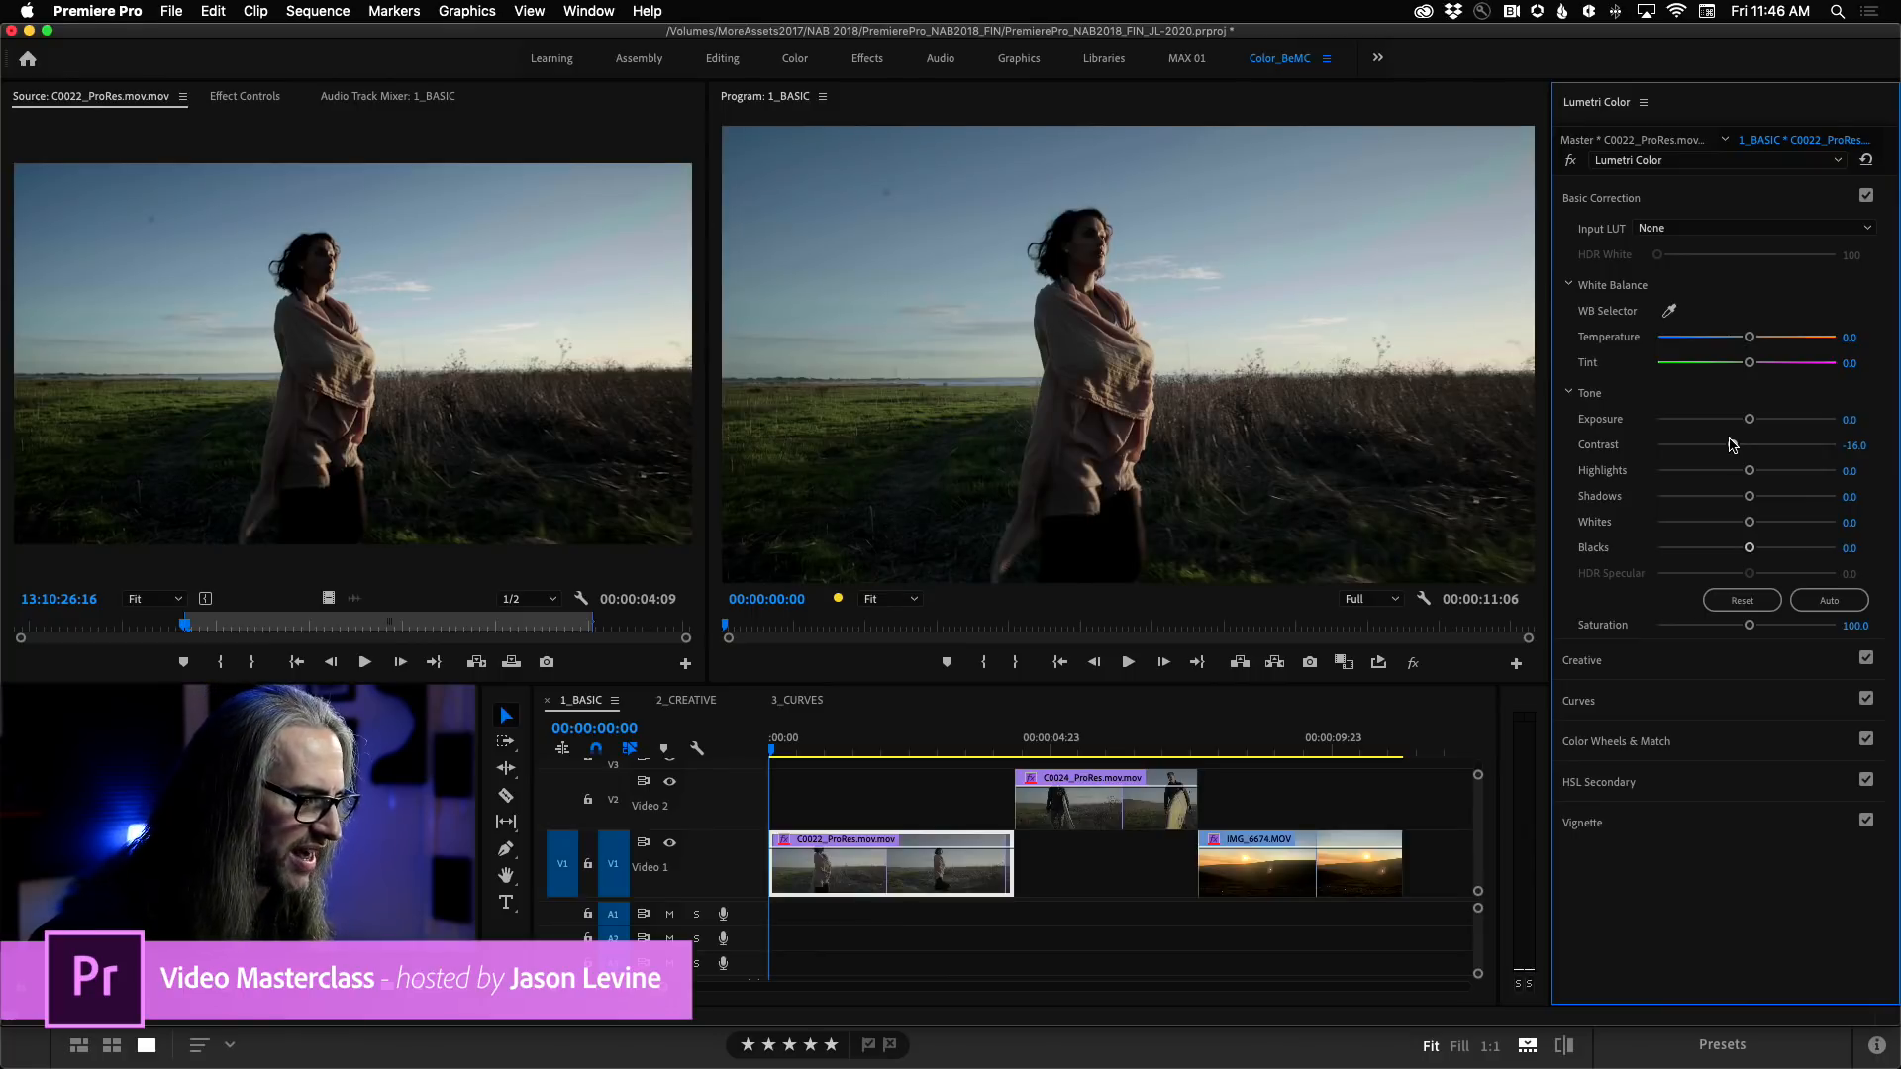
pyautogui.moveTo(1750, 498); pyautogui.dragTo(1773, 498)
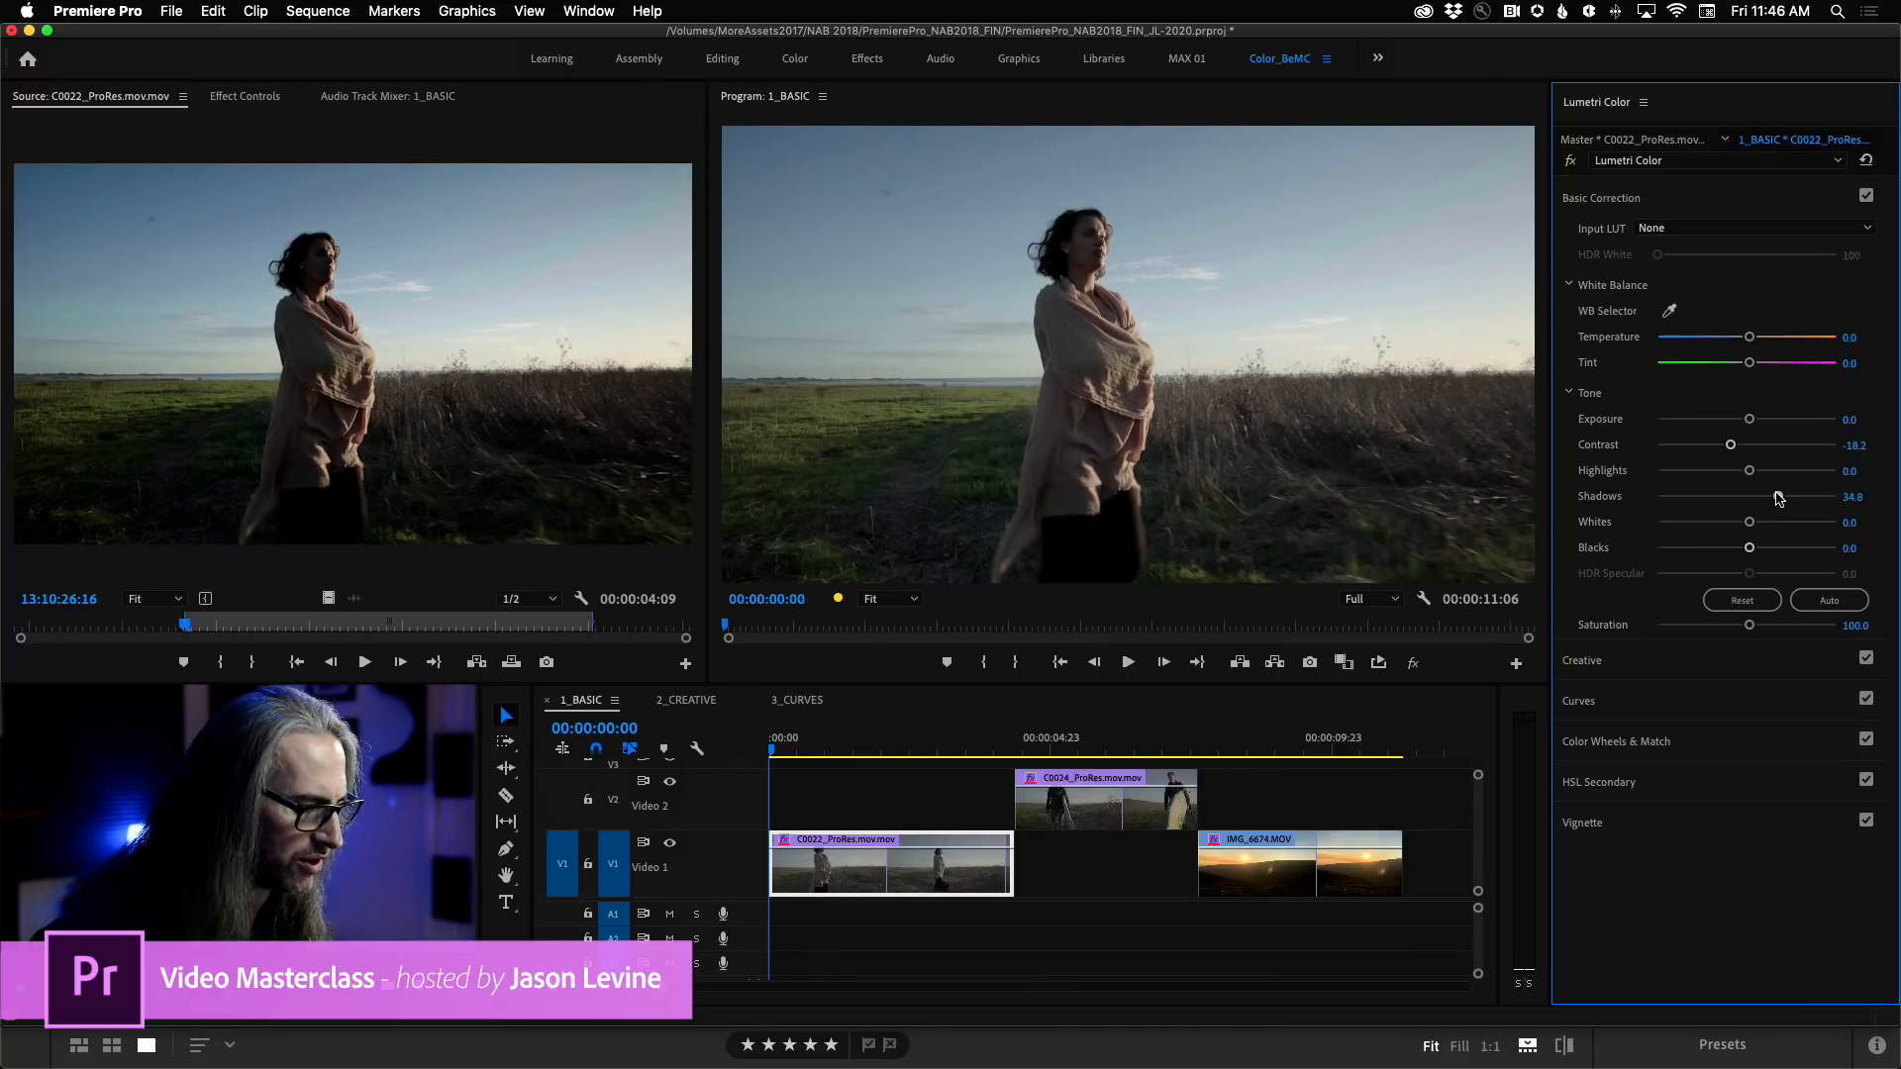
pyautogui.moveTo(1777, 497); pyautogui.dragTo(1775, 497)
pyautogui.moveTo(1750, 624); pyautogui.dragTo(1808, 630)
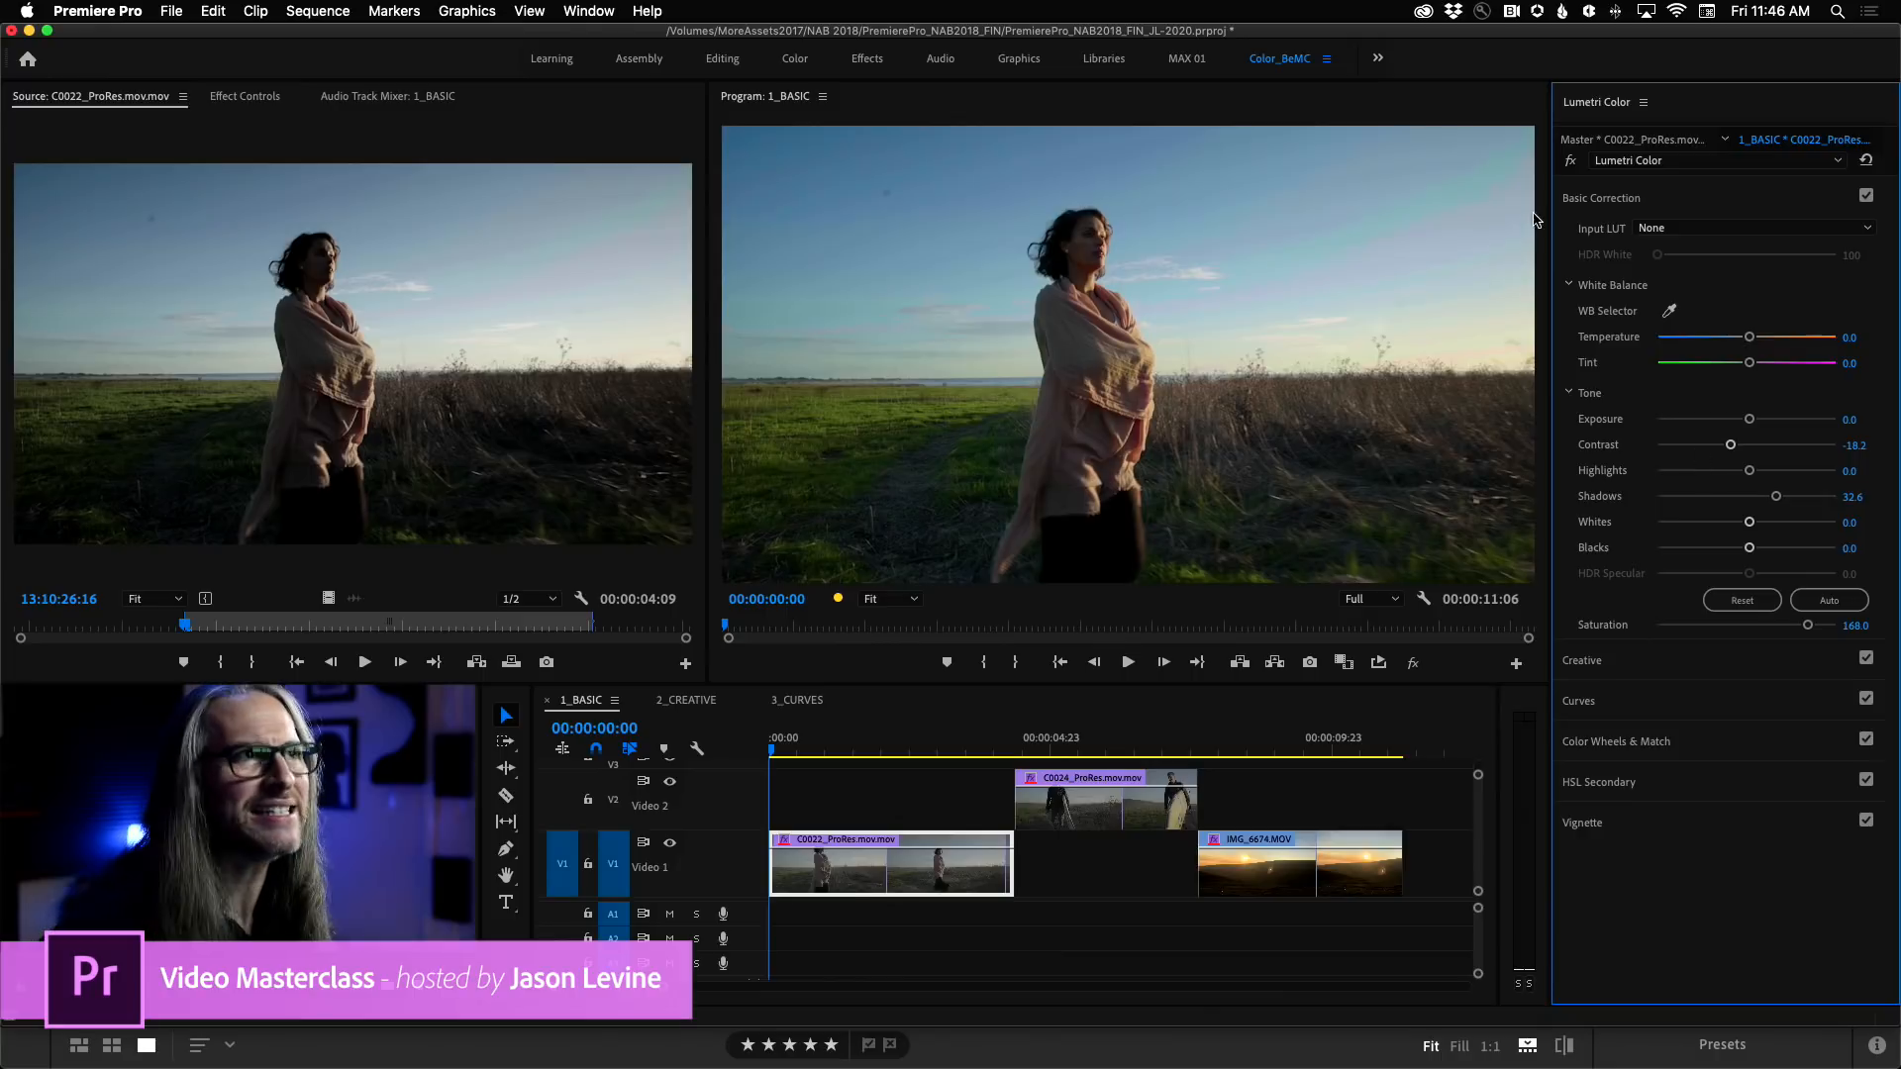
# Compare the C0022_ProRes clip with the Lumetri effect bypassed and active in the maximized program view, and restore the layout.
pyautogui.click(1571, 161)
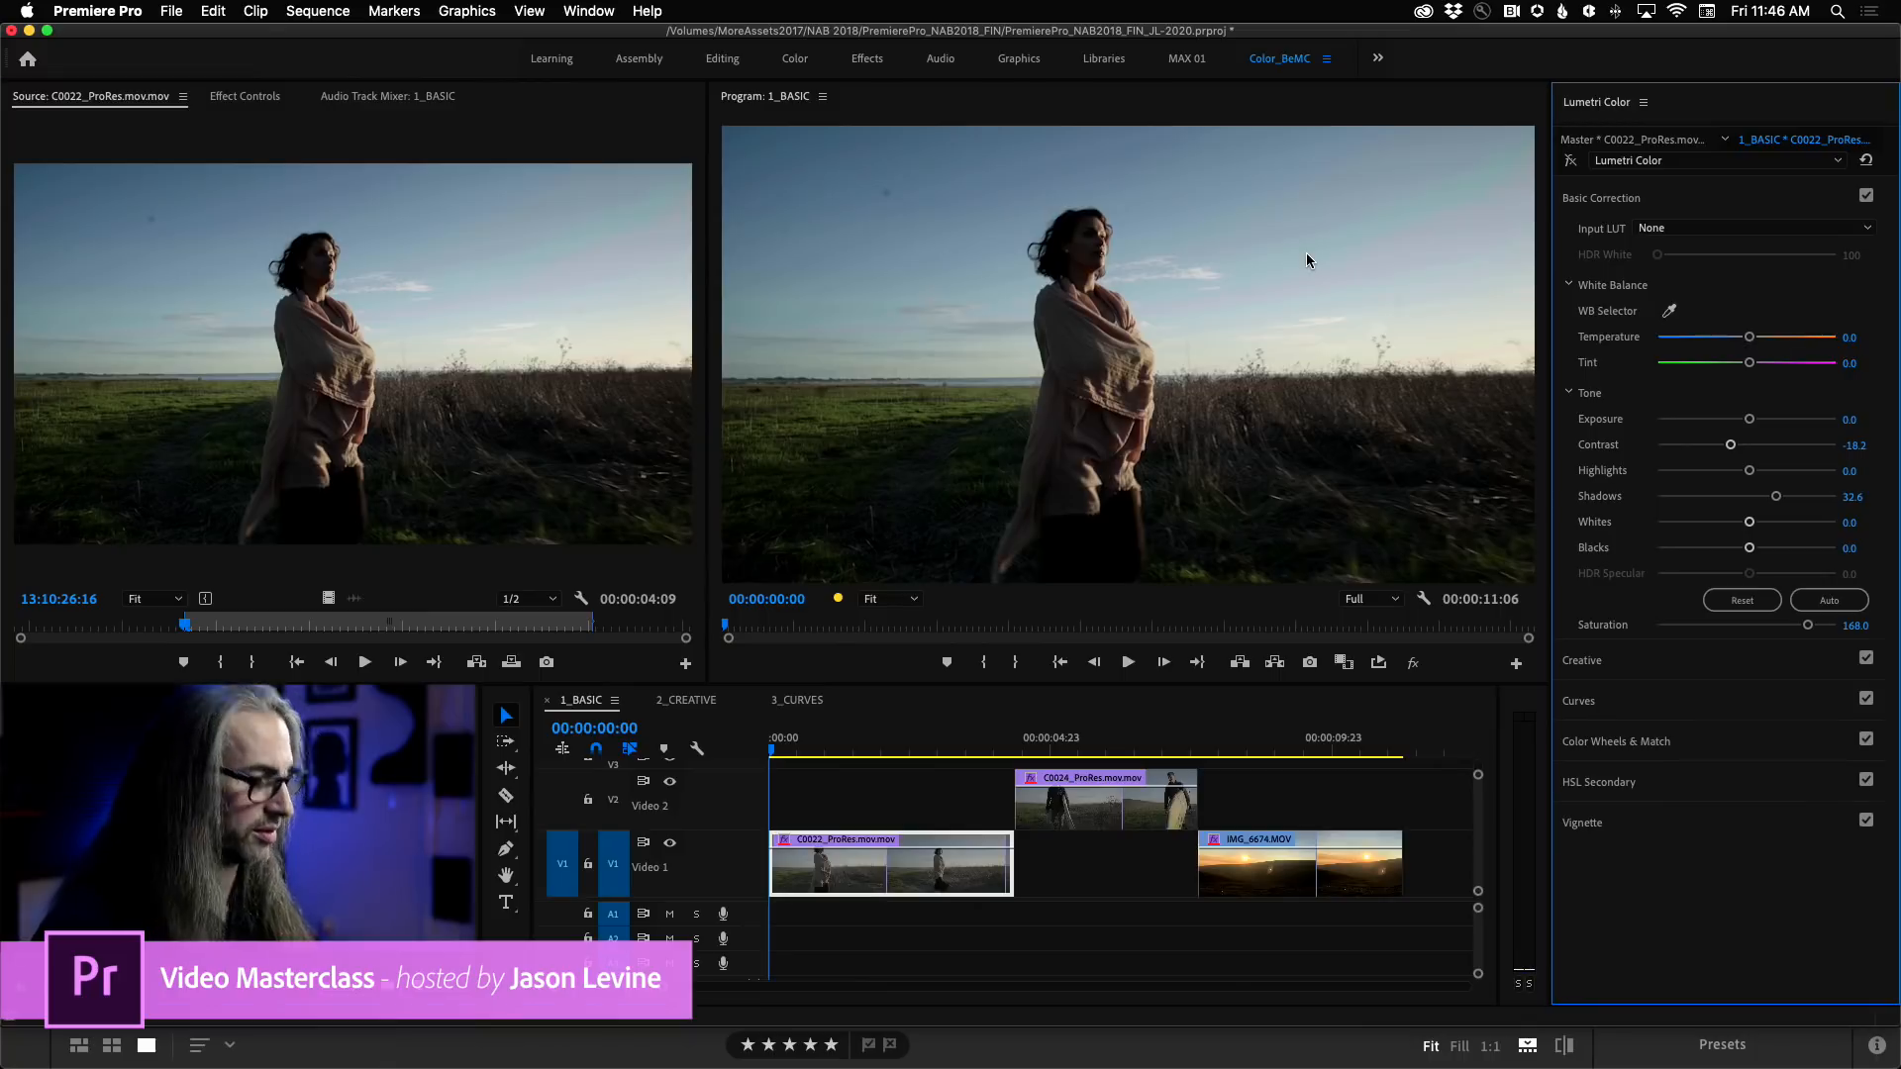
pyautogui.press('`')
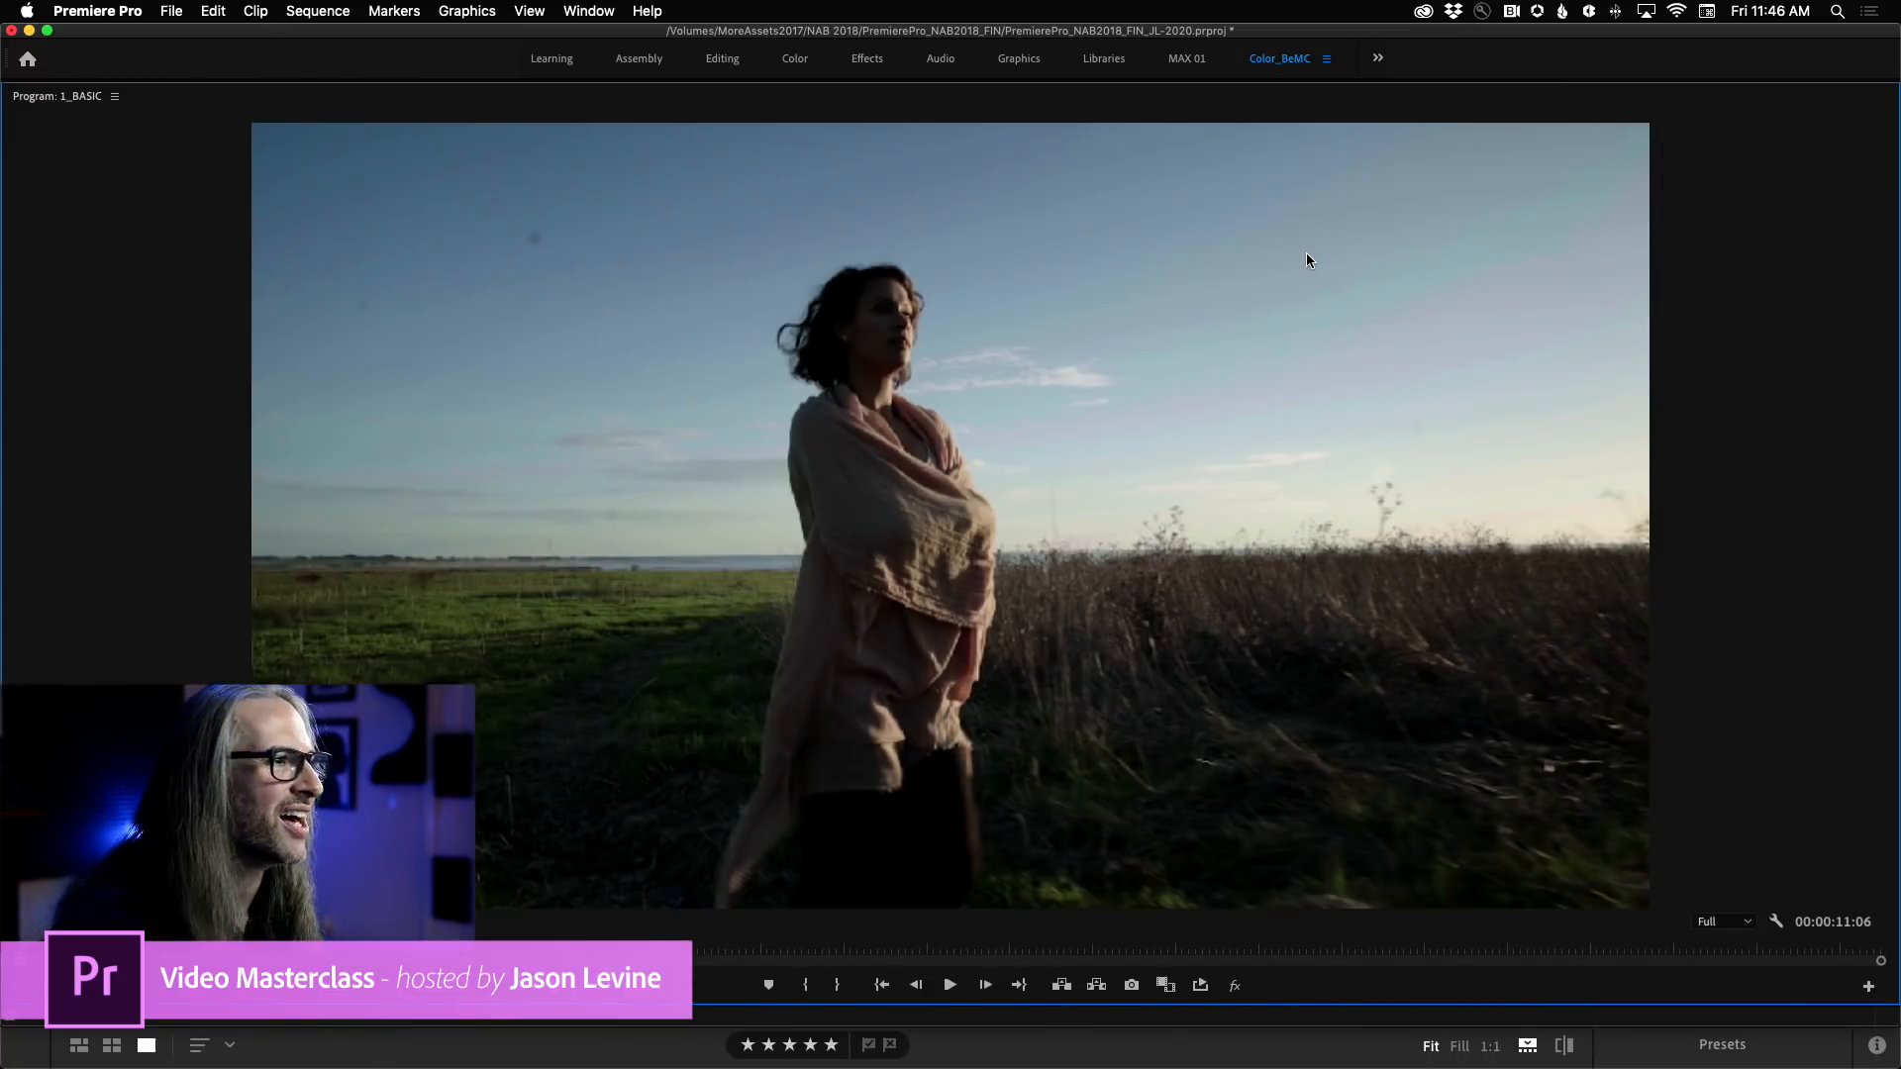
pyautogui.press('`')
pyautogui.click(1571, 161)
pyautogui.click(1571, 160)
pyautogui.press('`')
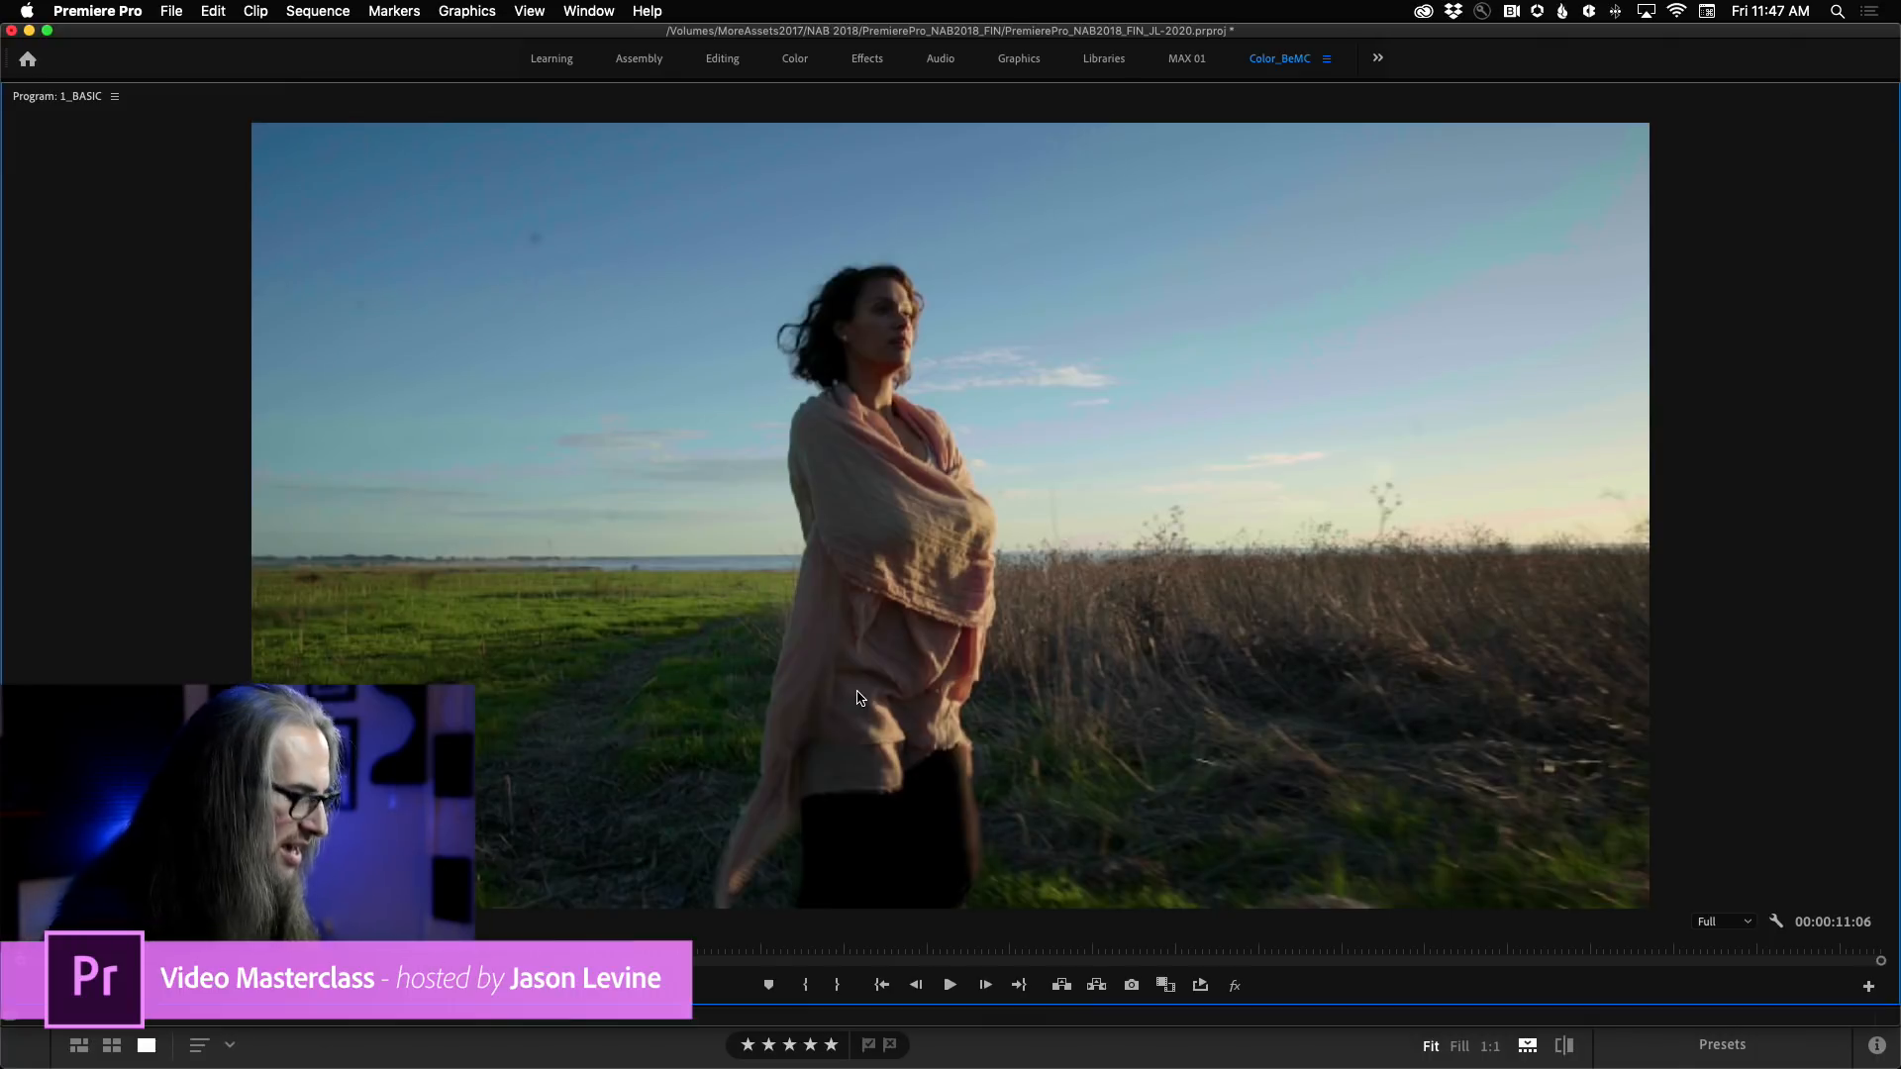
pyautogui.press('`')
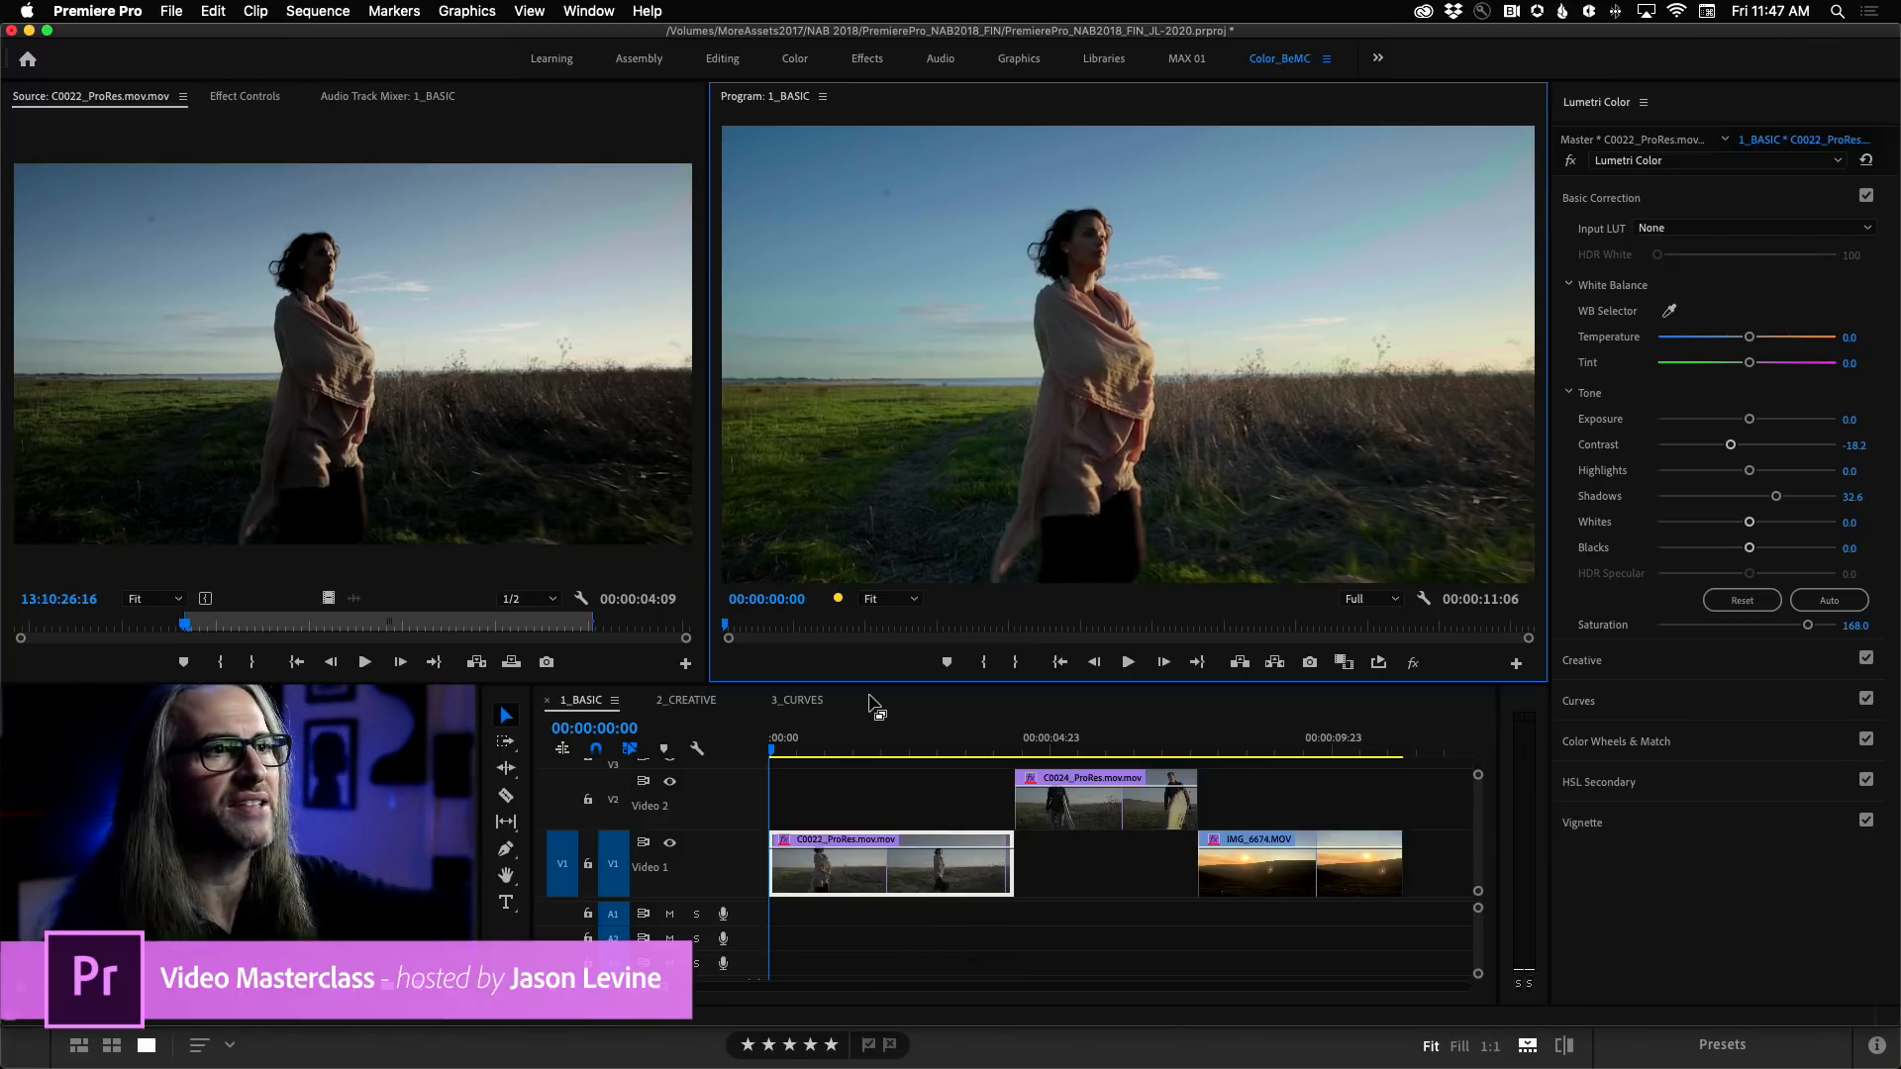
# Try lowering the clip's Highlights to about -65.7 and reset the value to its default.
pyautogui.moveTo(1749, 471); pyautogui.dragTo(1688, 477)
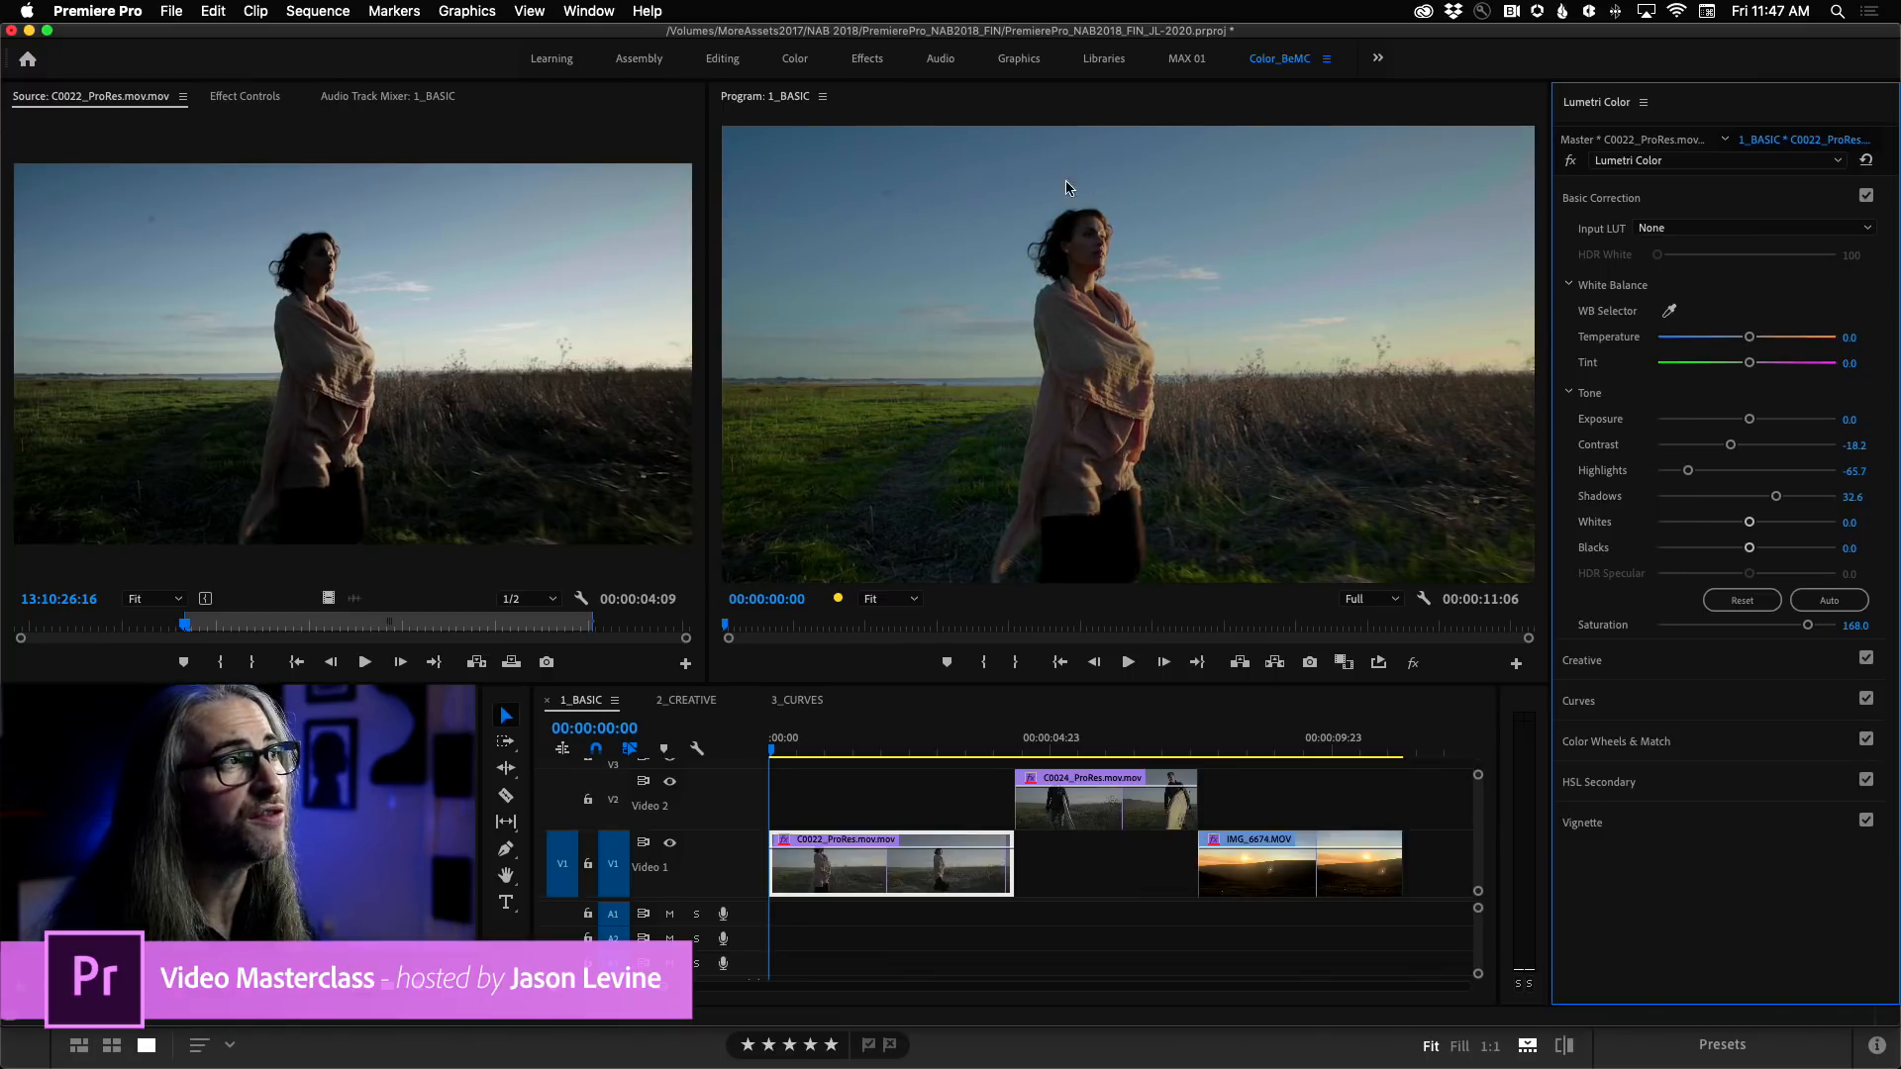
pyautogui.moveTo(1688, 472); pyautogui.dragTo(1693, 473)
pyautogui.doubleClick(1693, 473)
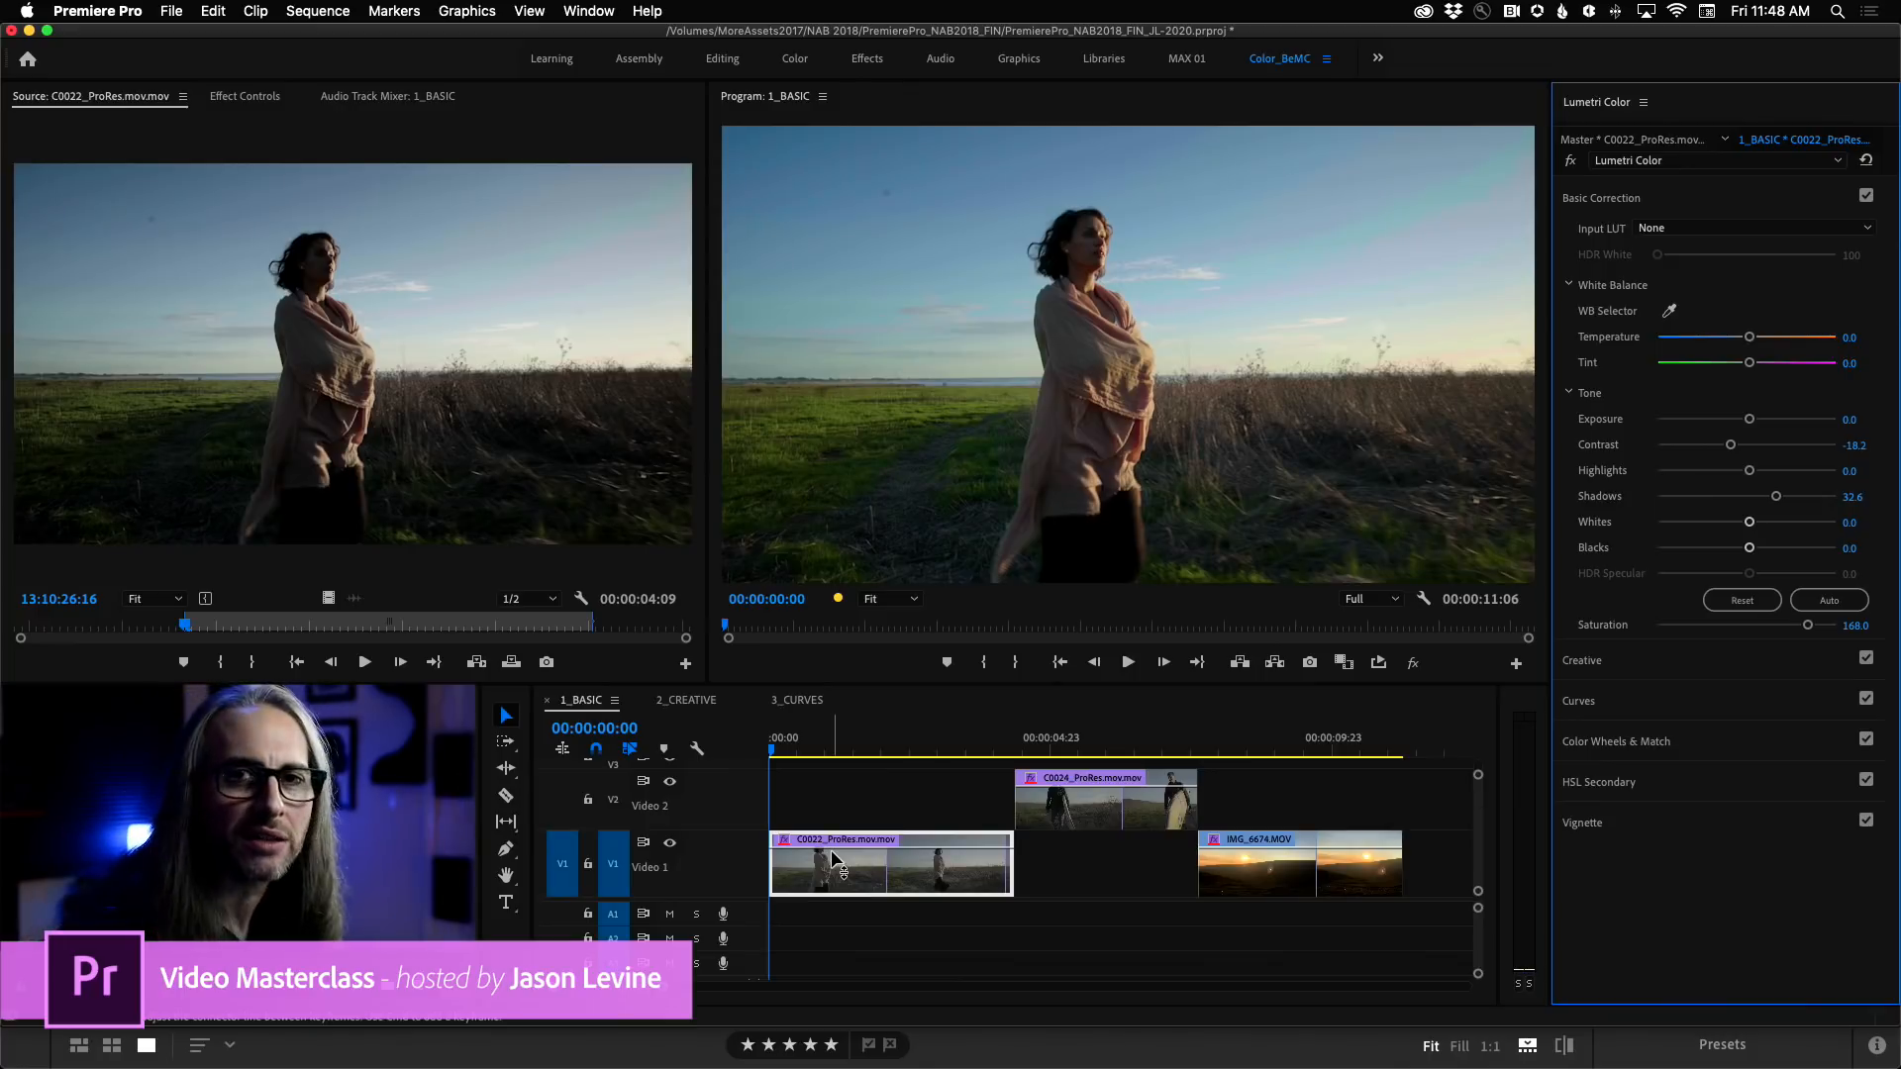
# Copy the graded C0022_ProRes clip in the 1_BASIC timeline, checking the paste options of the C0024_ProRes clip.
pyautogui.rightClick(861, 876)
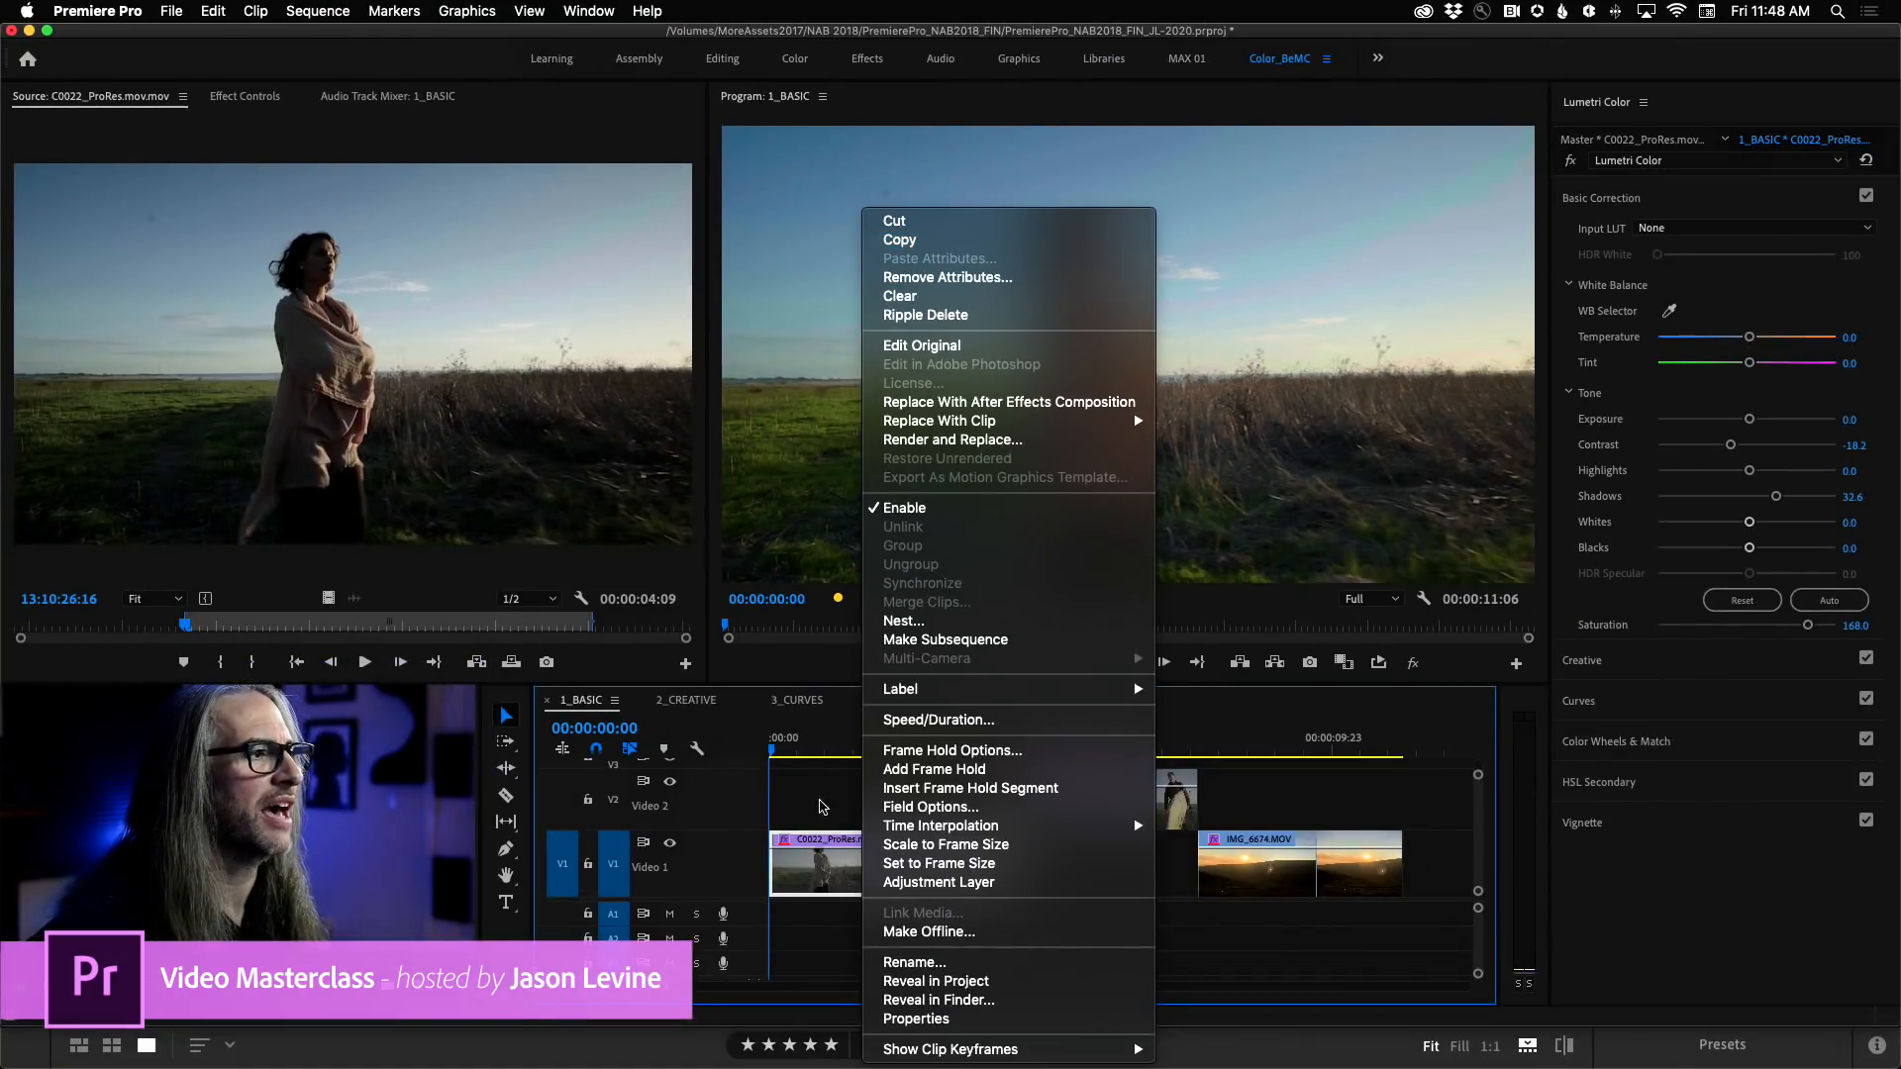
pyautogui.click(927, 244)
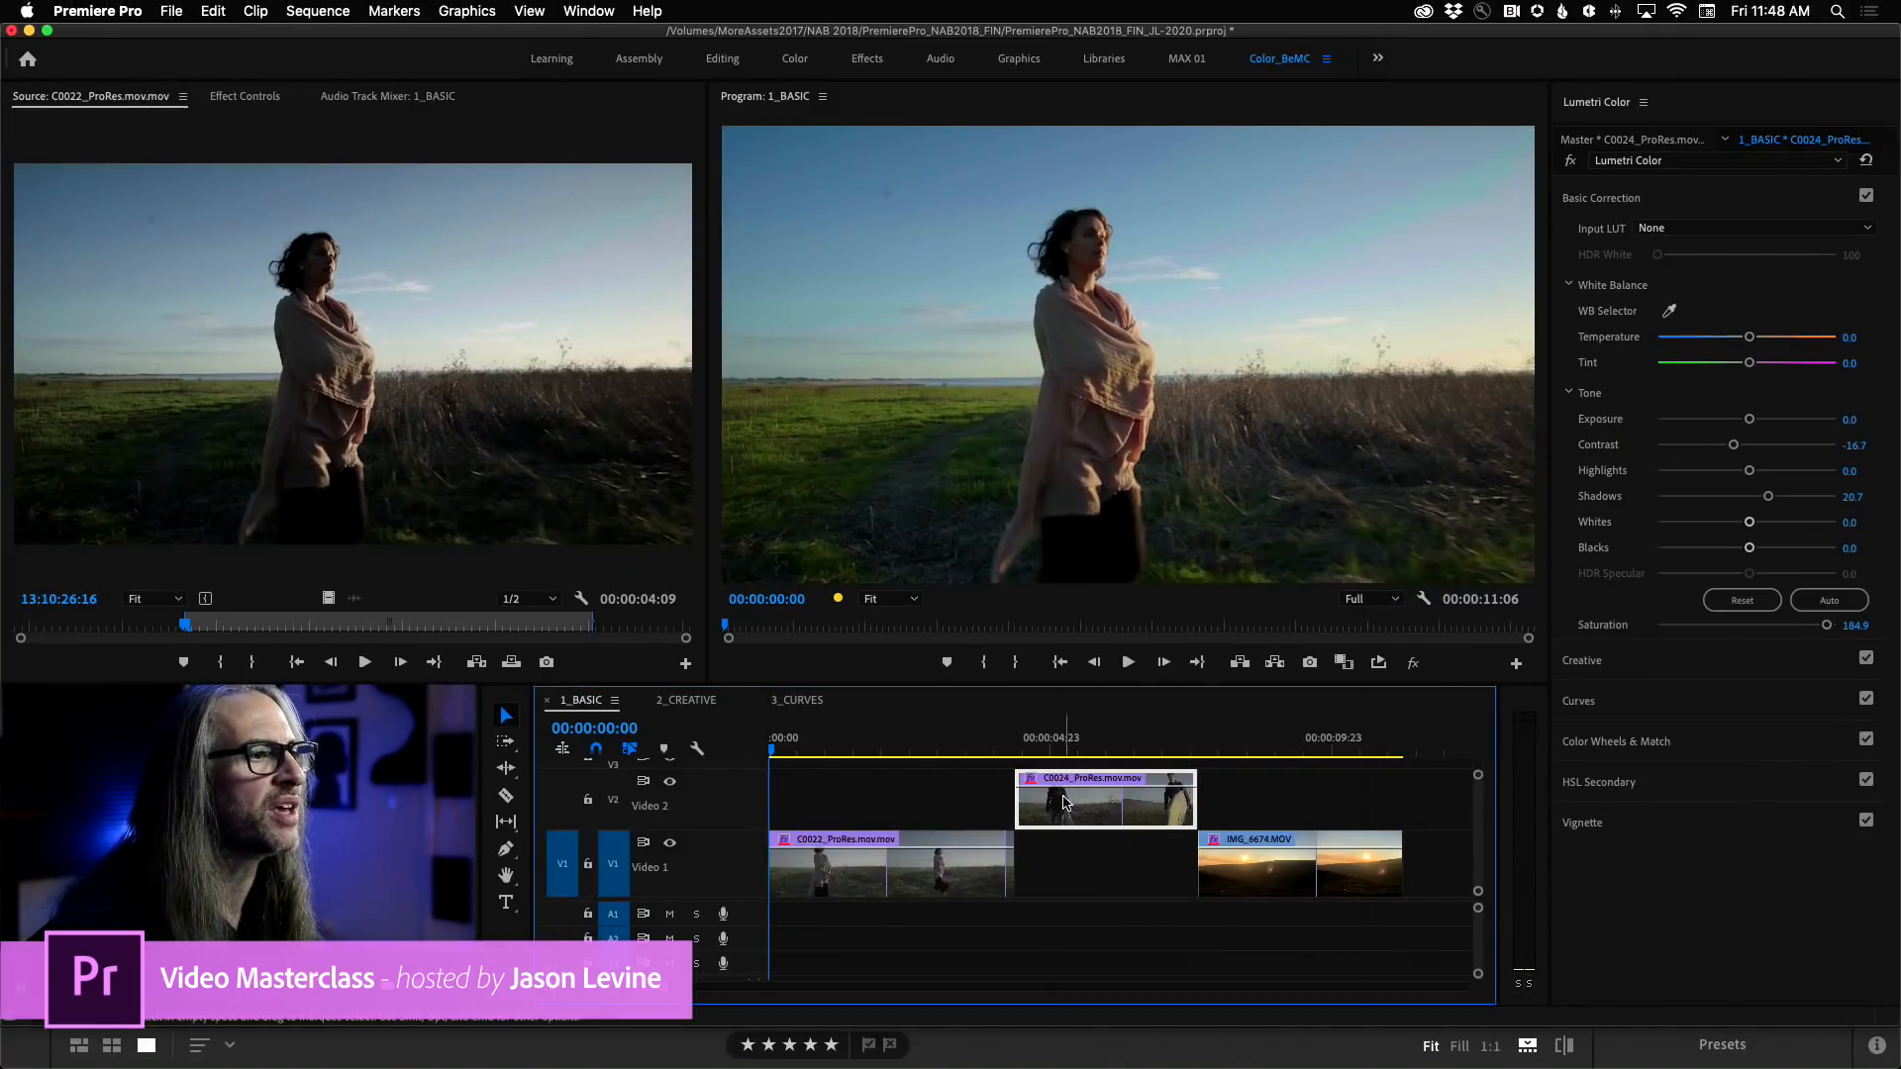
pyautogui.rightClick(1066, 802)
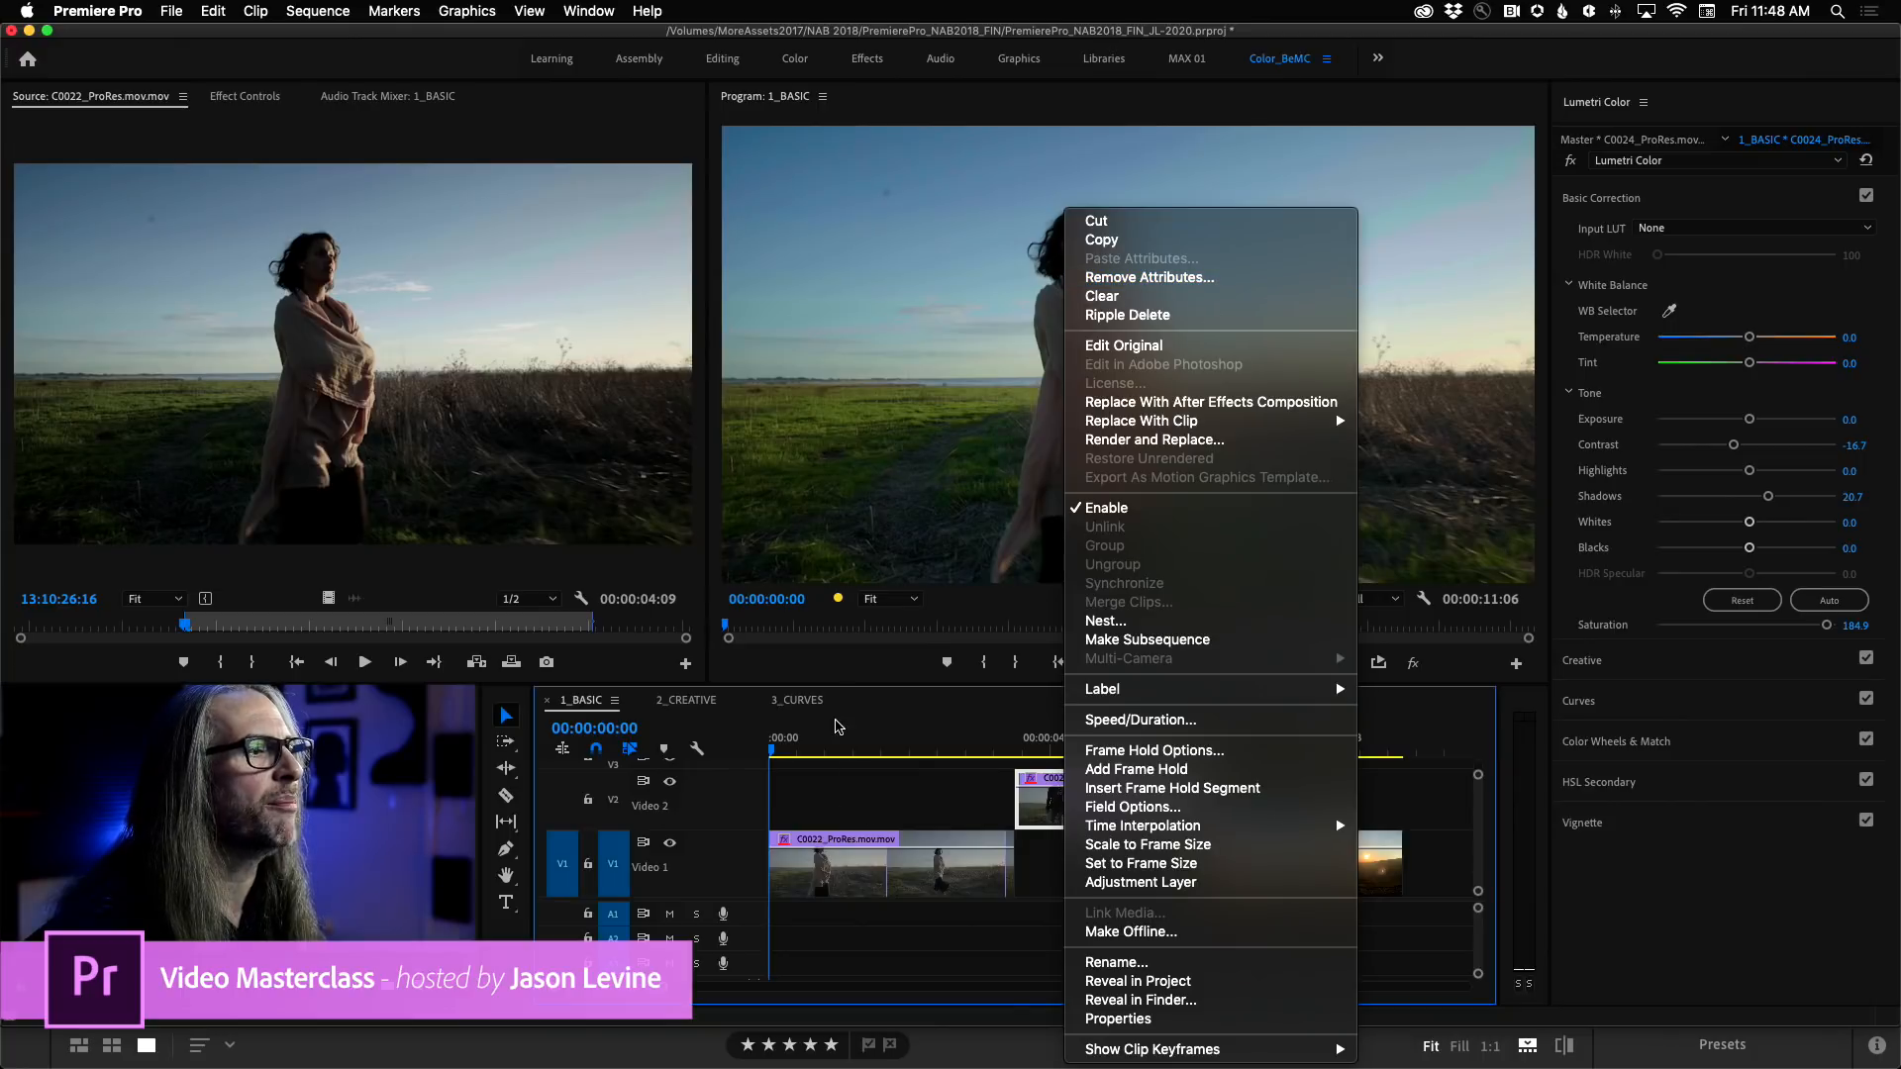
pyautogui.click(842, 857)
pyautogui.rightClick(858, 859)
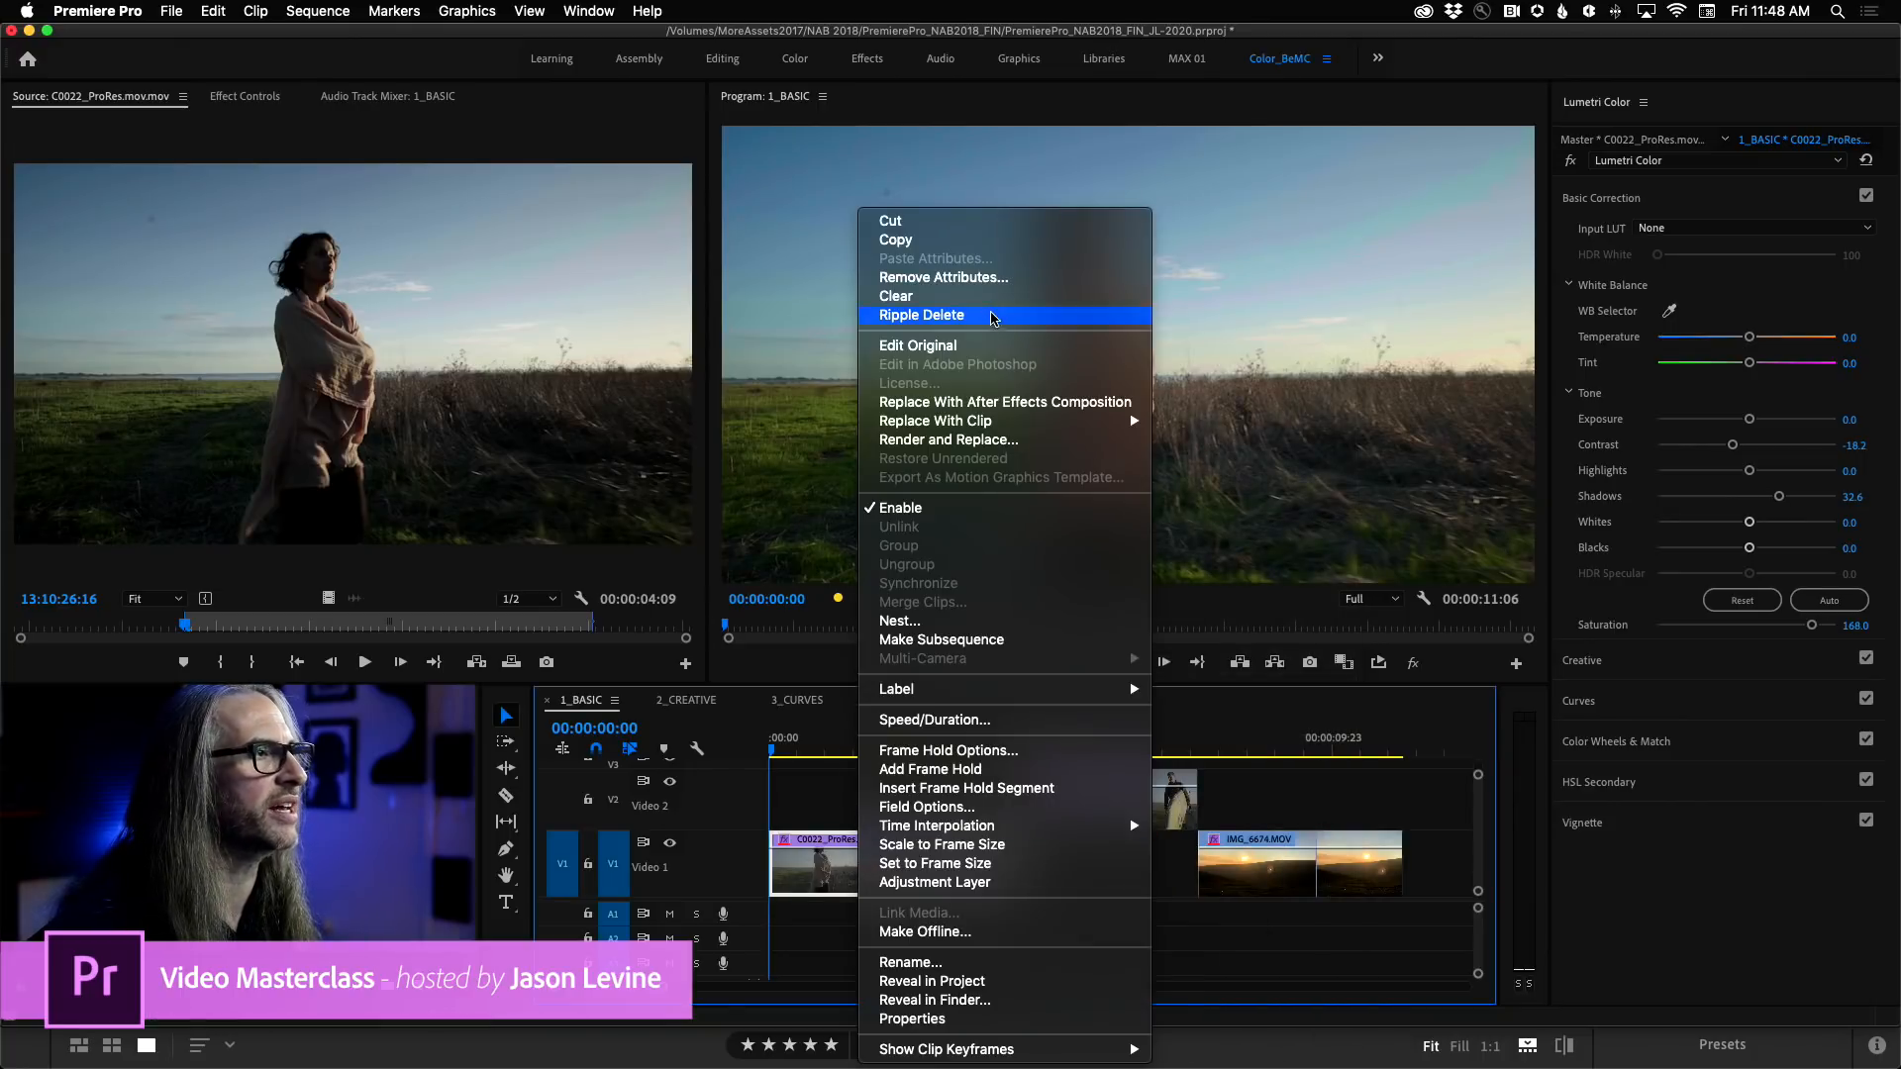
pyautogui.click(957, 249)
# Open the Paste Attributes options for the C0024_ProRes clip and cancel without applying them.
pyautogui.click(1057, 800)
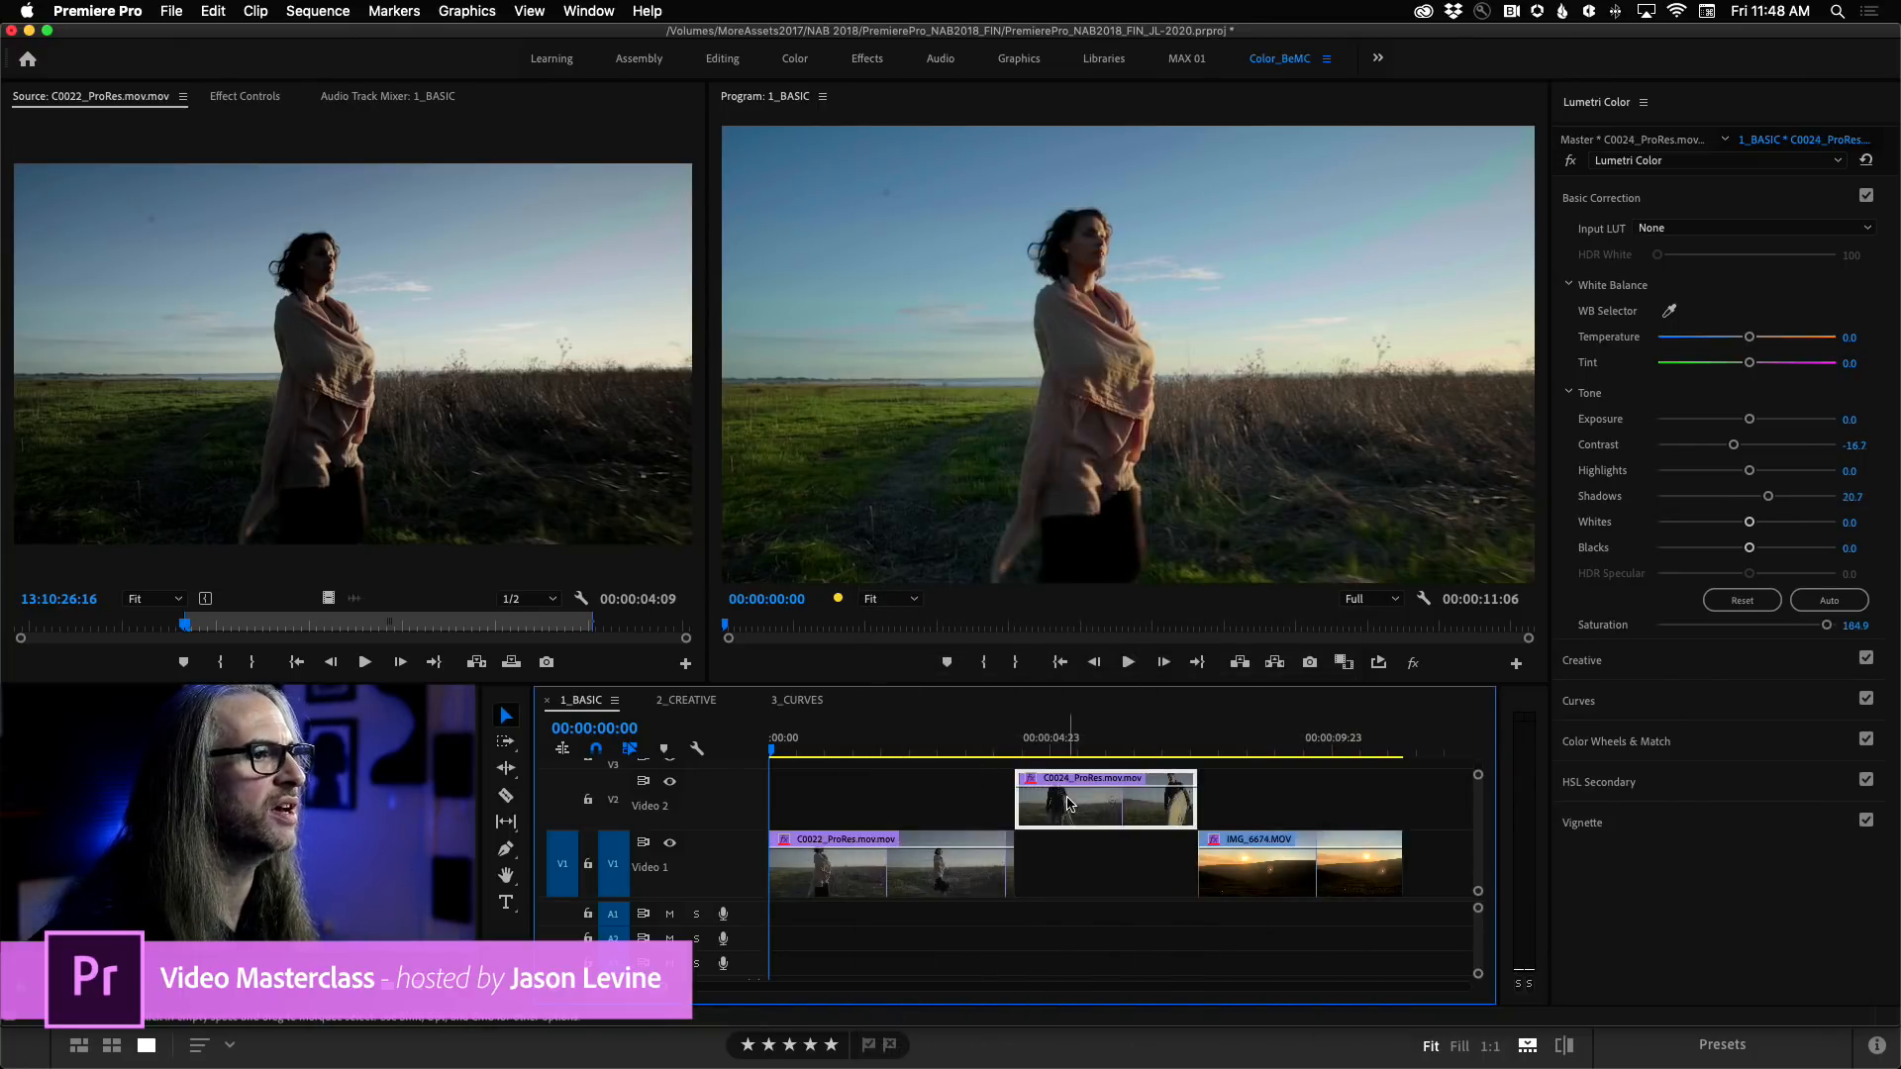
pyautogui.rightClick(1068, 802)
pyautogui.click(1198, 259)
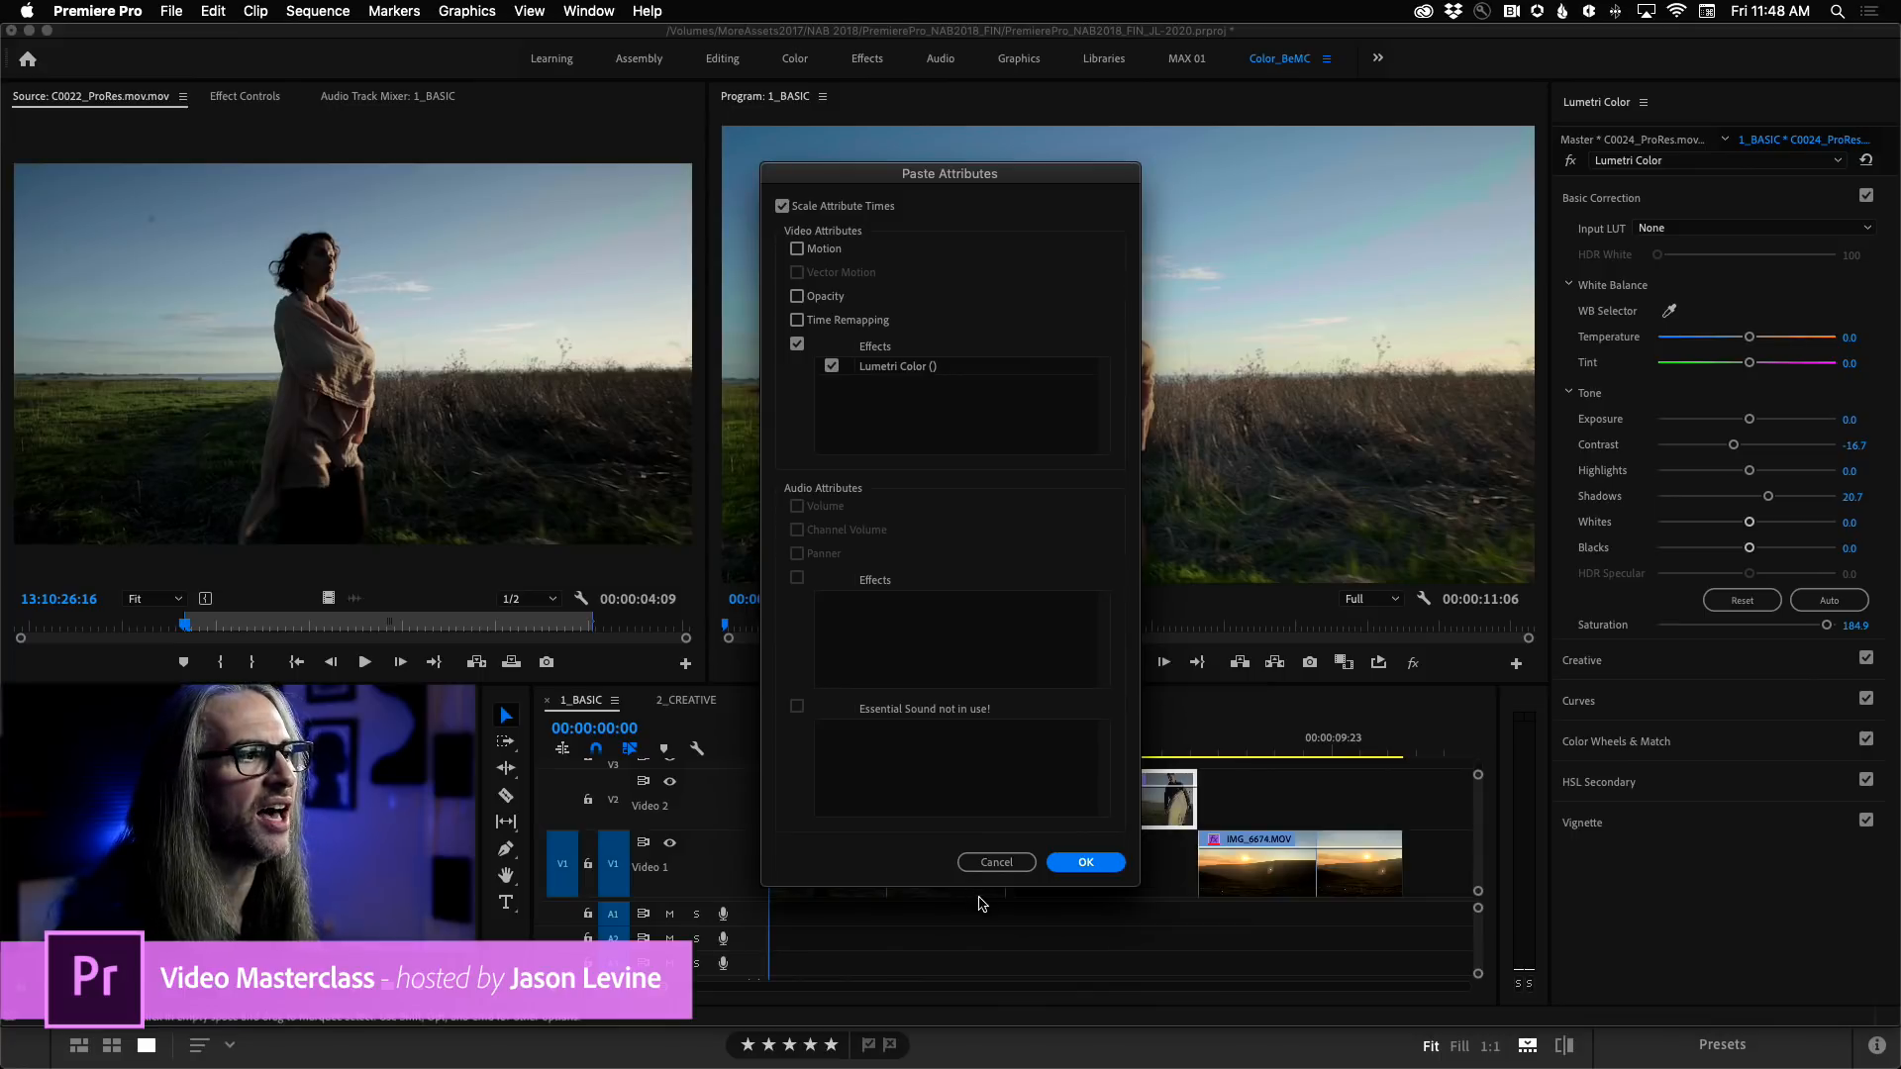
pyautogui.click(996, 863)
# Move the playhead to 00:00:06:04 over the C0024_ProRes clip and select that clip.
pyautogui.moveTo(1019, 740); pyautogui.dragTo(914, 745)
pyautogui.click(1119, 728)
pyautogui.click(1119, 787)
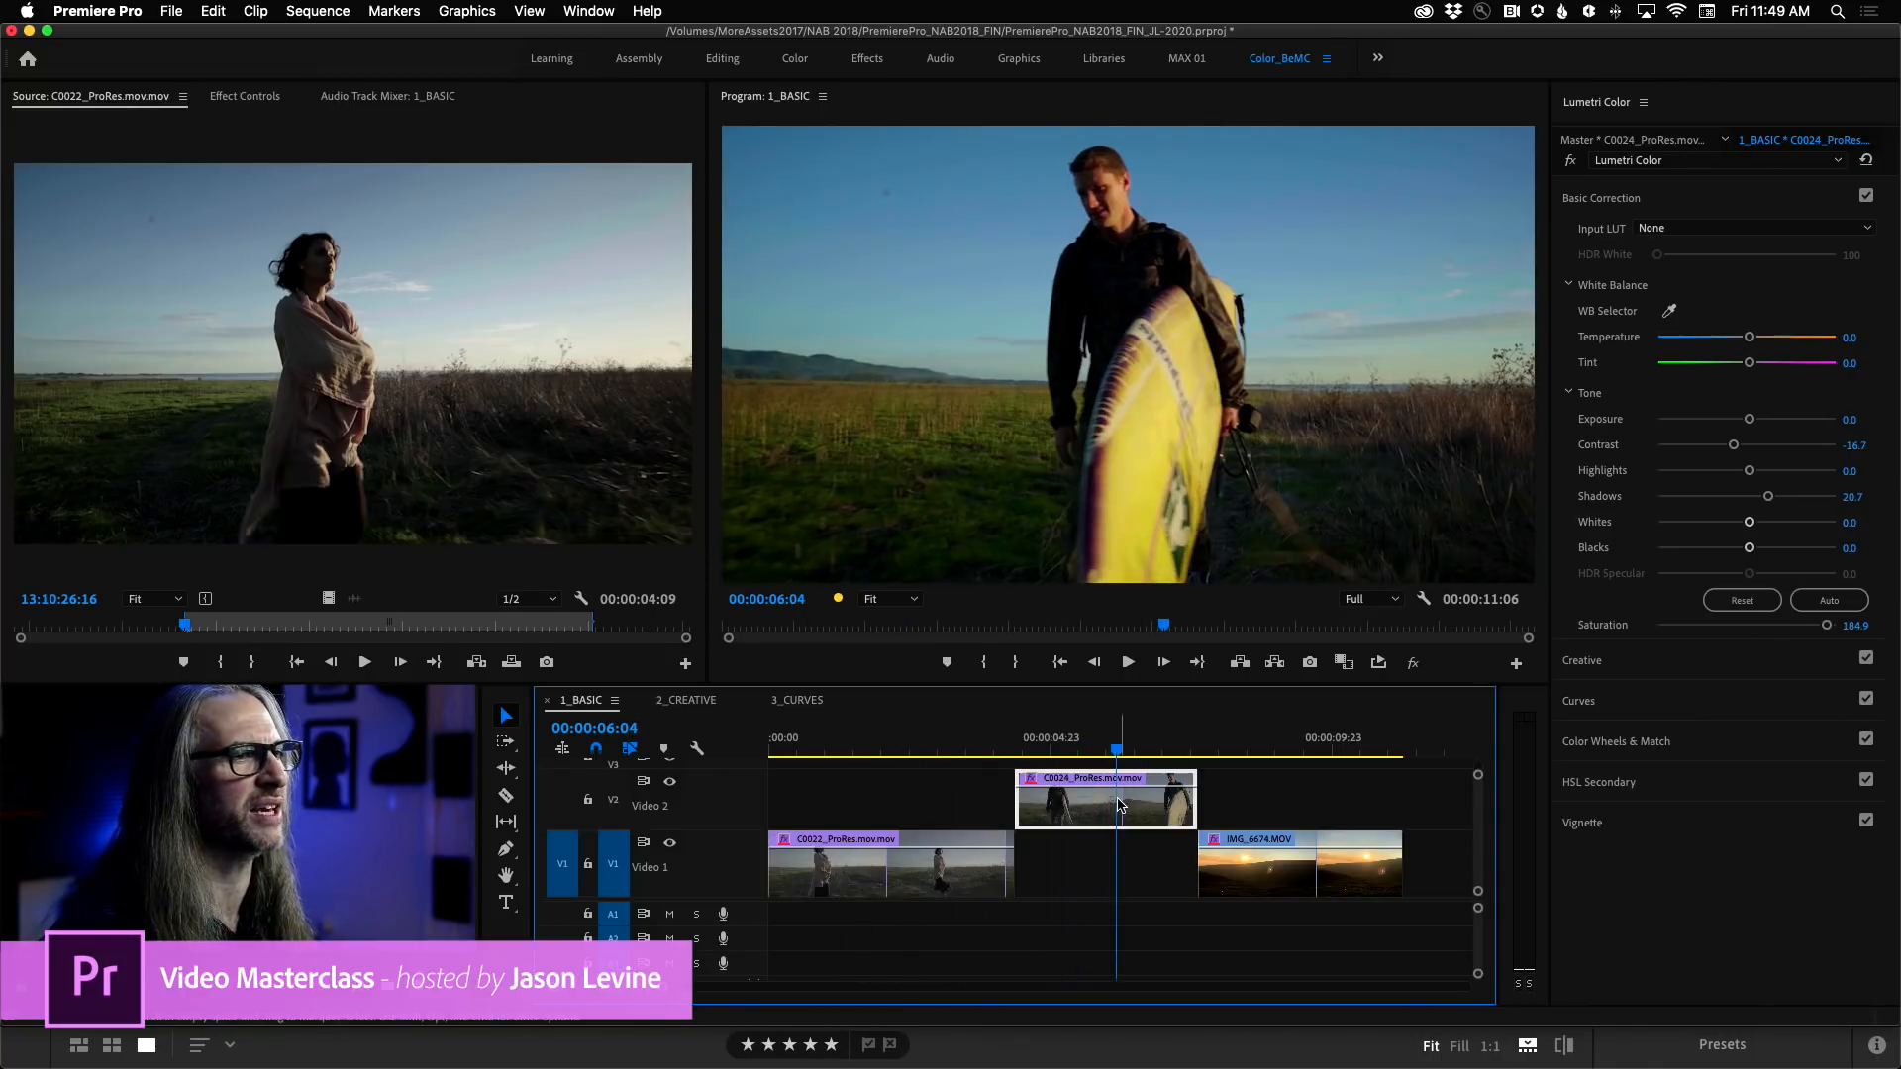
# Set the C0022_ProRes clip's Saturation to about 177.9 and Contrast to about -32.6, playing the sequence to compare it with the C0024_ProRes clip.
pyautogui.click(894, 740)
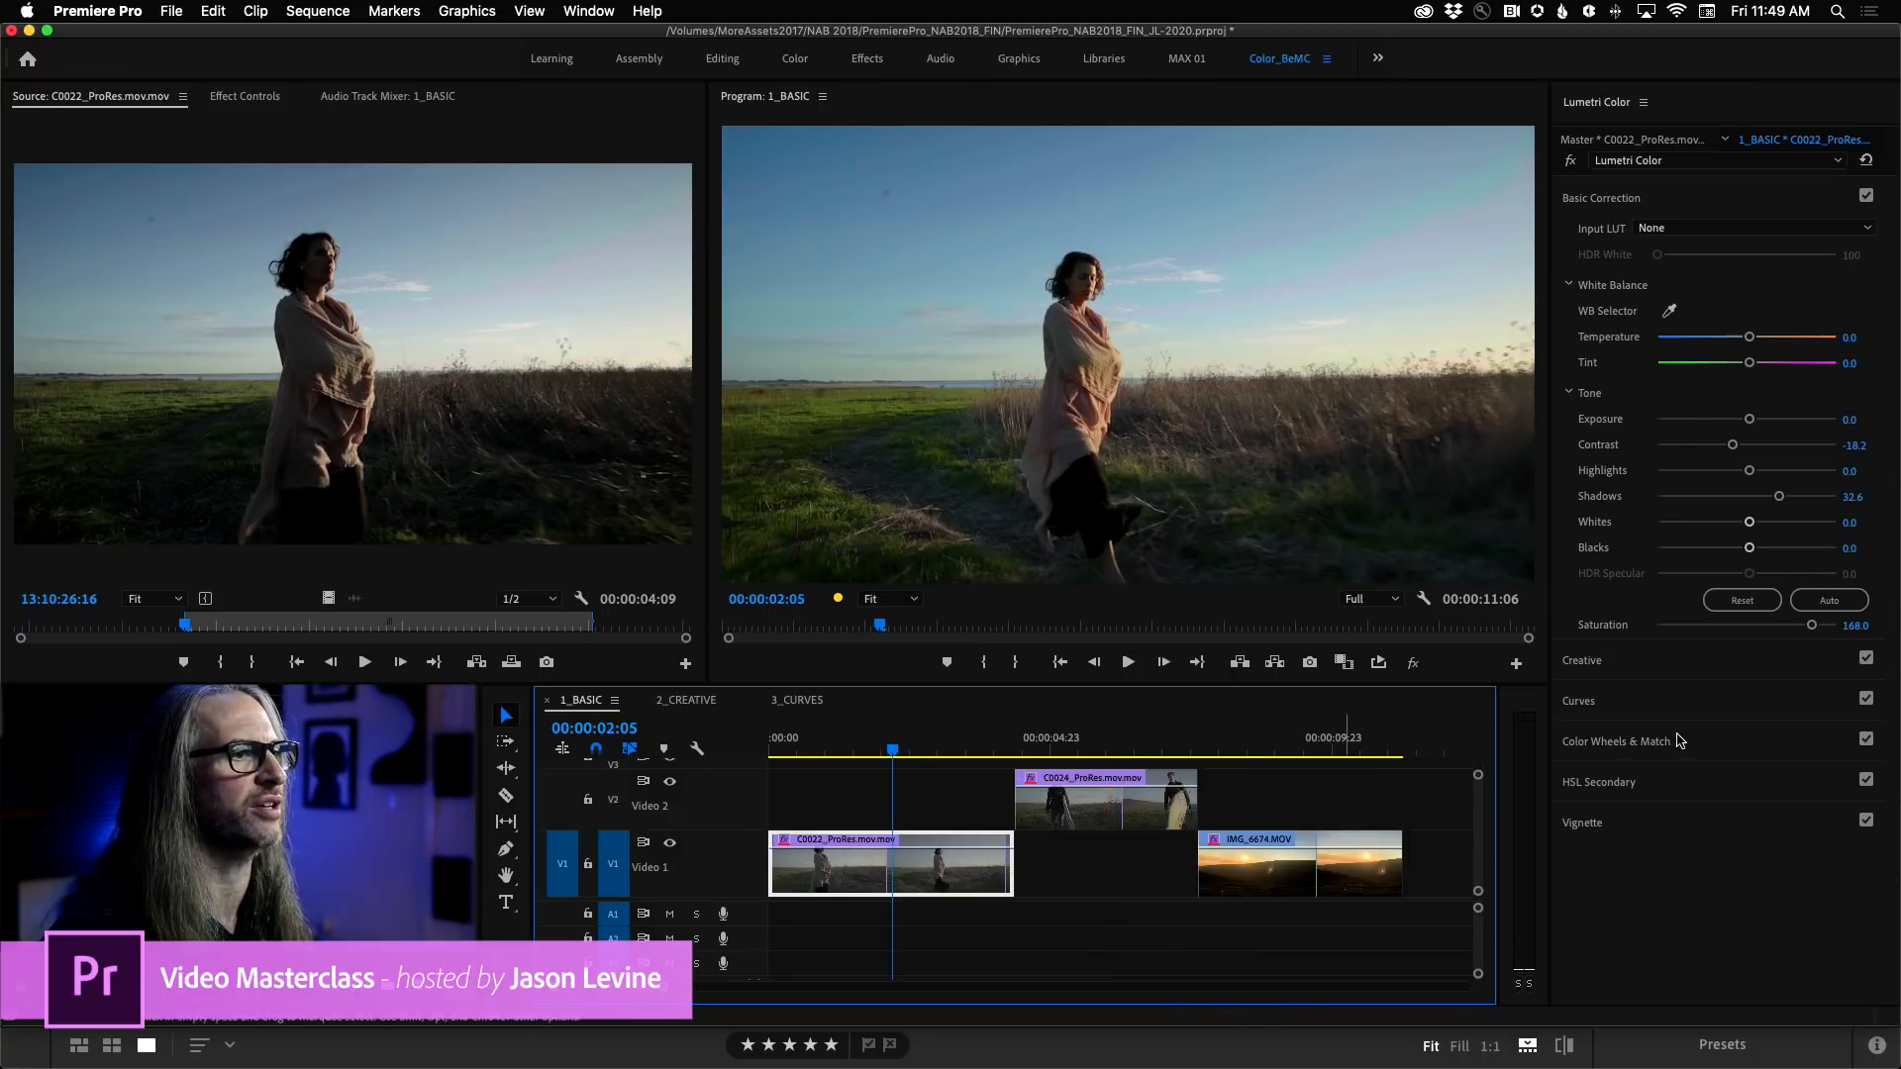
pyautogui.click(1811, 628)
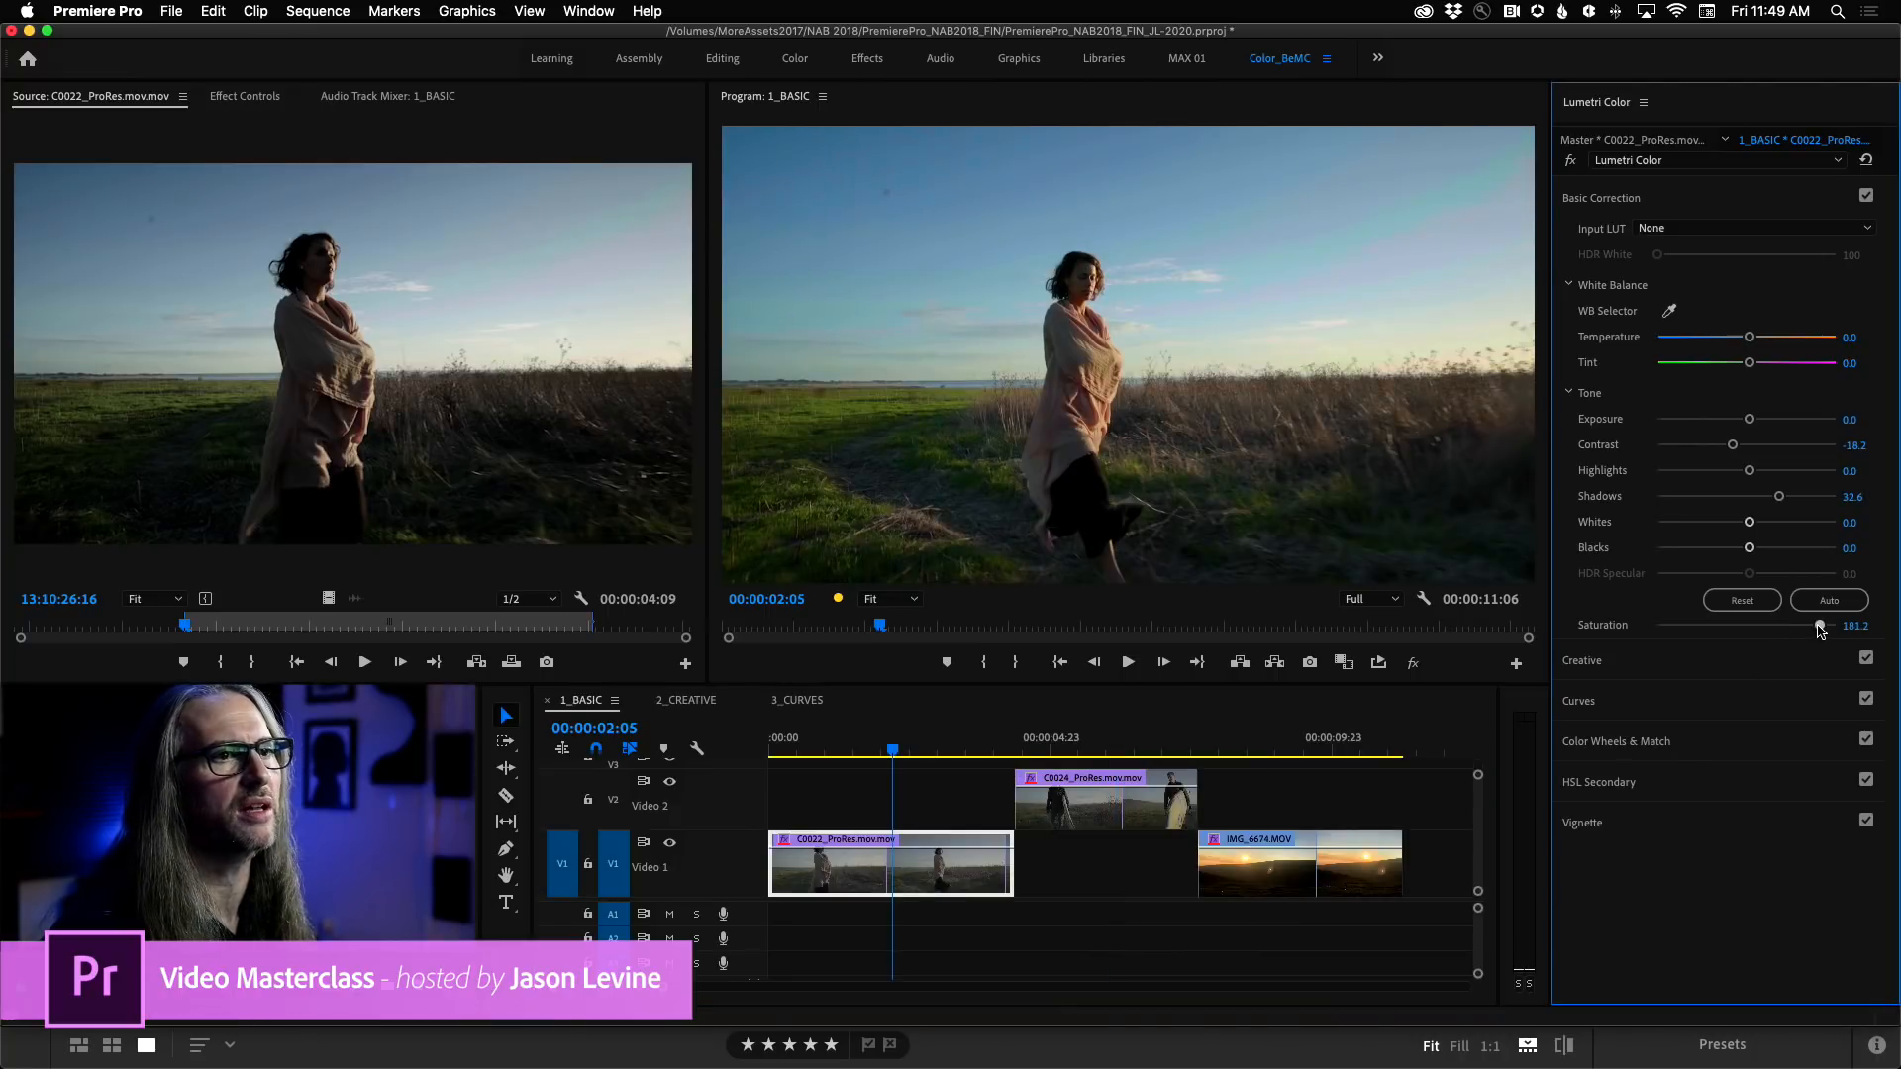
pyautogui.moveTo(896, 744); pyautogui.dragTo(791, 747)
pyautogui.press('space')
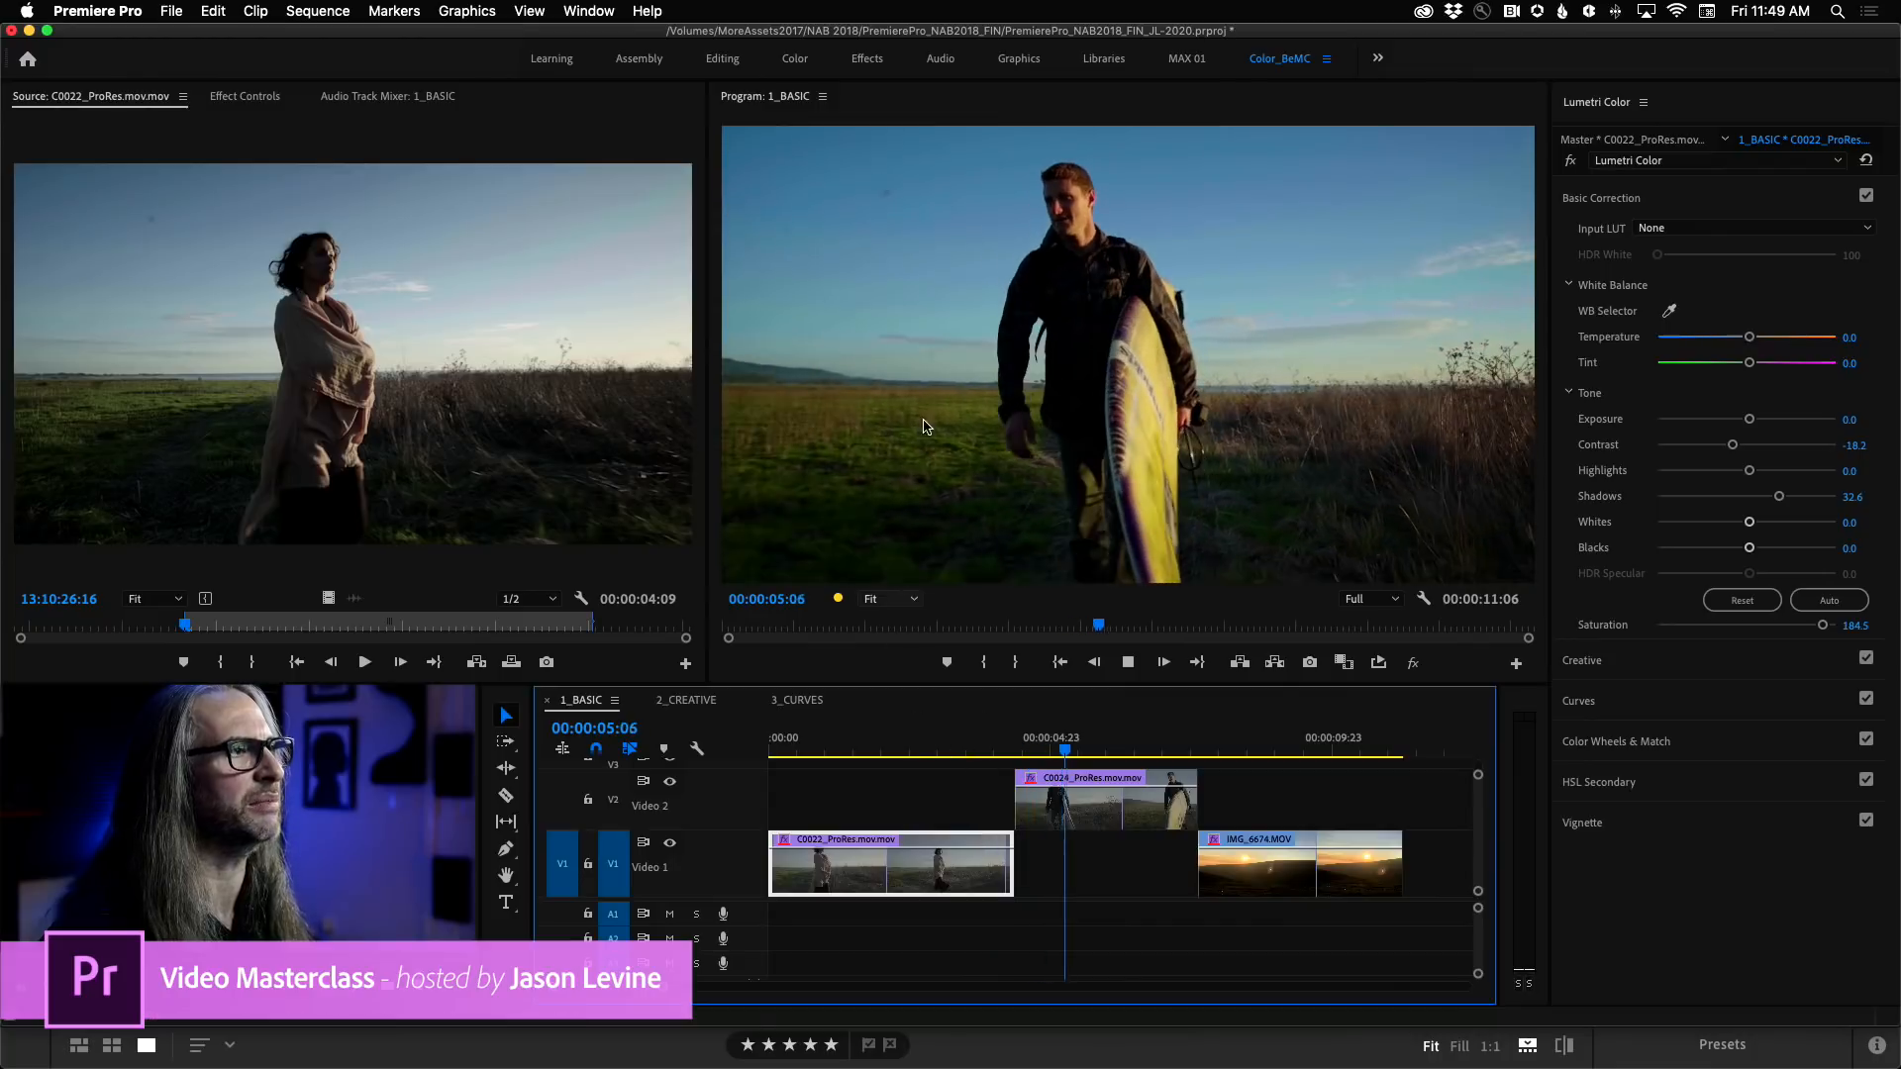
pyautogui.moveTo(1109, 755); pyautogui.dragTo(1058, 755)
pyautogui.moveTo(1824, 627); pyautogui.dragTo(1820, 629)
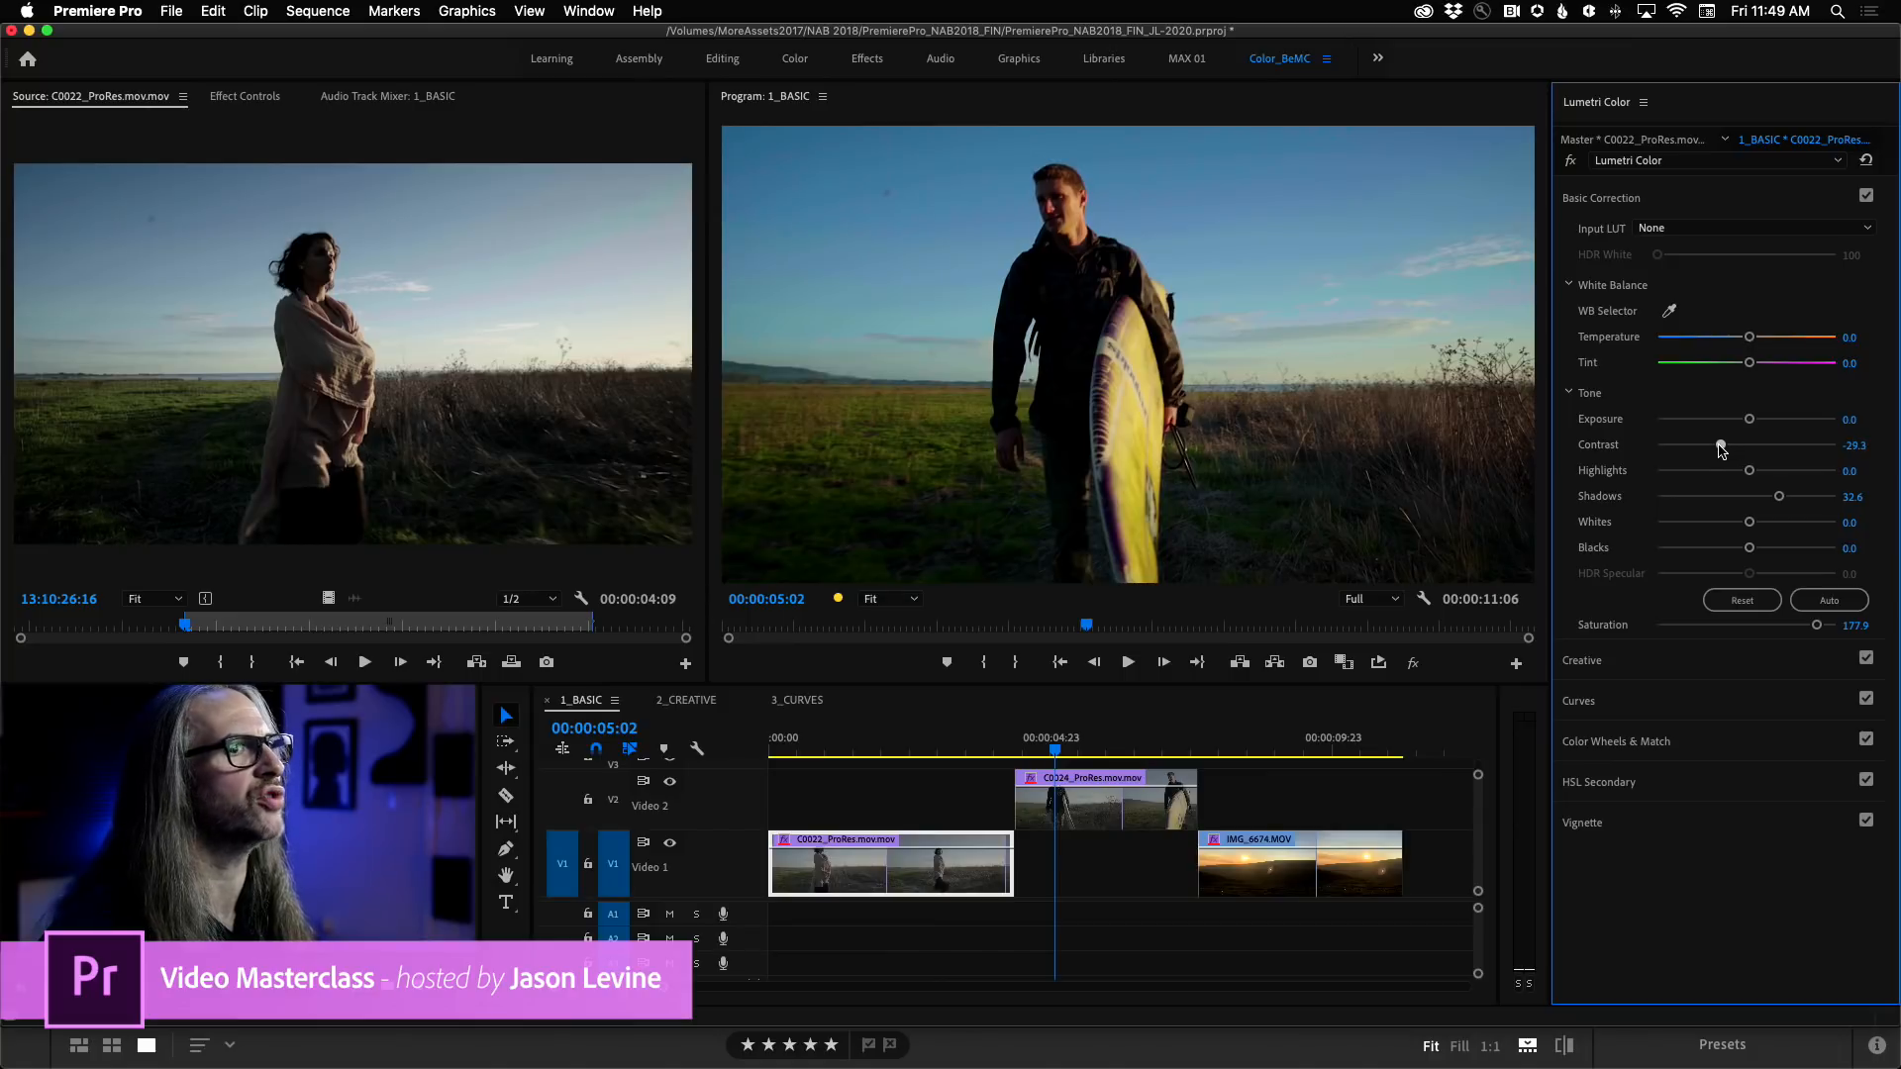
pyautogui.moveTo(1024, 757); pyautogui.dragTo(1095, 754)
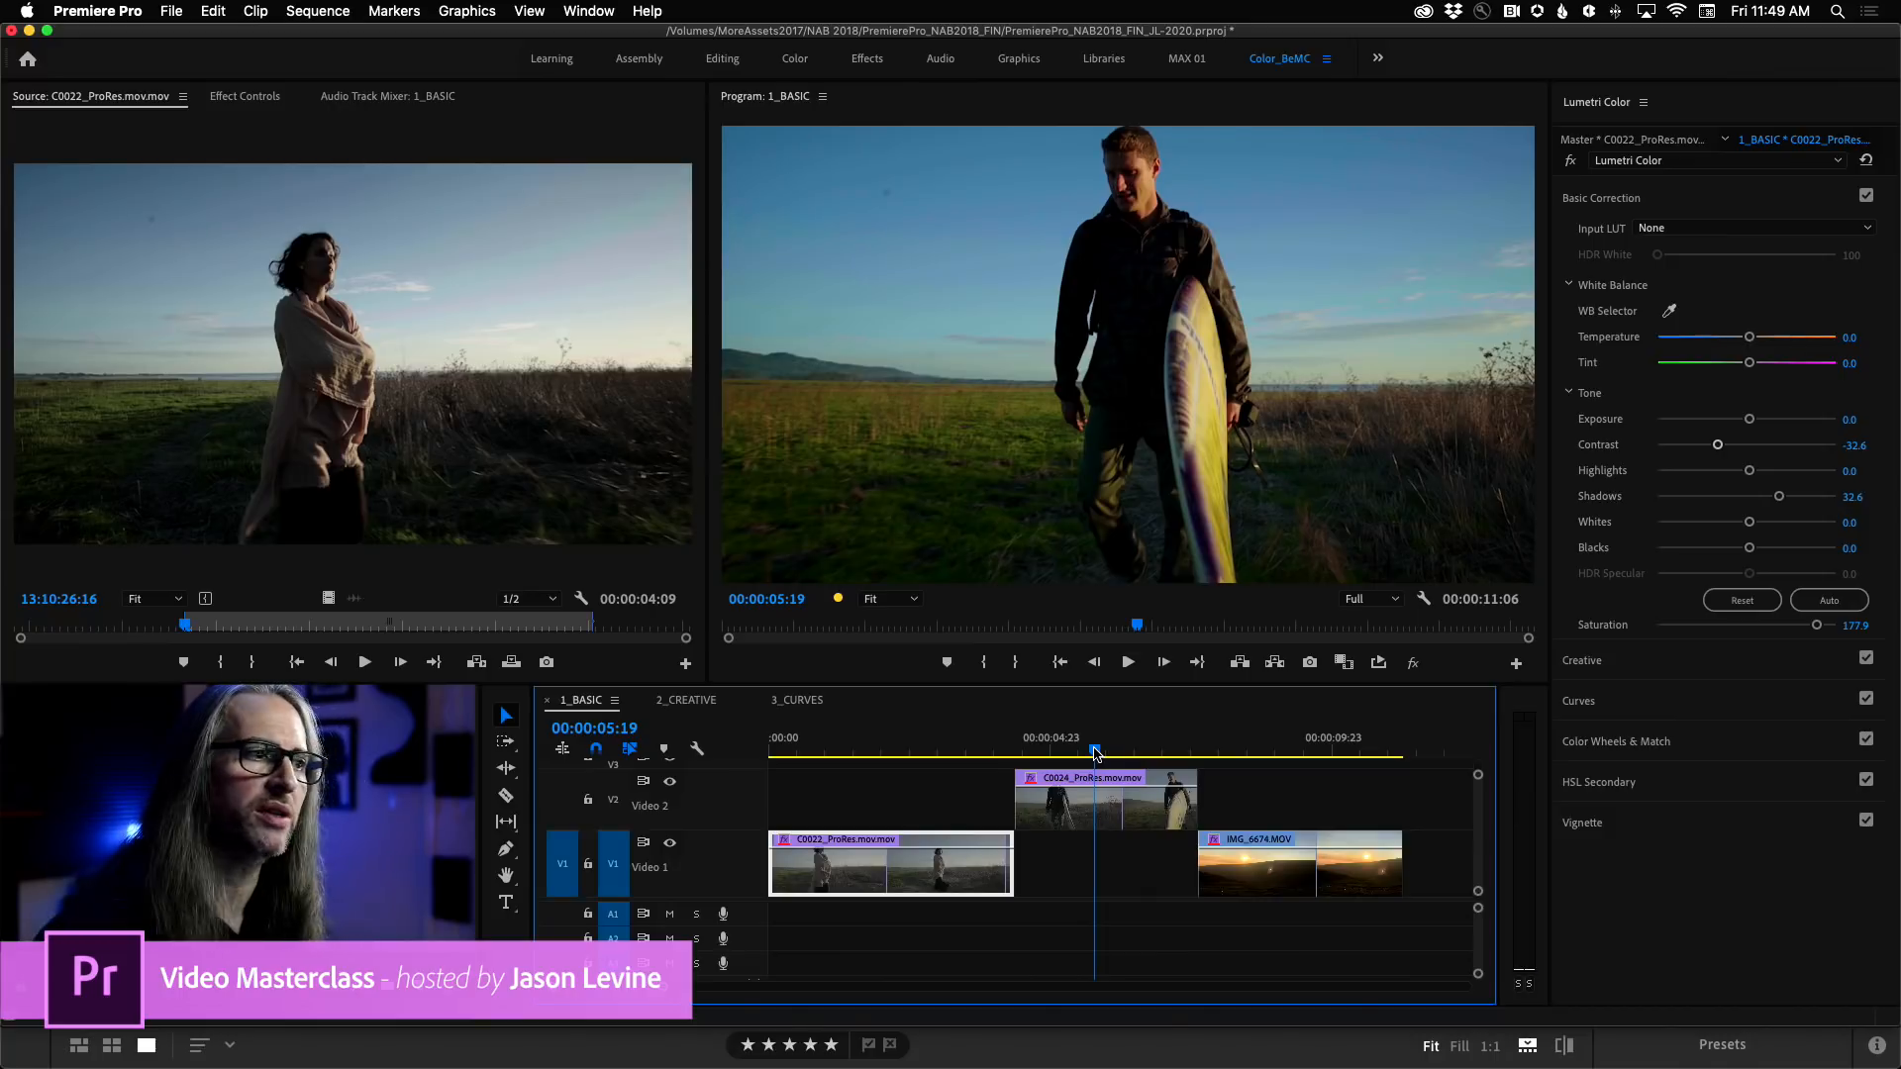
# Review the IMG_6674 clip by playing it forward and backward, and return the playhead to 00:00:07:17.
pyautogui.click(1196, 749)
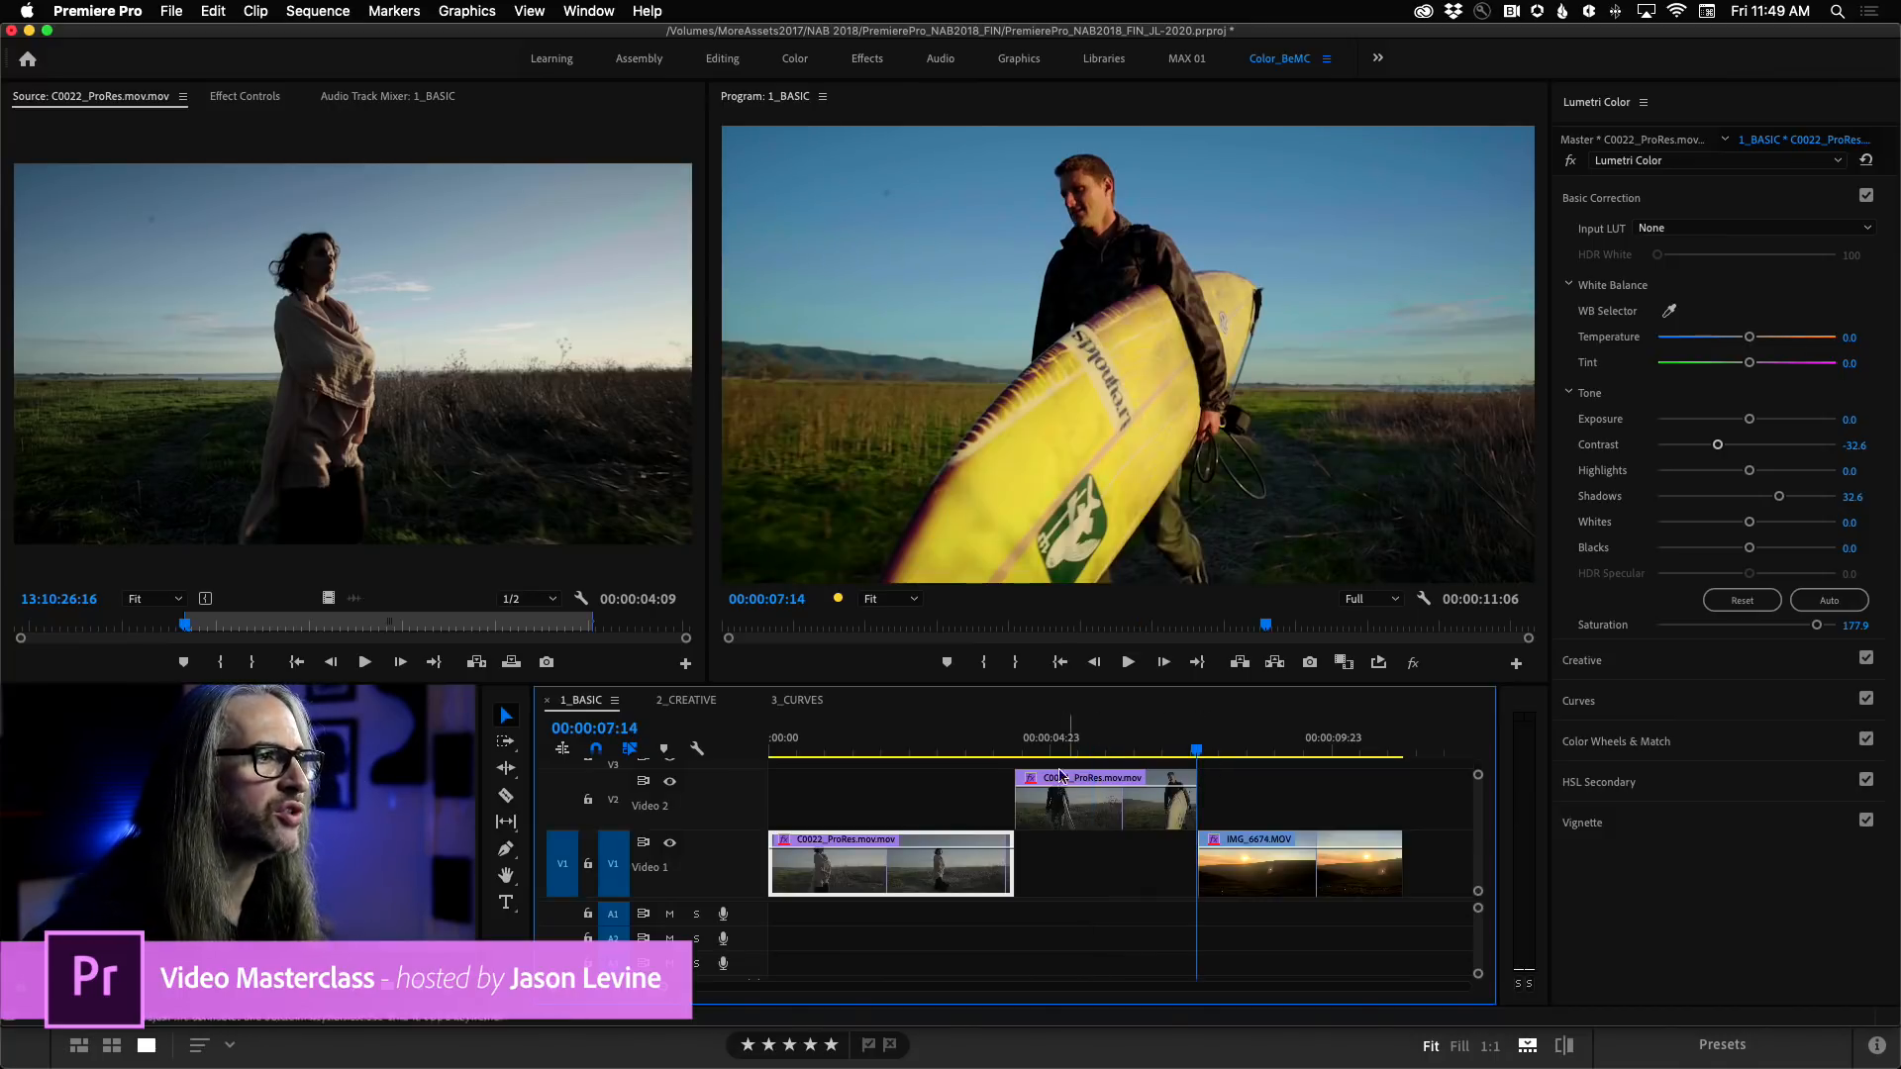
pyautogui.click(1164, 662)
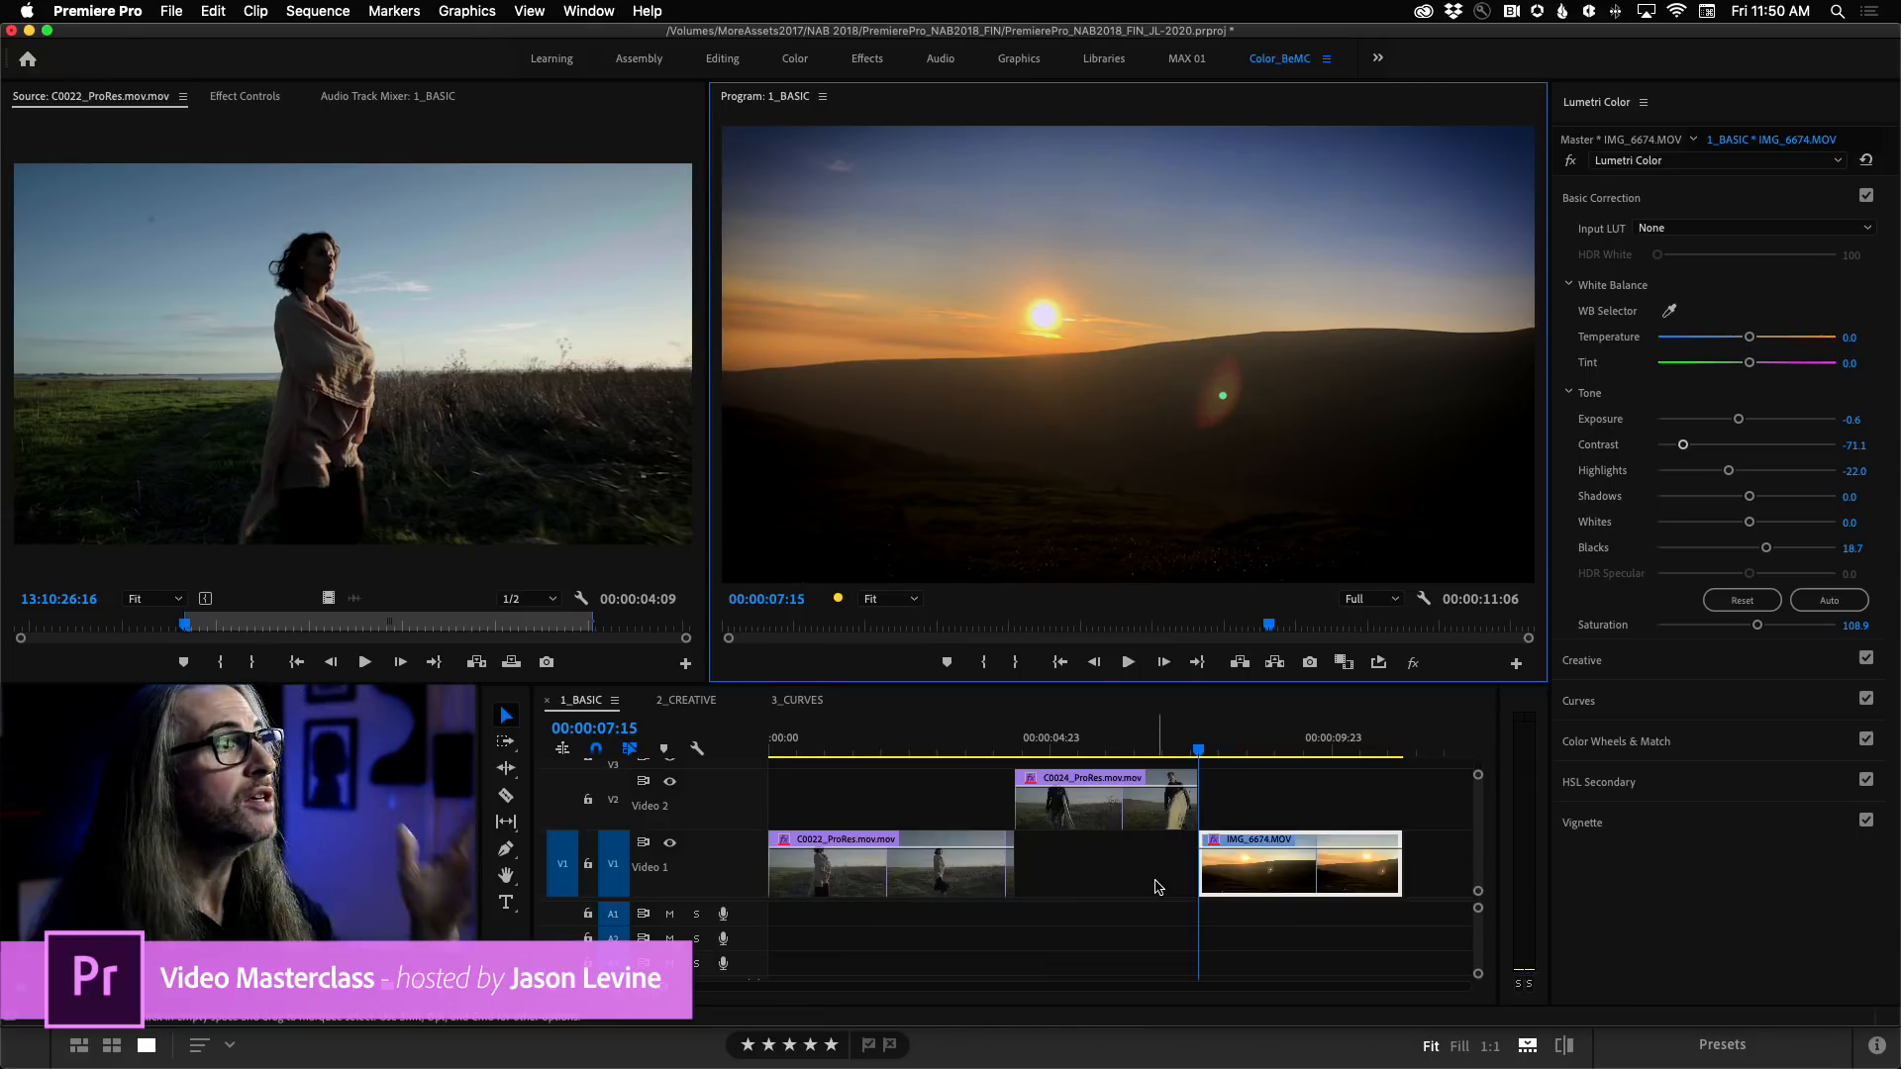
pyautogui.press('space')
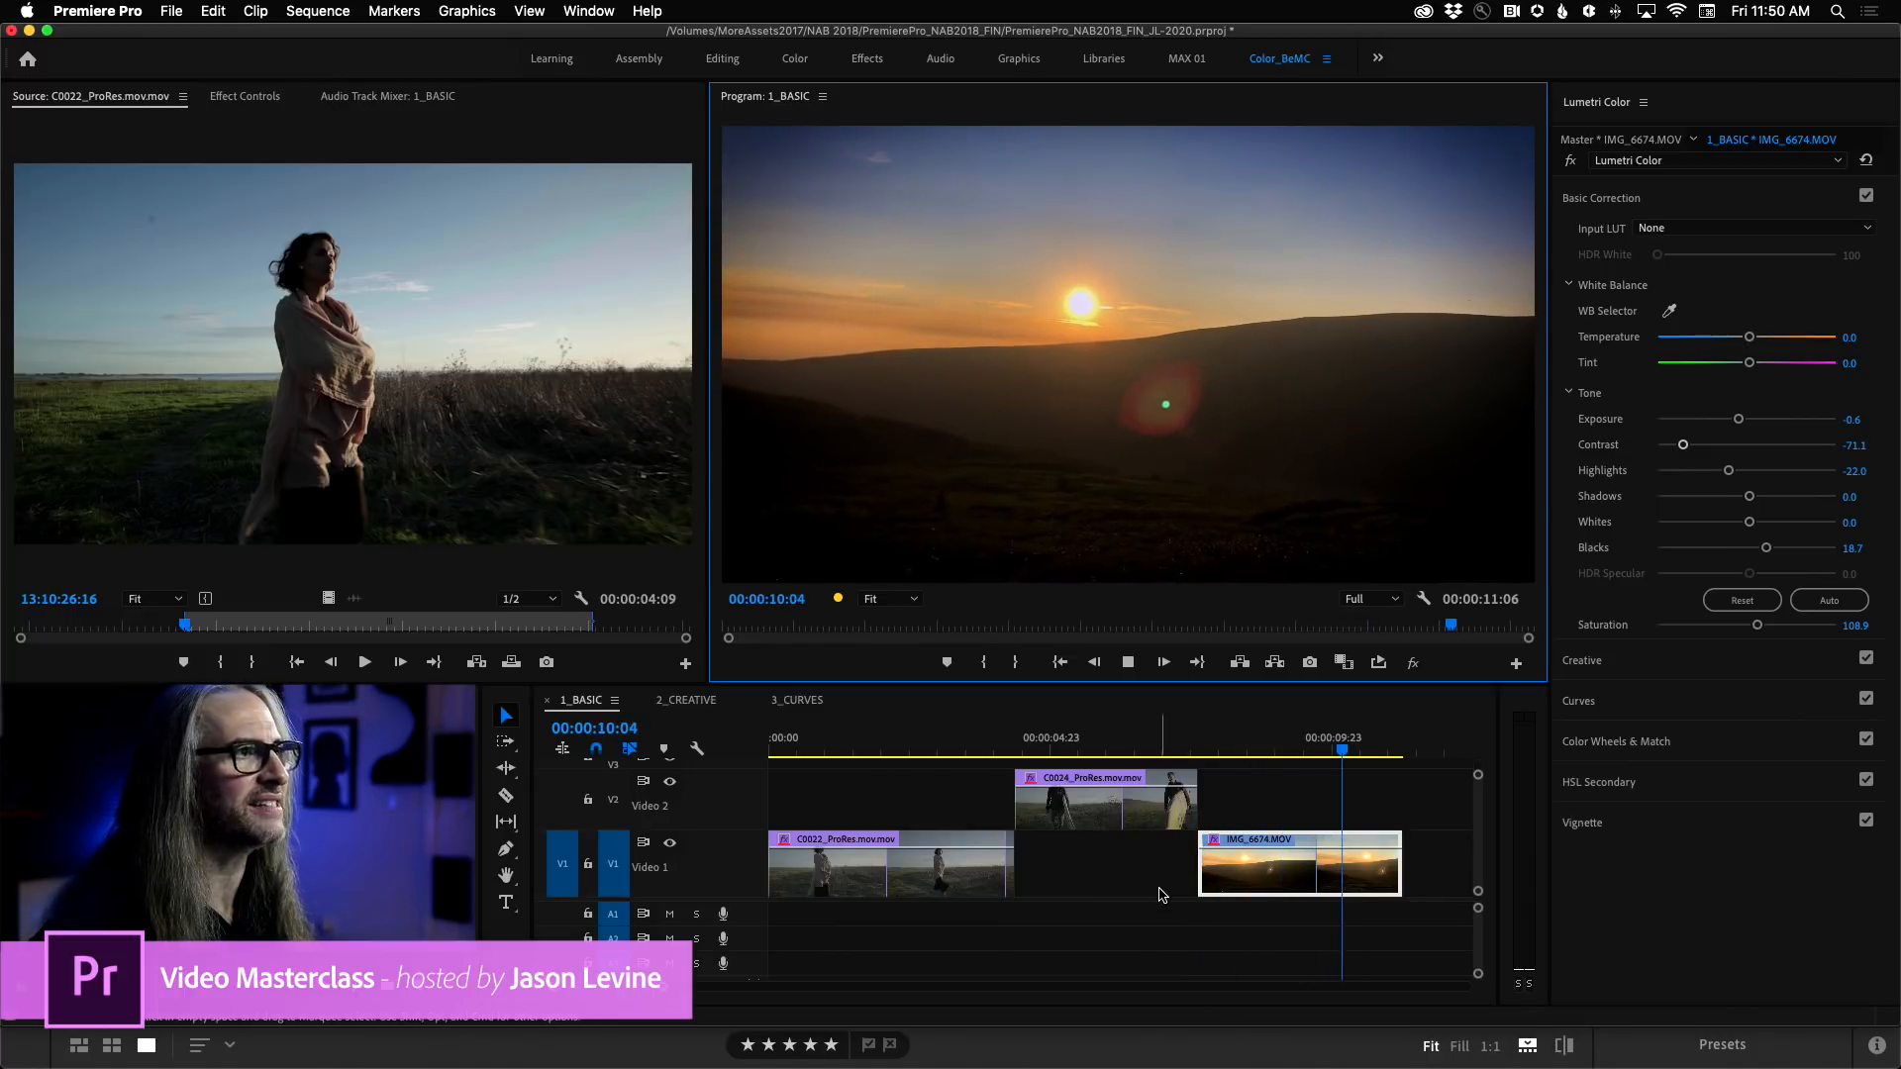
pyautogui.press('j')
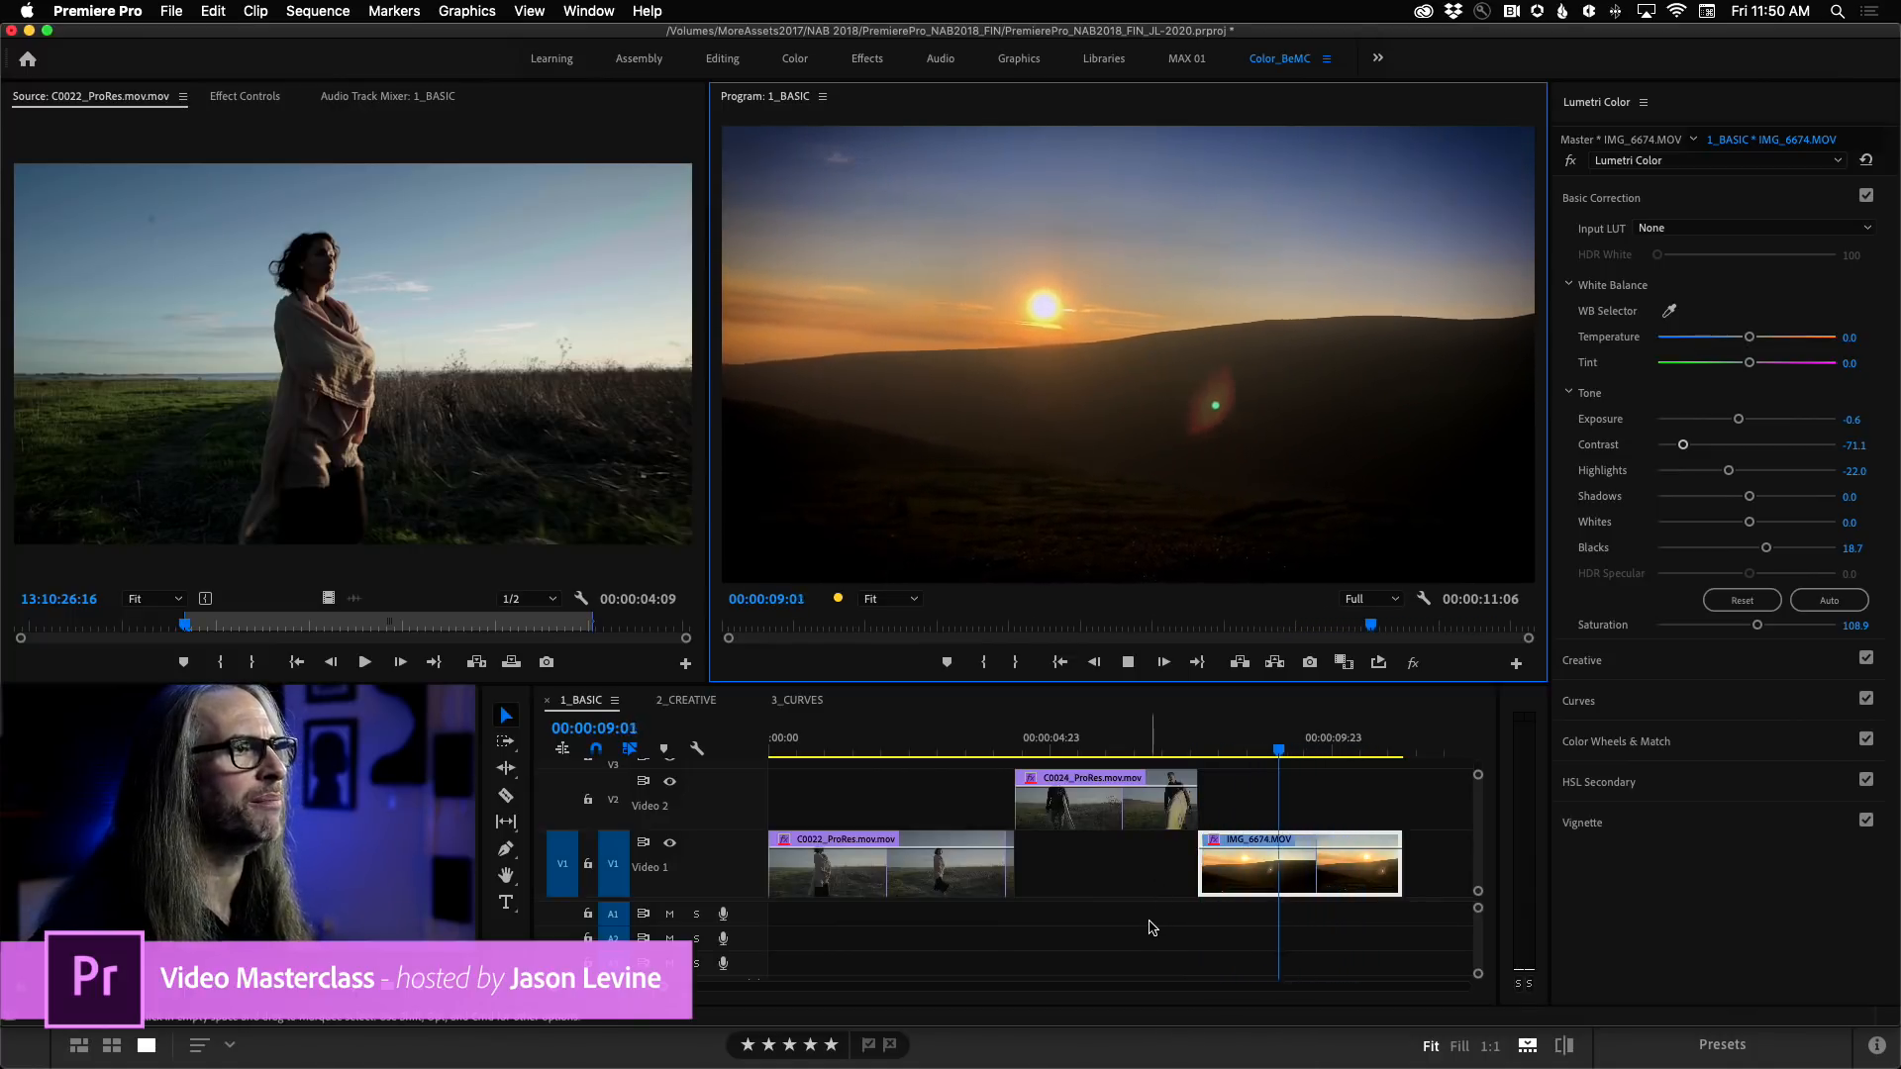
pyautogui.press('l')
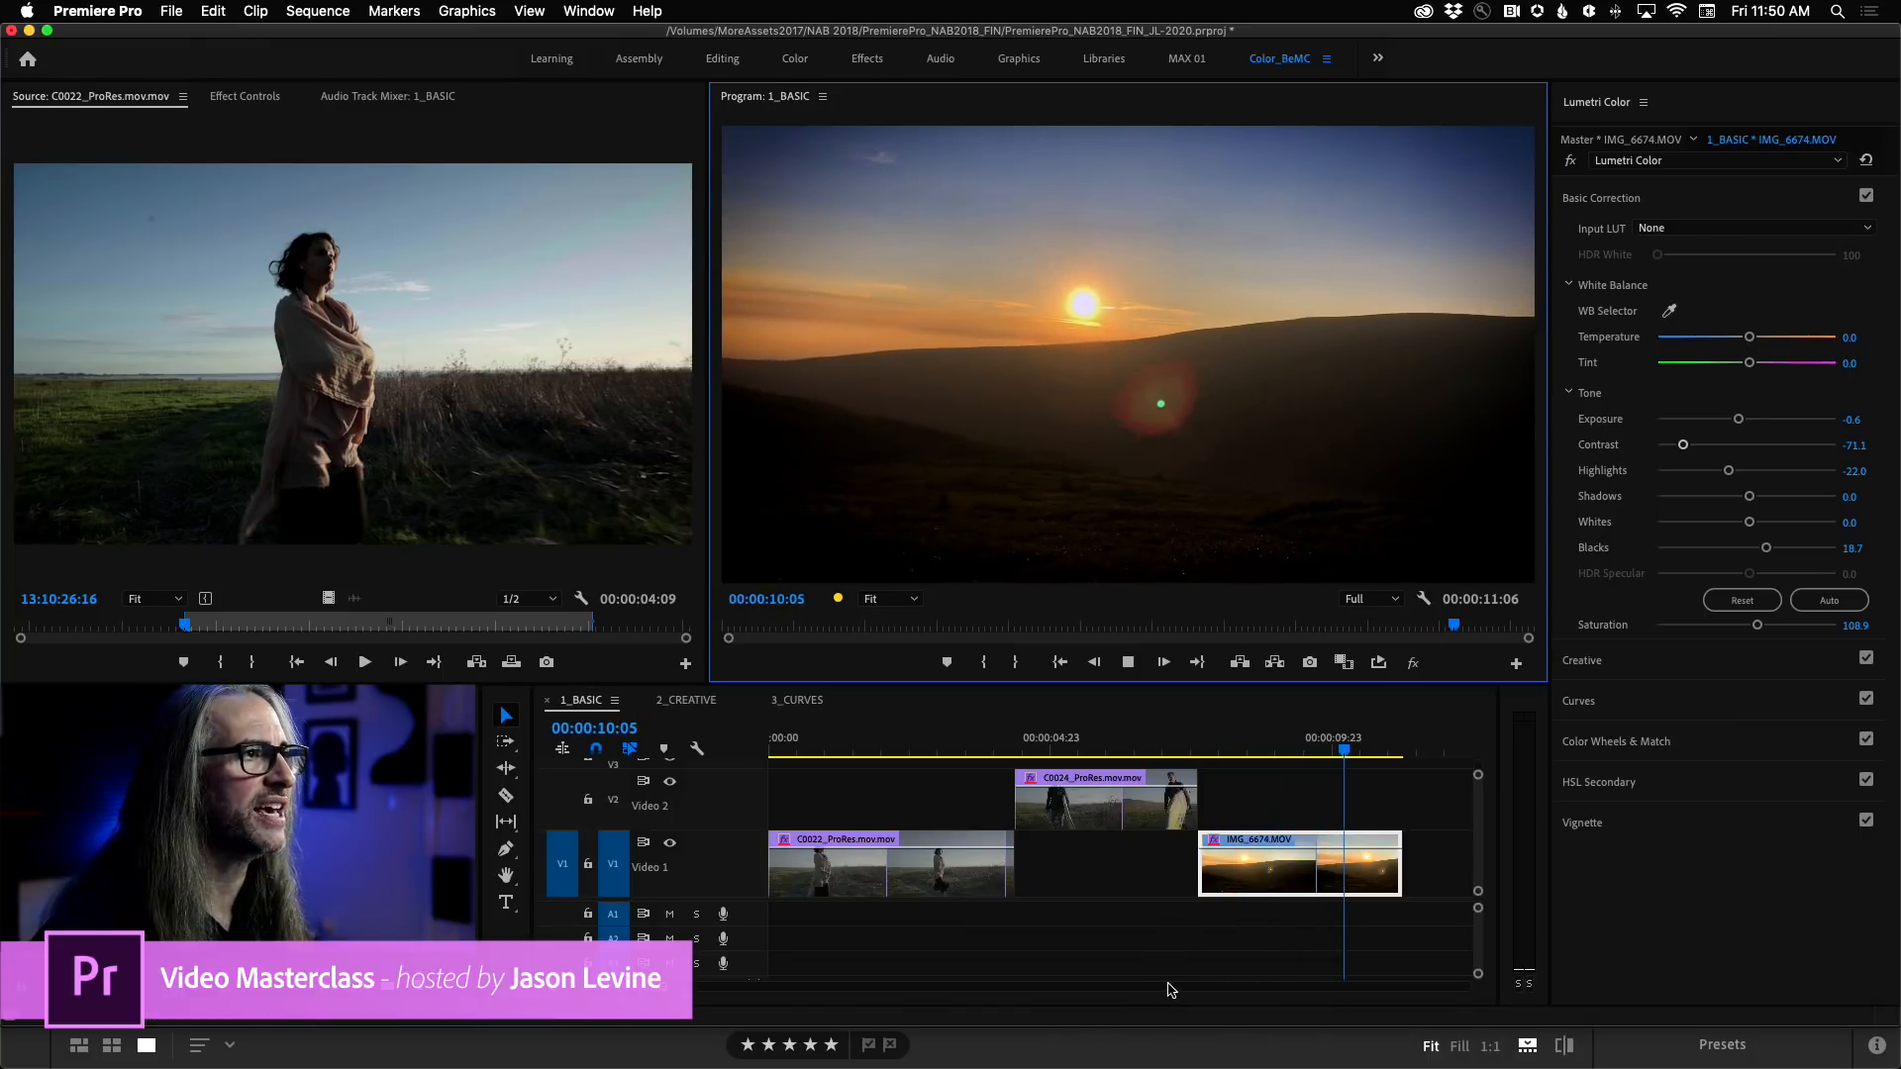
pyautogui.press('j')
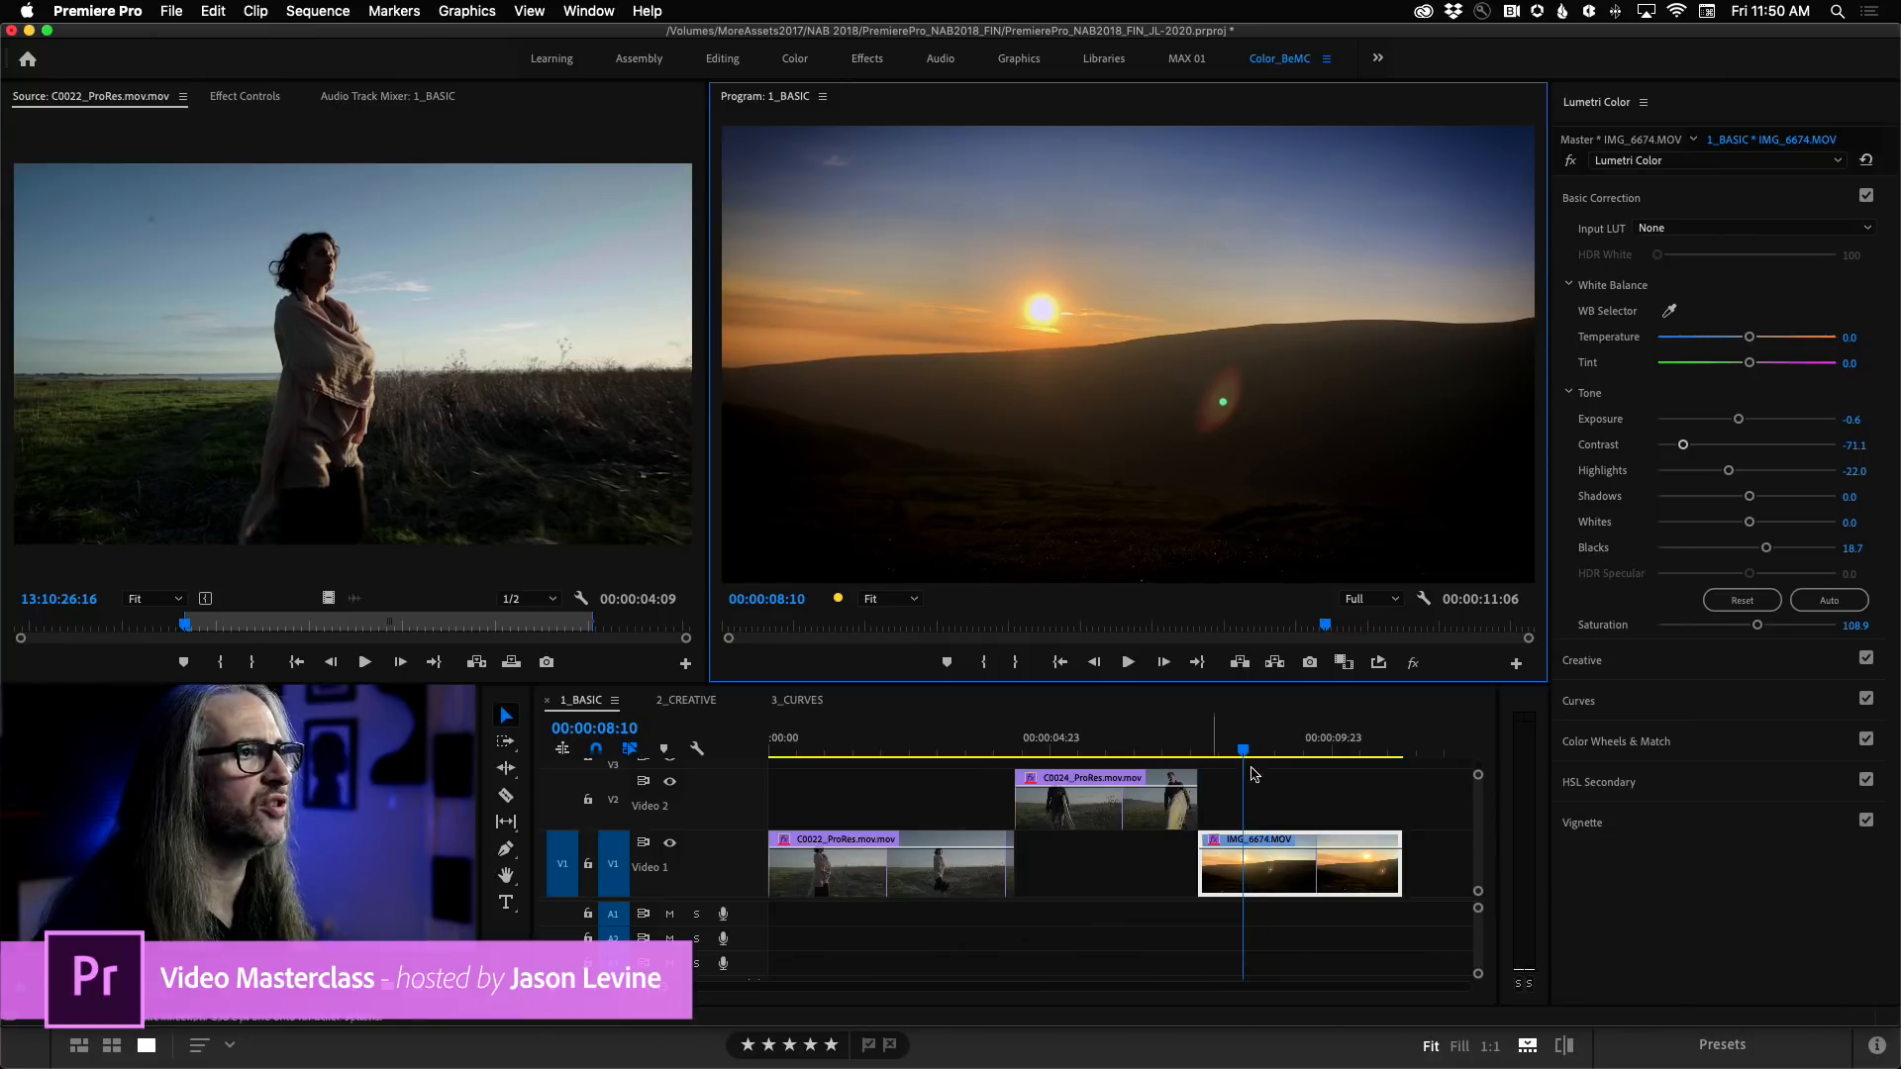
pyautogui.click(1242, 755)
pyautogui.moveTo(1242, 754); pyautogui.dragTo(1204, 742)
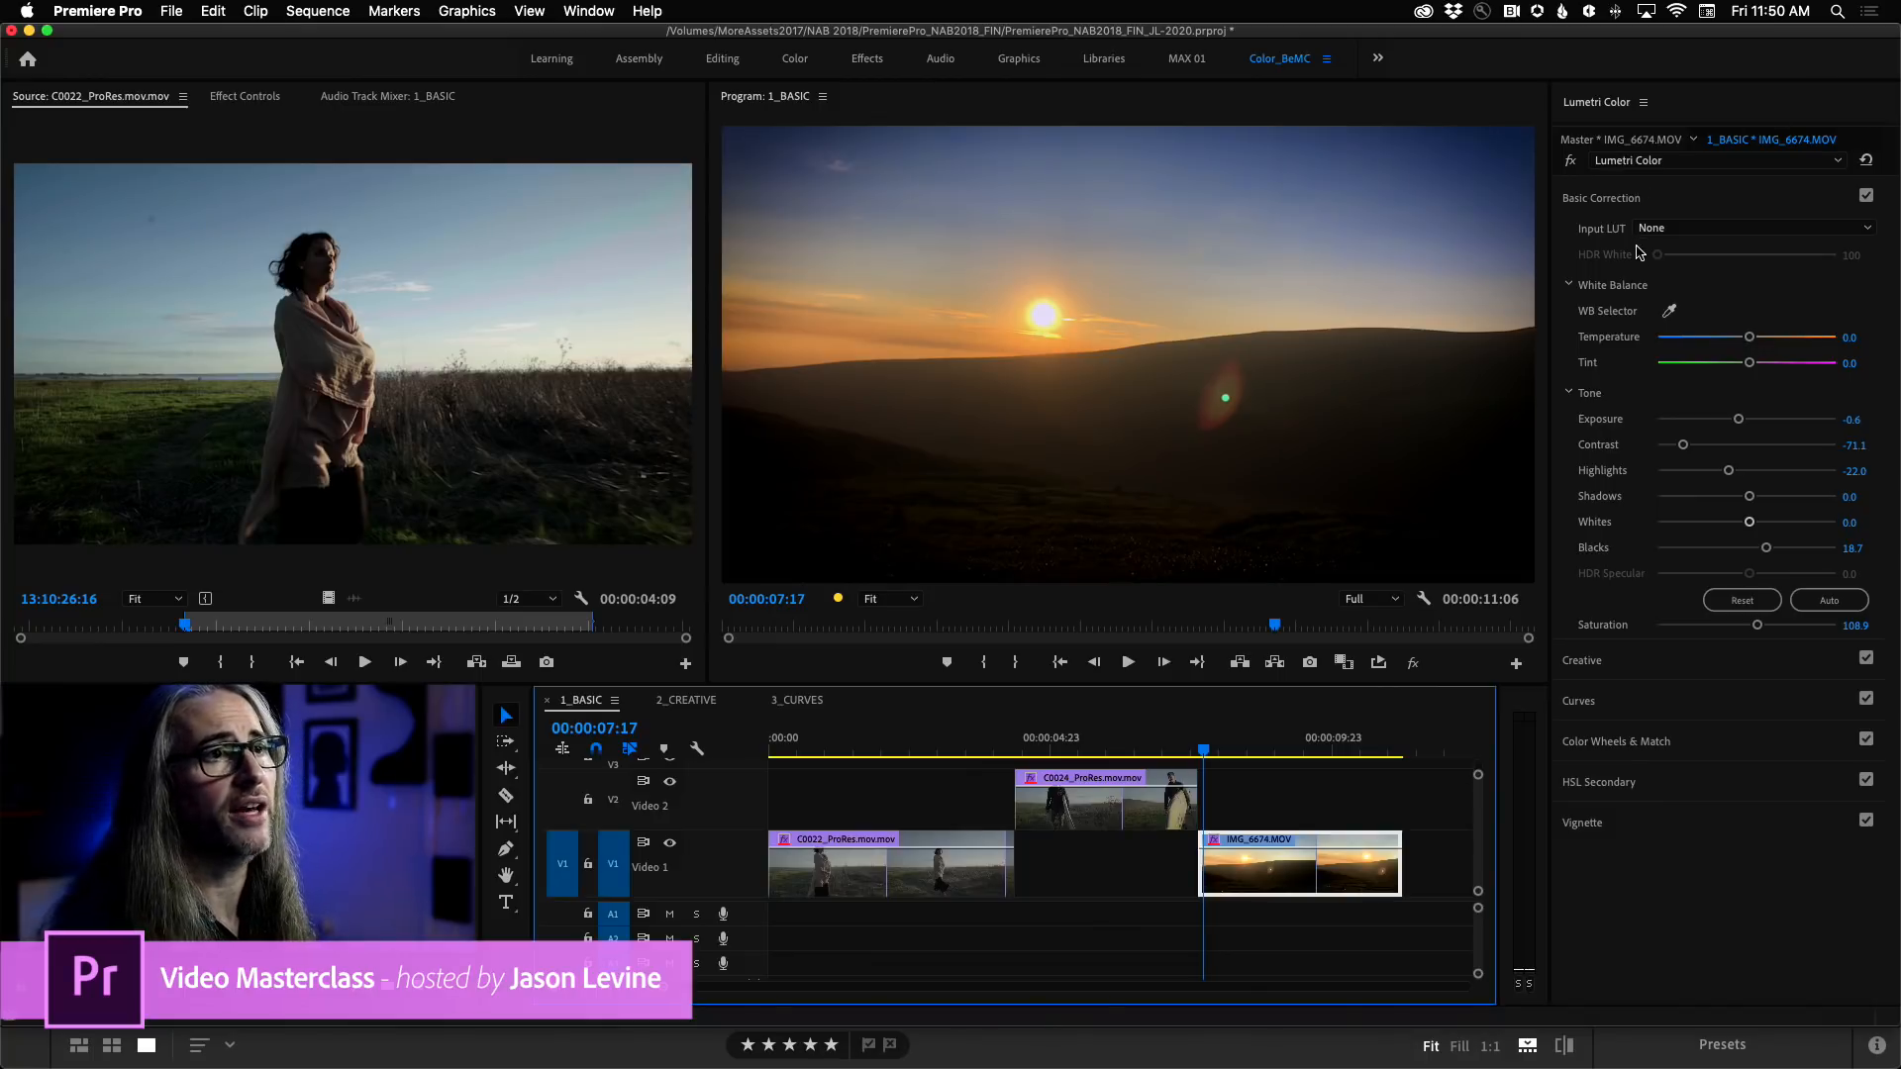
# Compare the IMG_6674 clip's master and sequence grades, view the frame enlarged with Lumetri Color bypassed, and re-enable the effect.
pyautogui.click(1628, 140)
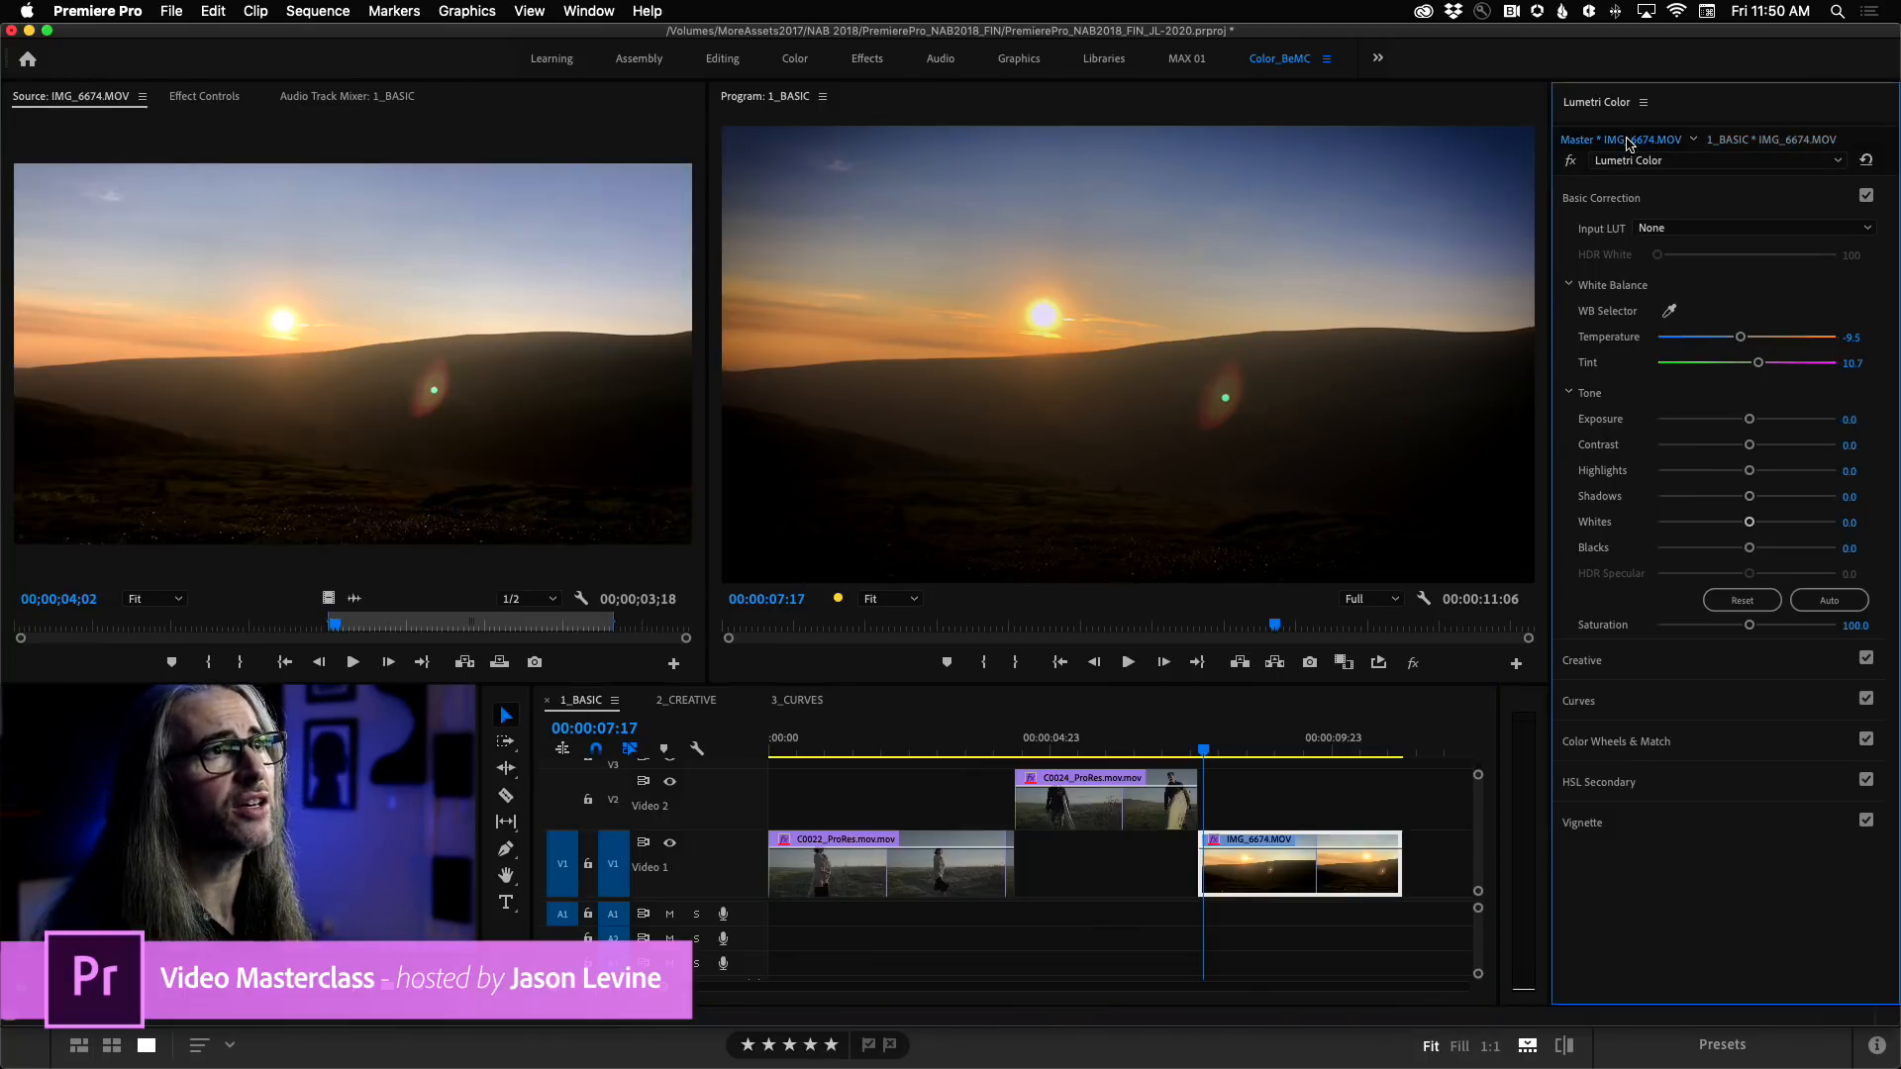
pyautogui.click(1753, 141)
pyautogui.click(1571, 161)
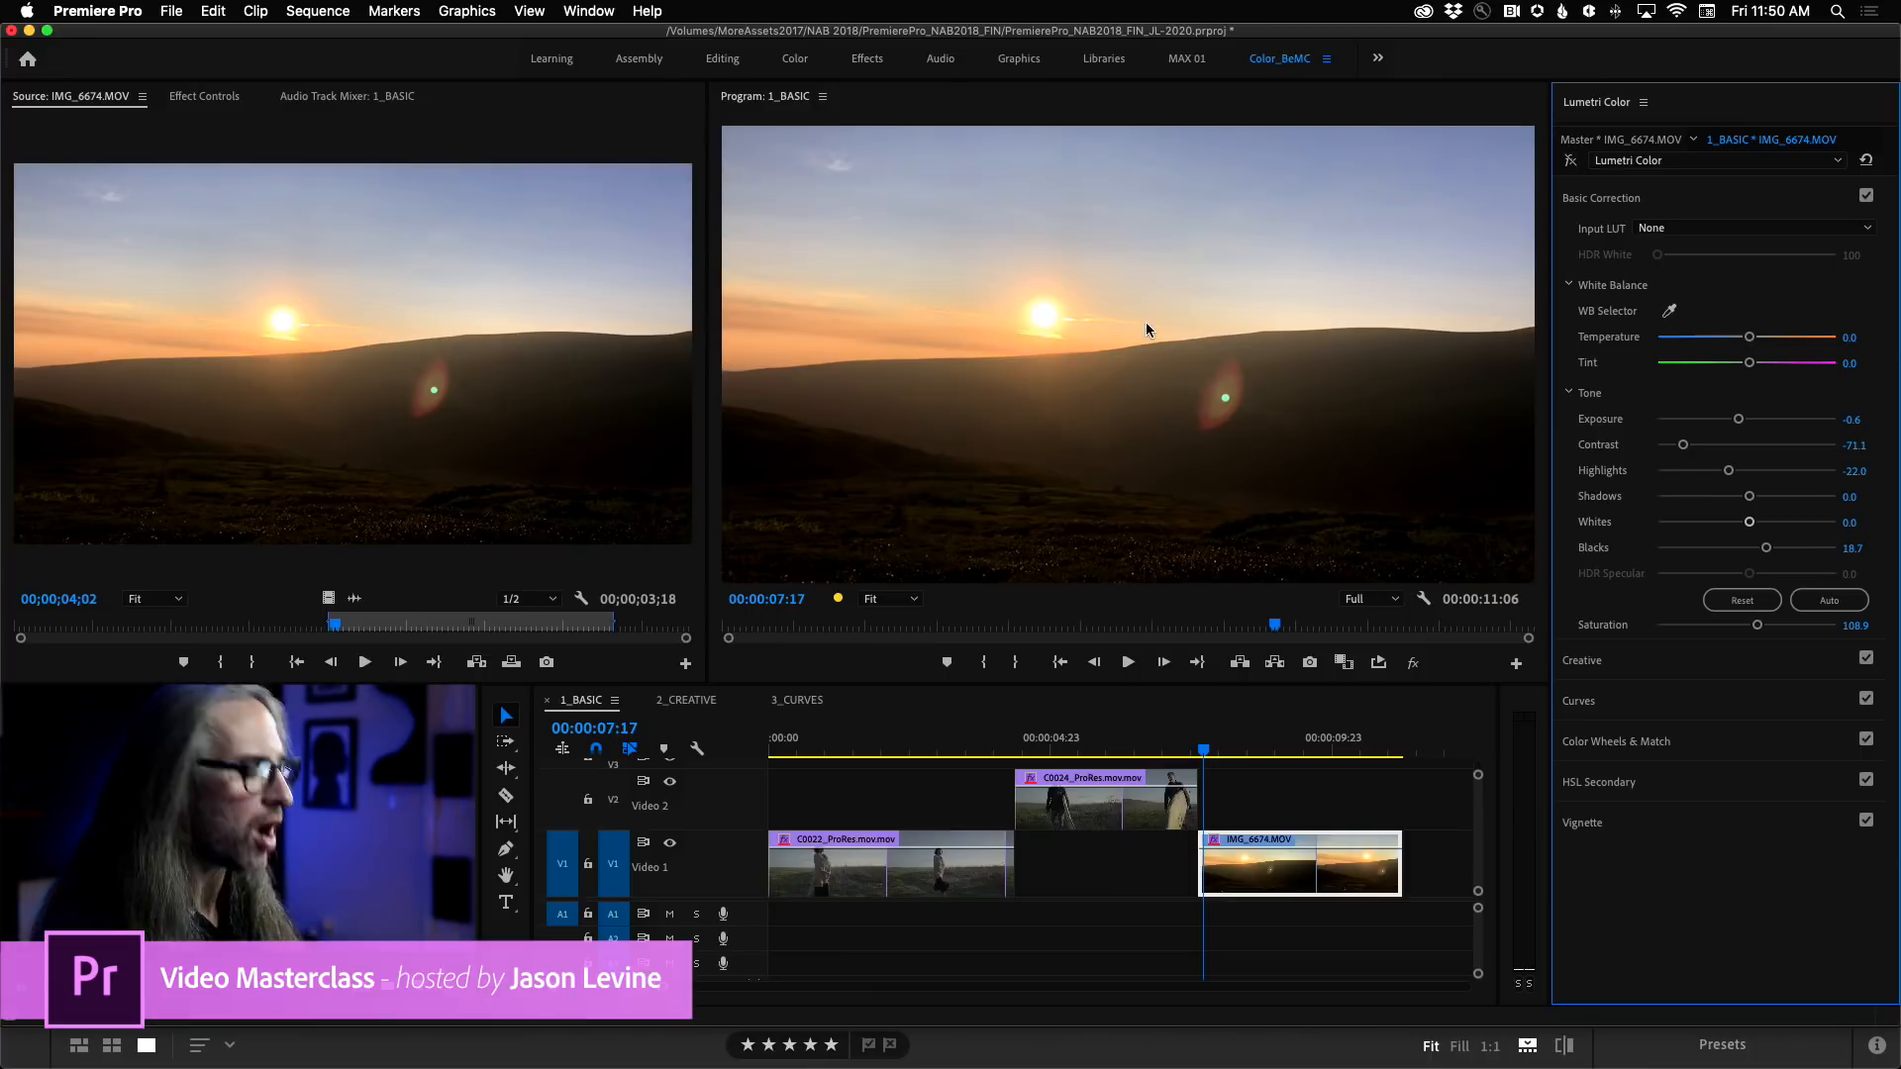
pyautogui.press('`')
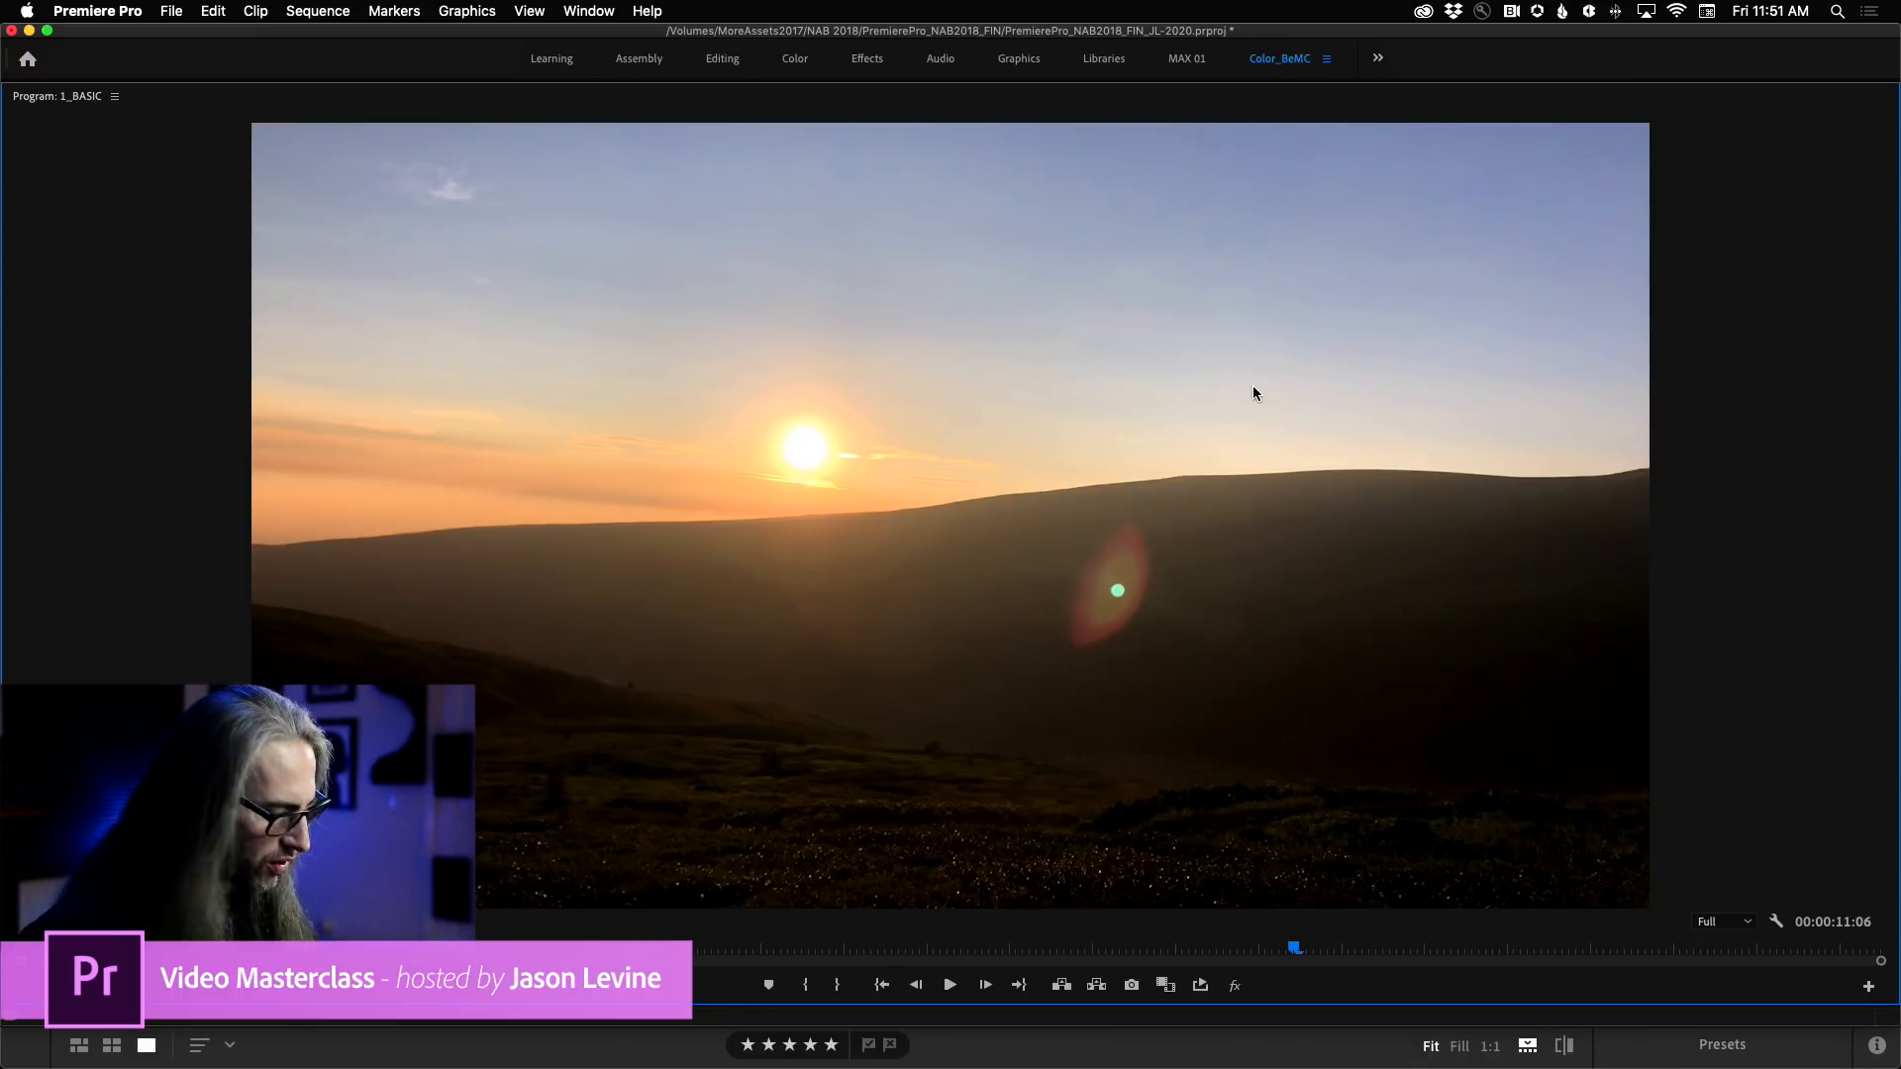
pyautogui.press('`')
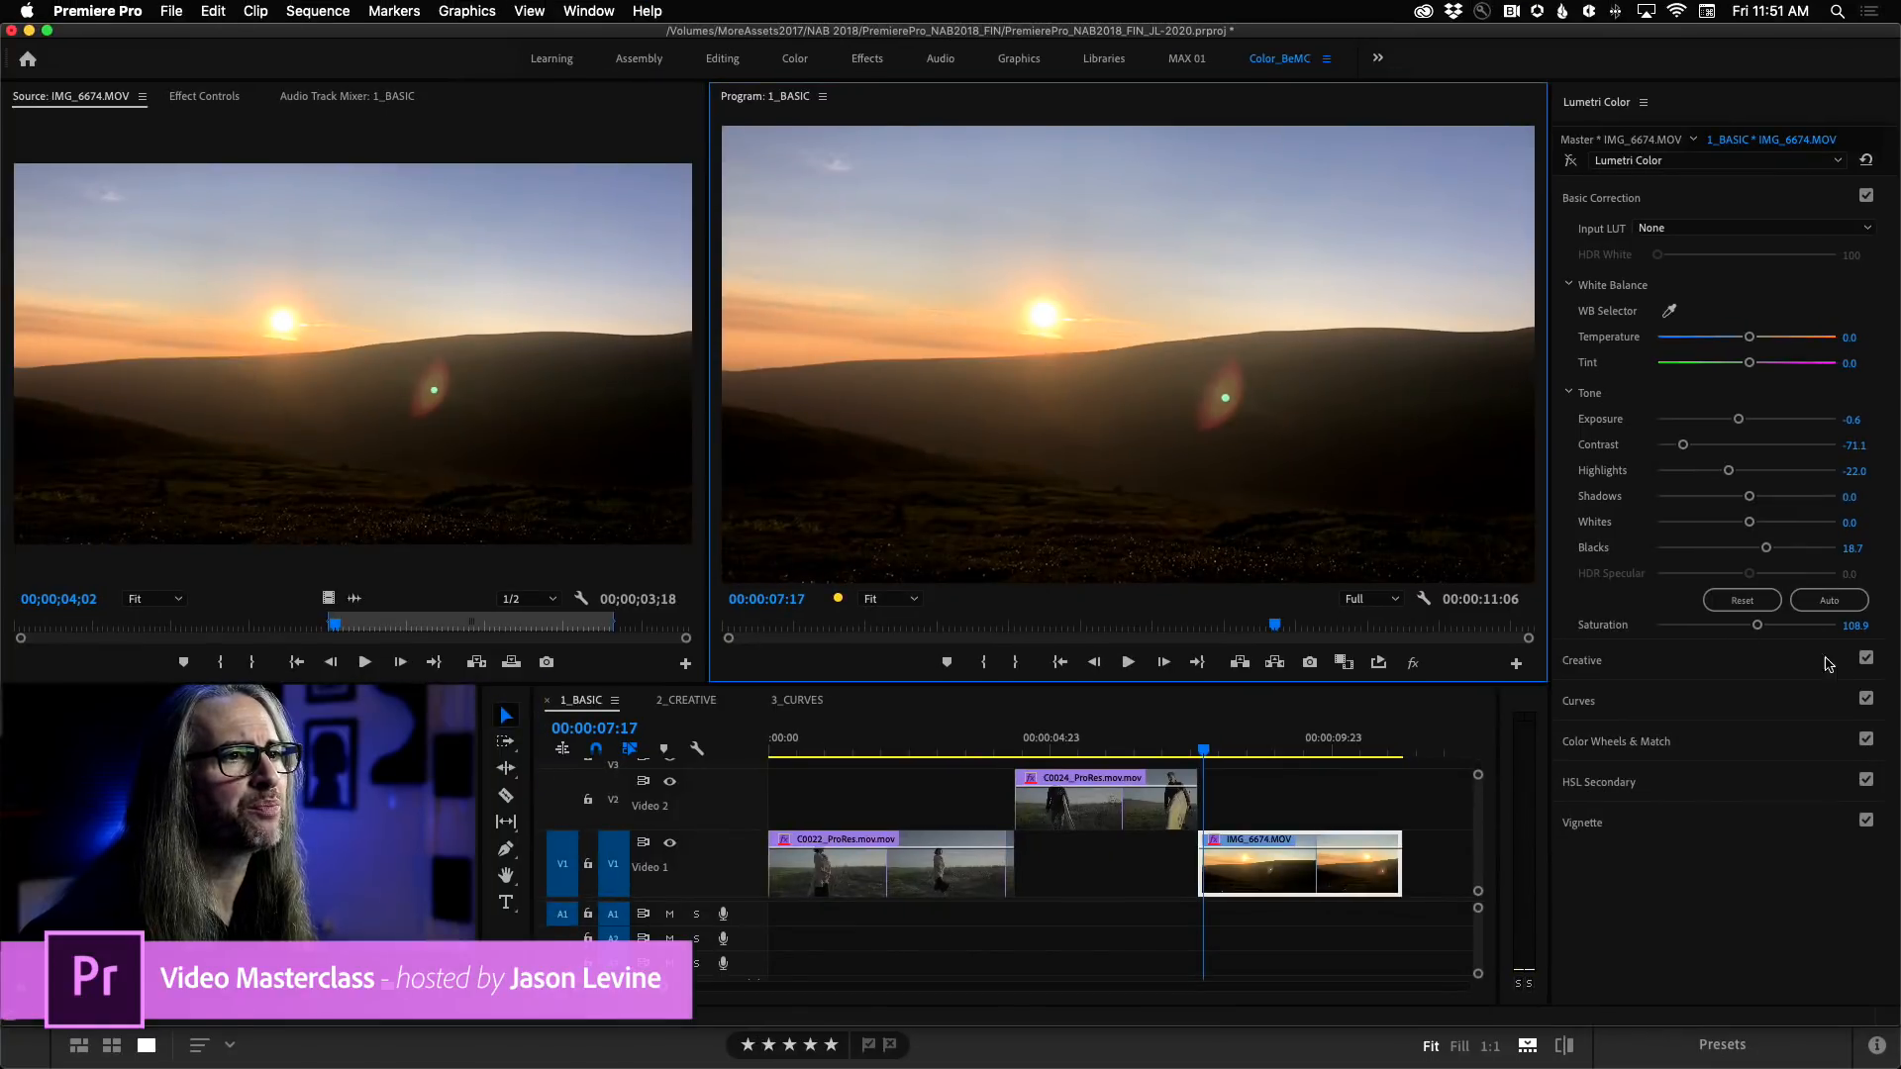
pyautogui.click(1569, 162)
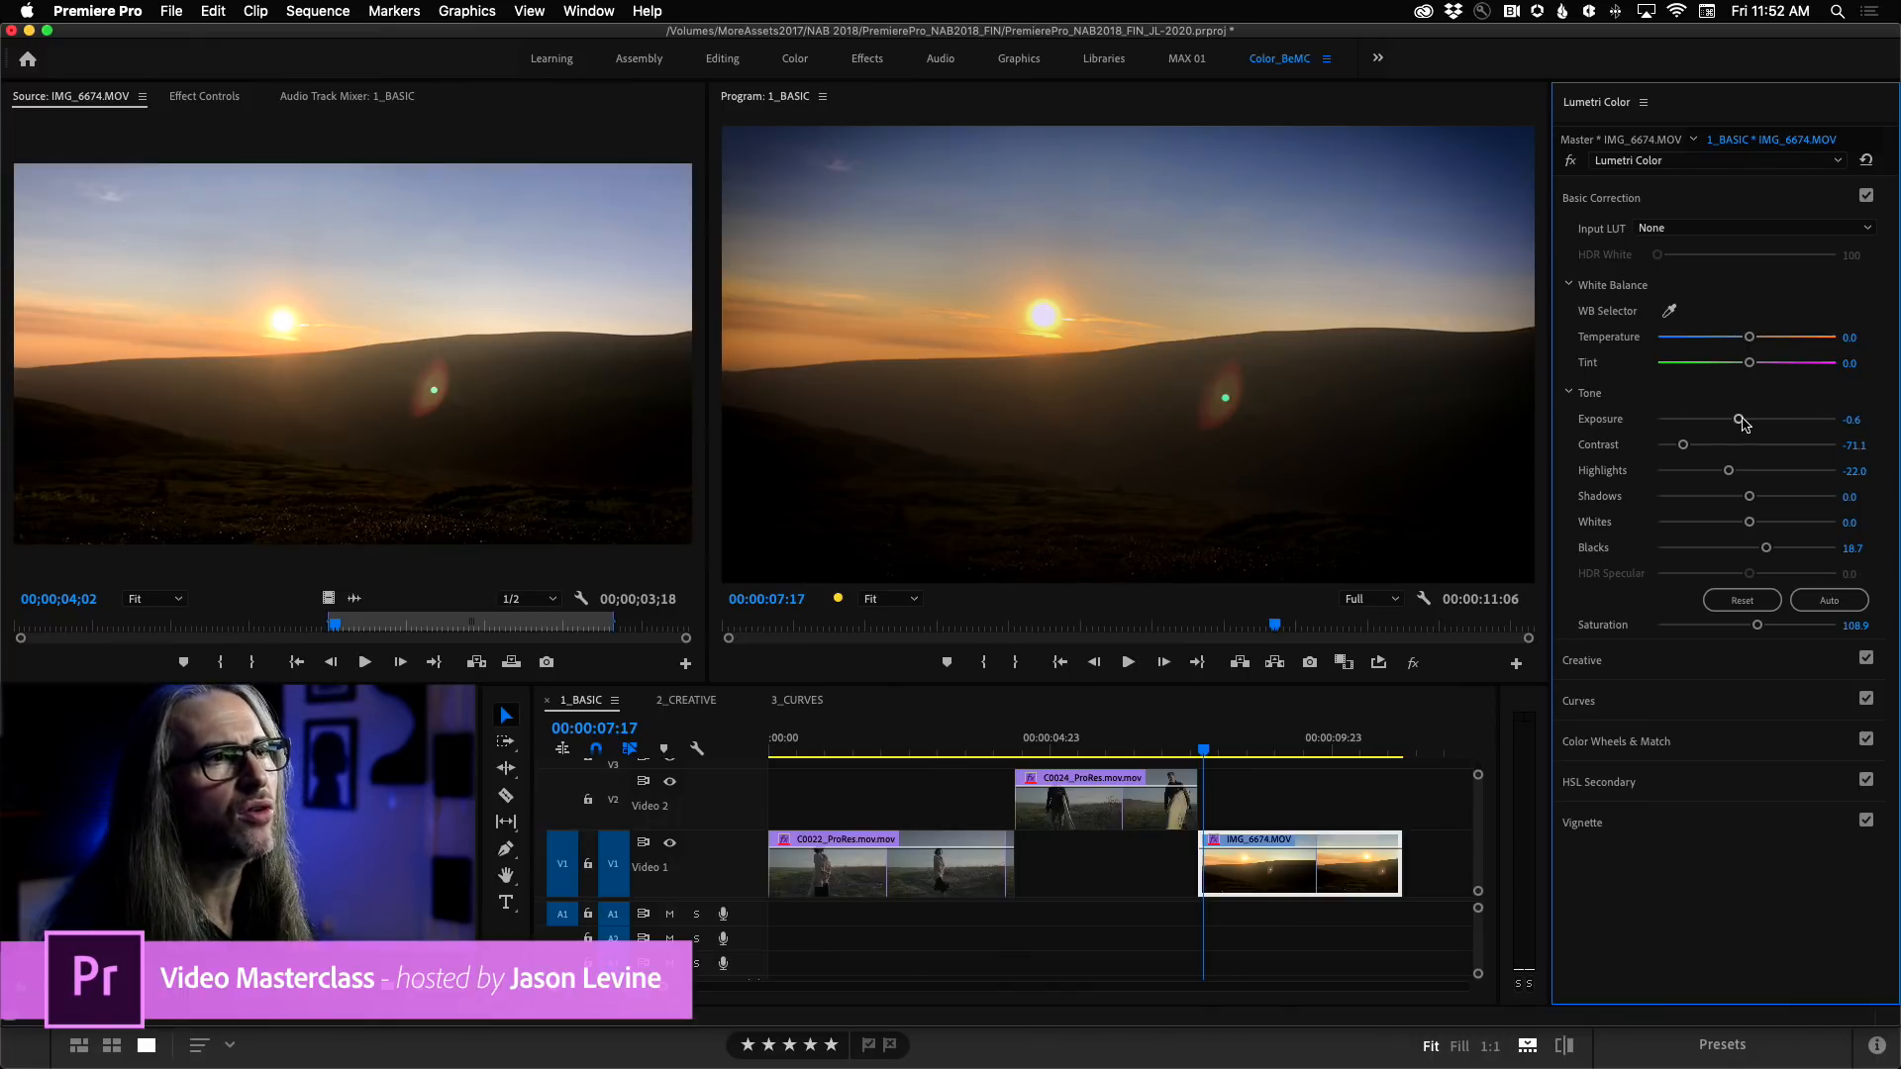
# Set the IMG_6674 clip's Exposure to -0.9, Contrast to -70.2, Highlights to -21.5, Blacks to 19.3 and Saturation to 117.1.
pyautogui.moveTo(1741, 423)
pyautogui.mouseDown()
pyautogui.moveTo(1766, 422)
pyautogui.moveTo(1726, 416)
pyautogui.moveTo(1687, 446)
pyautogui.moveTo(1749, 451)
pyautogui.mouseUp()
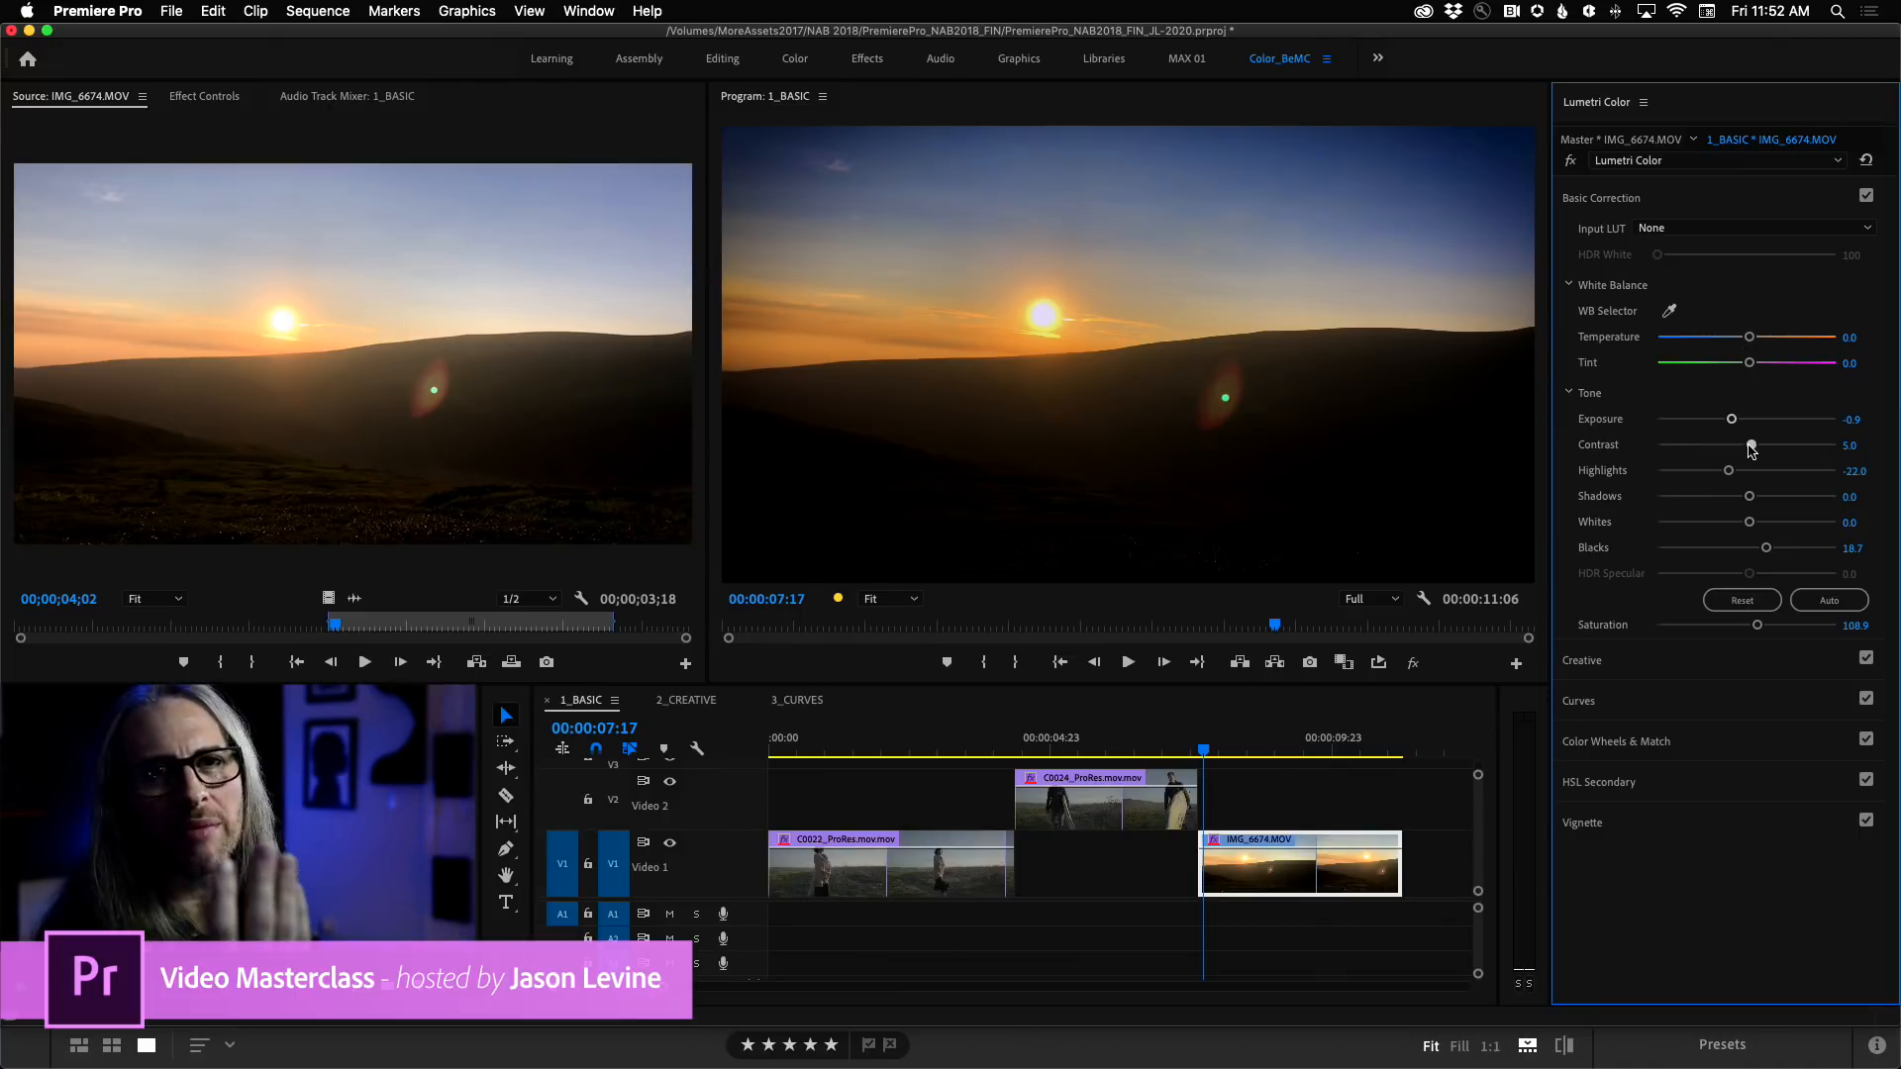
pyautogui.moveTo(1751, 449)
pyautogui.mouseDown()
pyautogui.moveTo(1682, 448)
pyautogui.moveTo(1772, 471)
pyautogui.moveTo(1755, 470)
pyautogui.mouseUp()
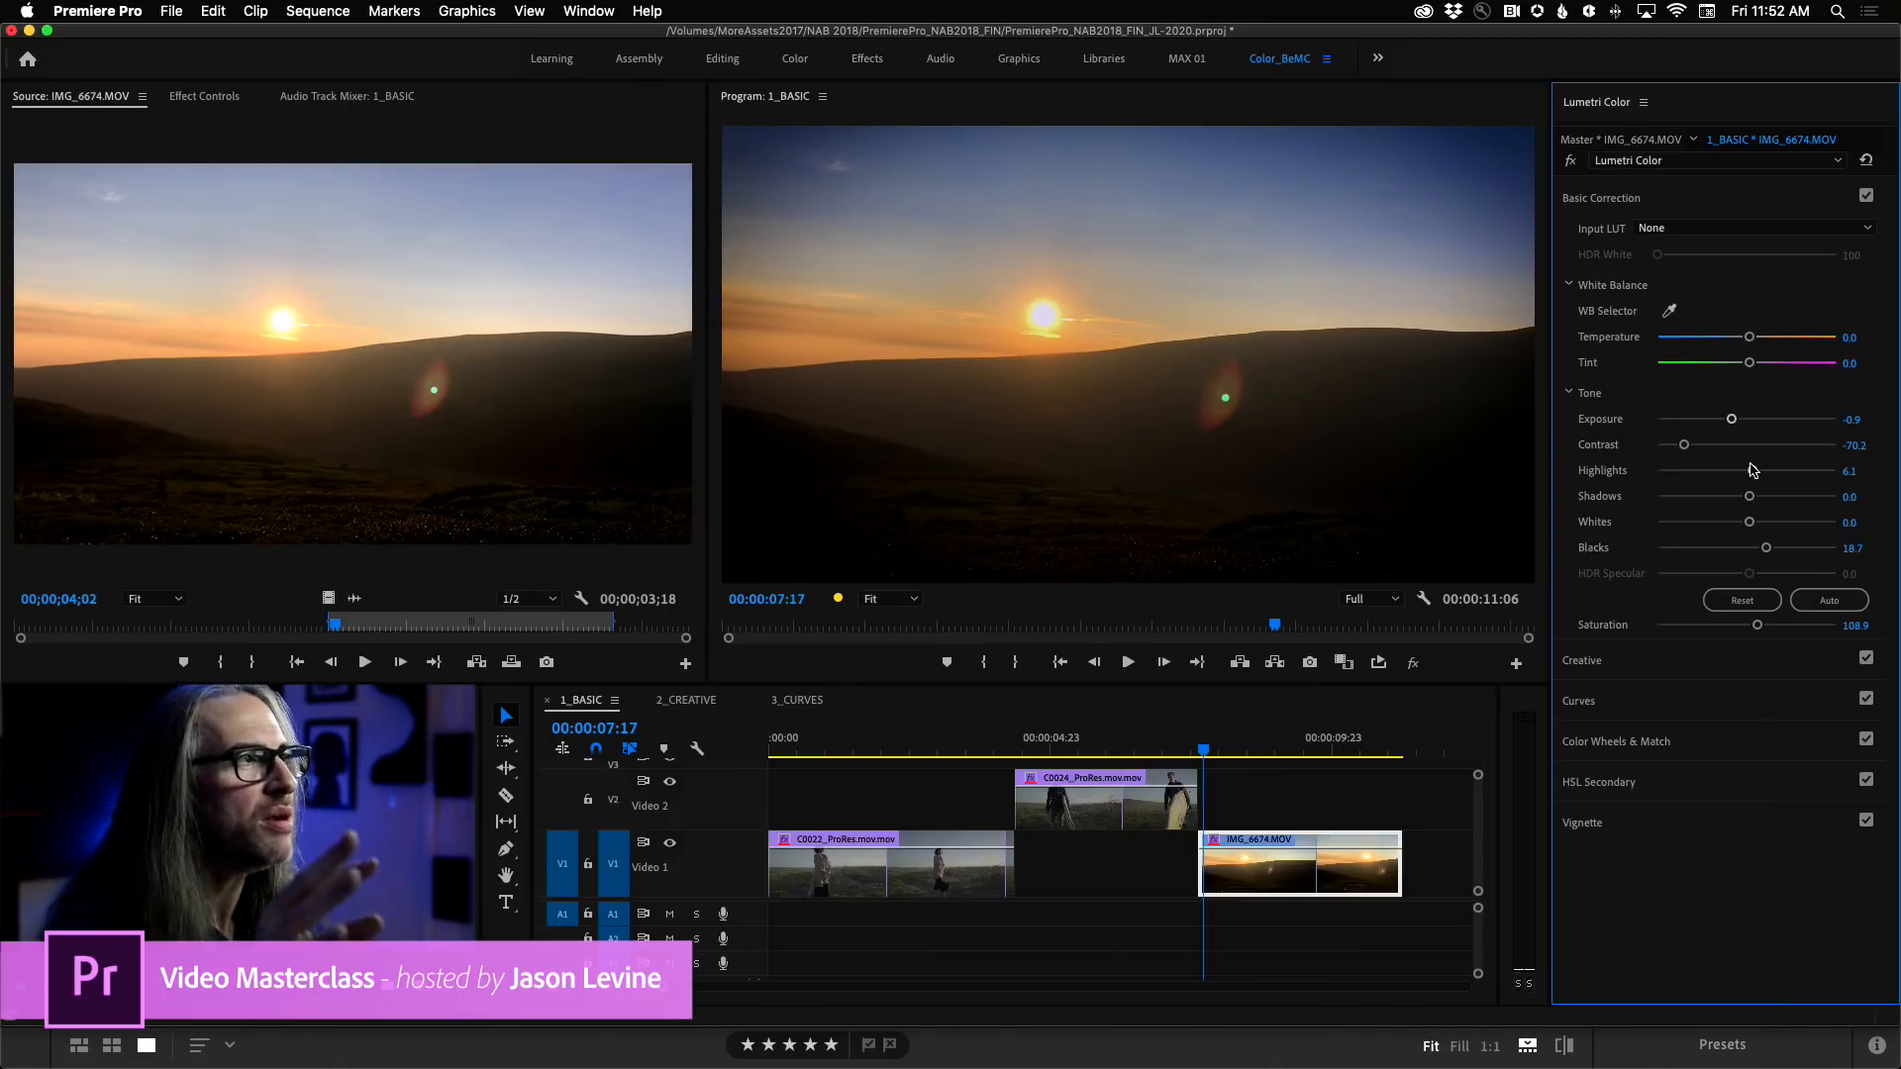
pyautogui.moveTo(1747, 471); pyautogui.dragTo(1745, 471)
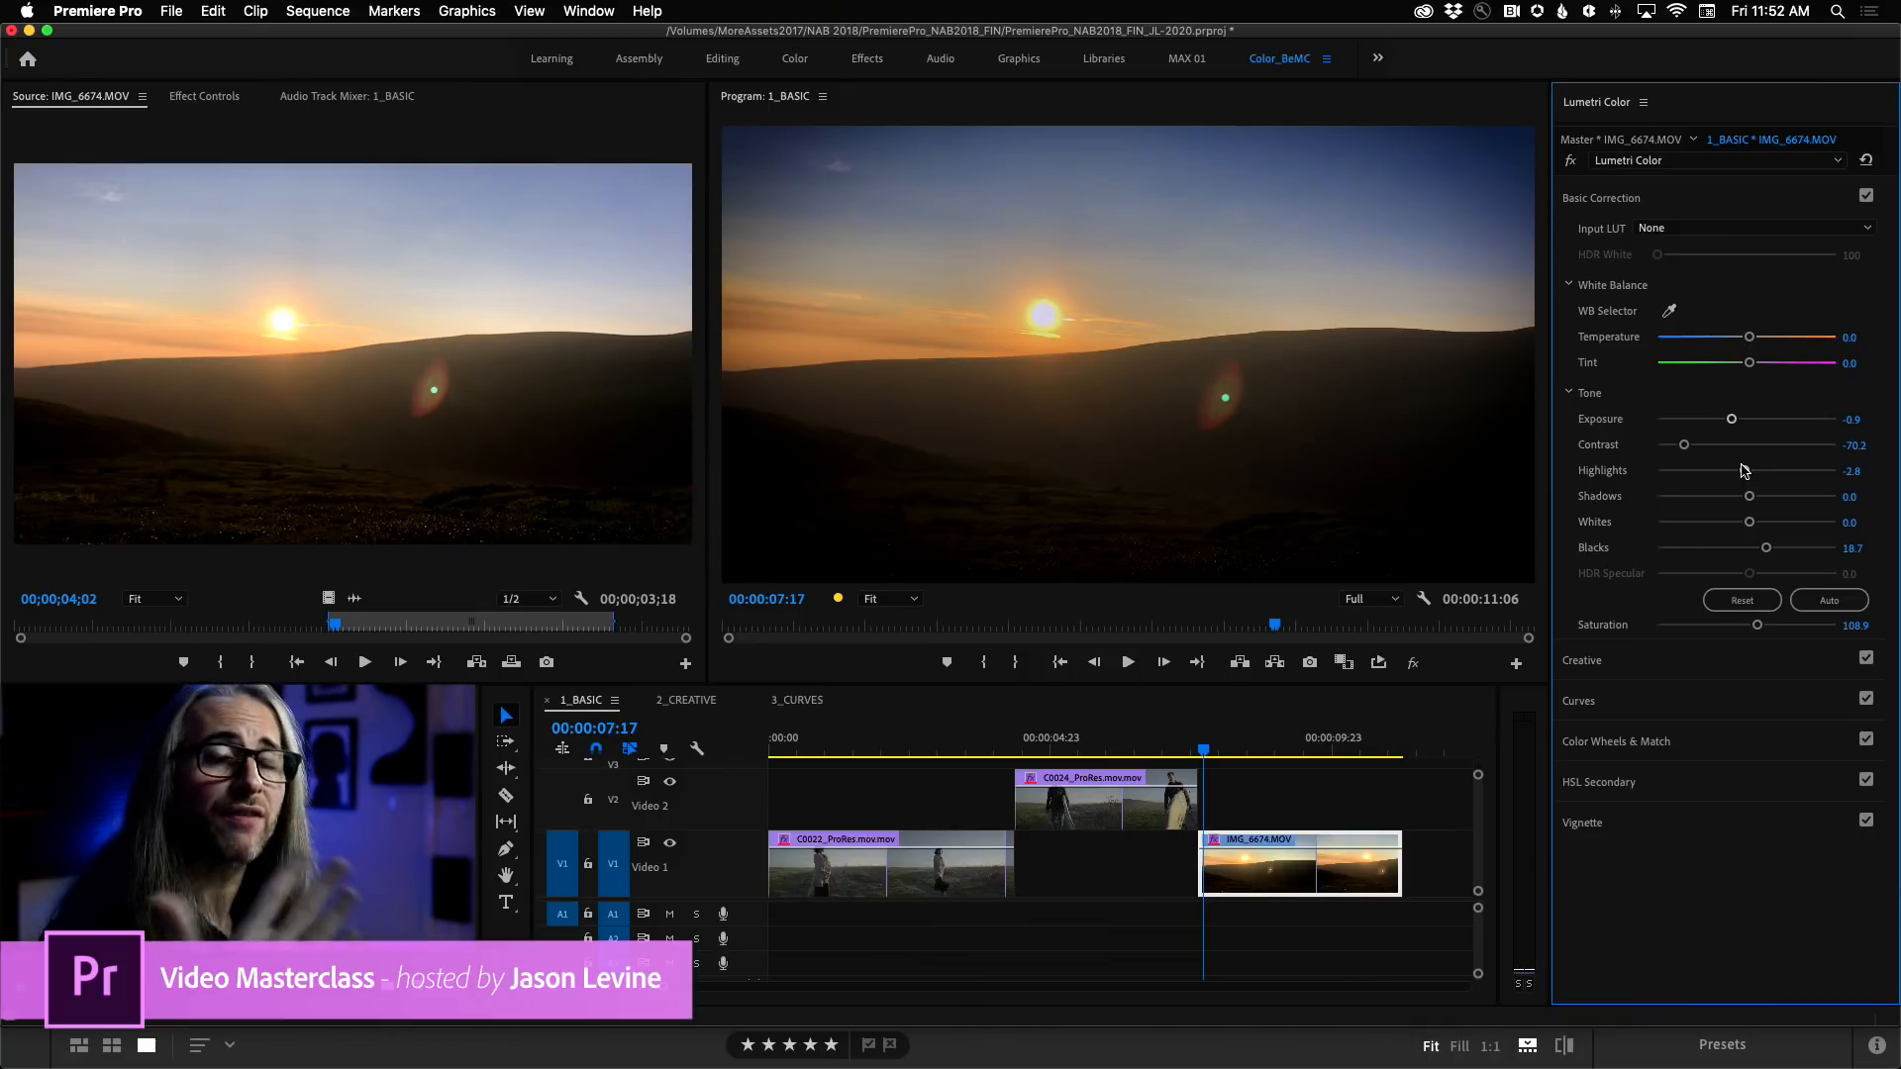
pyautogui.moveTo(1745, 471); pyautogui.dragTo(1713, 470)
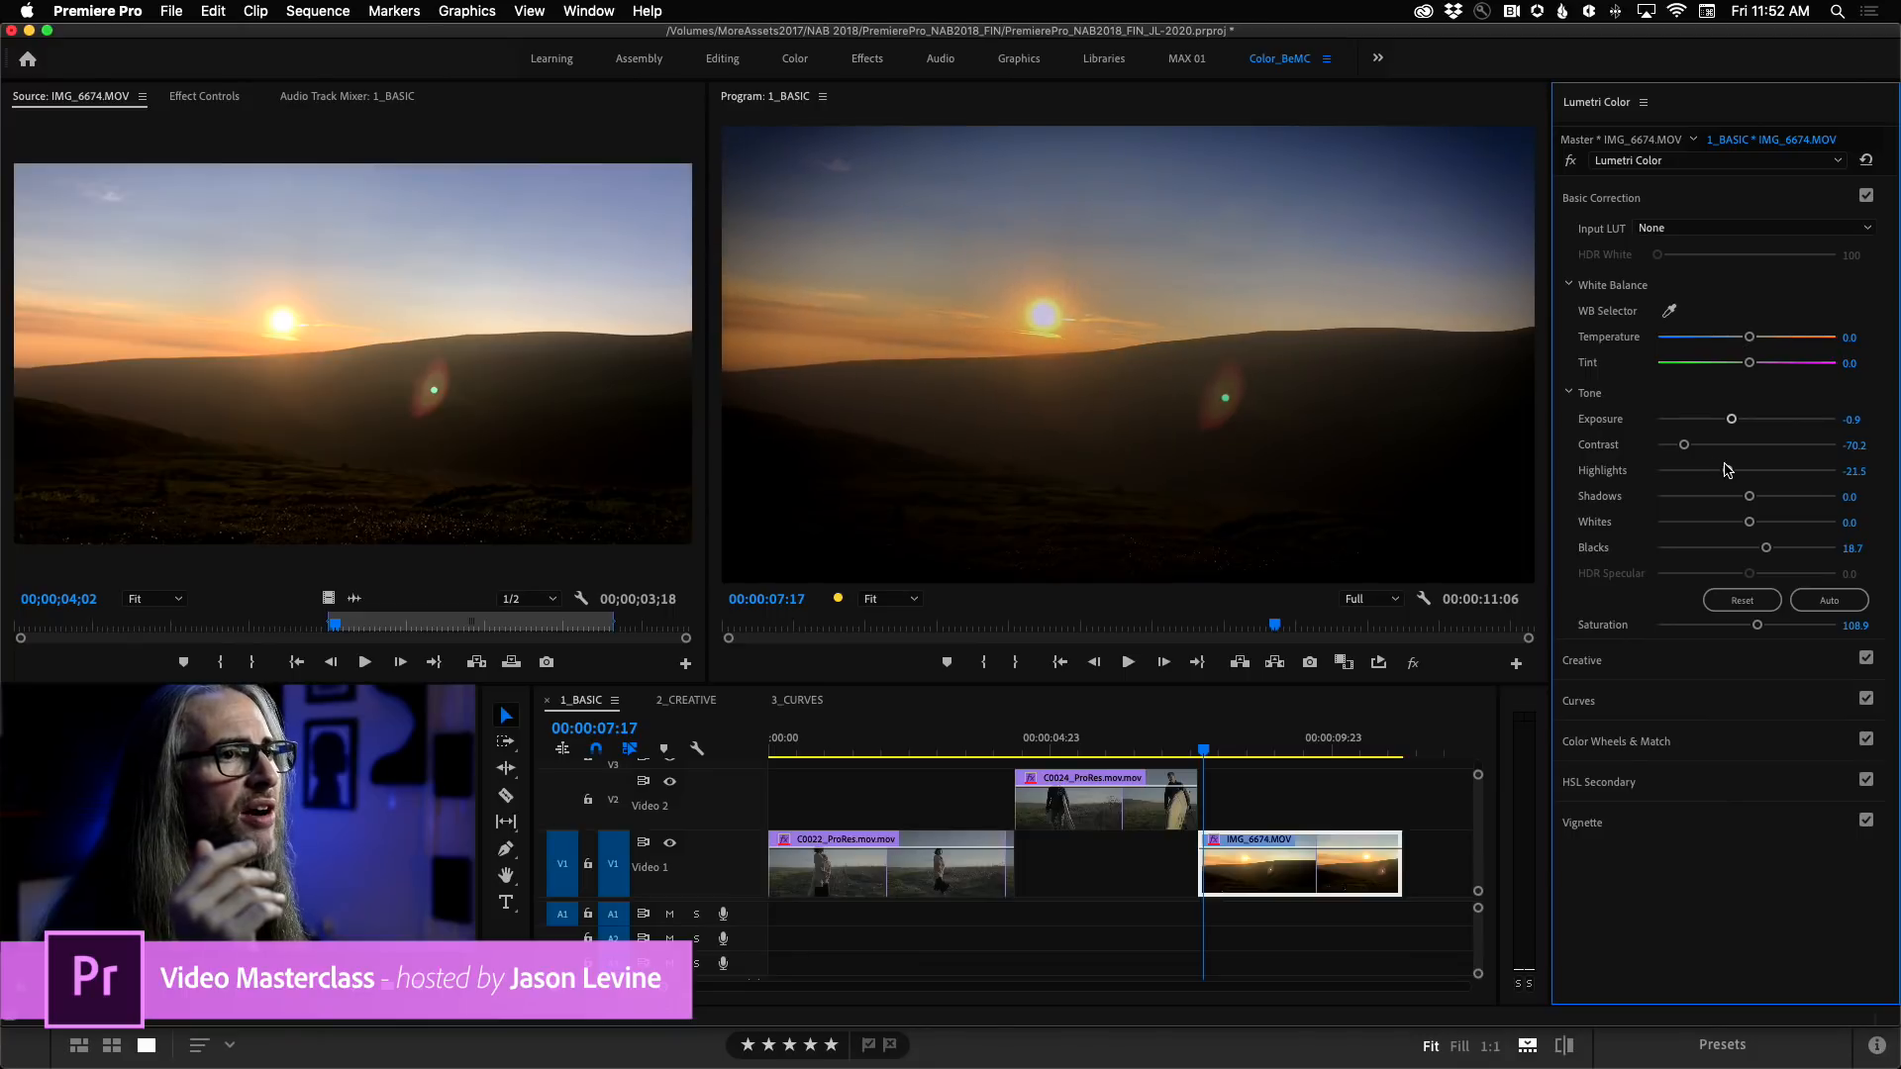
pyautogui.moveTo(1768, 548)
pyautogui.mouseDown()
pyautogui.moveTo(1680, 547)
pyautogui.moveTo(1763, 547)
pyautogui.mouseUp()
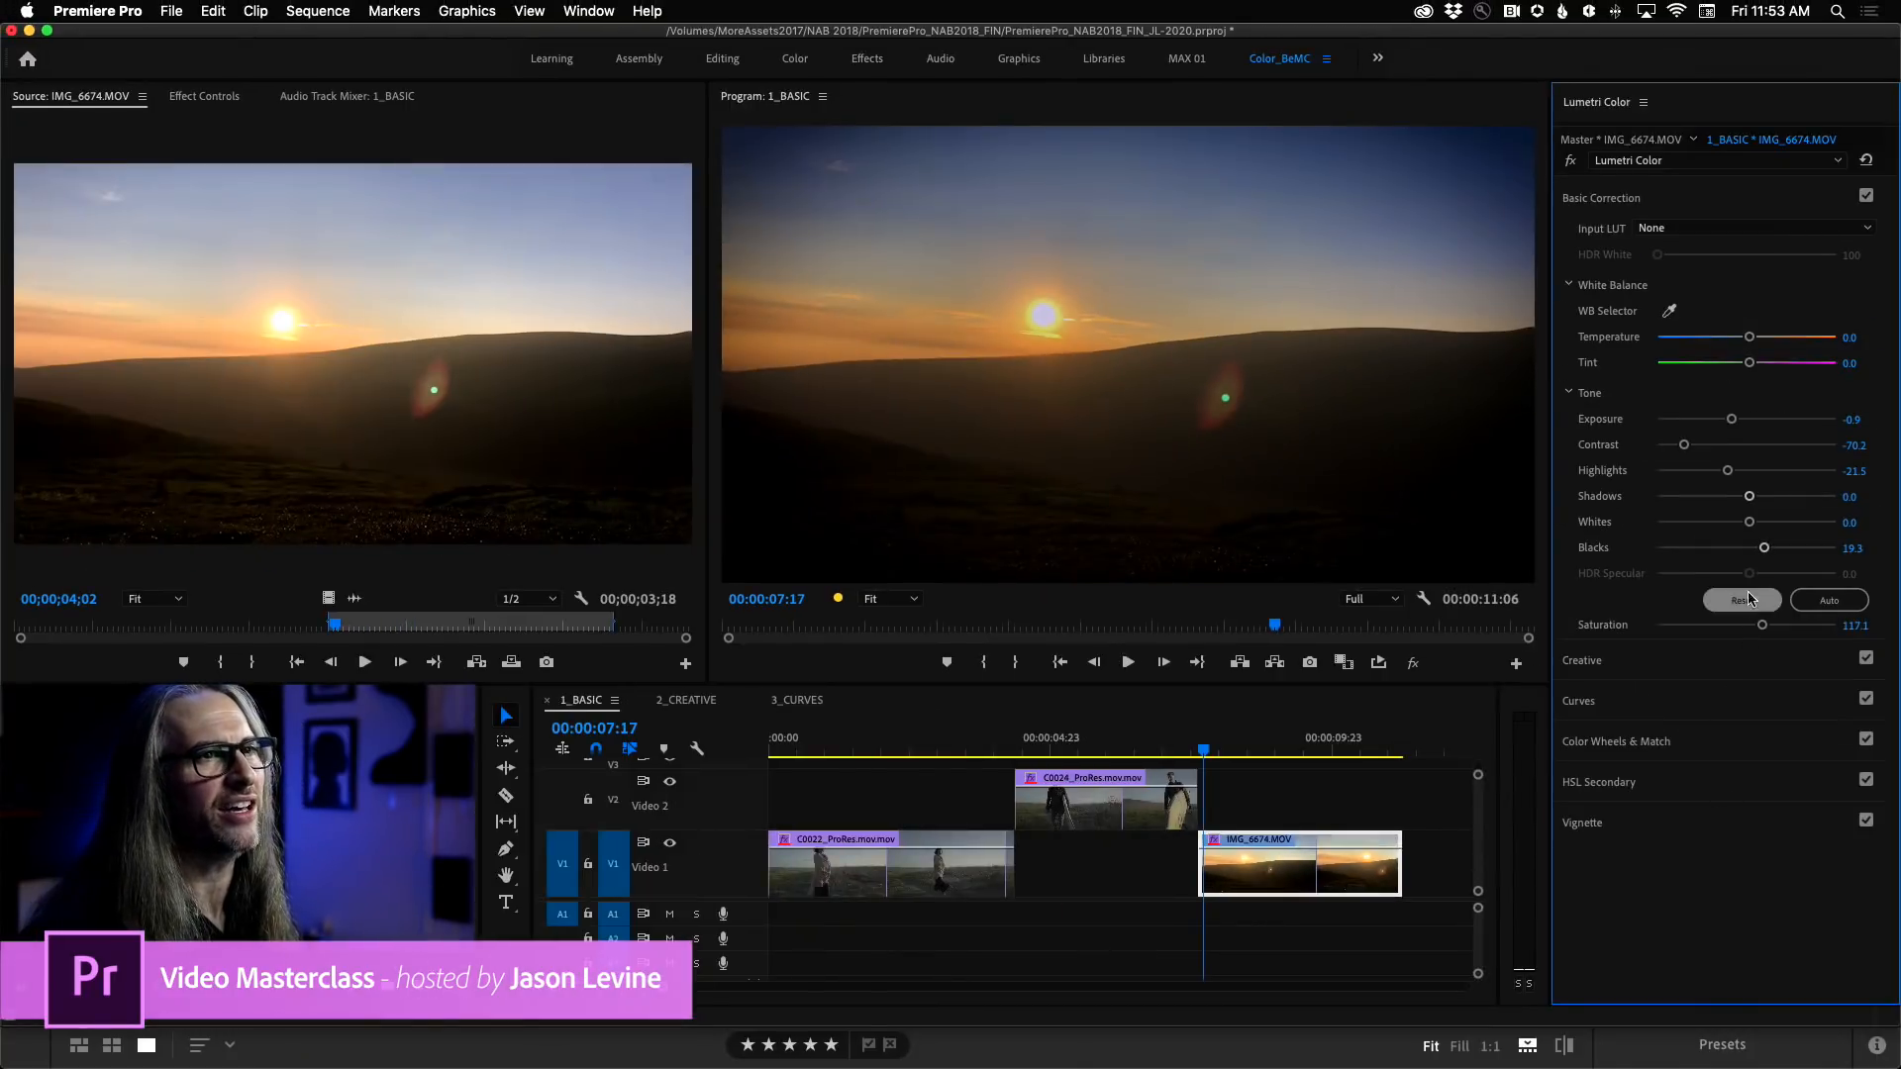
# Open the clip's Vignette settings, try an Amount of 0.0, and set the Amount to about -1.5.
pyautogui.click(1716, 832)
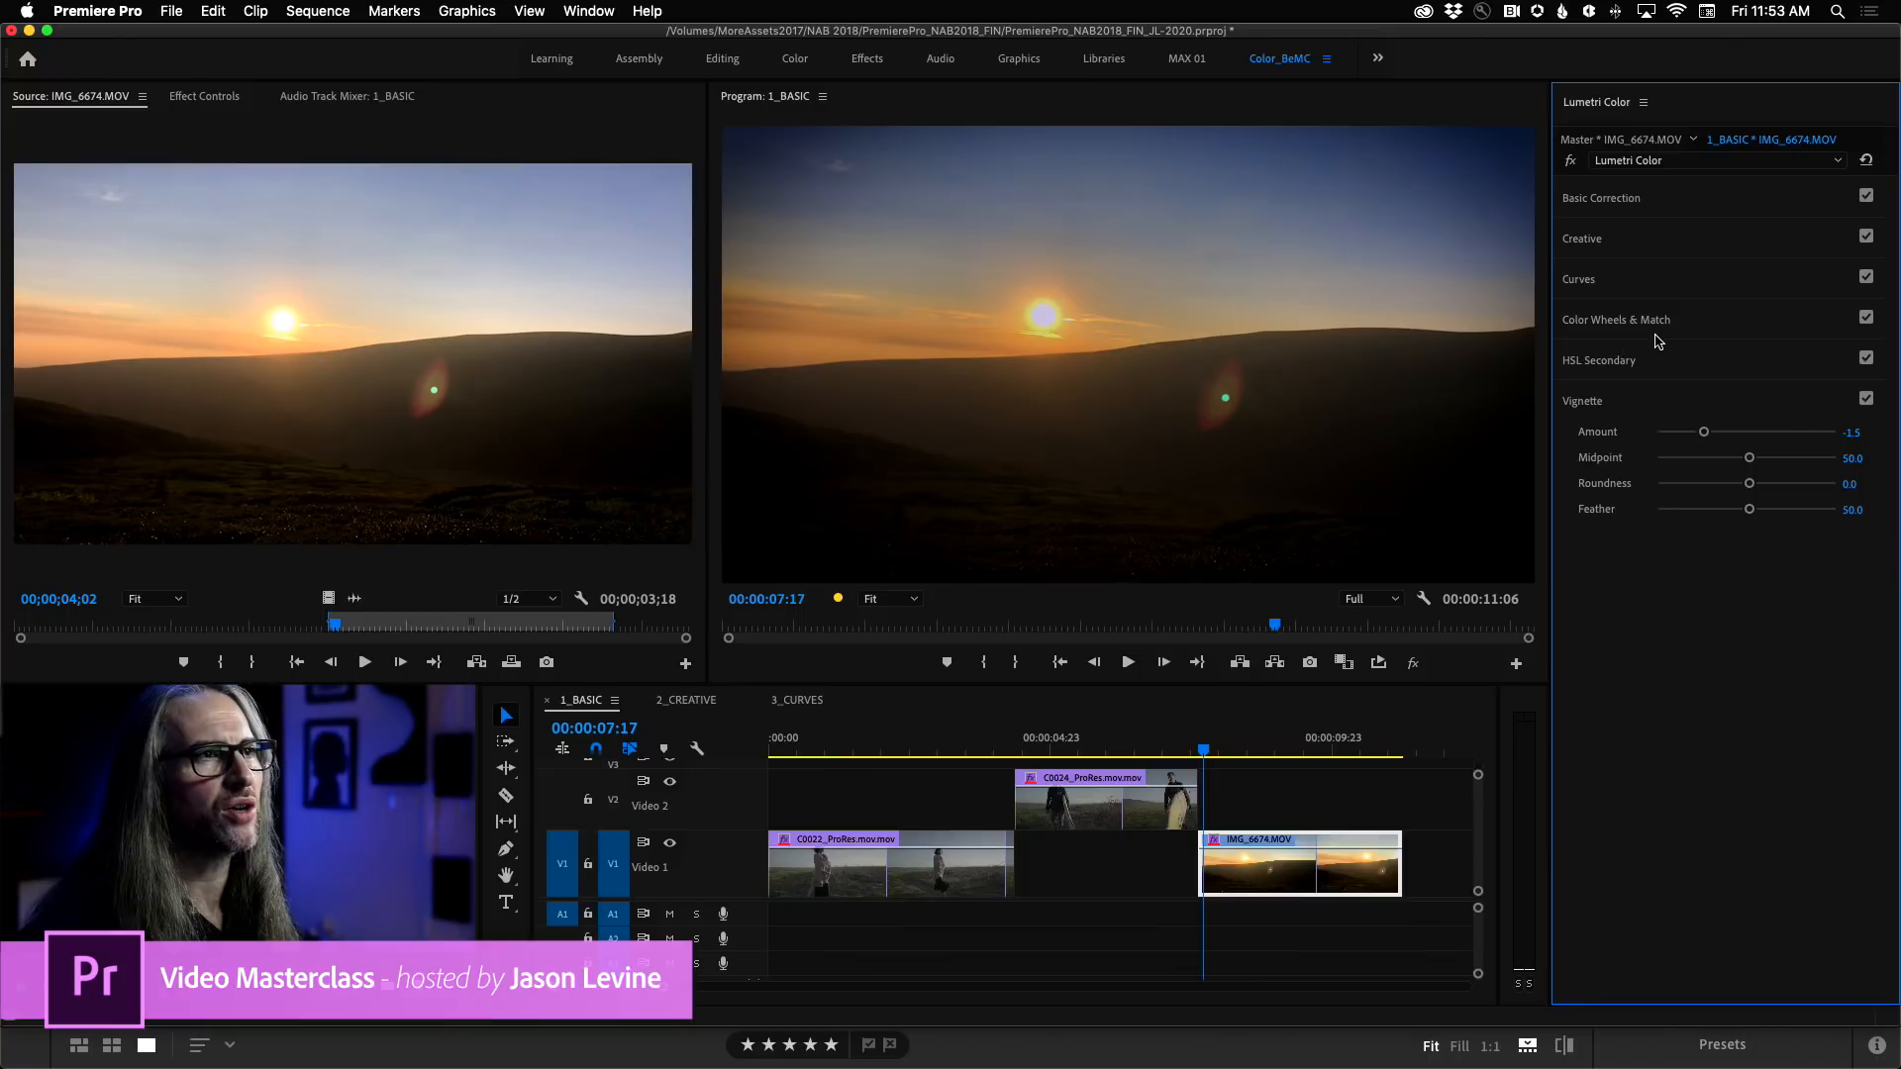
pyautogui.moveTo(1707, 434); pyautogui.dragTo(1746, 433)
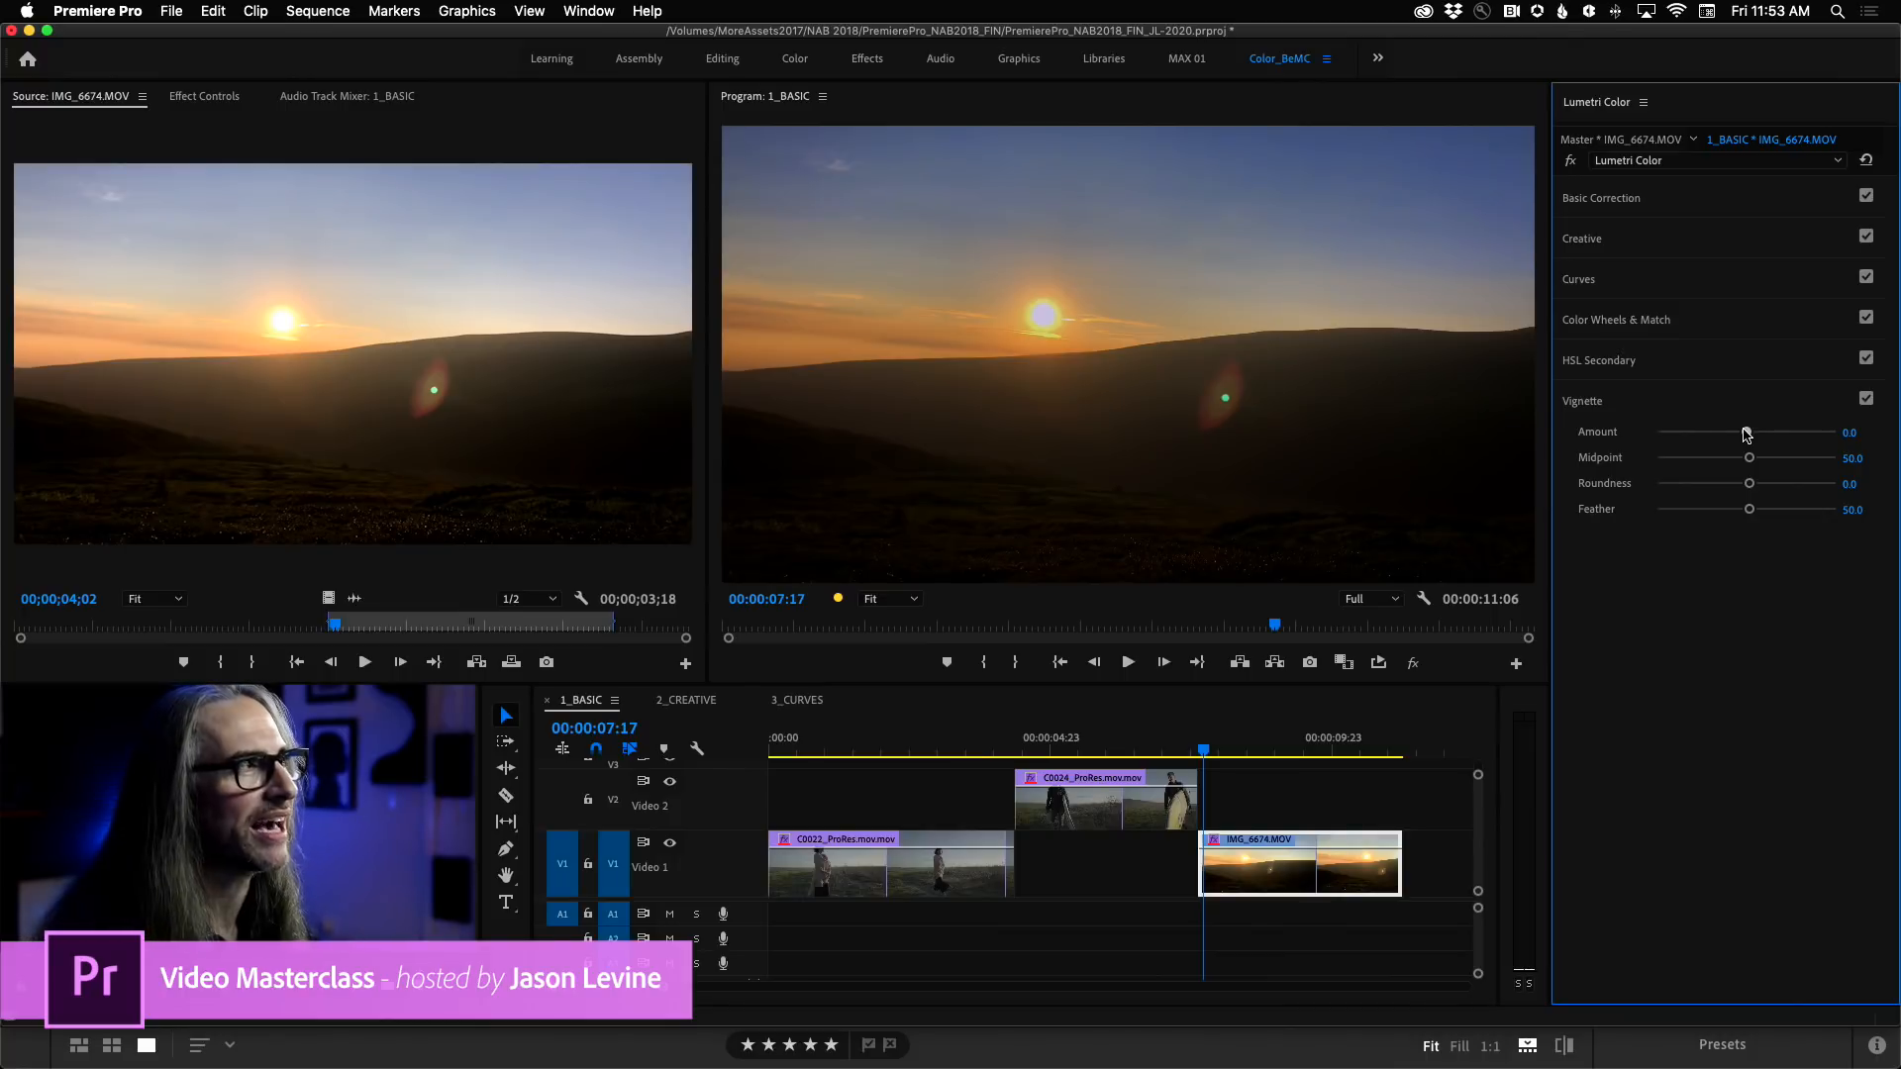
pyautogui.moveTo(1746, 433); pyautogui.dragTo(1735, 434)
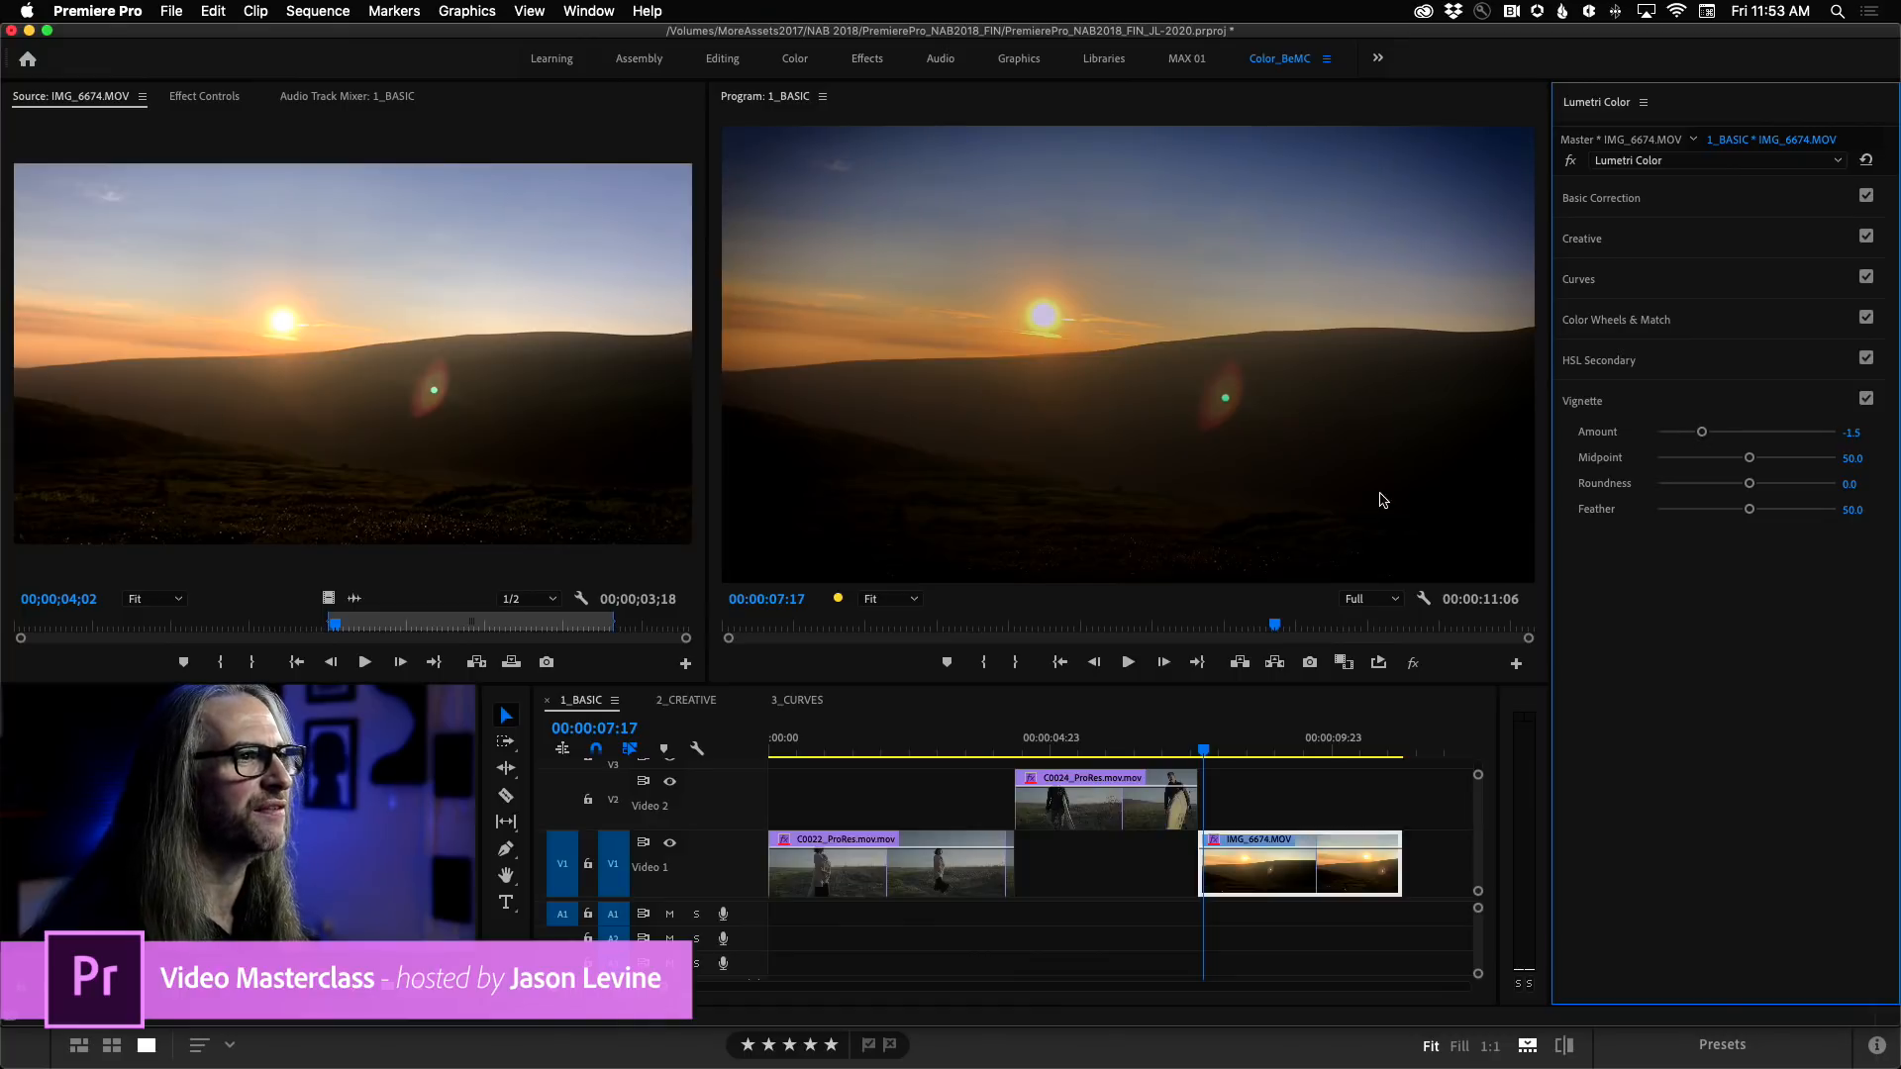
# Set the program monitor's playback resolution to 1/2 and play the IMG_6674 clip forward and in reverse.
pyautogui.click(1372, 599)
pyautogui.click(1370, 642)
pyautogui.press('space')
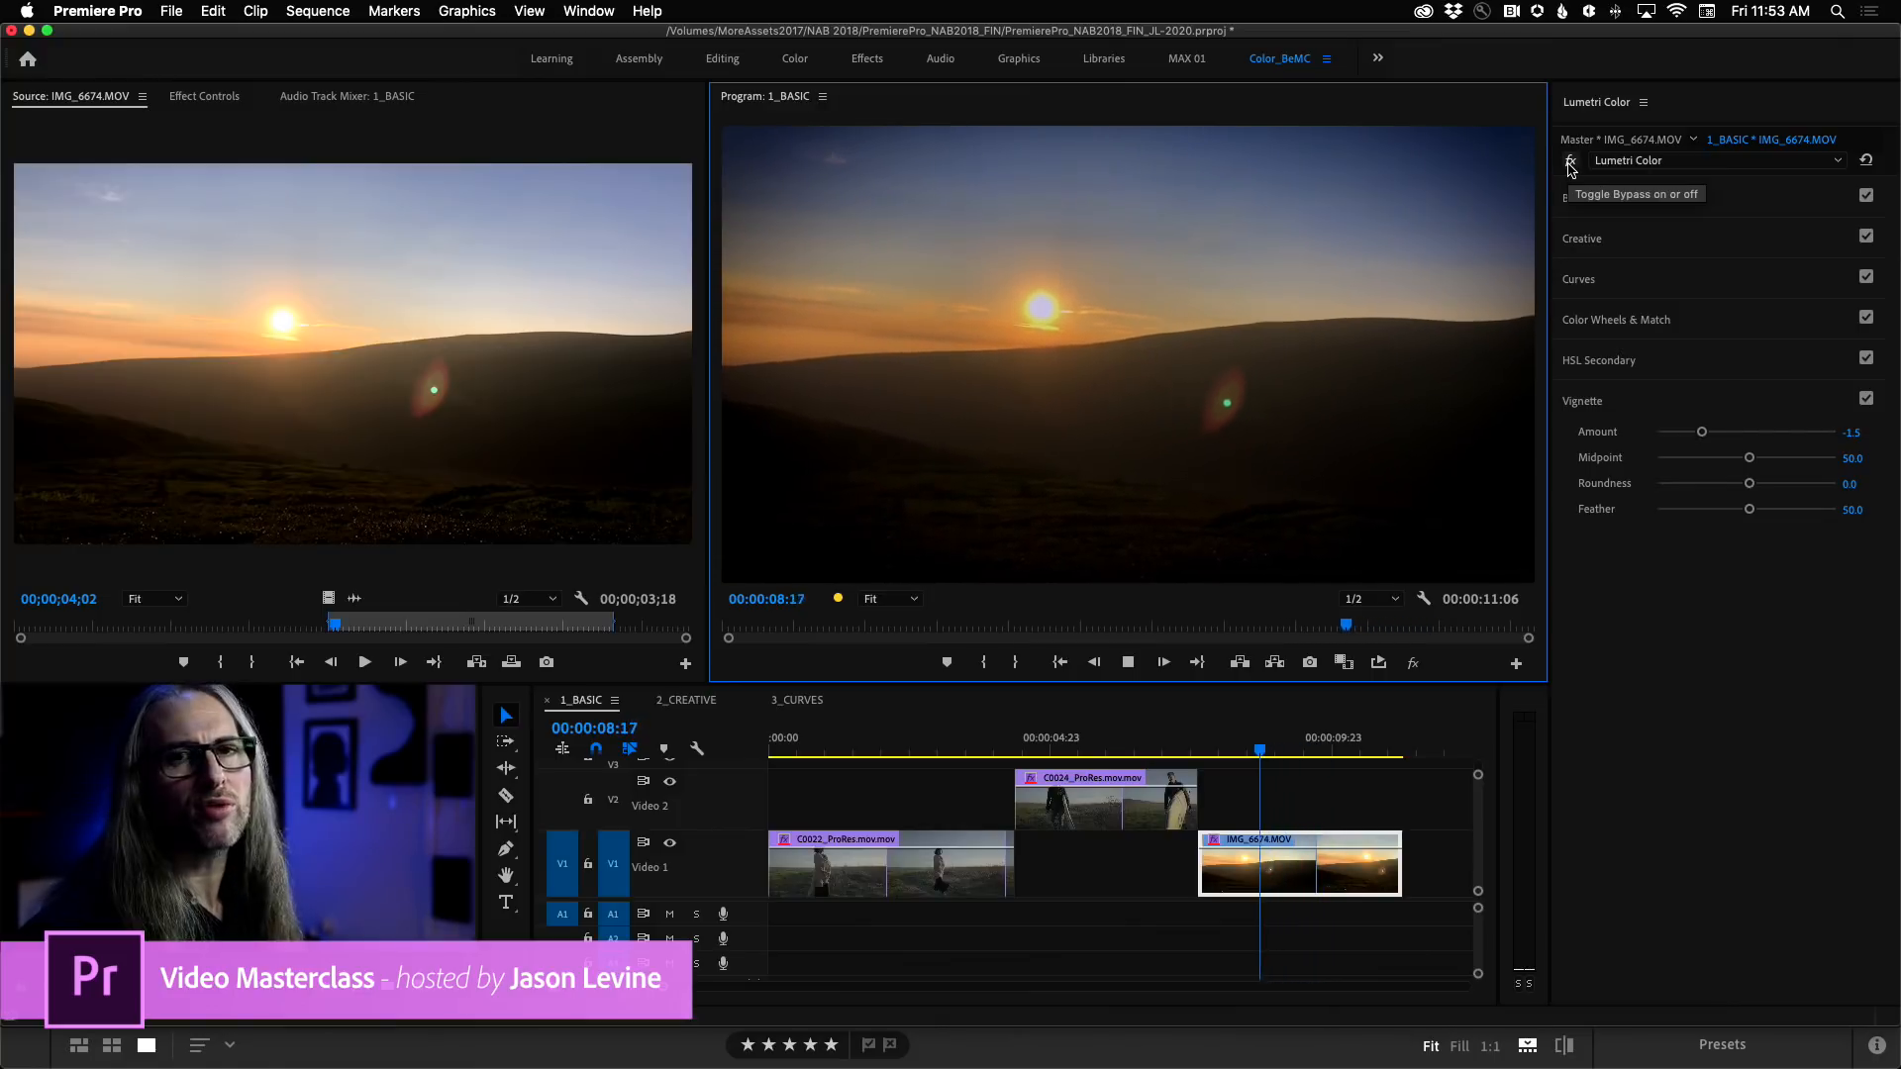
pyautogui.press('l')
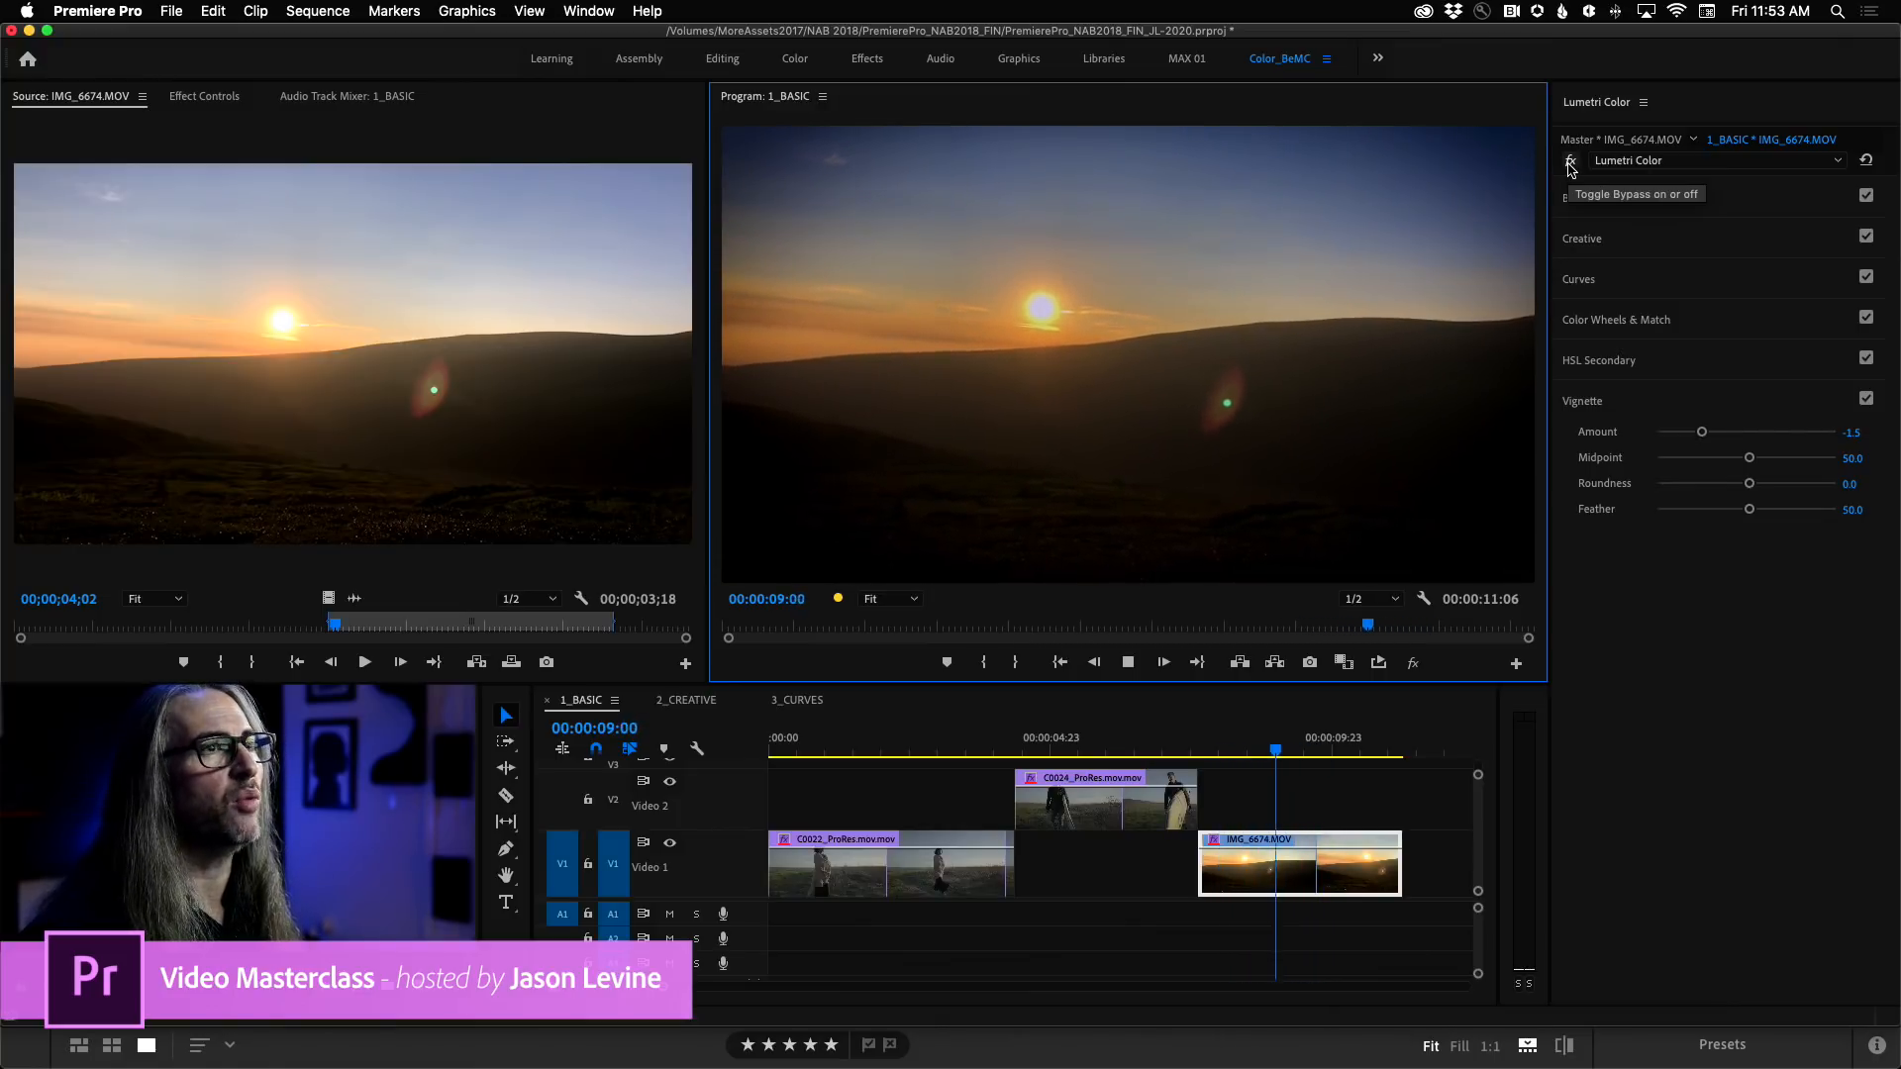
pyautogui.press('j')
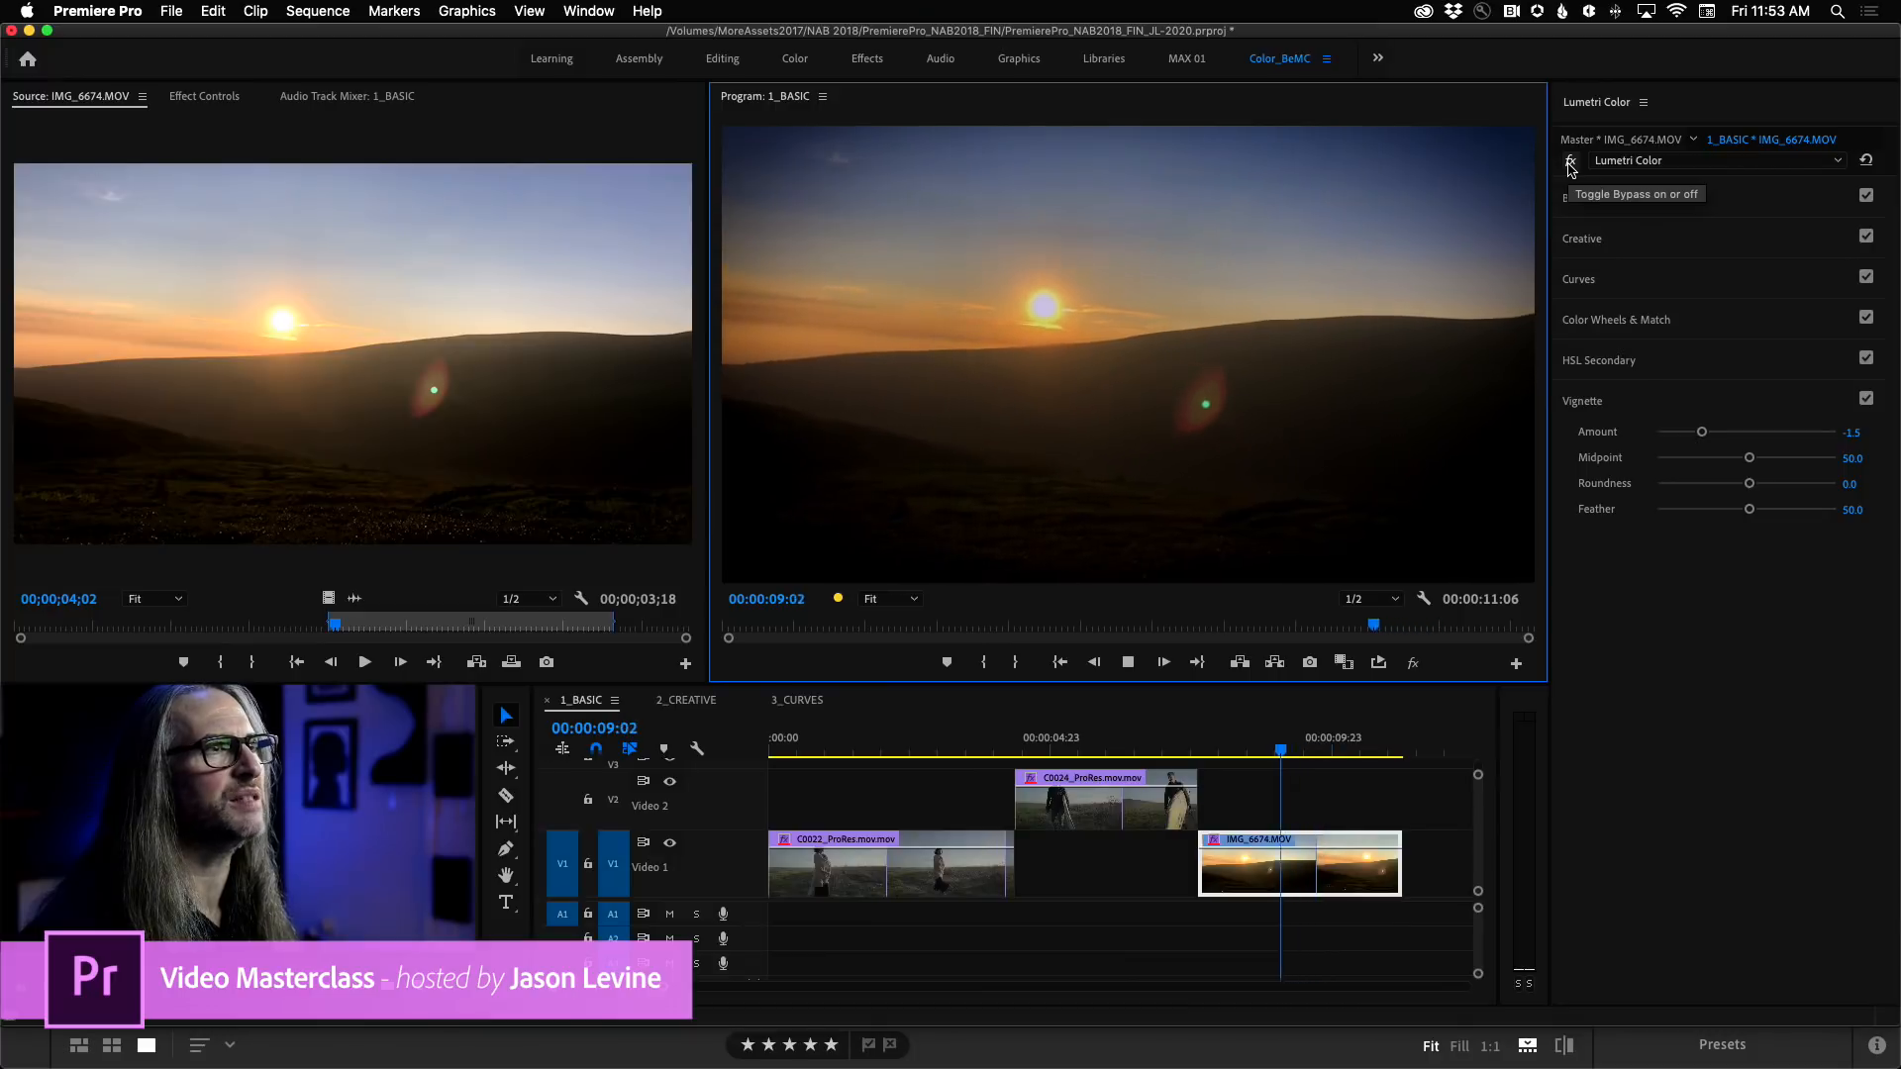
# Compare the IMG_6674 clip with and without Lumetri Color during playback and on a paused frame, leaving the effect enabled.
pyautogui.click(1570, 163)
pyautogui.click(1570, 162)
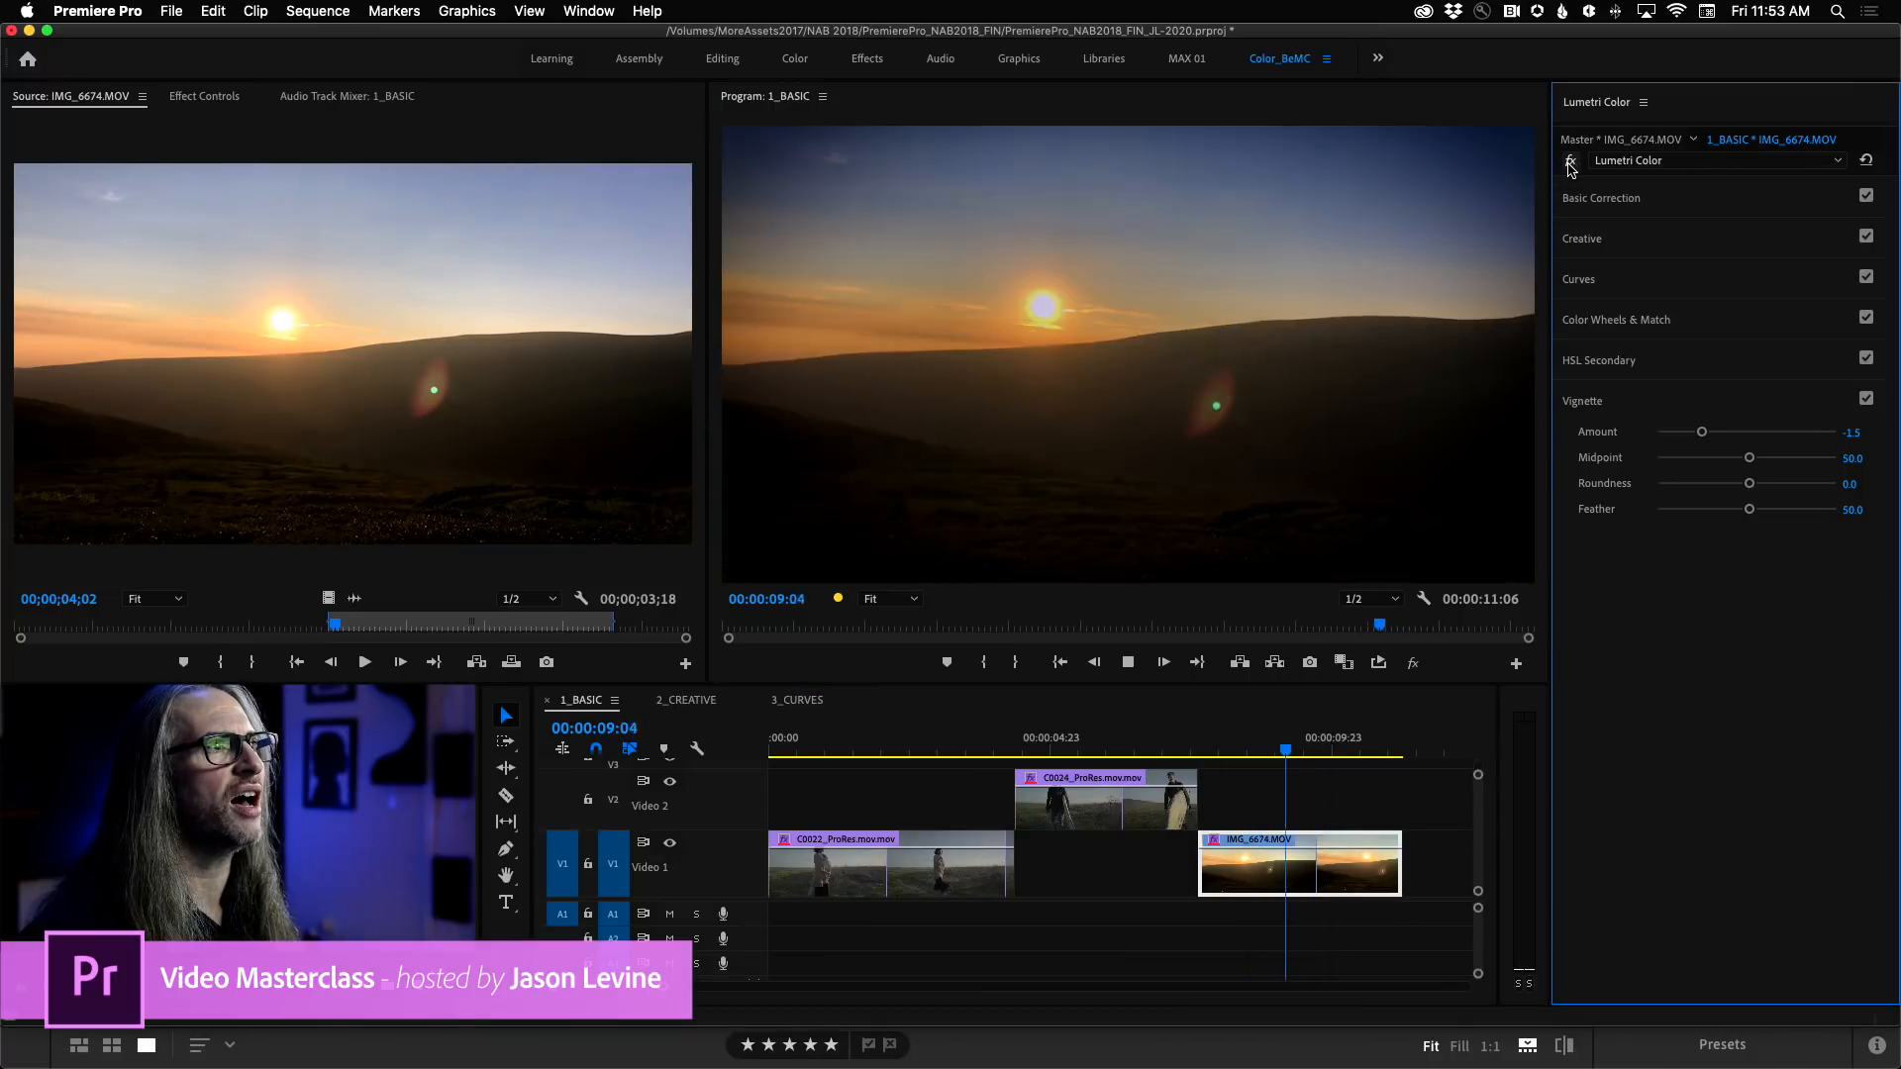
pyautogui.press('j')
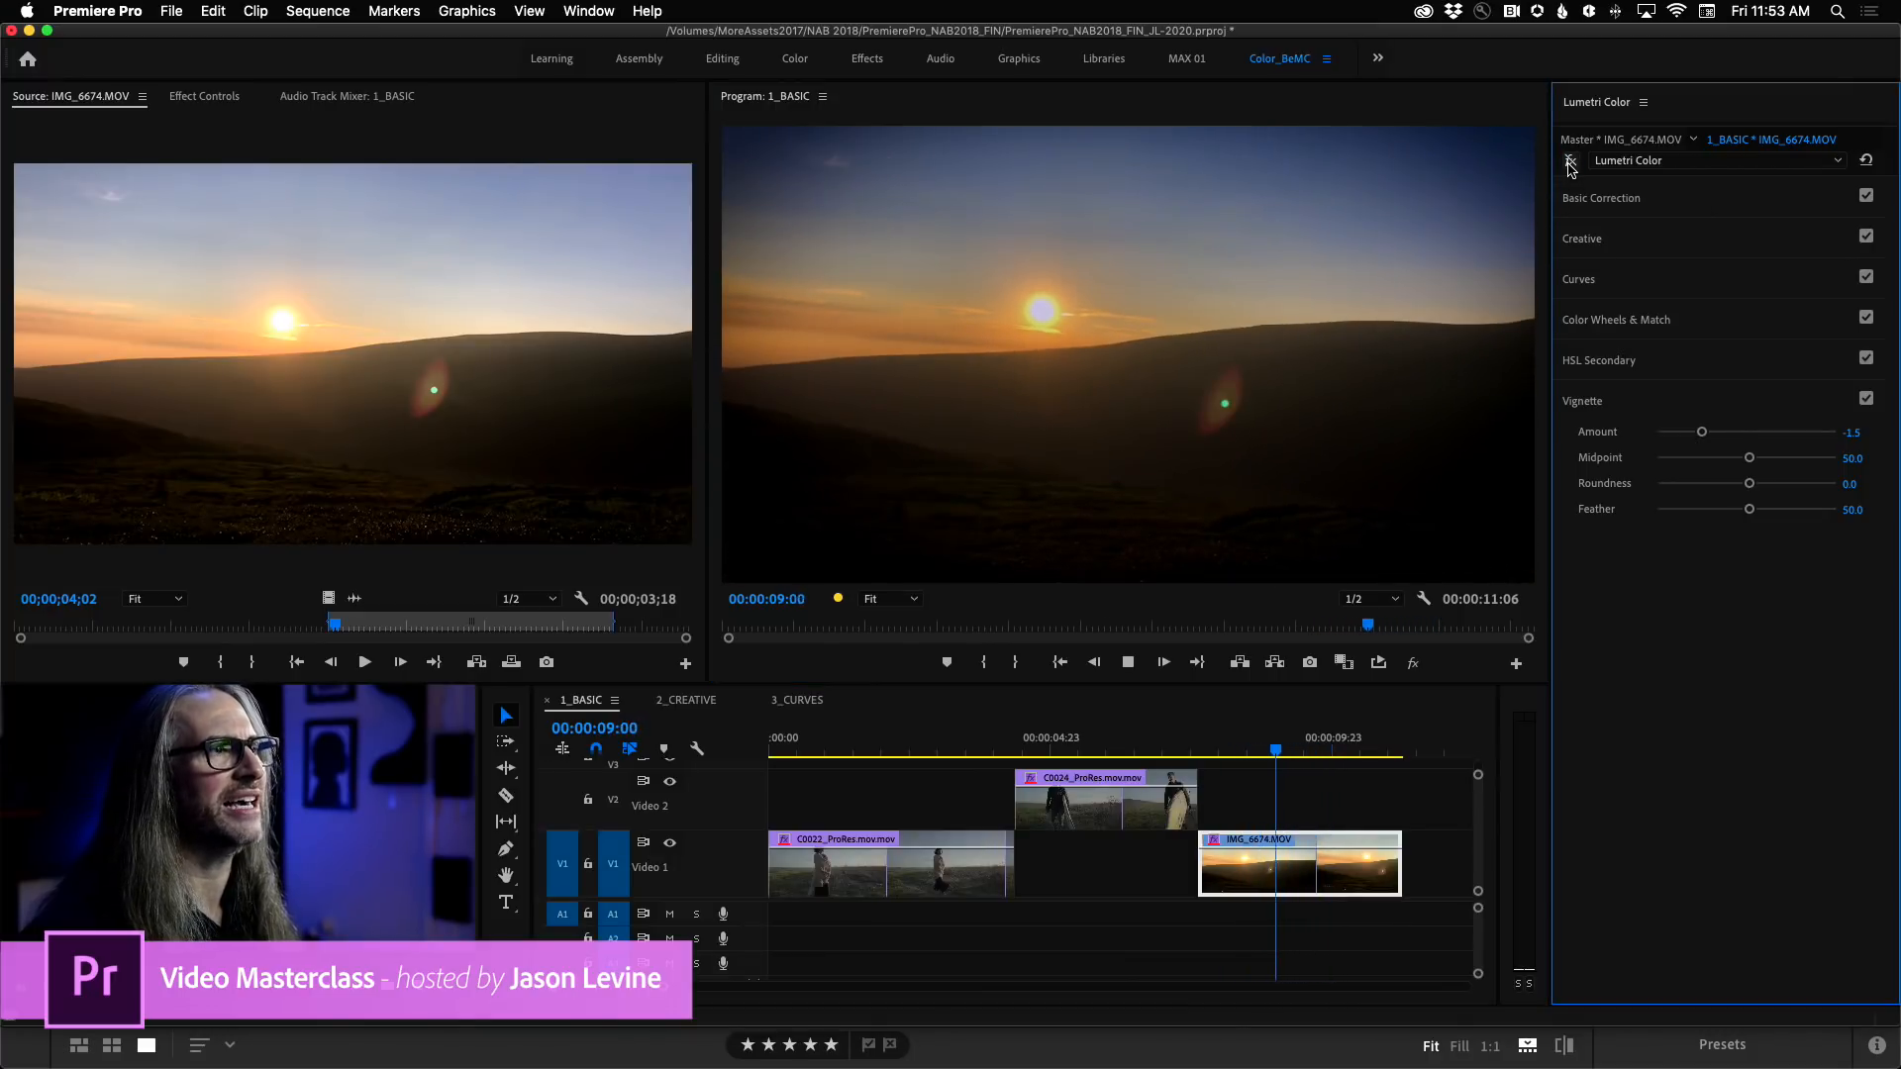
pyautogui.click(1570, 162)
pyautogui.press('l')
pyautogui.click(1571, 162)
pyautogui.press('j')
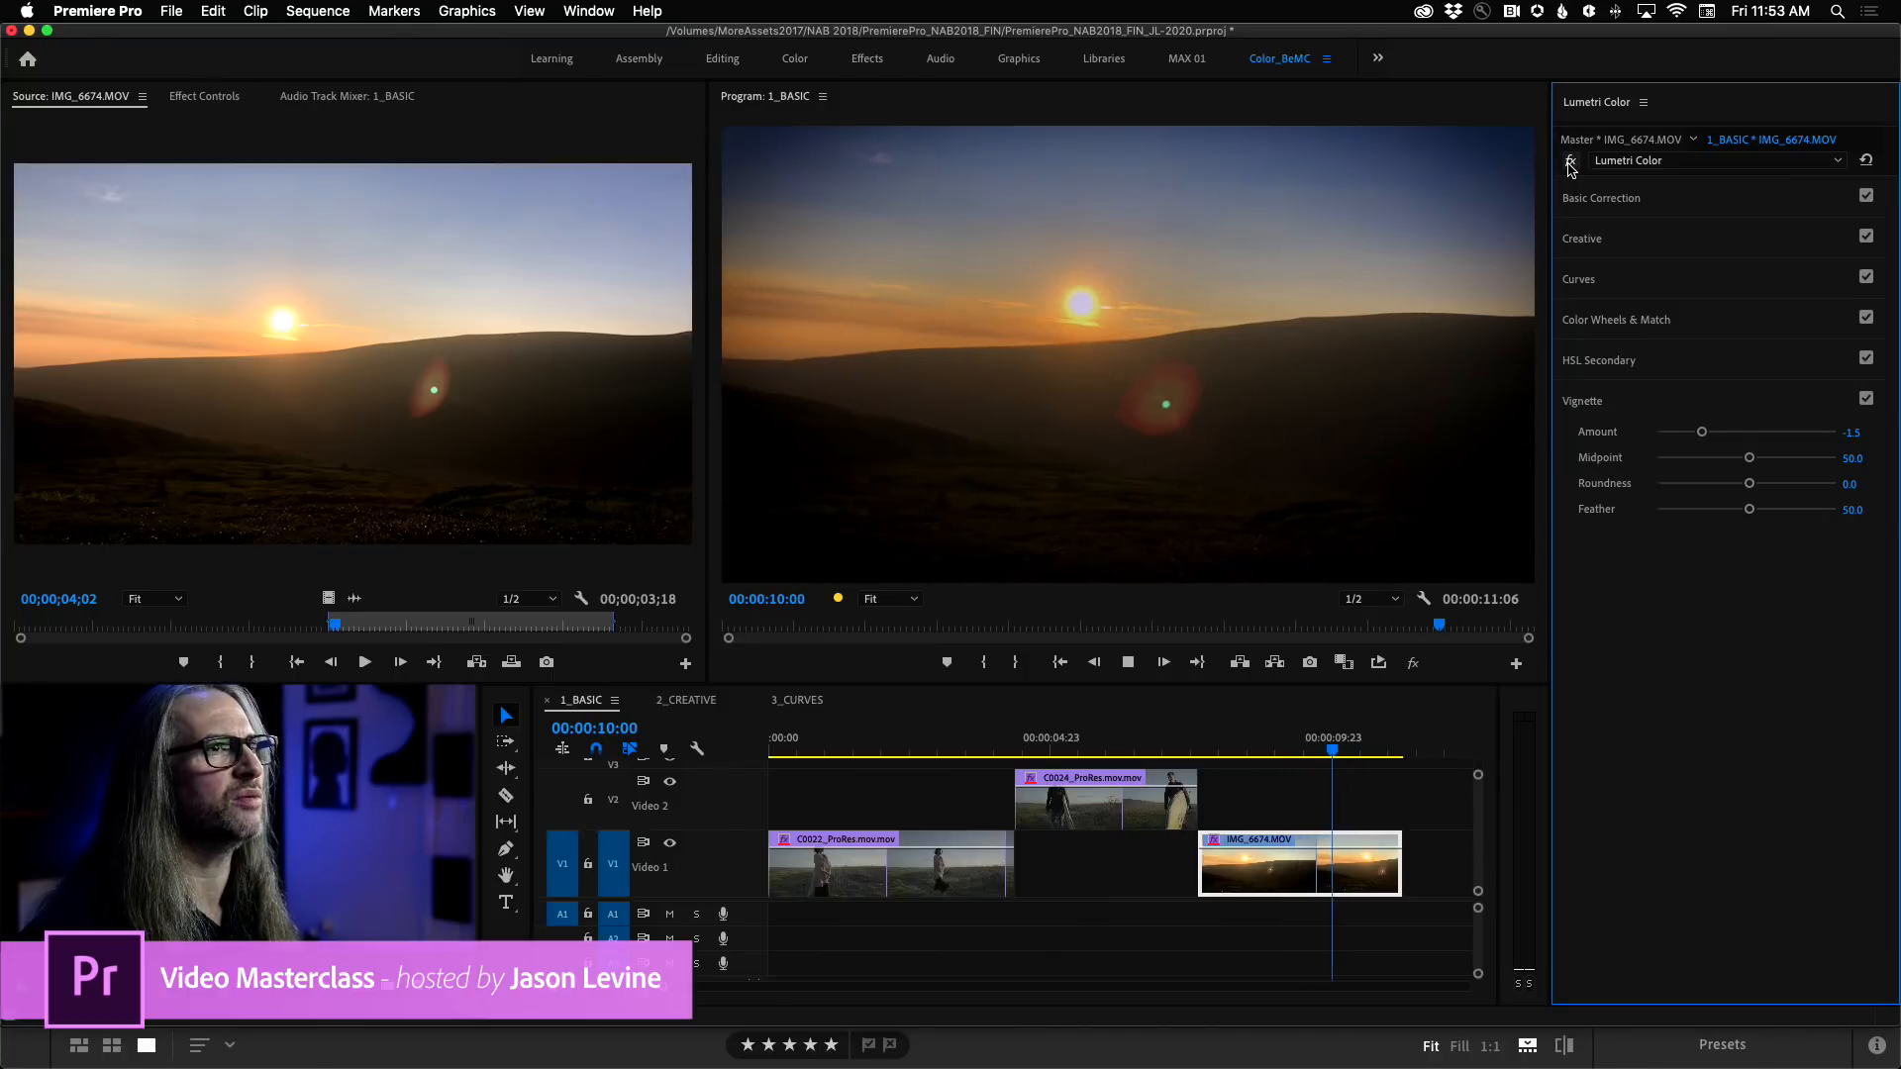
pyautogui.click(1570, 163)
pyautogui.press('k')
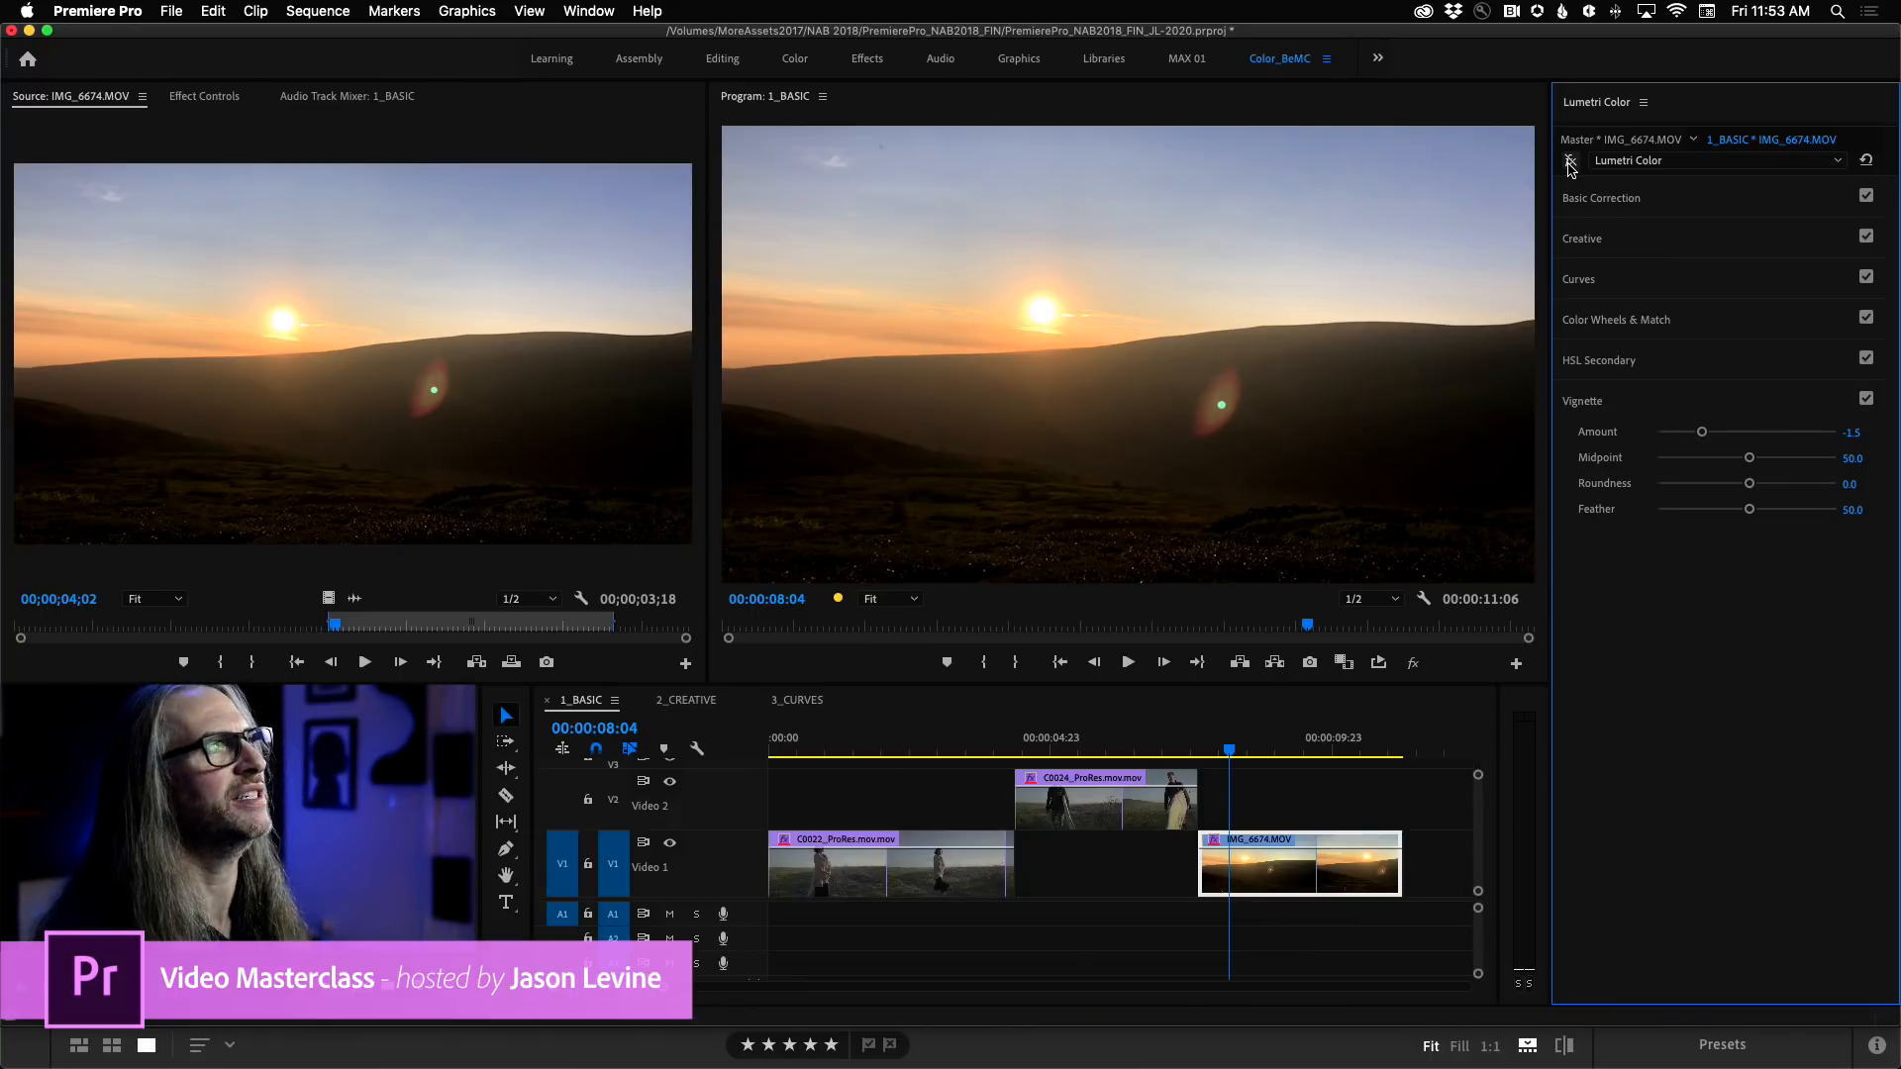
pyautogui.click(1570, 162)
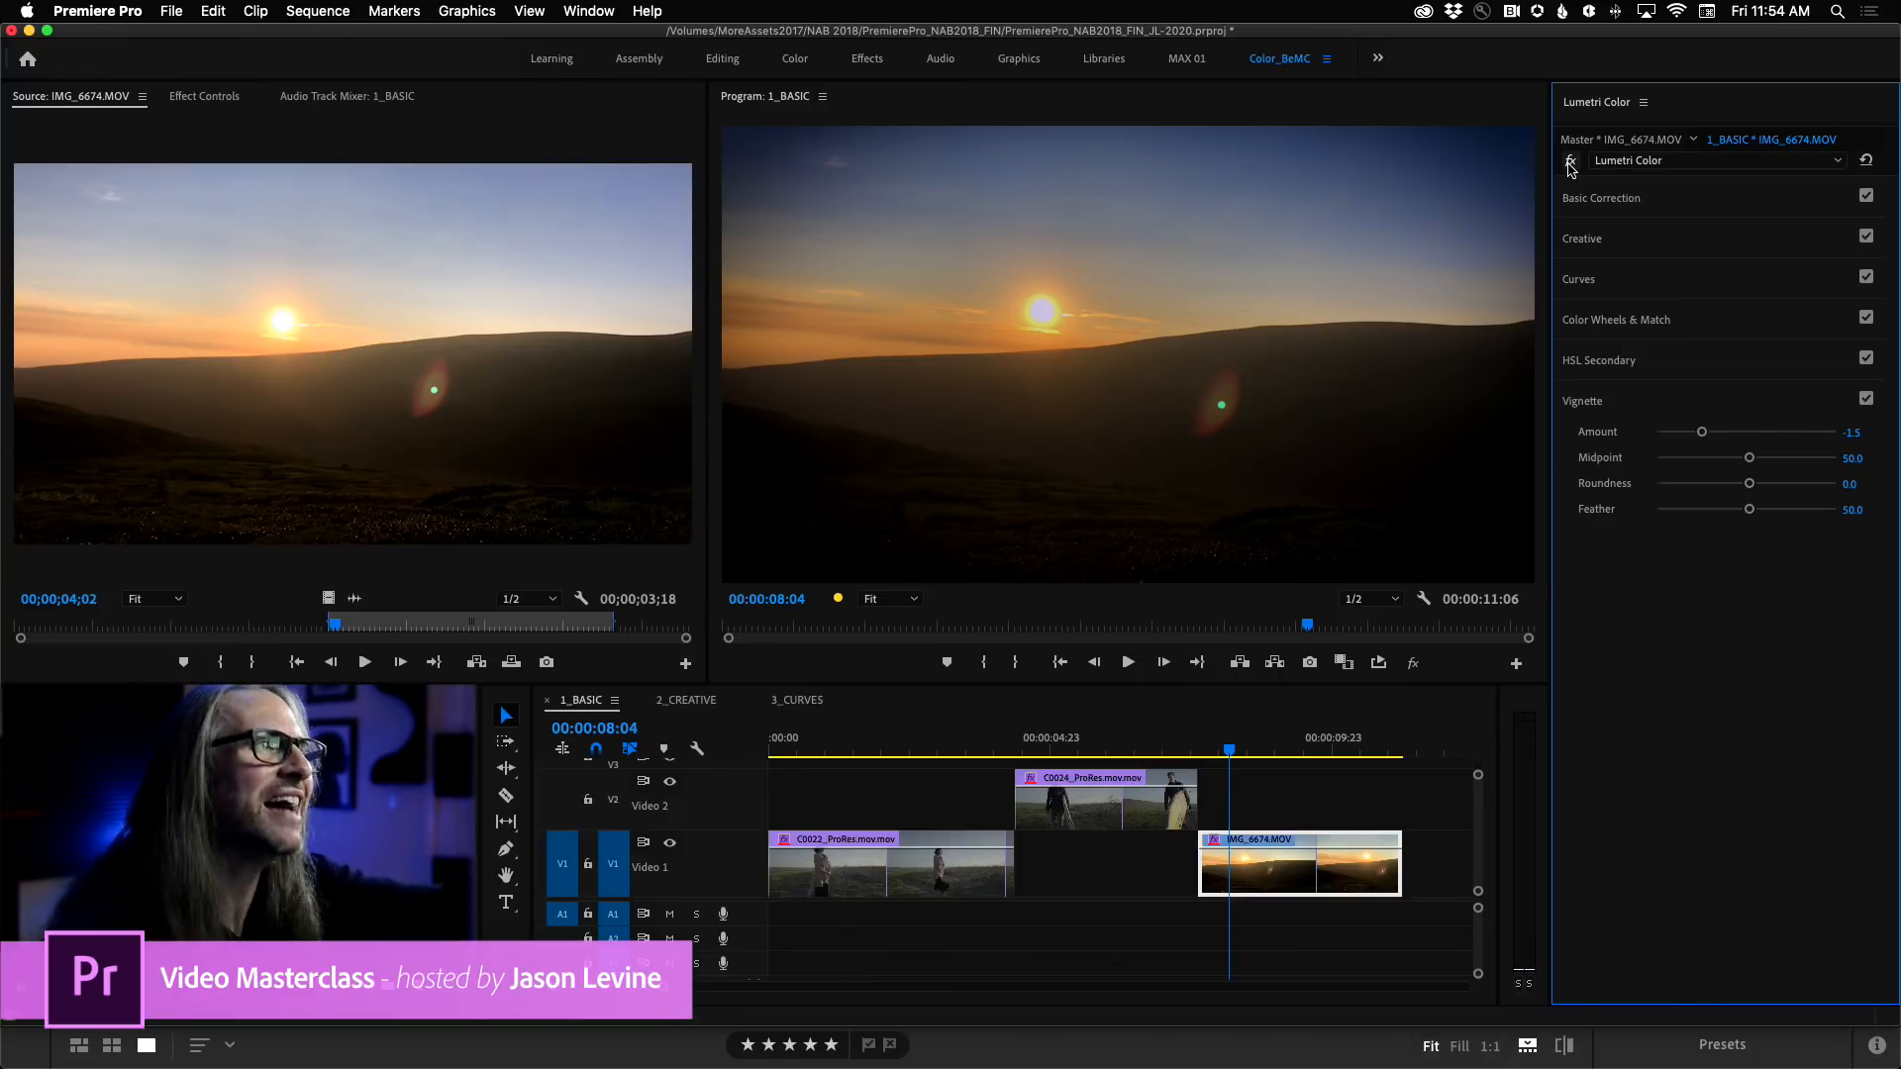
pyautogui.click(1569, 162)
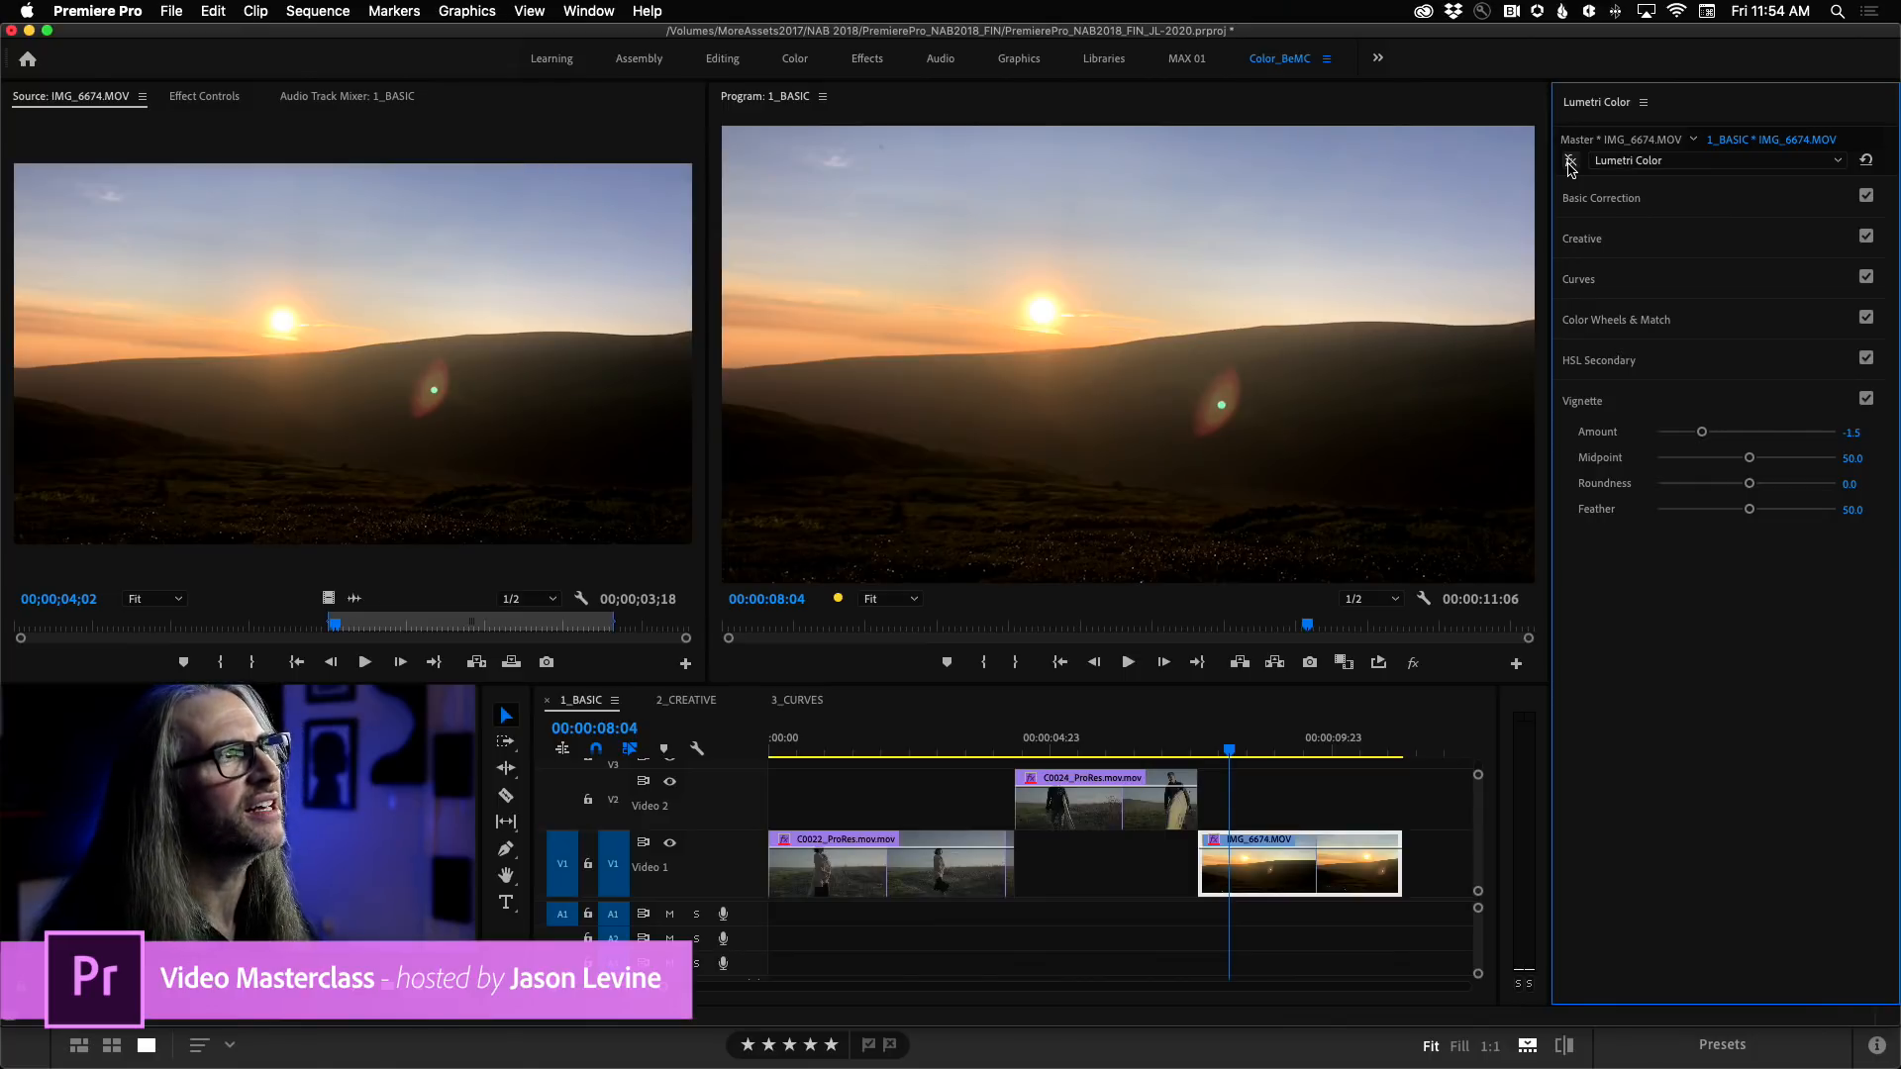
pyautogui.click(1570, 162)
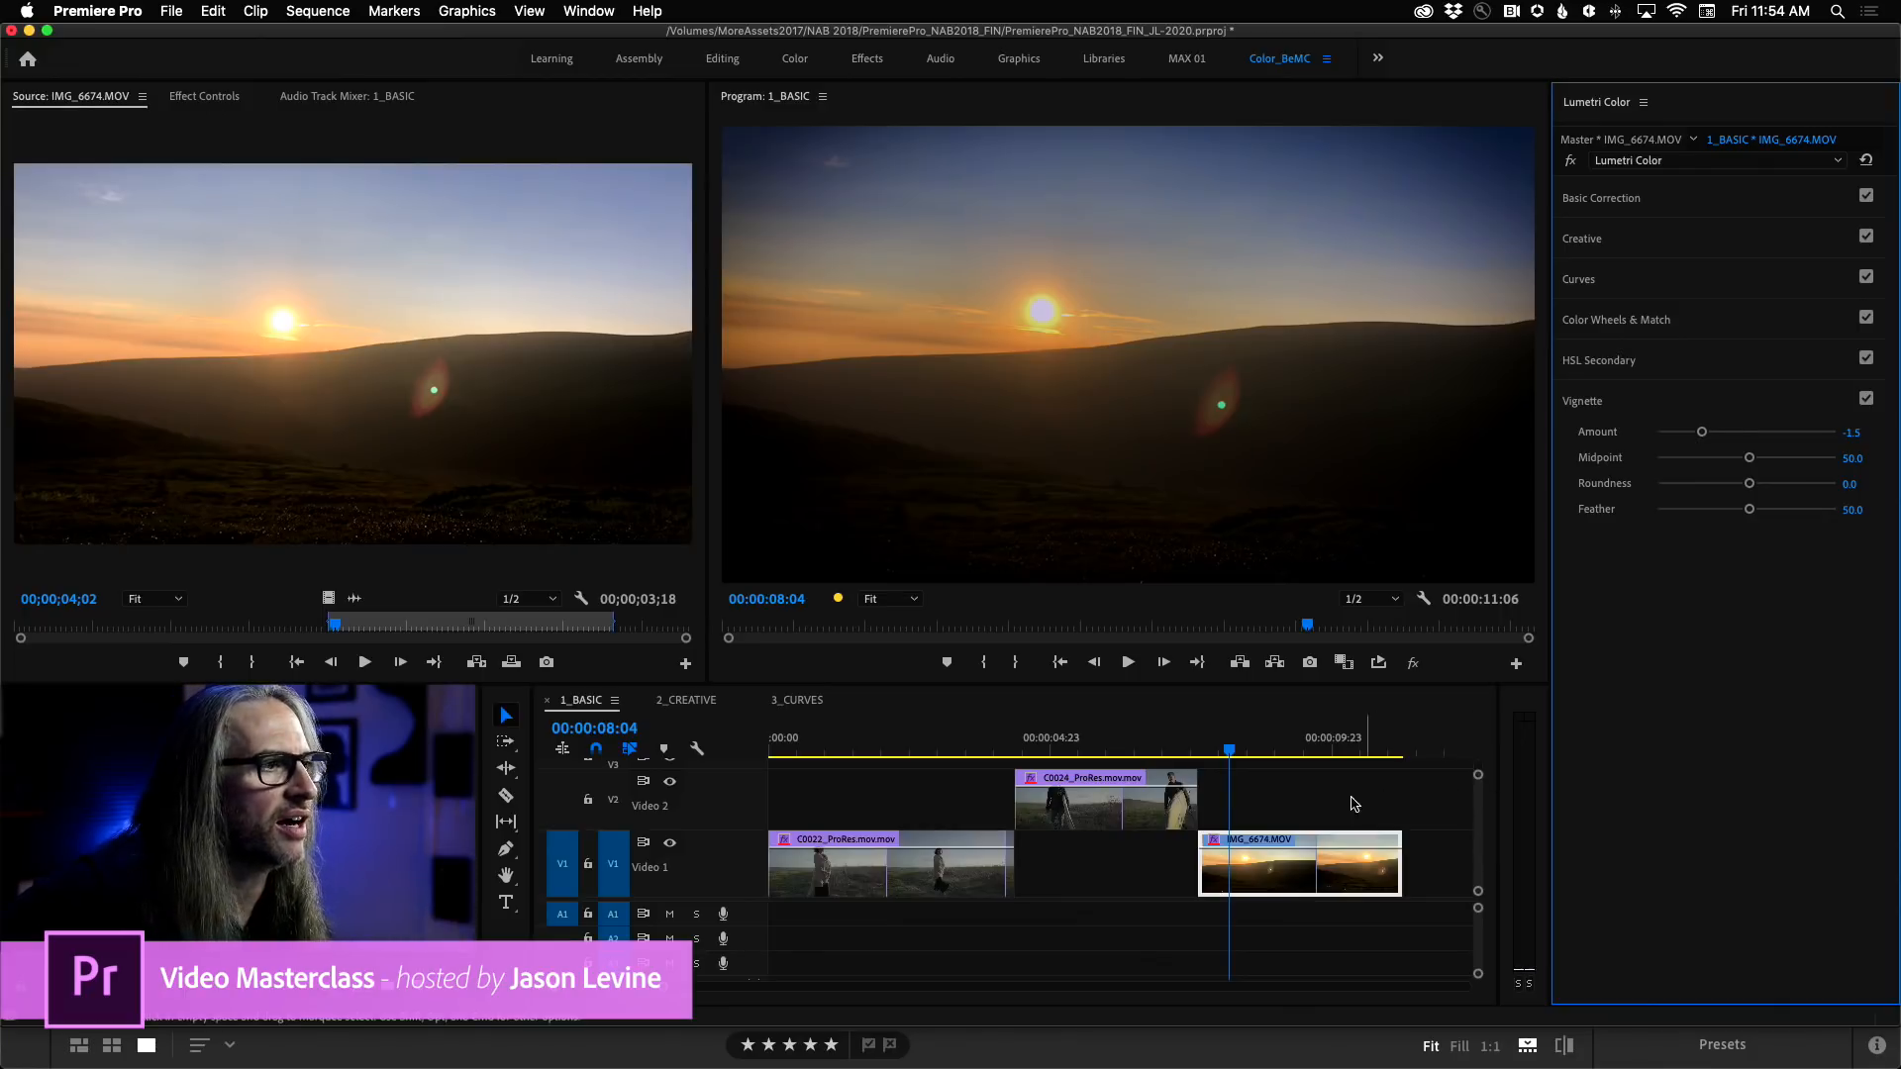
# Reduce the video track heights in the 1_BASIC sequence so that the empty V3 track fits in view.
pyautogui.moveTo(1479, 776); pyautogui.dragTo(1477, 769)
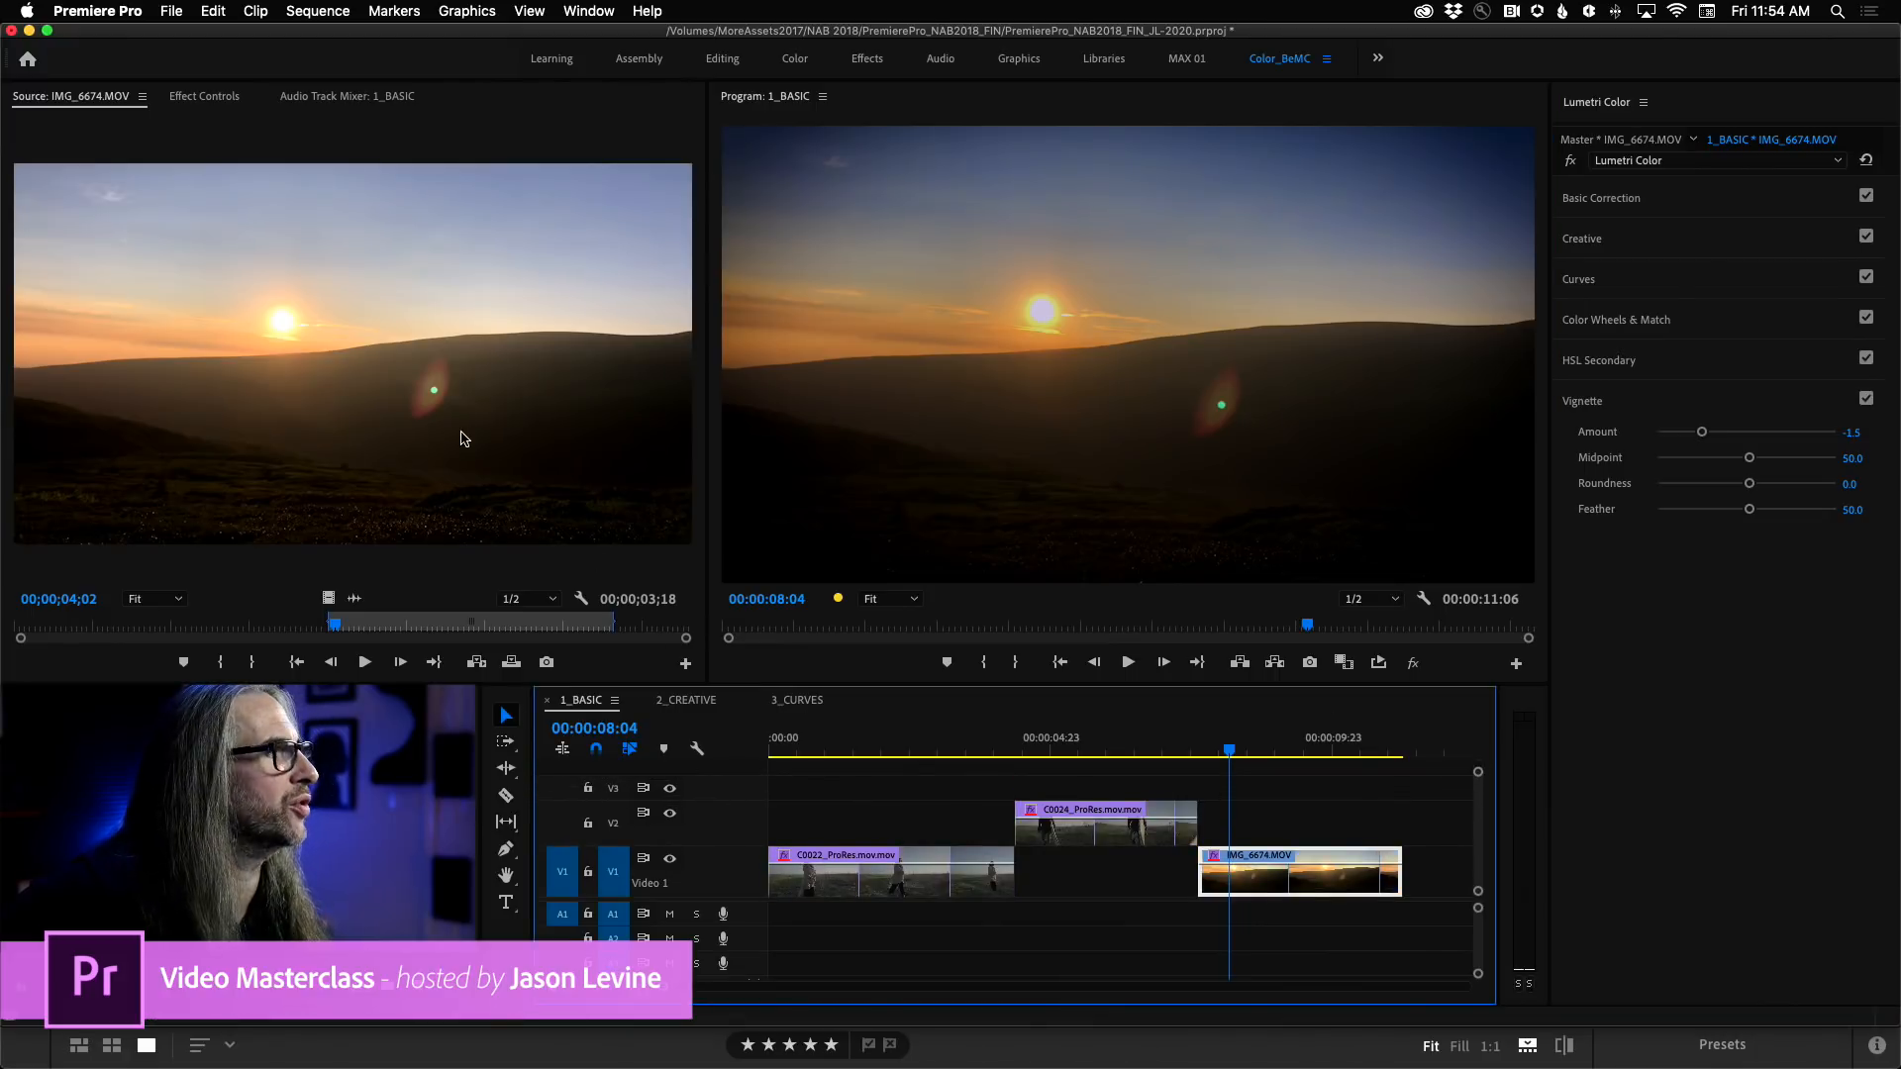
pyautogui.click(170, 10)
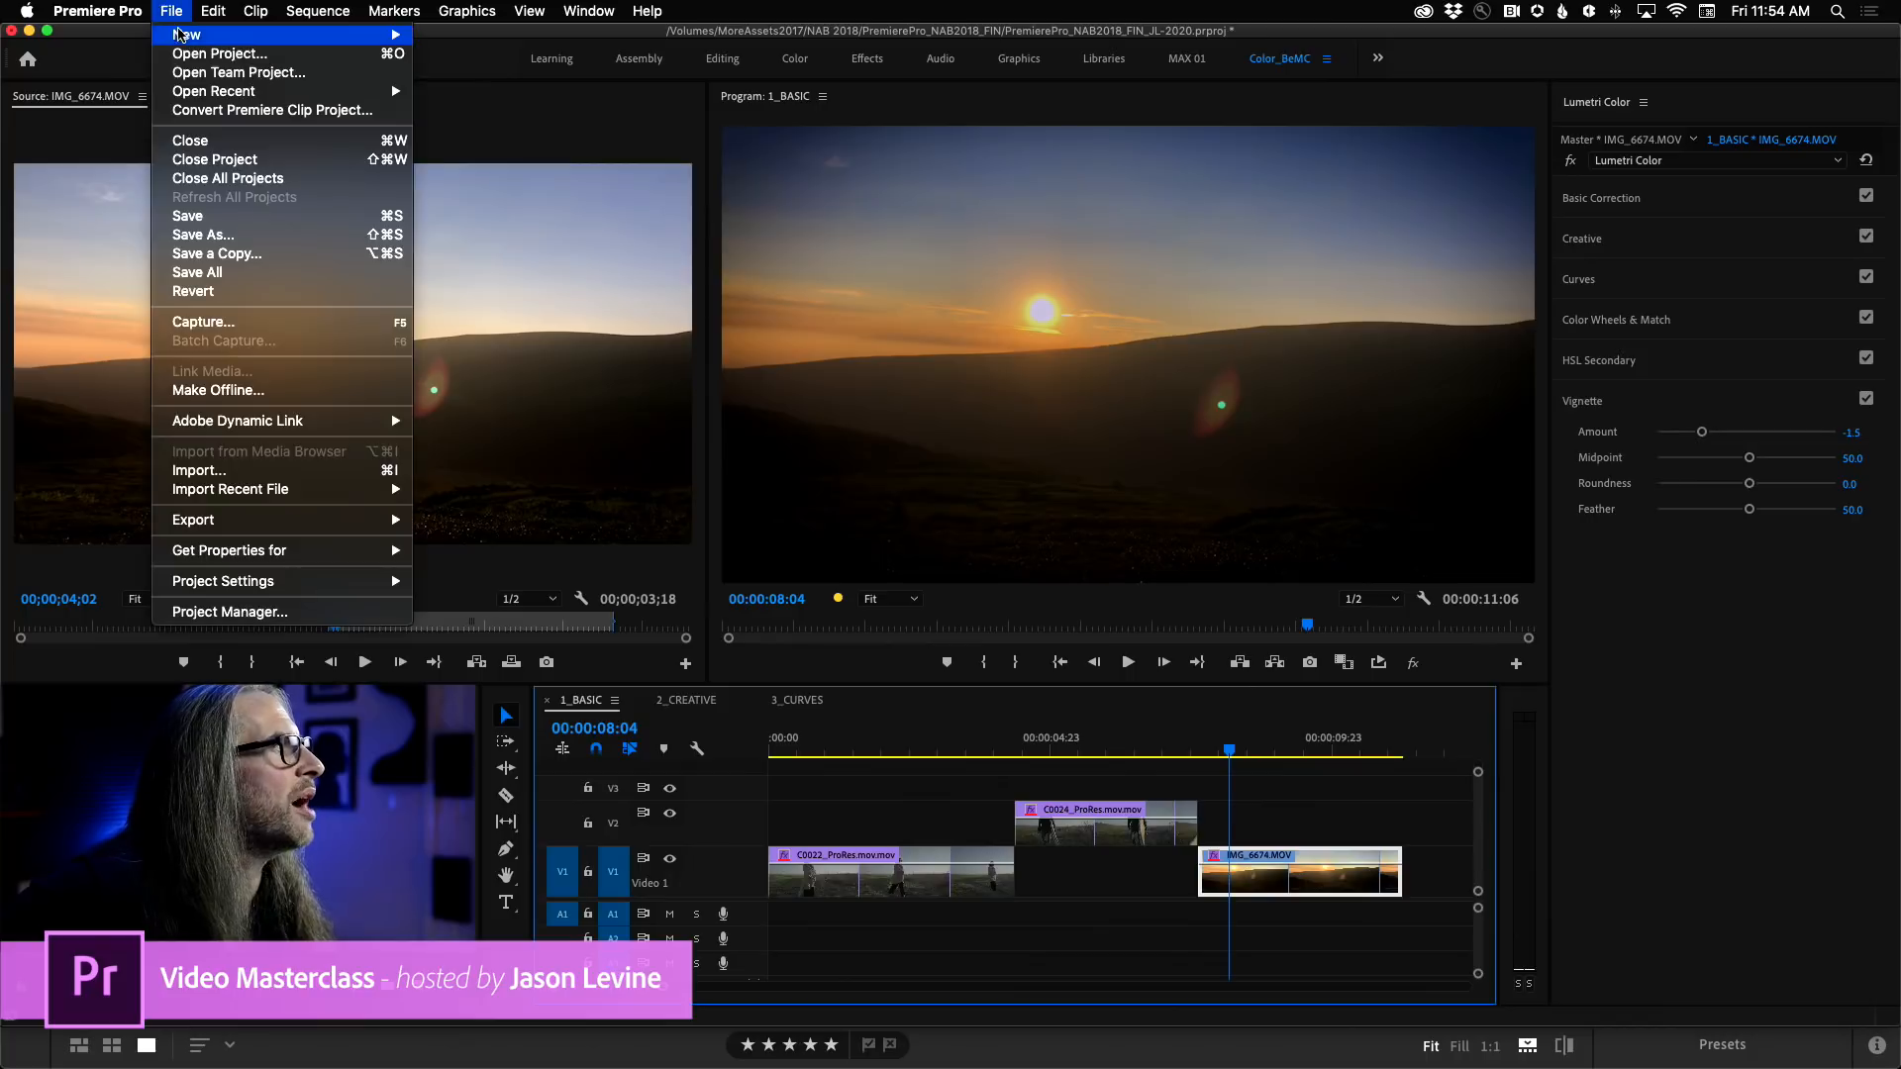
pyautogui.moveTo(181, 37)
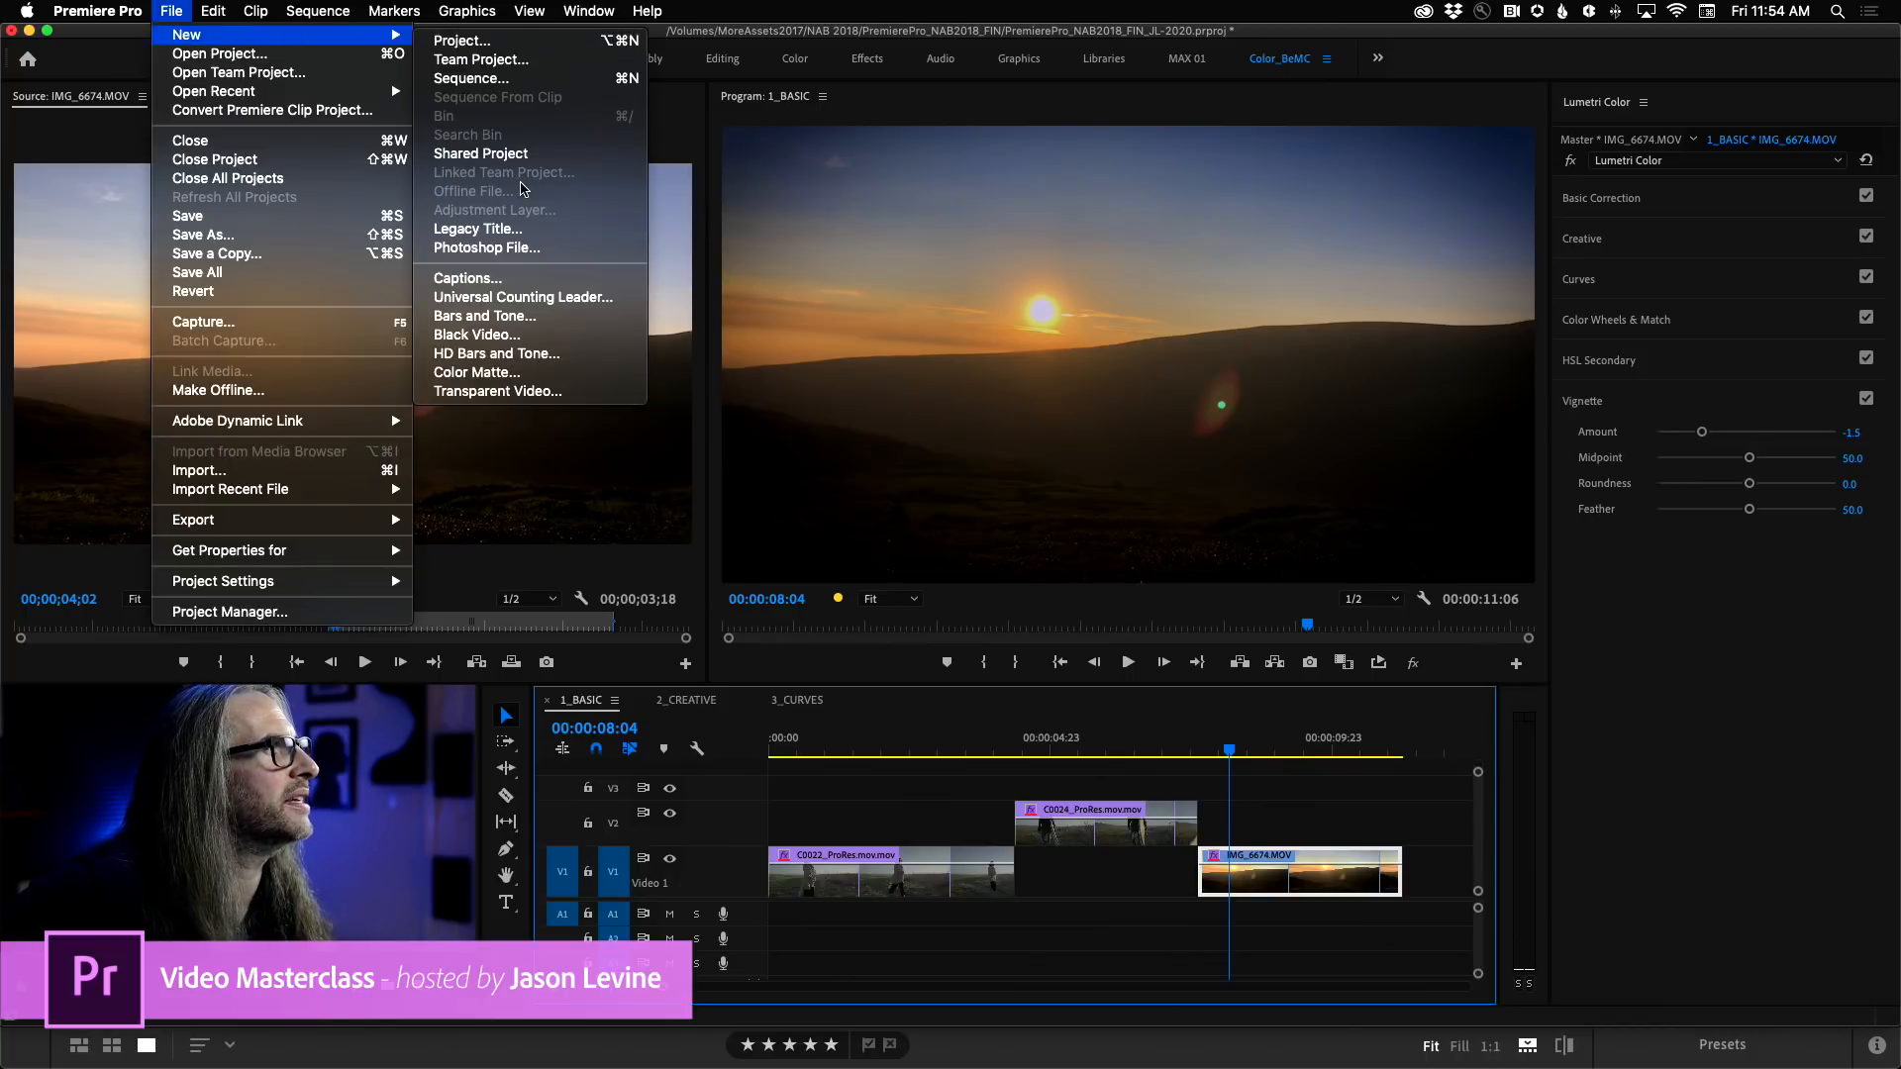
pyautogui.click(171, 11)
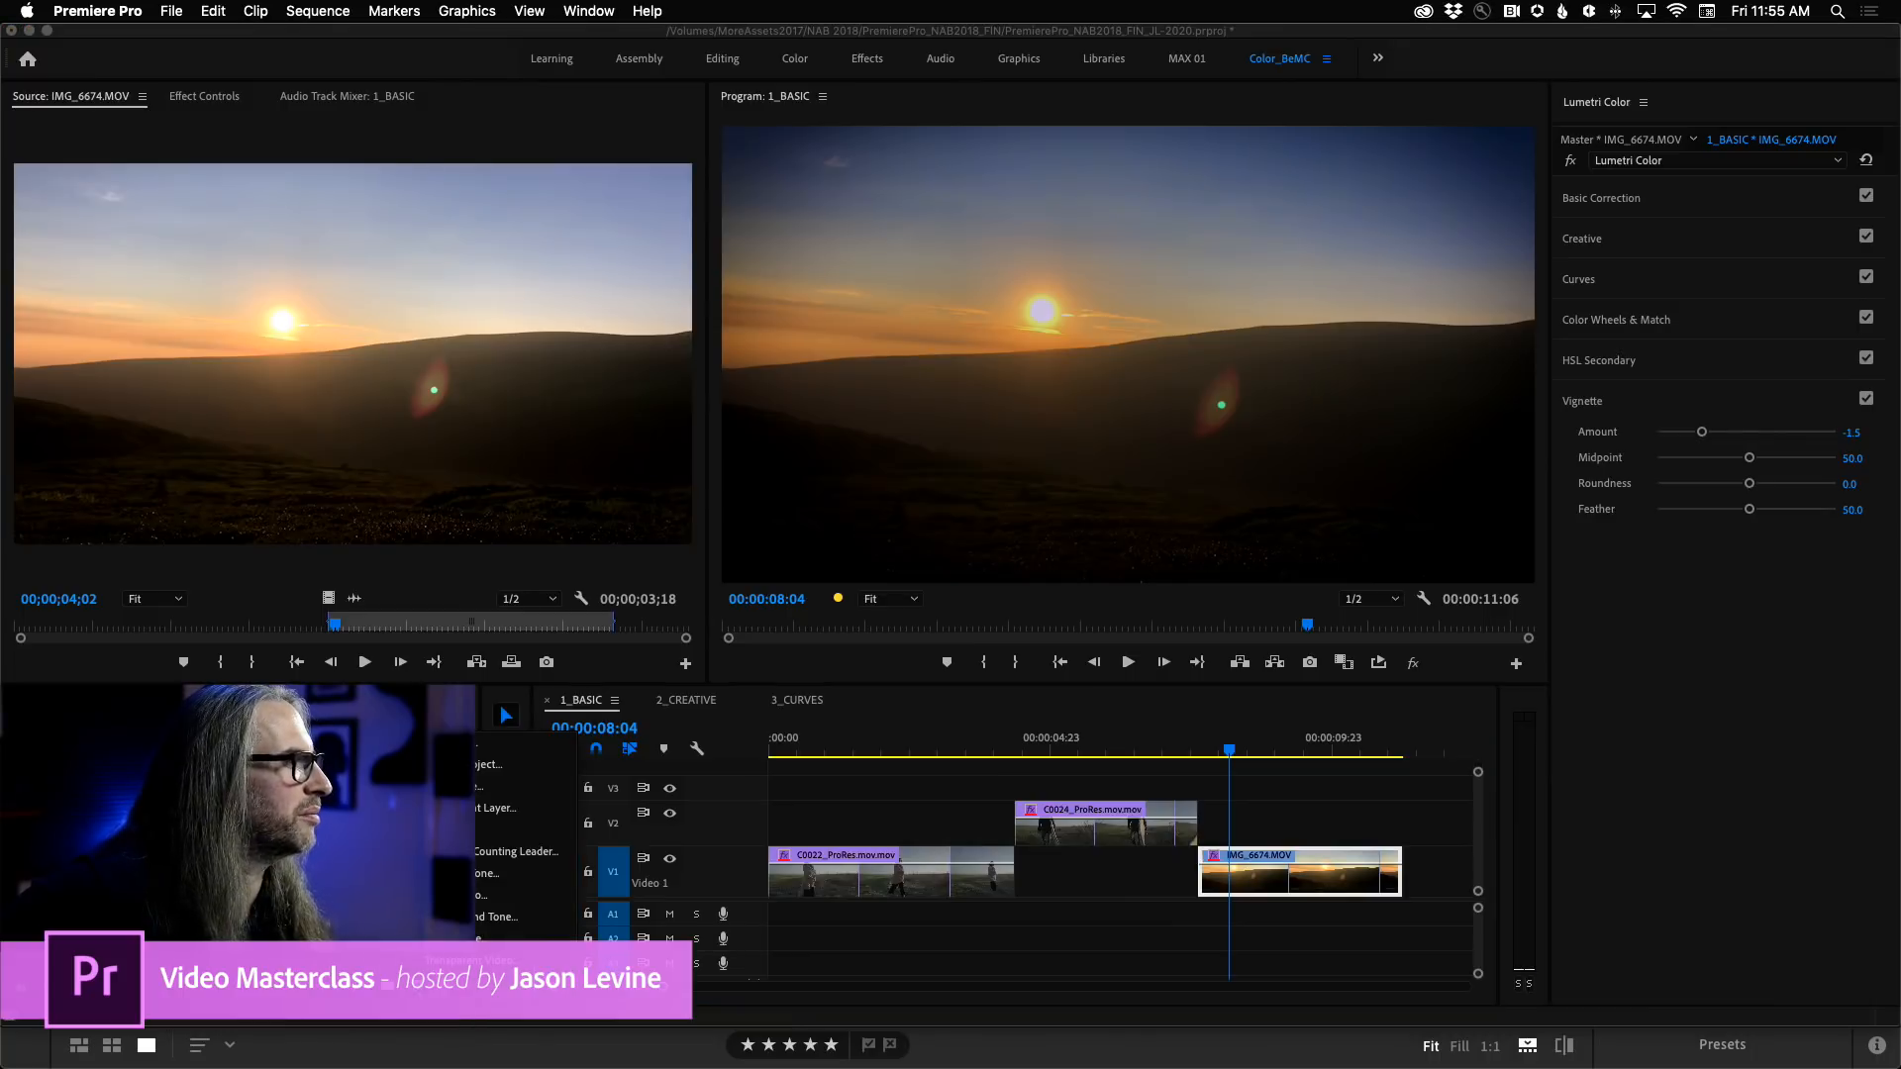
# Create a new adjustment layer in the project at 1920 x 1080, 23.976 fps, with square pixels.
pyautogui.hotkey('shift', '1')
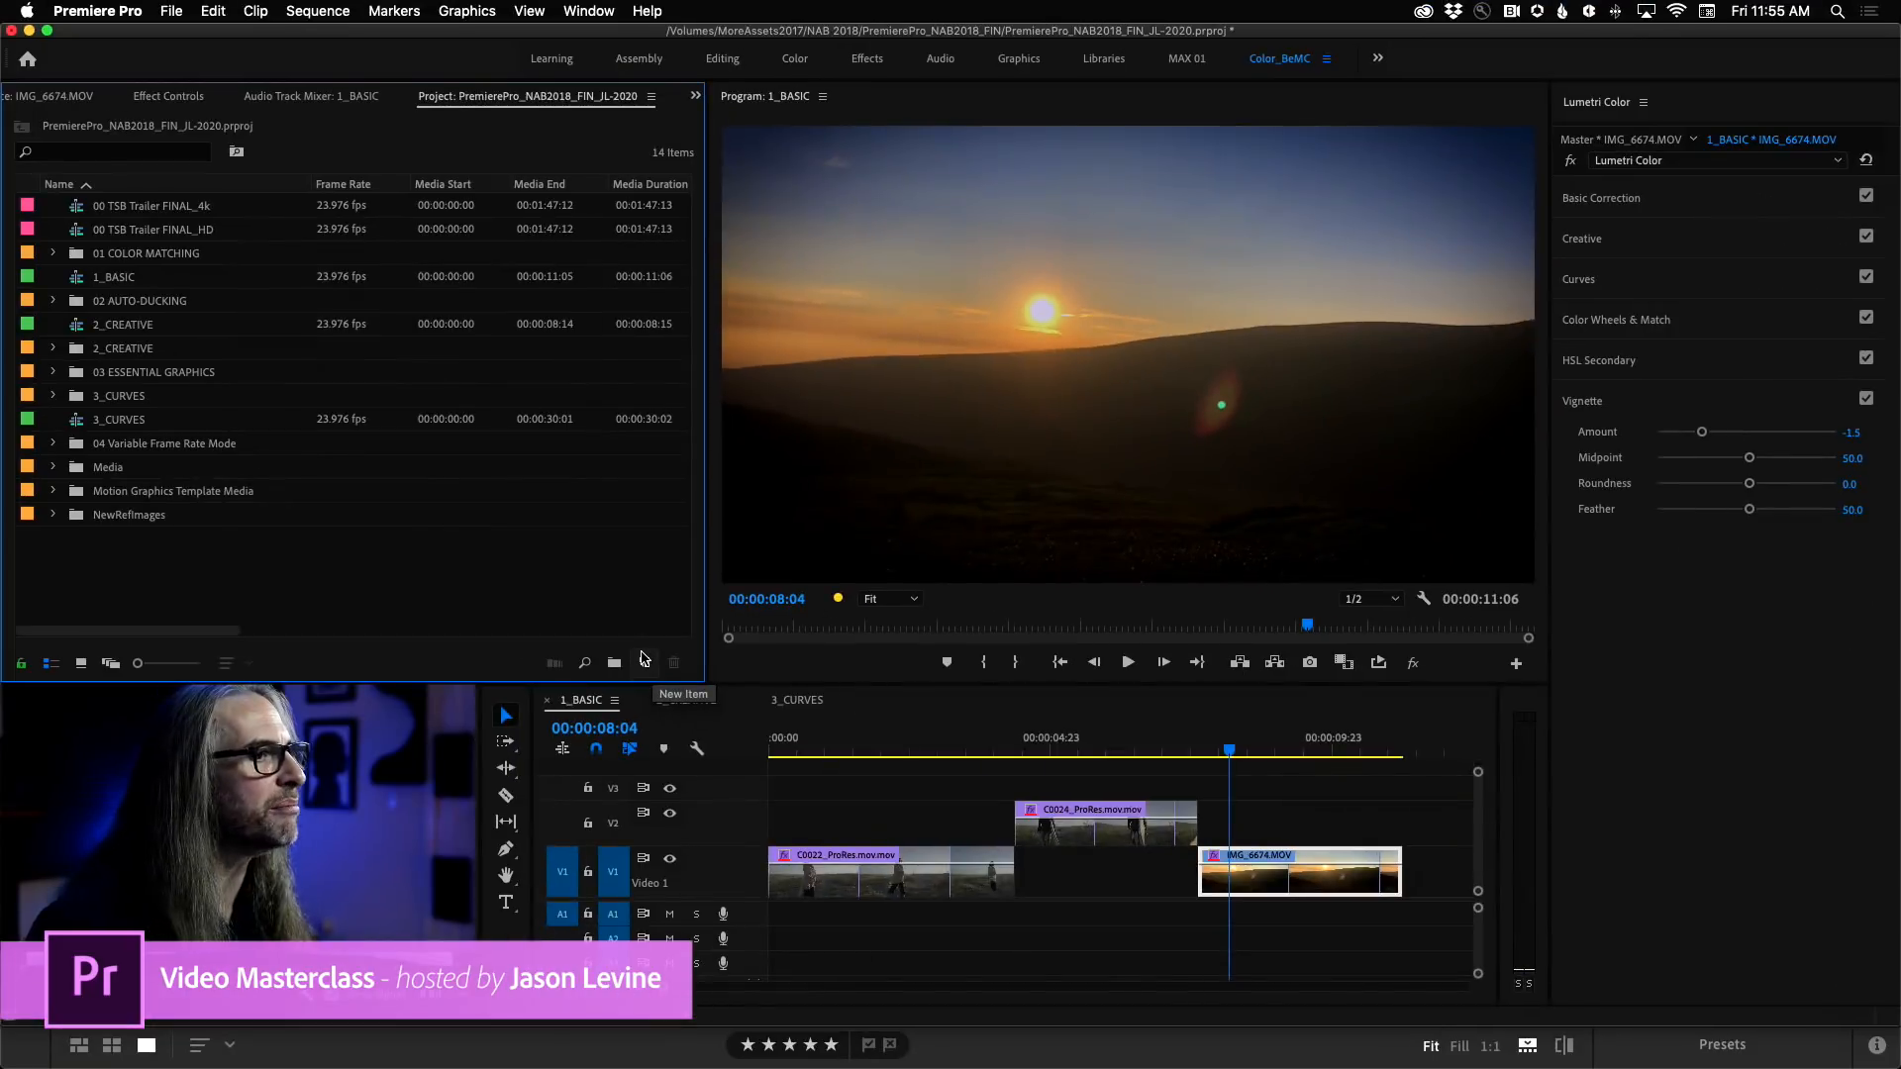
pyautogui.click(645, 665)
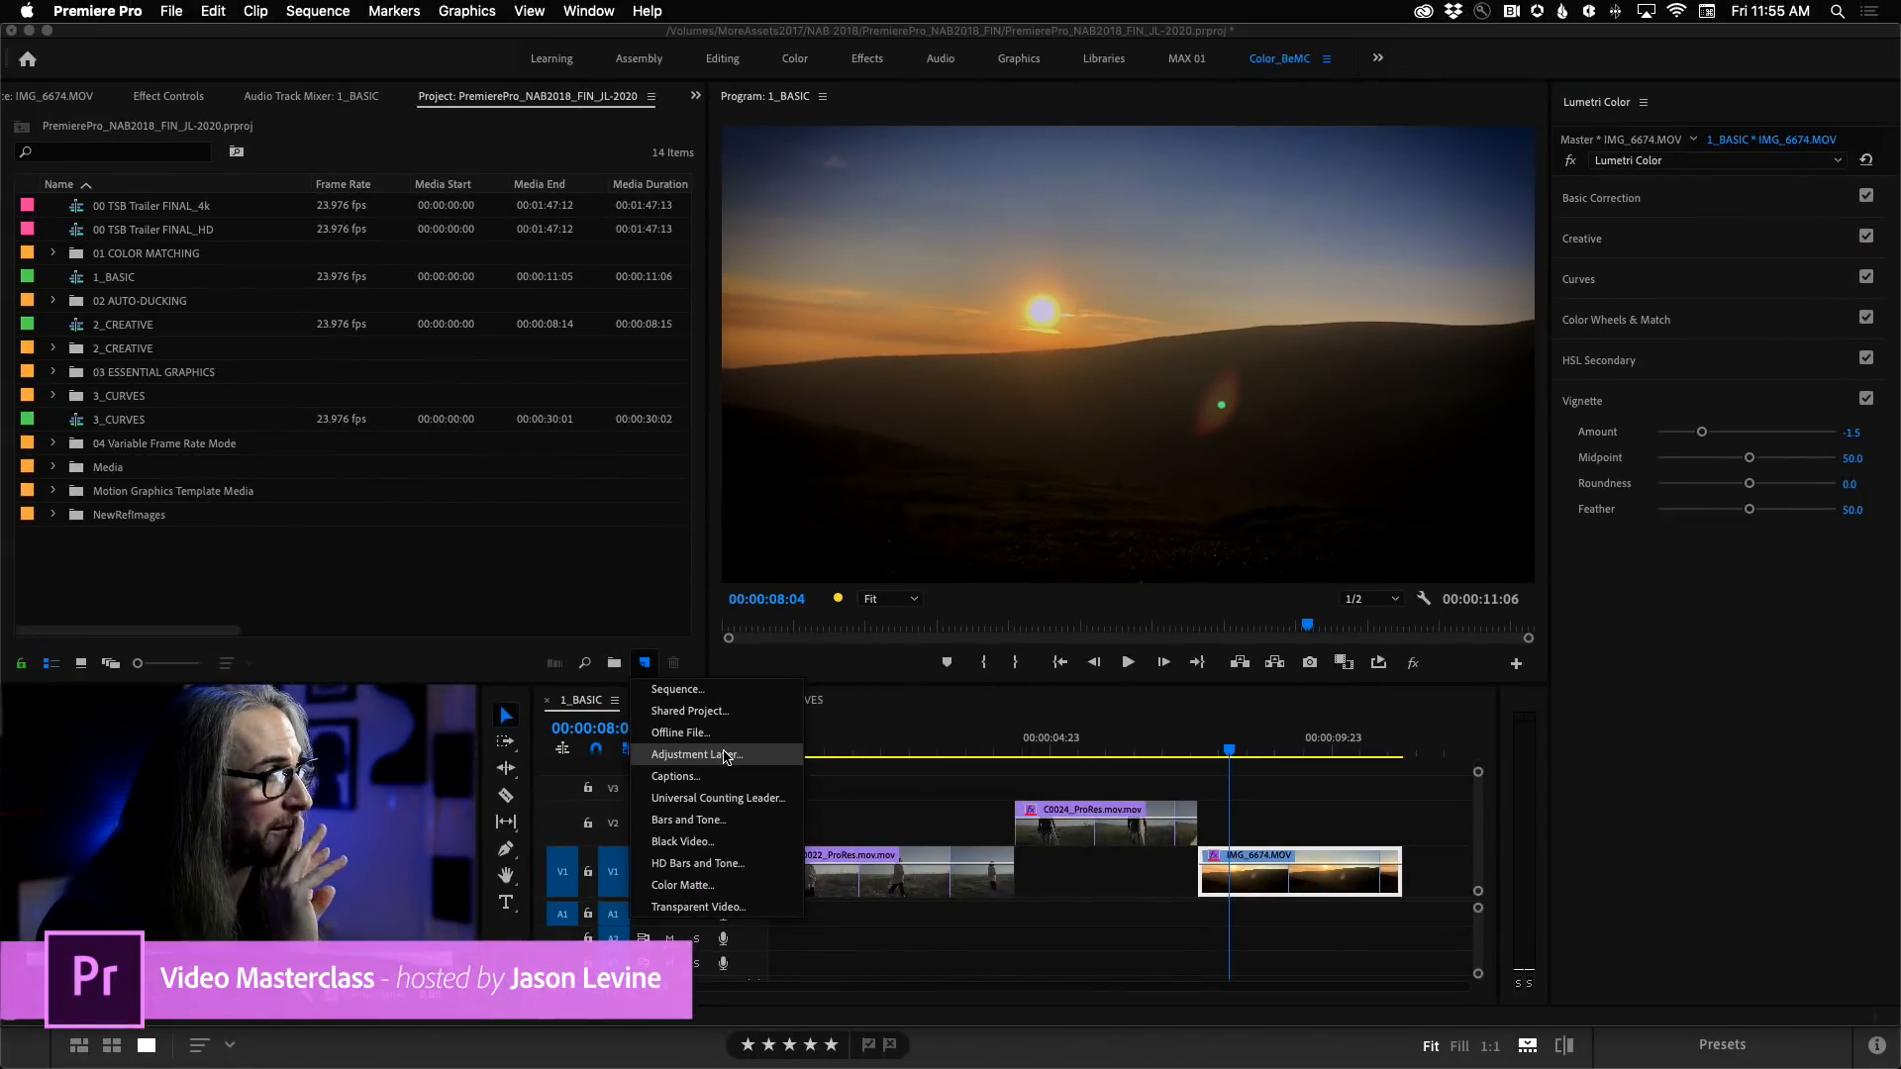
pyautogui.click(725, 755)
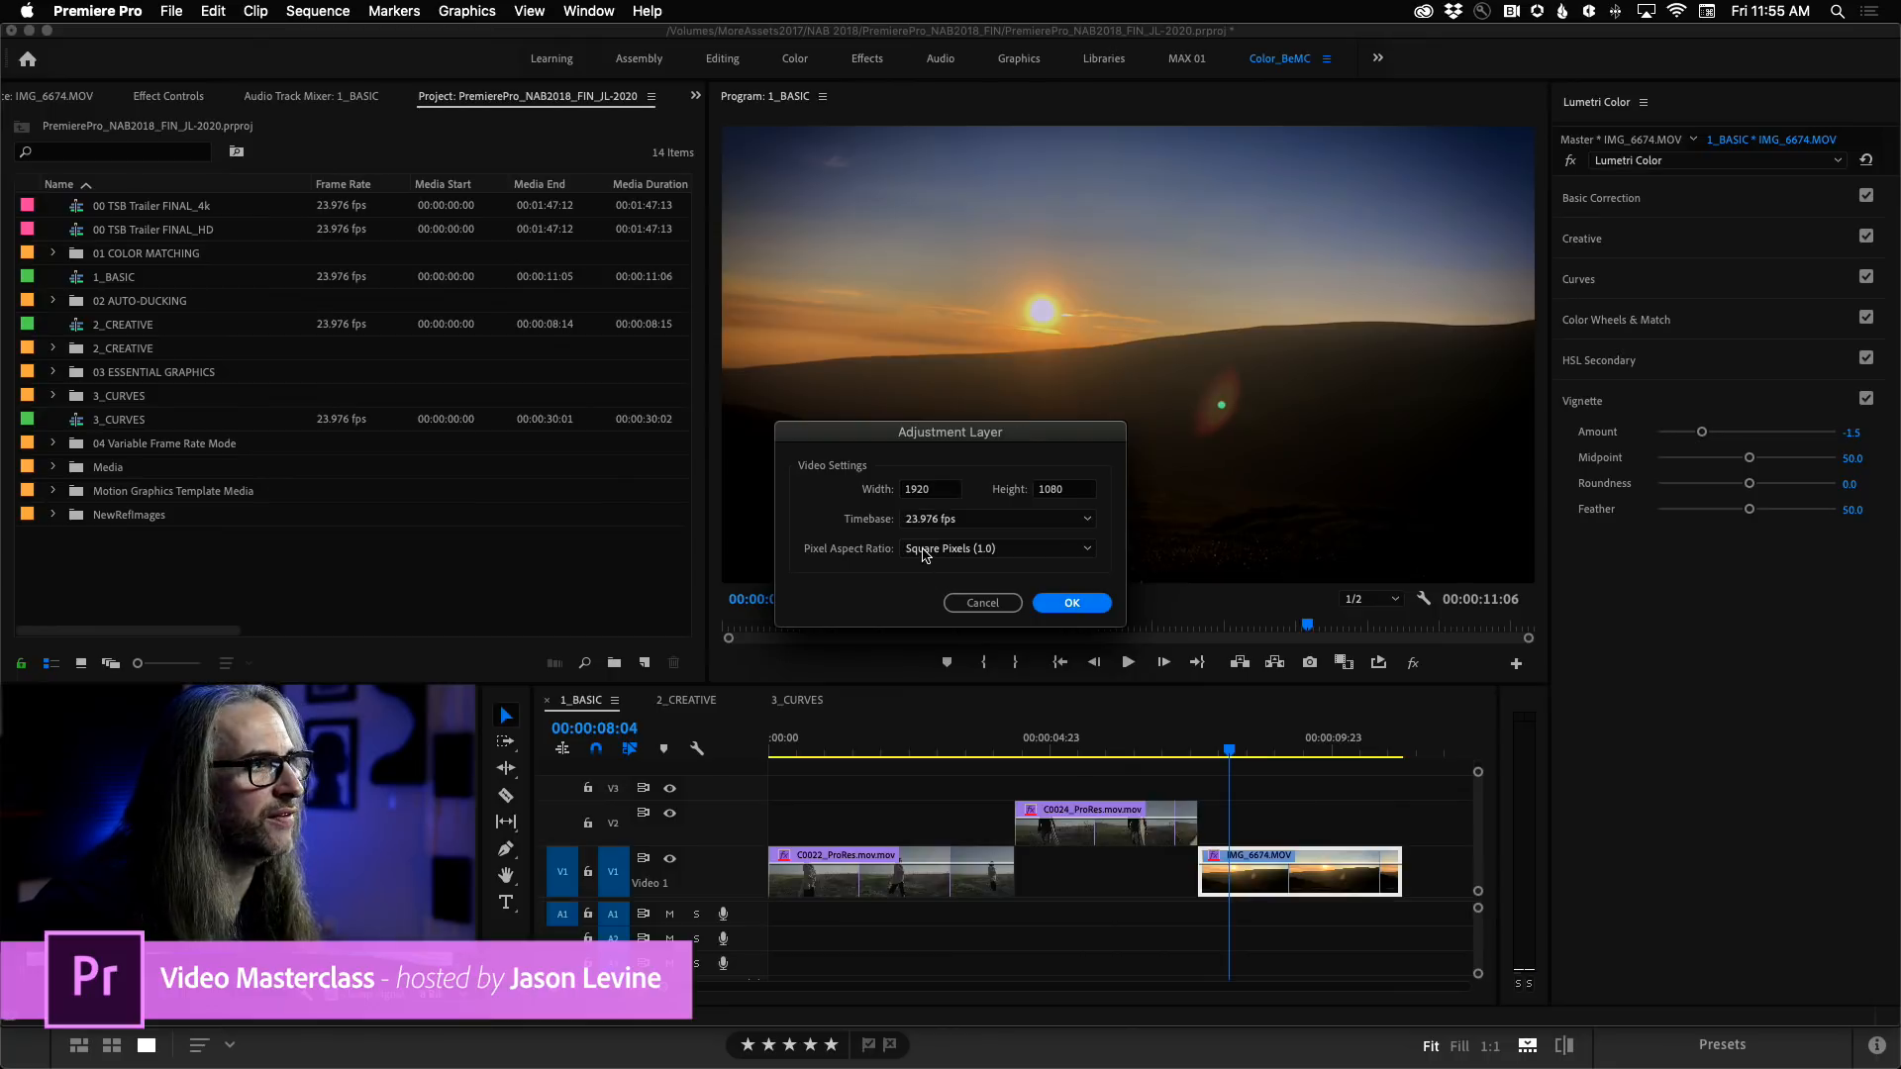
pyautogui.click(1085, 604)
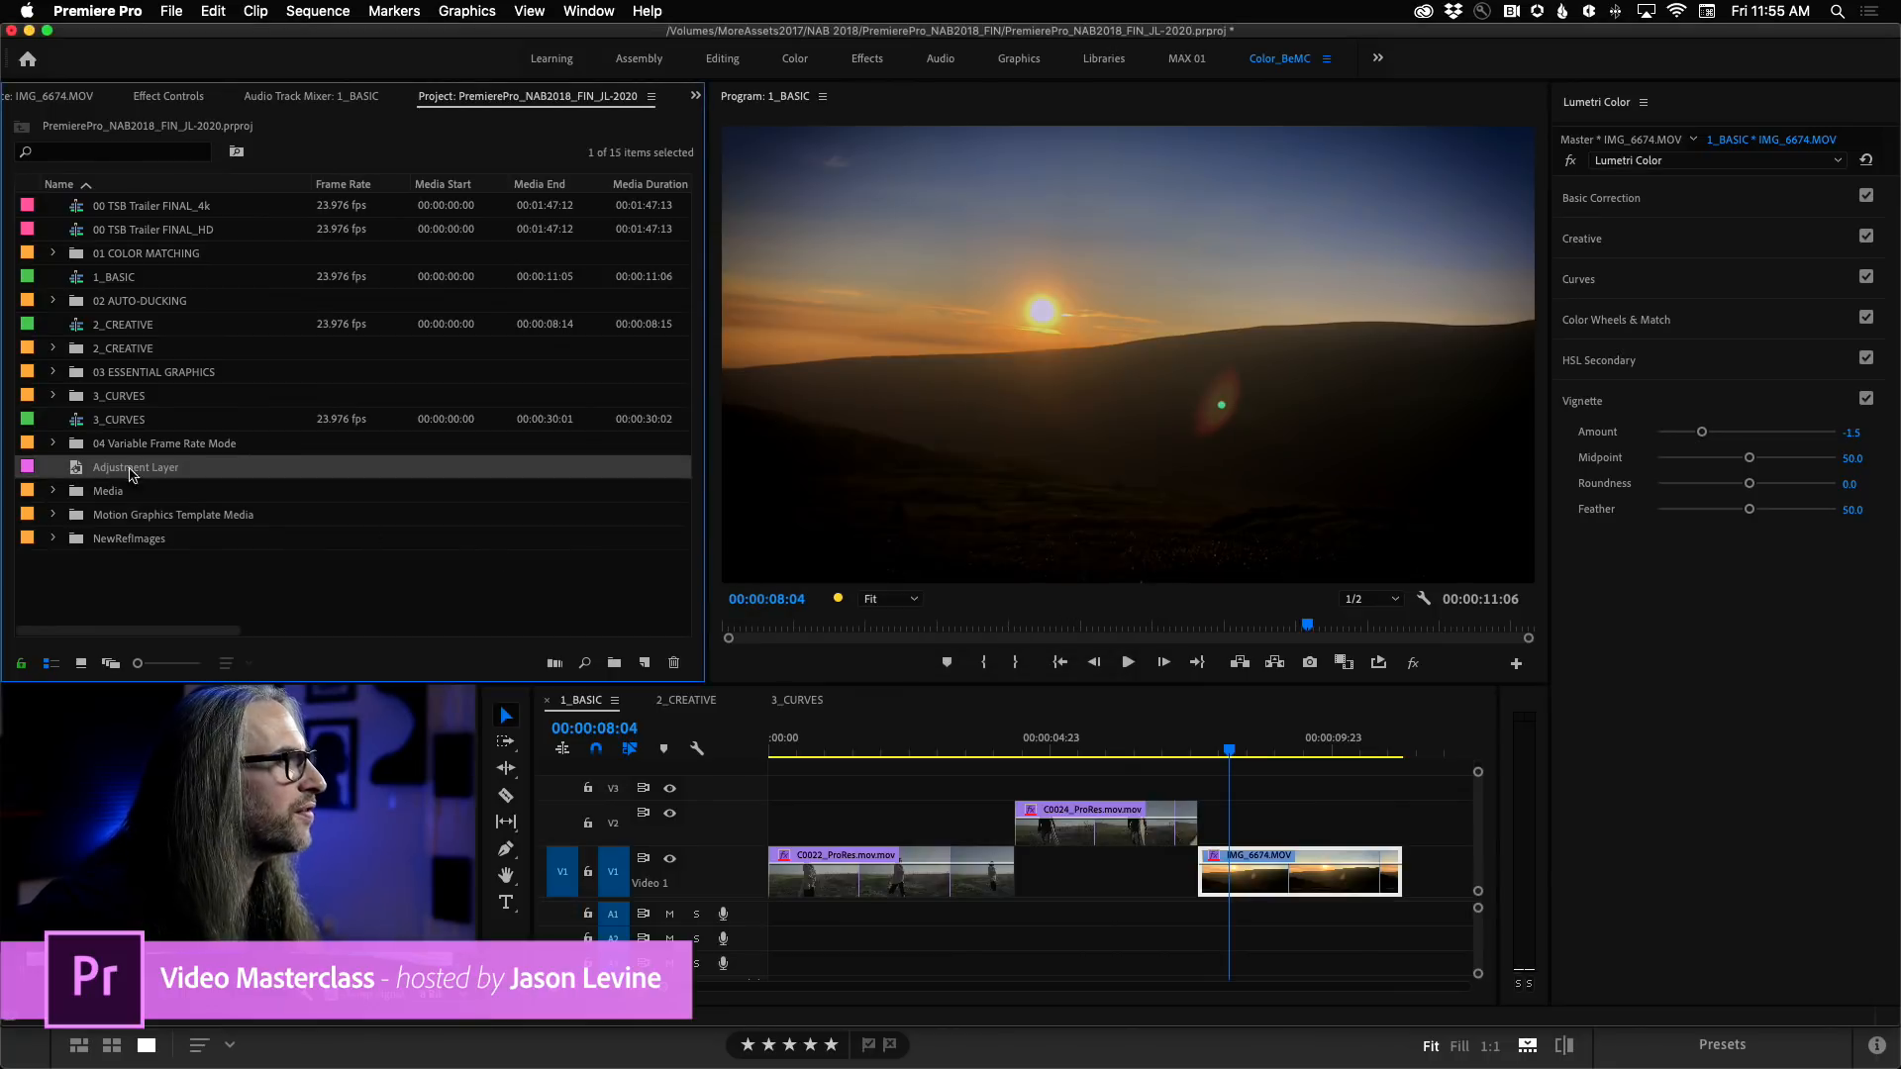
# Place the adjustment layer on V3 from the sequence start, extend it to the end of IMG_6674, and select it.
pyautogui.moveTo(69, 473); pyautogui.dragTo(782, 792)
pyautogui.moveTo(1046, 787); pyautogui.dragTo(1400, 784)
pyautogui.click(1311, 792)
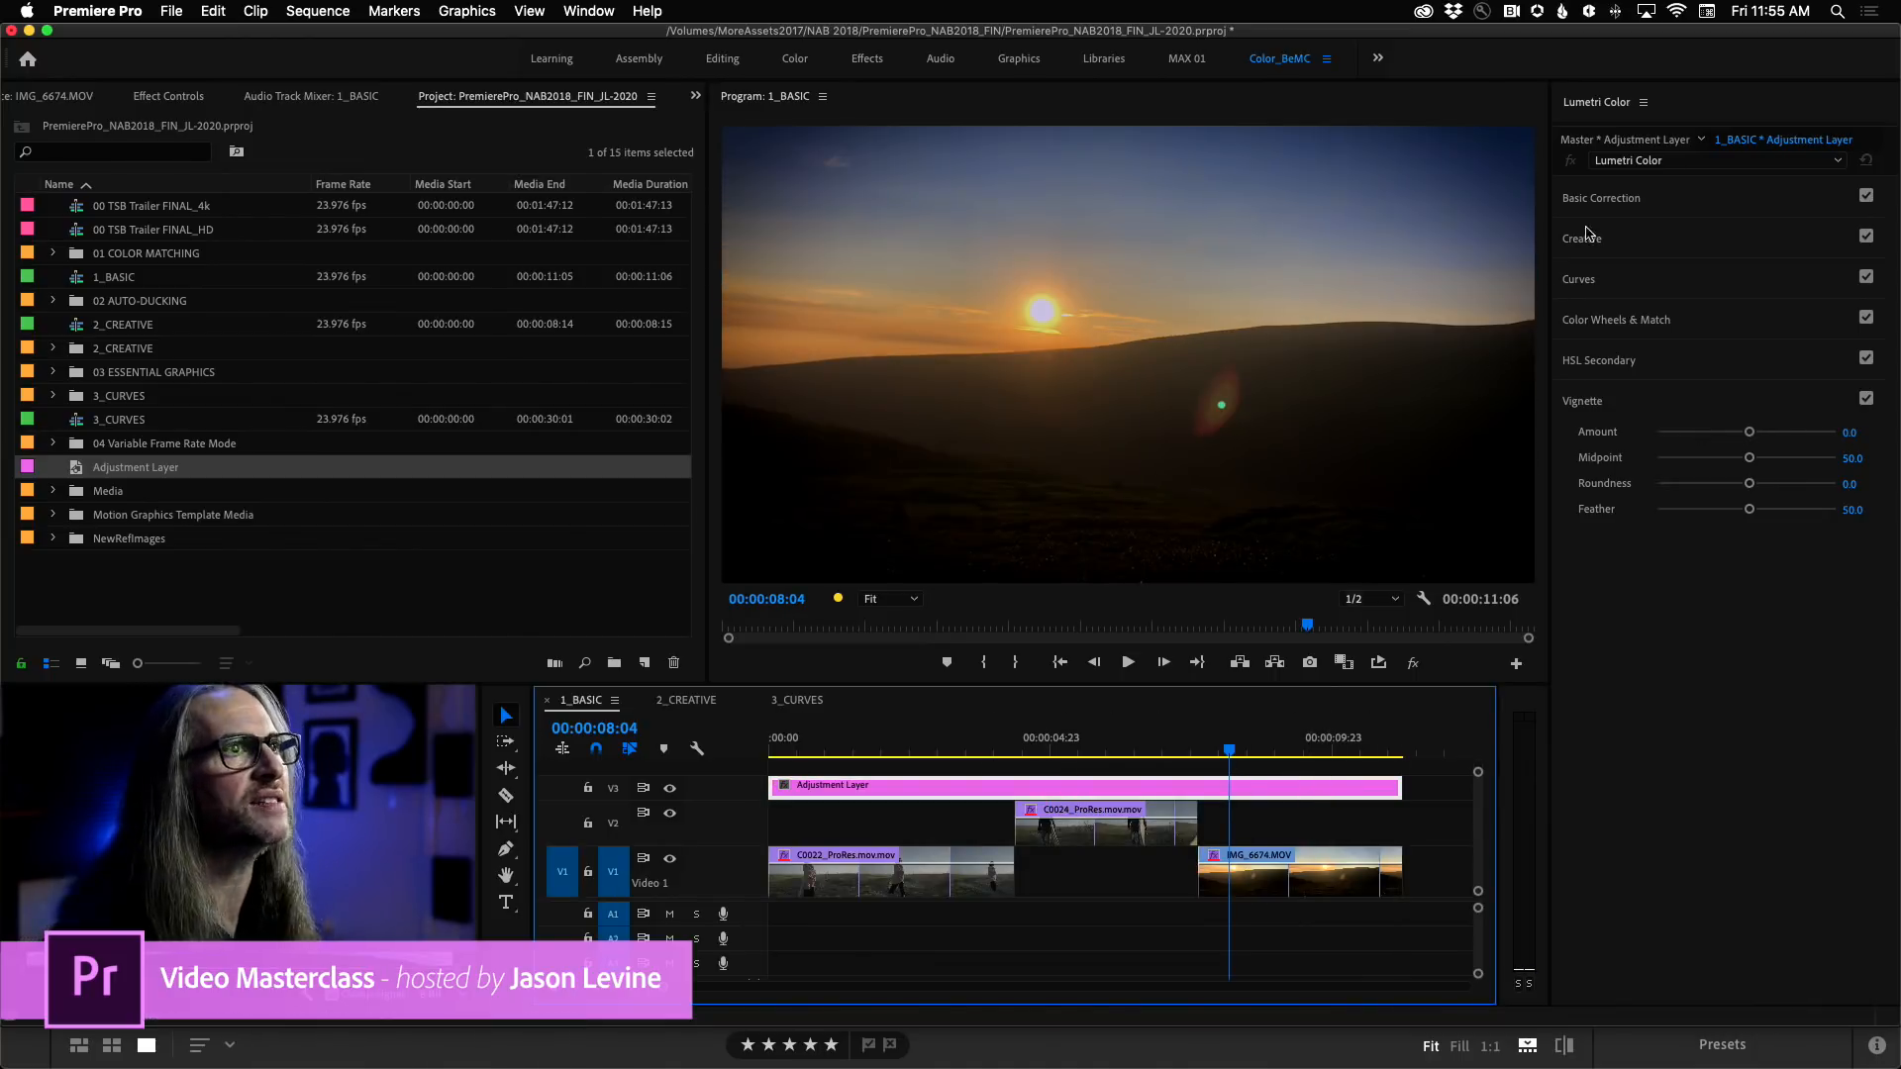
# In the adjustment layer's Basic Correction, try a cool Temperature of about -48 across the clips, and set Temperature to 37.0.
pyautogui.click(1737, 197)
pyautogui.moveTo(1749, 337); pyautogui.dragTo(1702, 364)
pyautogui.moveTo(1228, 750); pyautogui.dragTo(1087, 752)
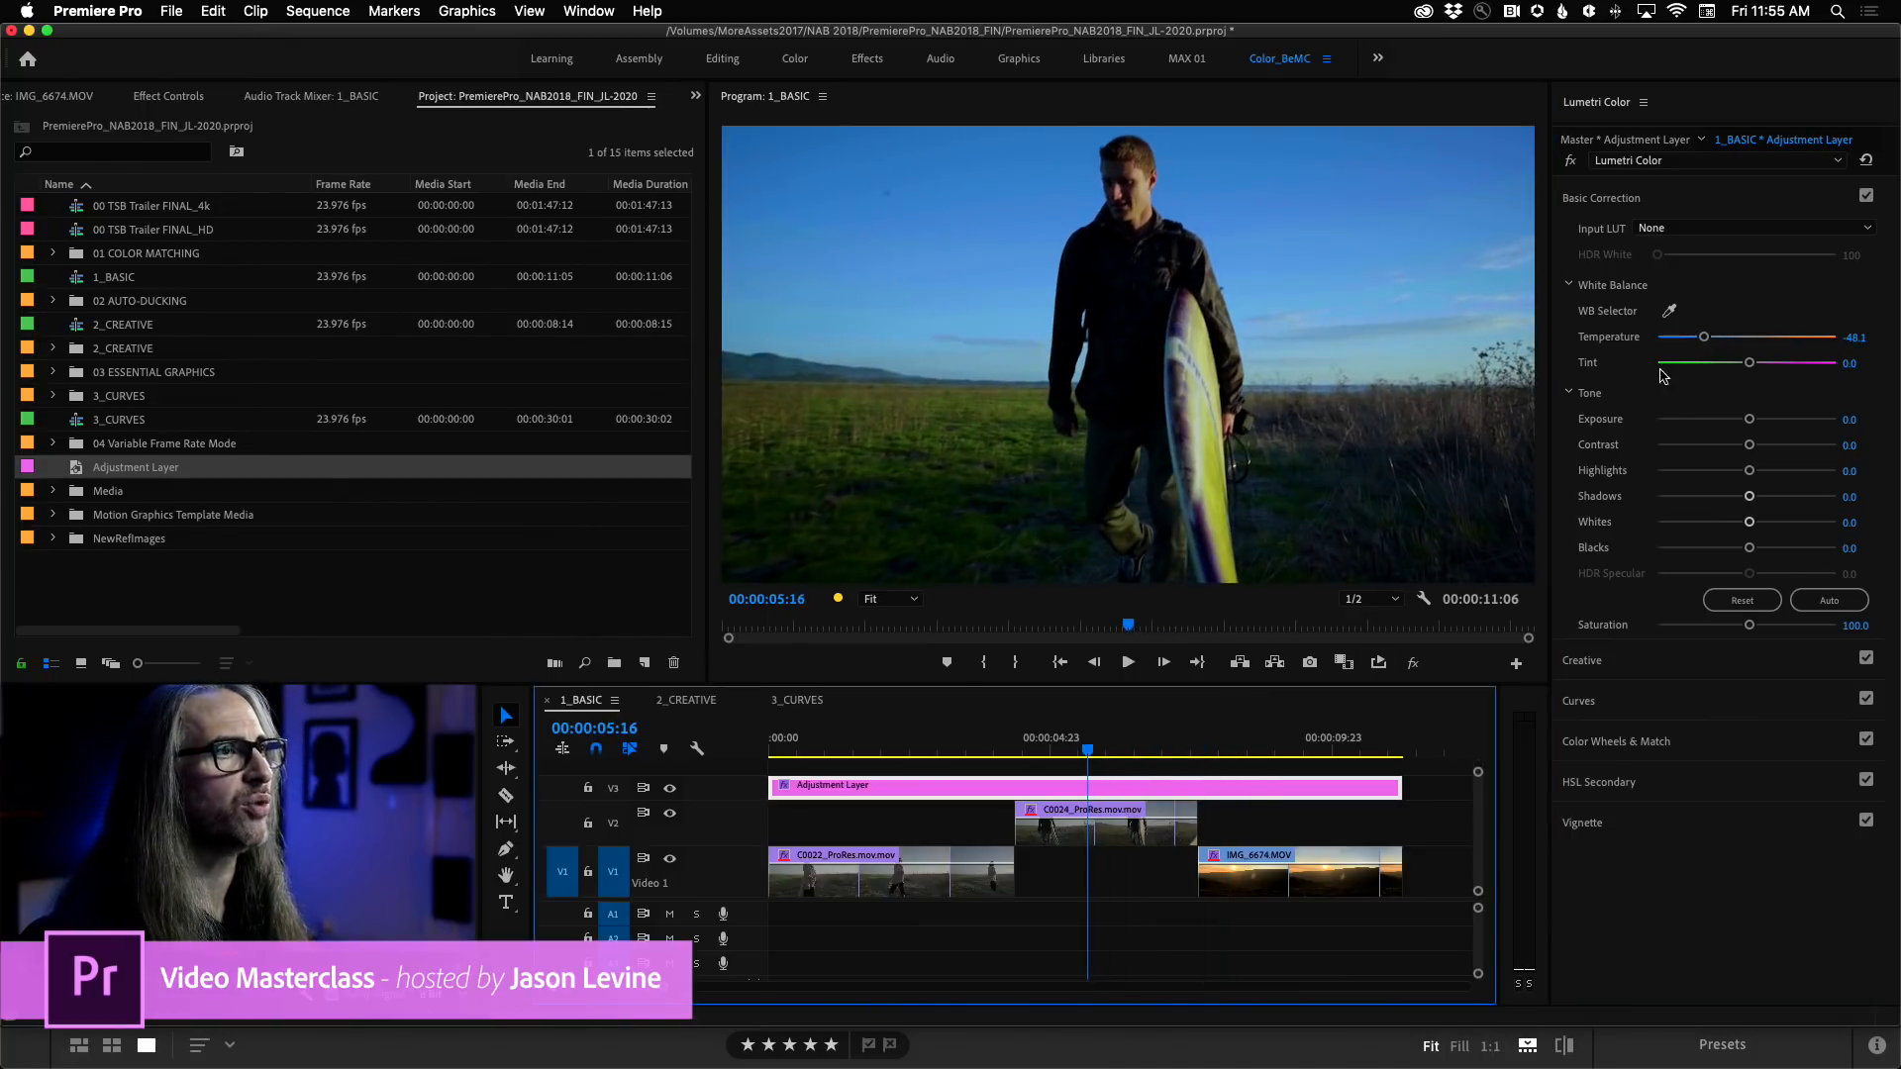
pyautogui.moveTo(1704, 338)
pyautogui.mouseDown()
pyautogui.moveTo(1822, 338)
pyautogui.moveTo(1699, 344)
pyautogui.mouseUp()
pyautogui.moveTo(1087, 751); pyautogui.dragTo(859, 753)
pyautogui.moveTo(1699, 338); pyautogui.dragTo(1781, 338)
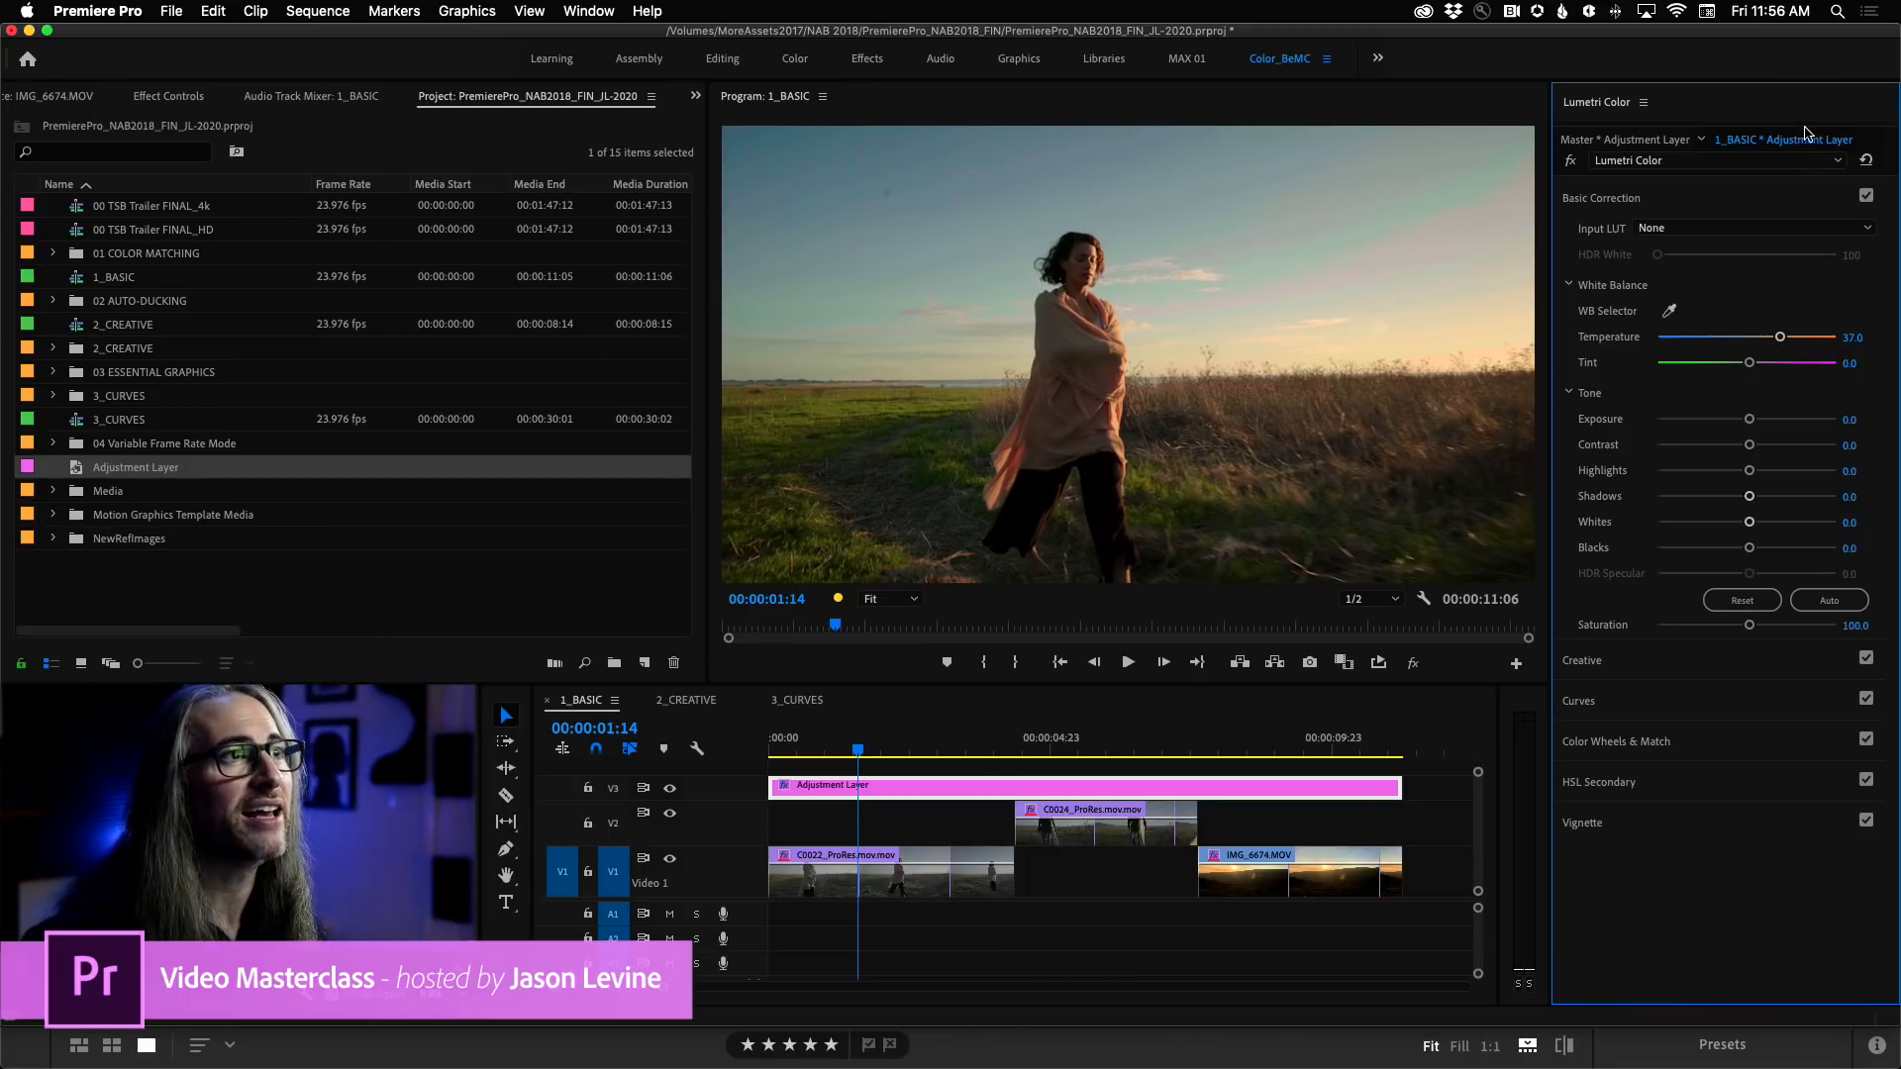
# Rename the adjustment layer's Lumetri Color effect as WARM.
pyautogui.click(1822, 161)
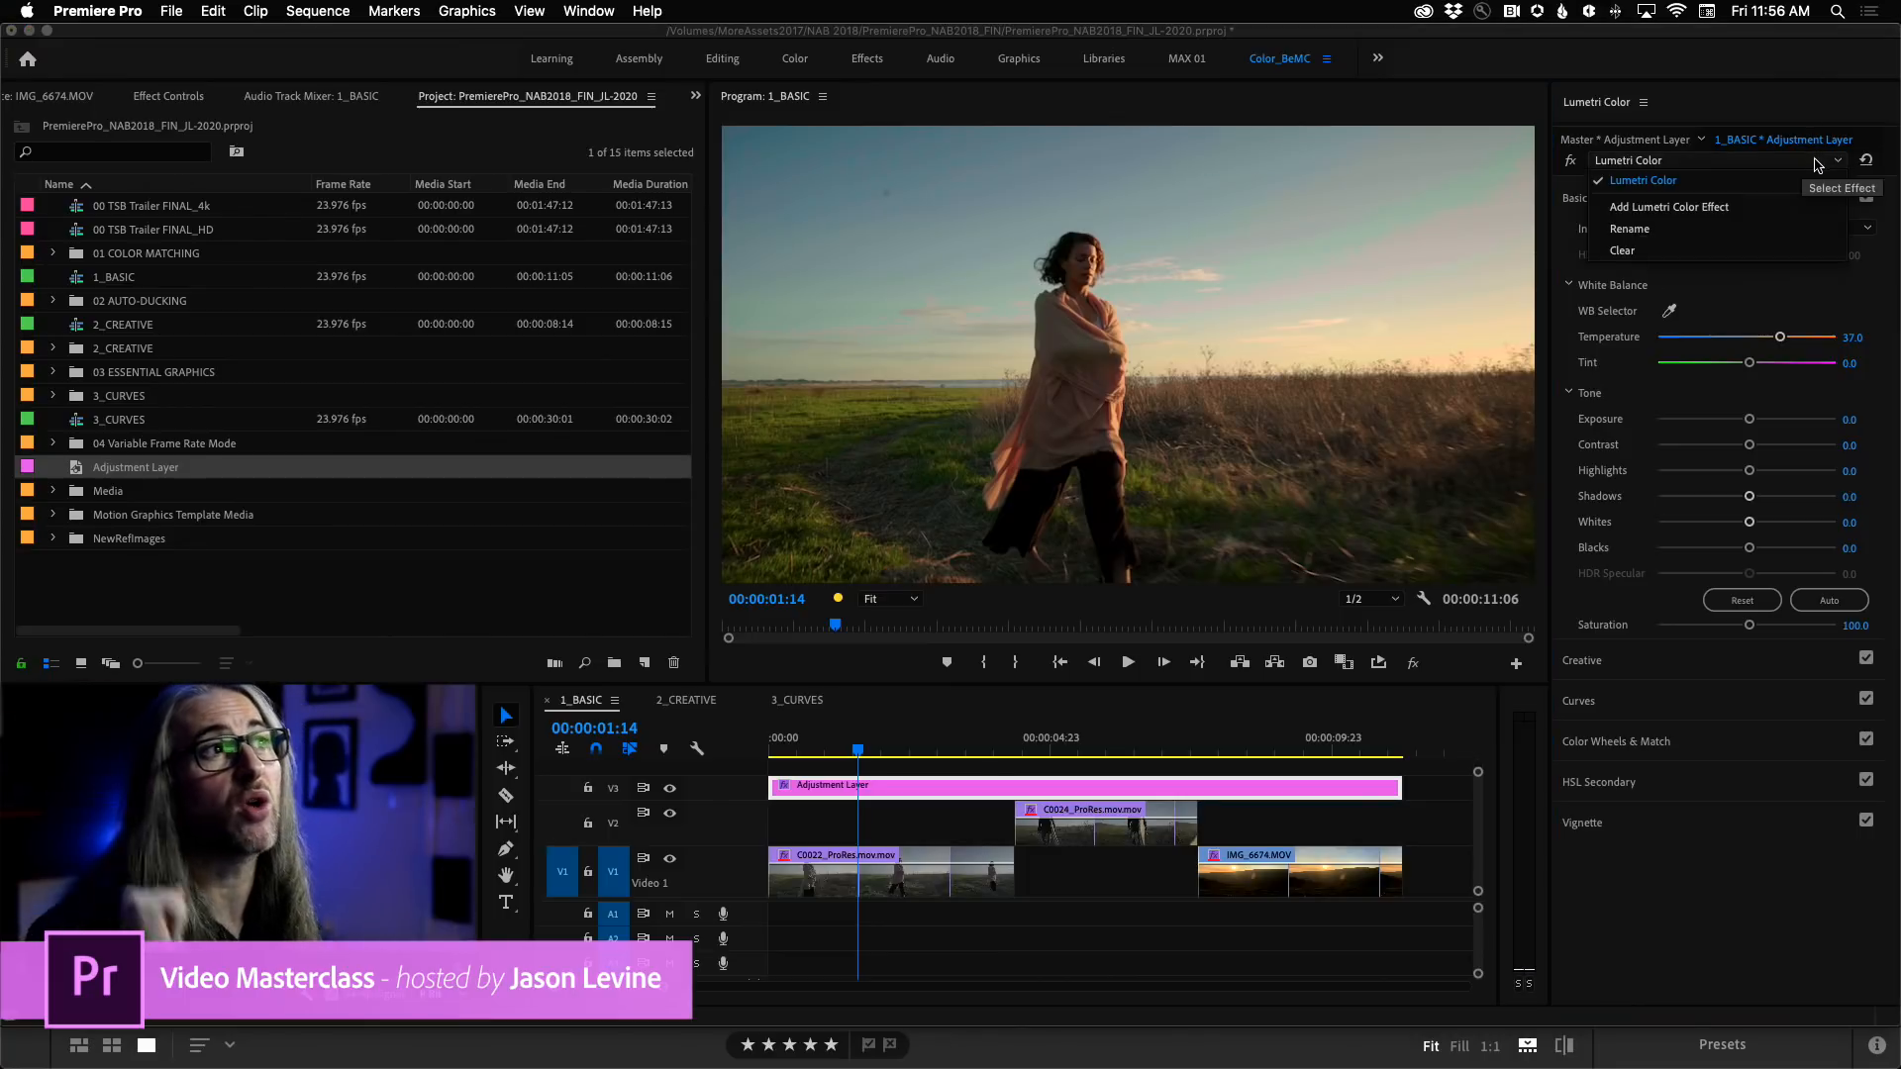
pyautogui.click(1695, 231)
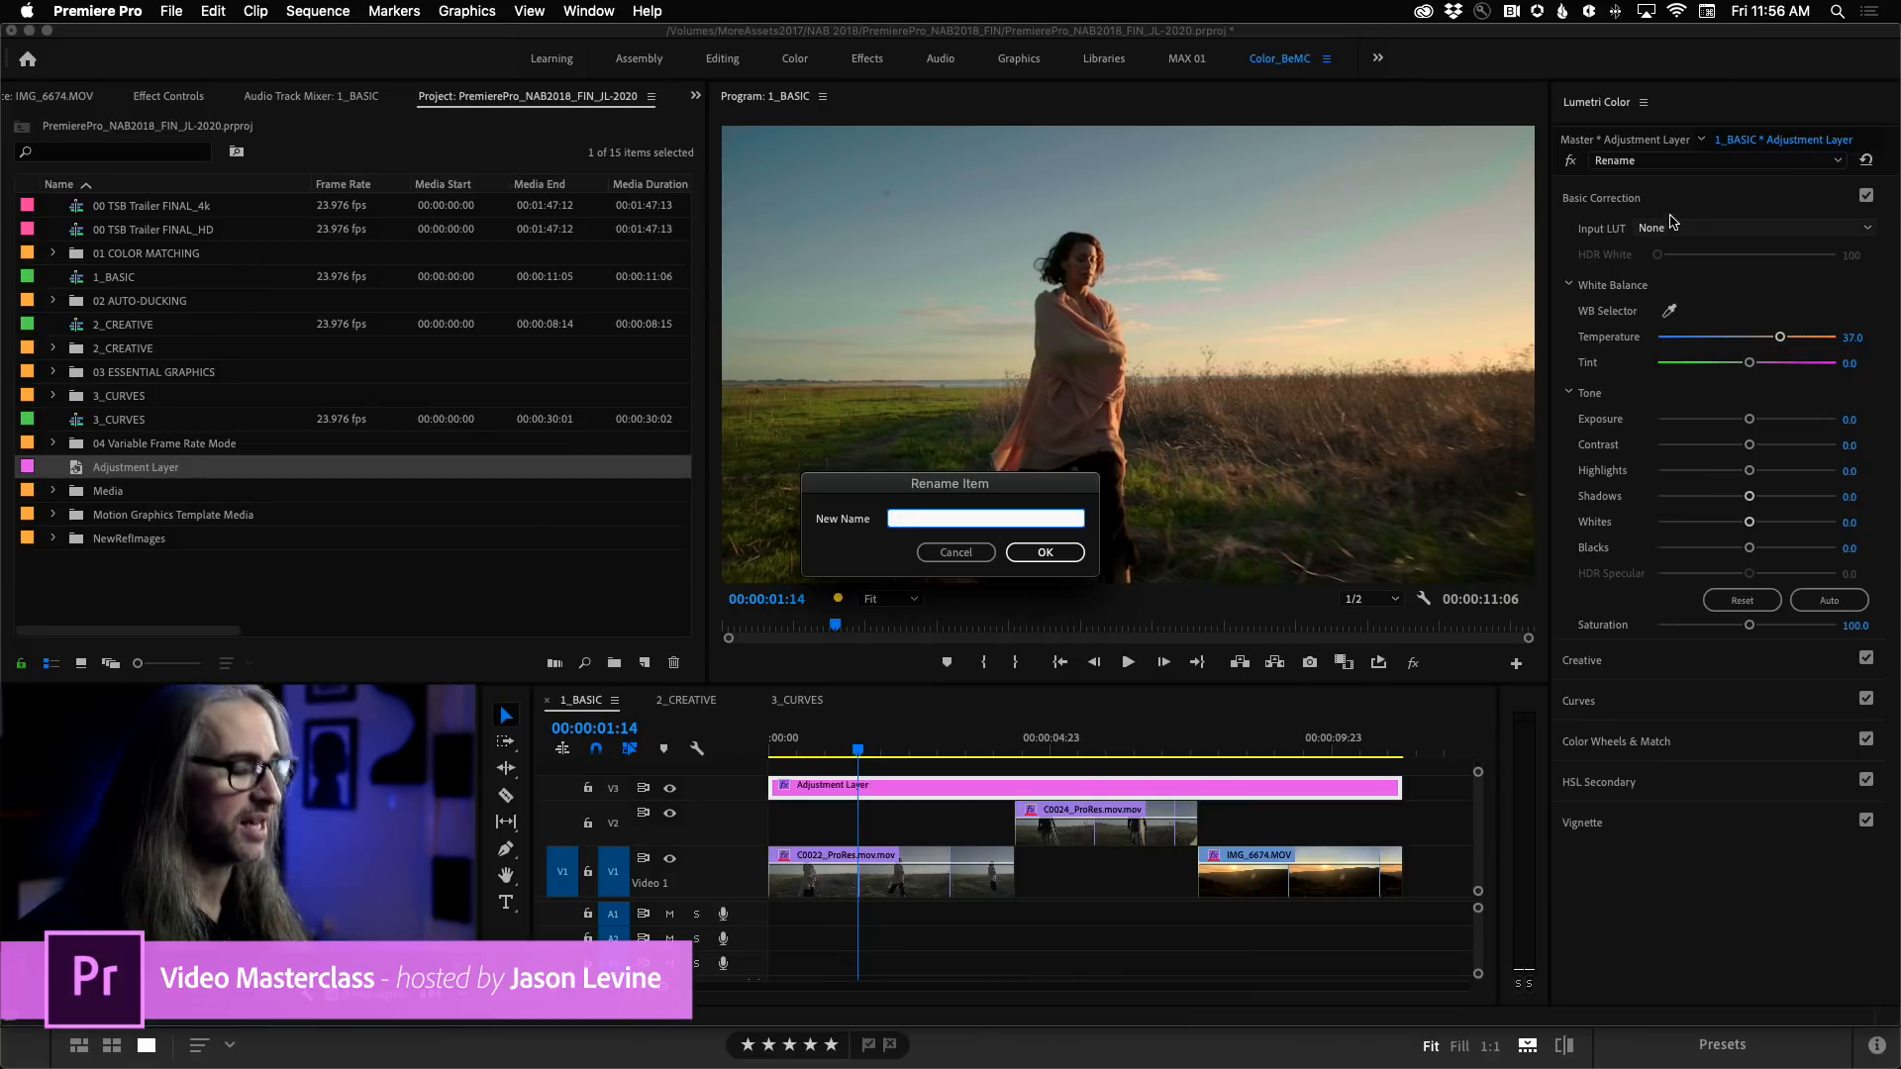
pyautogui.write('QA')
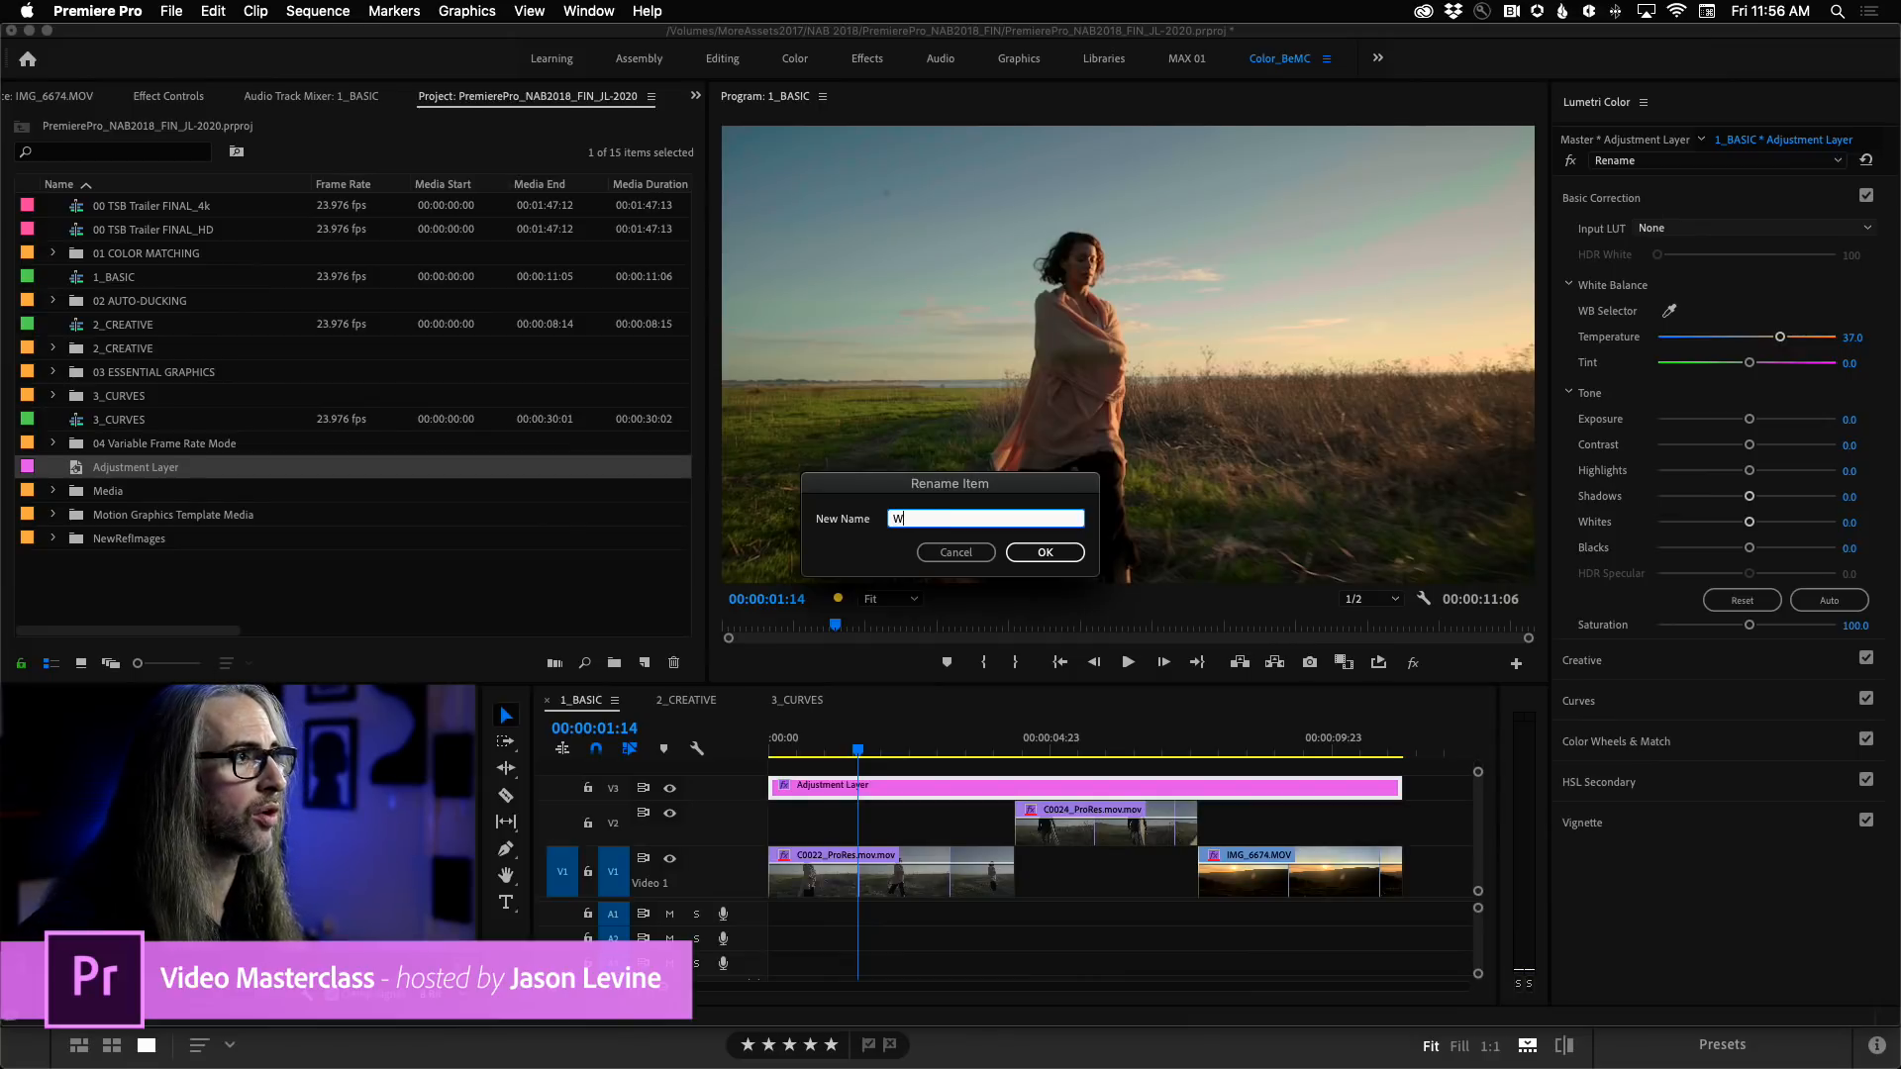
pyautogui.press('Return')
# Add a second Lumetri Color effect to the adjustment layer and rename it as BLUECOOL.
pyautogui.click(1713, 162)
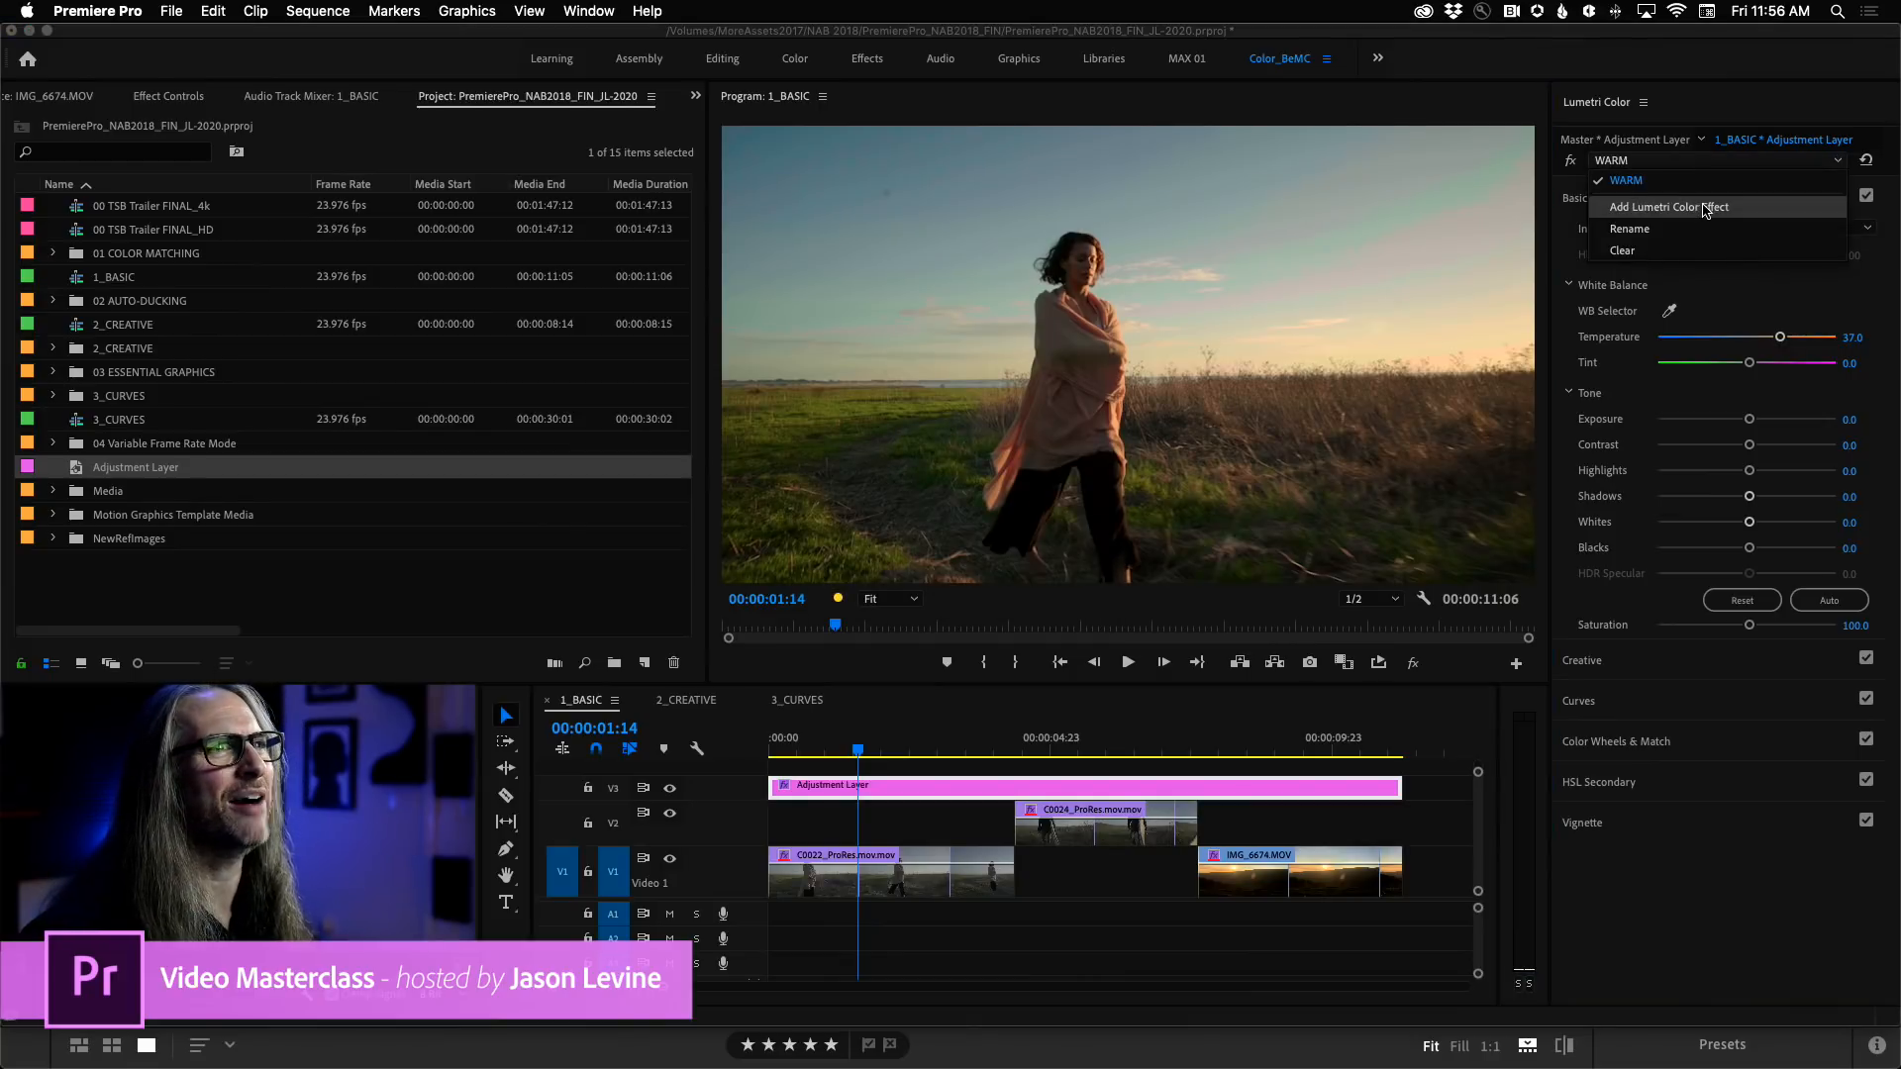
pyautogui.click(1705, 208)
pyautogui.click(1670, 163)
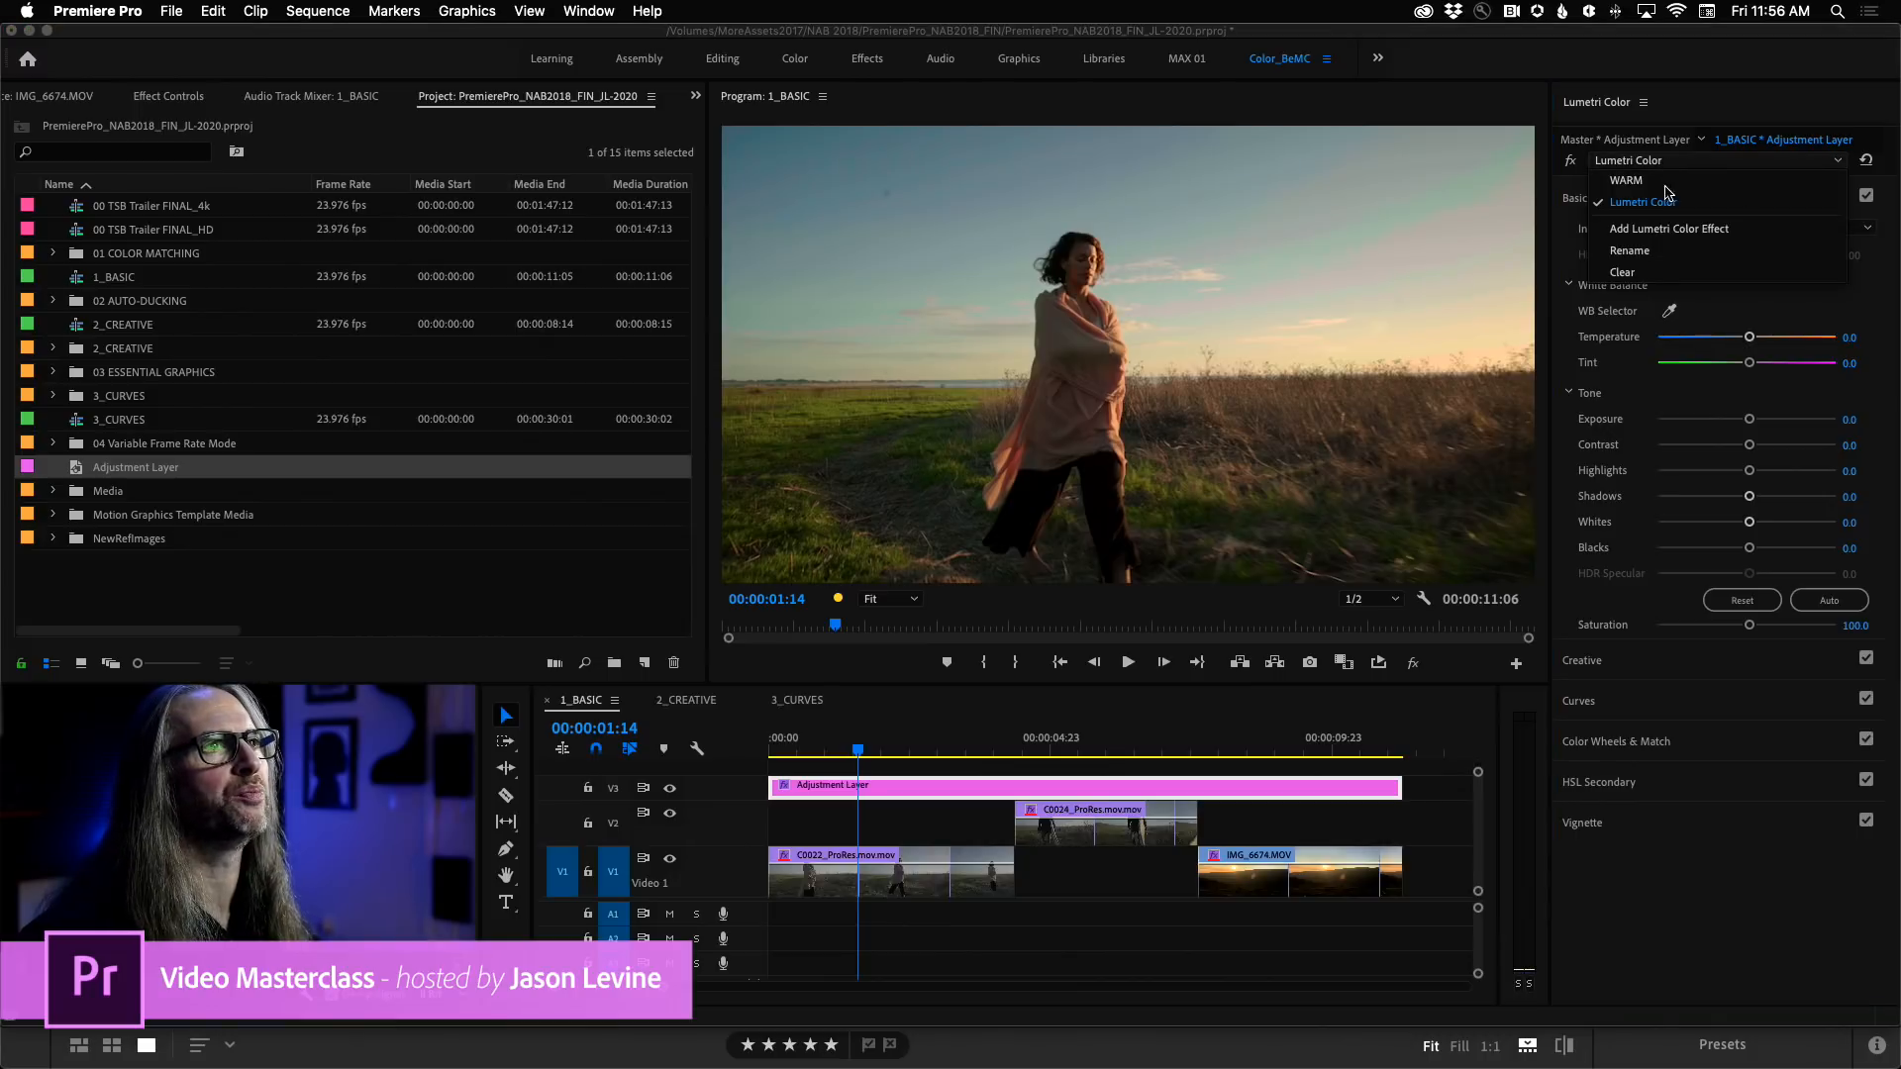
pyautogui.click(1644, 251)
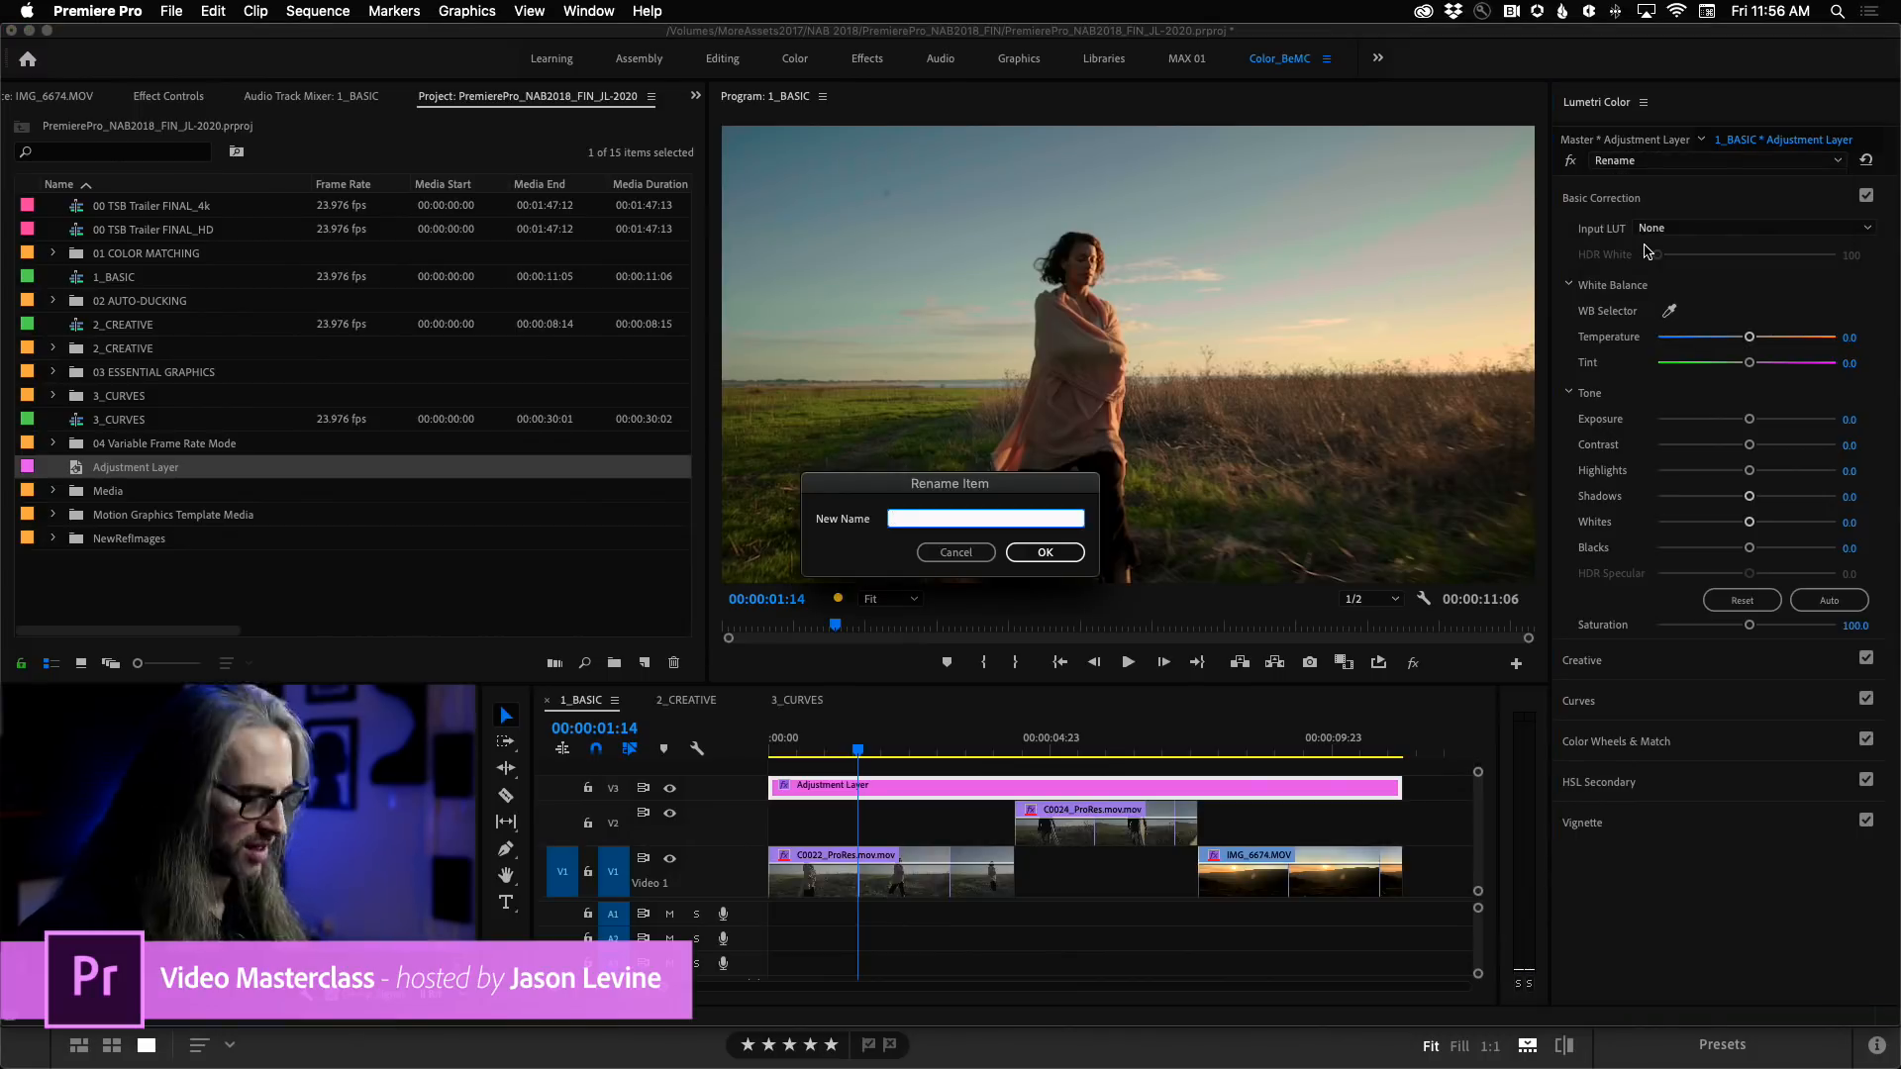
pyautogui.write('BLU')
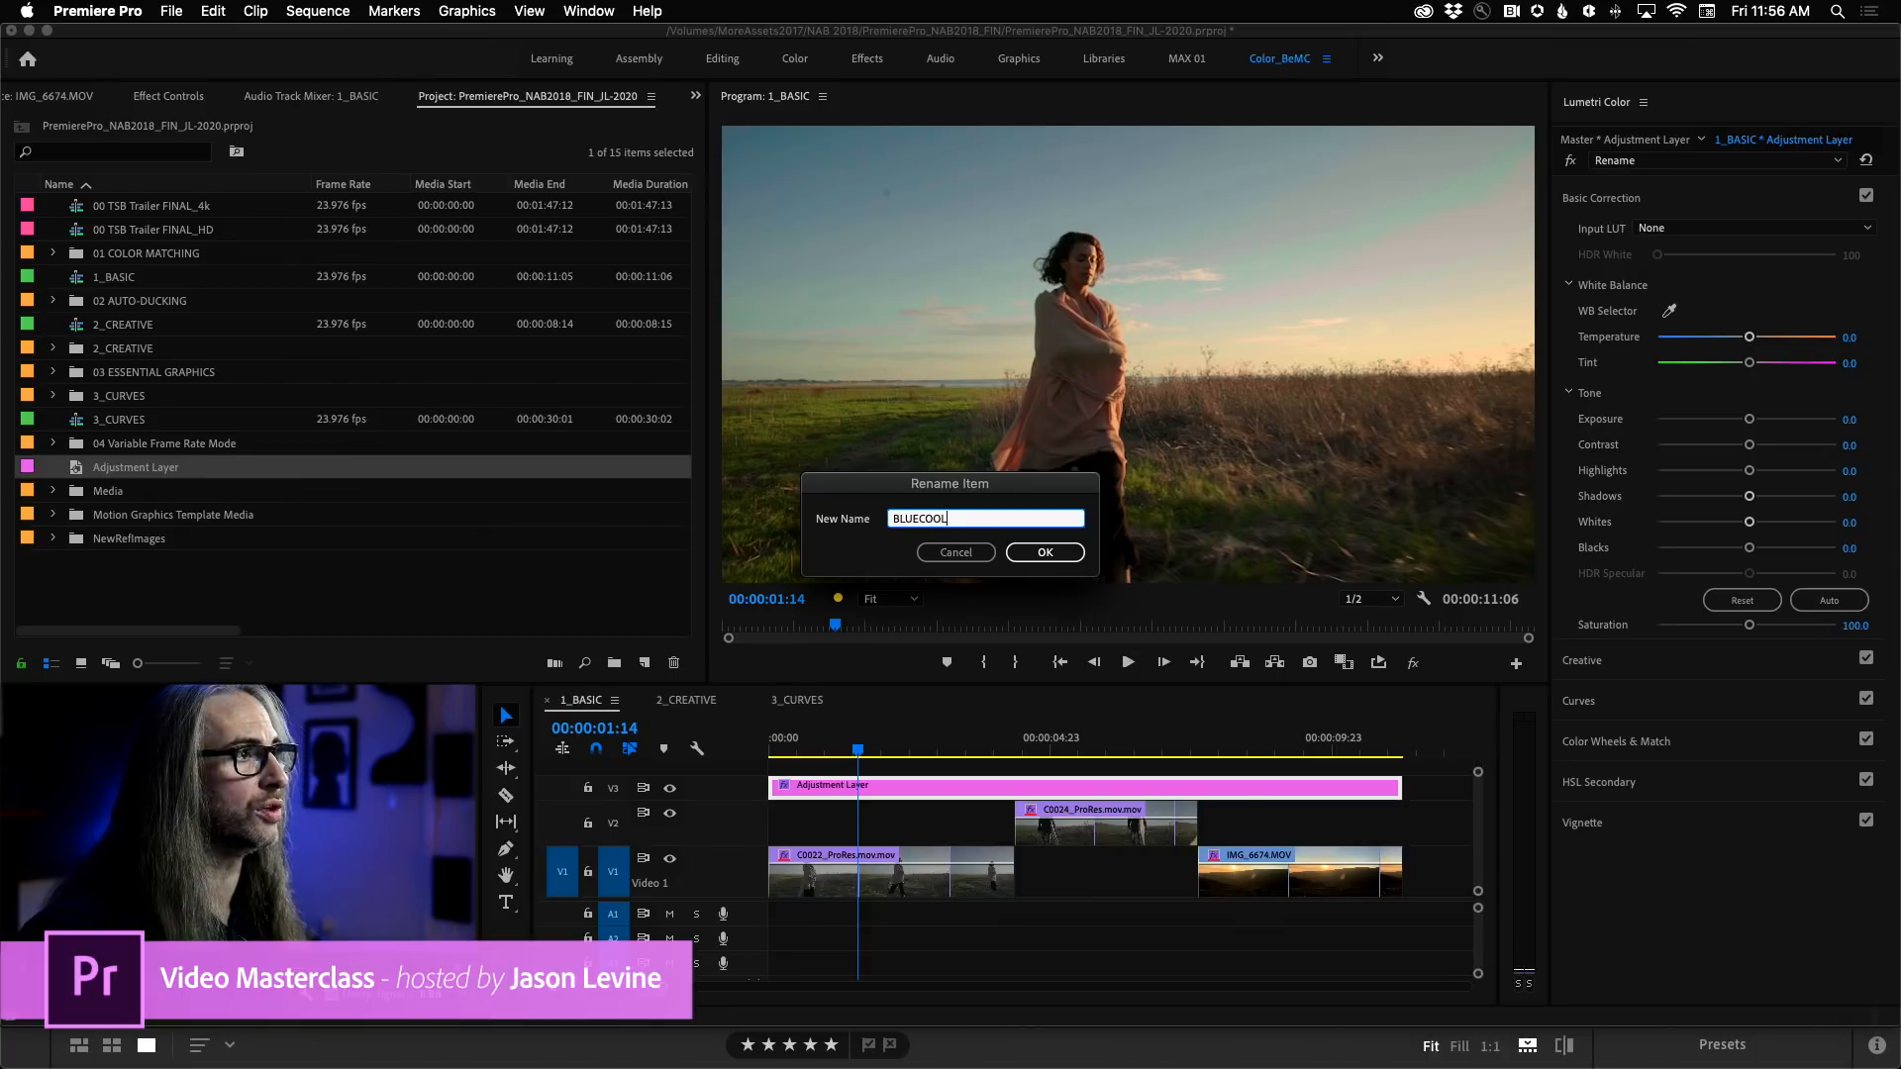
pyautogui.write('ECOOL')
pyautogui.press('Return')
# Bypass the WARM effect, and set BLUECOOL's Temperature to -45.9, Highlights to 59.1, Shadows to -29.3 and Blacks to -51.4.
pyautogui.click(1683, 160)
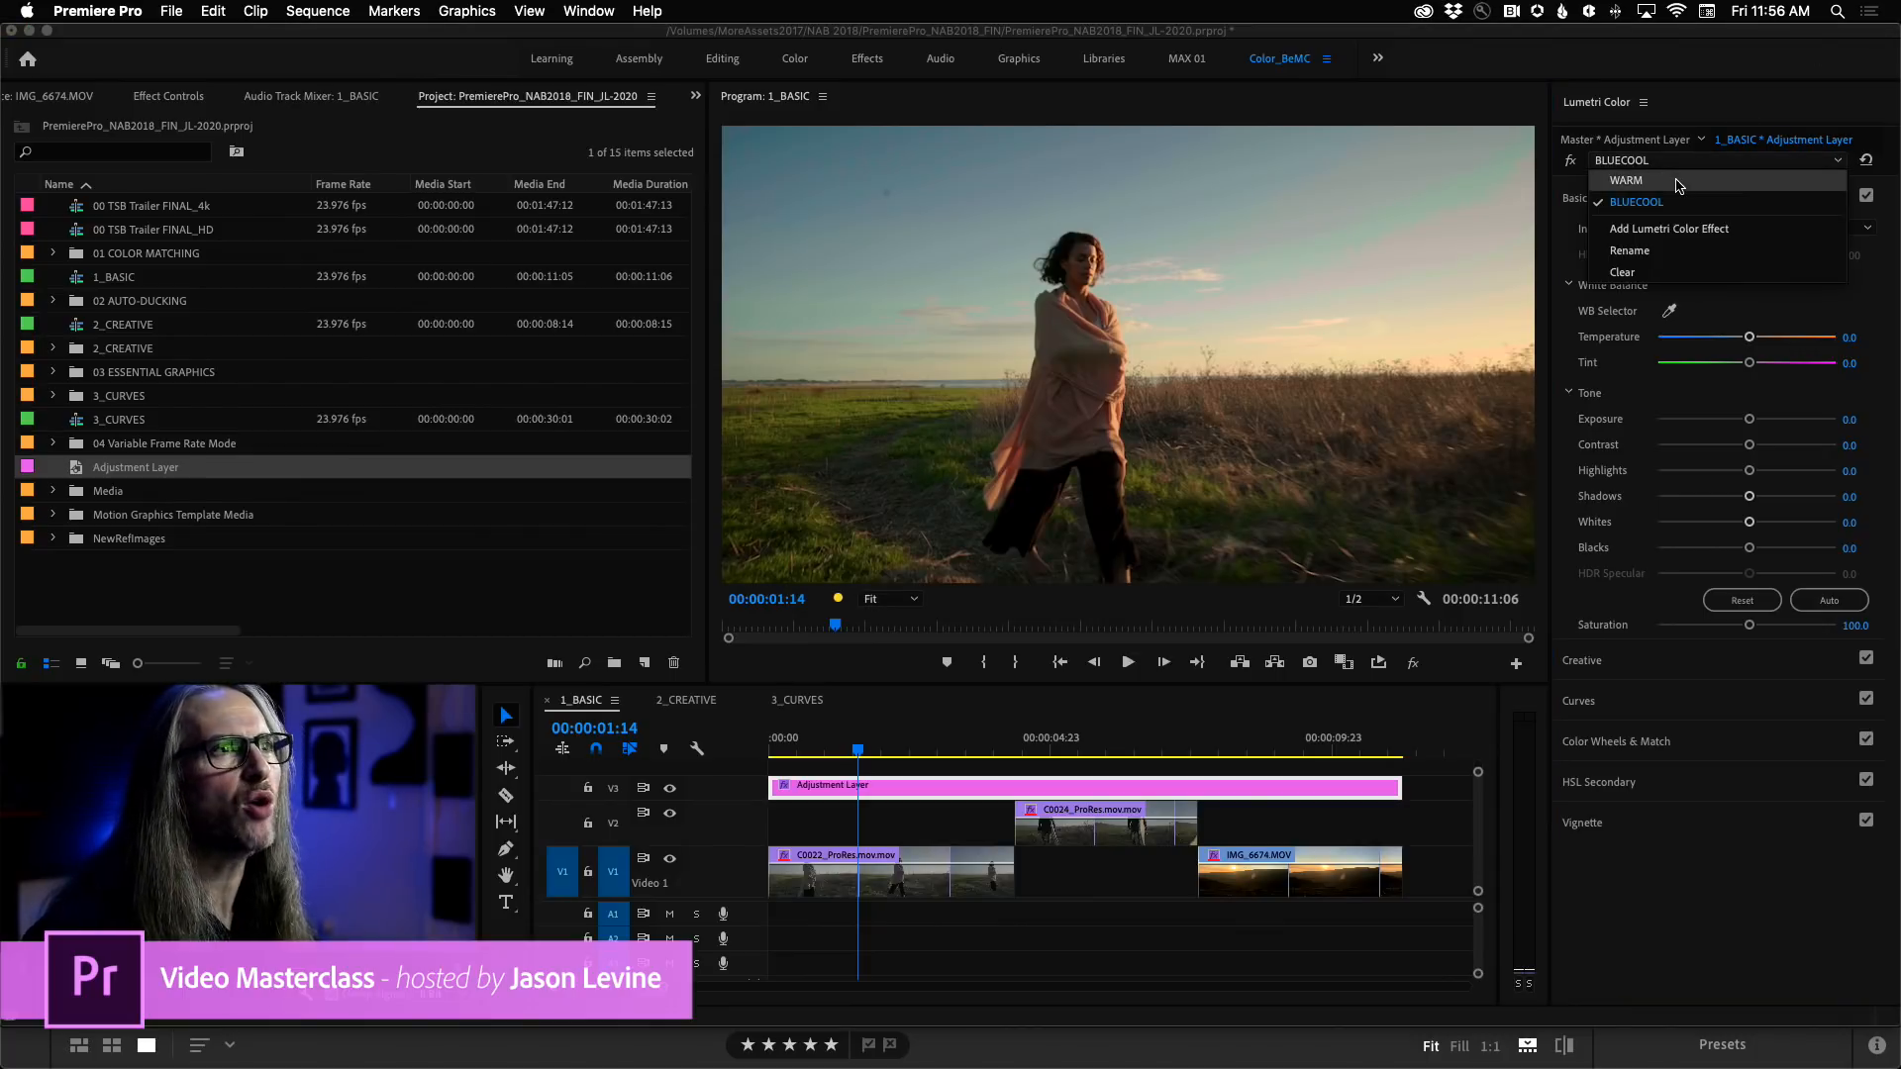
pyautogui.click(1680, 182)
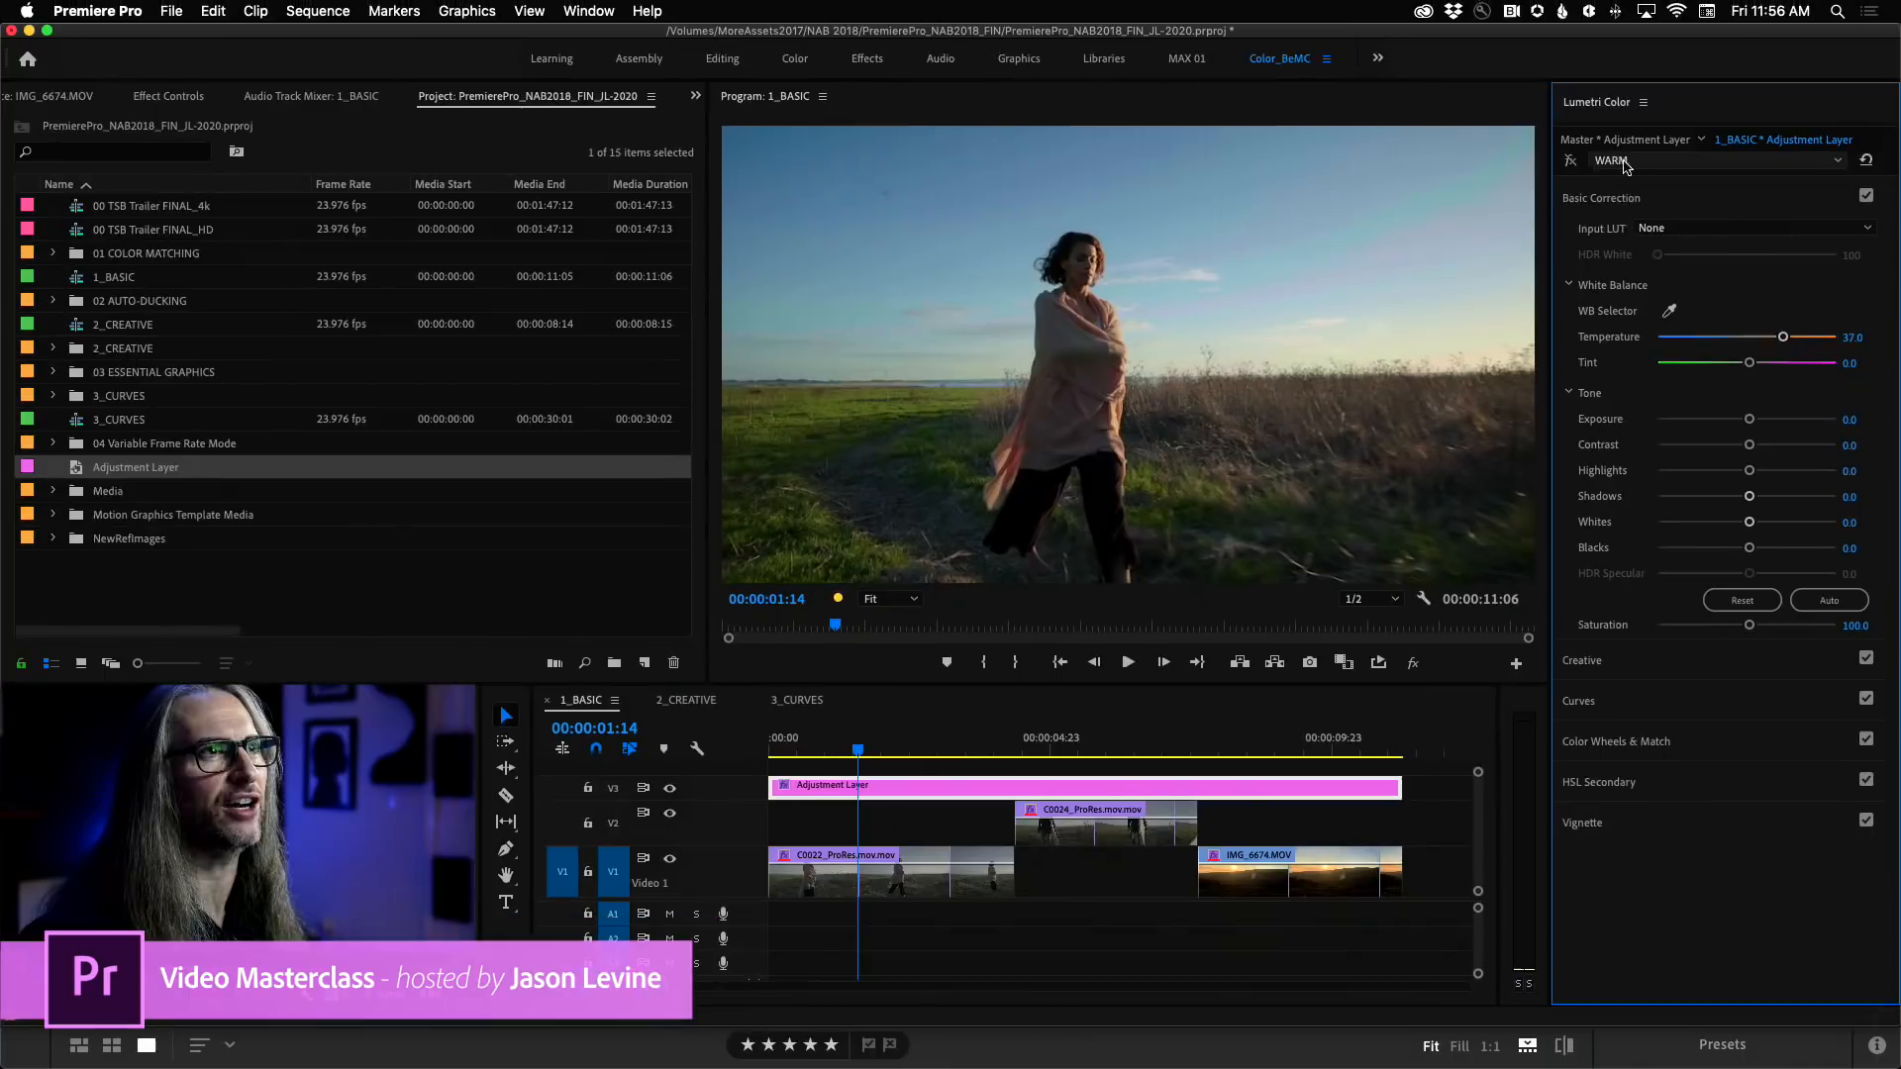
pyautogui.click(1654, 161)
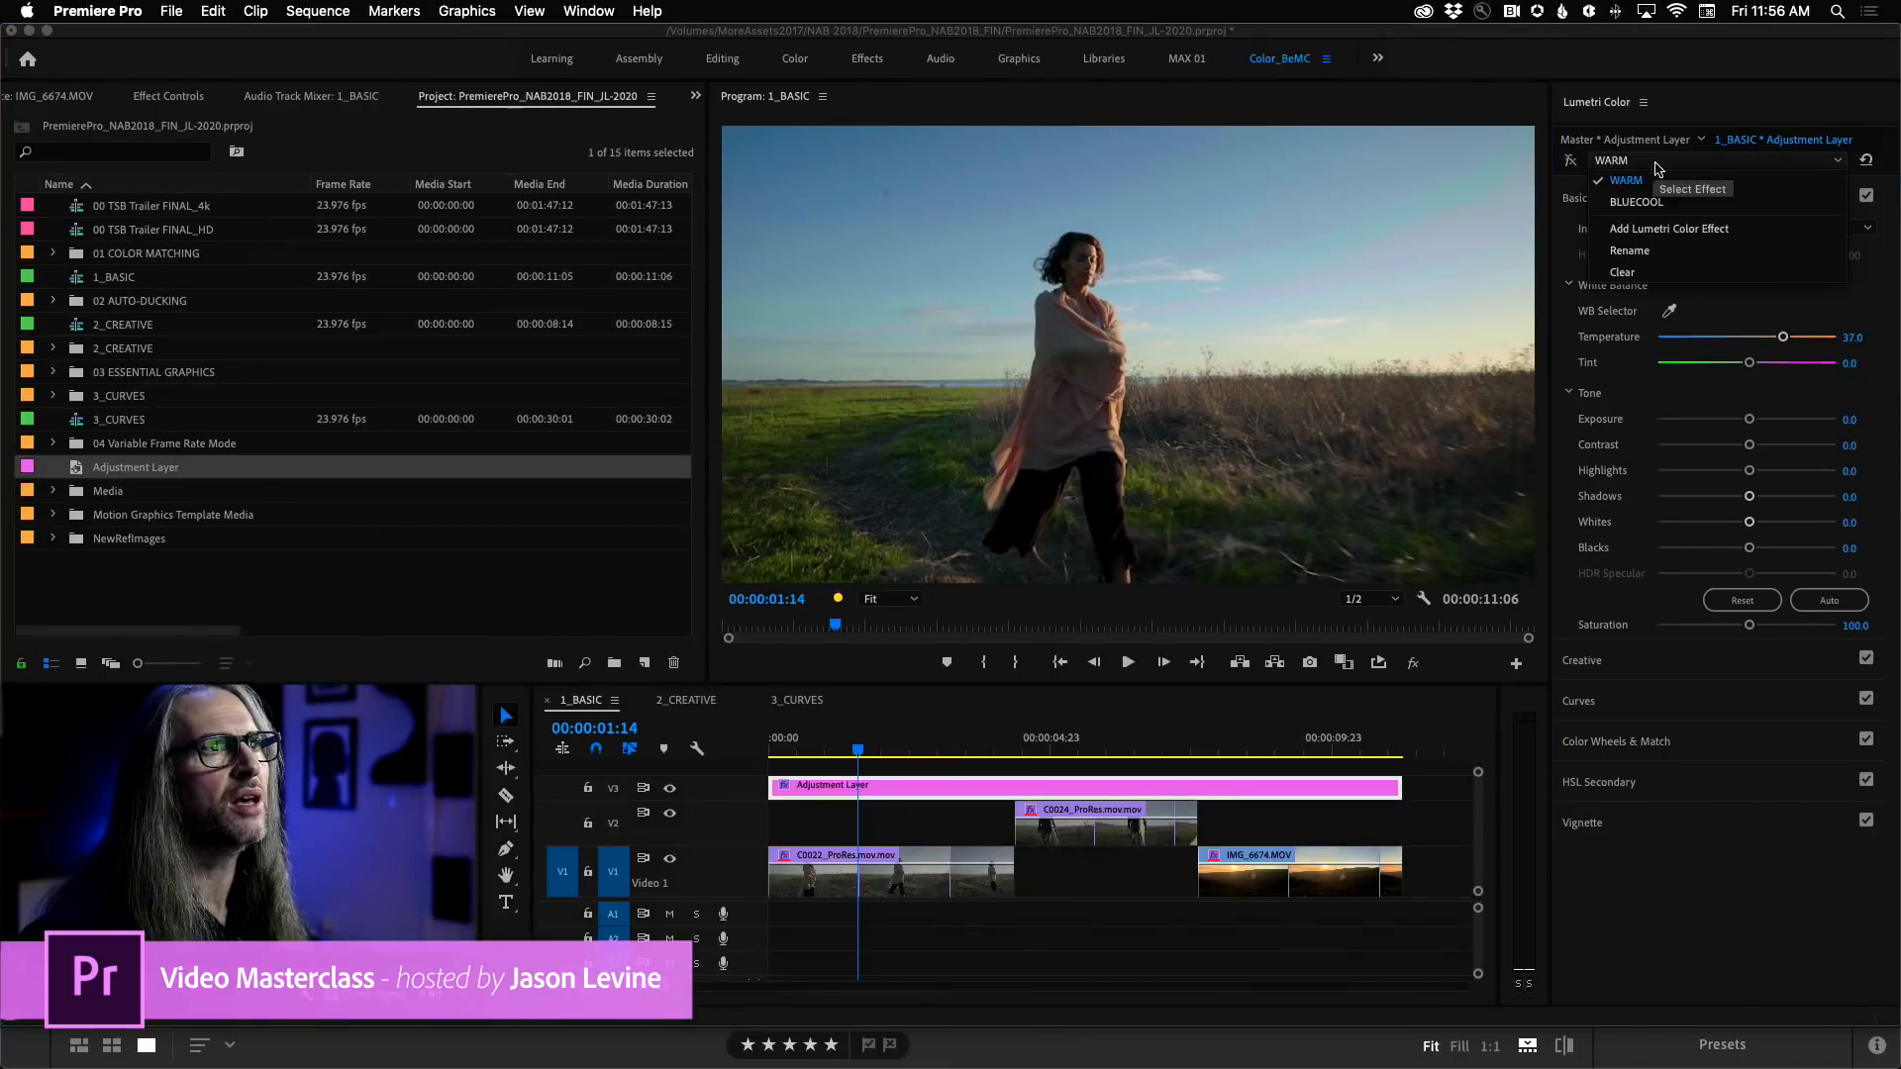
pyautogui.click(1669, 203)
pyautogui.moveTo(1750, 340); pyautogui.dragTo(1705, 340)
pyautogui.moveTo(1748, 472); pyautogui.dragTo(1700, 549)
# Play the sequence with the BLUECOOL grade, stop on the IMG_6674 clip, and switch the active grade from BLUECOOL to WARM.
pyautogui.press('space')
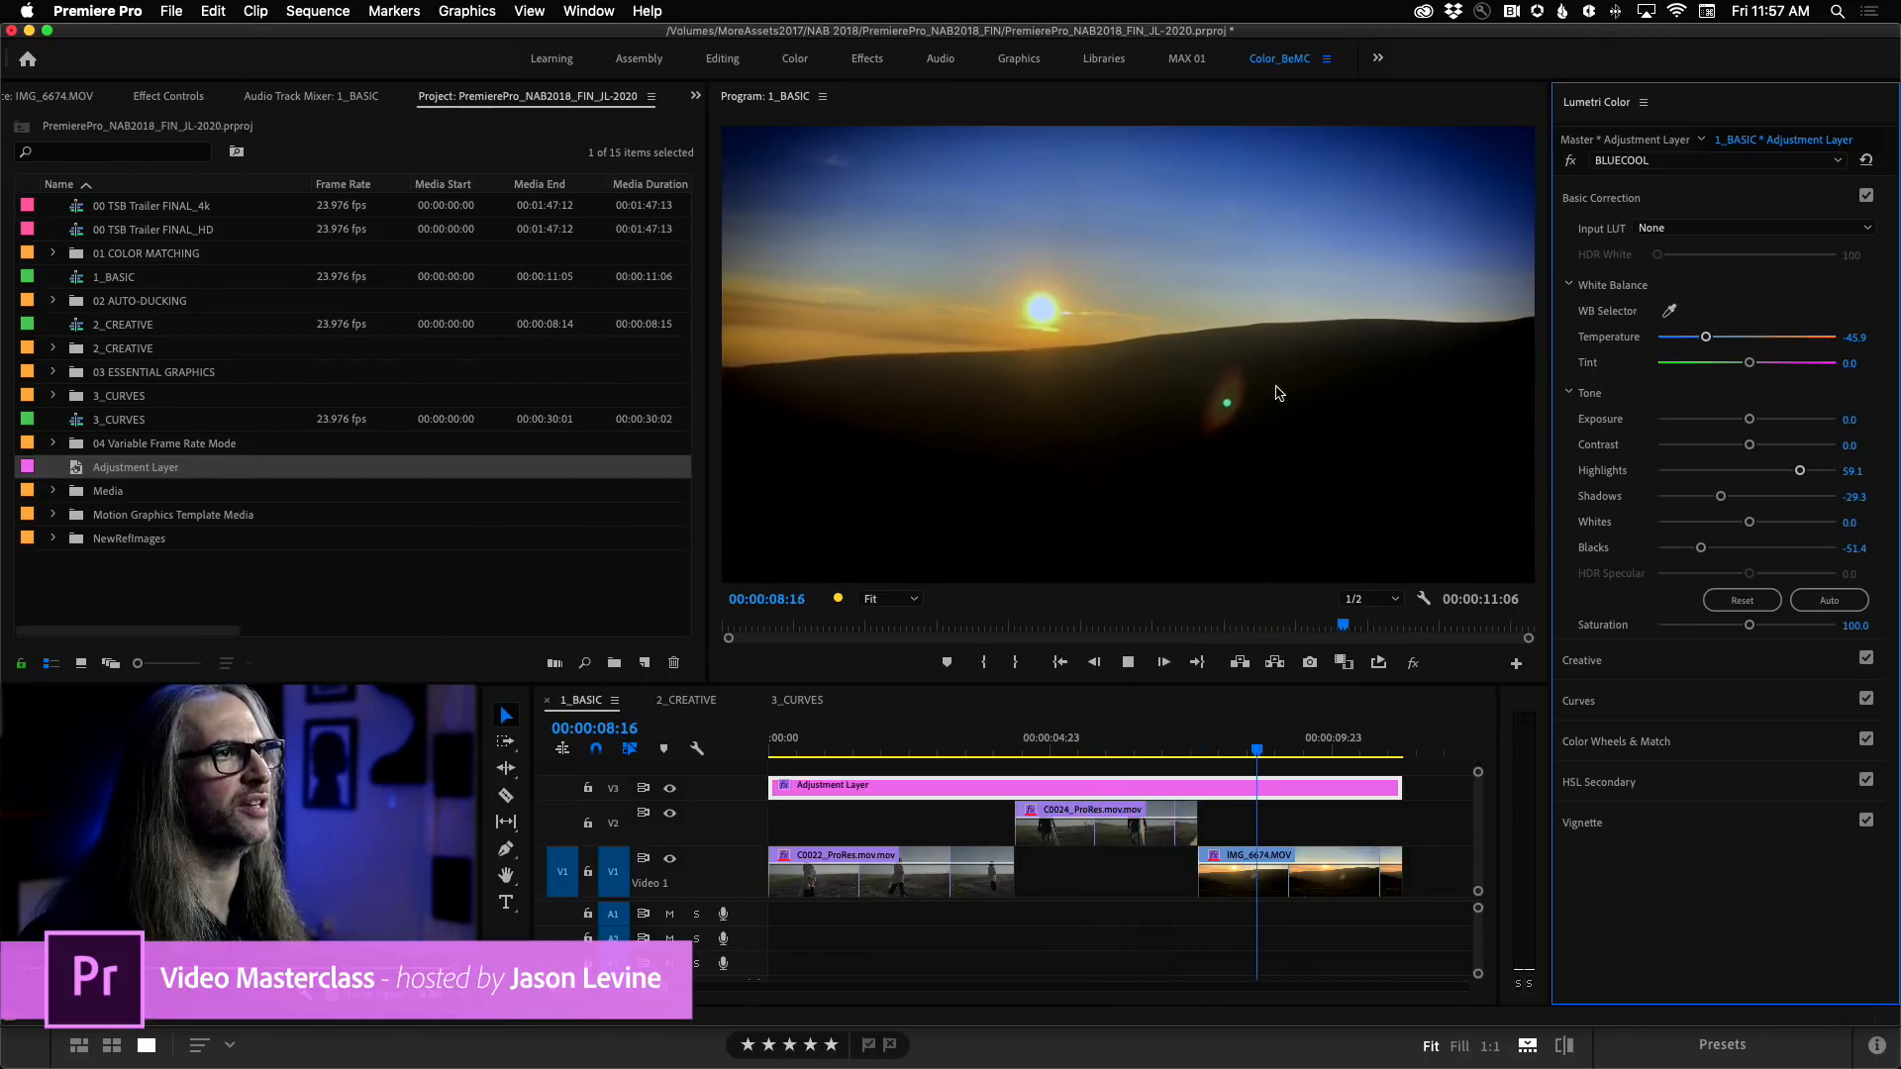
pyautogui.press('space')
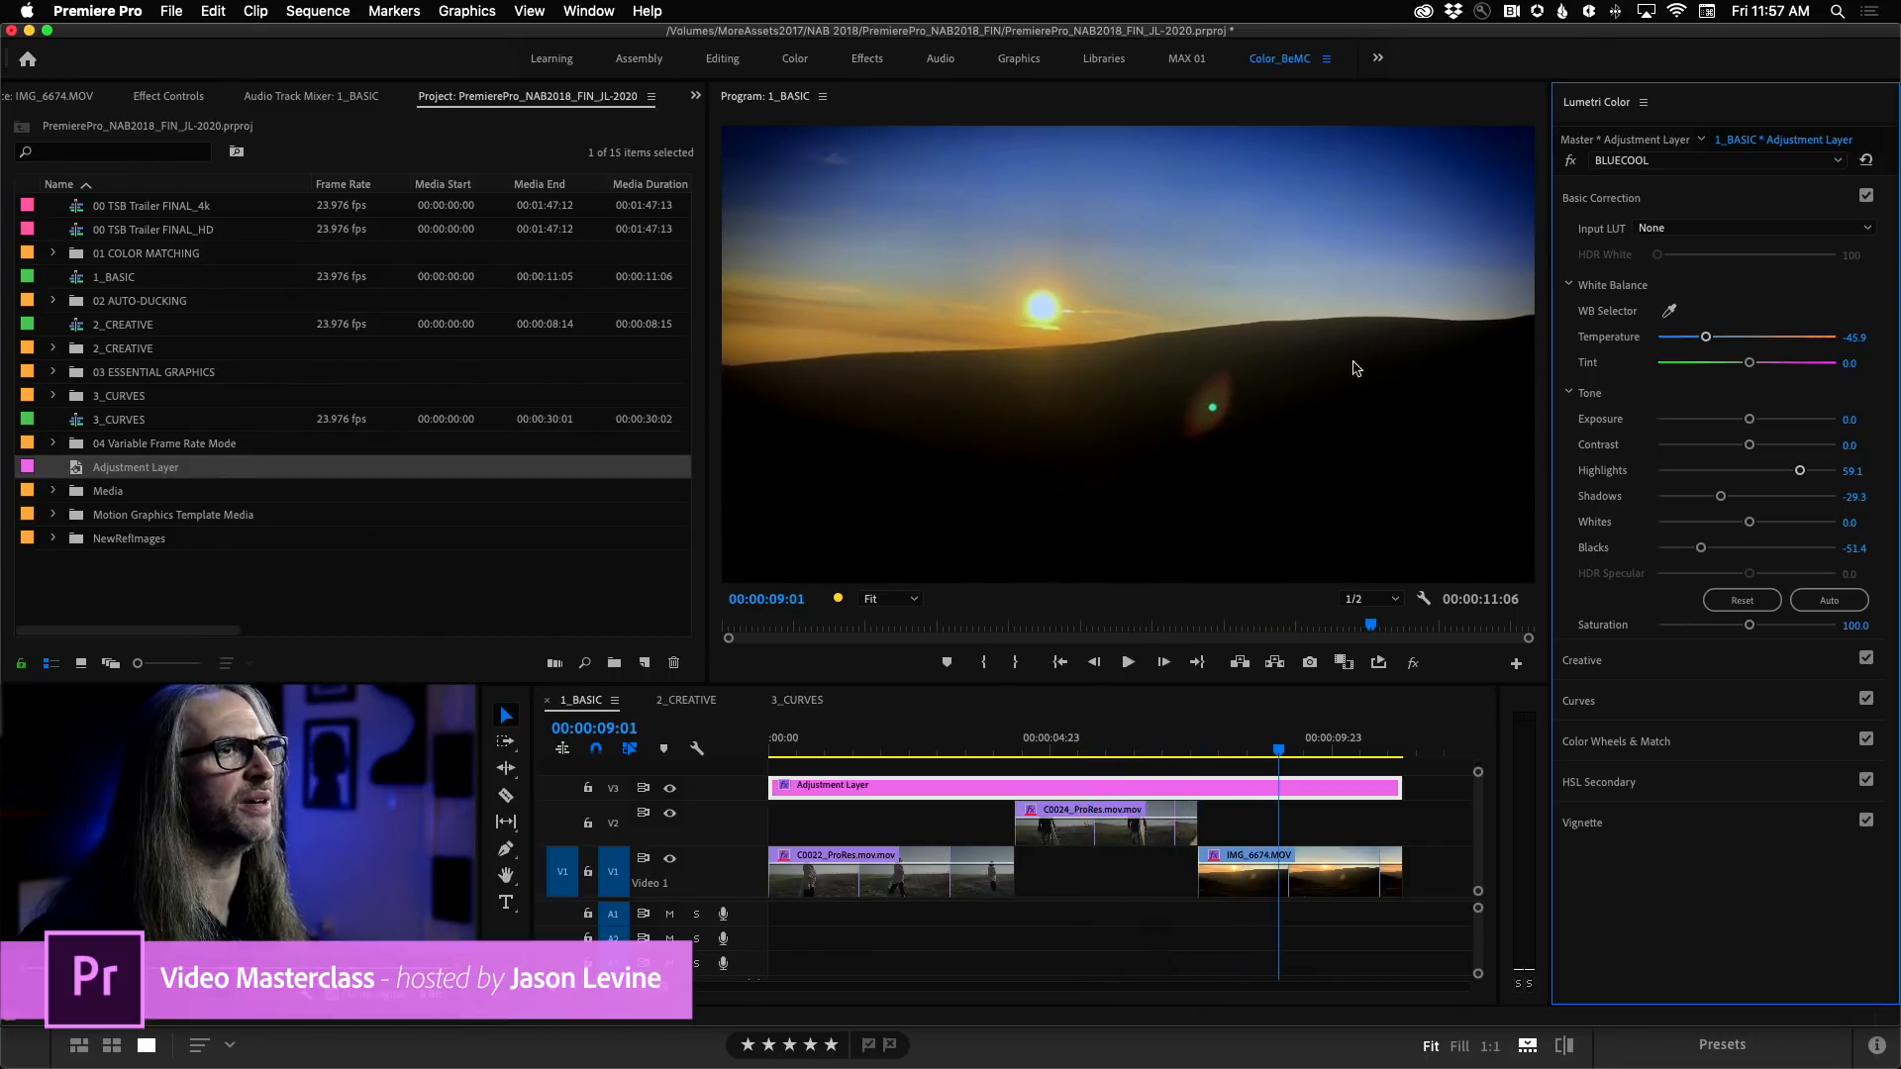
pyautogui.click(1570, 162)
pyautogui.click(1648, 160)
pyautogui.click(1641, 188)
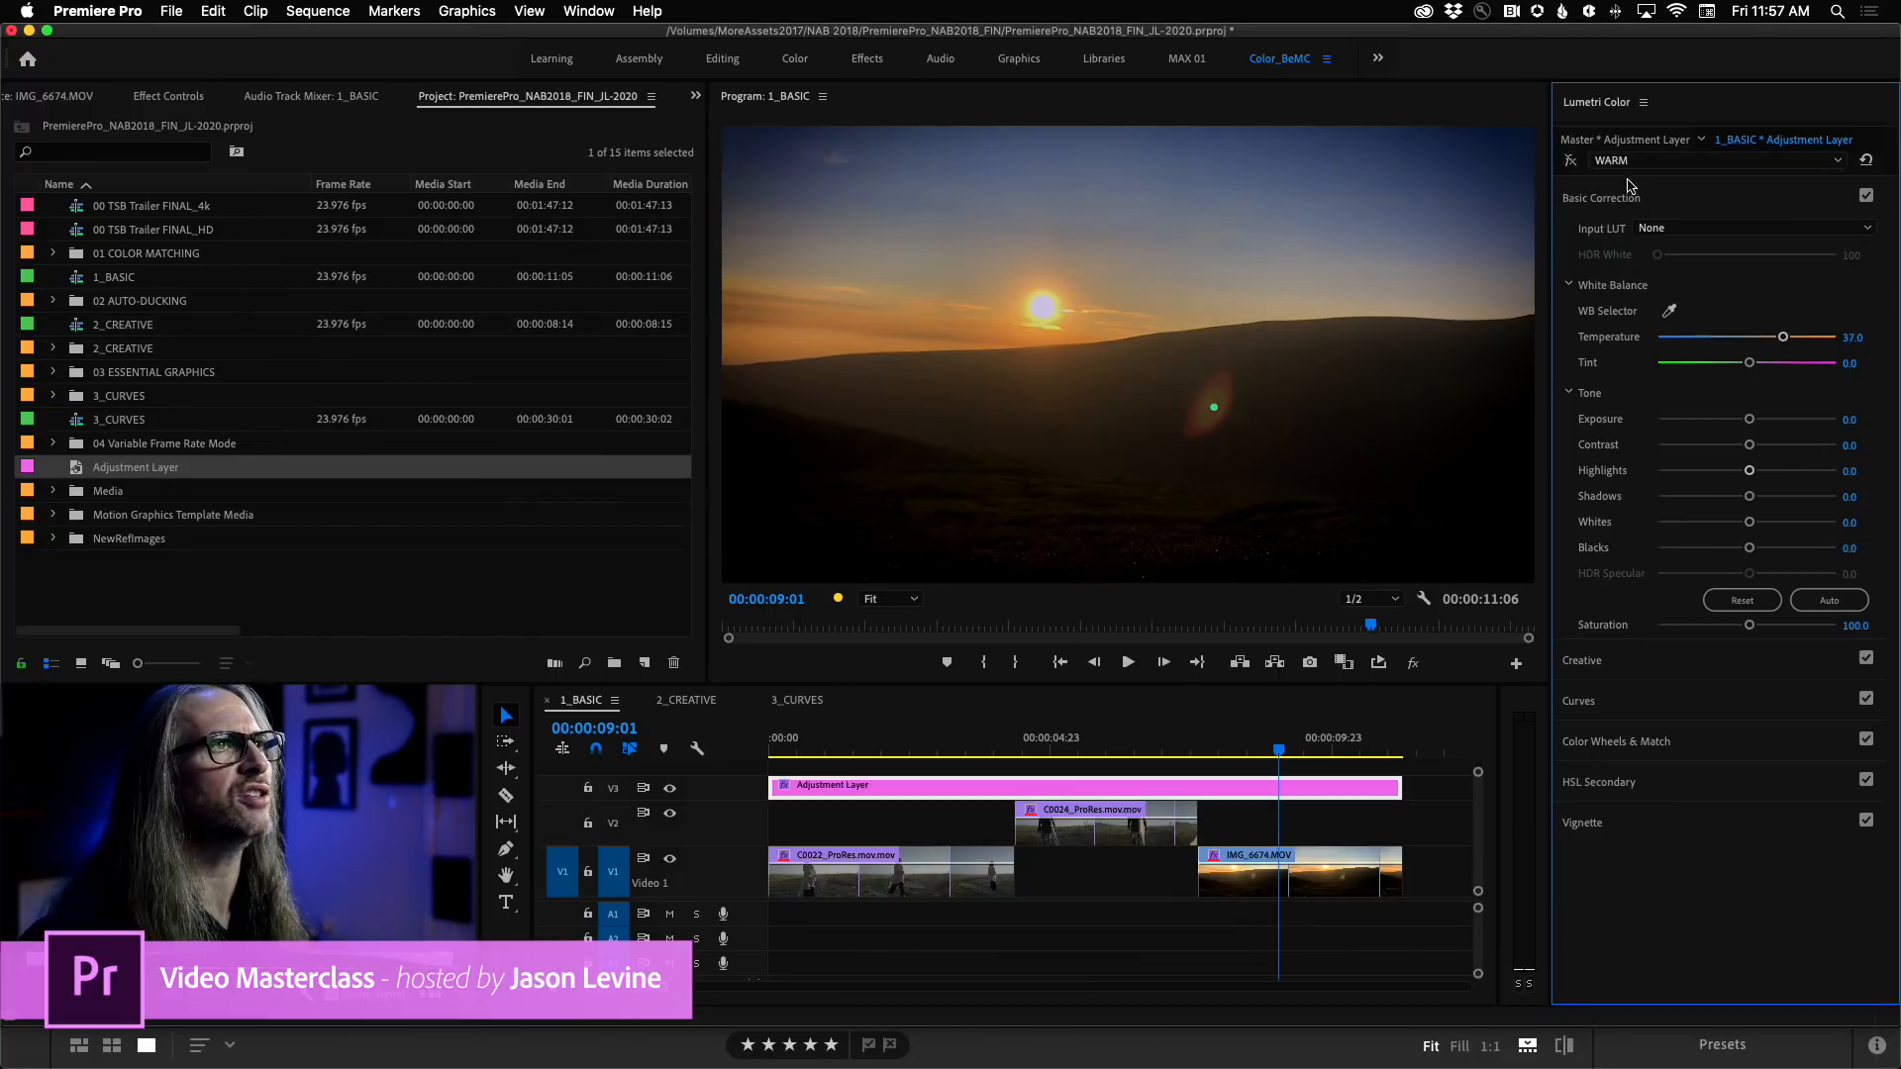
pyautogui.click(1571, 160)
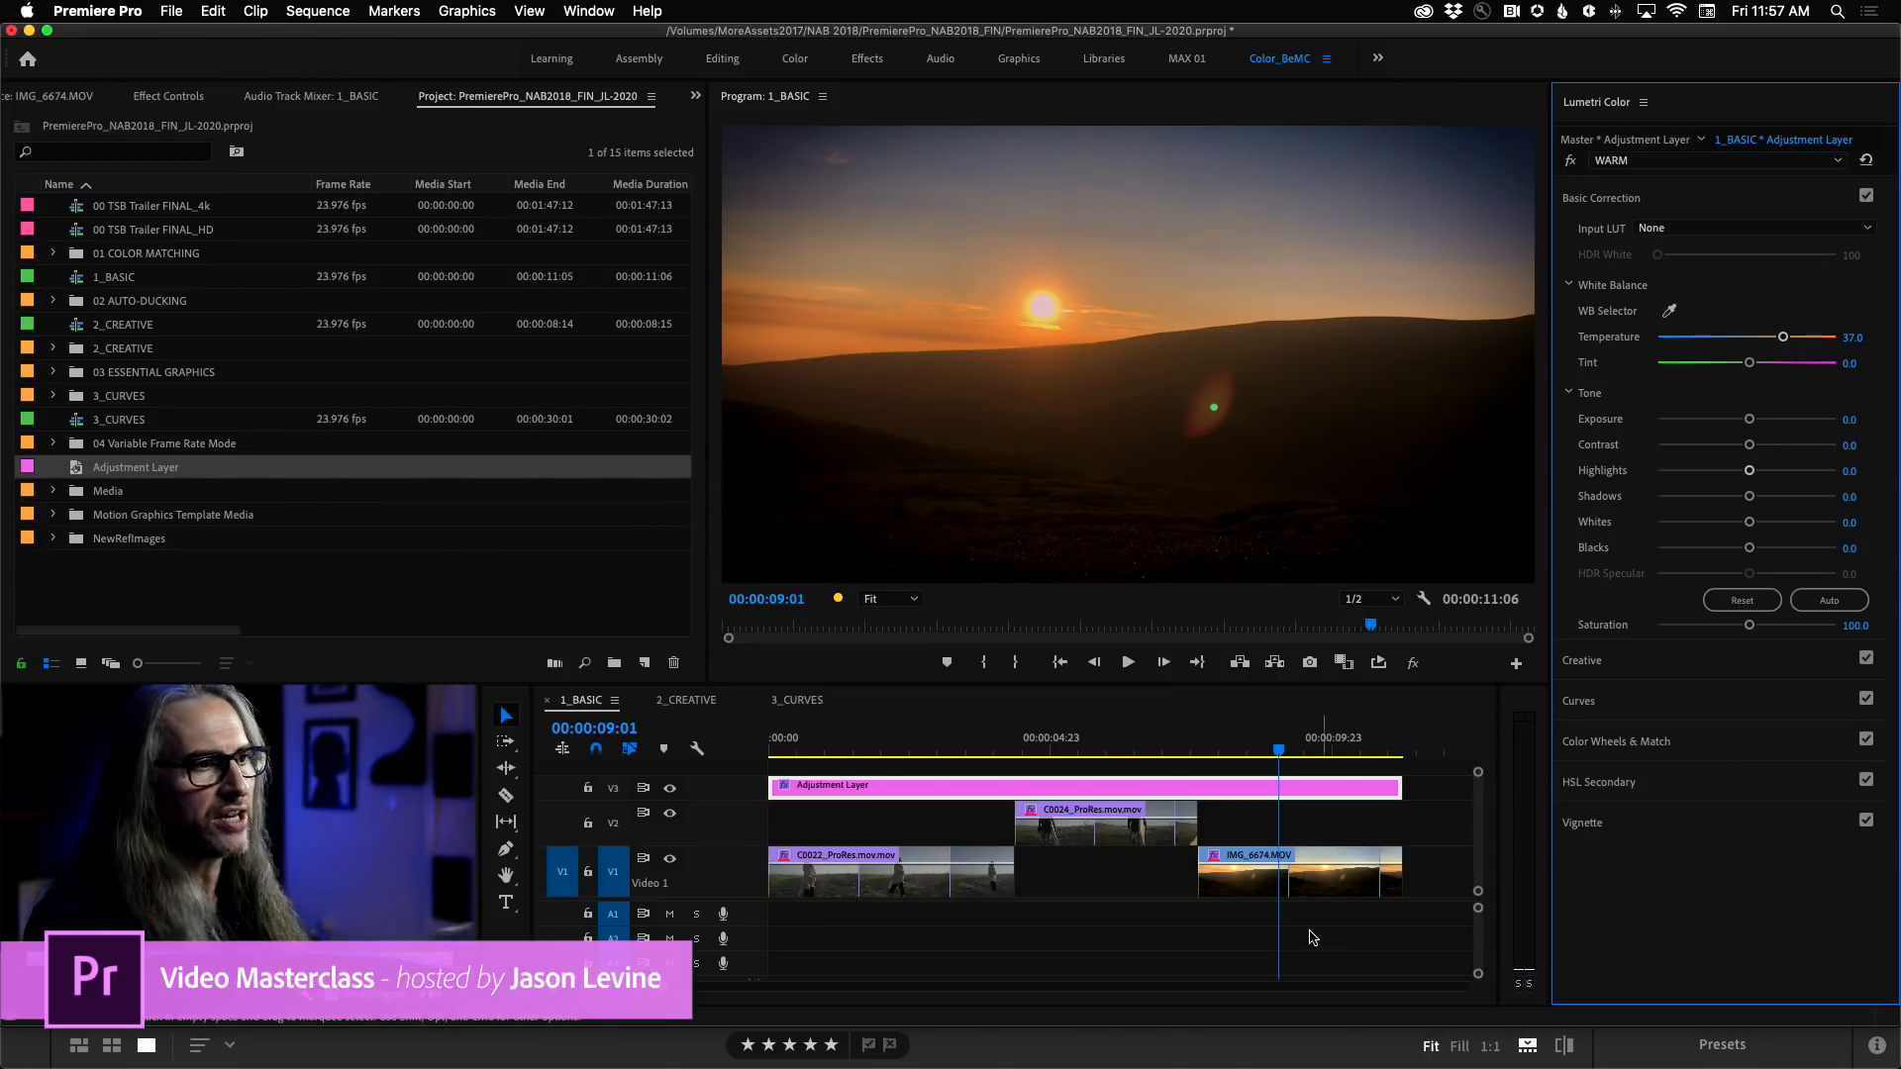
# Select the IMG_6674 clip on V1 to view its own Basic Correction settings beneath the adjustment layer.
pyautogui.click(1320, 884)
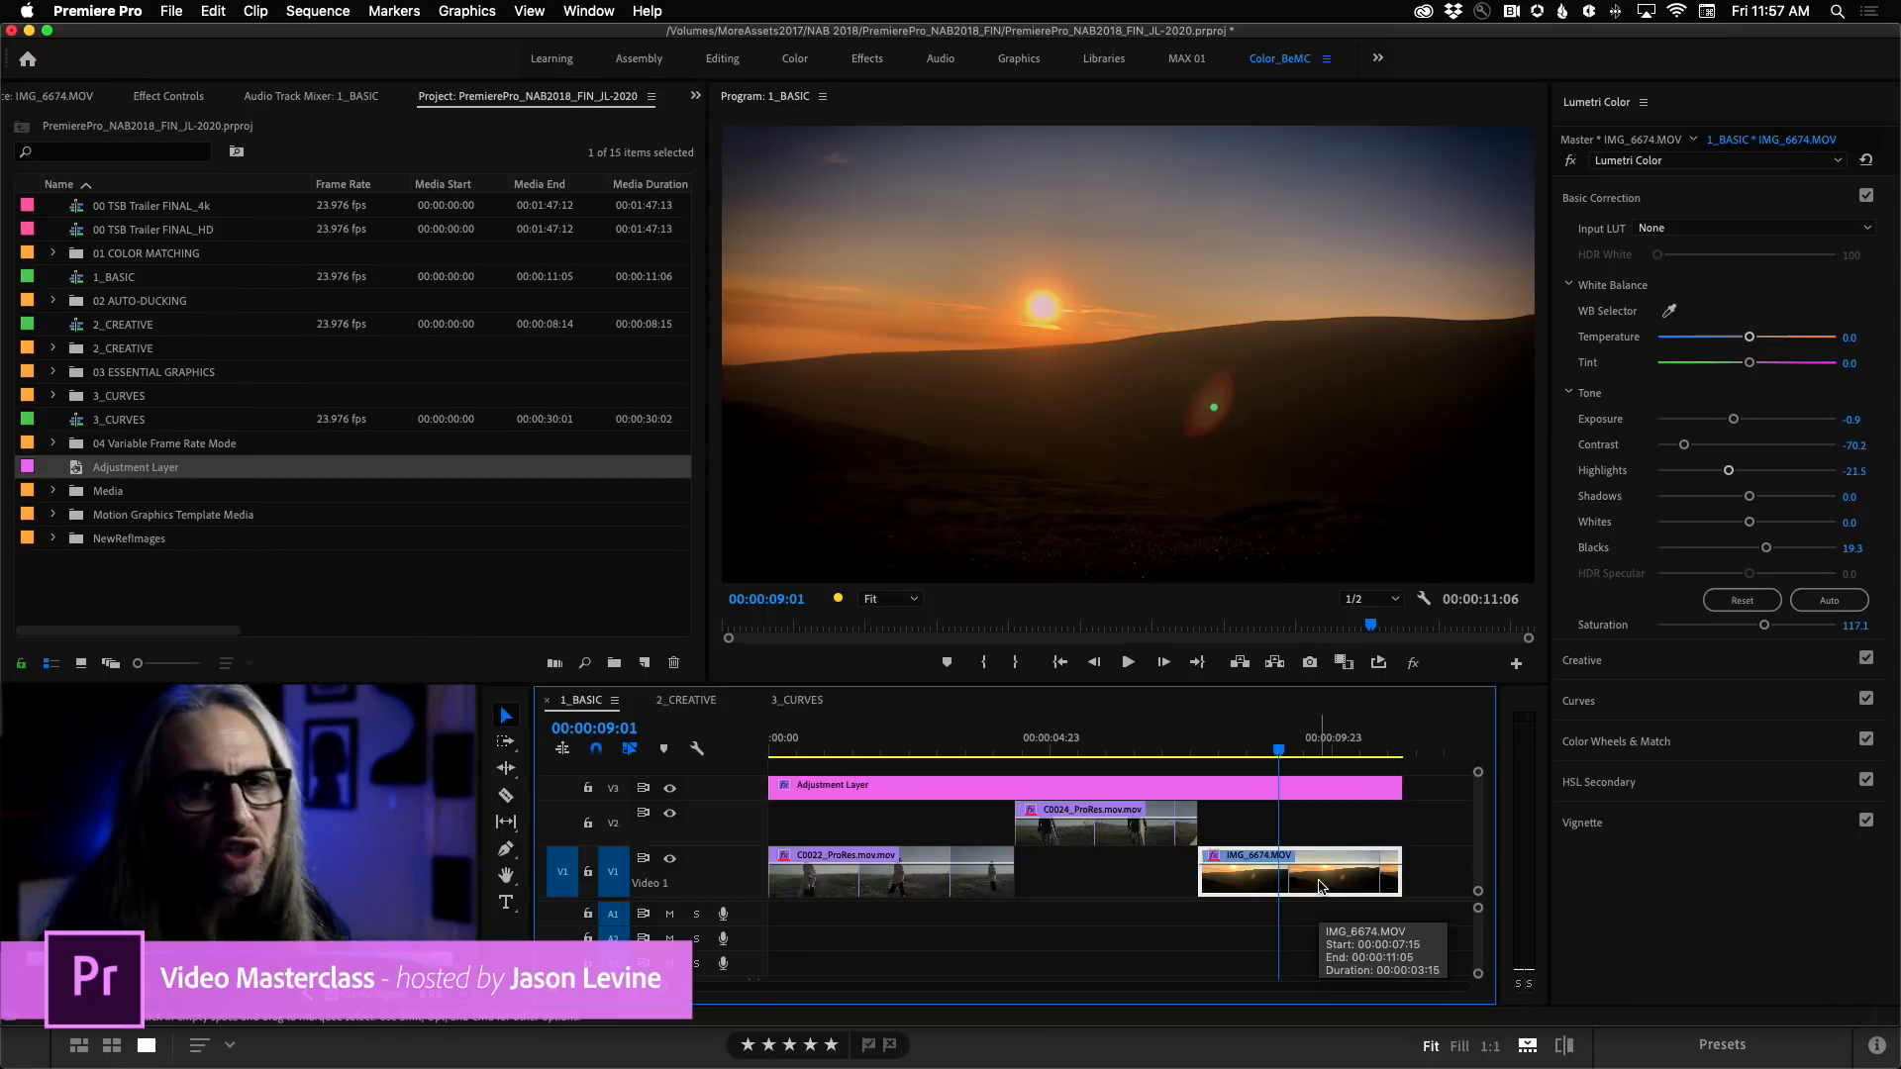
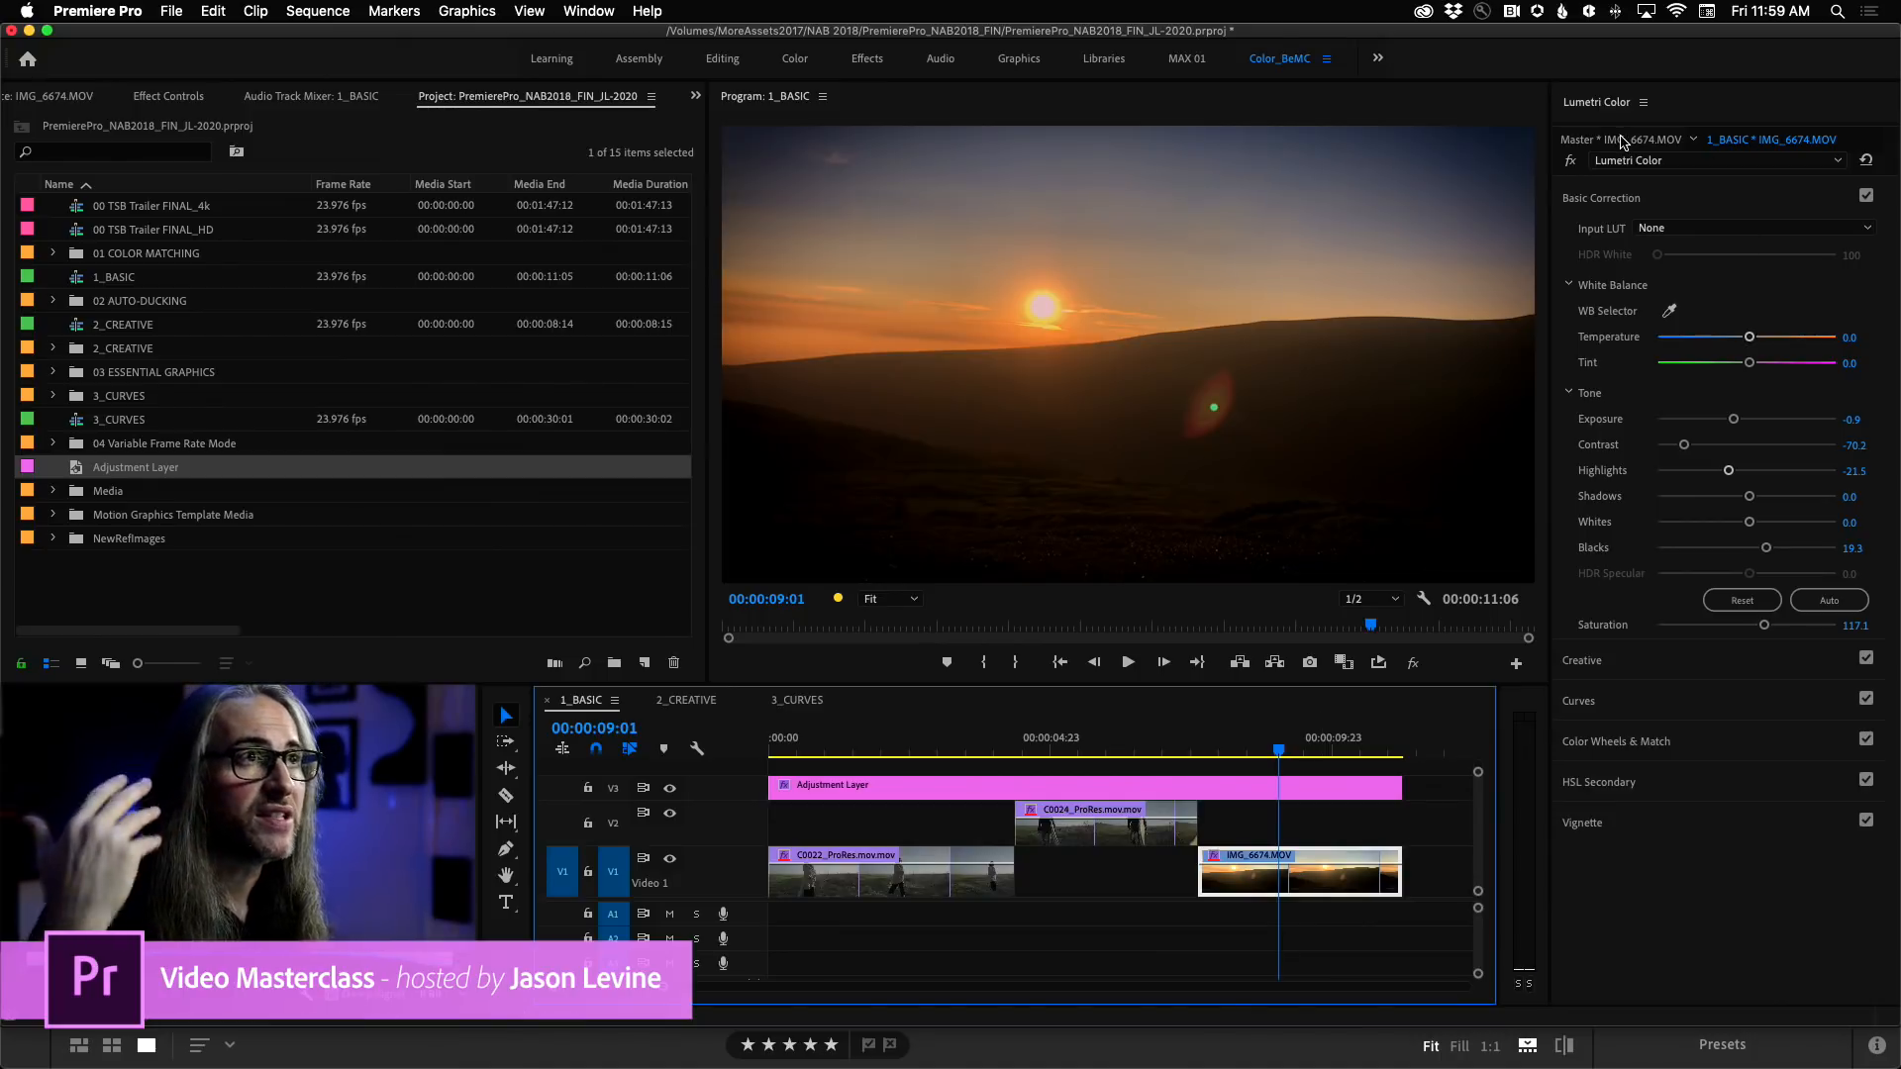
# Compare the master-clip Lumetri settings of IMG_6674.MOV with its sequence-clip settings, and collapse the Basic Correction section.
pyautogui.click(1624, 140)
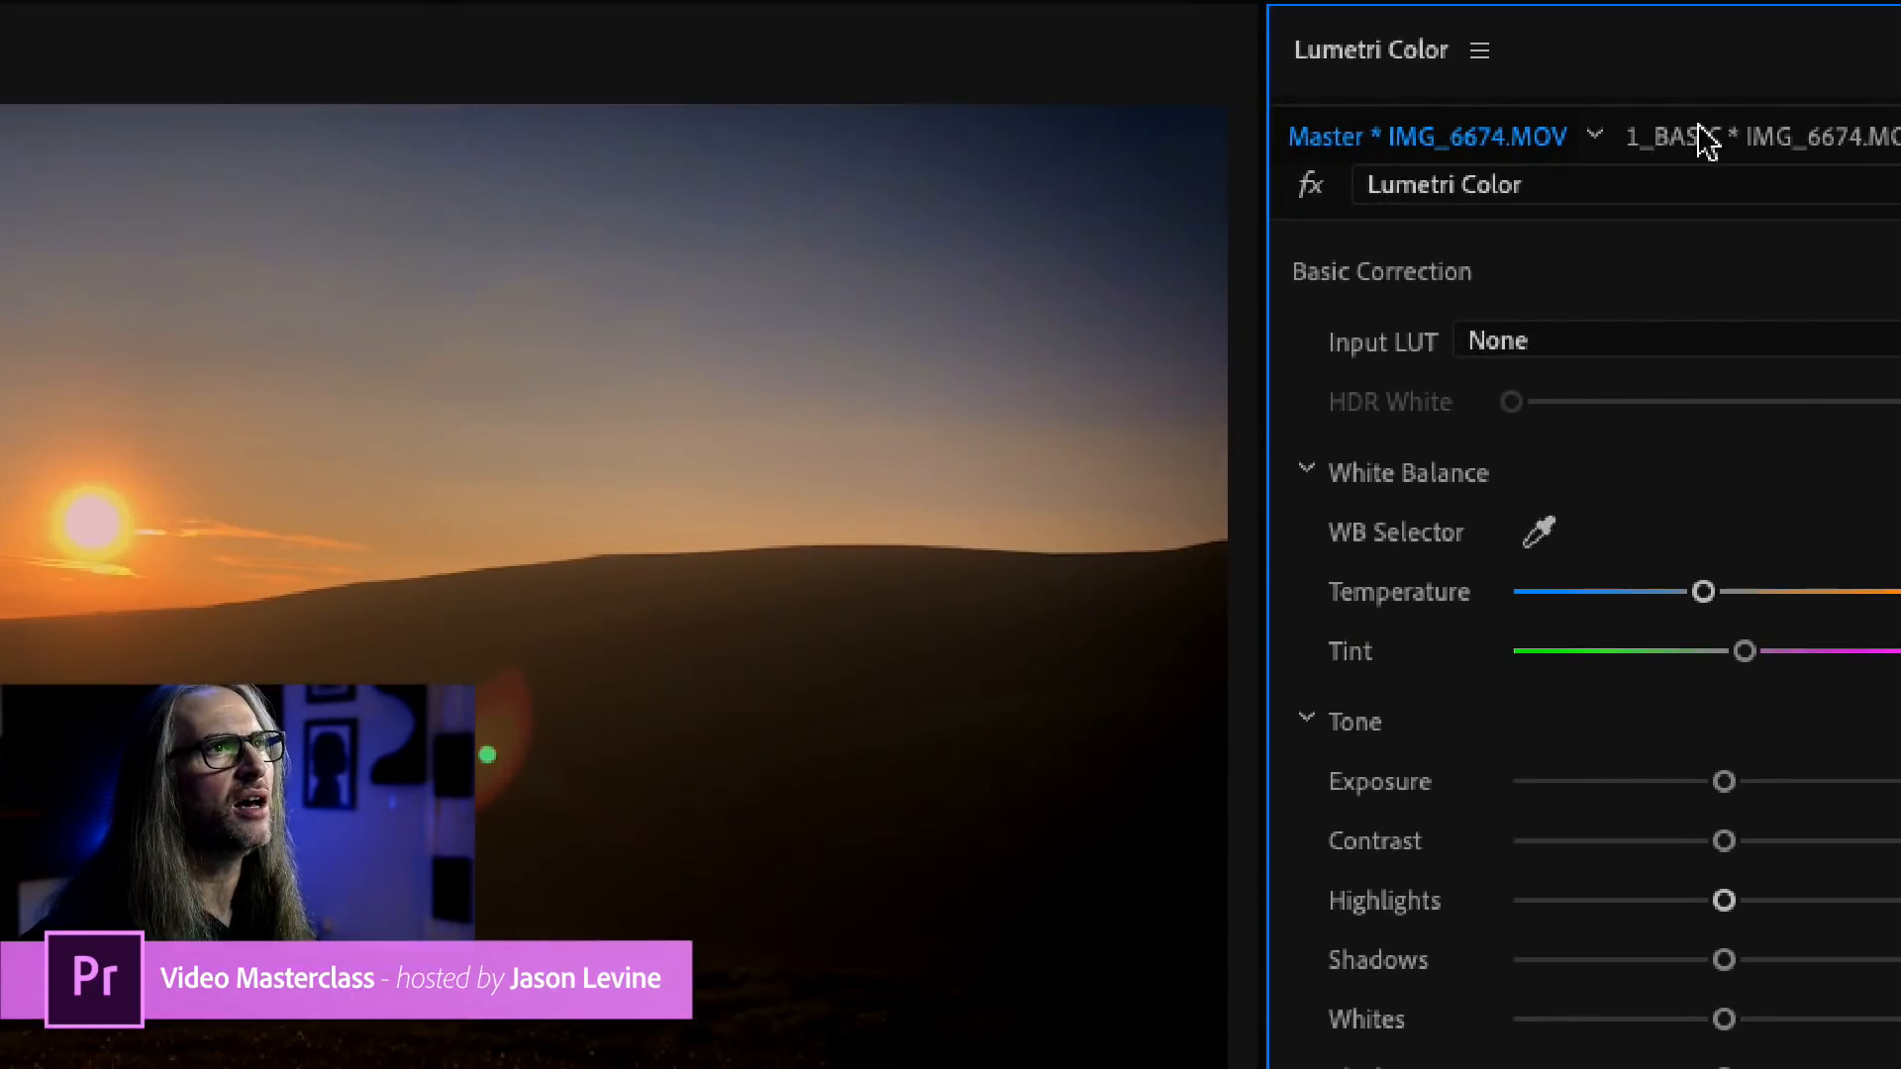
pyautogui.click(1797, 141)
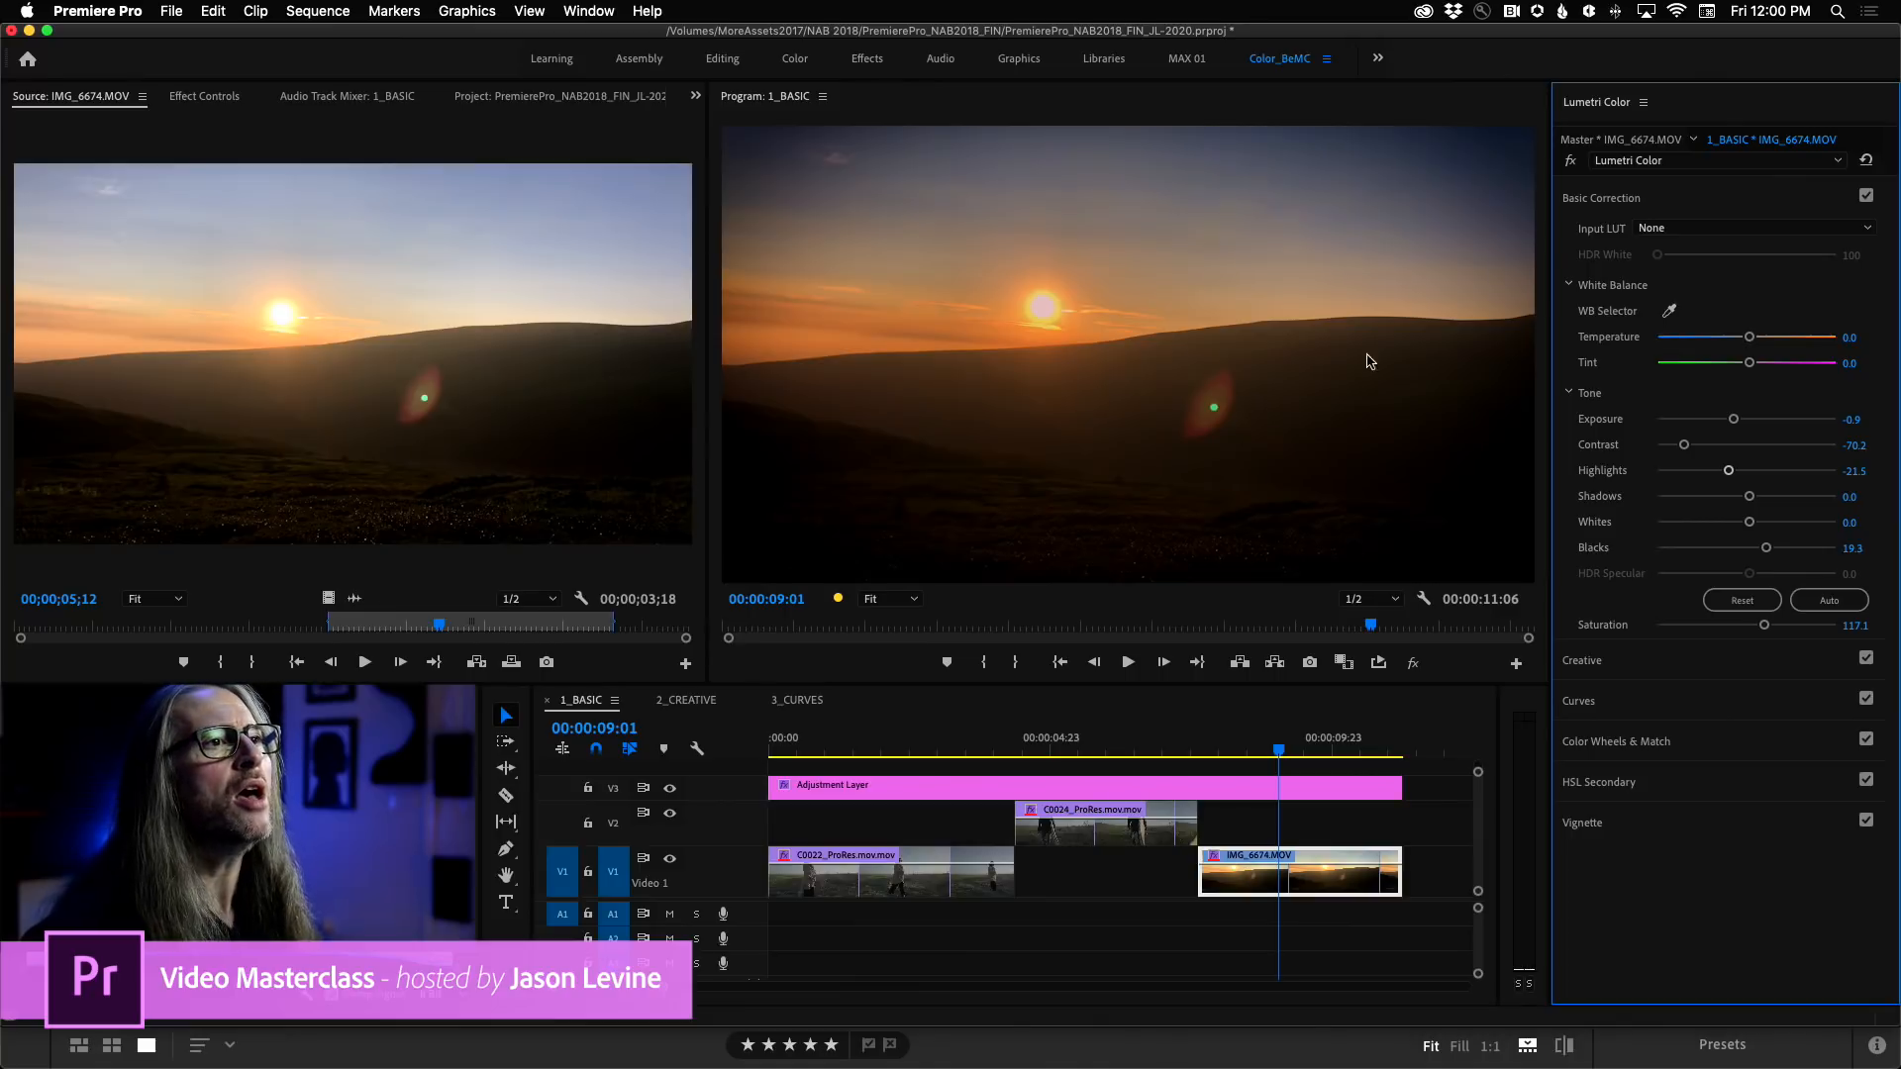
pyautogui.click(1626, 201)
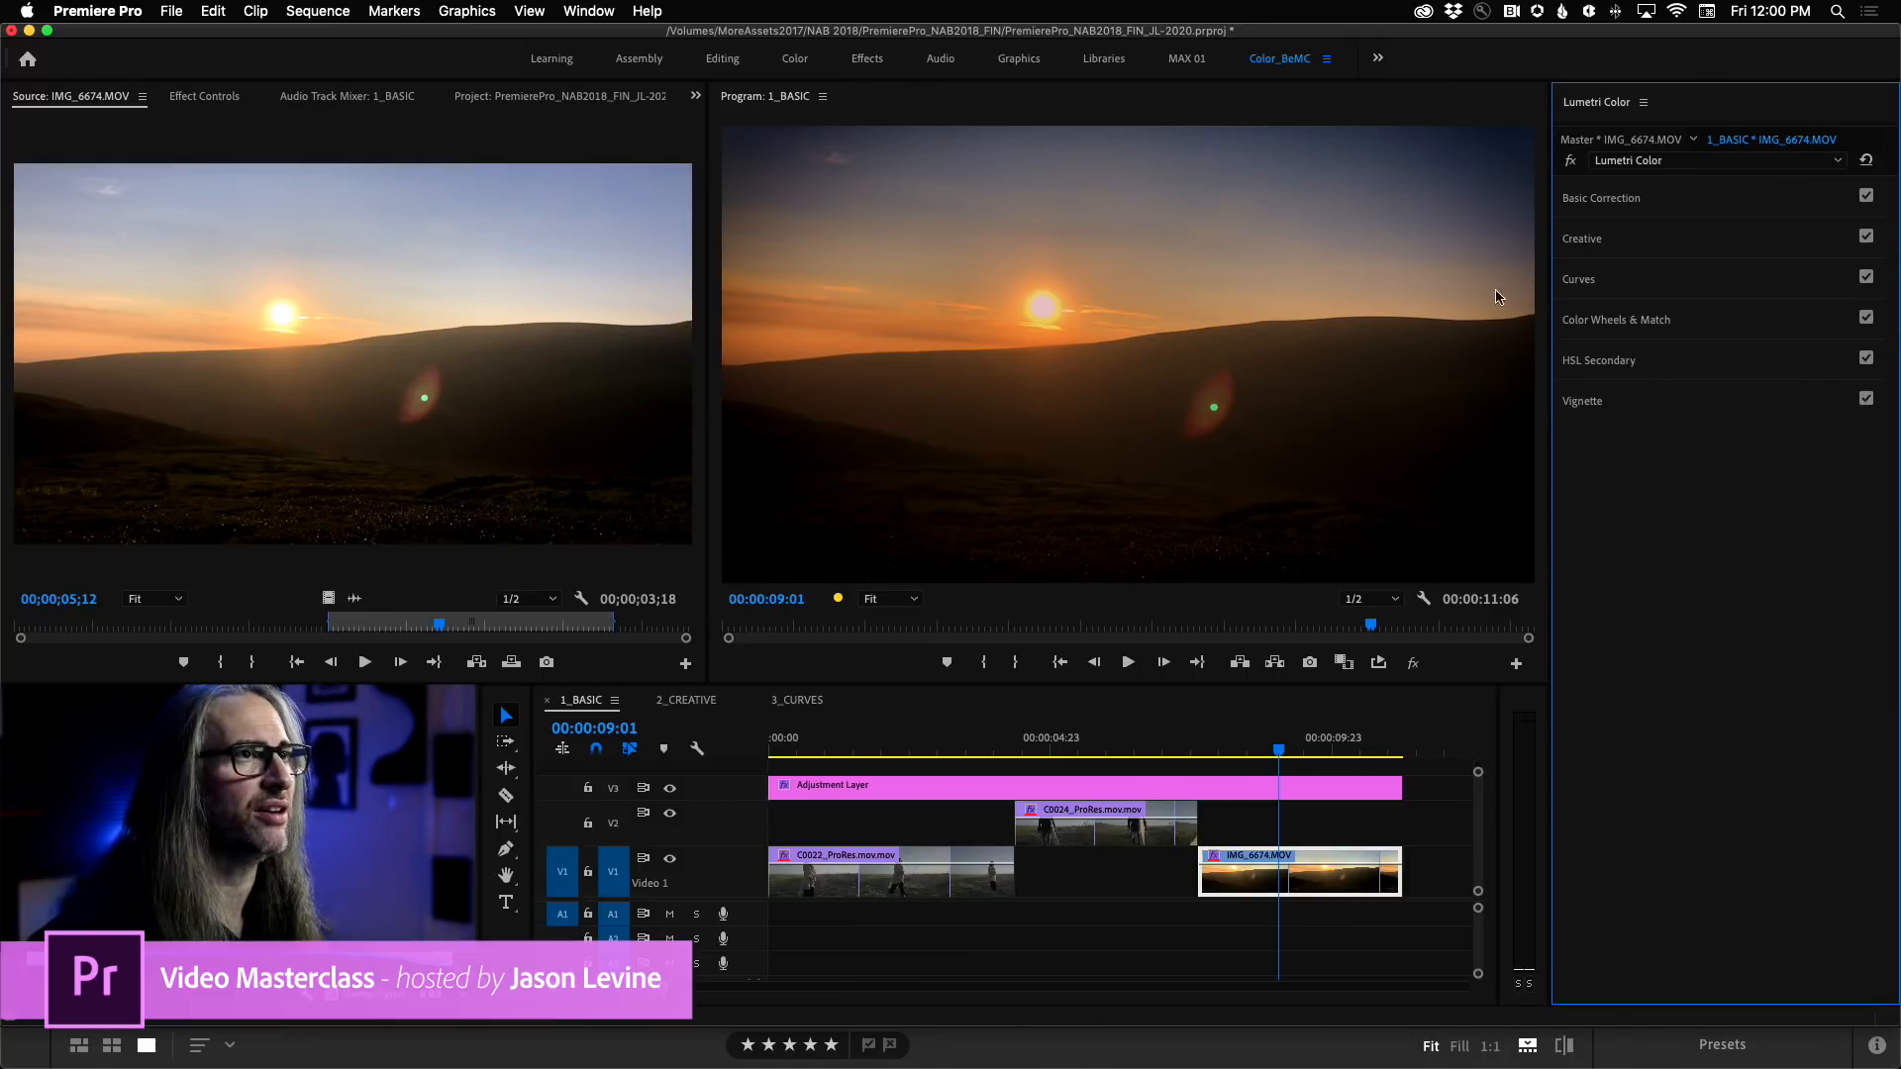
# Open the 2_CREATIVE sequence and expand the Creative section to review the available Looks without choosing one.
pyautogui.click(682, 703)
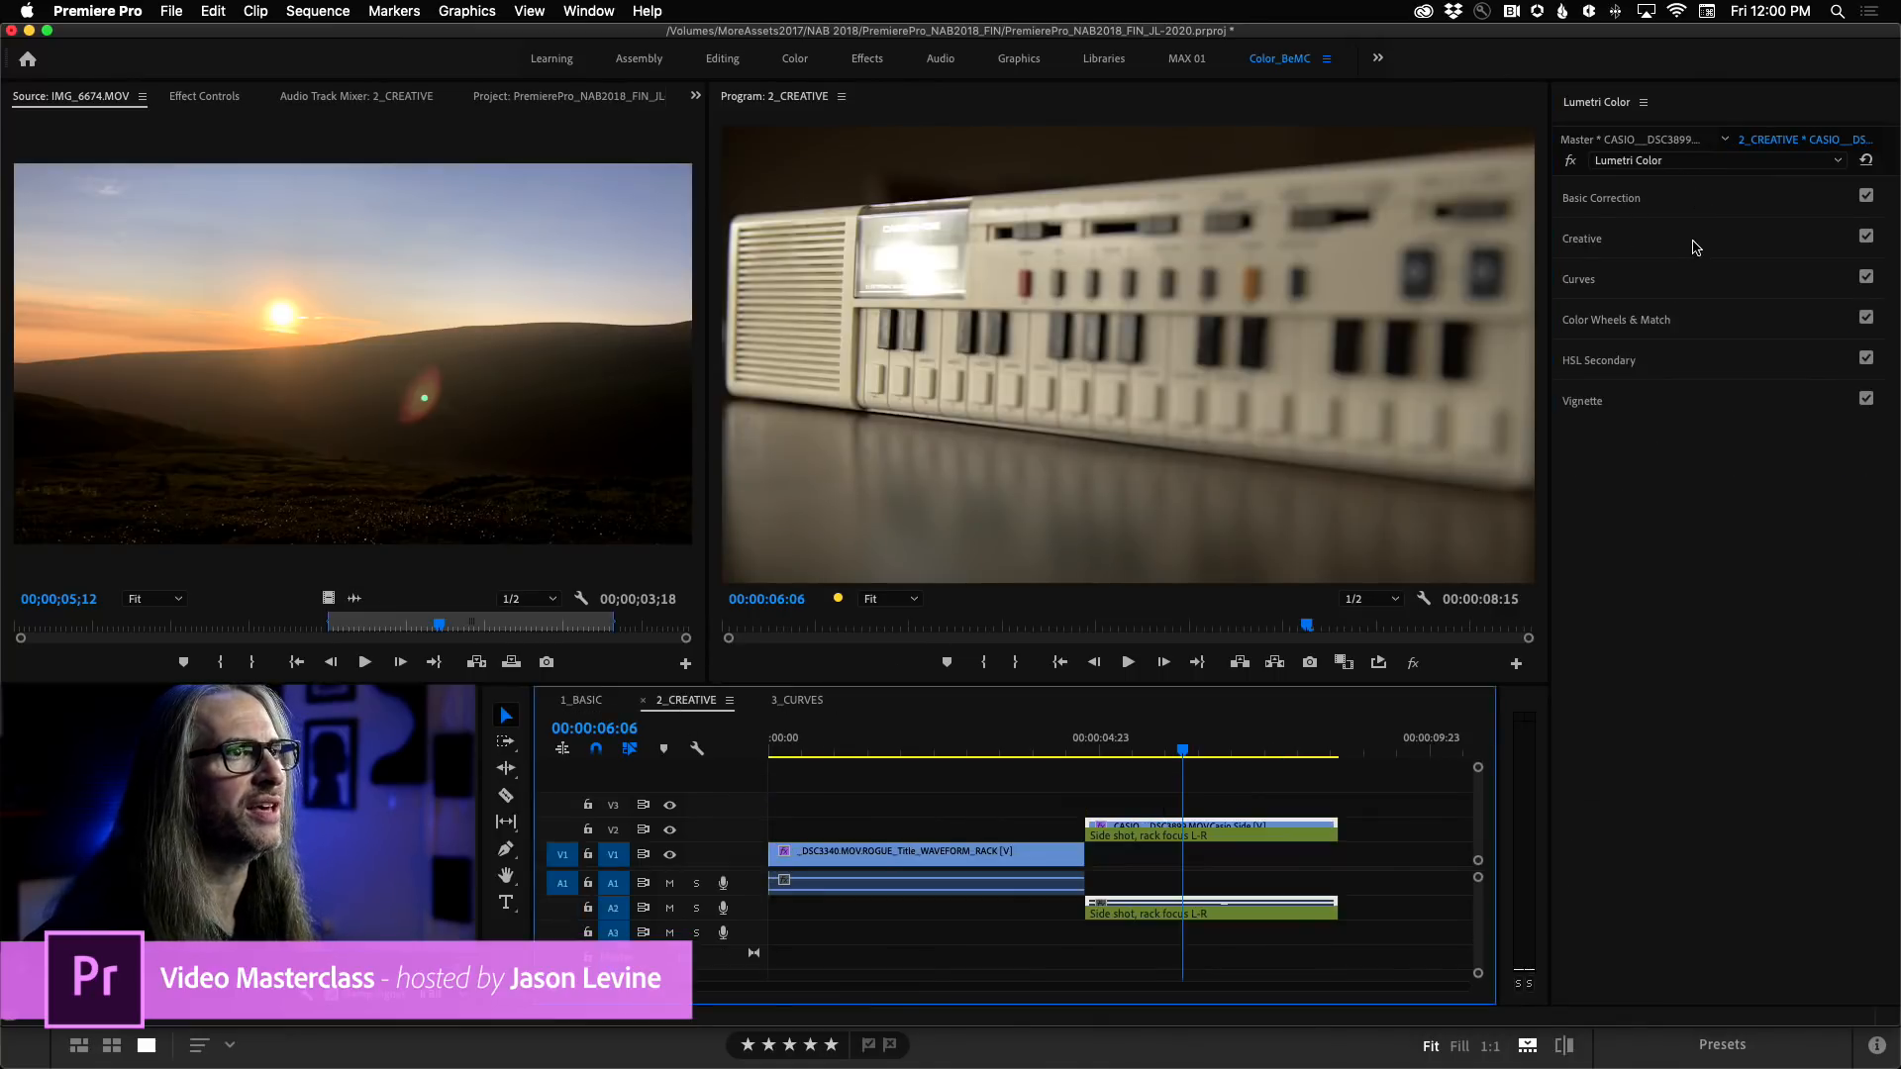
pyautogui.click(1695, 246)
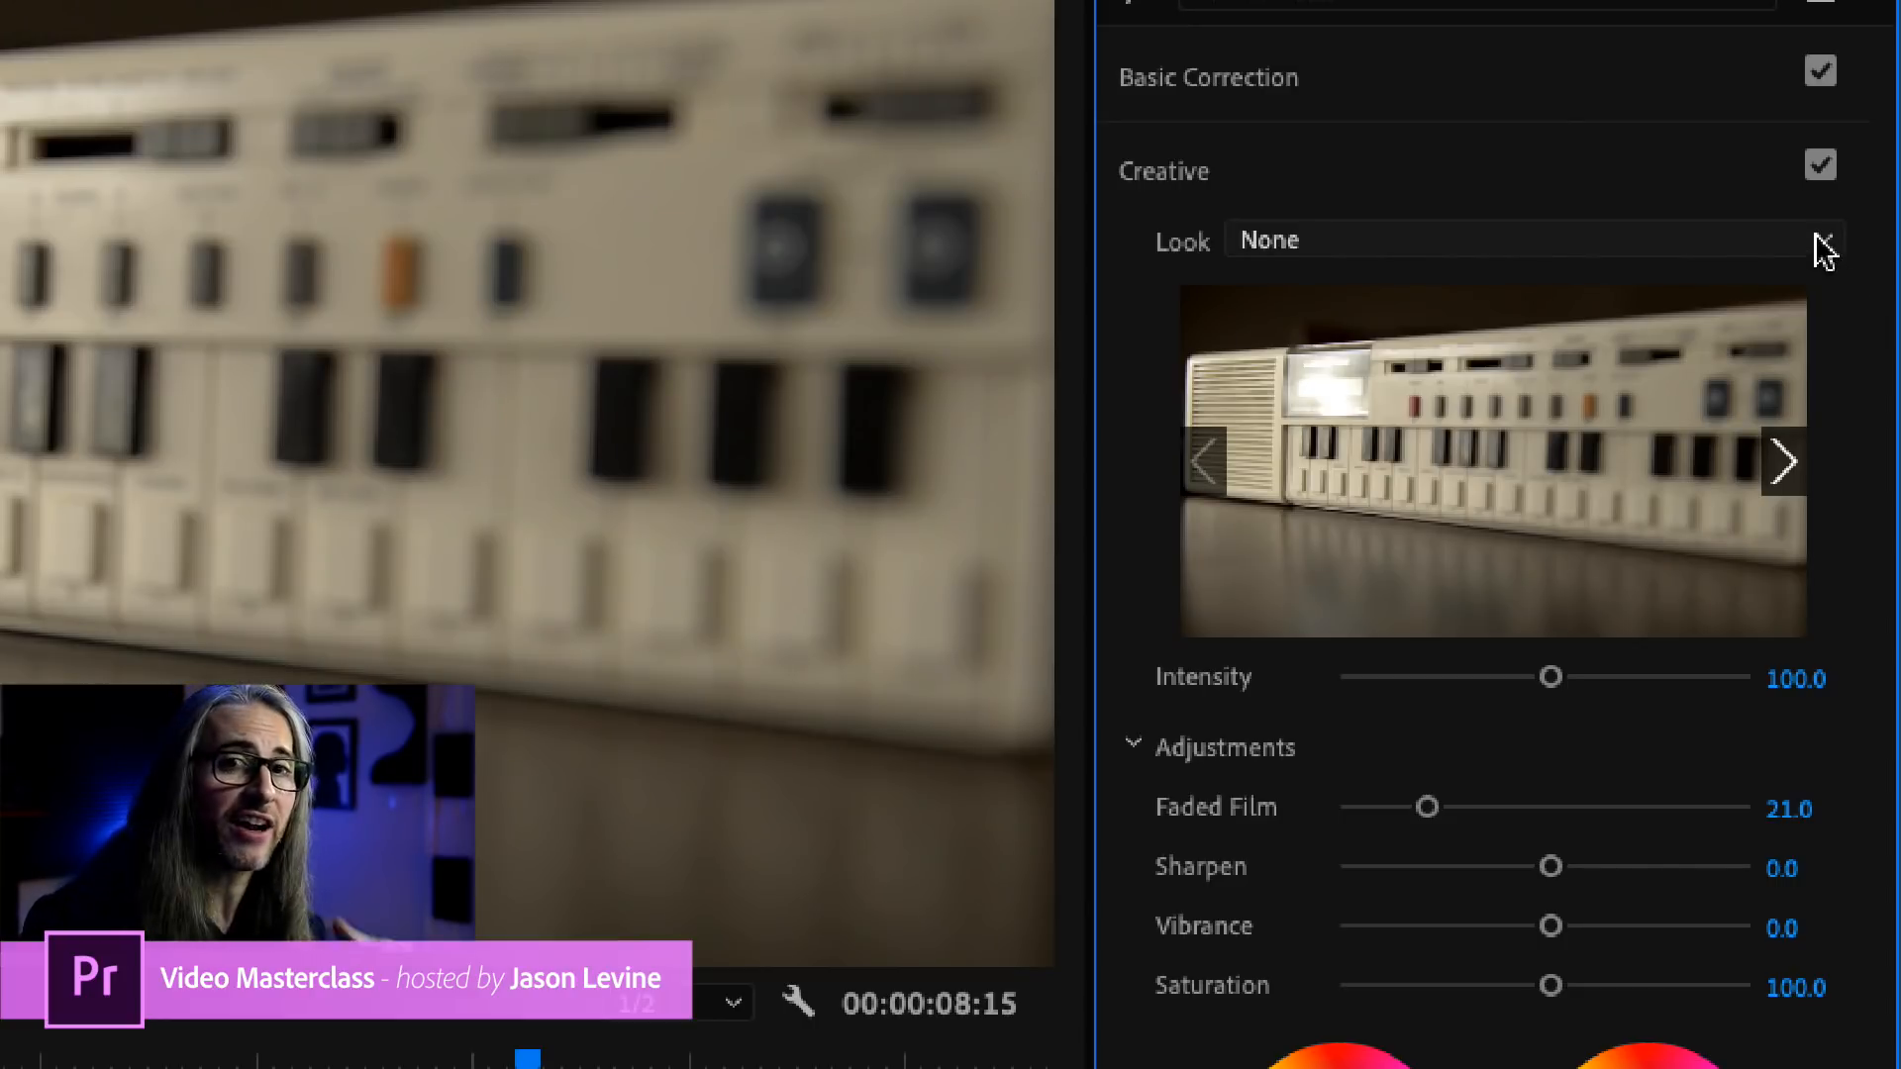
pyautogui.click(1823, 248)
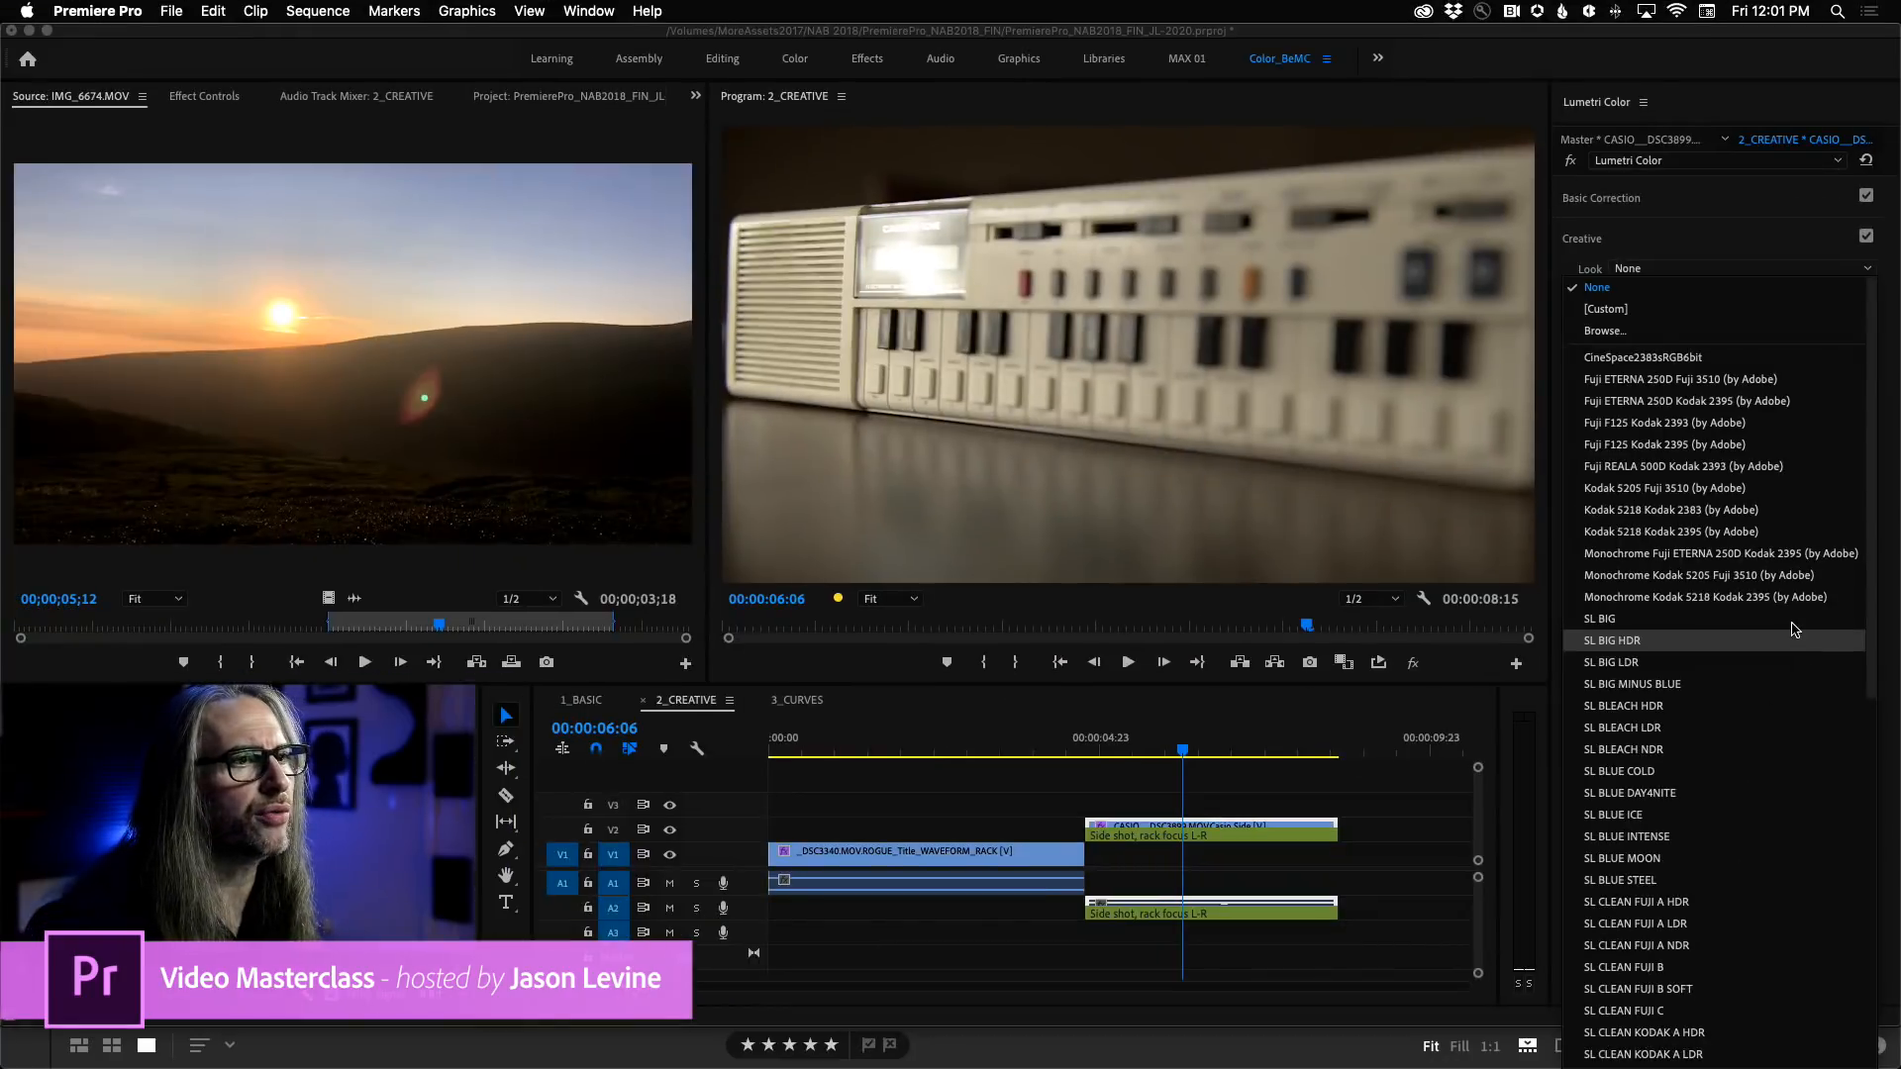
pyautogui.scroll(-5, 1872, 722)
pyautogui.moveTo(1880, 732); pyautogui.dragTo(1868, 614)
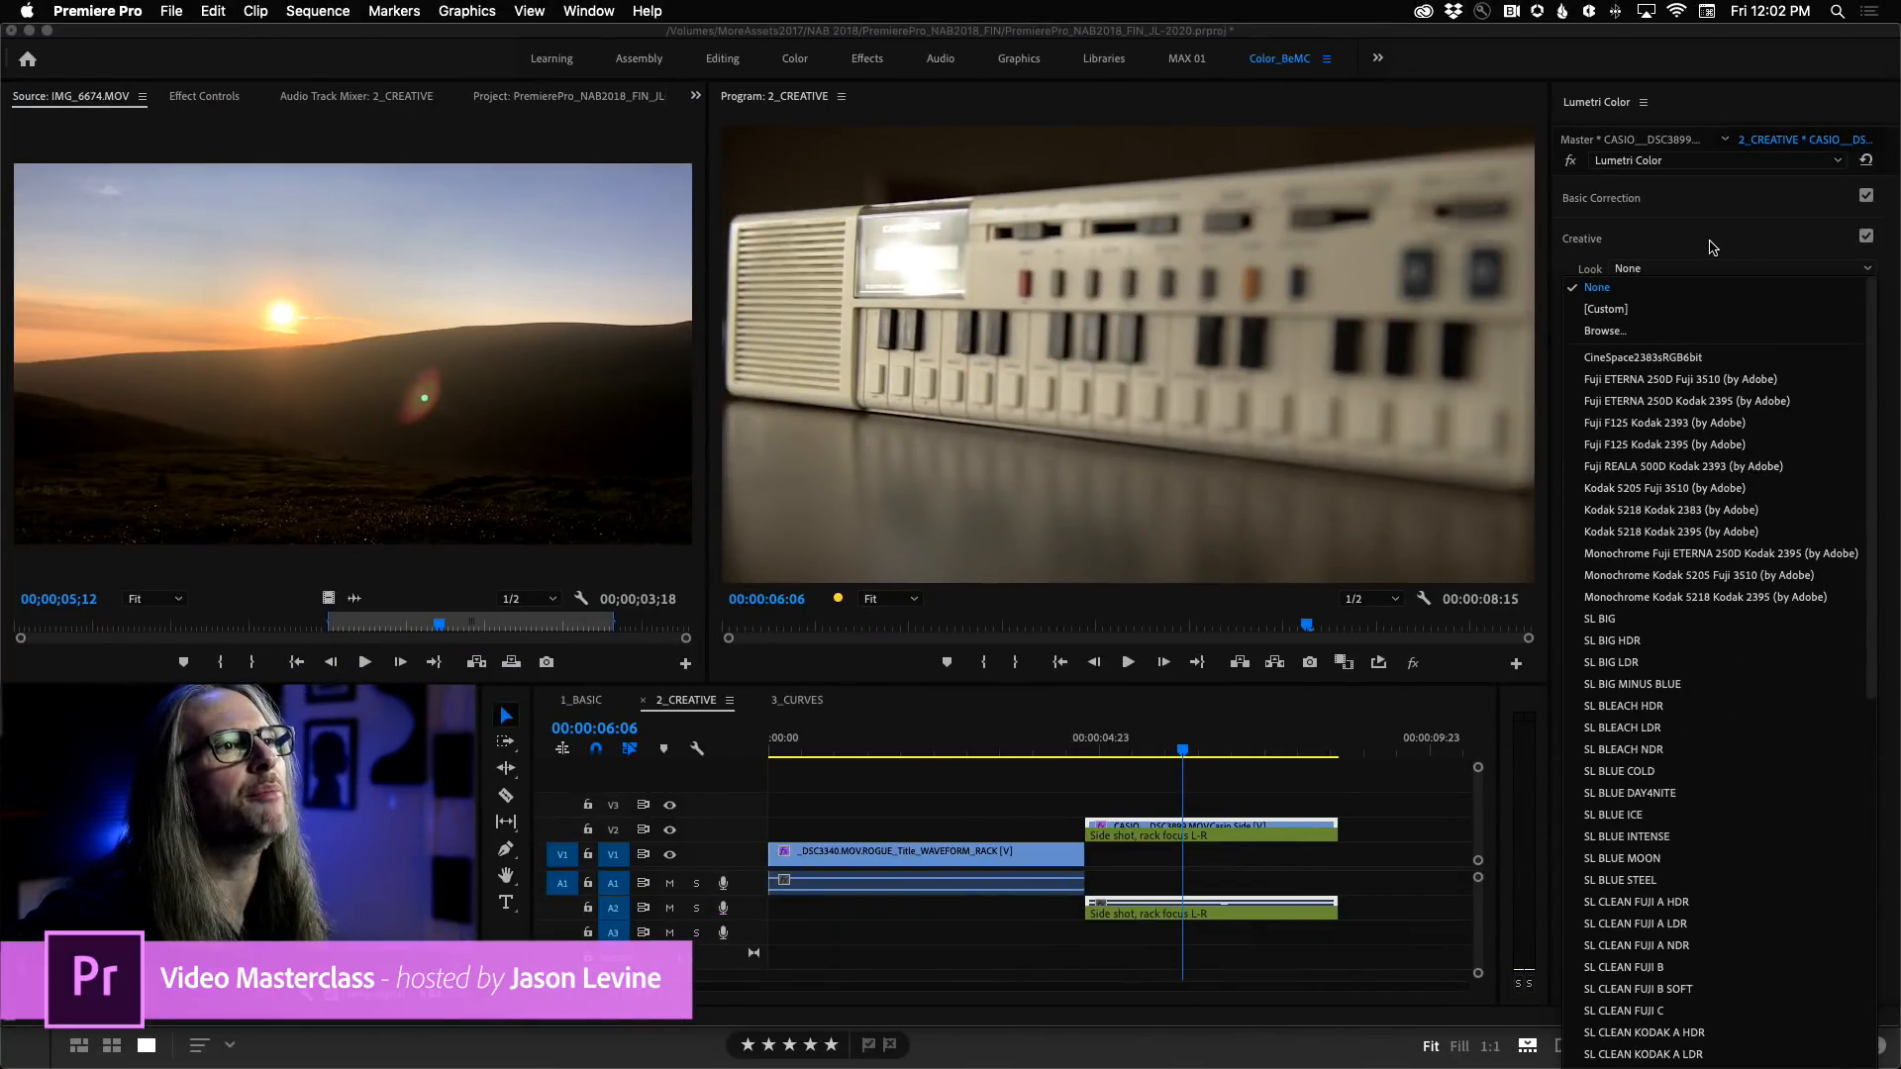
pyautogui.click(1692, 217)
pyautogui.click(1710, 242)
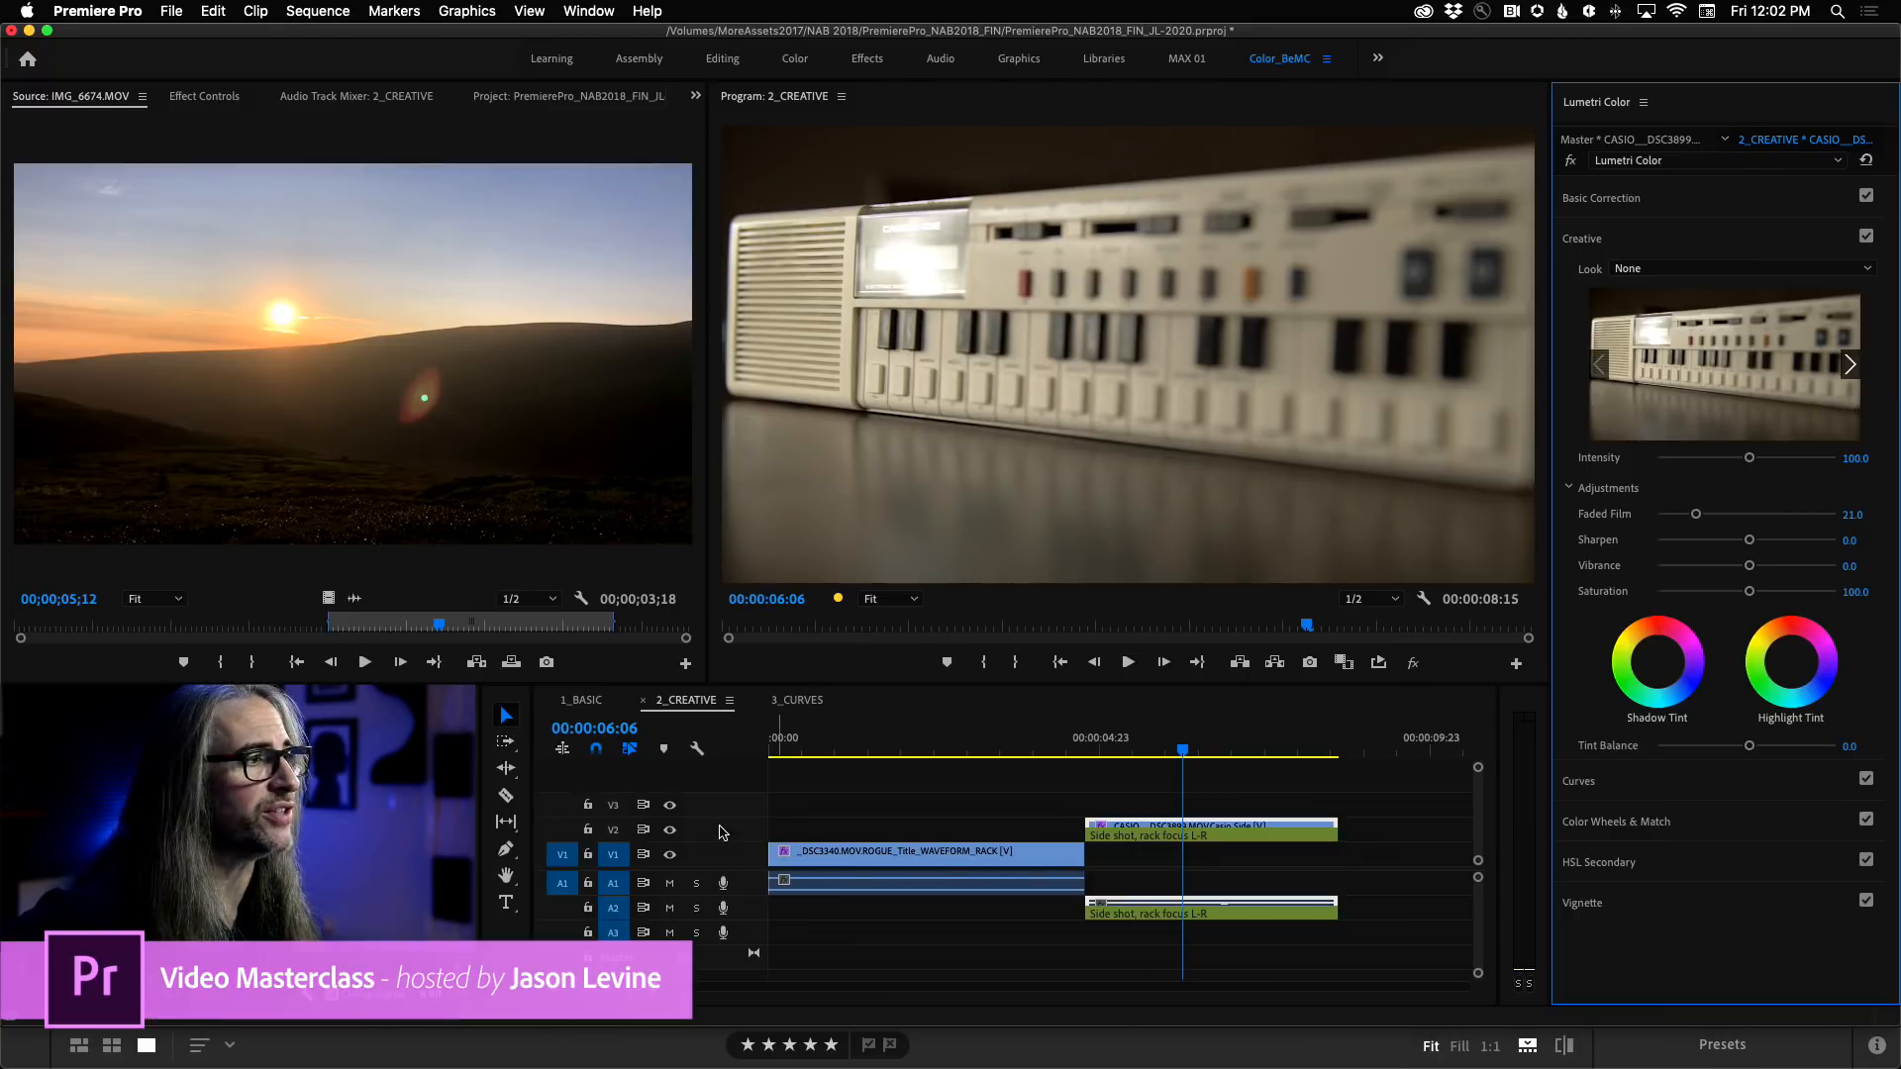
# Increase the height of video track V2 and check the sequence's Selection Follows Playhead option.
pyautogui.moveTo(723, 817); pyautogui.dragTo(723, 797)
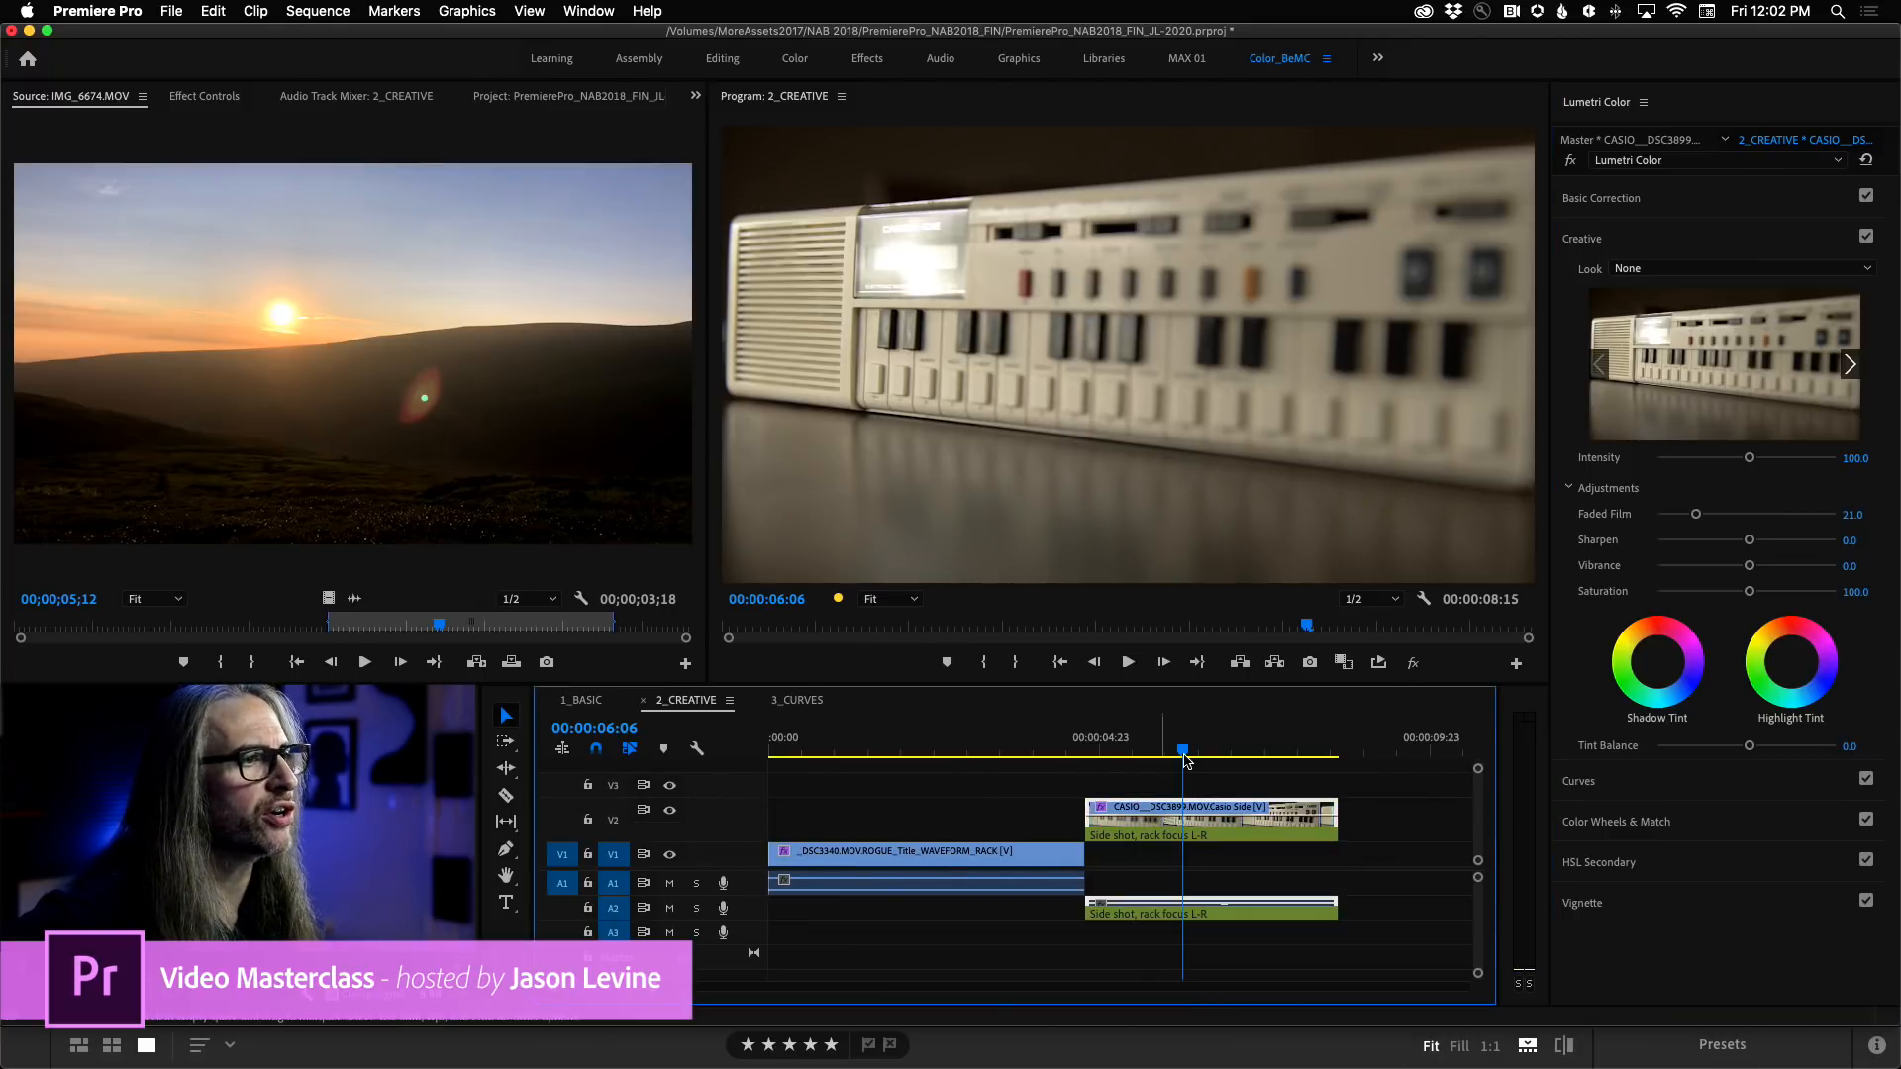
pyautogui.click(317, 10)
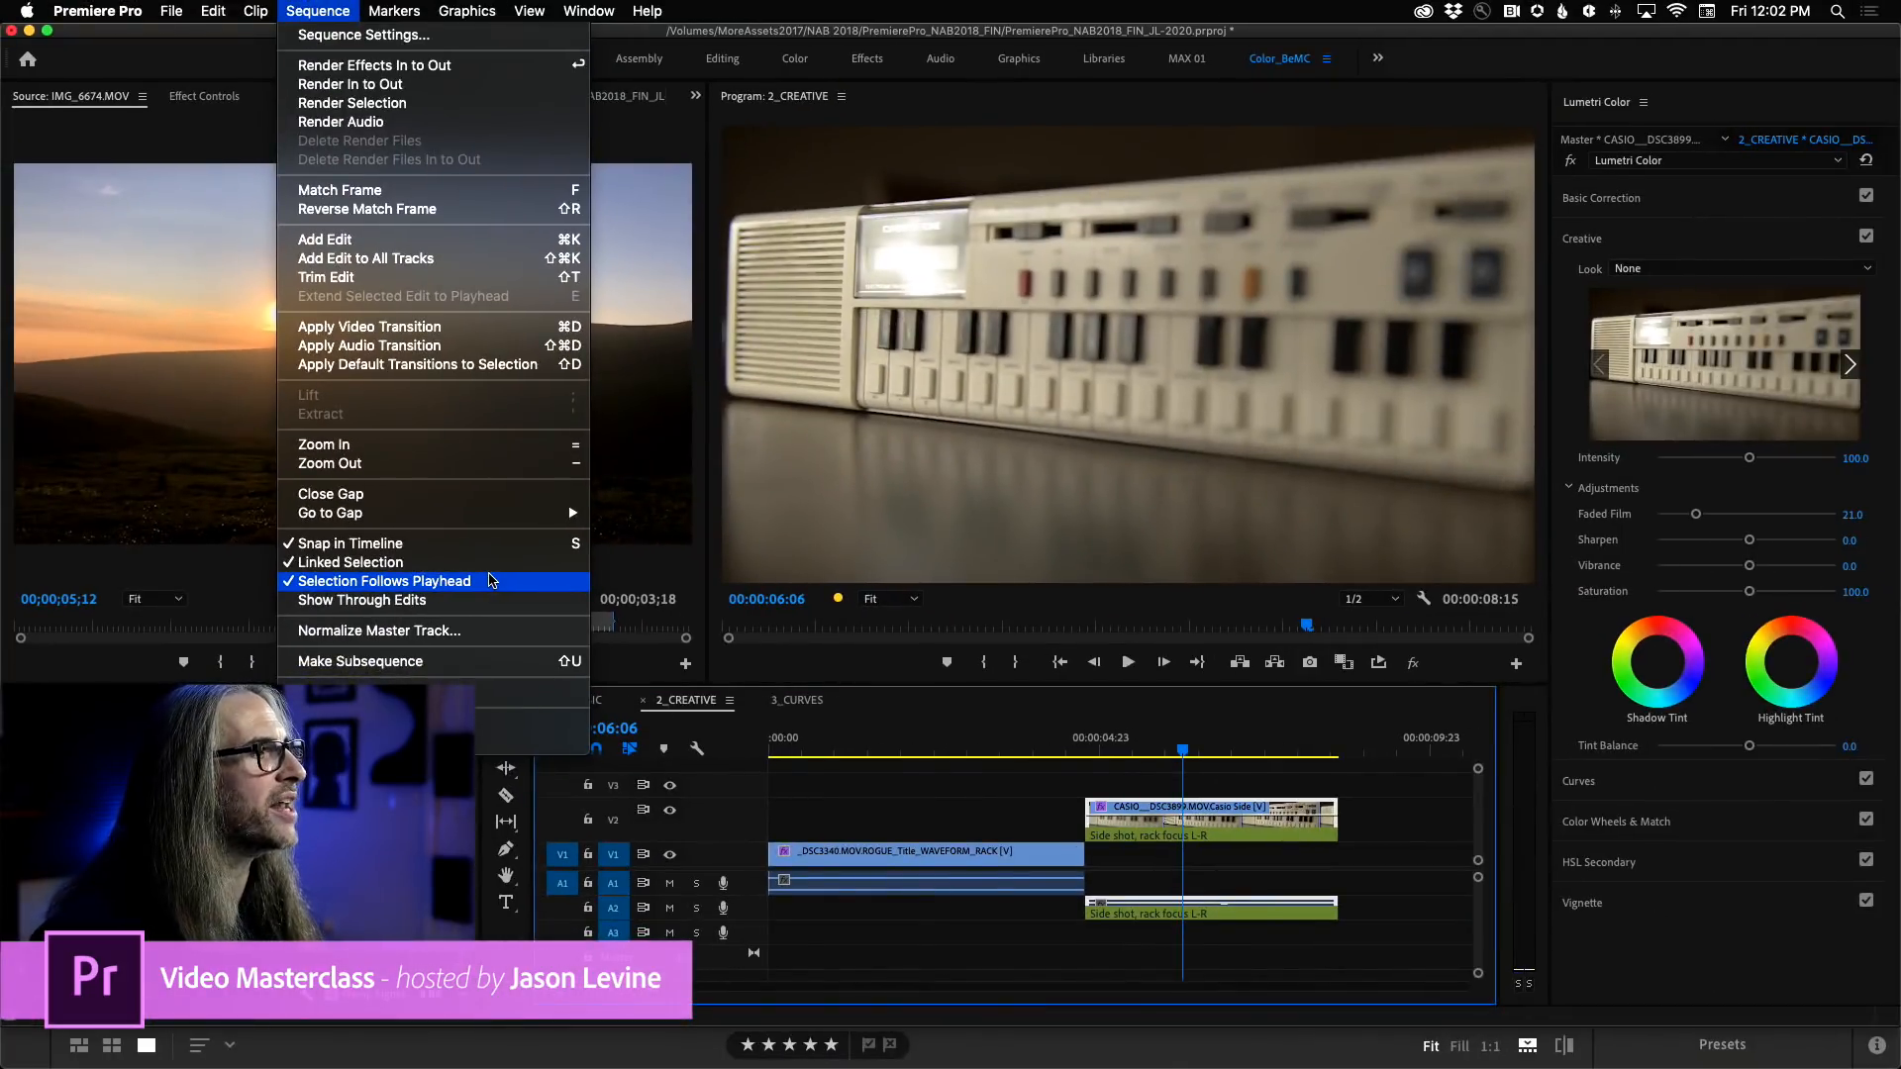
pyautogui.click(798, 301)
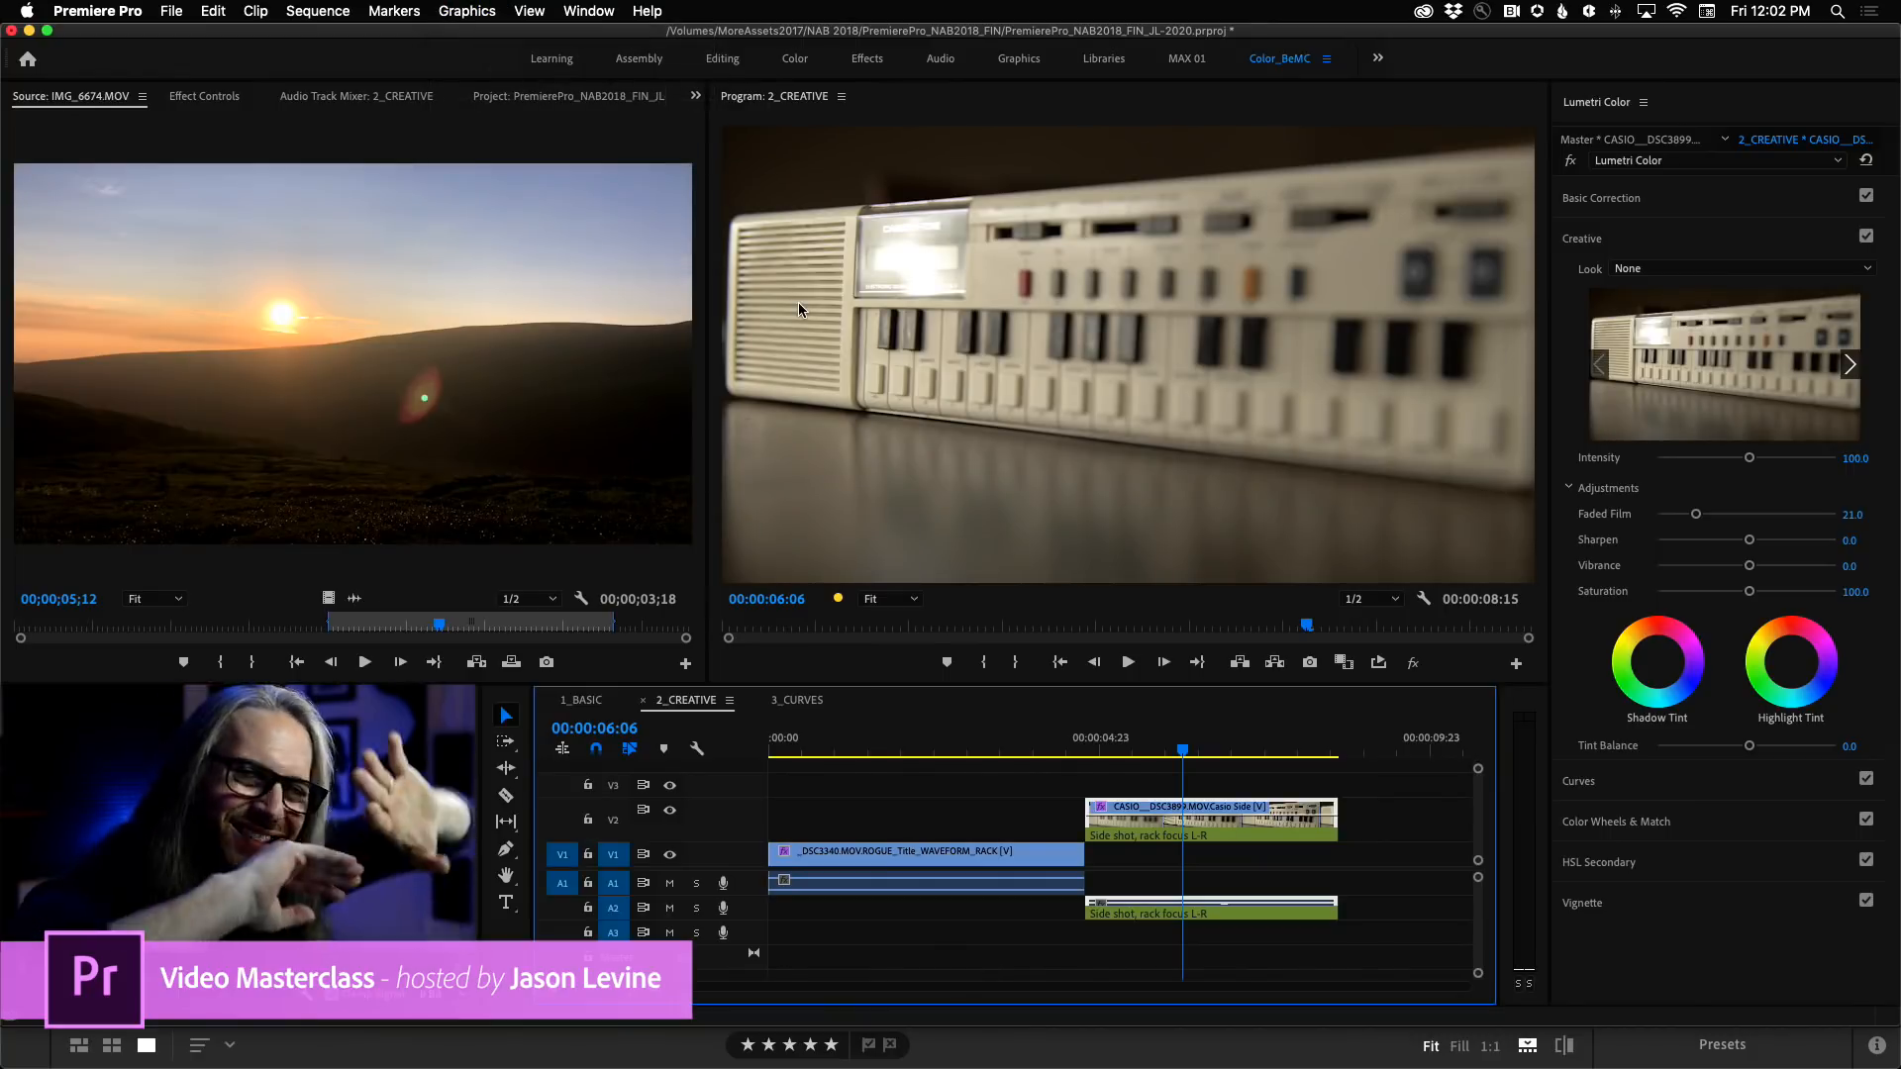
# Move the playhead to 00:00:06:18, enlarge track V2 further, and alternate selection between the _DSC3340 and CASIO clips, finishing on the CASIO clip.
pyautogui.click(1124, 744)
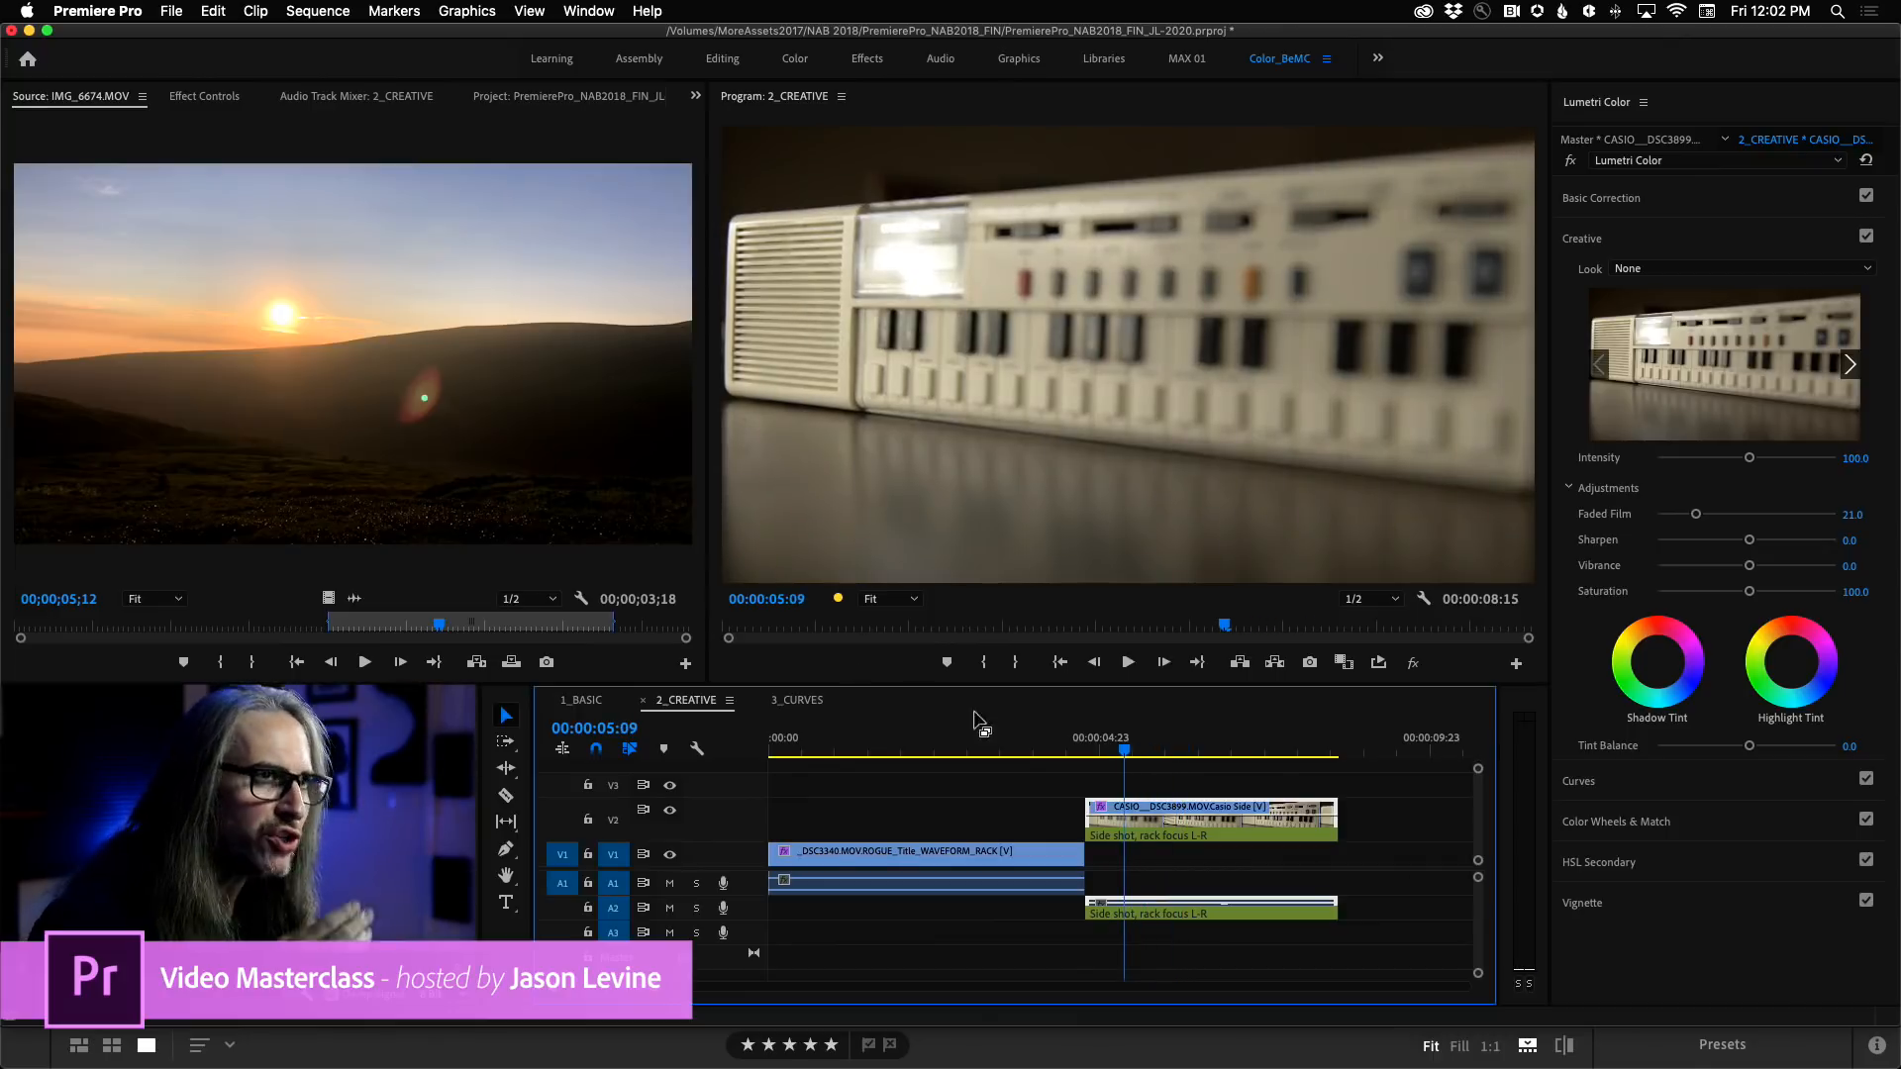
pyautogui.moveTo(1126, 749); pyautogui.dragTo(1215, 774)
pyautogui.click(1078, 852)
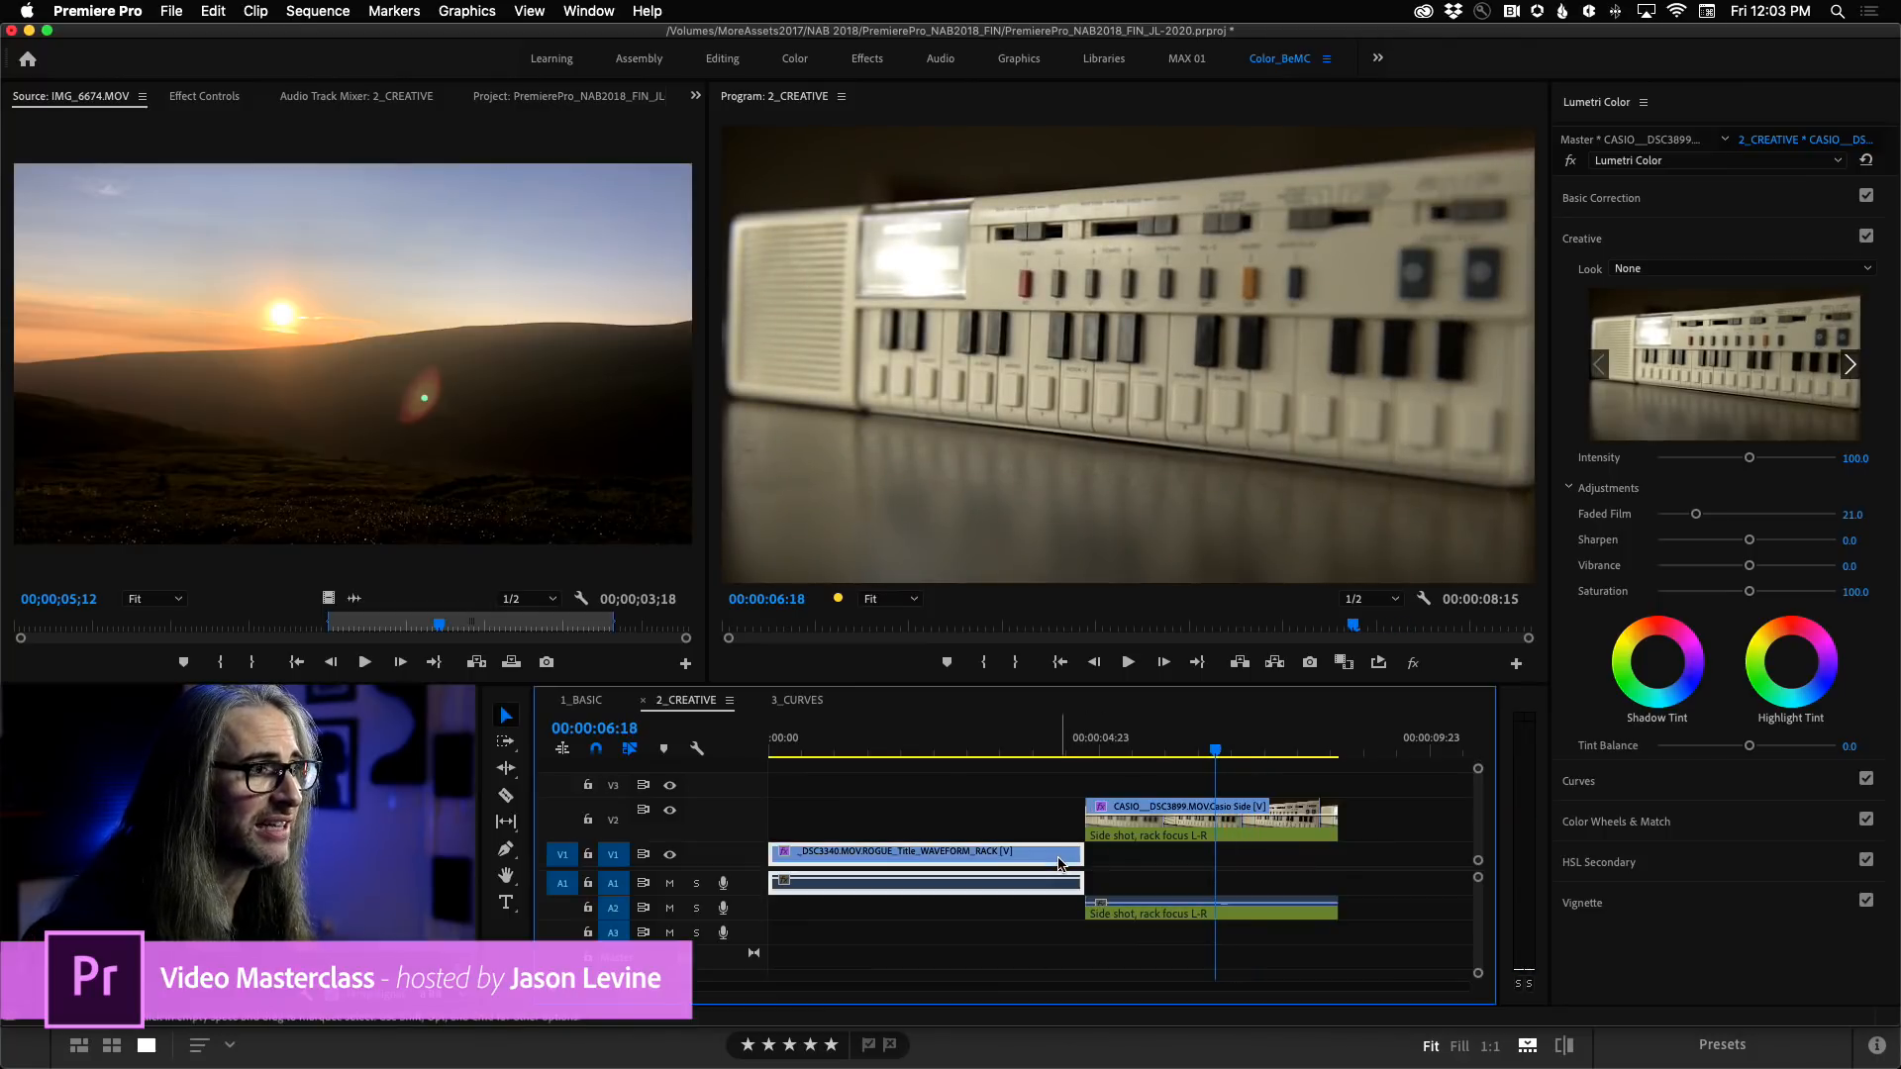
pyautogui.moveTo(715, 799); pyautogui.dragTo(717, 771)
pyautogui.click(1173, 806)
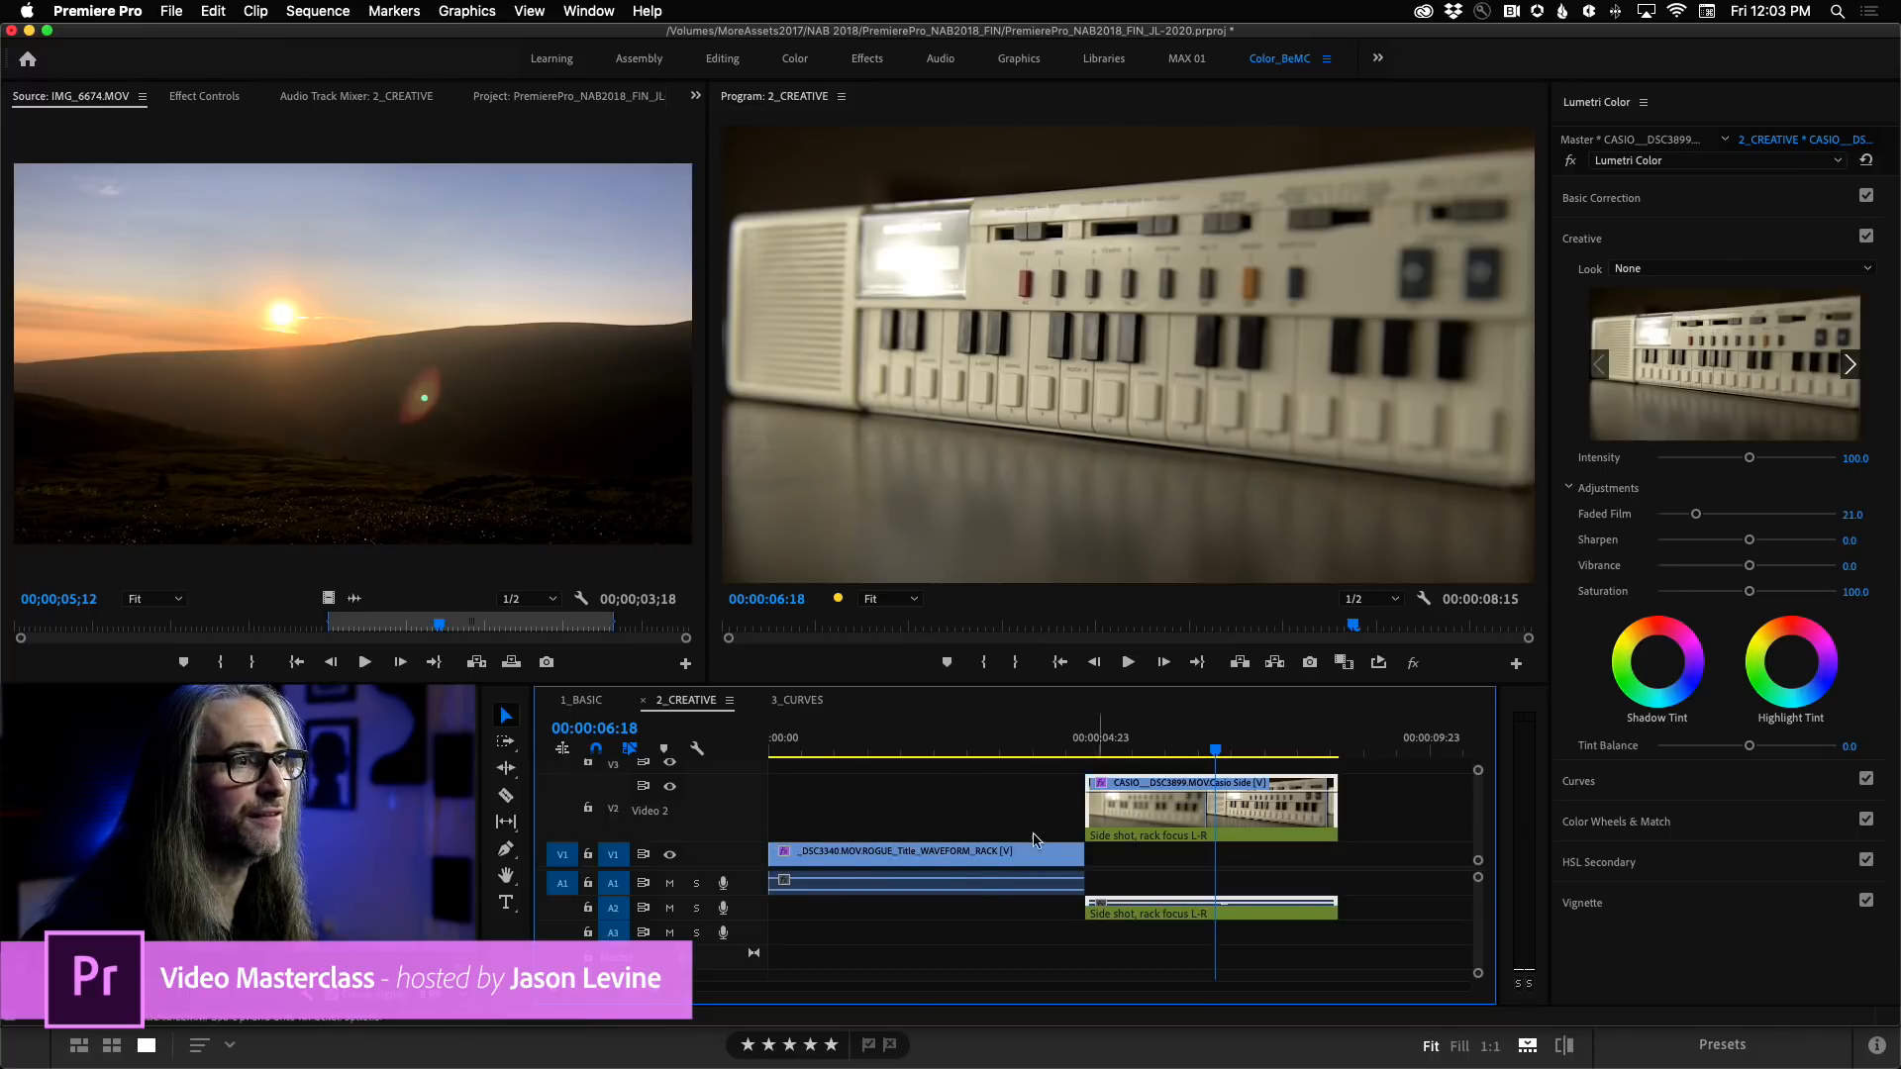
pyautogui.click(959, 861)
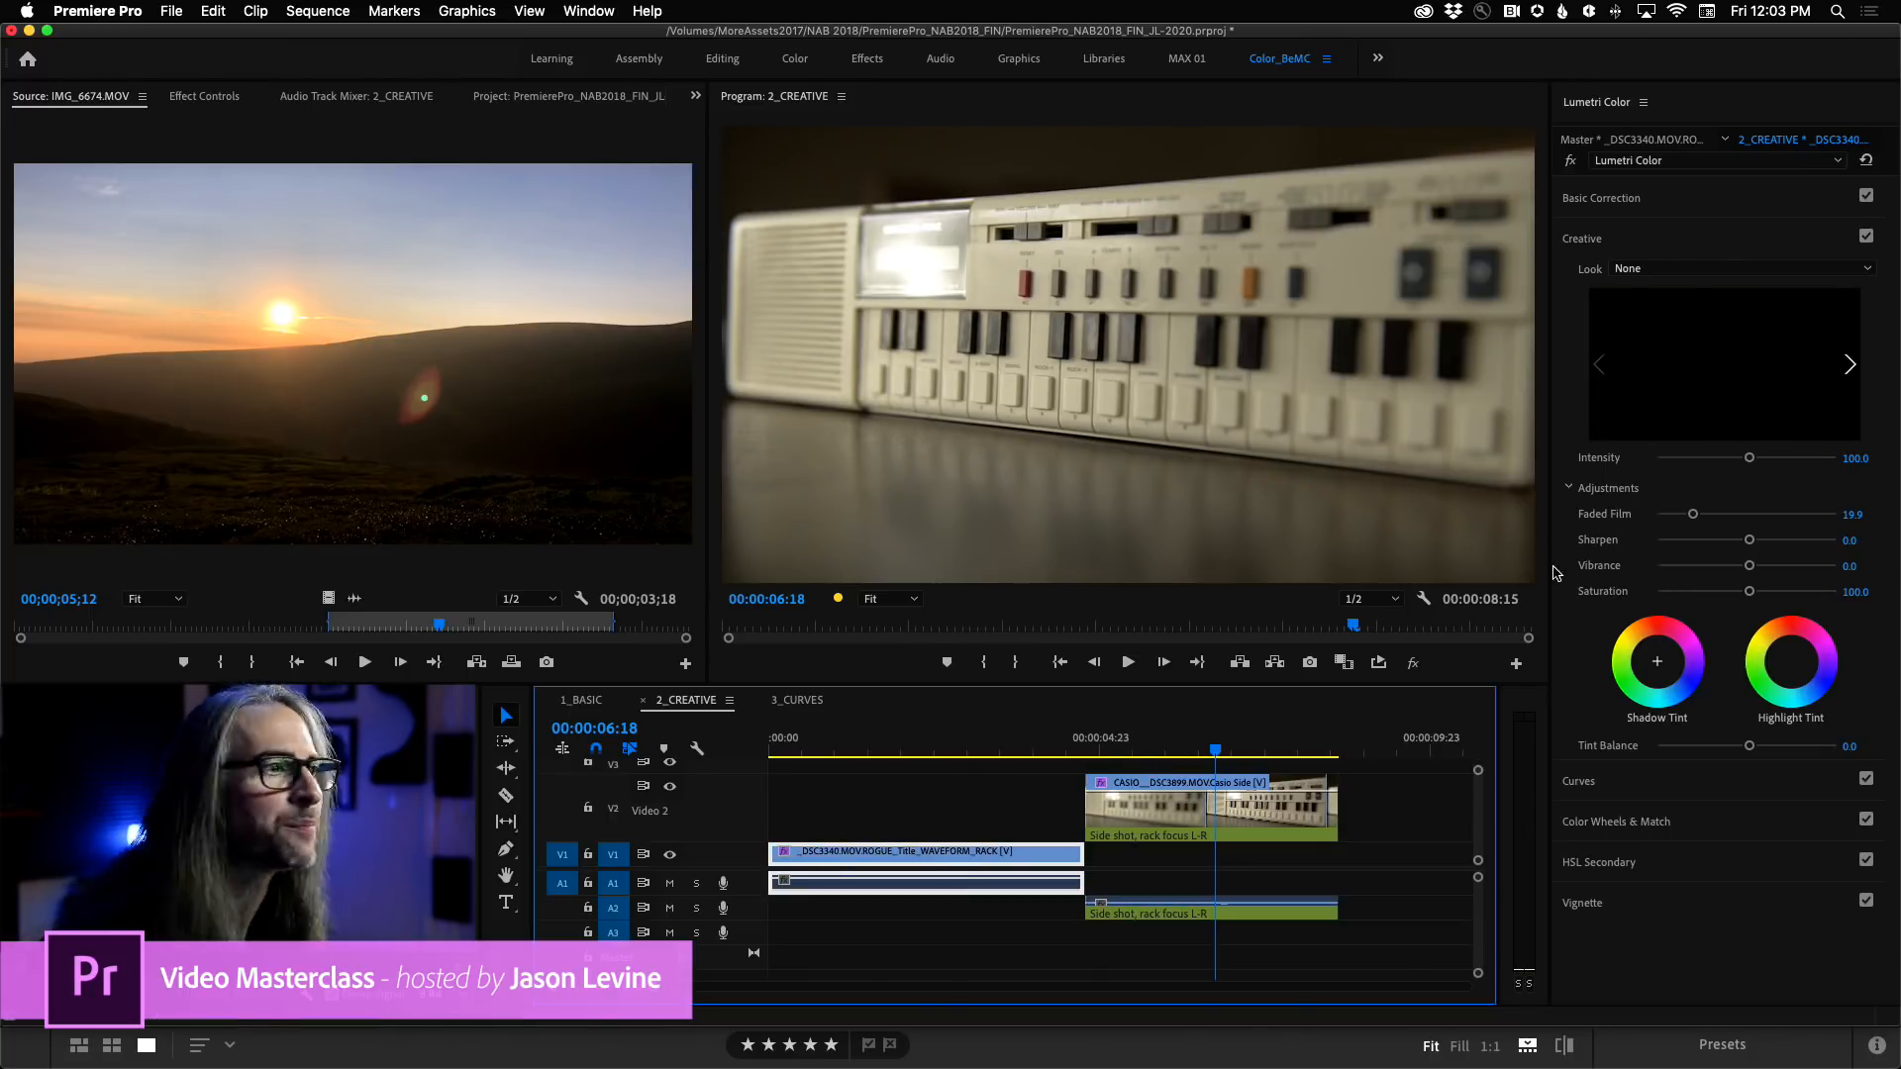
pyautogui.click(1201, 812)
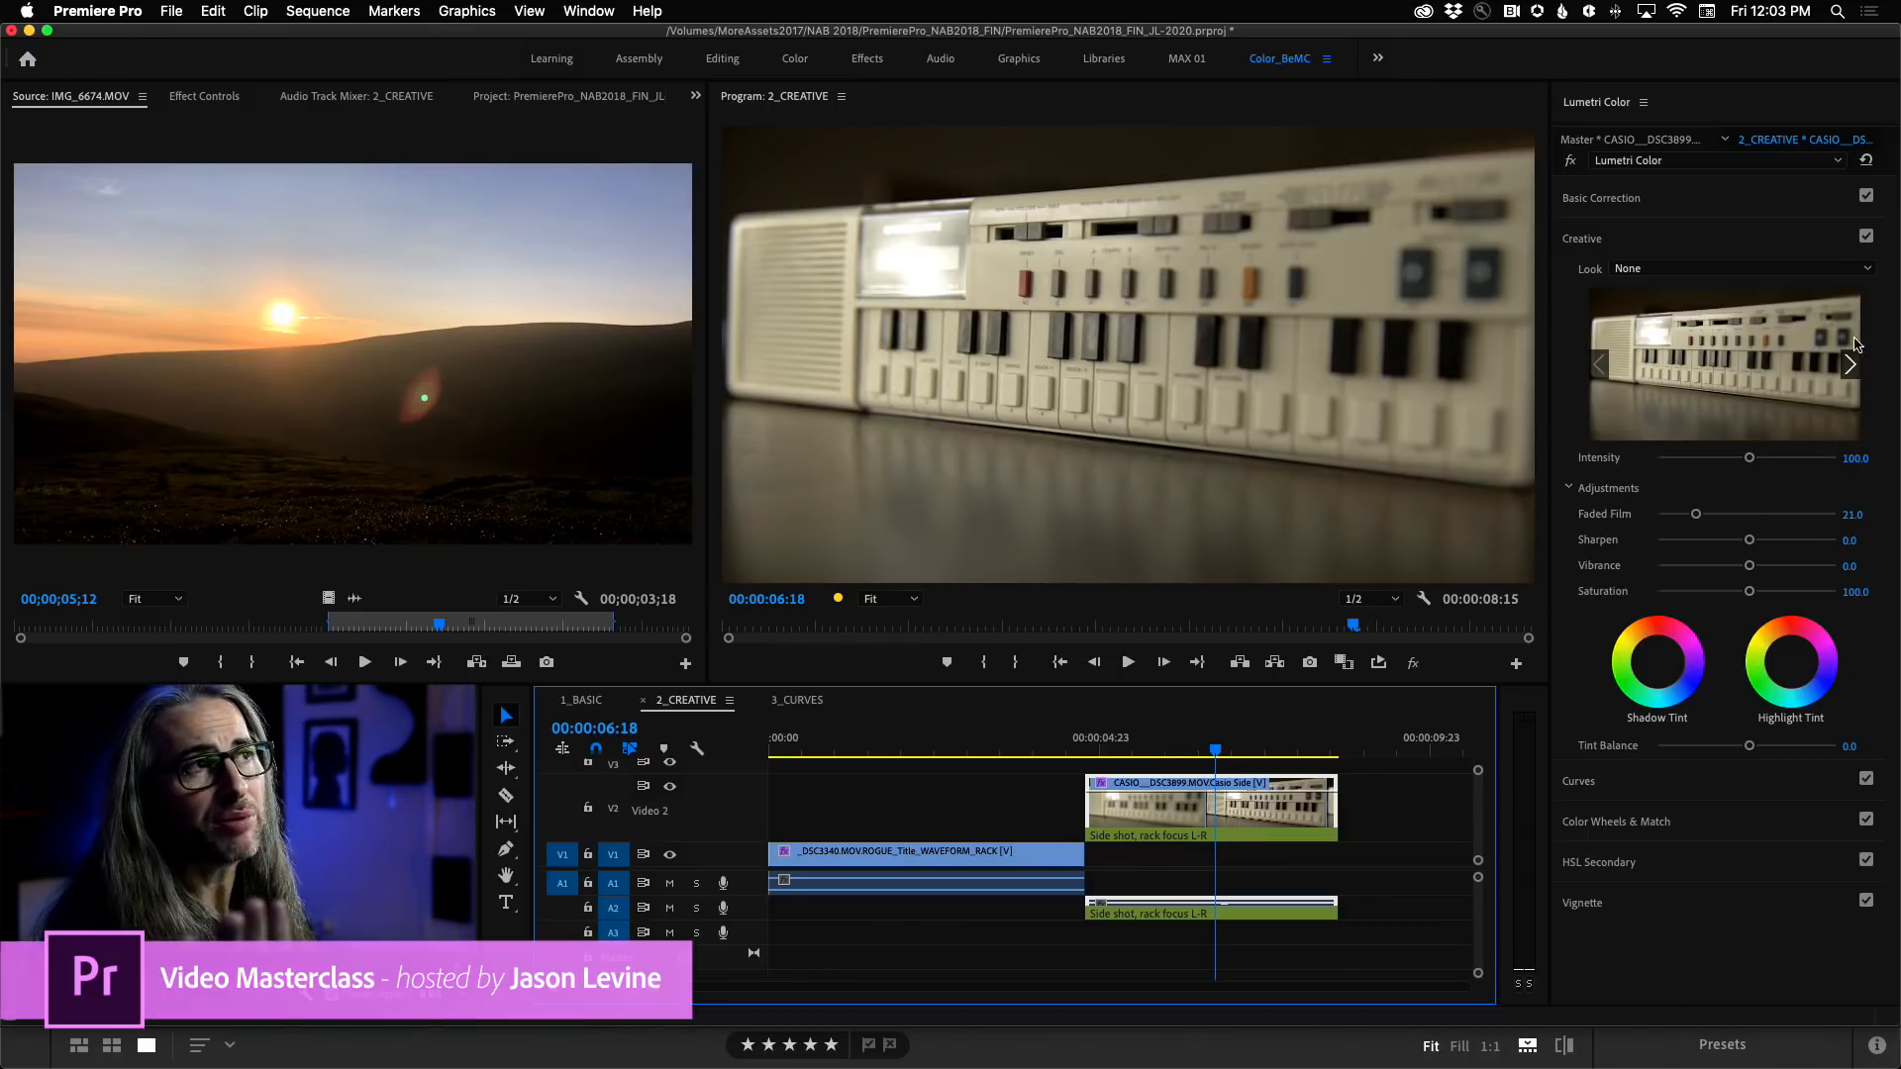
# Preview the Creative Looks on the CASIO clip and apply Fuji ETERNA 250D Kodak 2395 (by Adobe).
pyautogui.click(1822, 269)
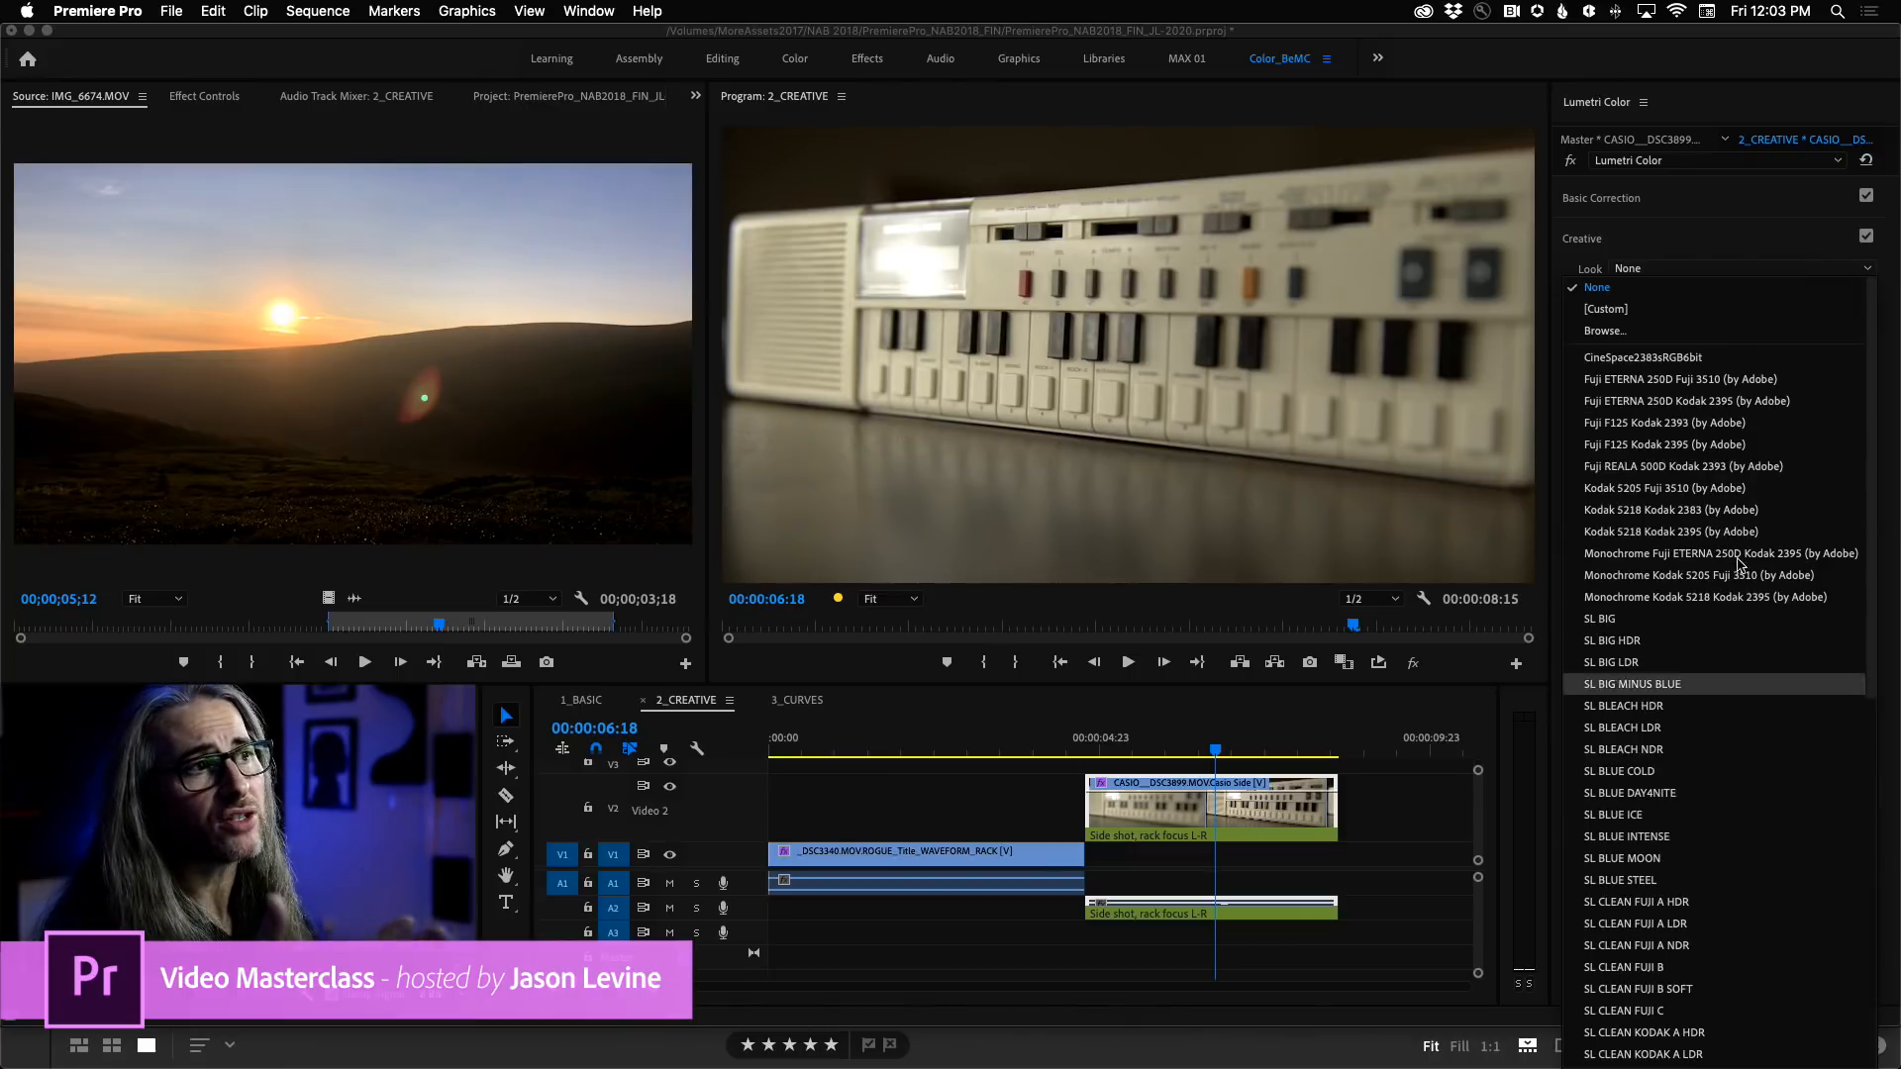
pyautogui.click(1743, 238)
pyautogui.click(1718, 239)
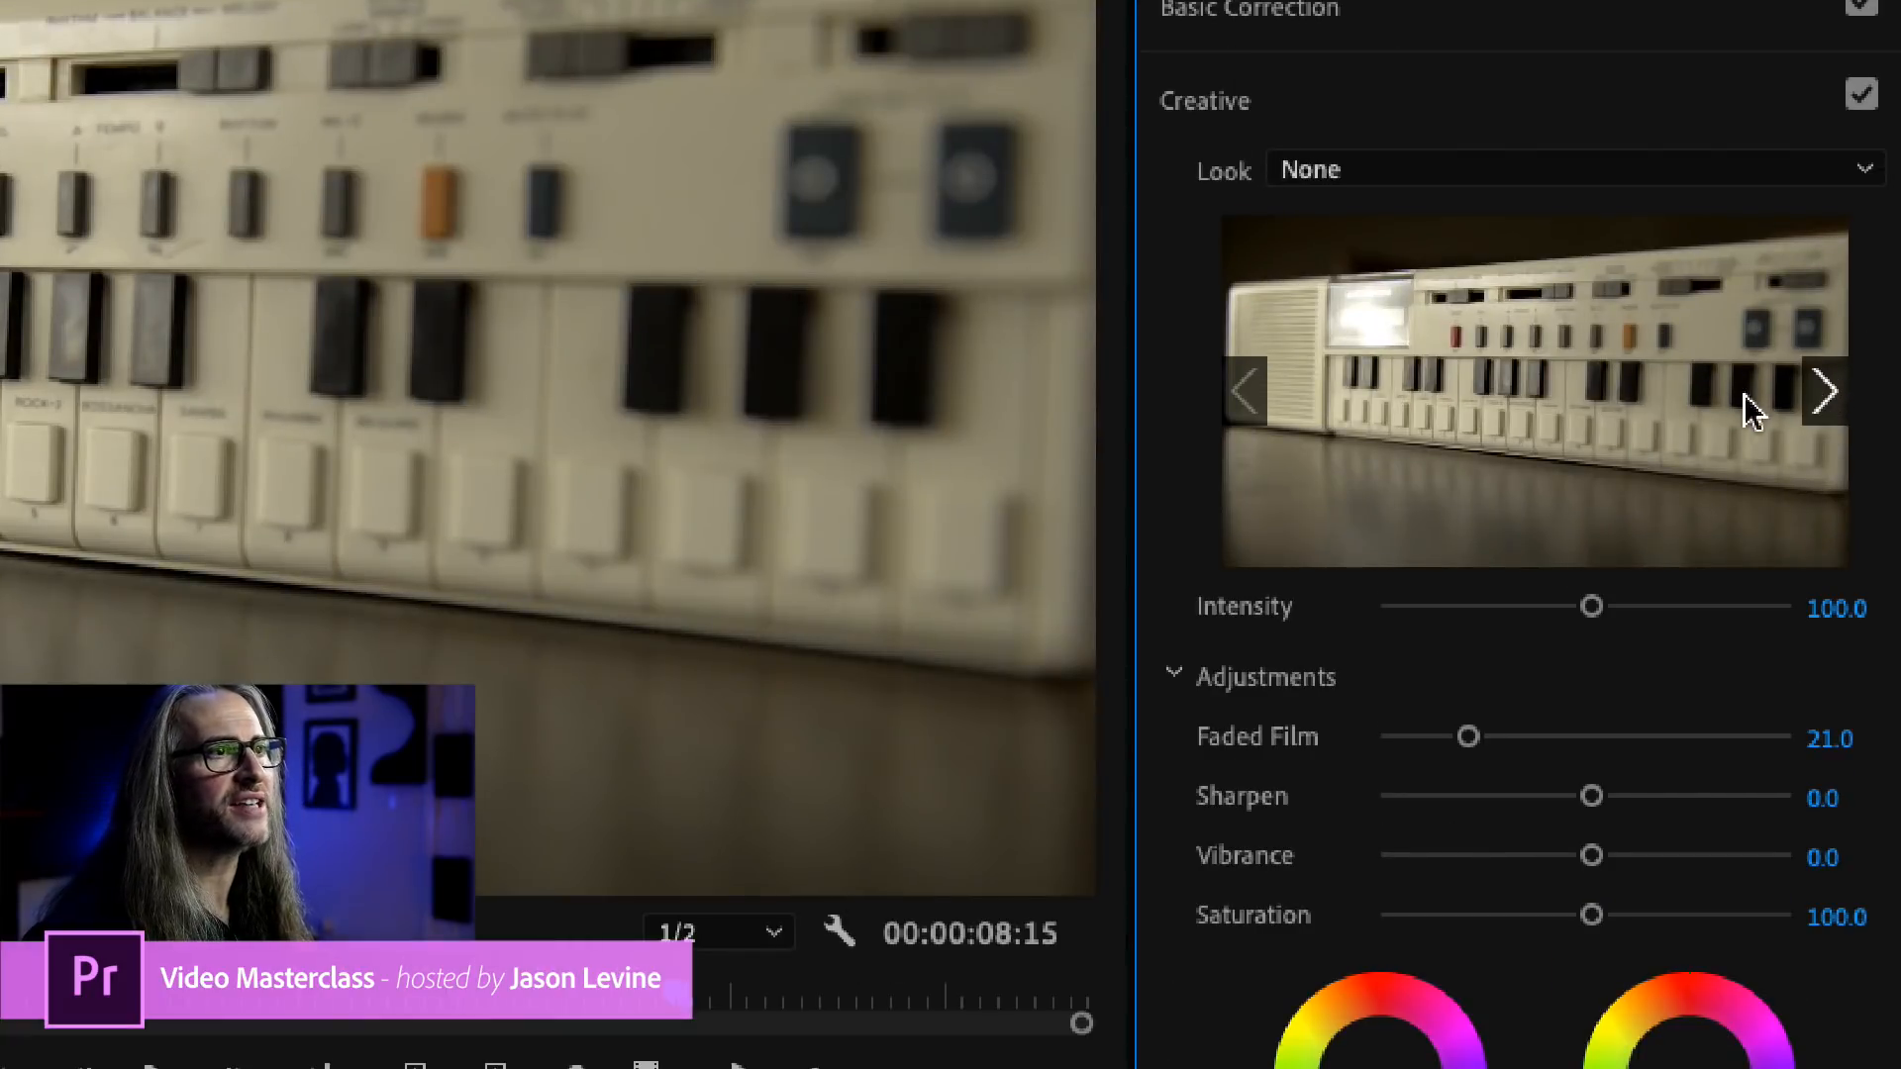
pyautogui.click(1820, 400)
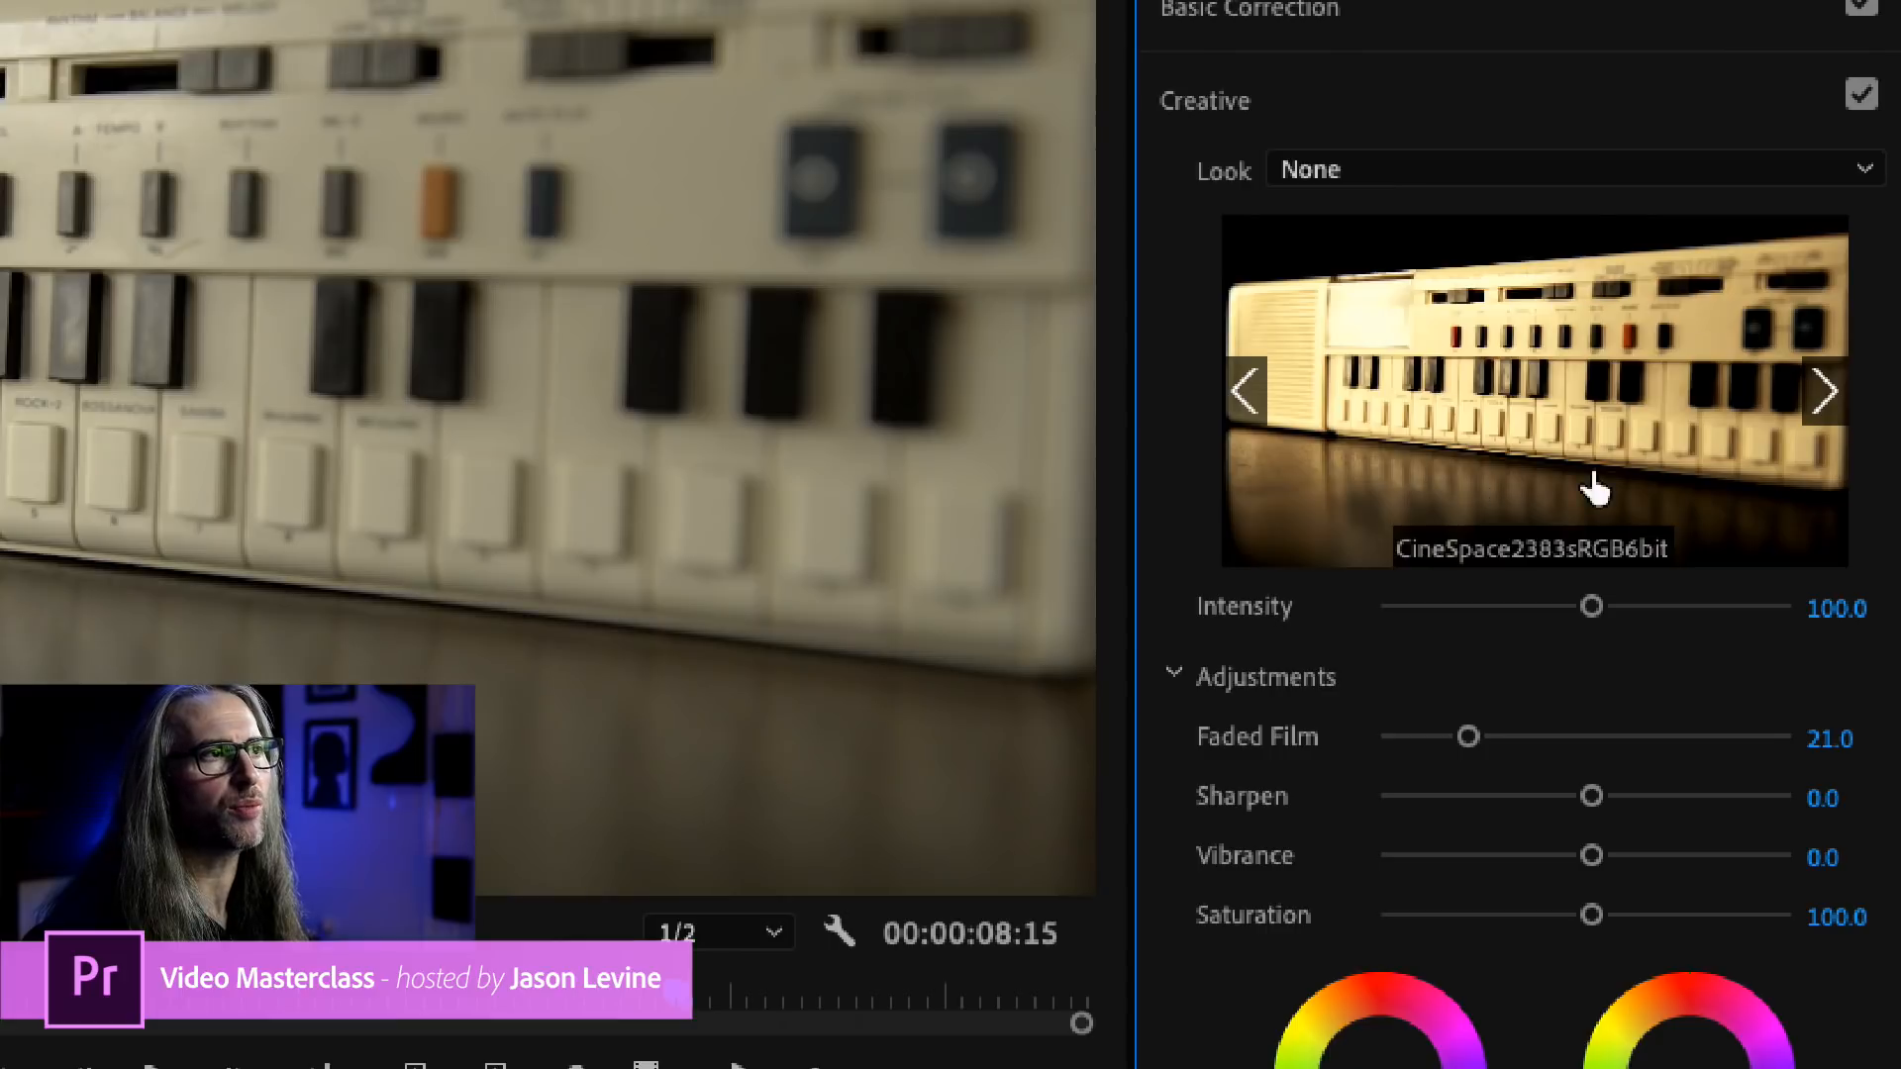
pyautogui.click(1826, 396)
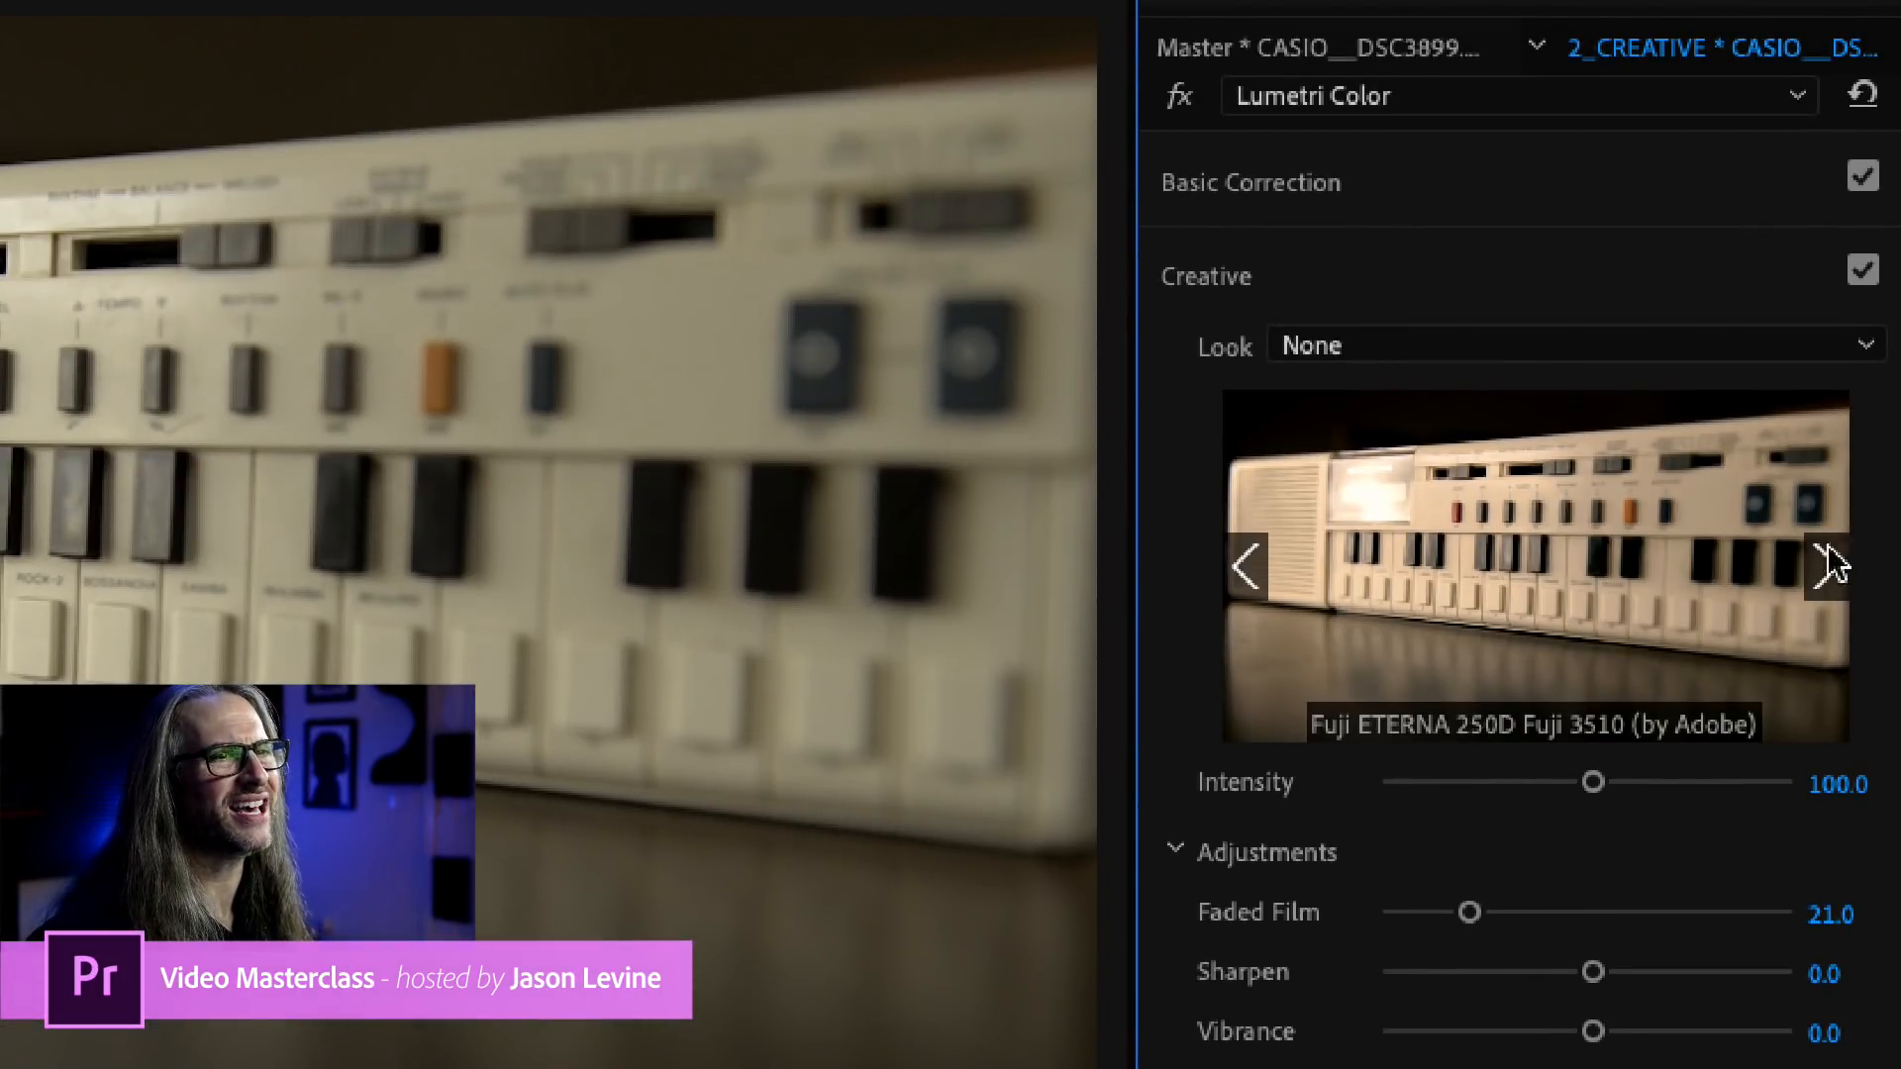
pyautogui.click(1826, 579)
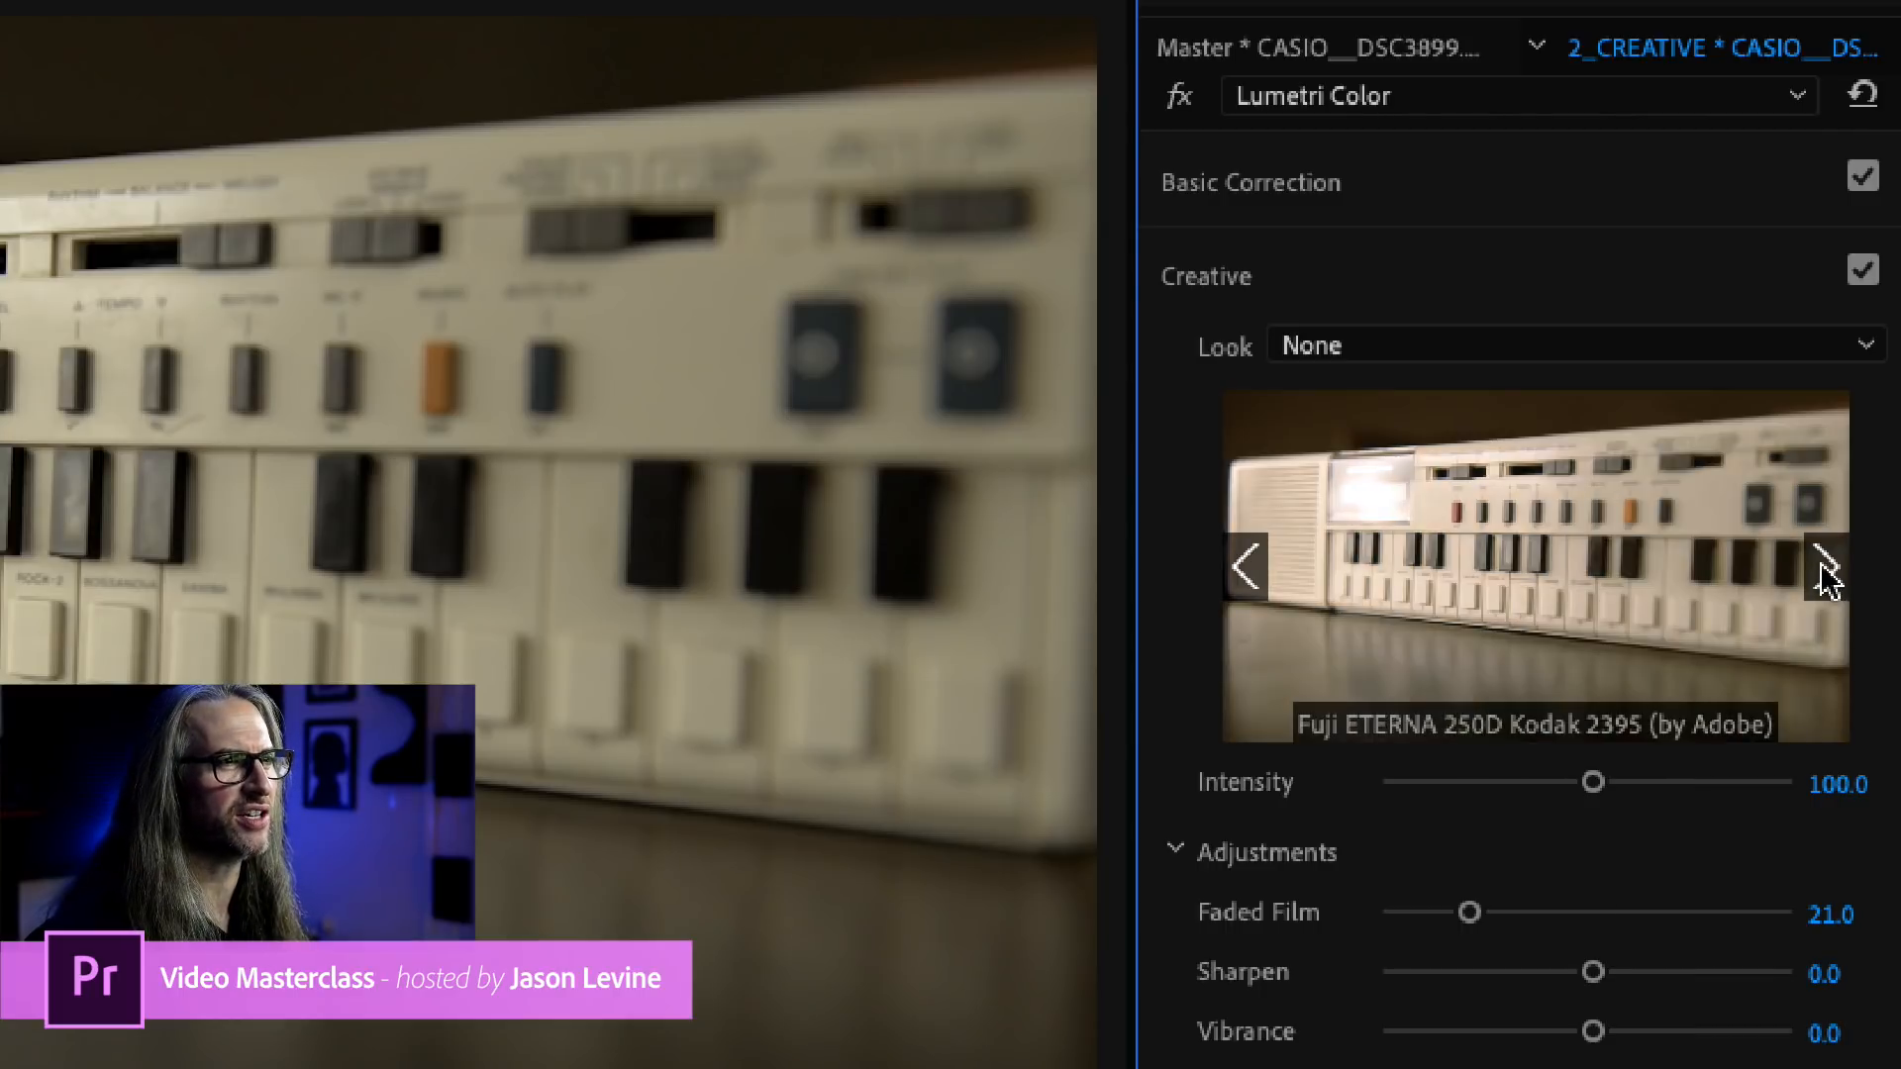
pyautogui.click(1527, 594)
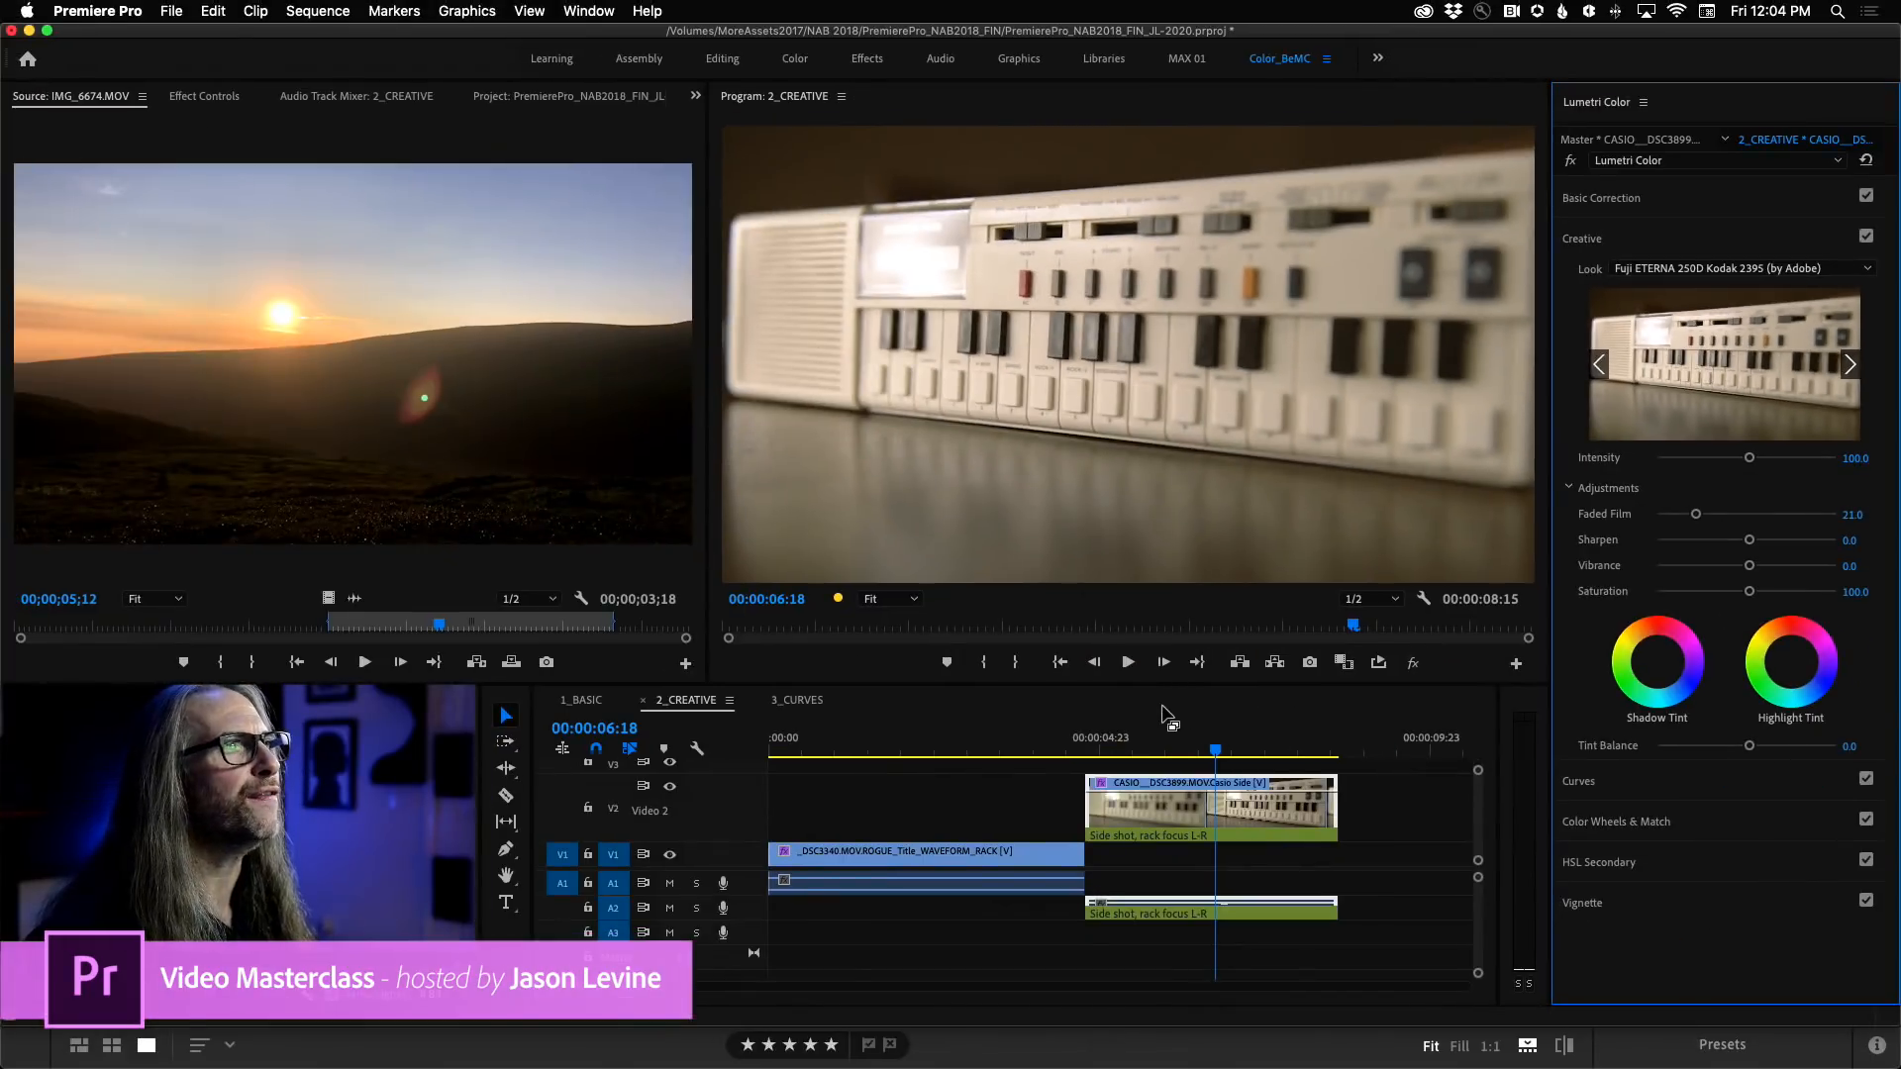
# Scrub back and forth through the CASIO clip to examine the applied look, stopping at 00:00:08:05.
pyautogui.moveTo(1216, 751); pyautogui.dragTo(1246, 746)
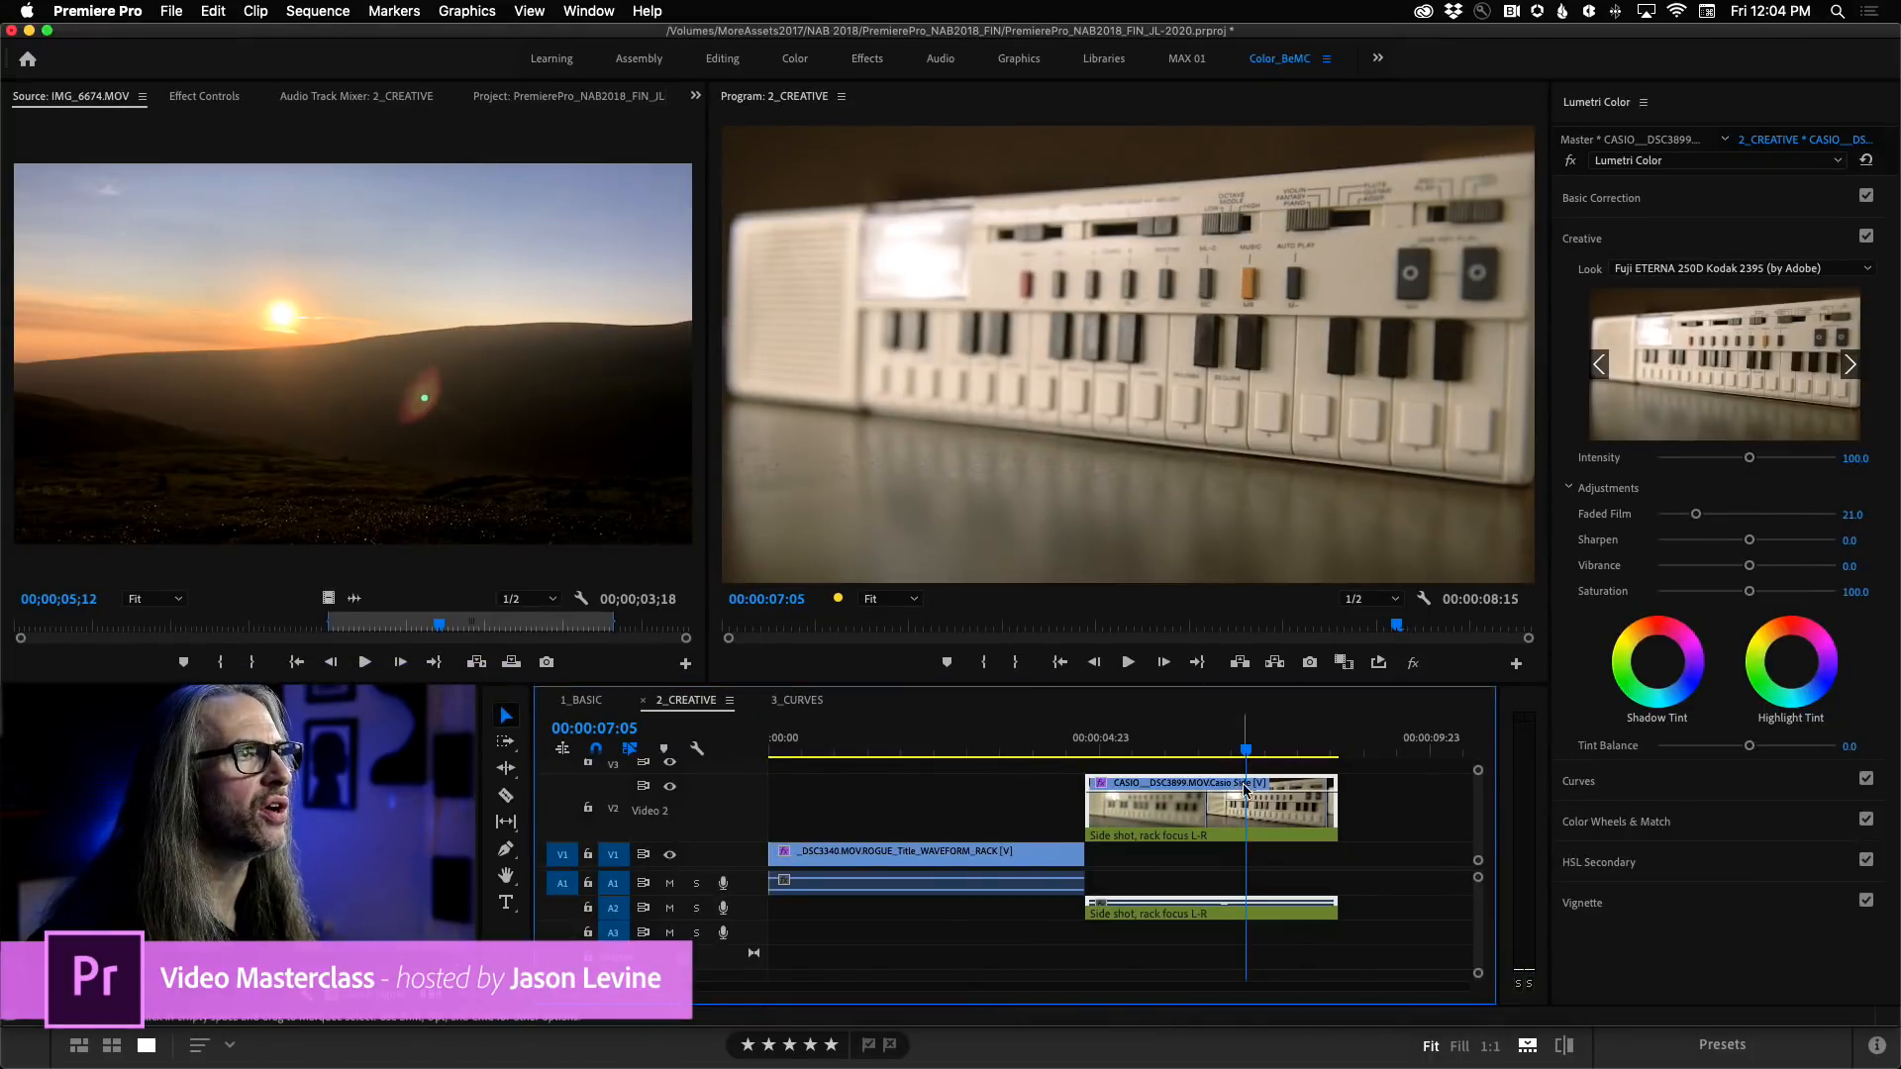
pyautogui.moveTo(1244, 755); pyautogui.dragTo(1183, 757)
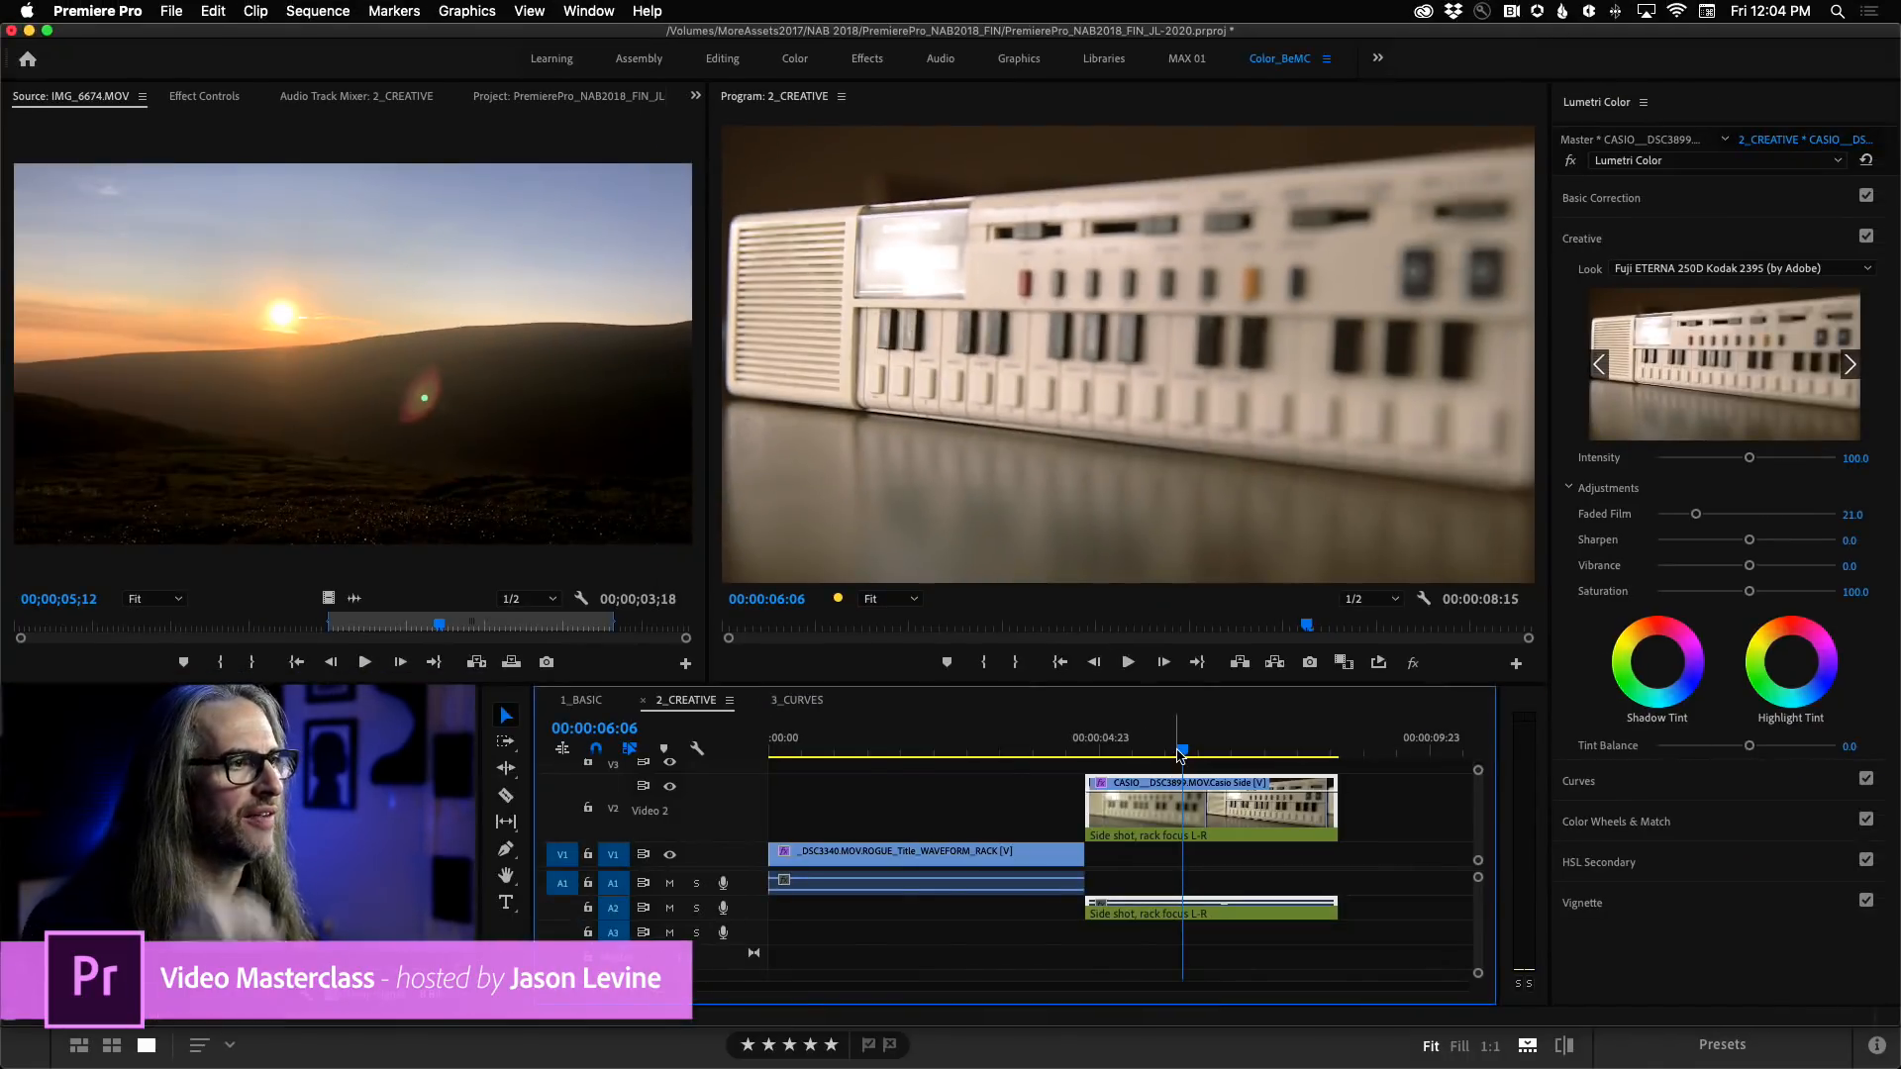
pyautogui.moveTo(1183, 752); pyautogui.dragTo(1312, 757)
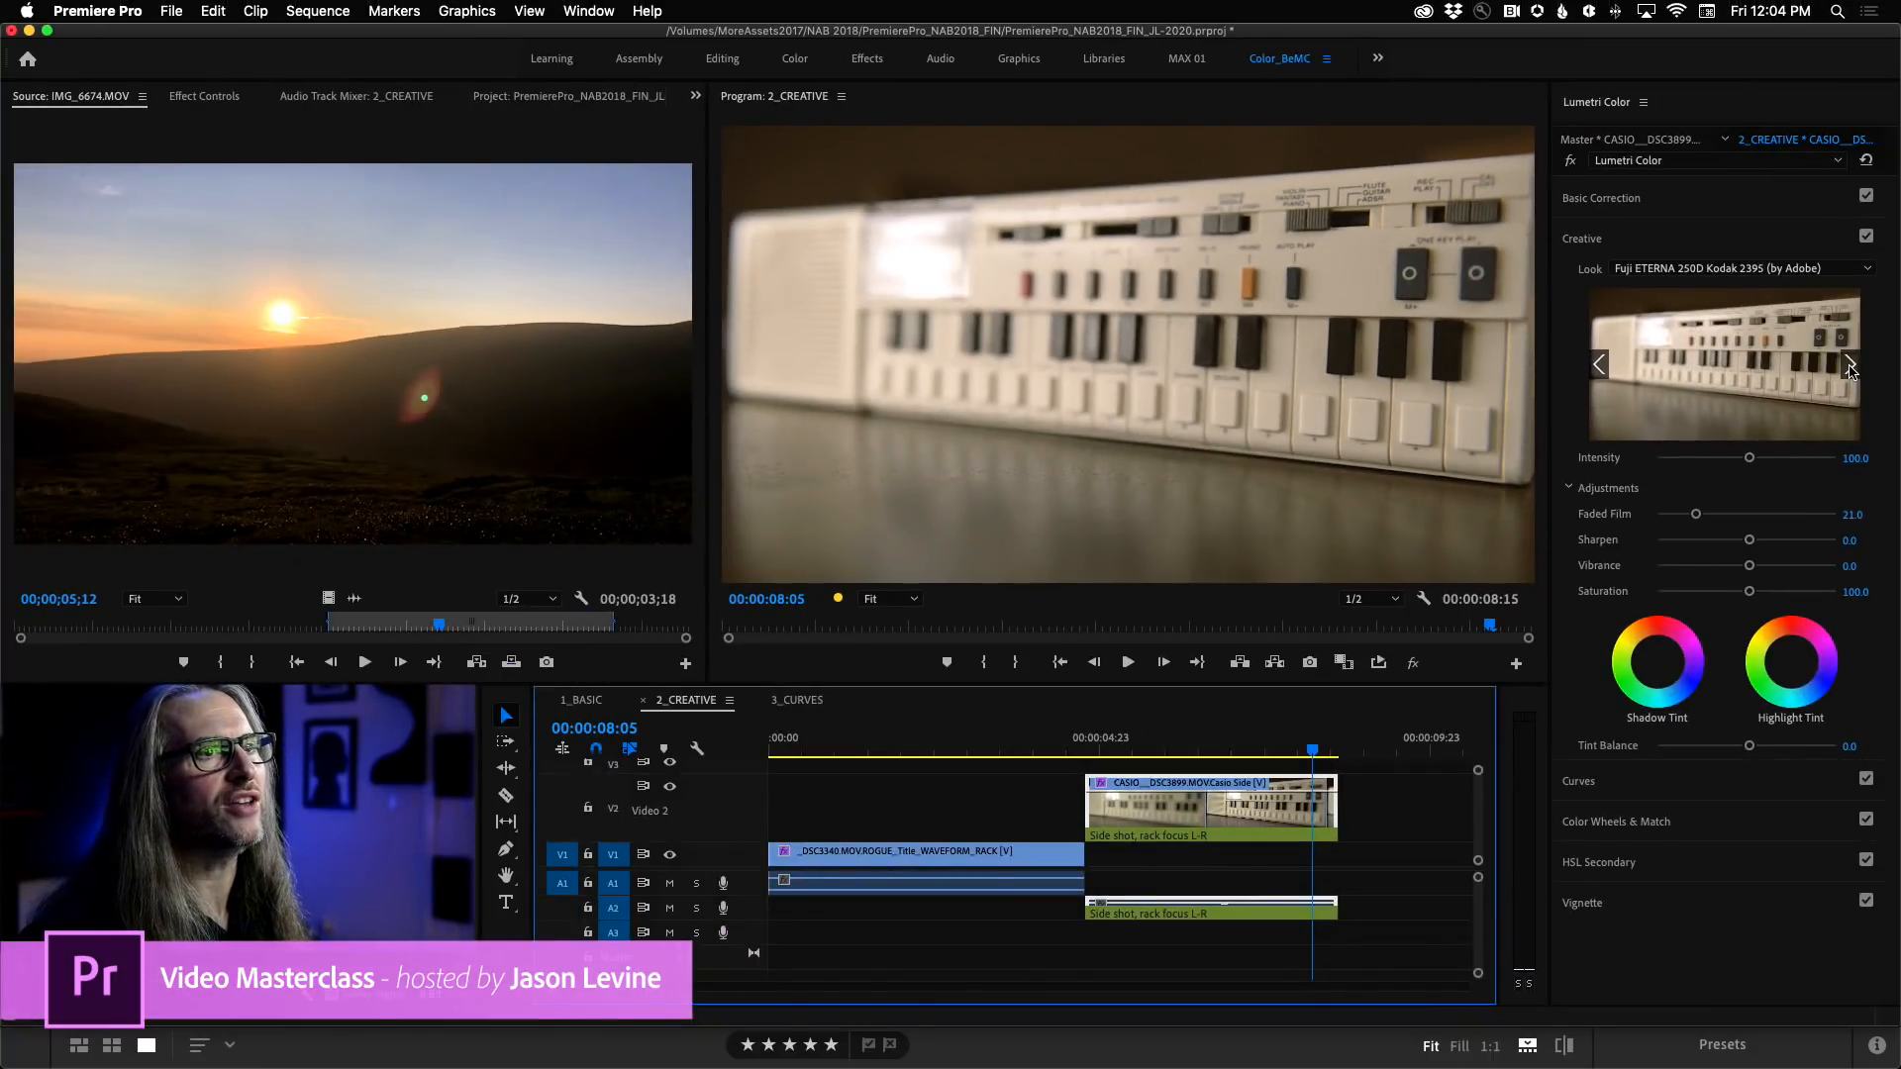
# Try the Fuji F125 Kodak 2393 and Fuji F125 Kodak 2395 looks, comparing the second with the Lumetri effect bypassed and re-enabled.
pyautogui.click(1849, 367)
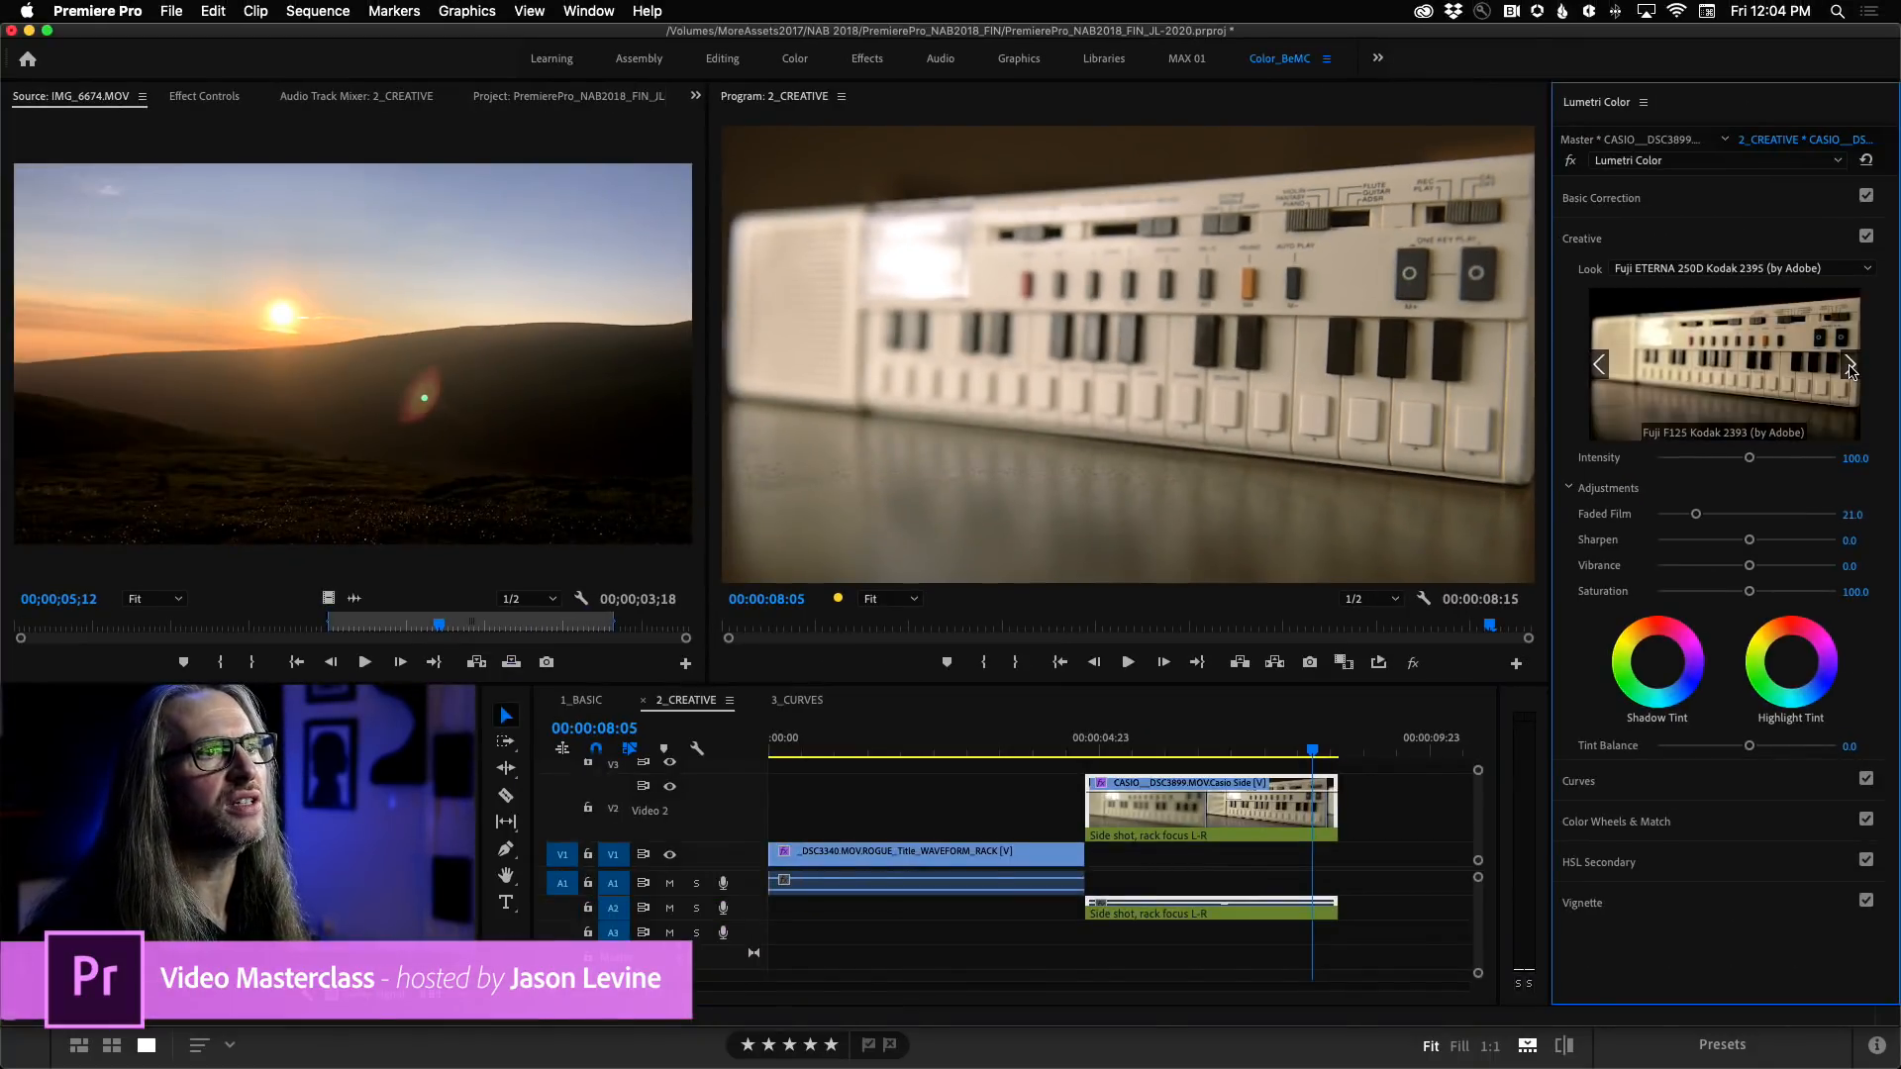
pyautogui.click(1789, 369)
pyautogui.click(1849, 366)
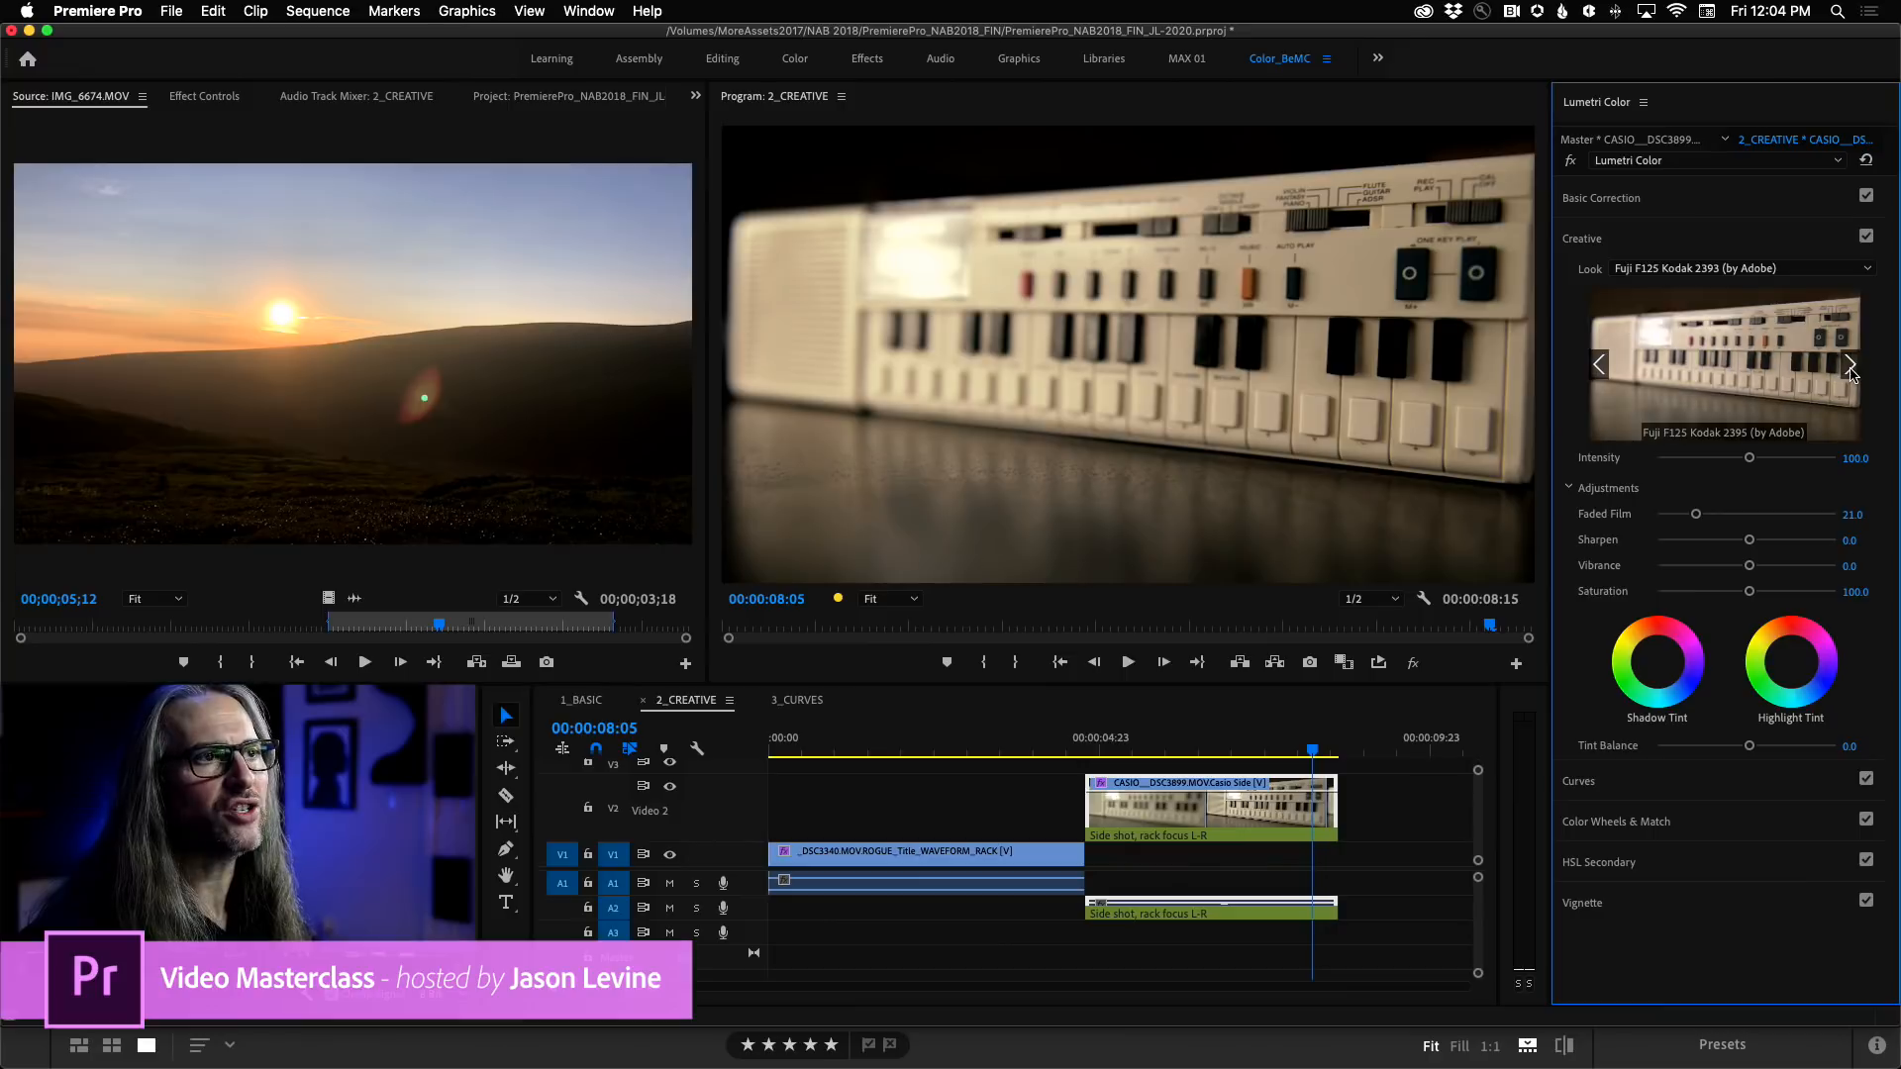
pyautogui.click(1763, 381)
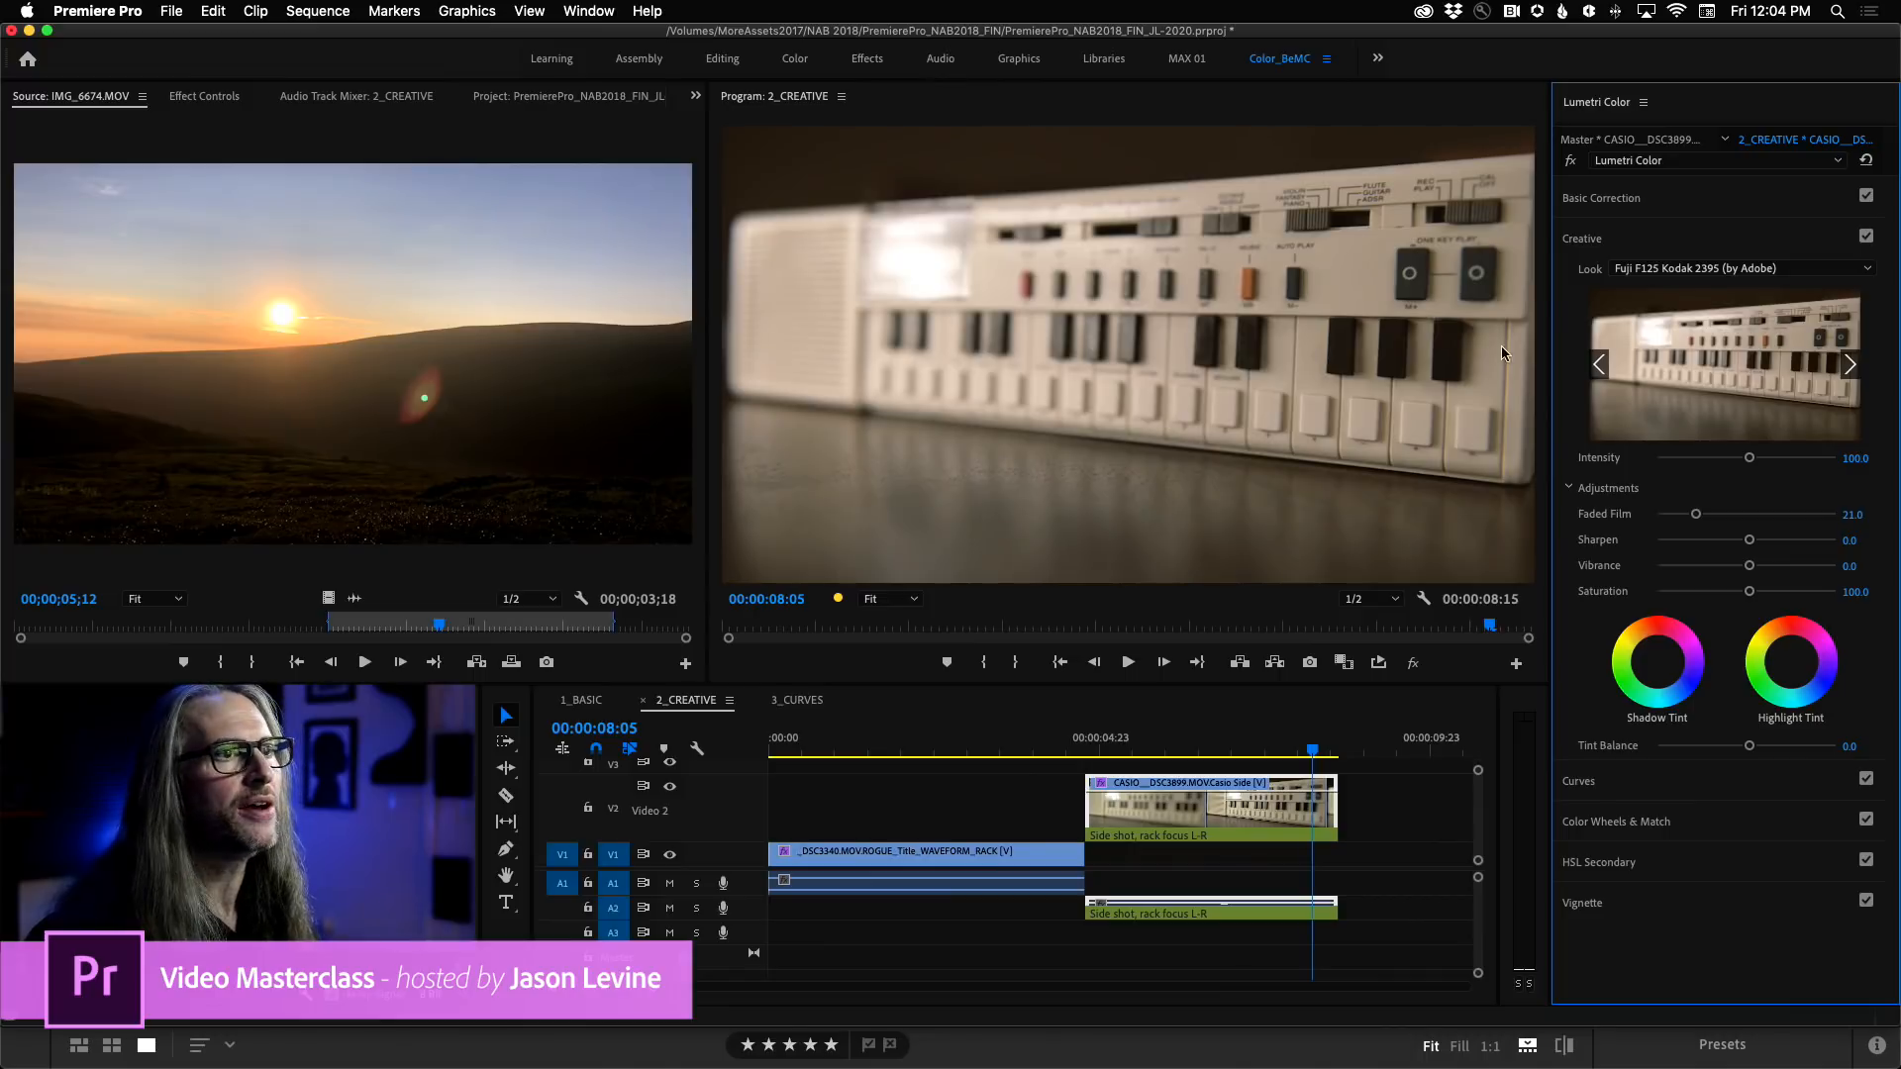
pyautogui.click(1569, 162)
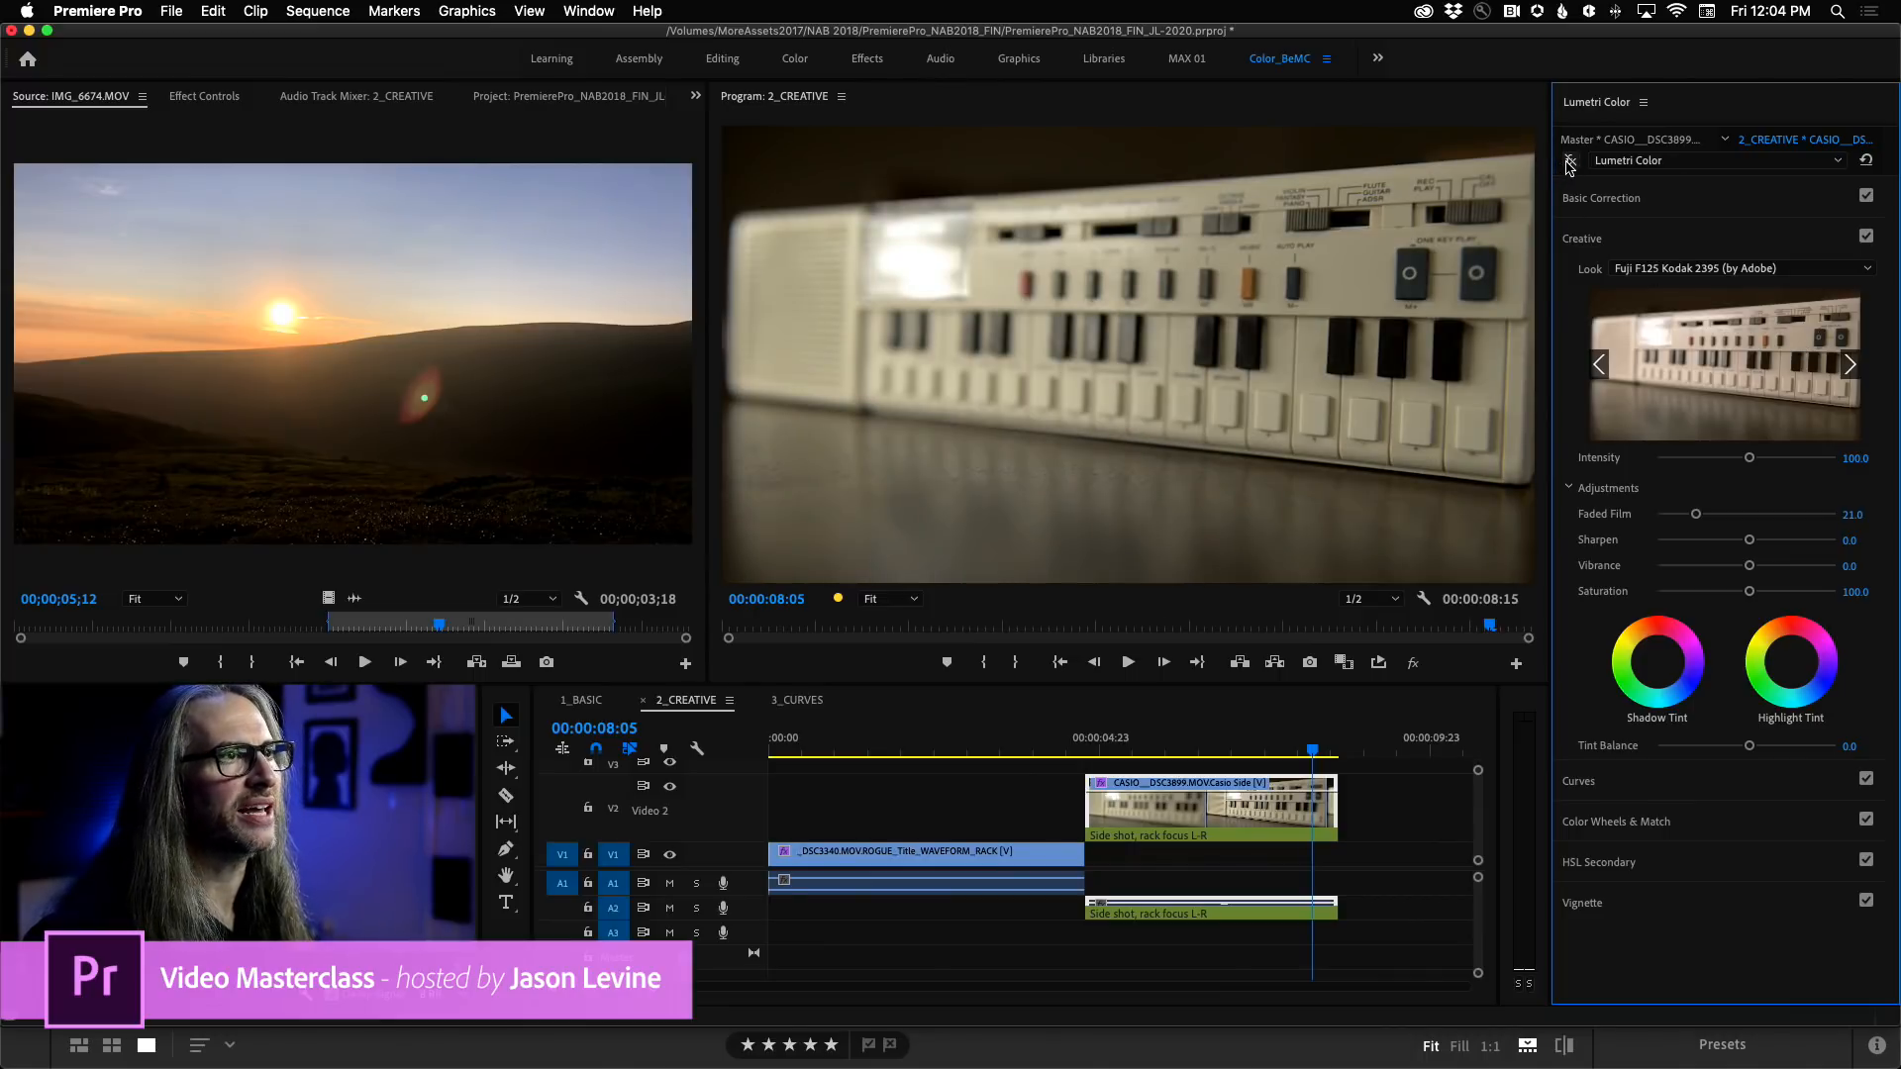
pyautogui.click(1570, 162)
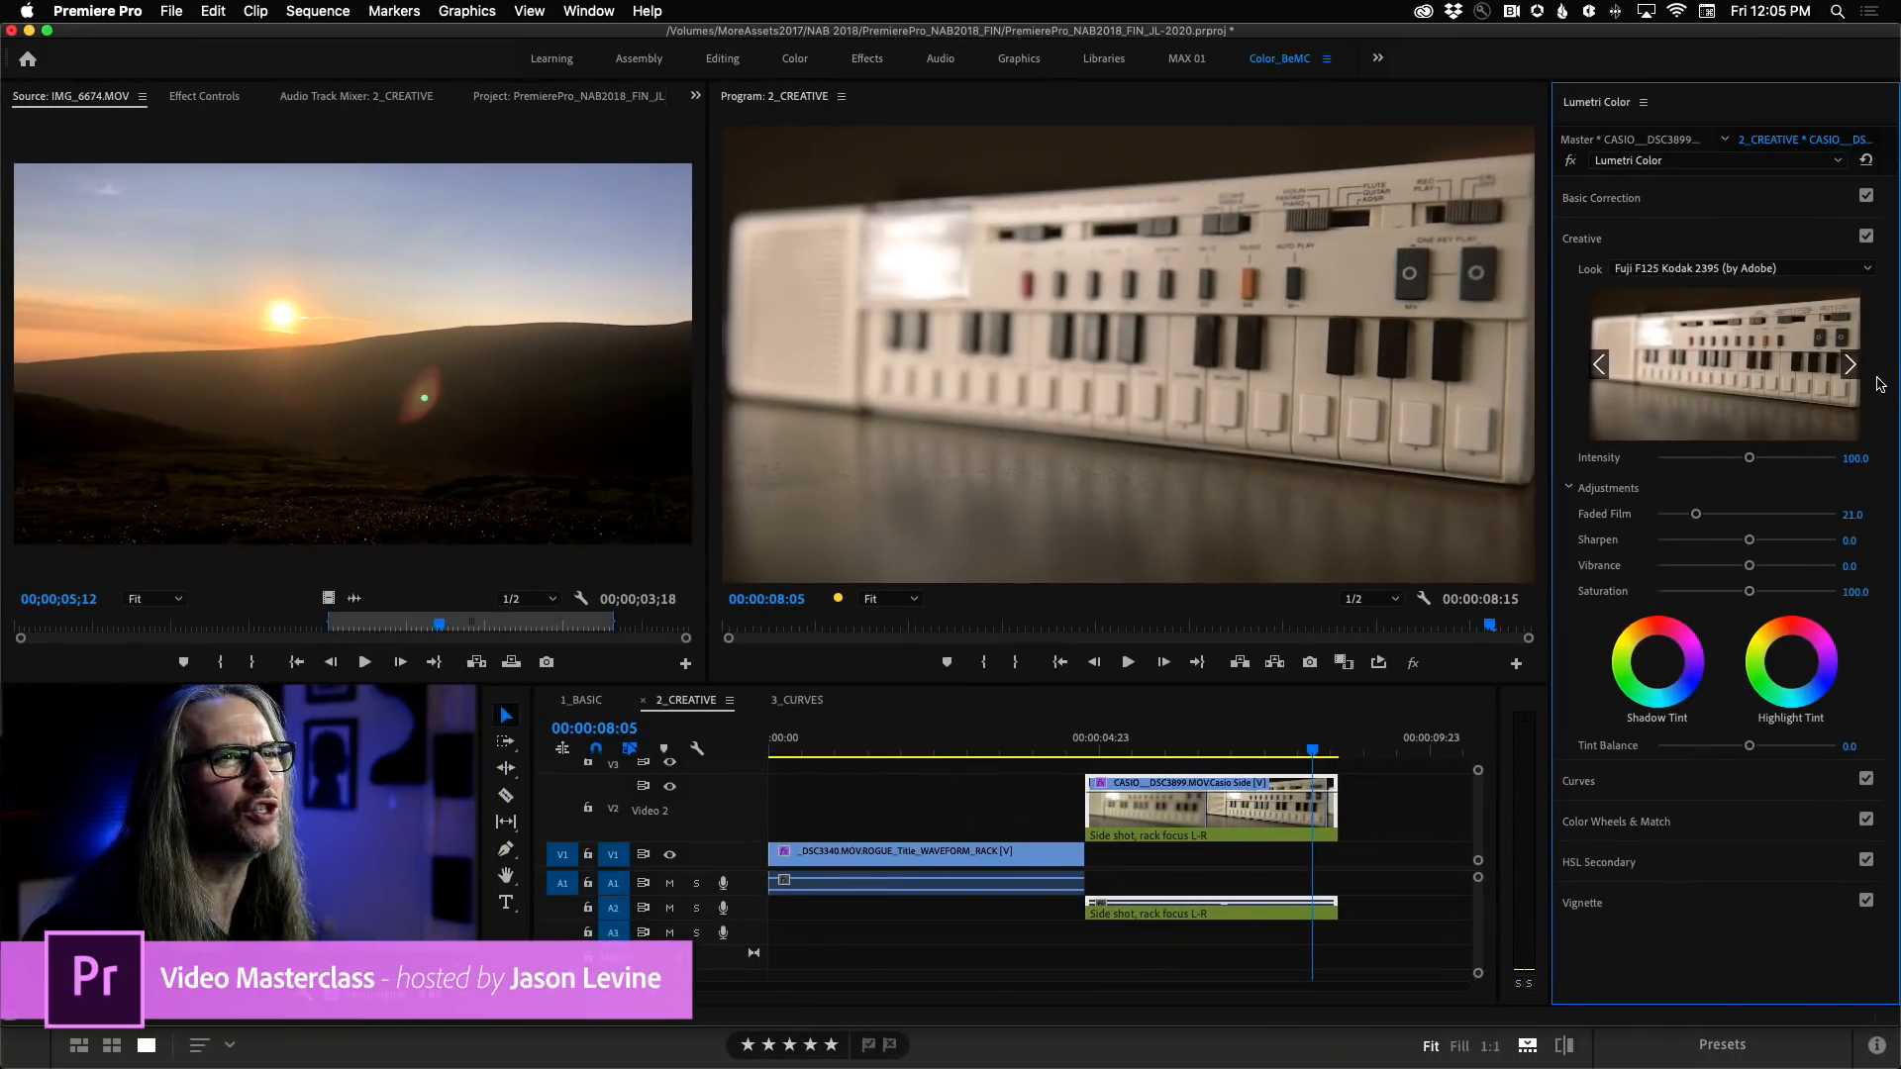
# Try the Fuji REALA 500D Kodak 2393 look on the CASIO clip, and replace it with Kodak 5218 Kodak 2383 (by Adobe).
pyautogui.click(1850, 365)
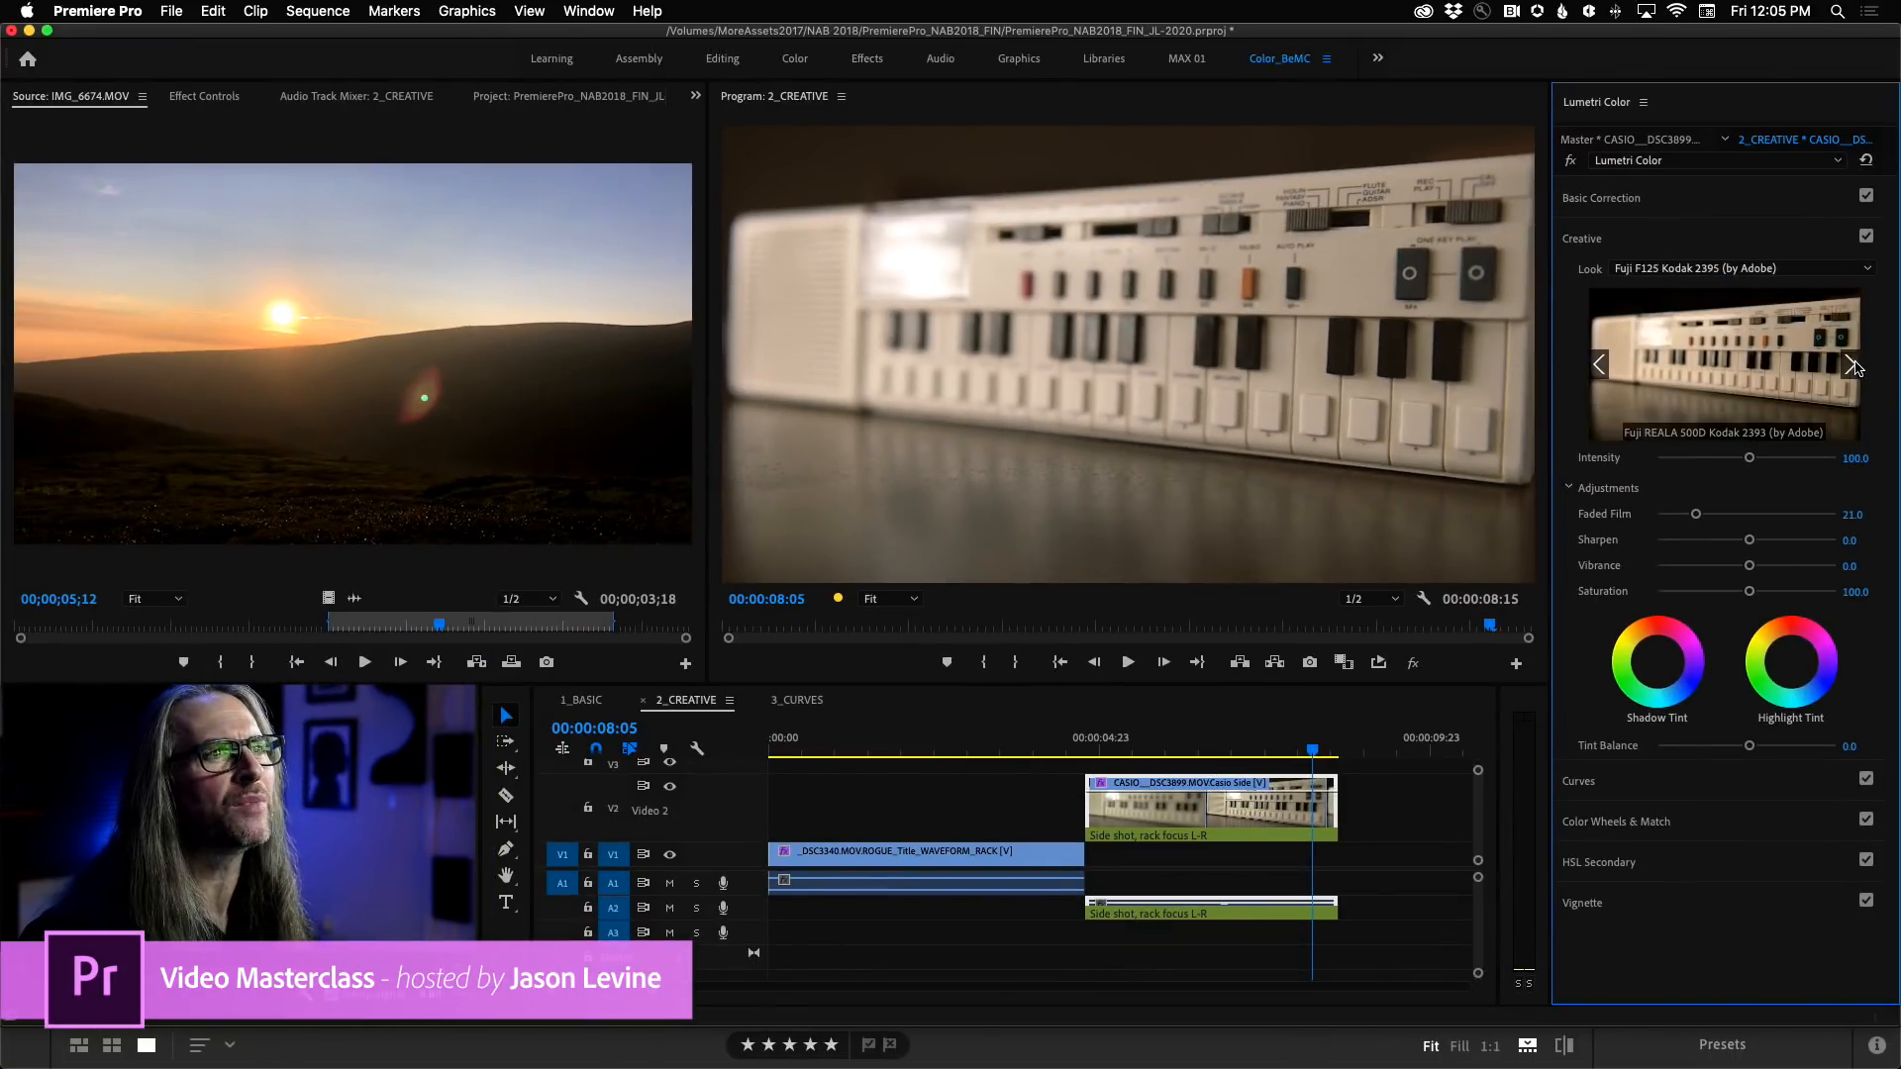
pyautogui.click(1813, 380)
pyautogui.click(1849, 371)
pyautogui.click(1772, 361)
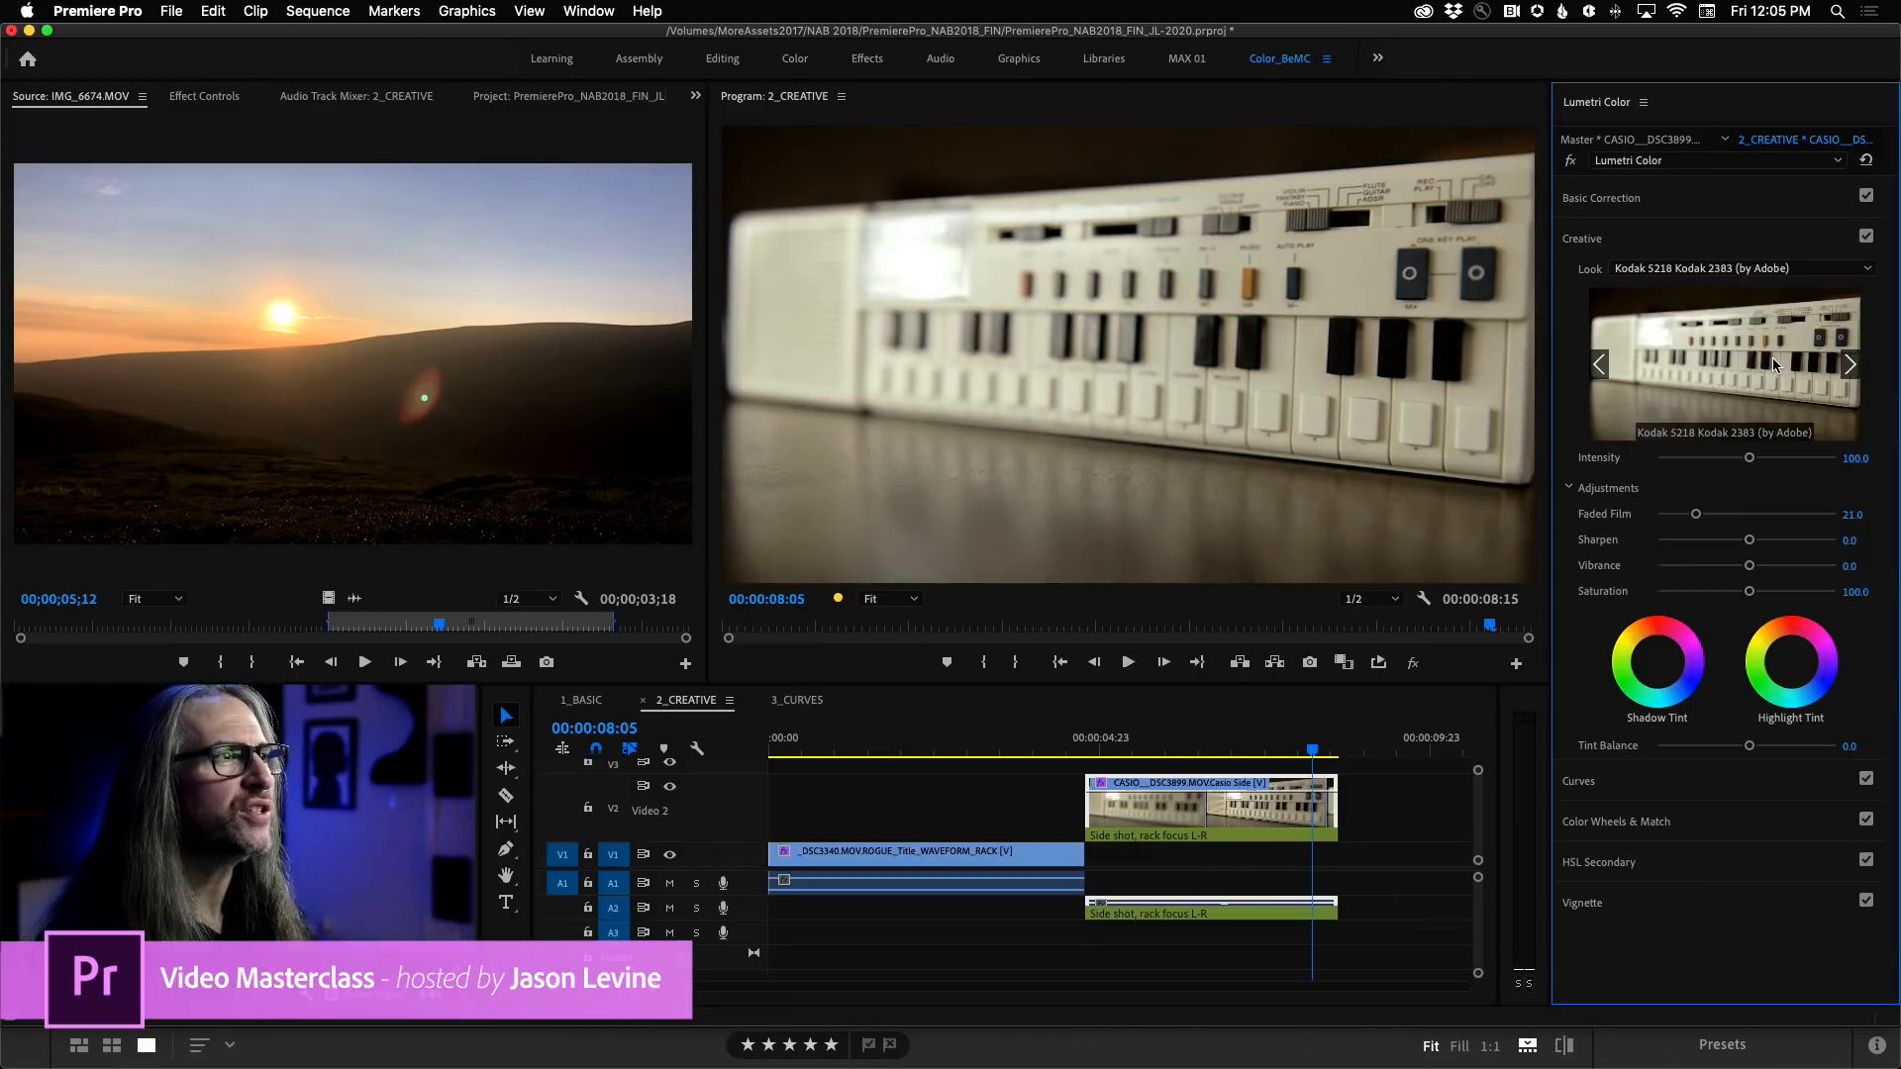
# Step through the monochrome Fuji and Kodak looks and apply Monochrome Kodak 5218 Kodak 2395 (by Adobe) to the CASIO clip.
pyautogui.click(1847, 373)
pyautogui.click(1841, 376)
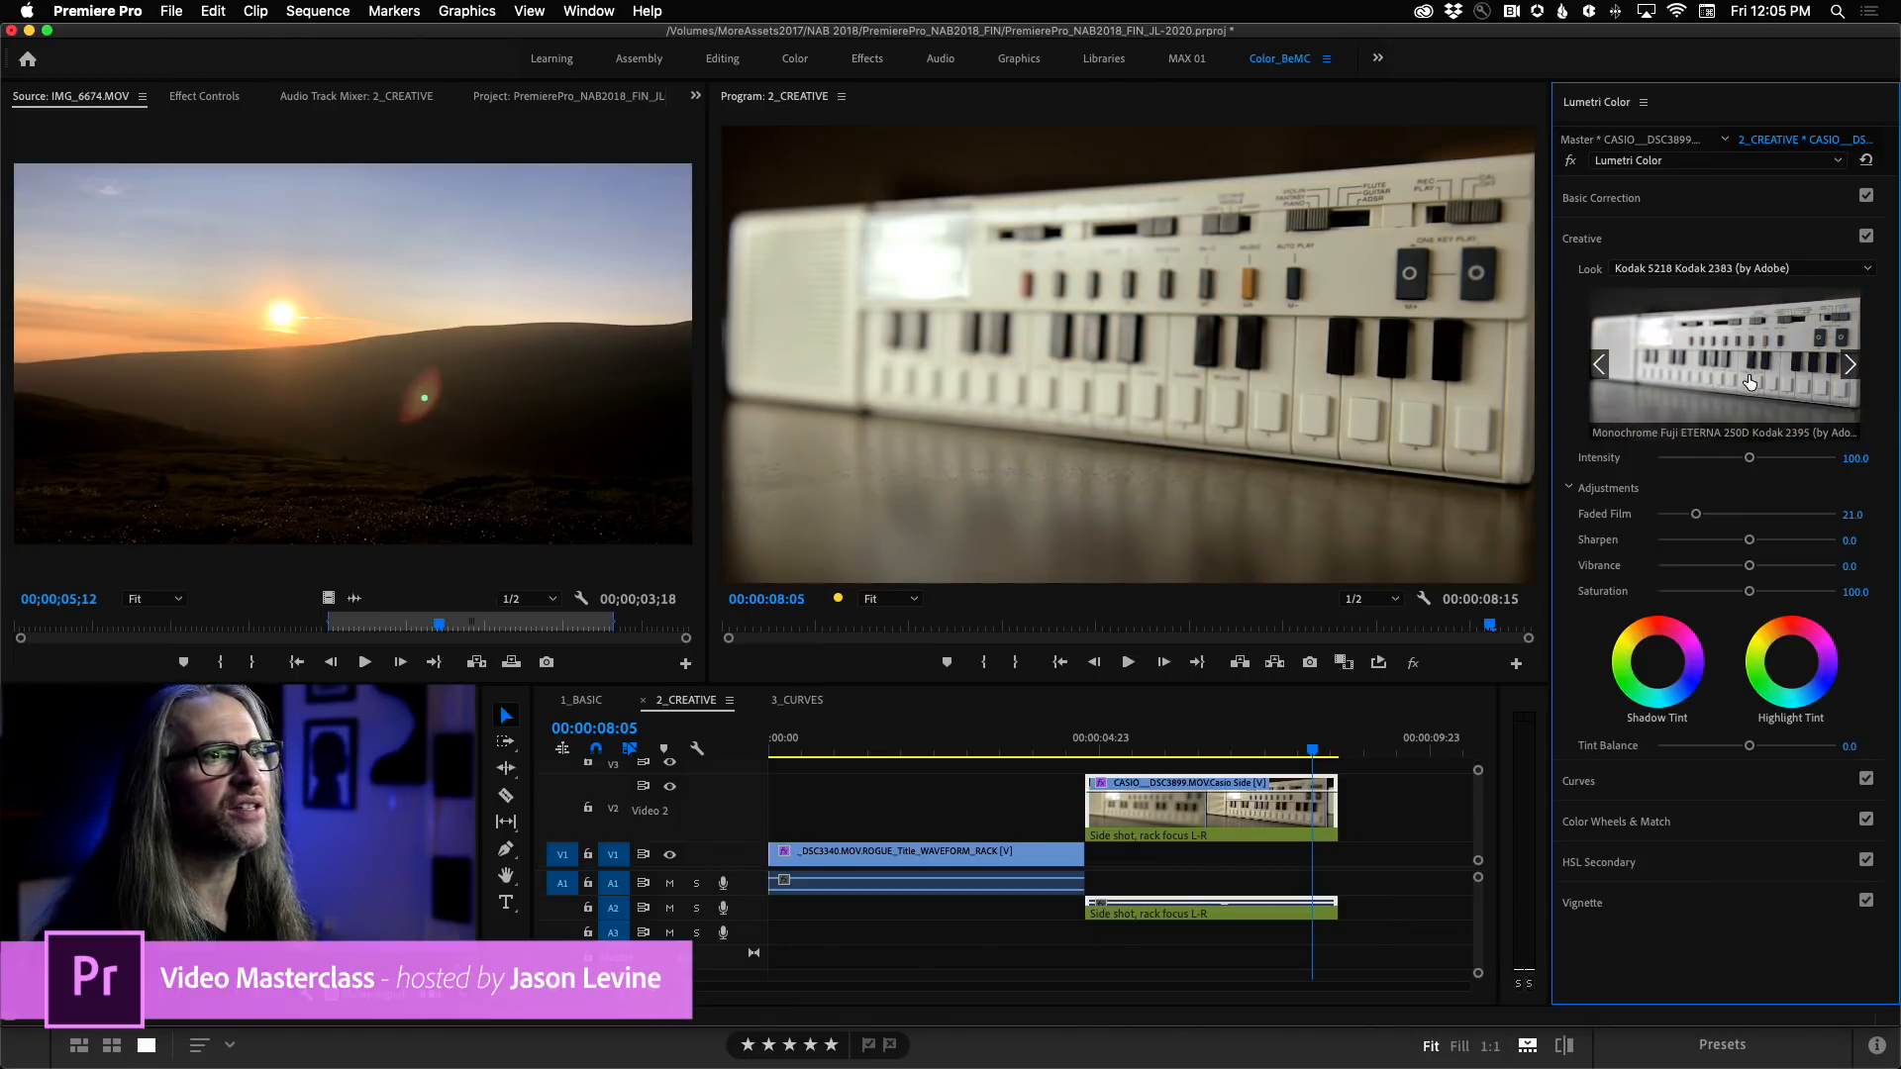
pyautogui.click(1850, 374)
pyautogui.click(1848, 368)
pyautogui.click(1850, 369)
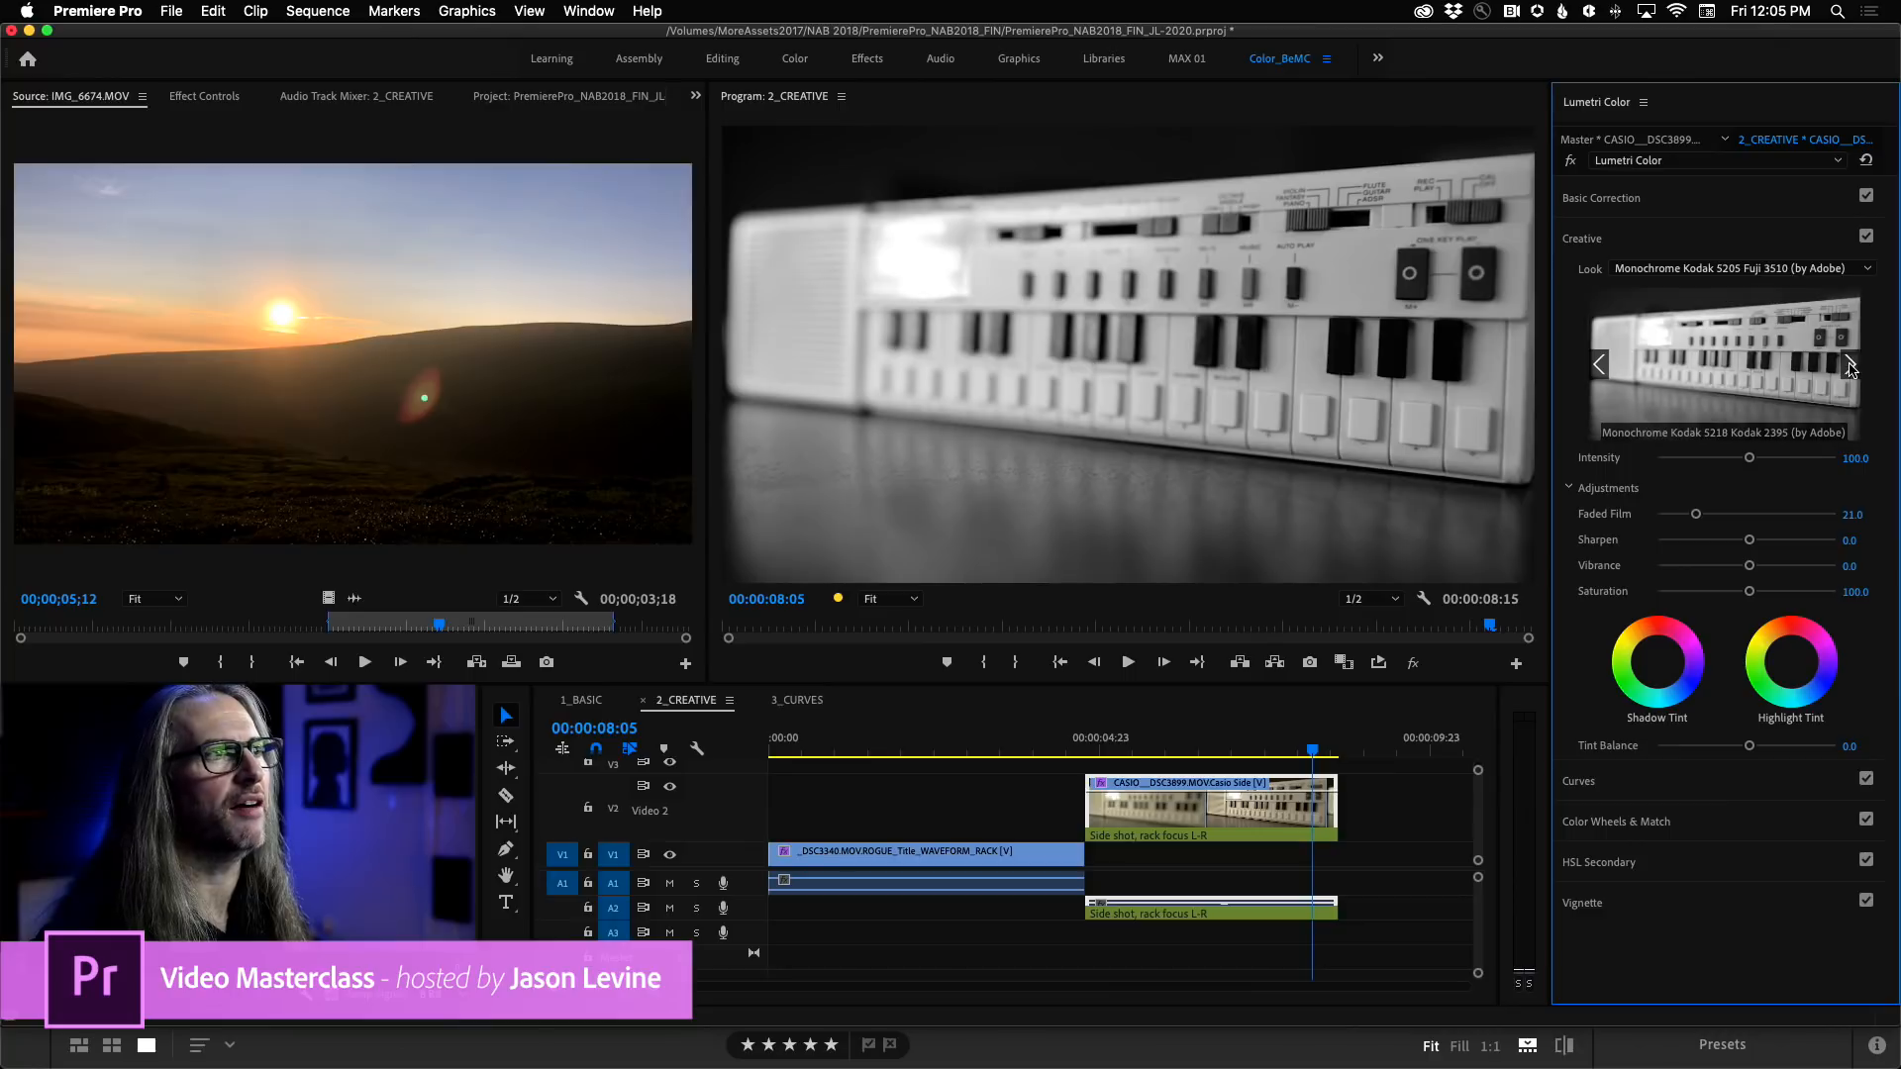
pyautogui.click(1772, 365)
# Browse the SL looks past the monochrome Kodak ones and try SL BLUE STEEL on the CASIO clip.
pyautogui.click(1850, 373)
pyautogui.click(1849, 371)
pyautogui.click(1850, 371)
pyautogui.click(1850, 371)
pyautogui.click(1849, 371)
pyautogui.click(1850, 371)
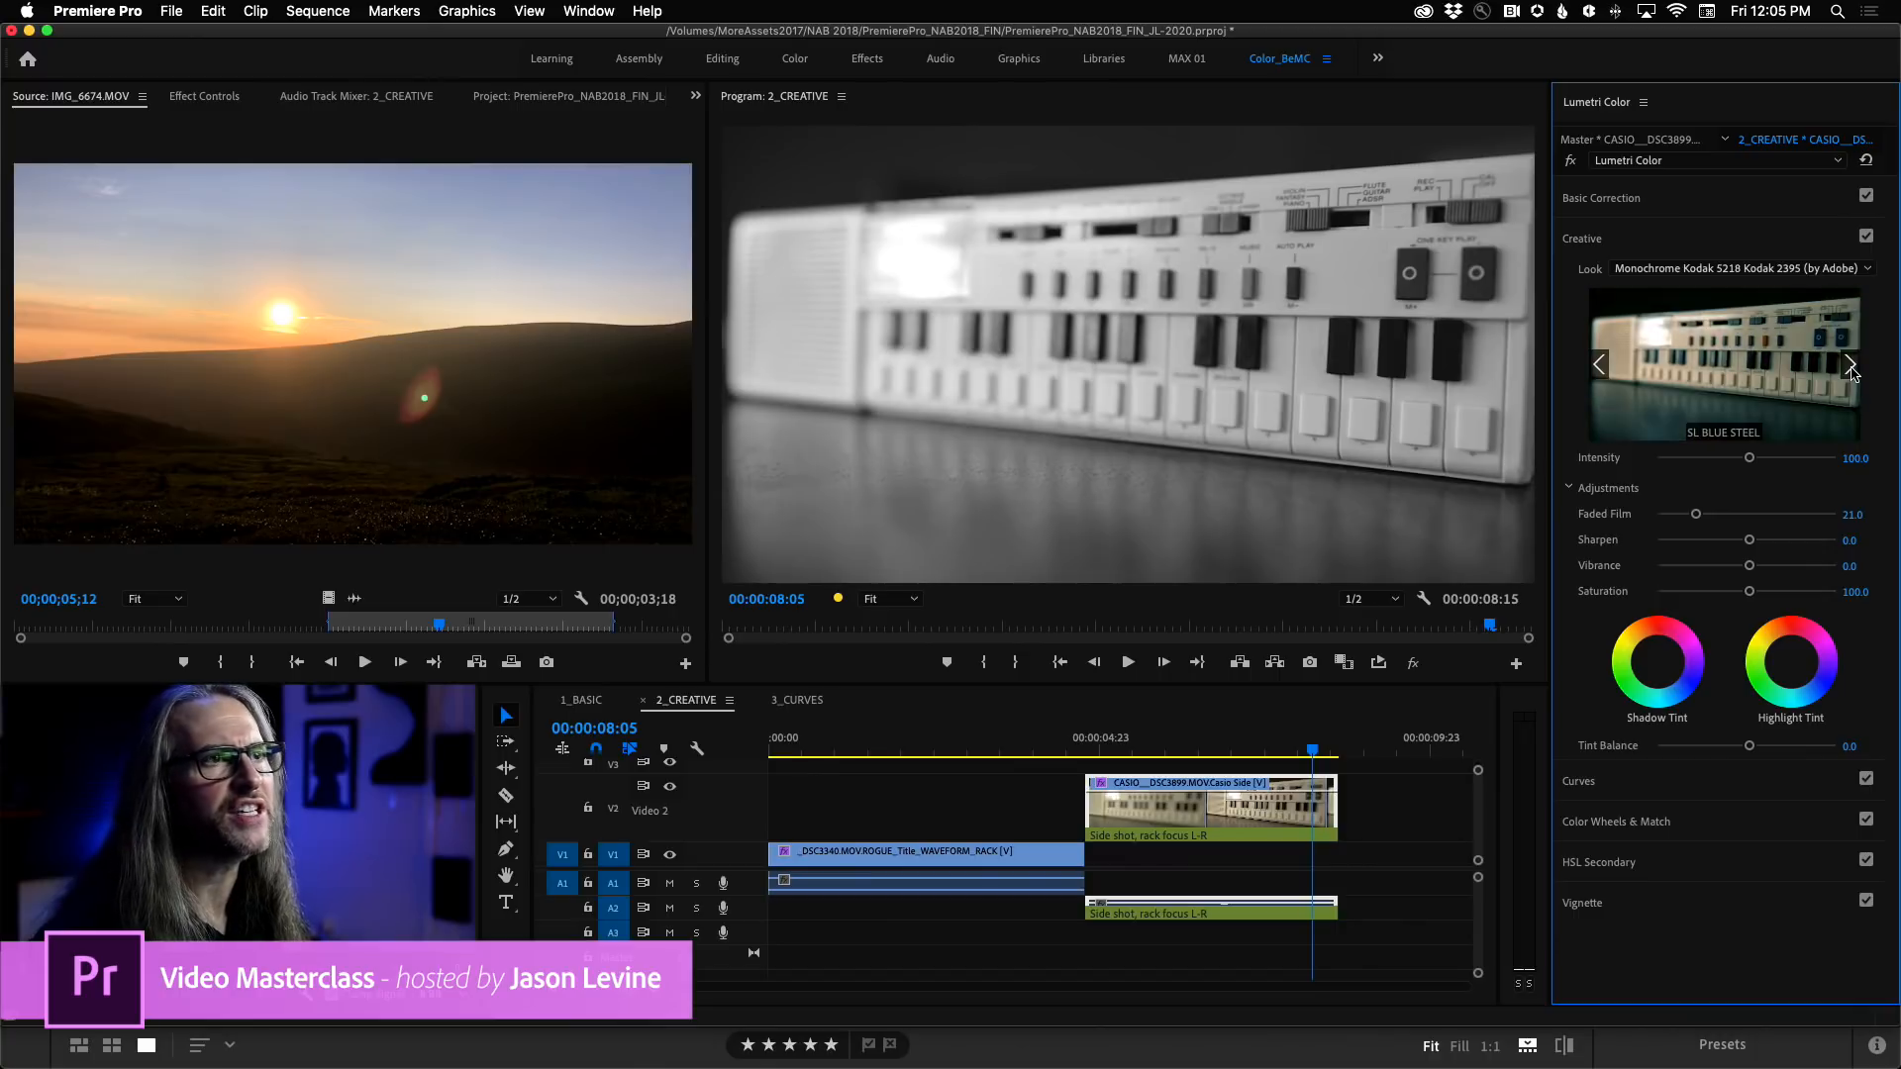
pyautogui.click(1720, 374)
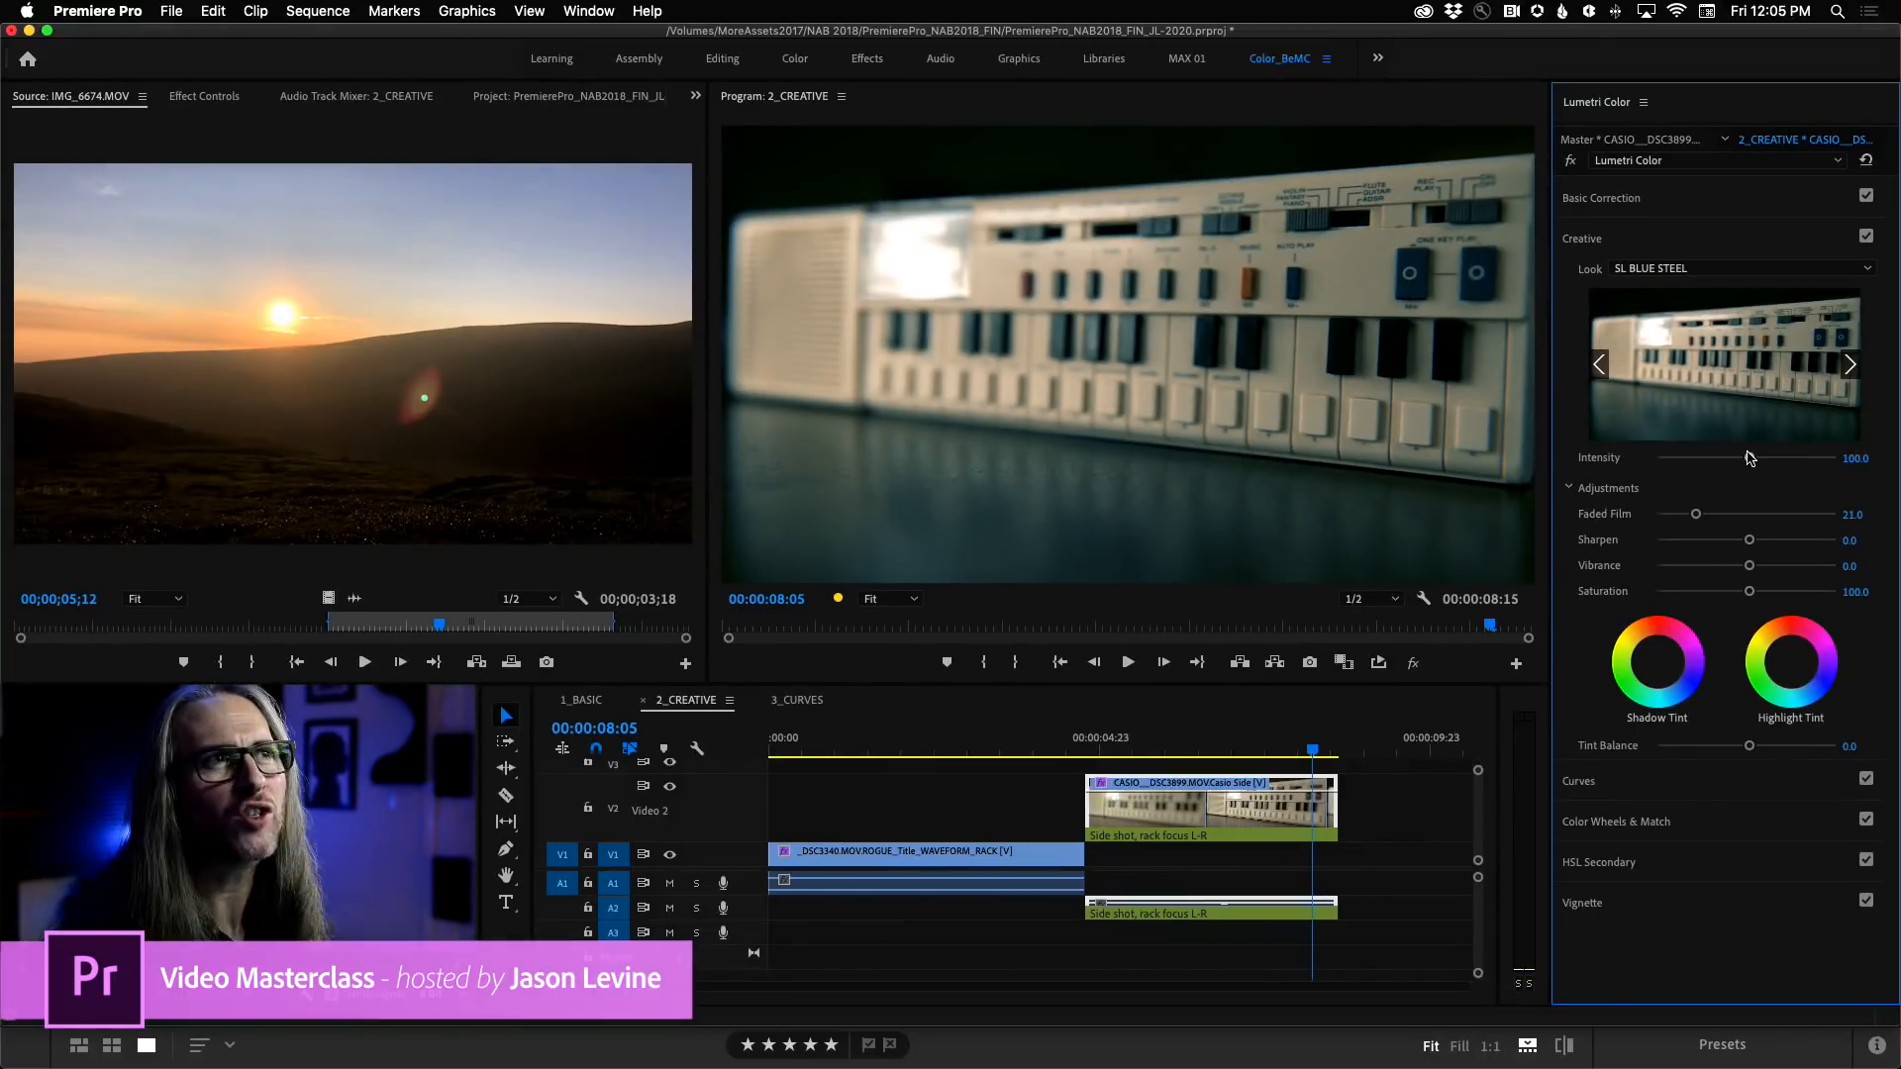
# Try raising the SL BLUE STEEL look's Intensity to about 195.6, and set it back to 100.
pyautogui.moveTo(1750, 461); pyautogui.dragTo(1833, 464)
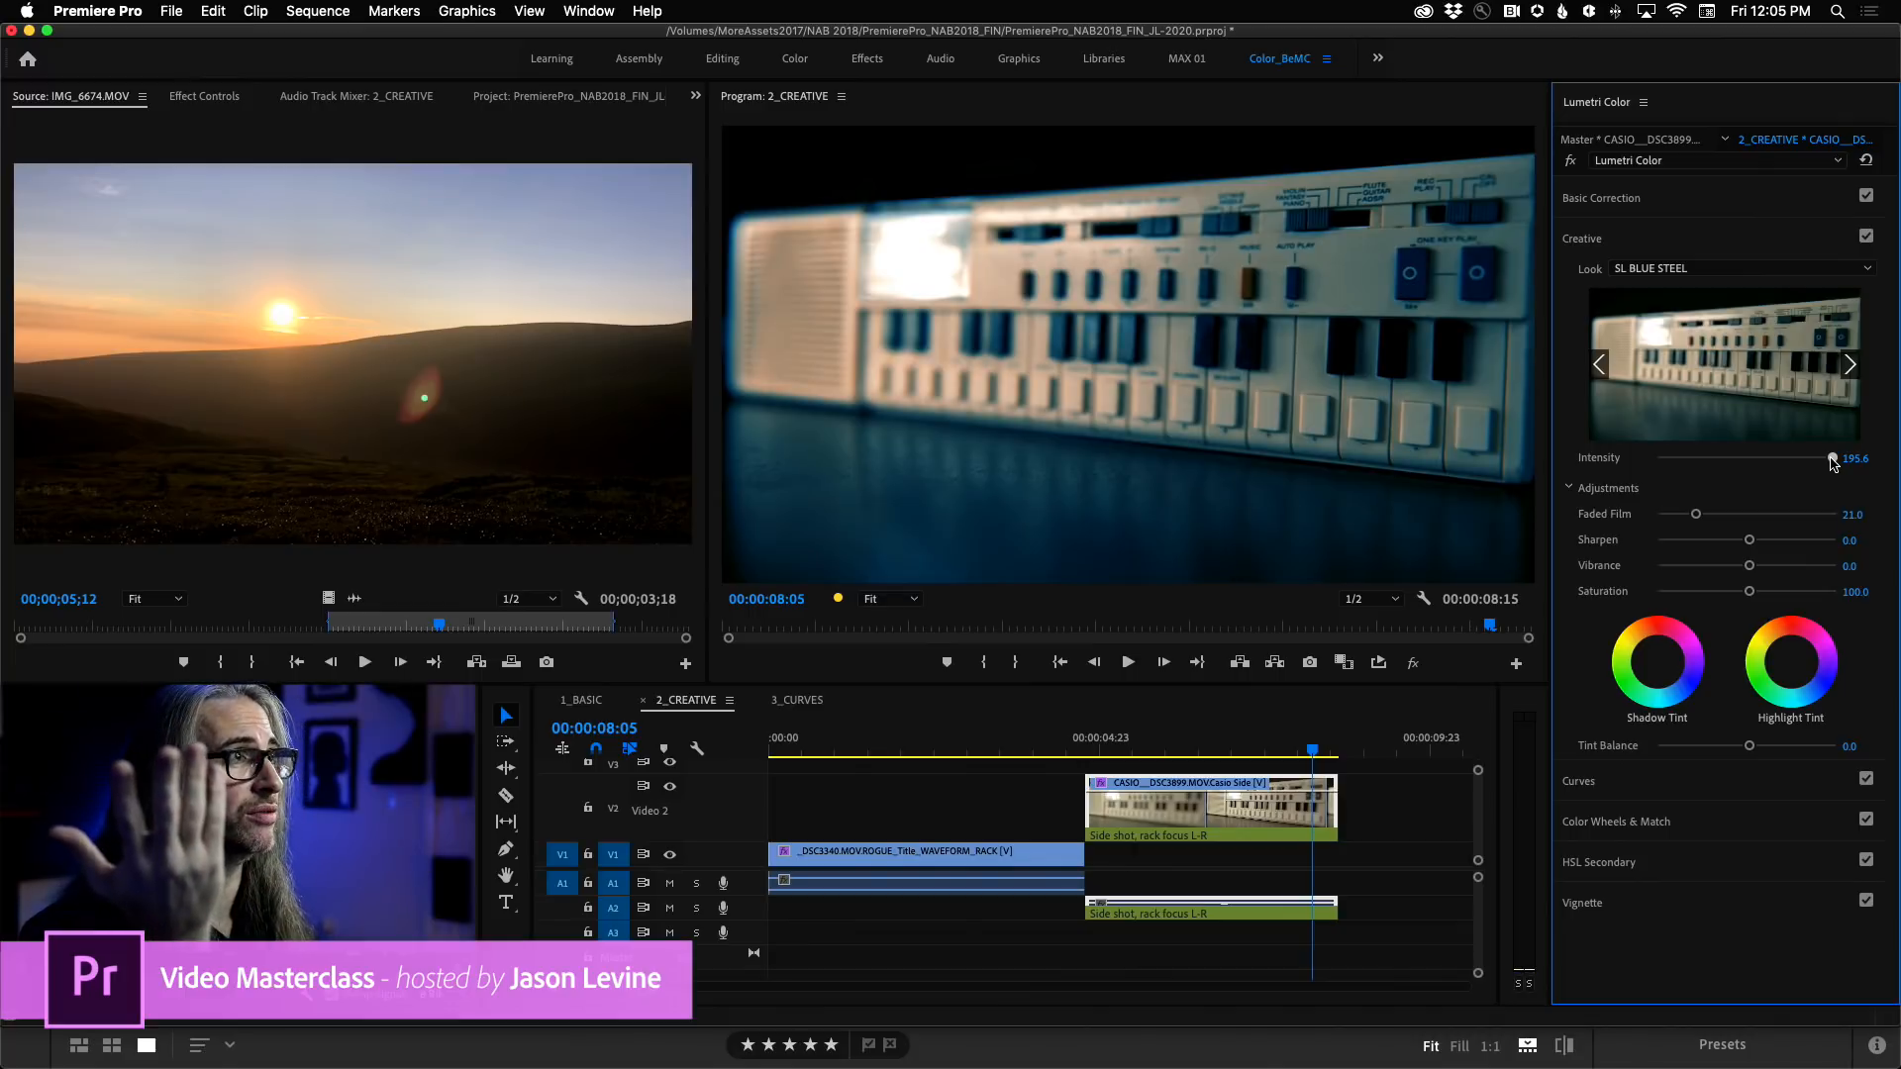
pyautogui.moveTo(1834, 463); pyautogui.dragTo(1750, 462)
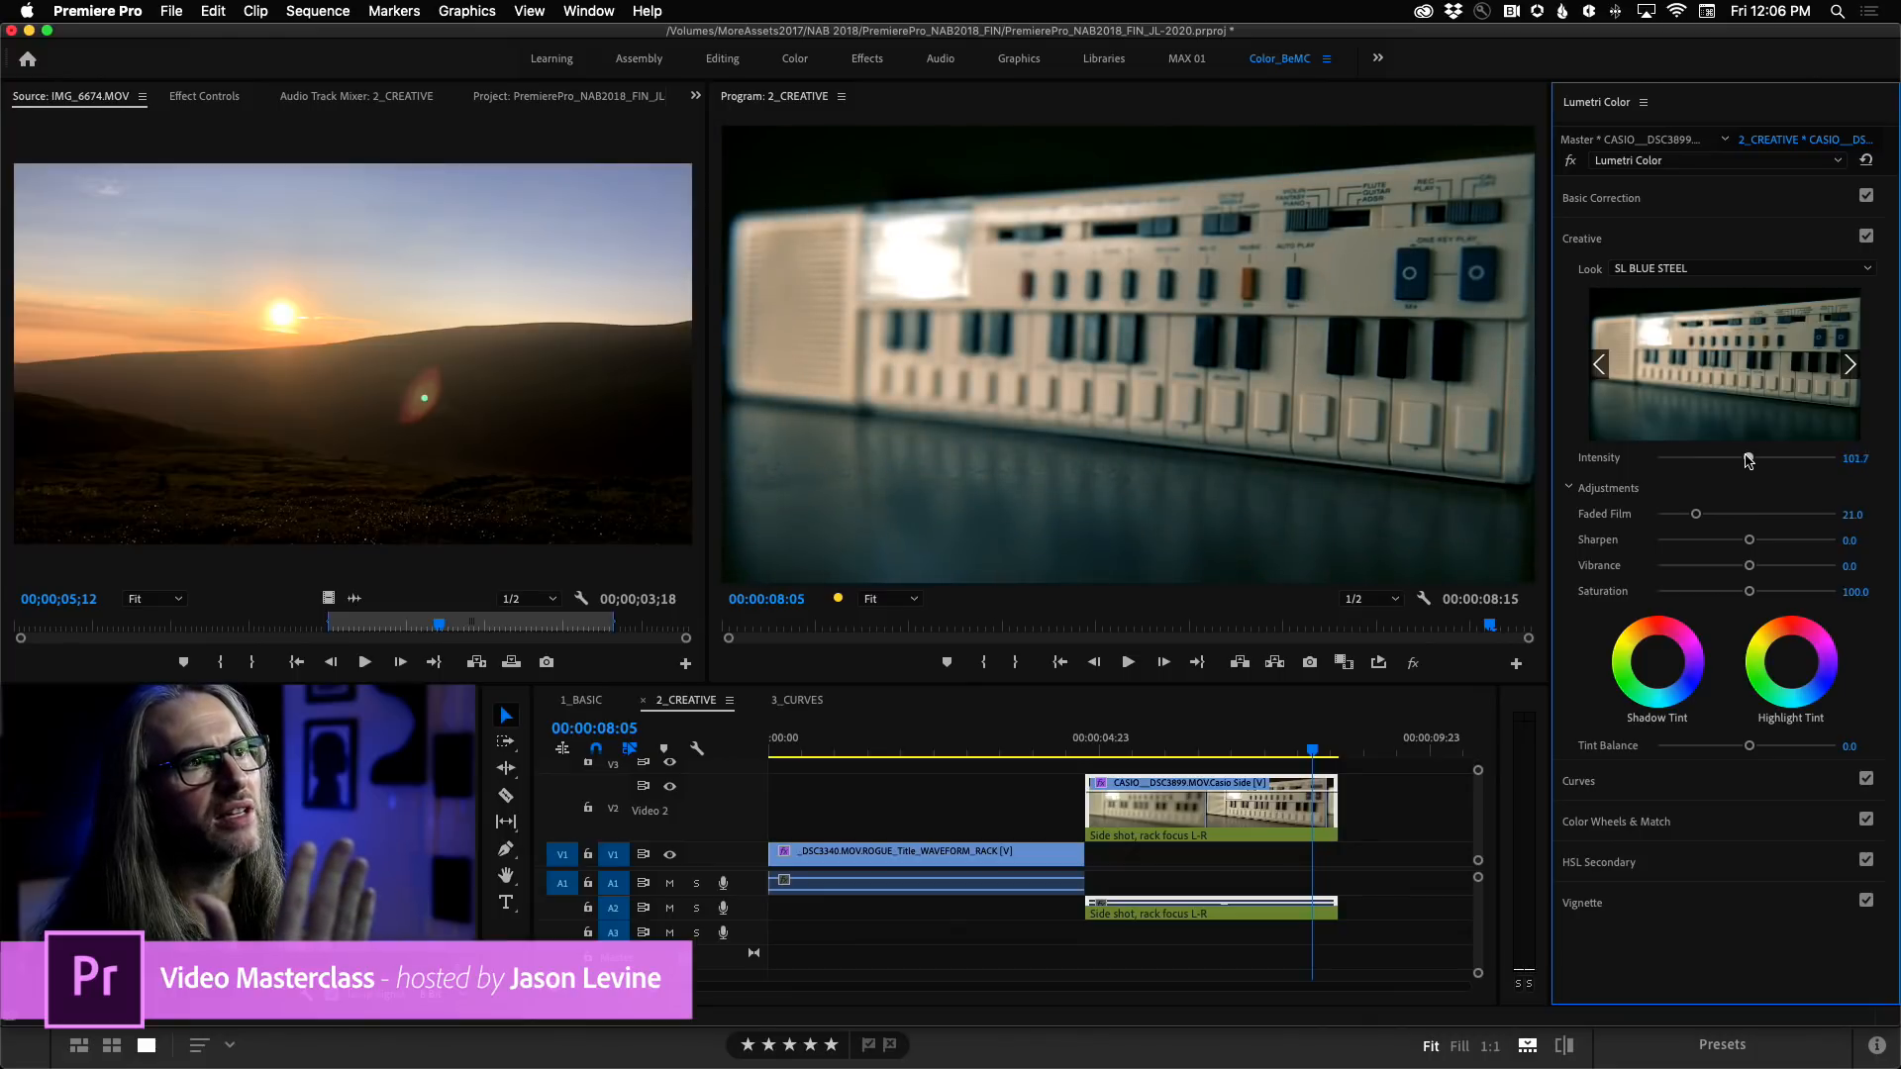
pyautogui.click(1857, 459)
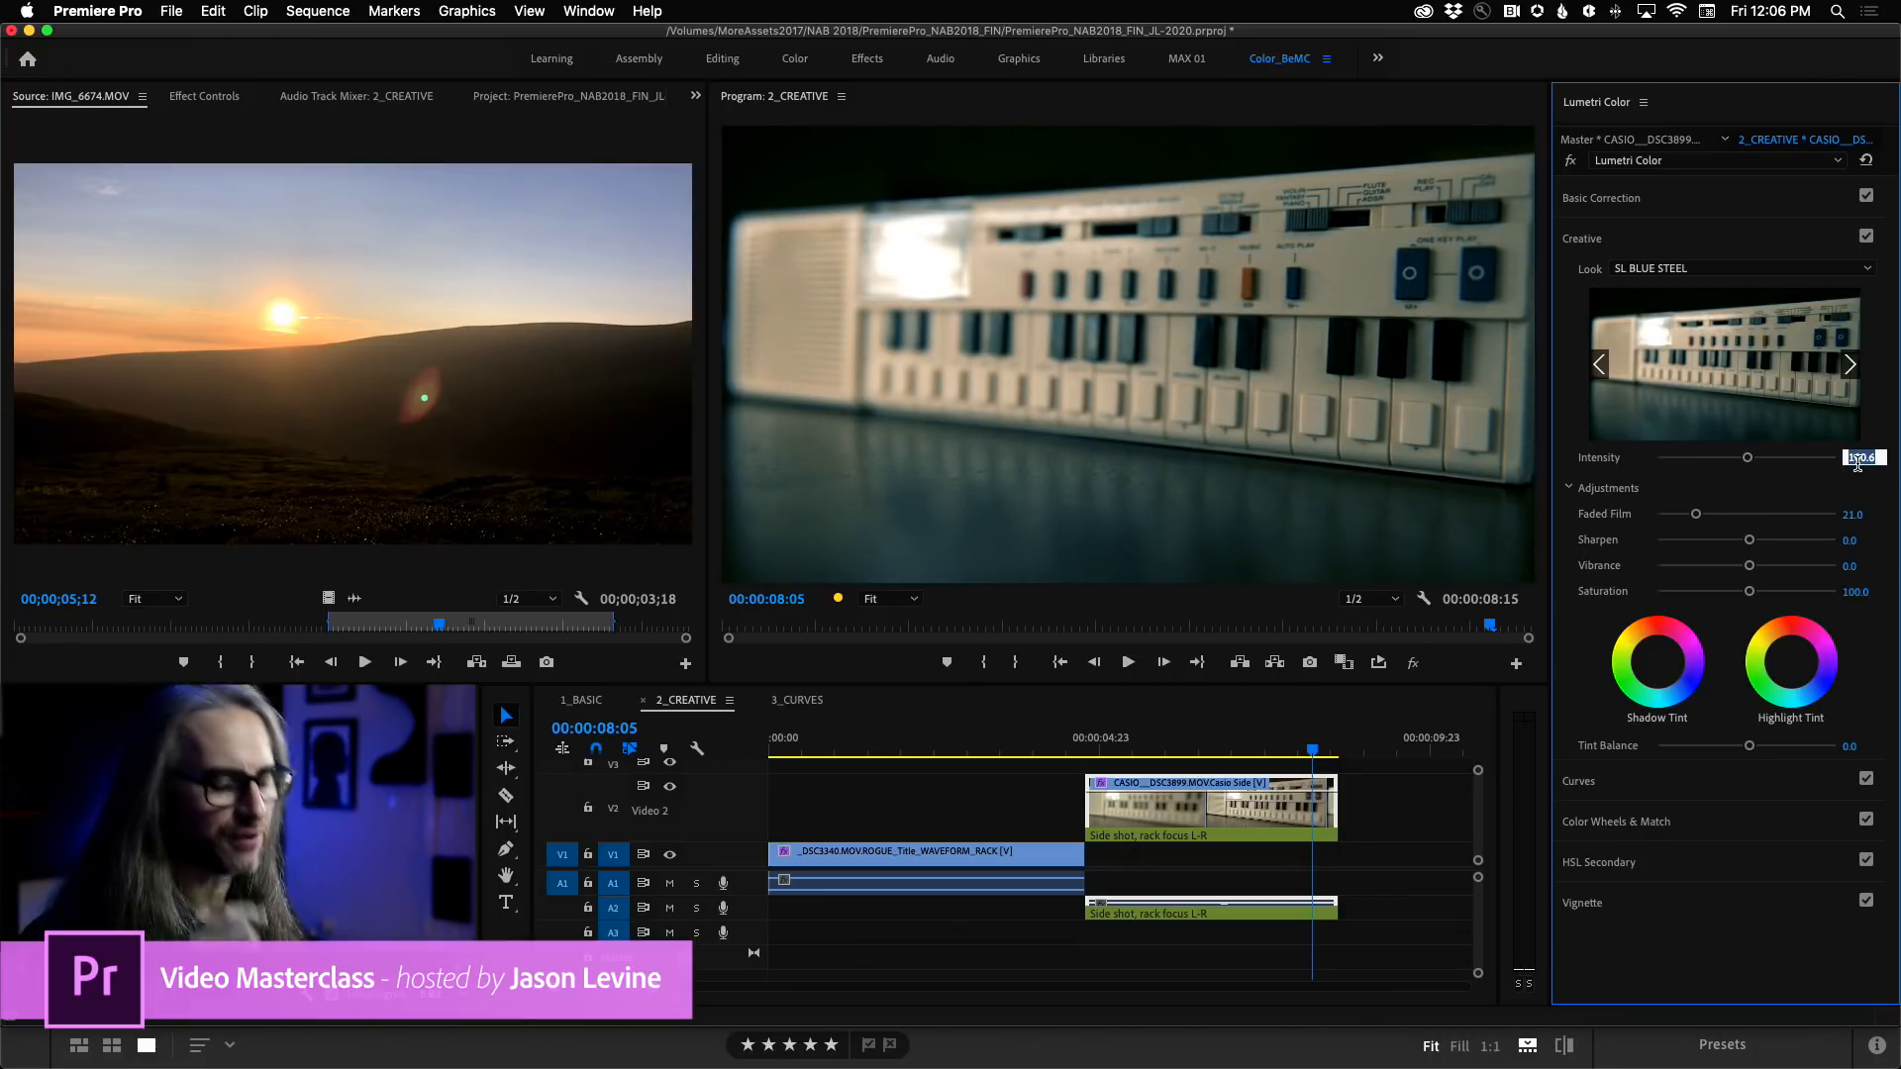
pyautogui.write('100')
pyautogui.press('Return')
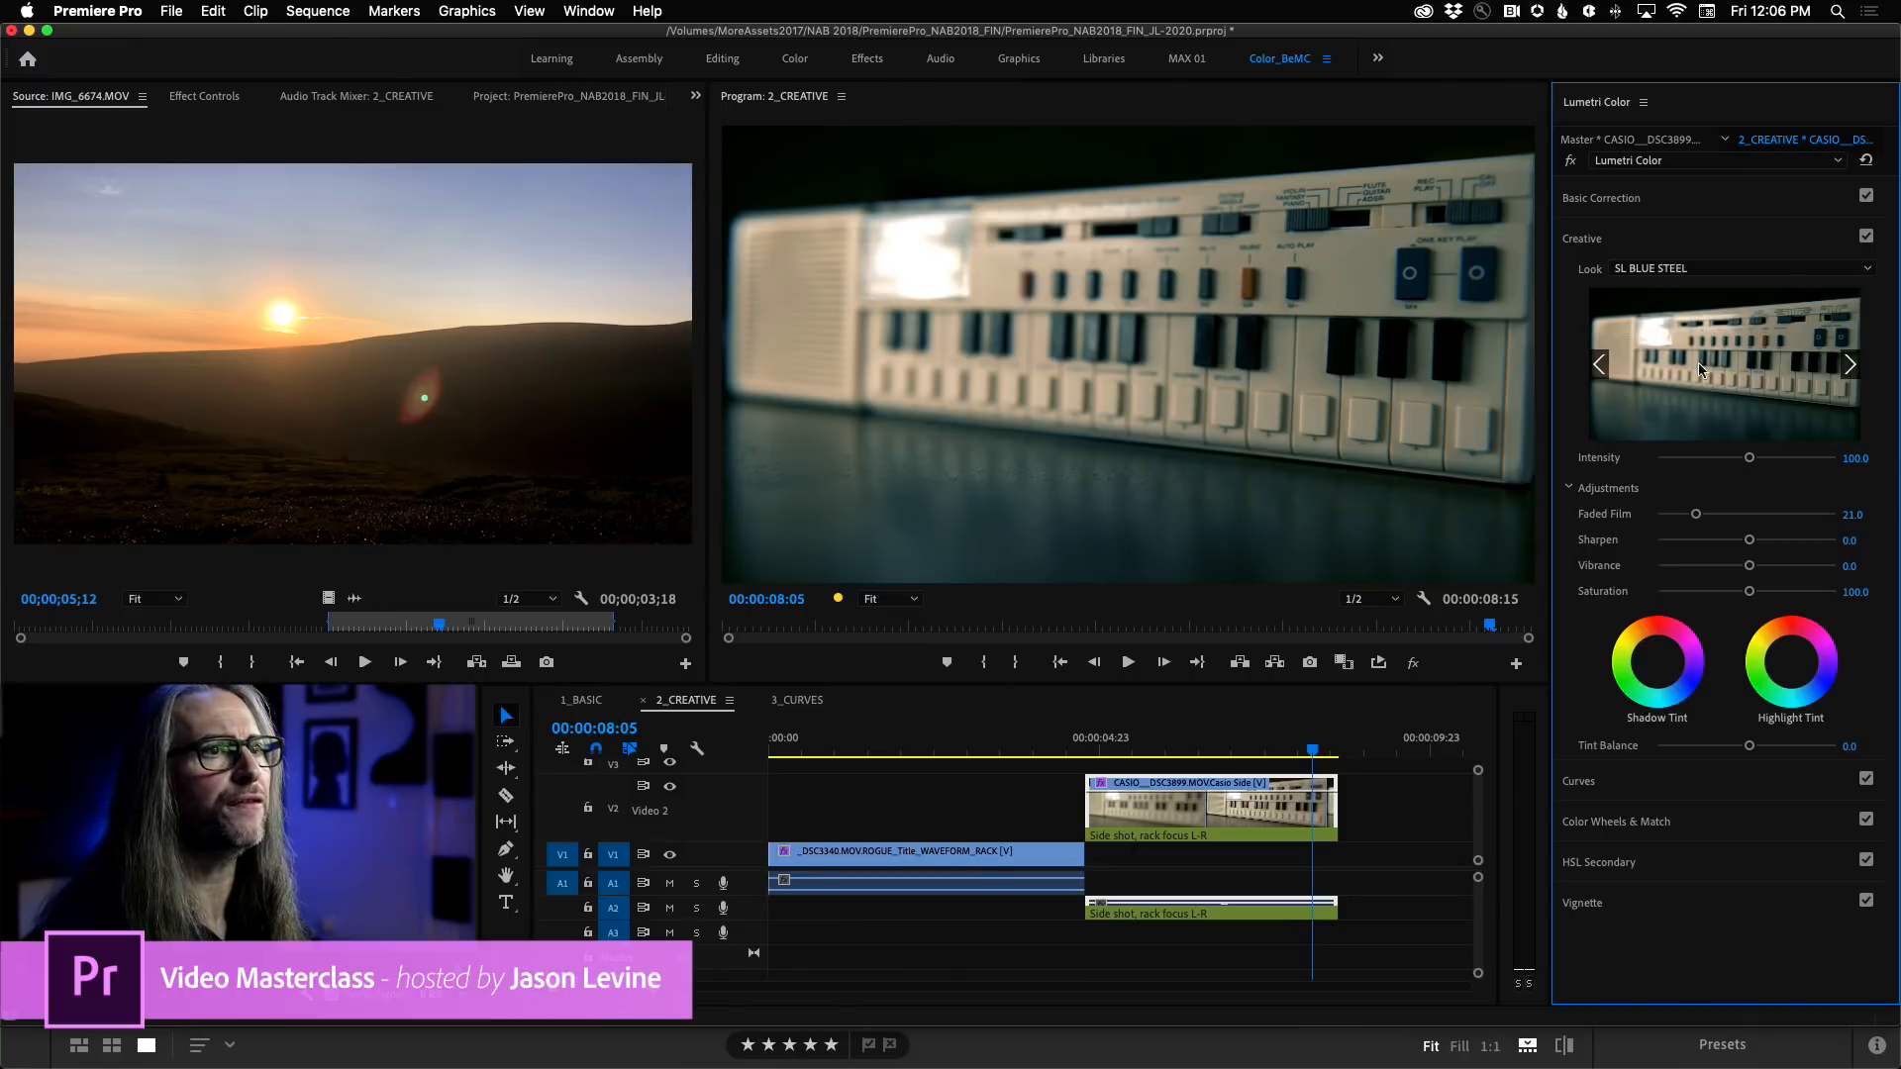
# Try the CineSpace2383sRGB6bit look on the CASIO clip with Intensity lowered to 97.2.
pyautogui.click(1673, 270)
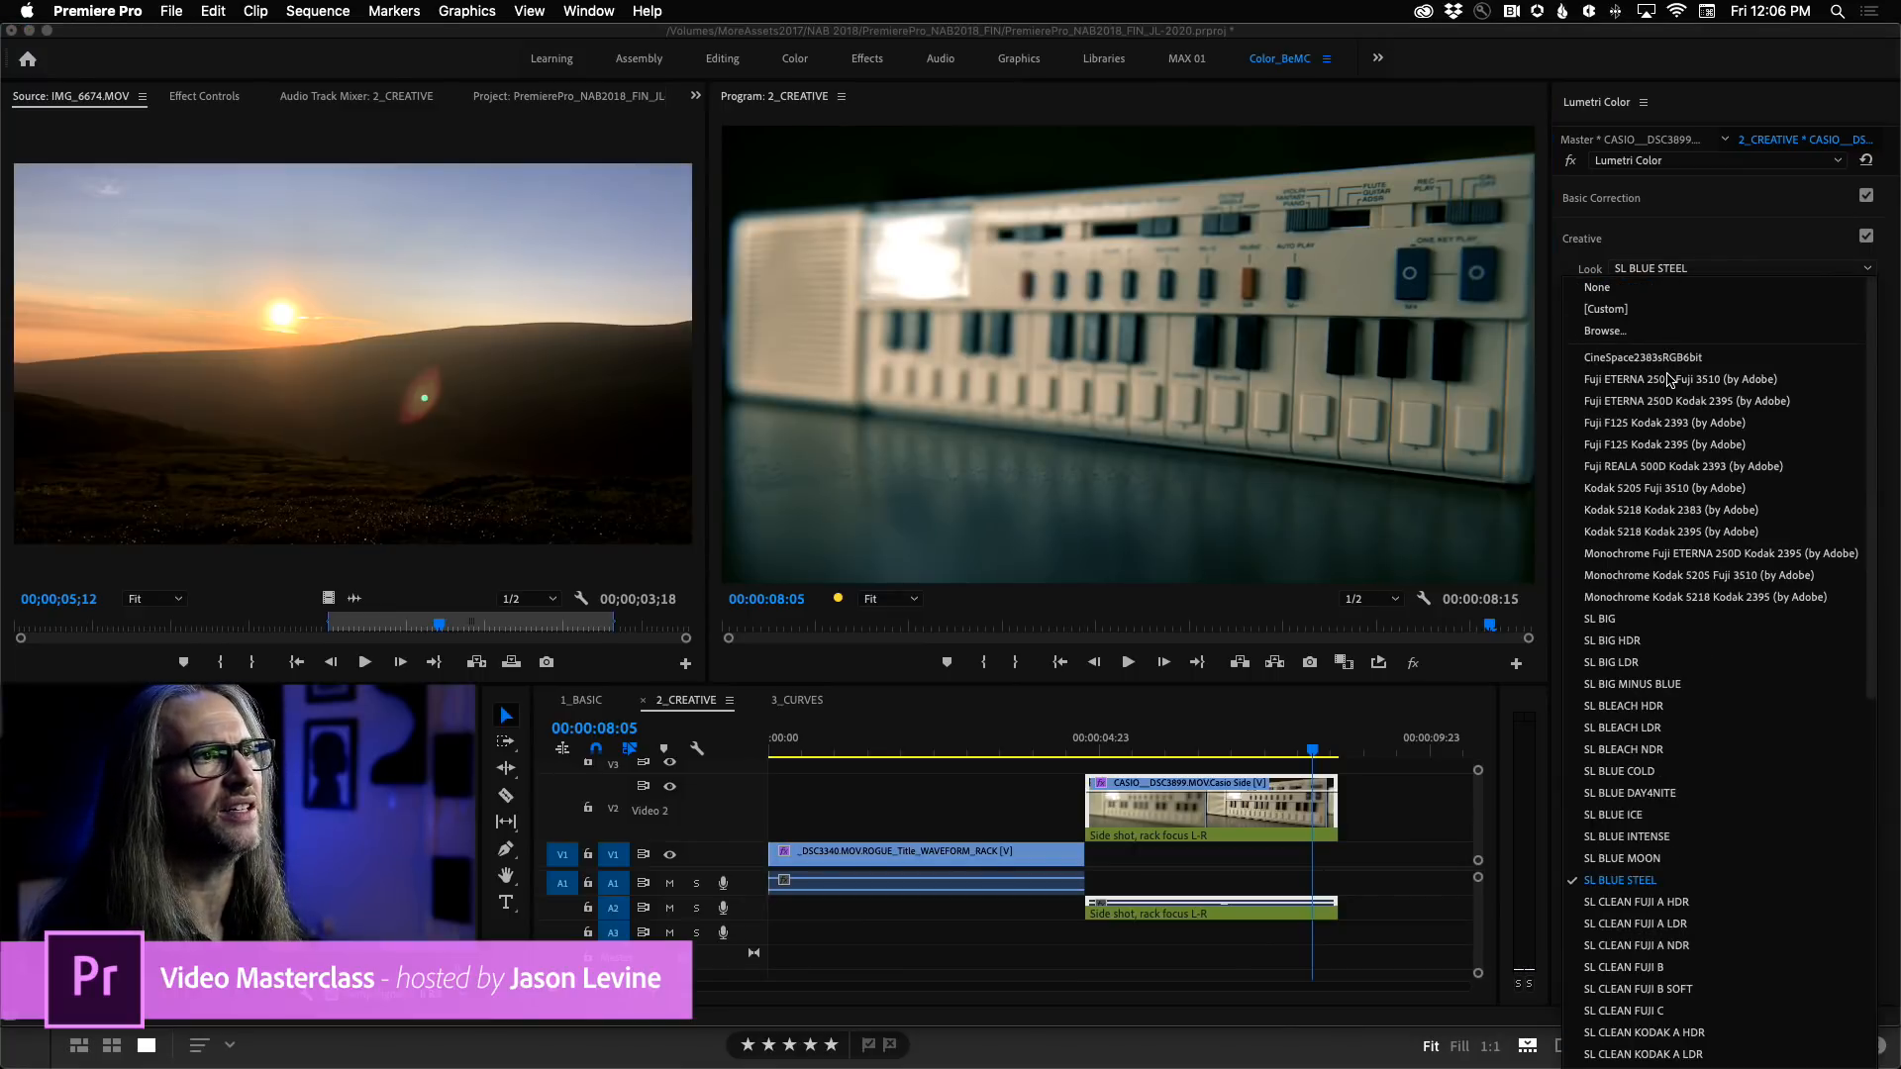
pyautogui.click(1665, 359)
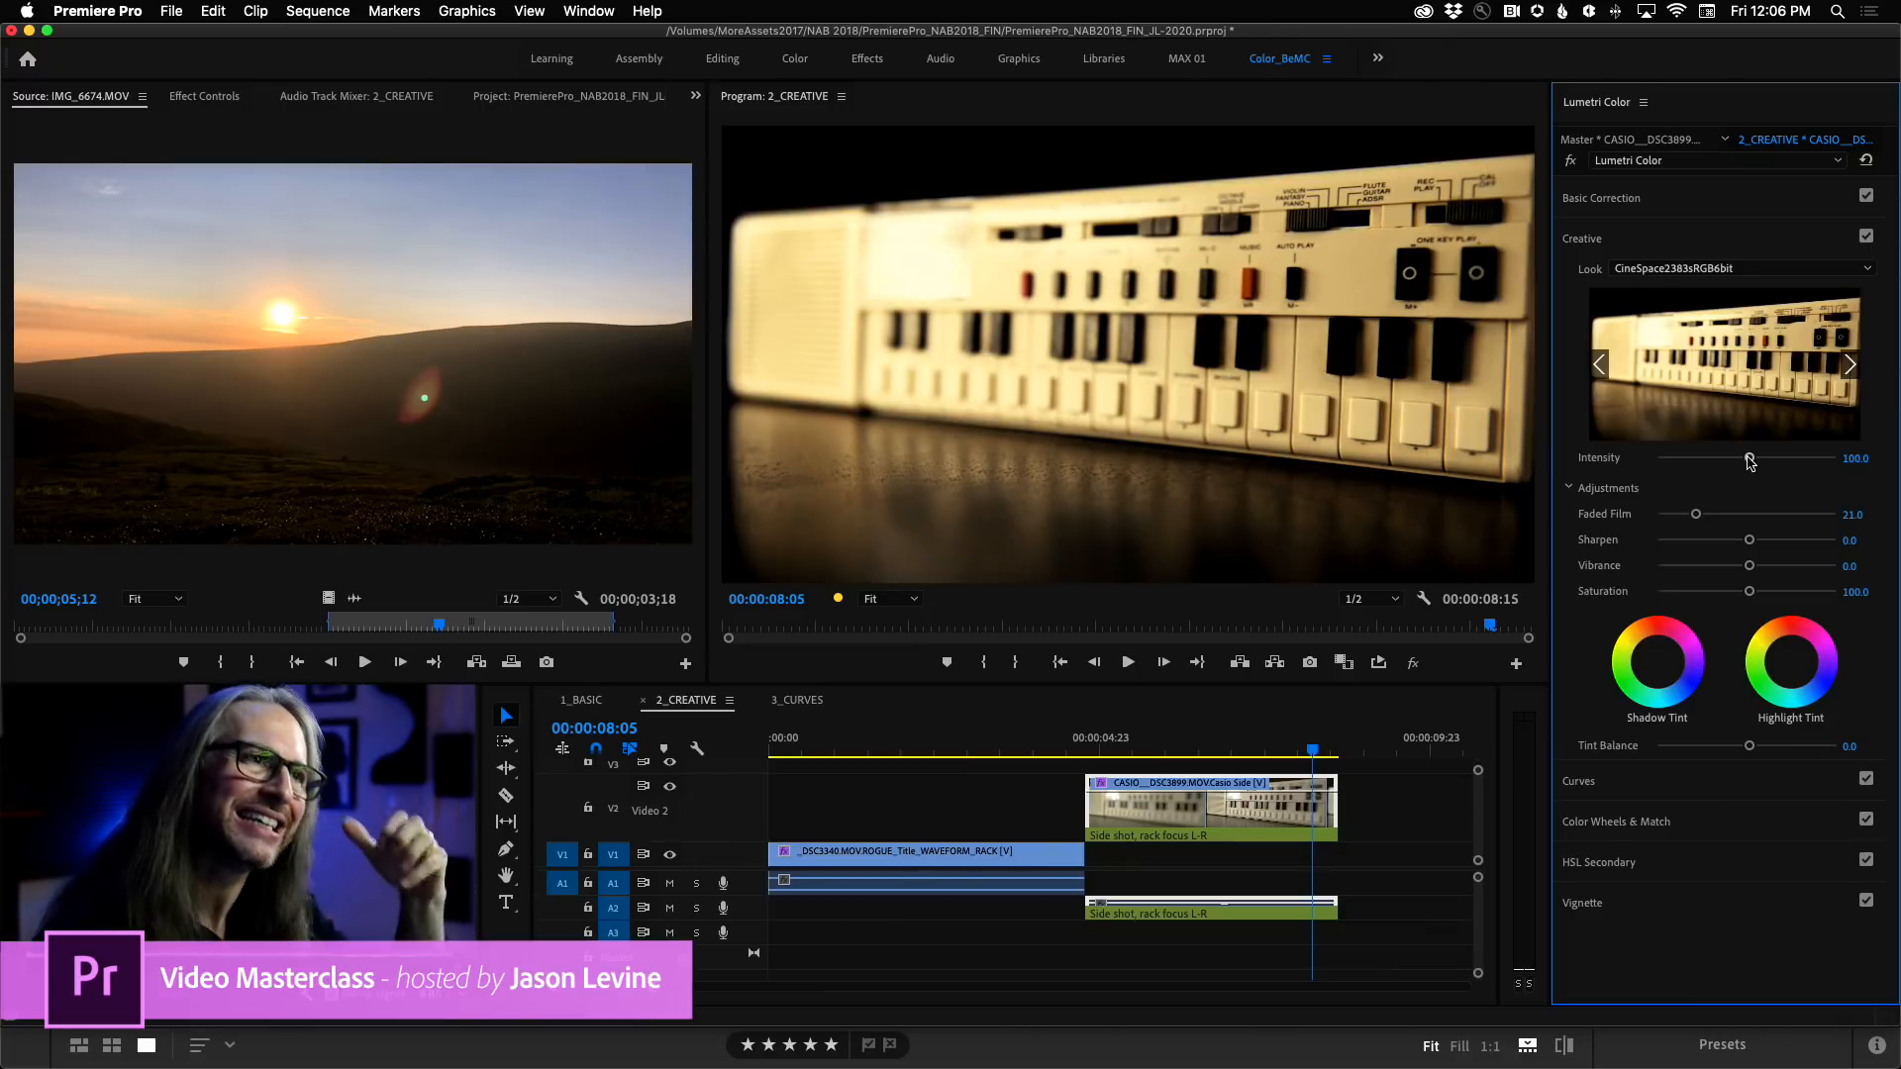
pyautogui.moveTo(1751, 464)
pyautogui.mouseDown()
pyautogui.moveTo(1681, 467)
pyautogui.moveTo(1743, 466)
pyautogui.mouseUp()
# Preview the Fuji looks and apply Fuji F125 Kodak 2395 (by Adobe) to the CASIO clip.
pyautogui.click(1847, 368)
pyautogui.click(1847, 368)
pyautogui.click(1847, 368)
pyautogui.click(1847, 369)
pyautogui.click(1599, 364)
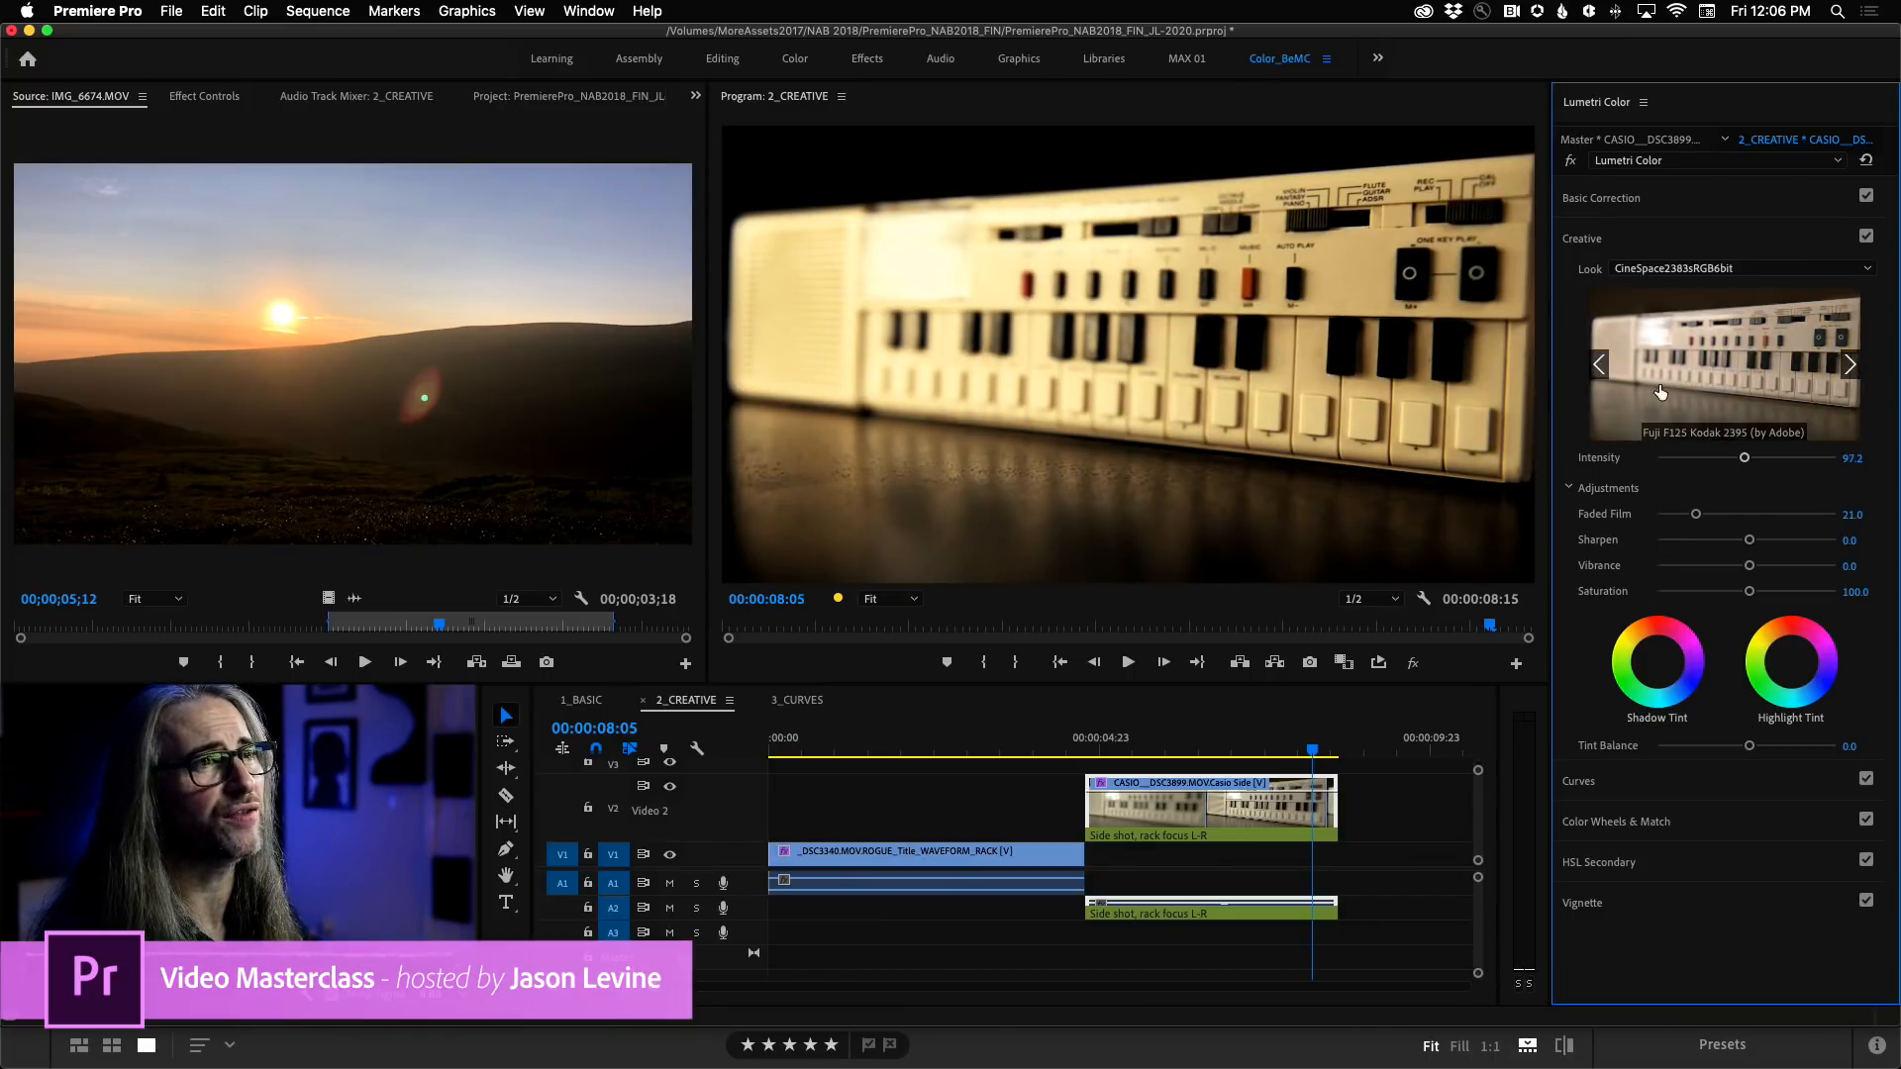
pyautogui.click(1727, 384)
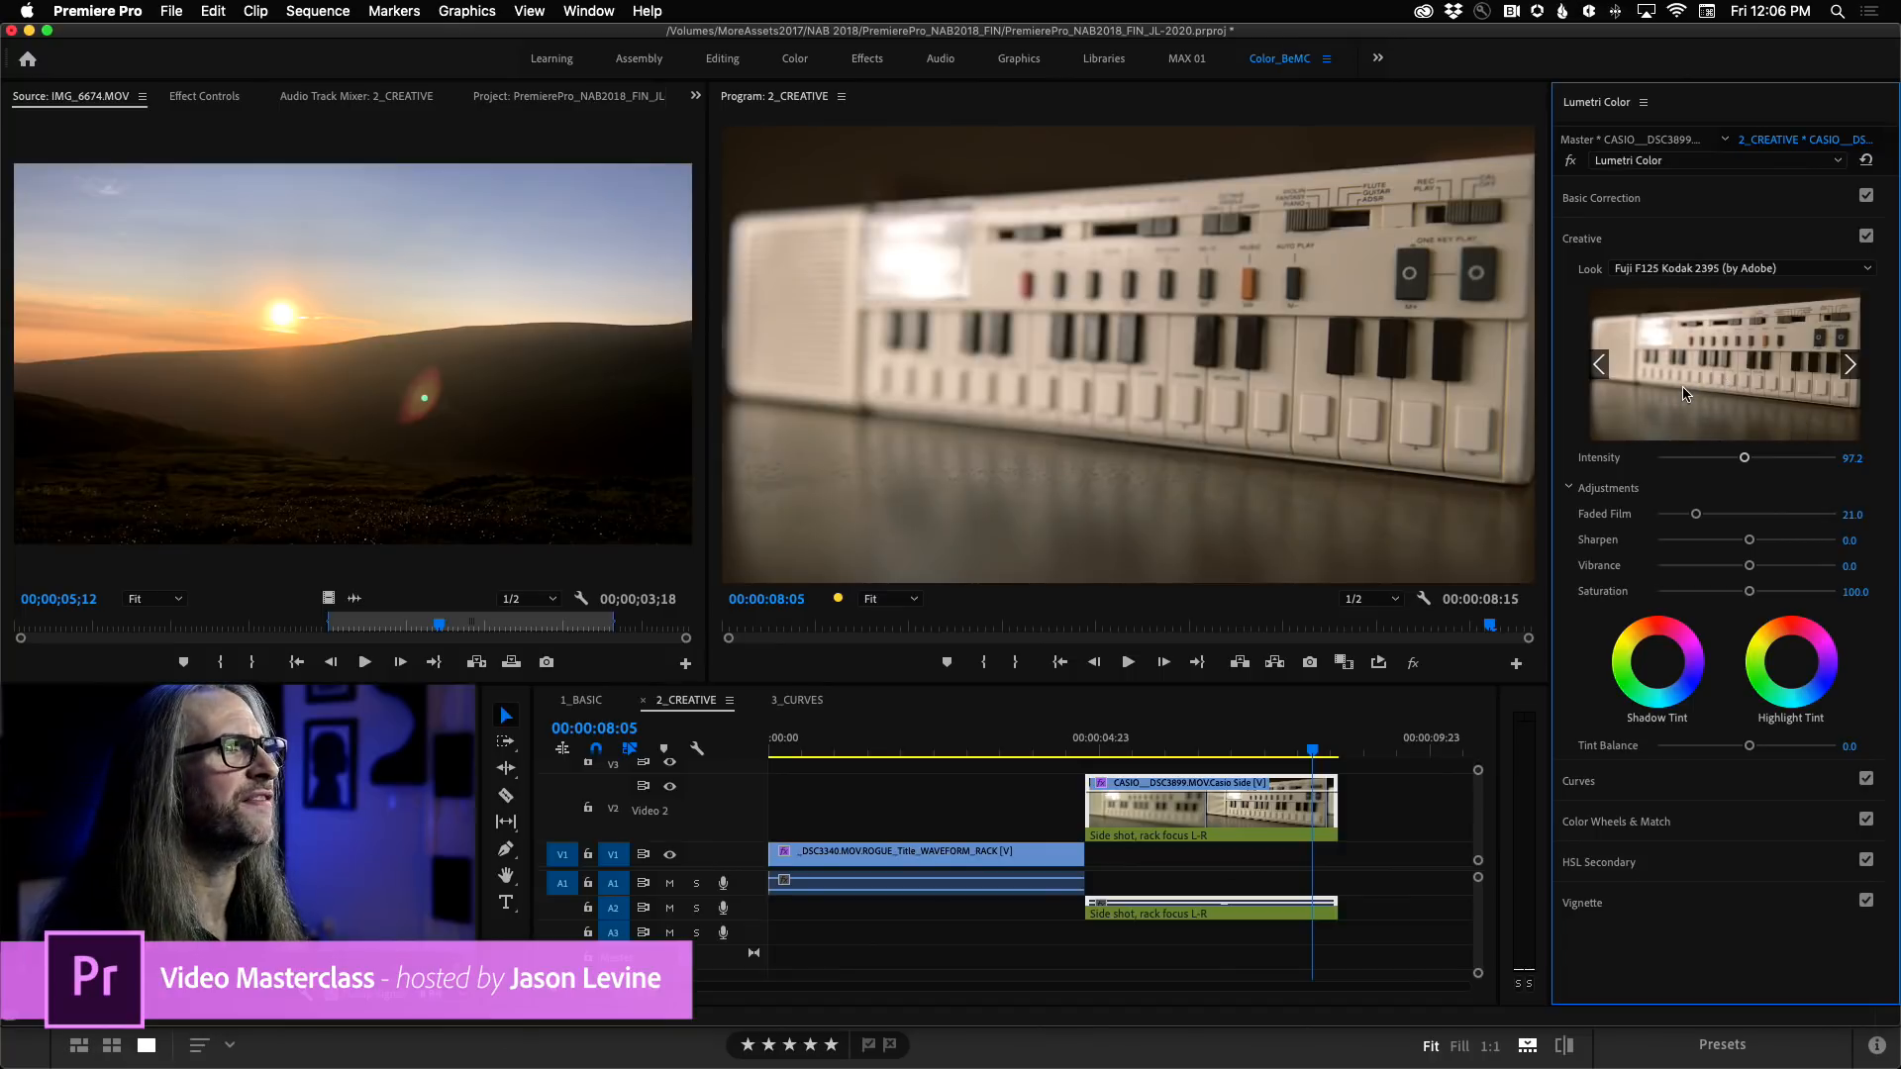
# Set the CASIO look's Intensity to 103.9 and remove its Faded Film effect by lowering it to 0.
pyautogui.moveTo(1745, 457); pyautogui.dragTo(1749, 460)
pyautogui.moveTo(1694, 516); pyautogui.dragTo(1642, 519)
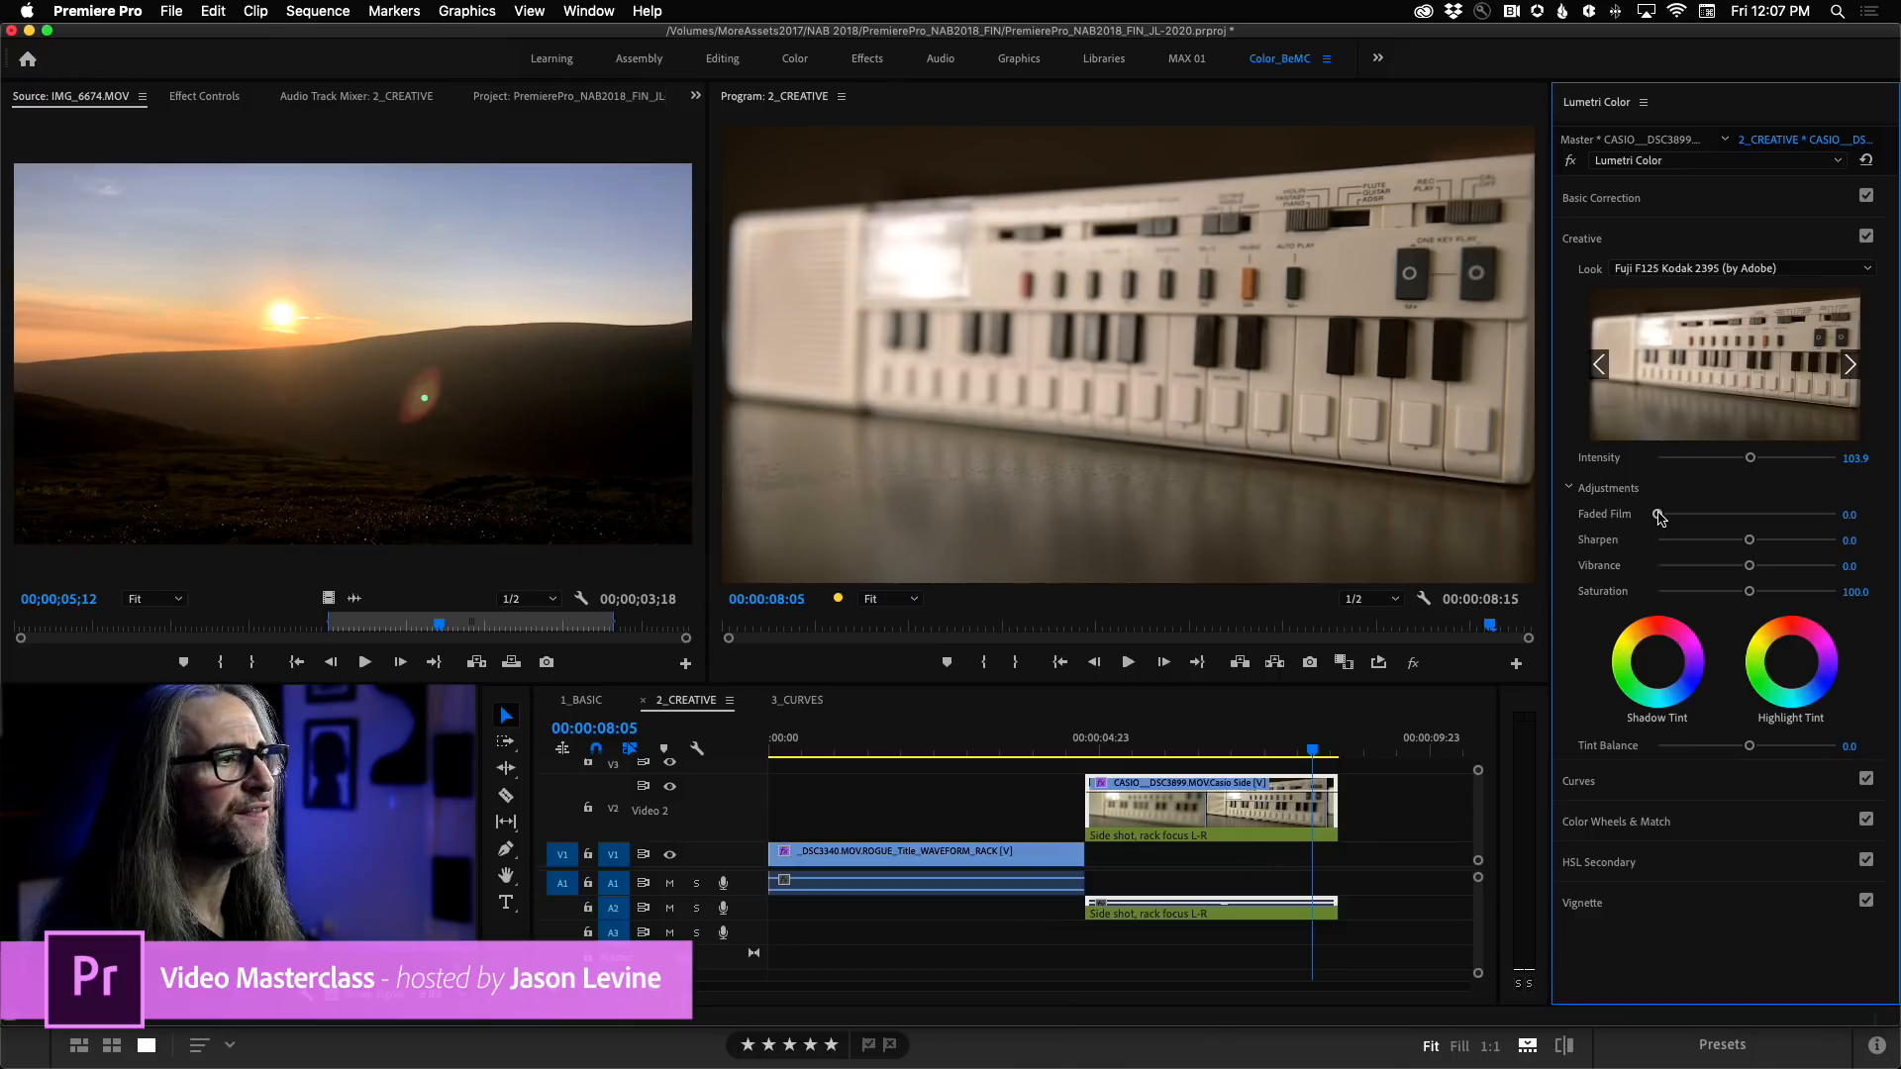
pyautogui.moveTo(1663, 516)
pyautogui.mouseDown()
pyautogui.moveTo(1777, 517)
pyautogui.moveTo(1646, 527)
pyautogui.mouseUp()
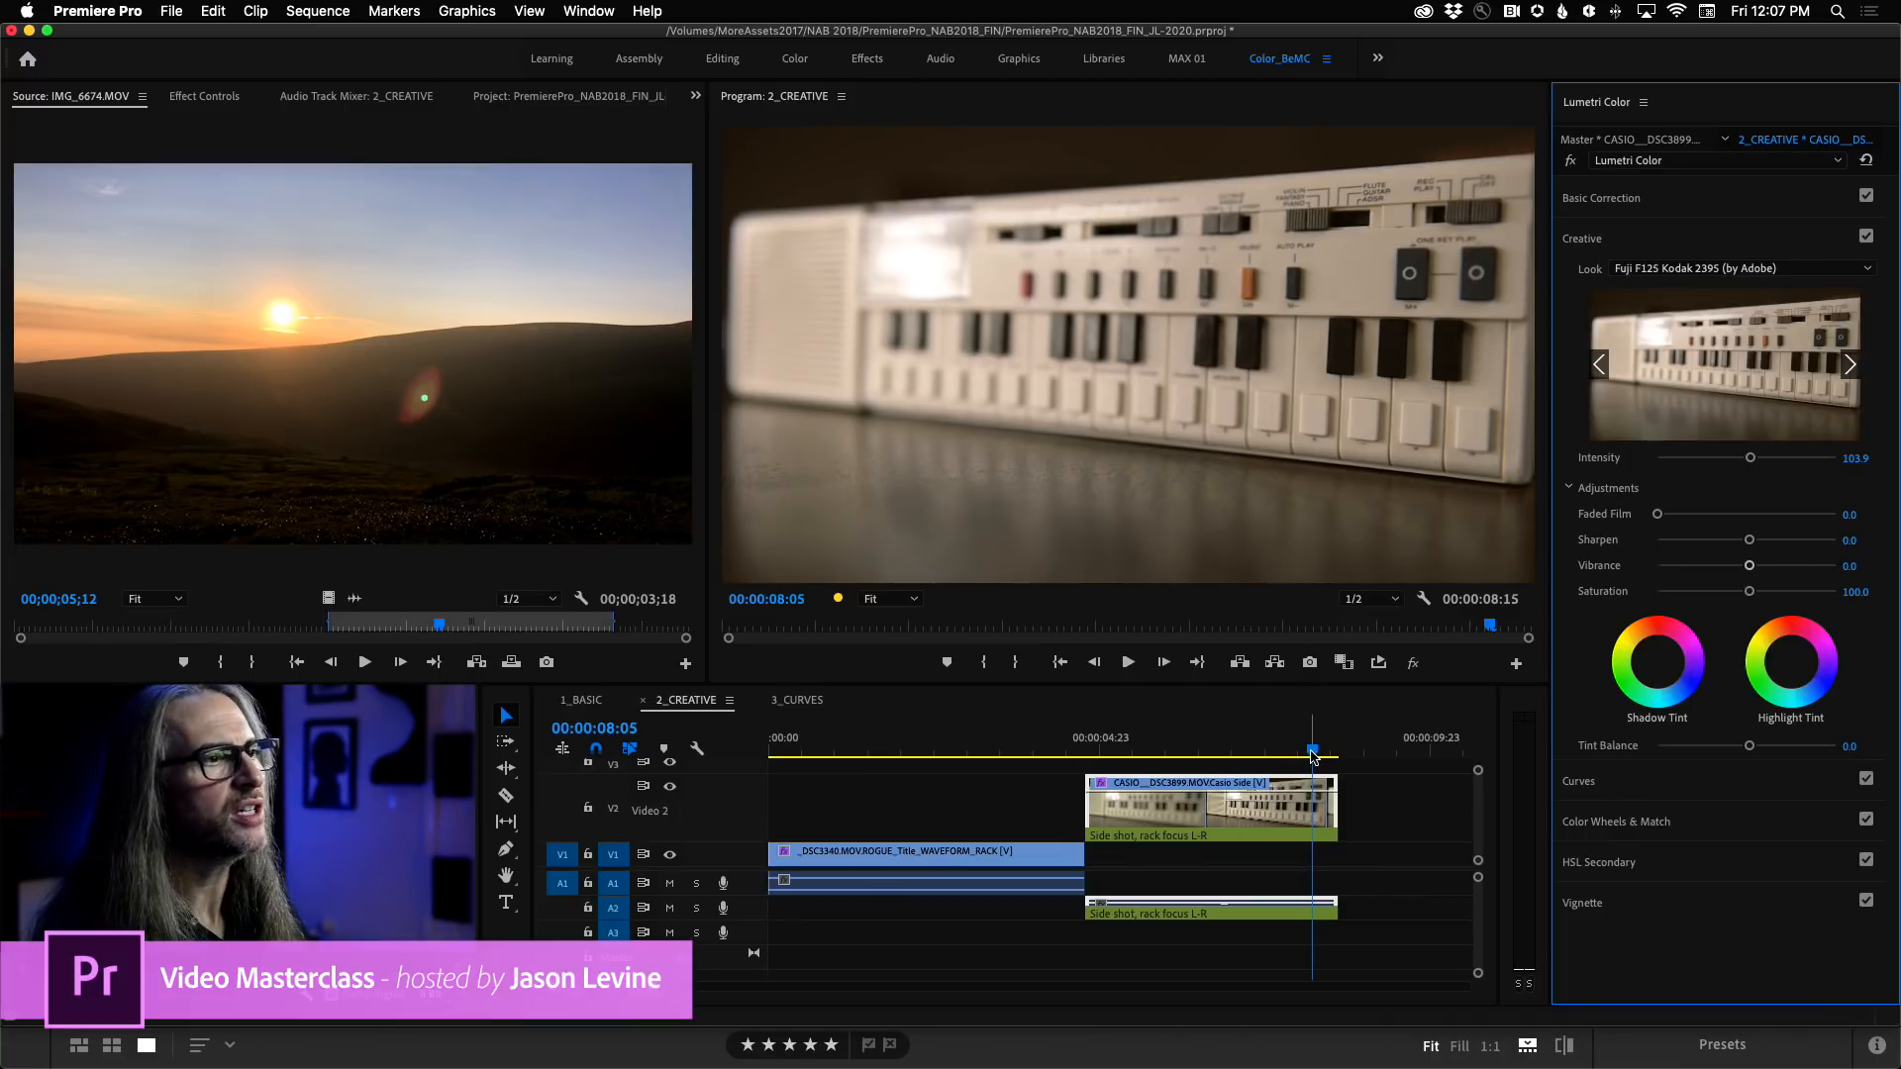
# Go to 00:00:01:05 on the Rogue clip, preview the looks on it, and apply Kodak 5205 Fuji 3510 (by Adobe).
pyautogui.moveTo(1317, 757); pyautogui.dragTo(849, 763)
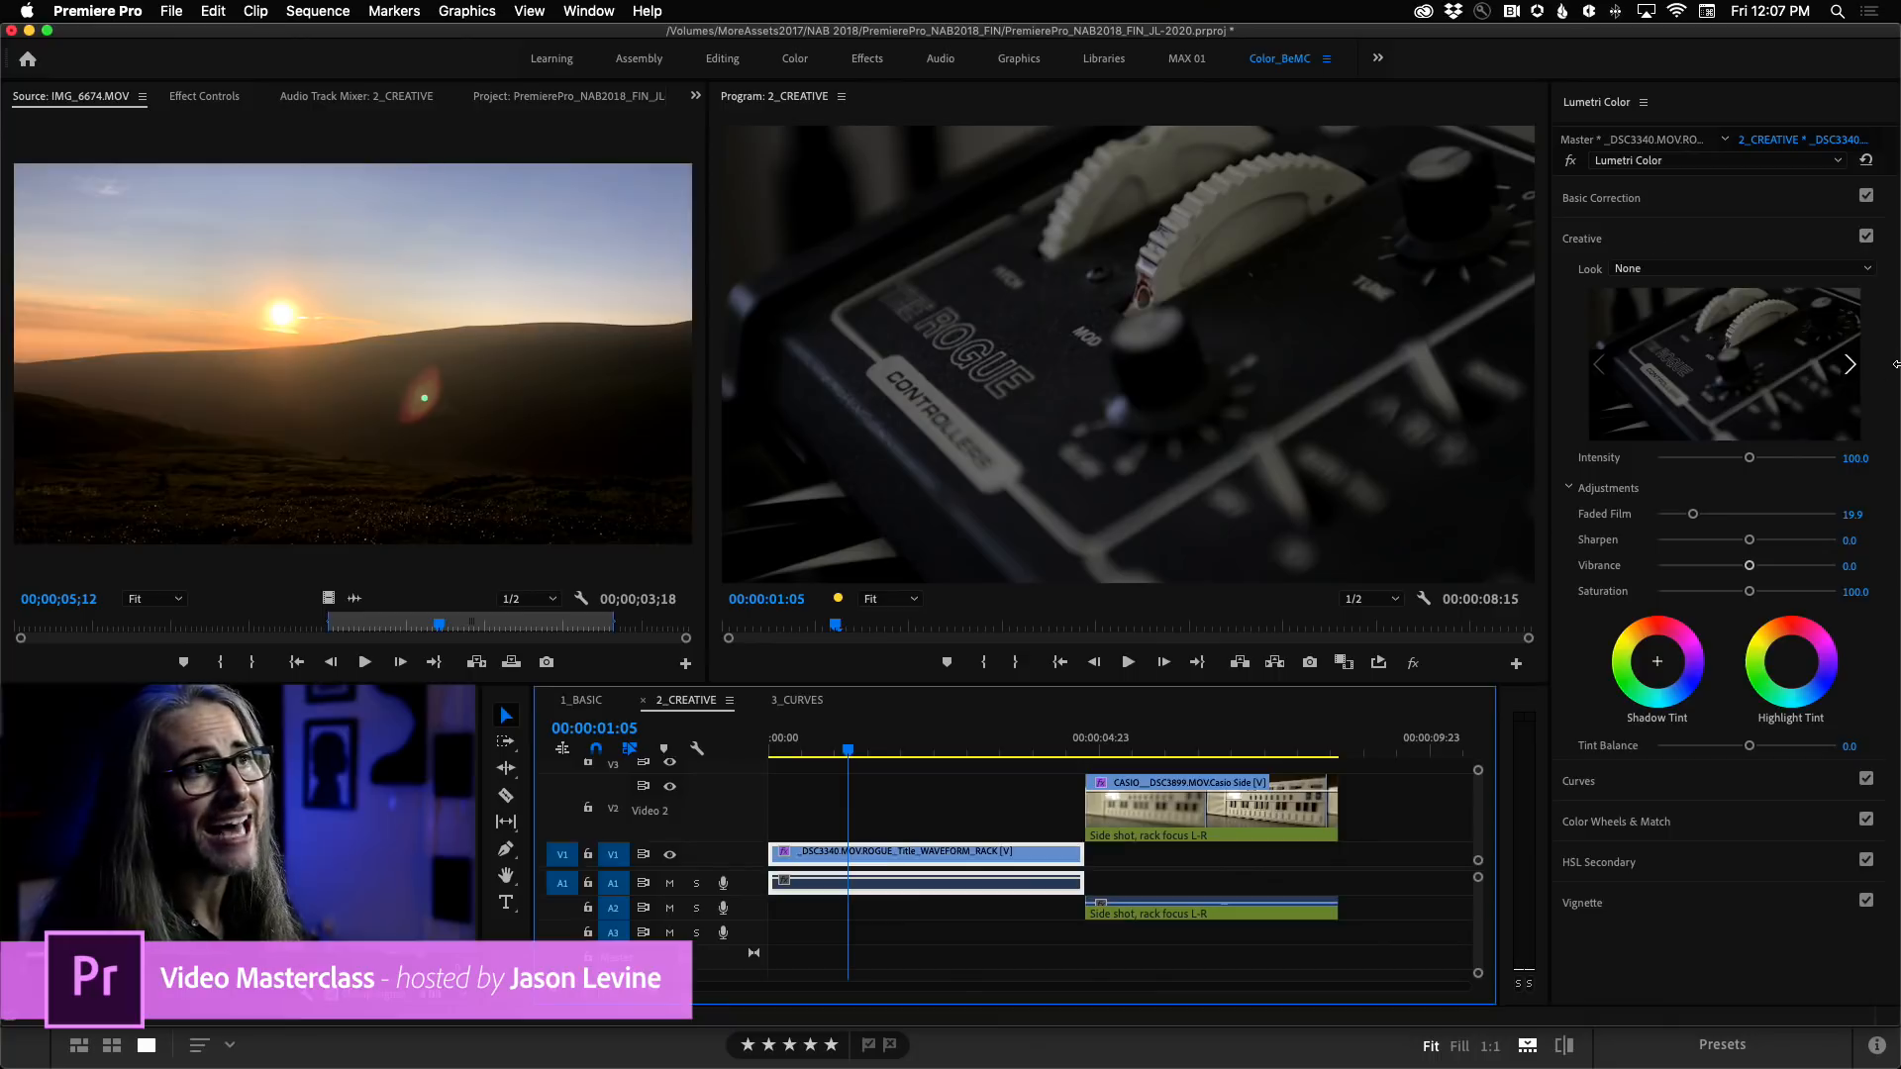
pyautogui.click(1850, 364)
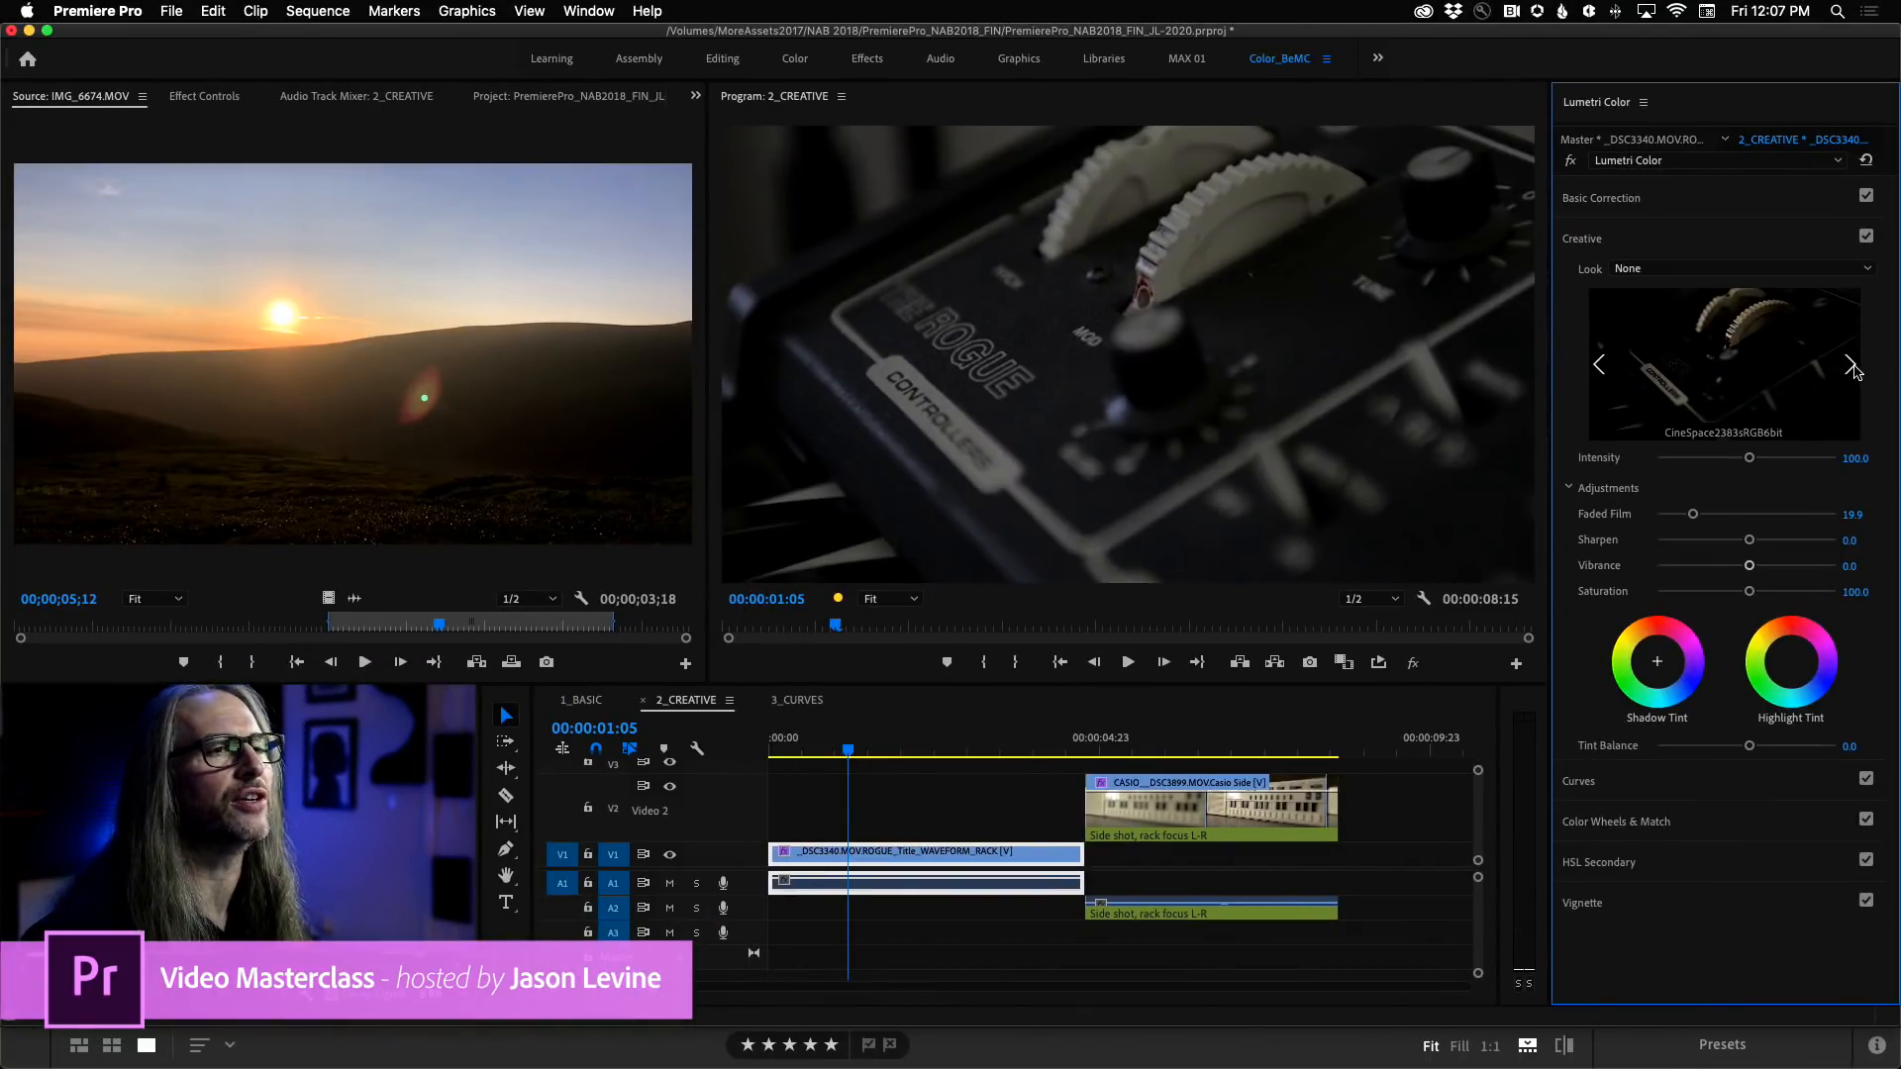
pyautogui.click(1850, 366)
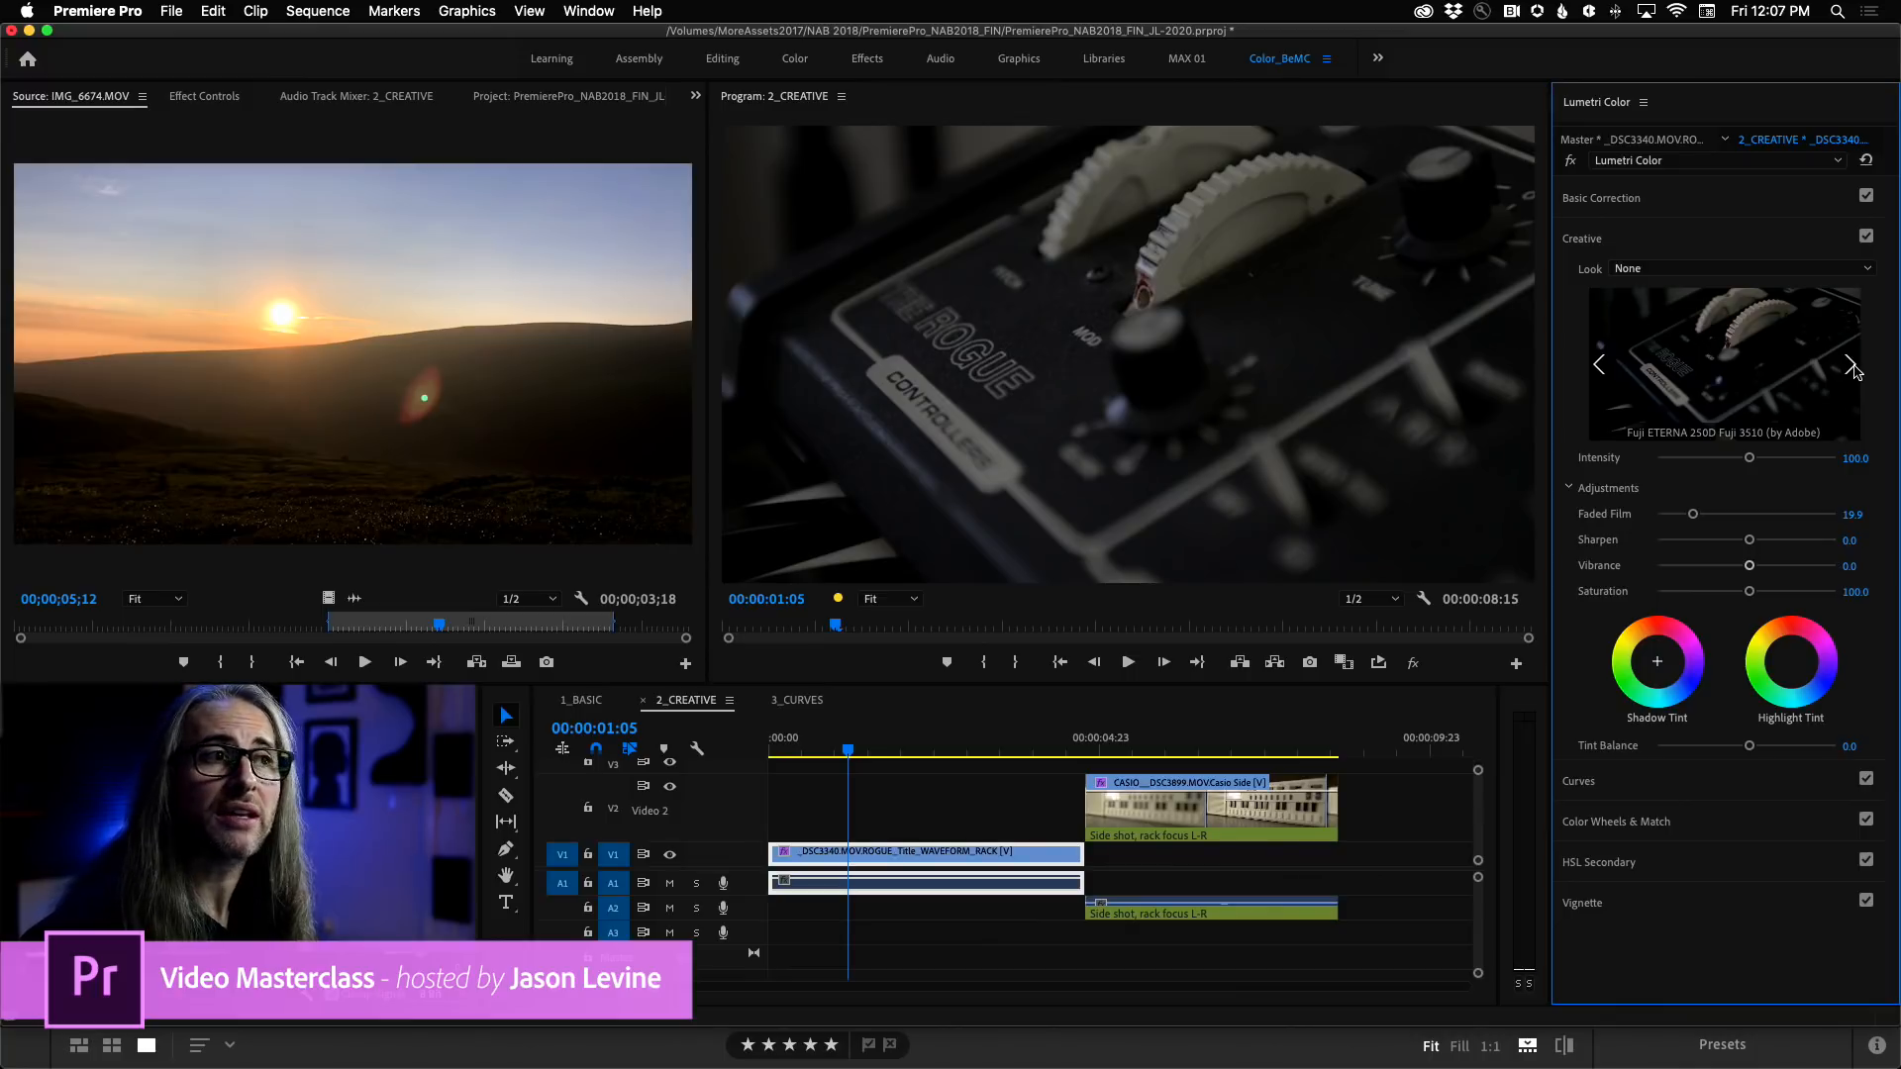
pyautogui.click(1850, 366)
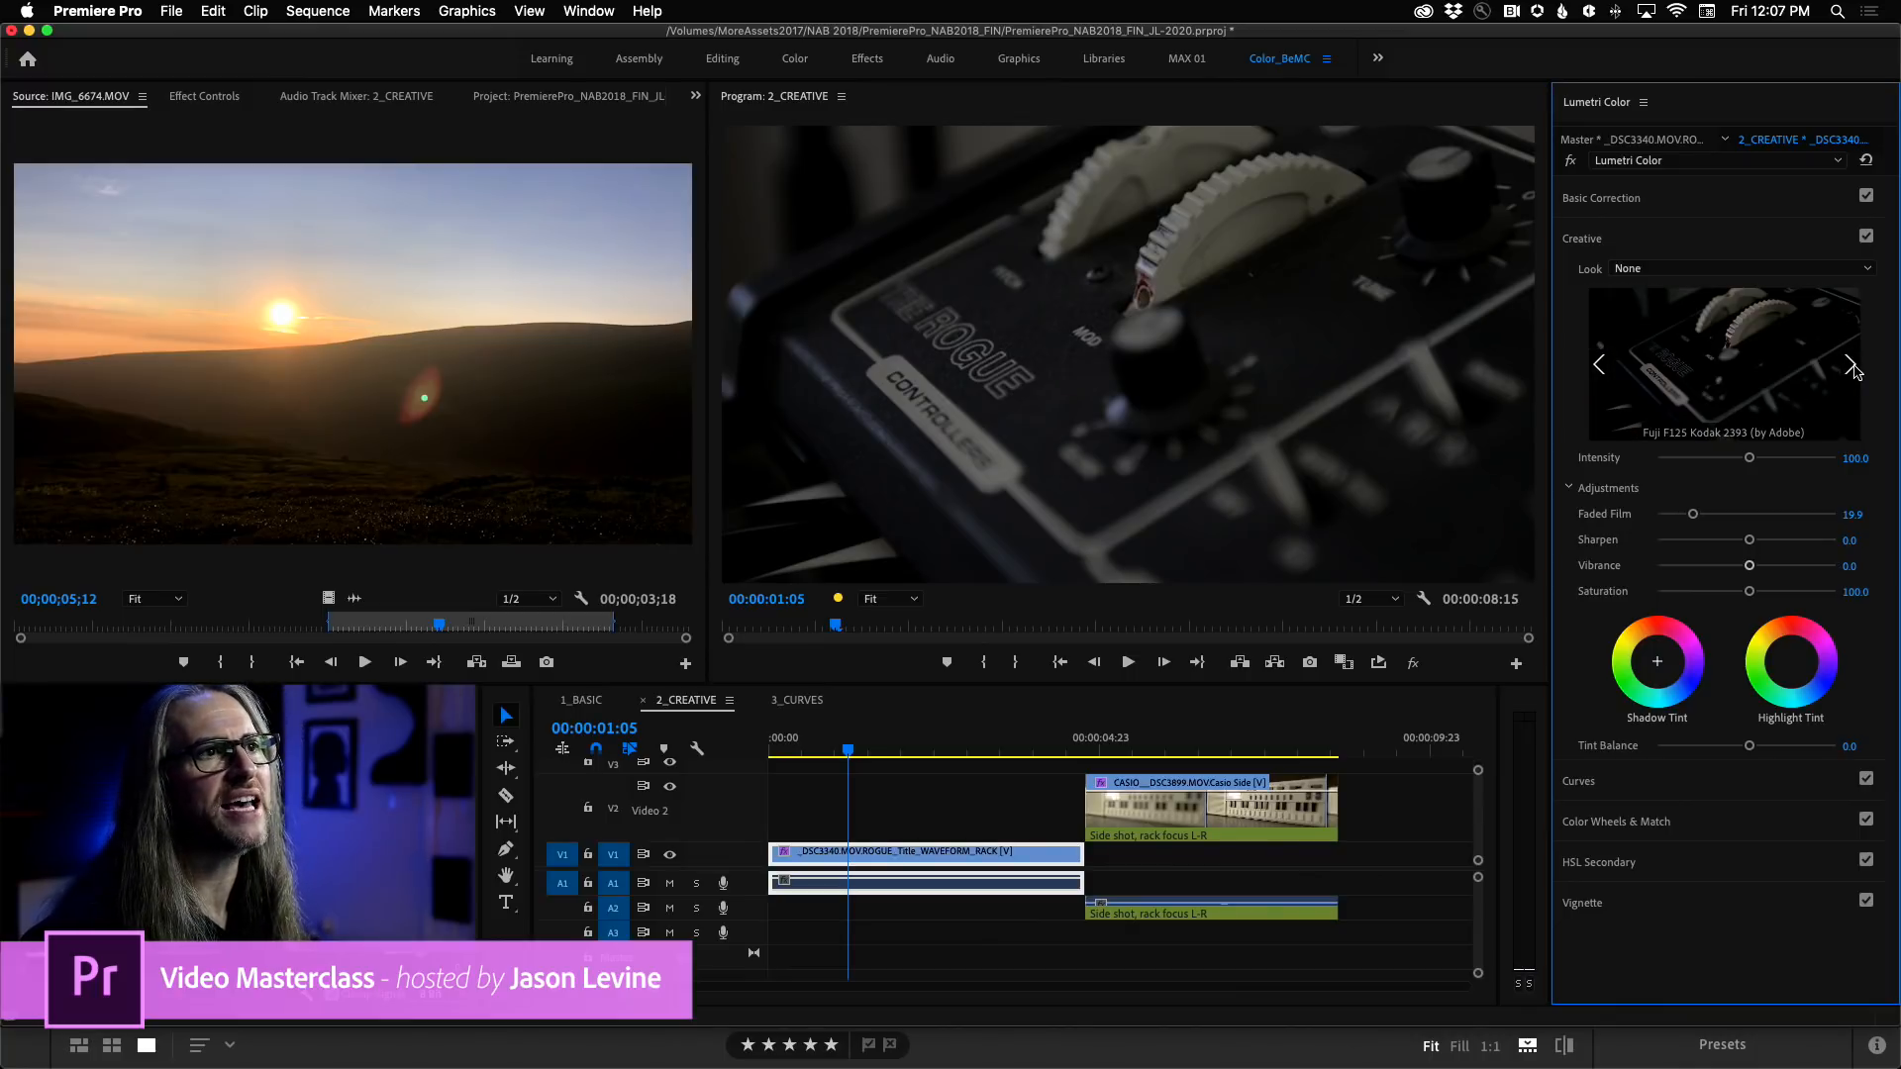
pyautogui.click(1851, 367)
pyautogui.click(1851, 366)
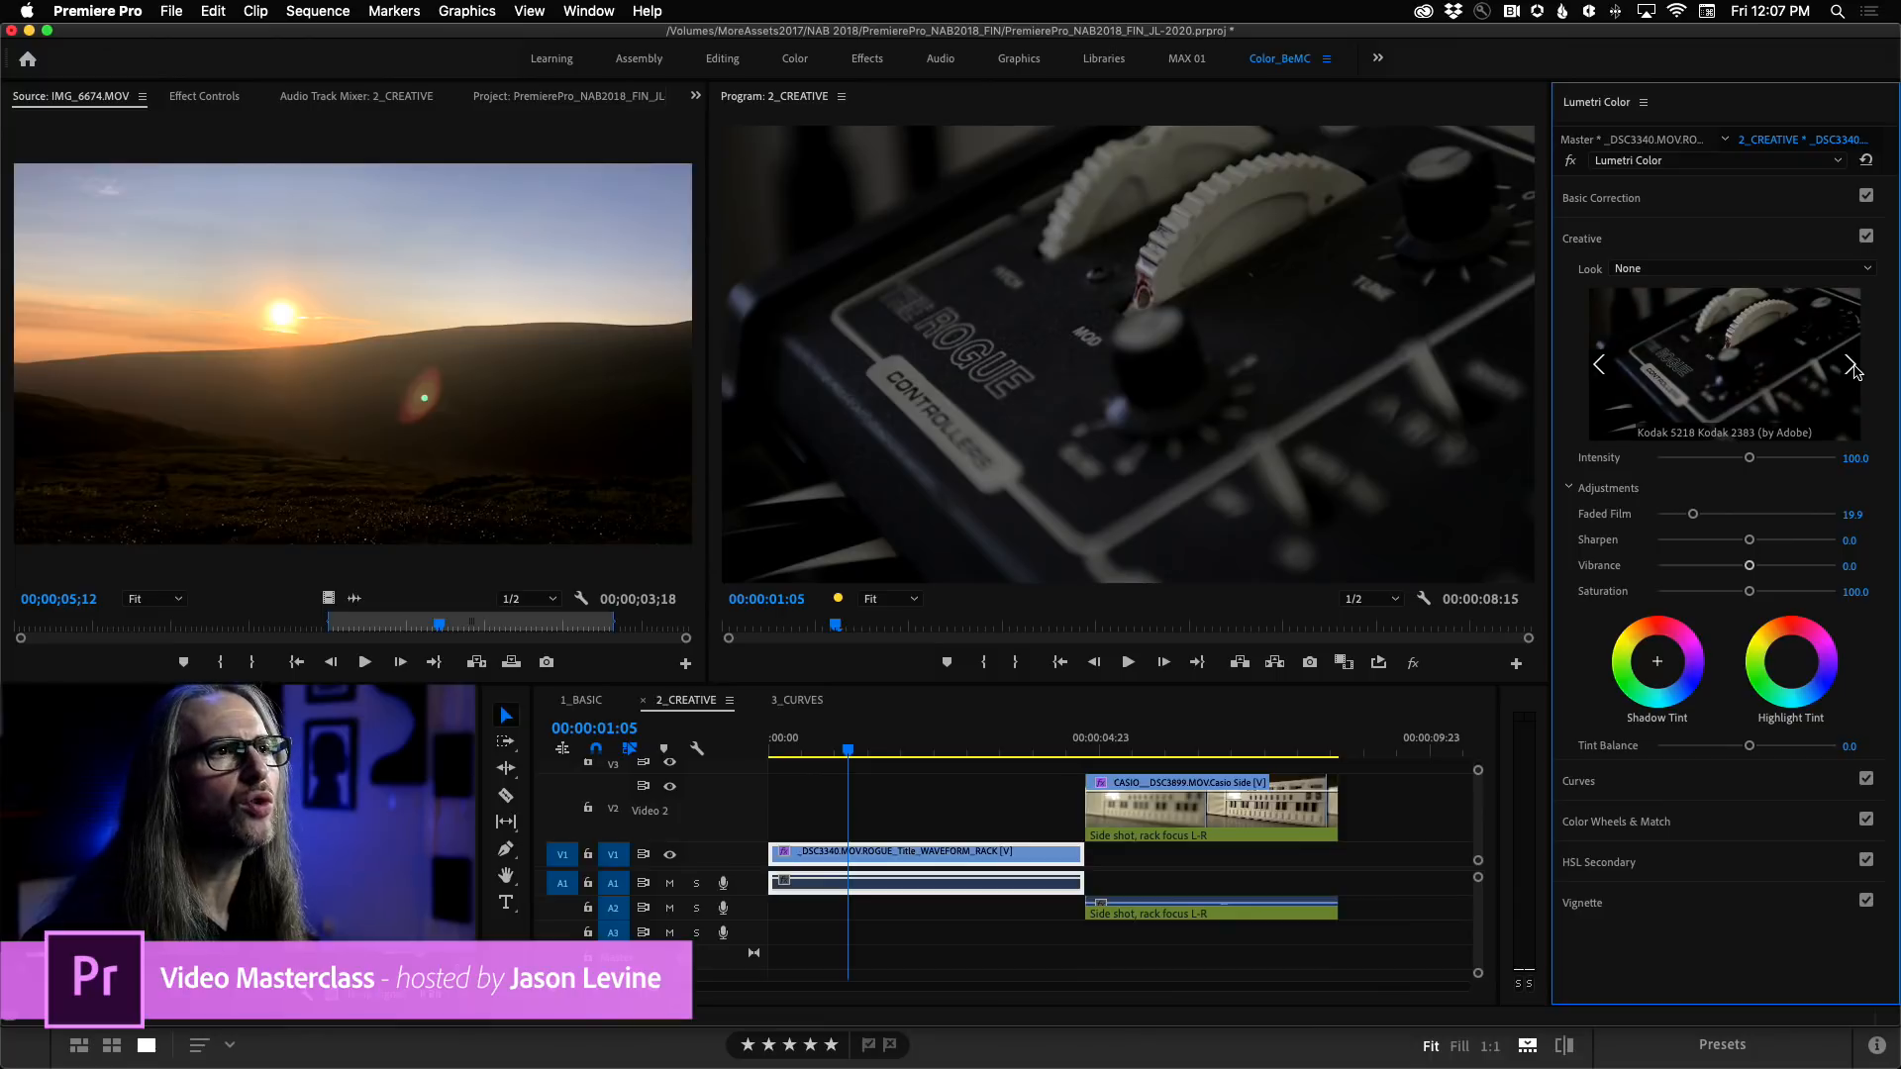
pyautogui.click(1601, 367)
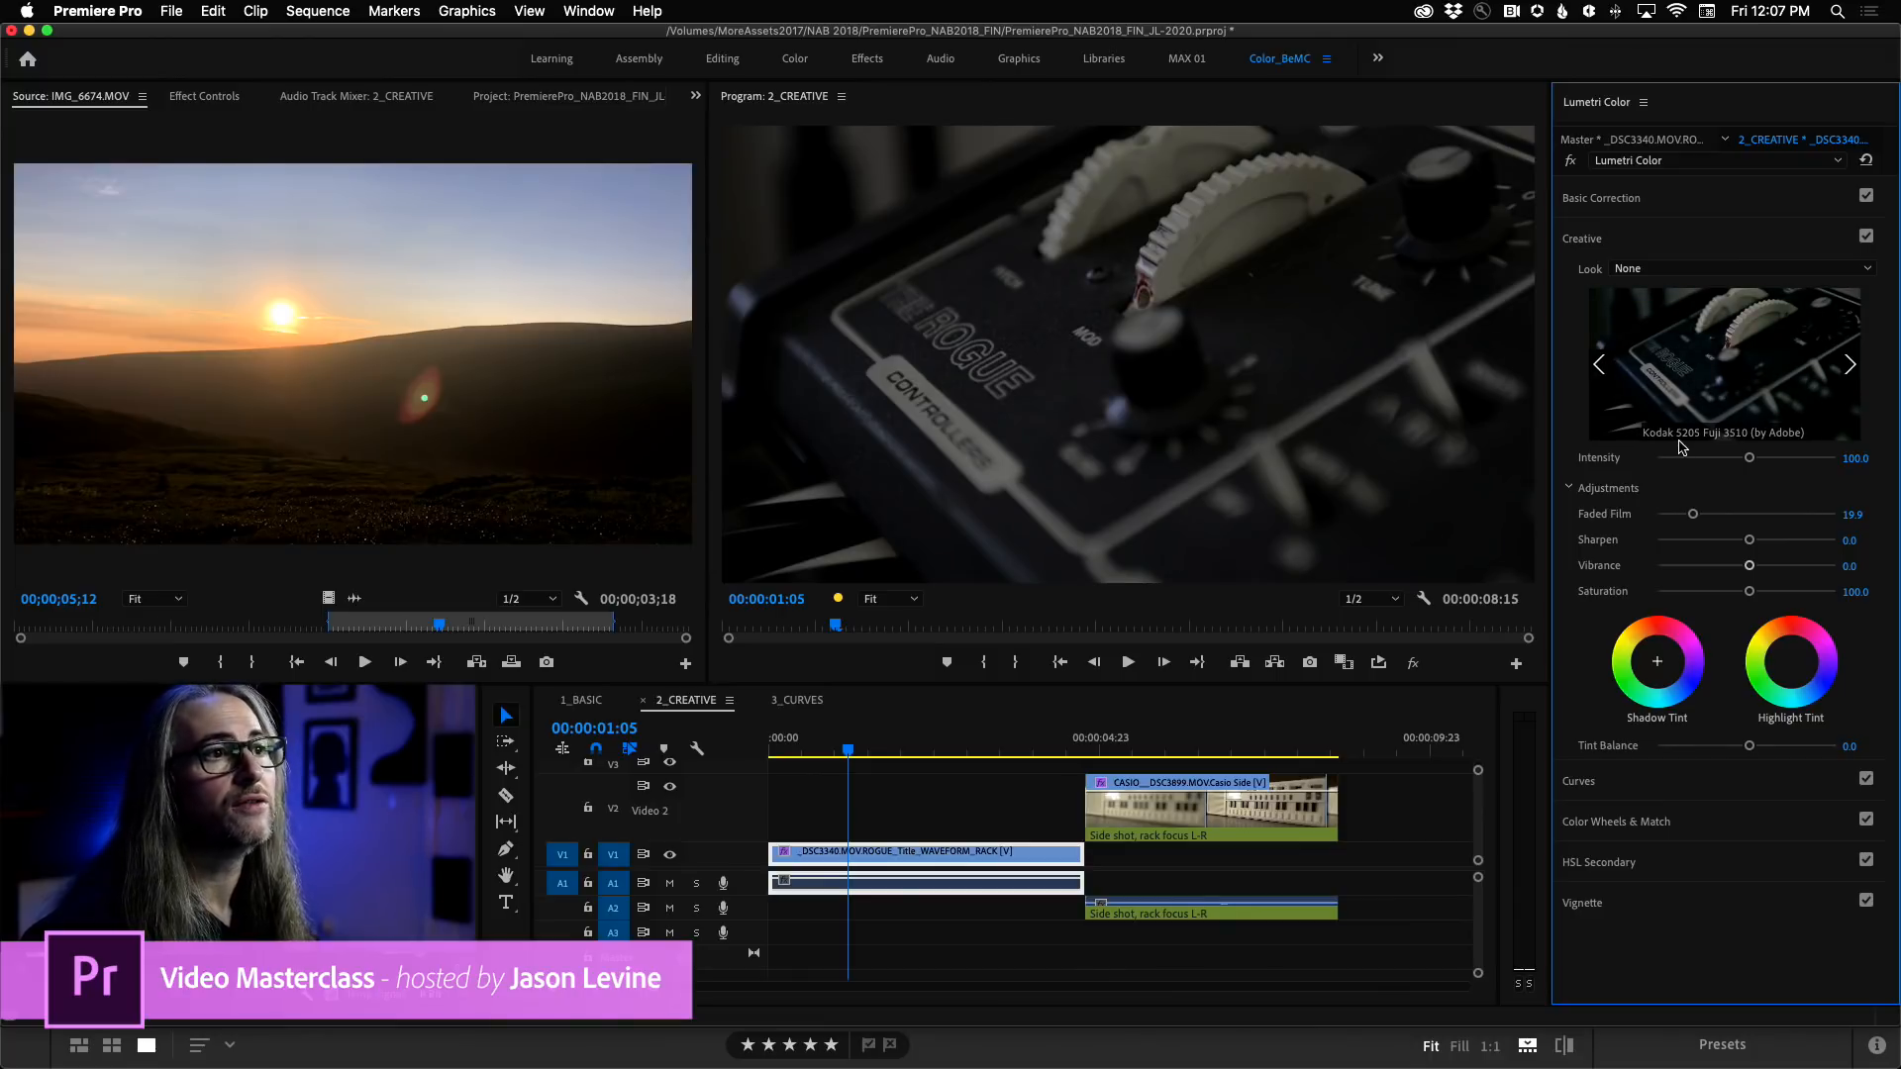
pyautogui.click(1786, 370)
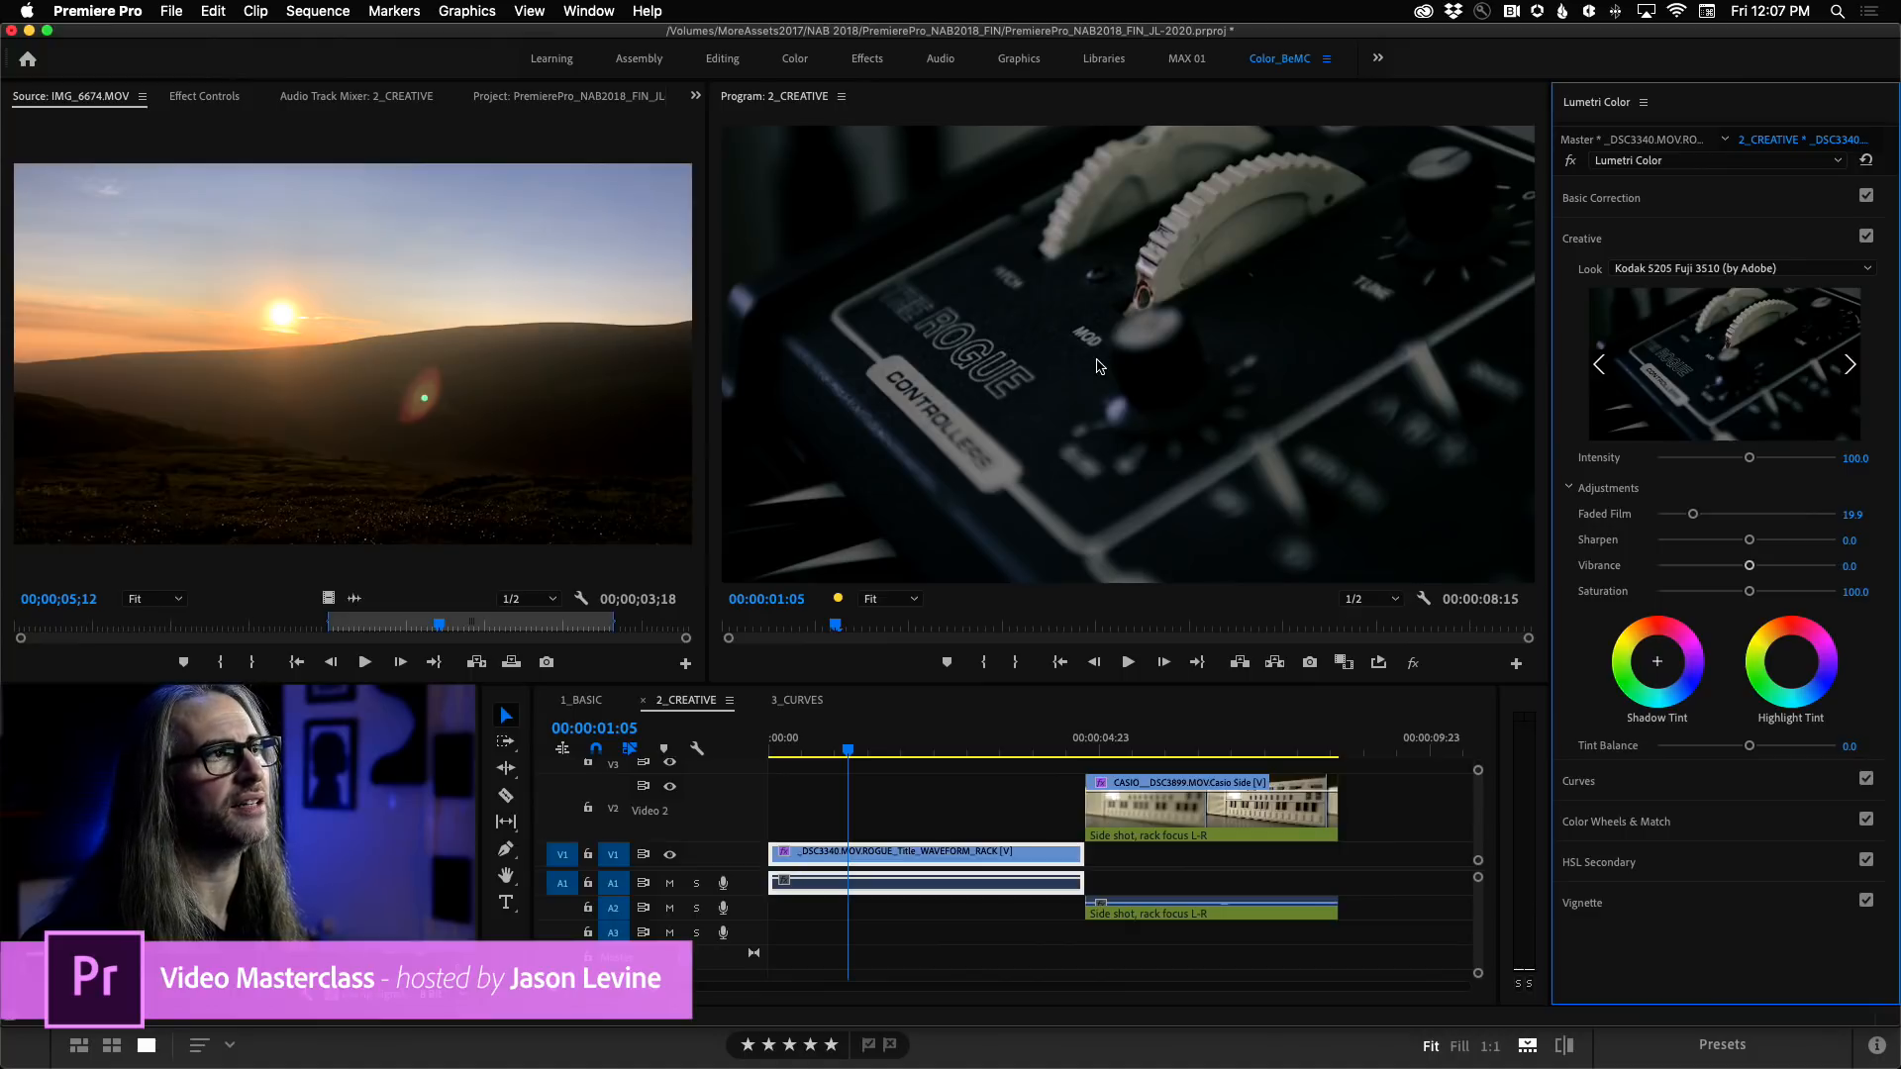
# Compare the Rogue clip with Lumetri bypassed, and set Faded Film to 39.8 and Intensity to 124.9 with a slight blue-violet shadow tint.
pyautogui.click(1570, 161)
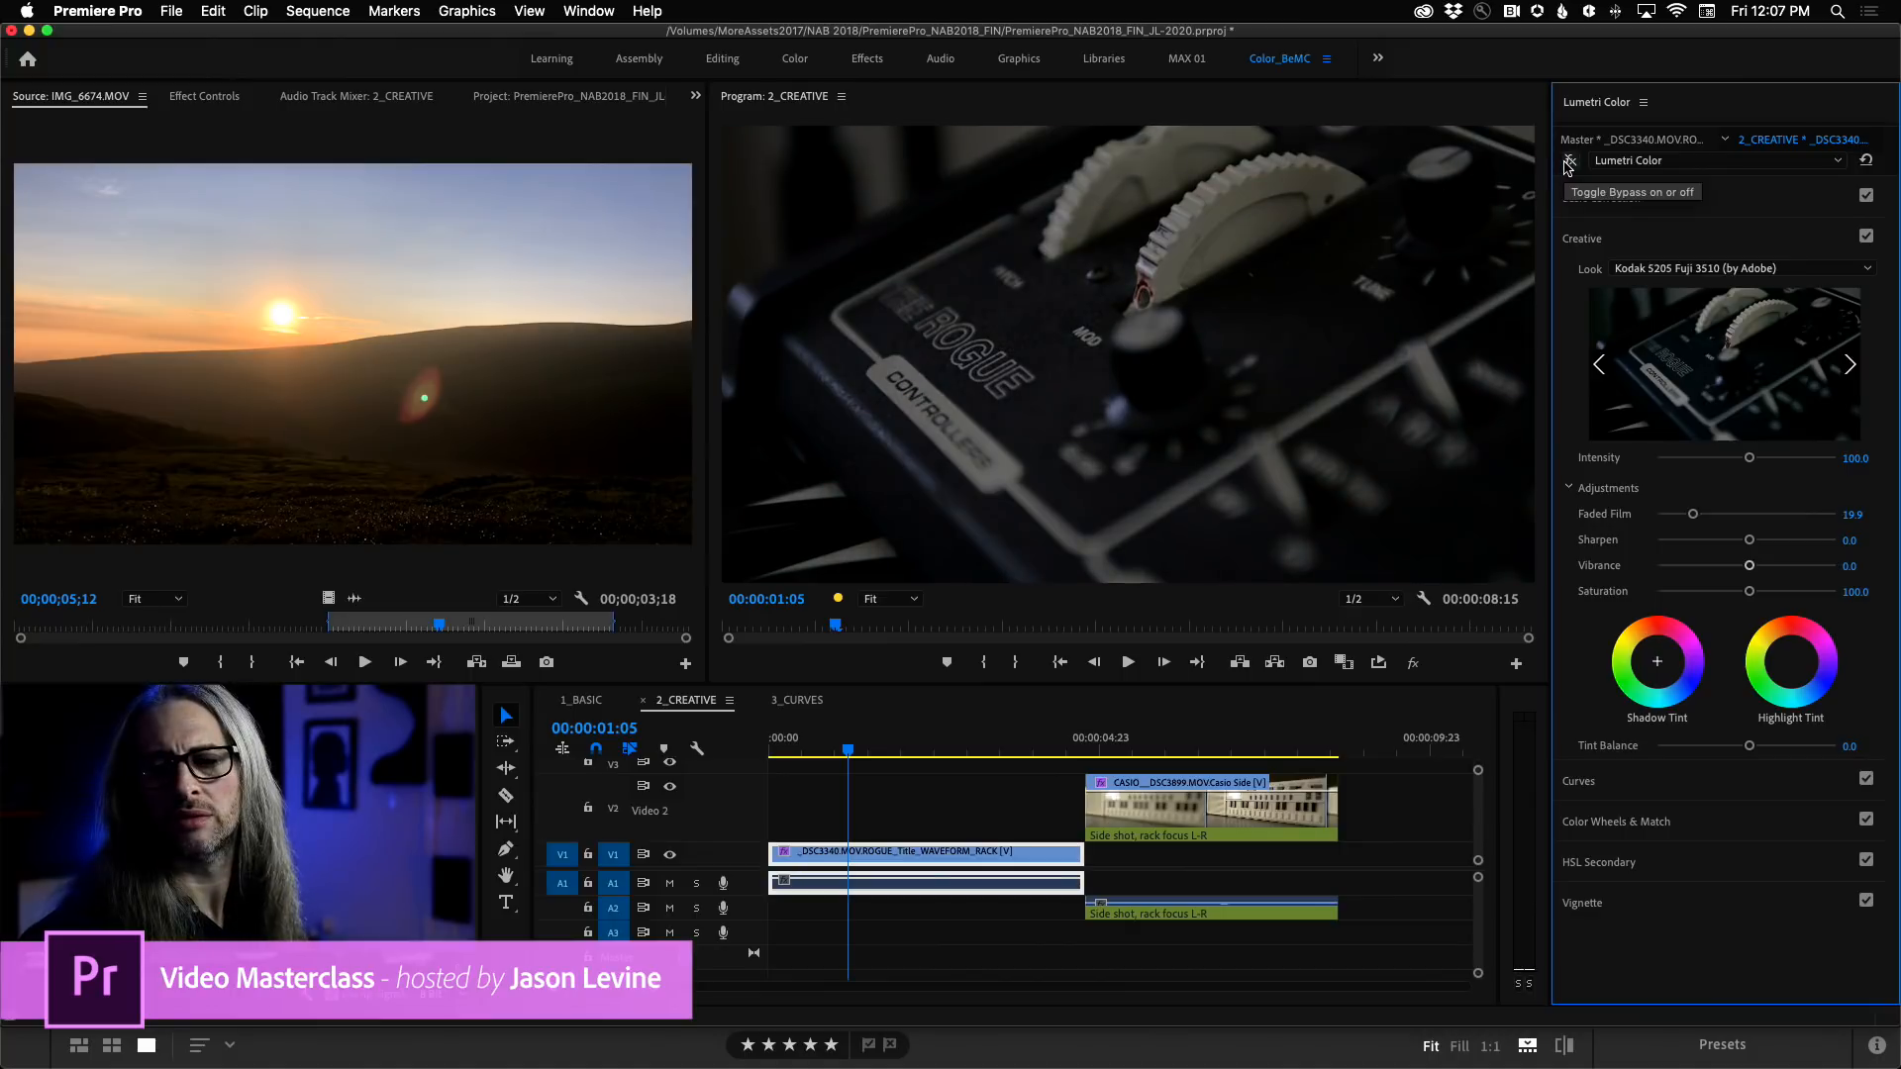
pyautogui.click(1569, 163)
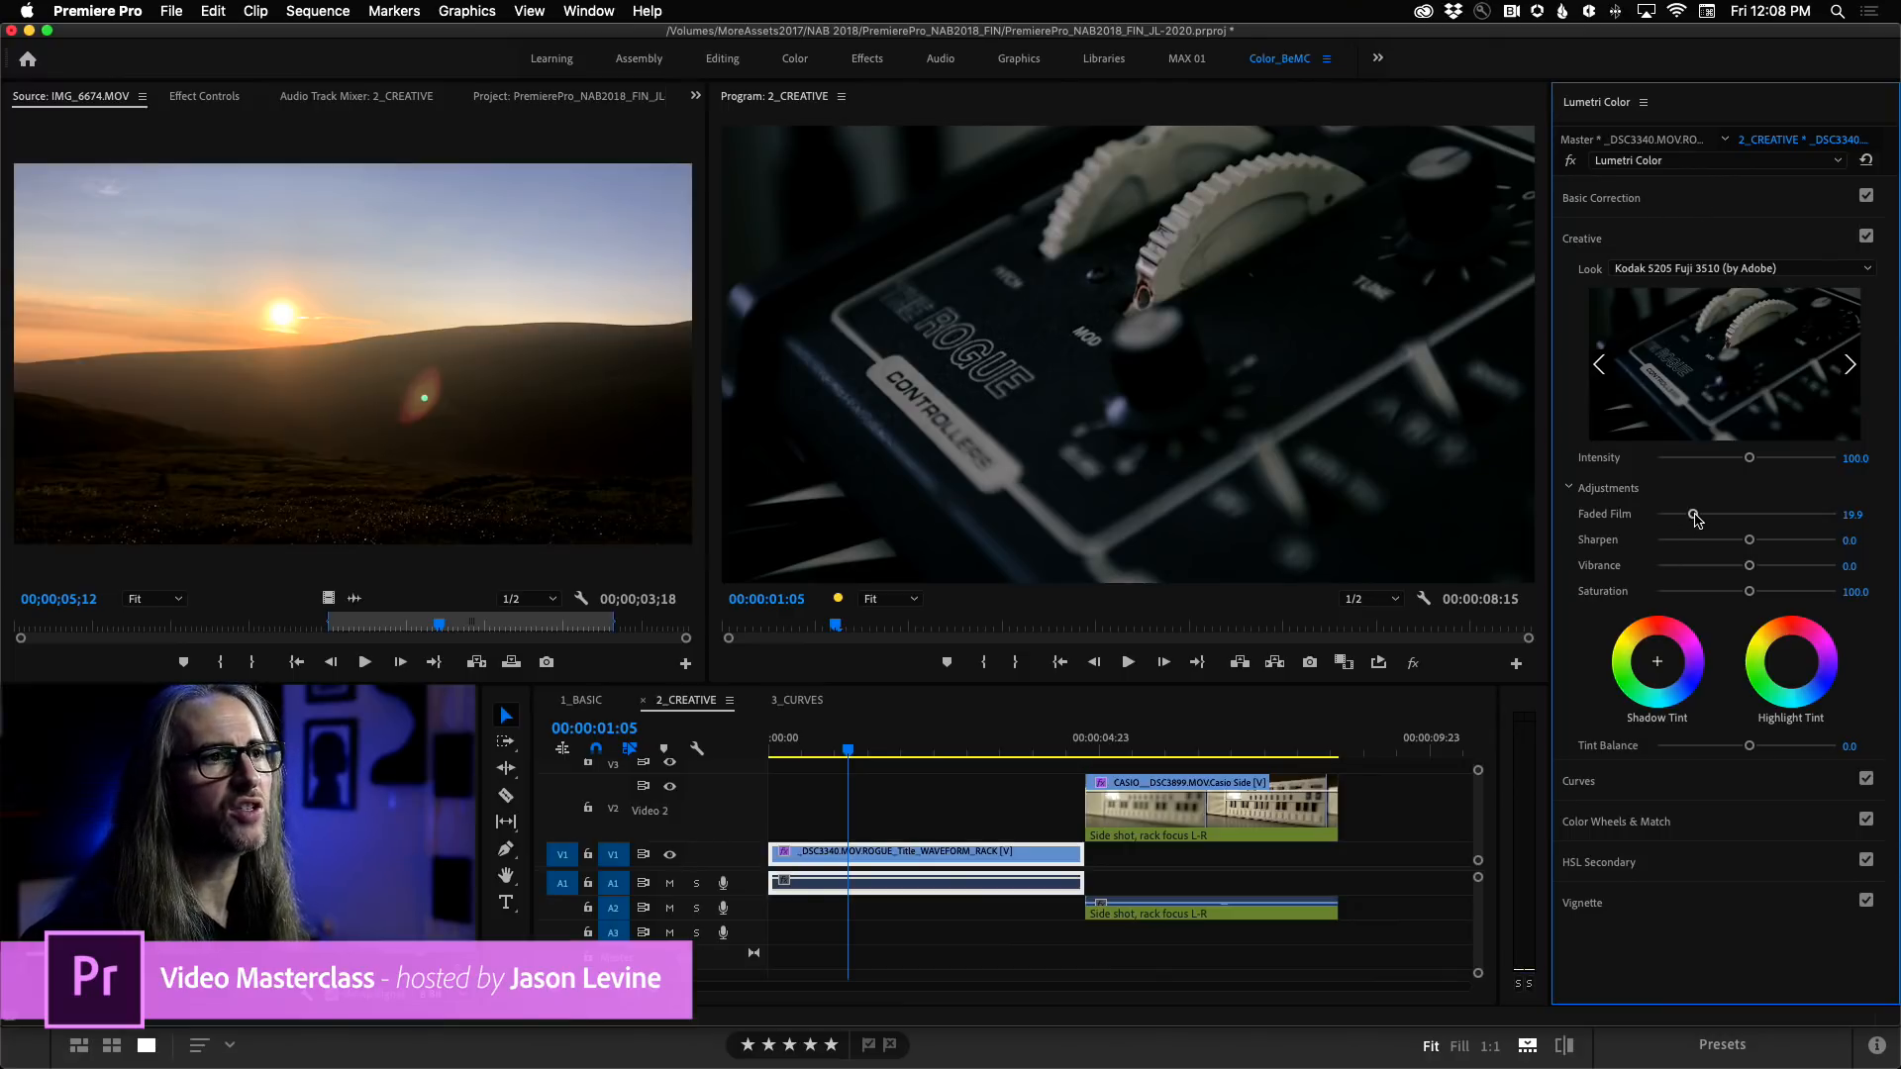
pyautogui.moveTo(1693, 516); pyautogui.dragTo(1769, 463)
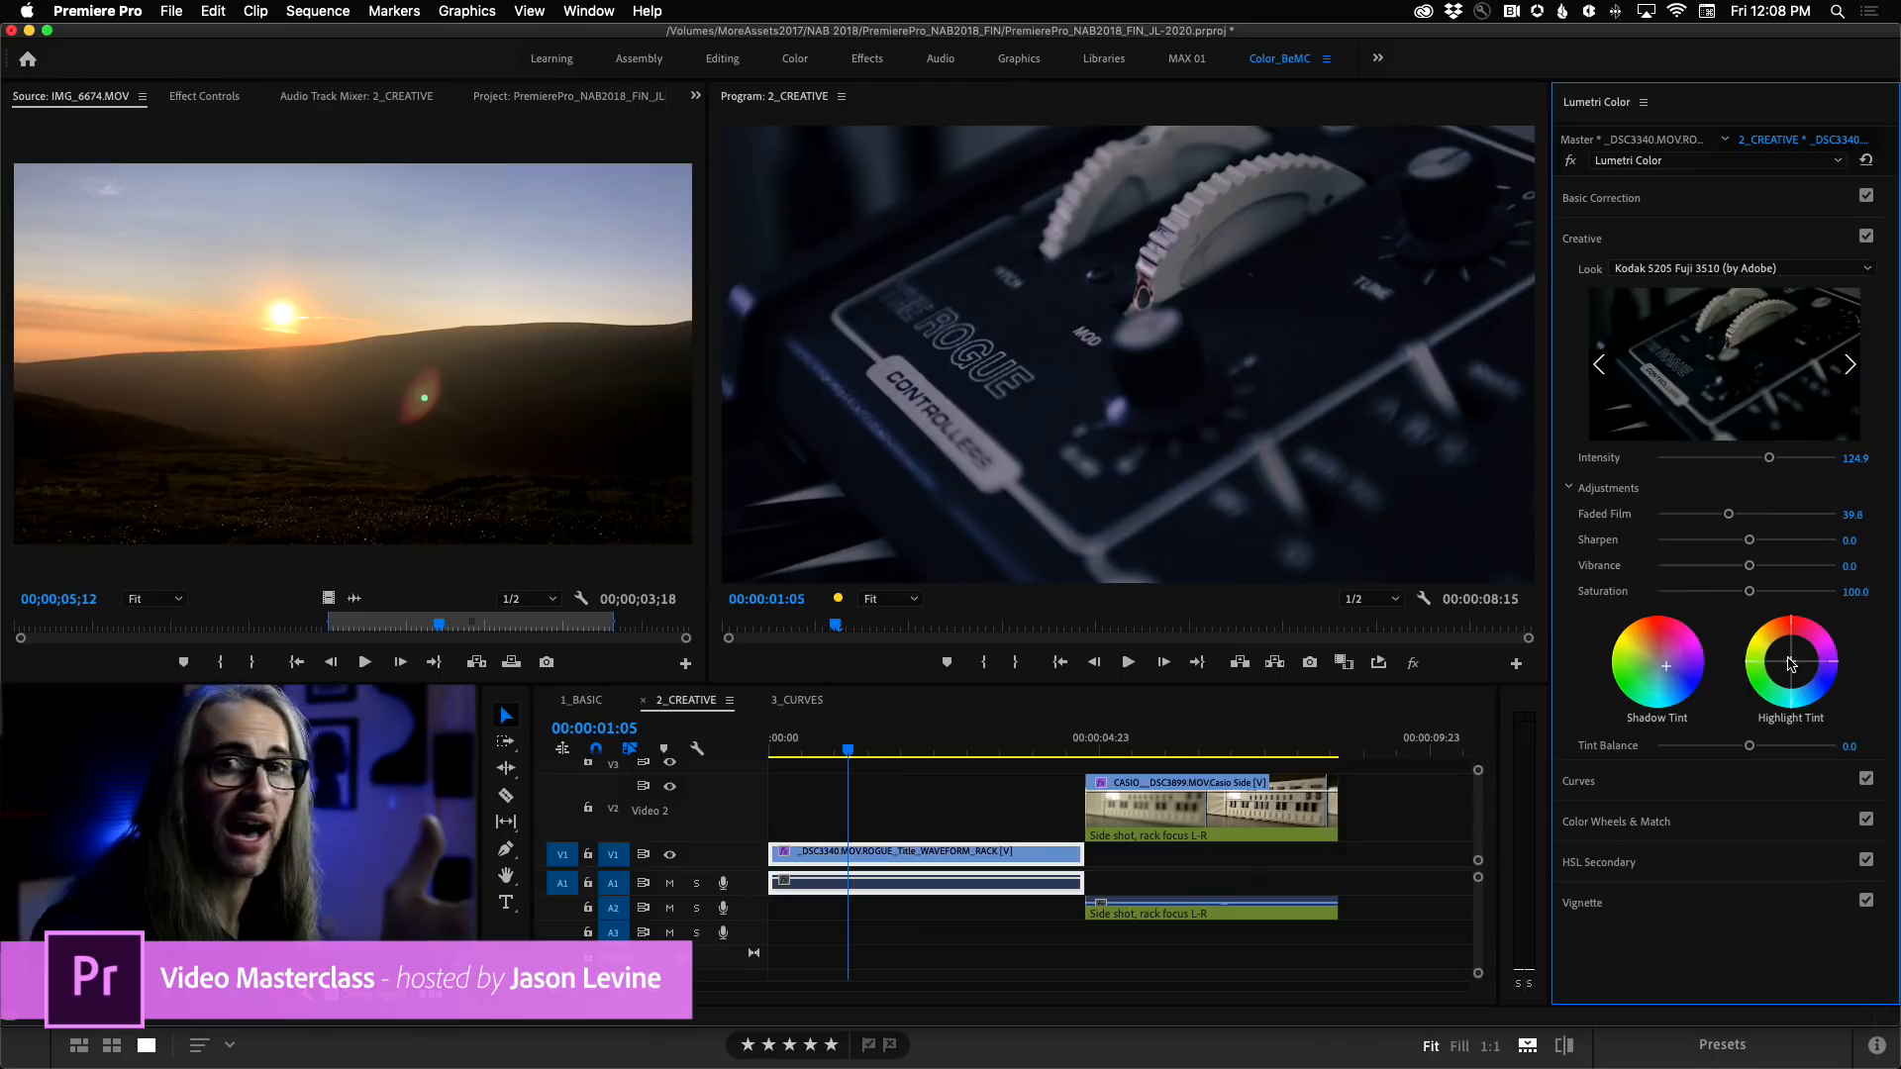
# Try shifting the Rogue clip's Tint Balance toward positive values, and set it back to 0.
pyautogui.moveTo(1751, 752); pyautogui.dragTo(1842, 750)
pyautogui.click(1854, 750)
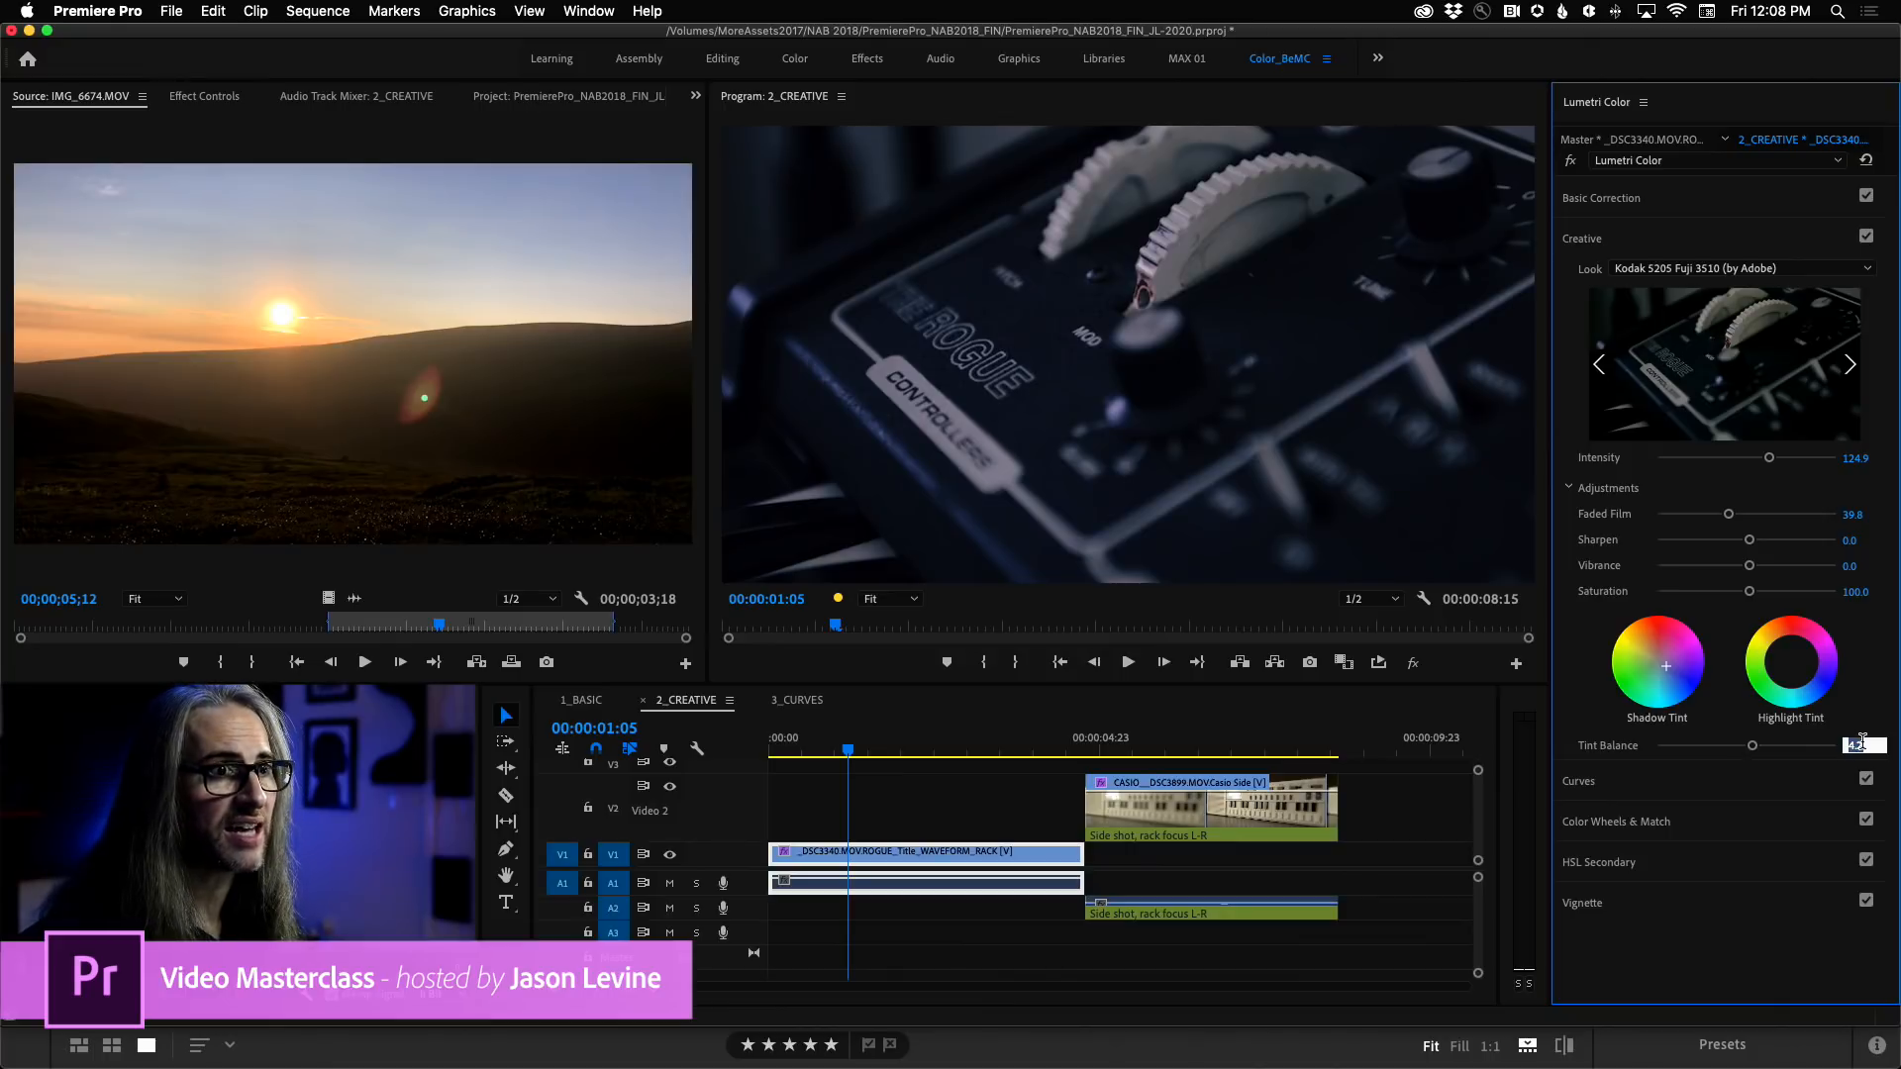
pyautogui.write('0')
pyautogui.press('Return')
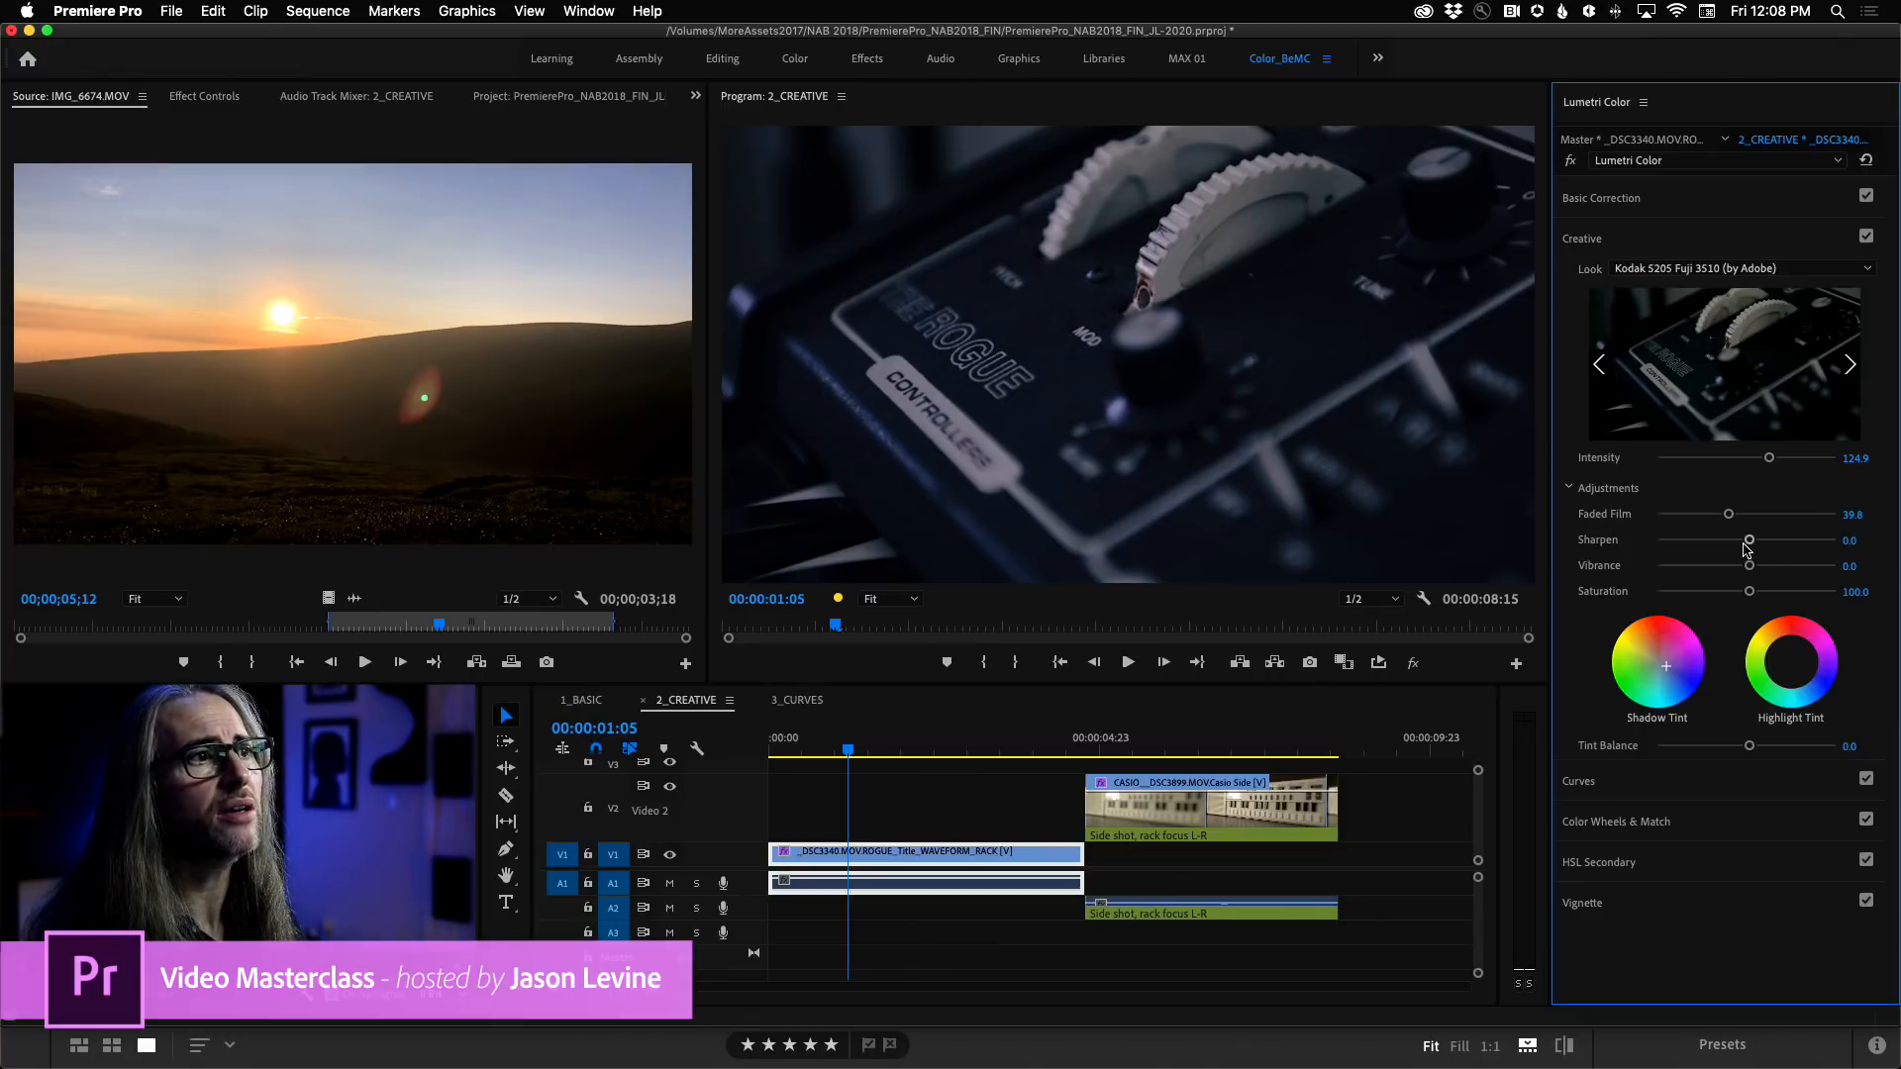
# Try sharpening the Rogue clip up to 49.2, play it forward and backward to check the detail, and return Sharpen to 0.
pyautogui.moveTo(1749, 543)
pyautogui.mouseDown()
pyautogui.moveTo(1825, 546)
pyautogui.moveTo(1710, 543)
pyautogui.moveTo(1751, 545)
pyautogui.mouseUp()
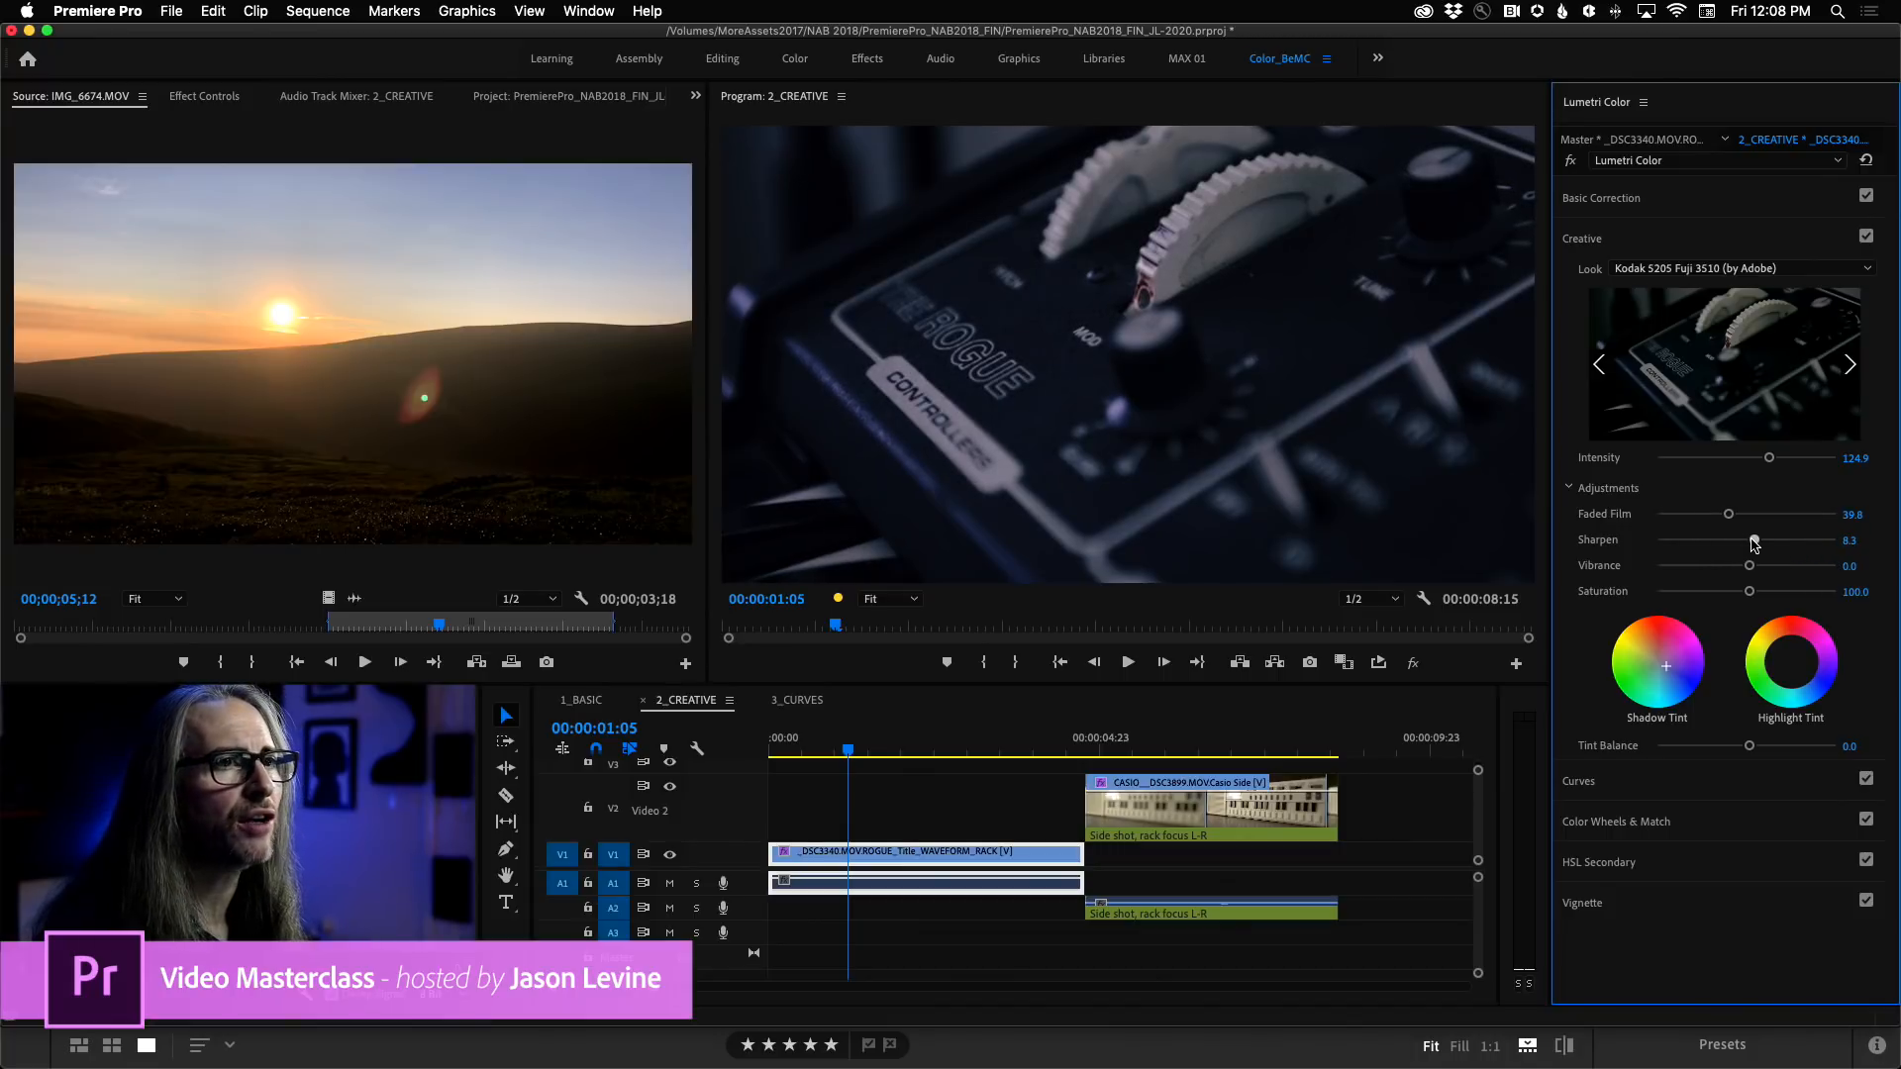
pyautogui.doubleClick(1751, 542)
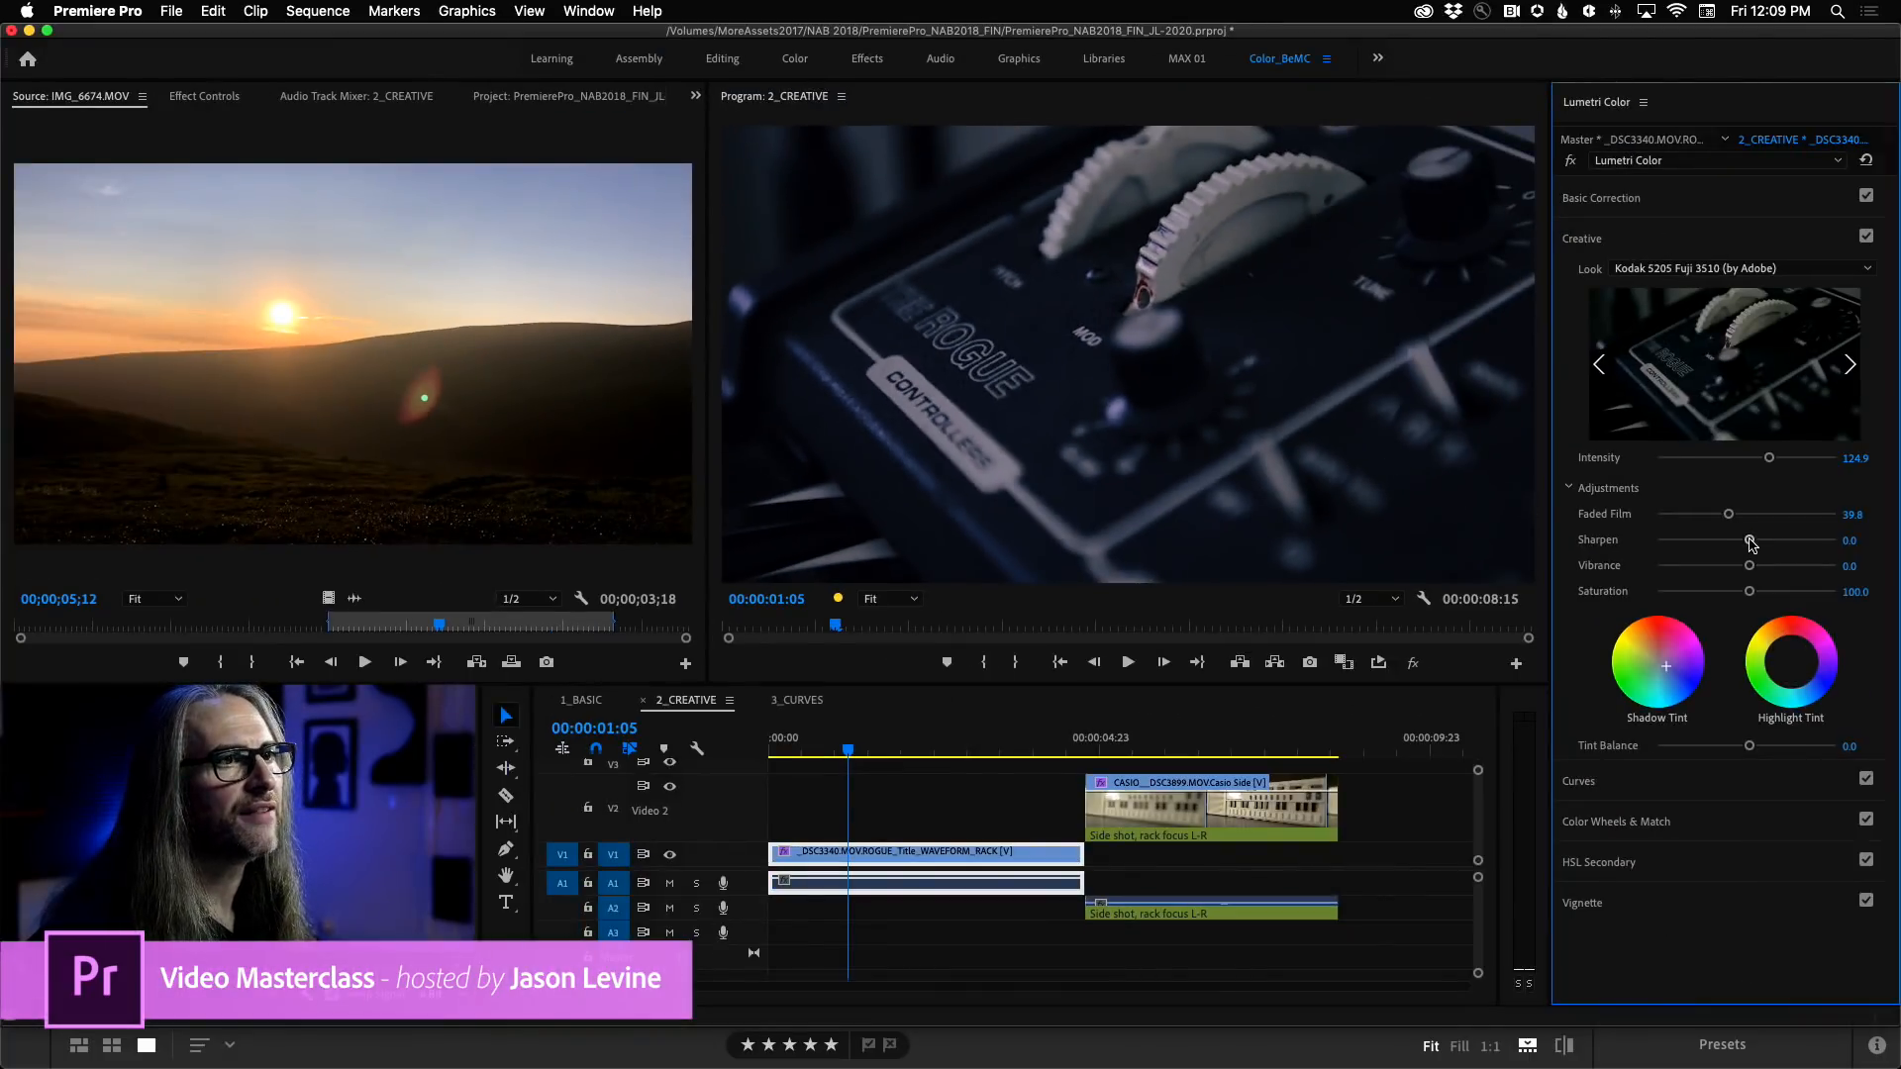
pyautogui.moveTo(1750, 542); pyautogui.dragTo(1793, 545)
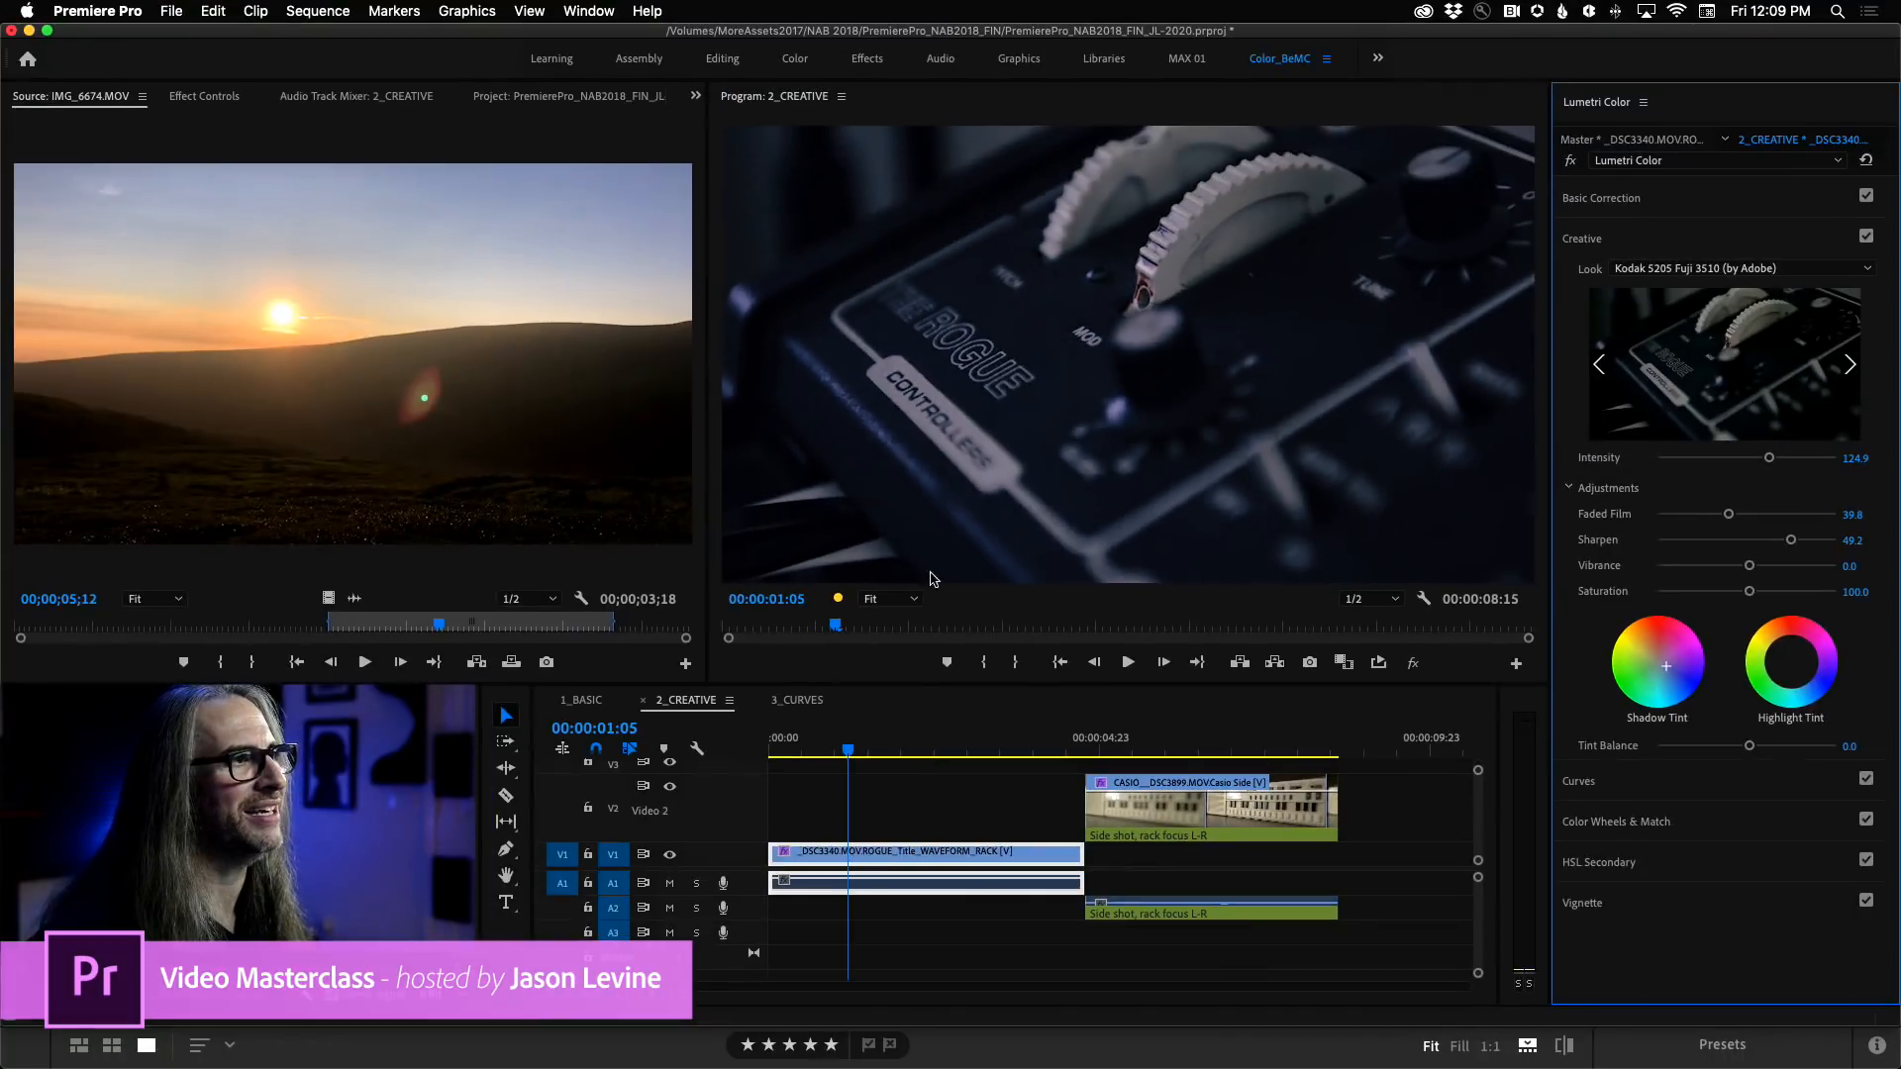
pyautogui.press('space')
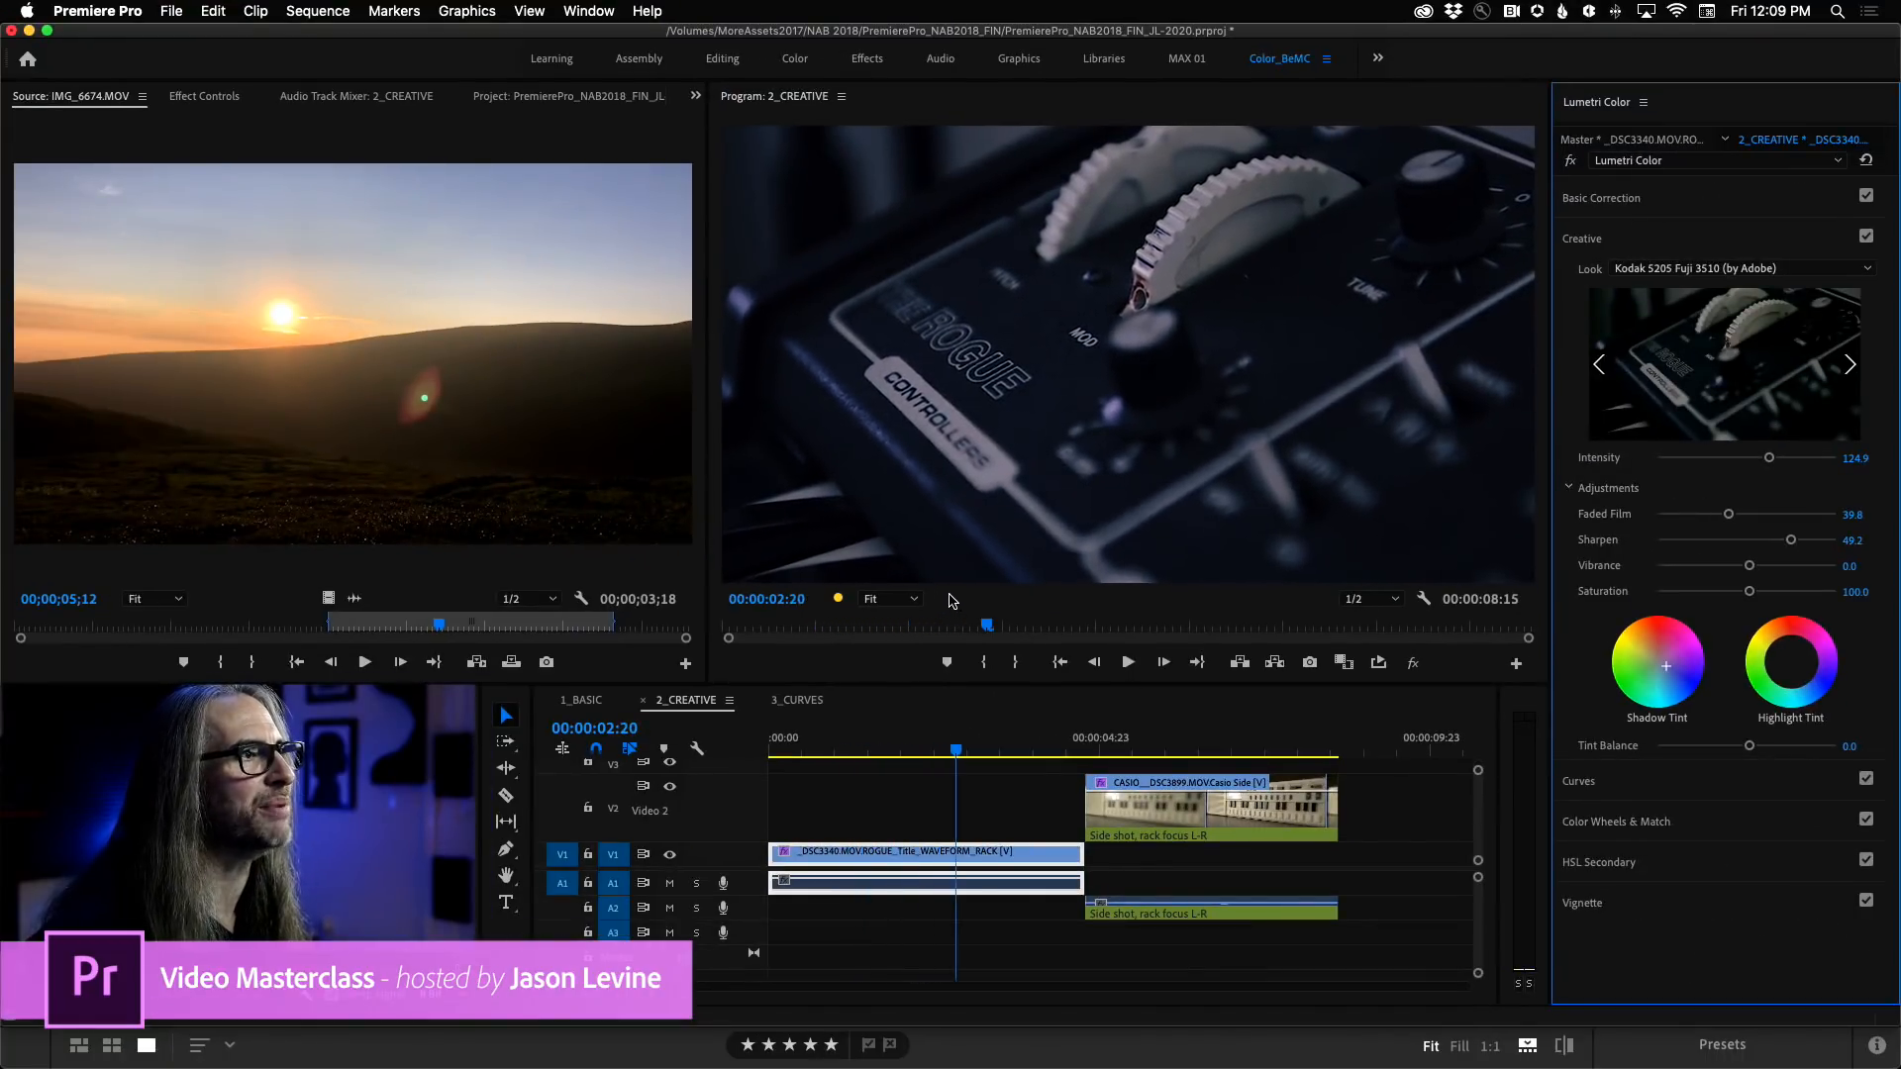
pyautogui.press('j')
pyautogui.press('k')
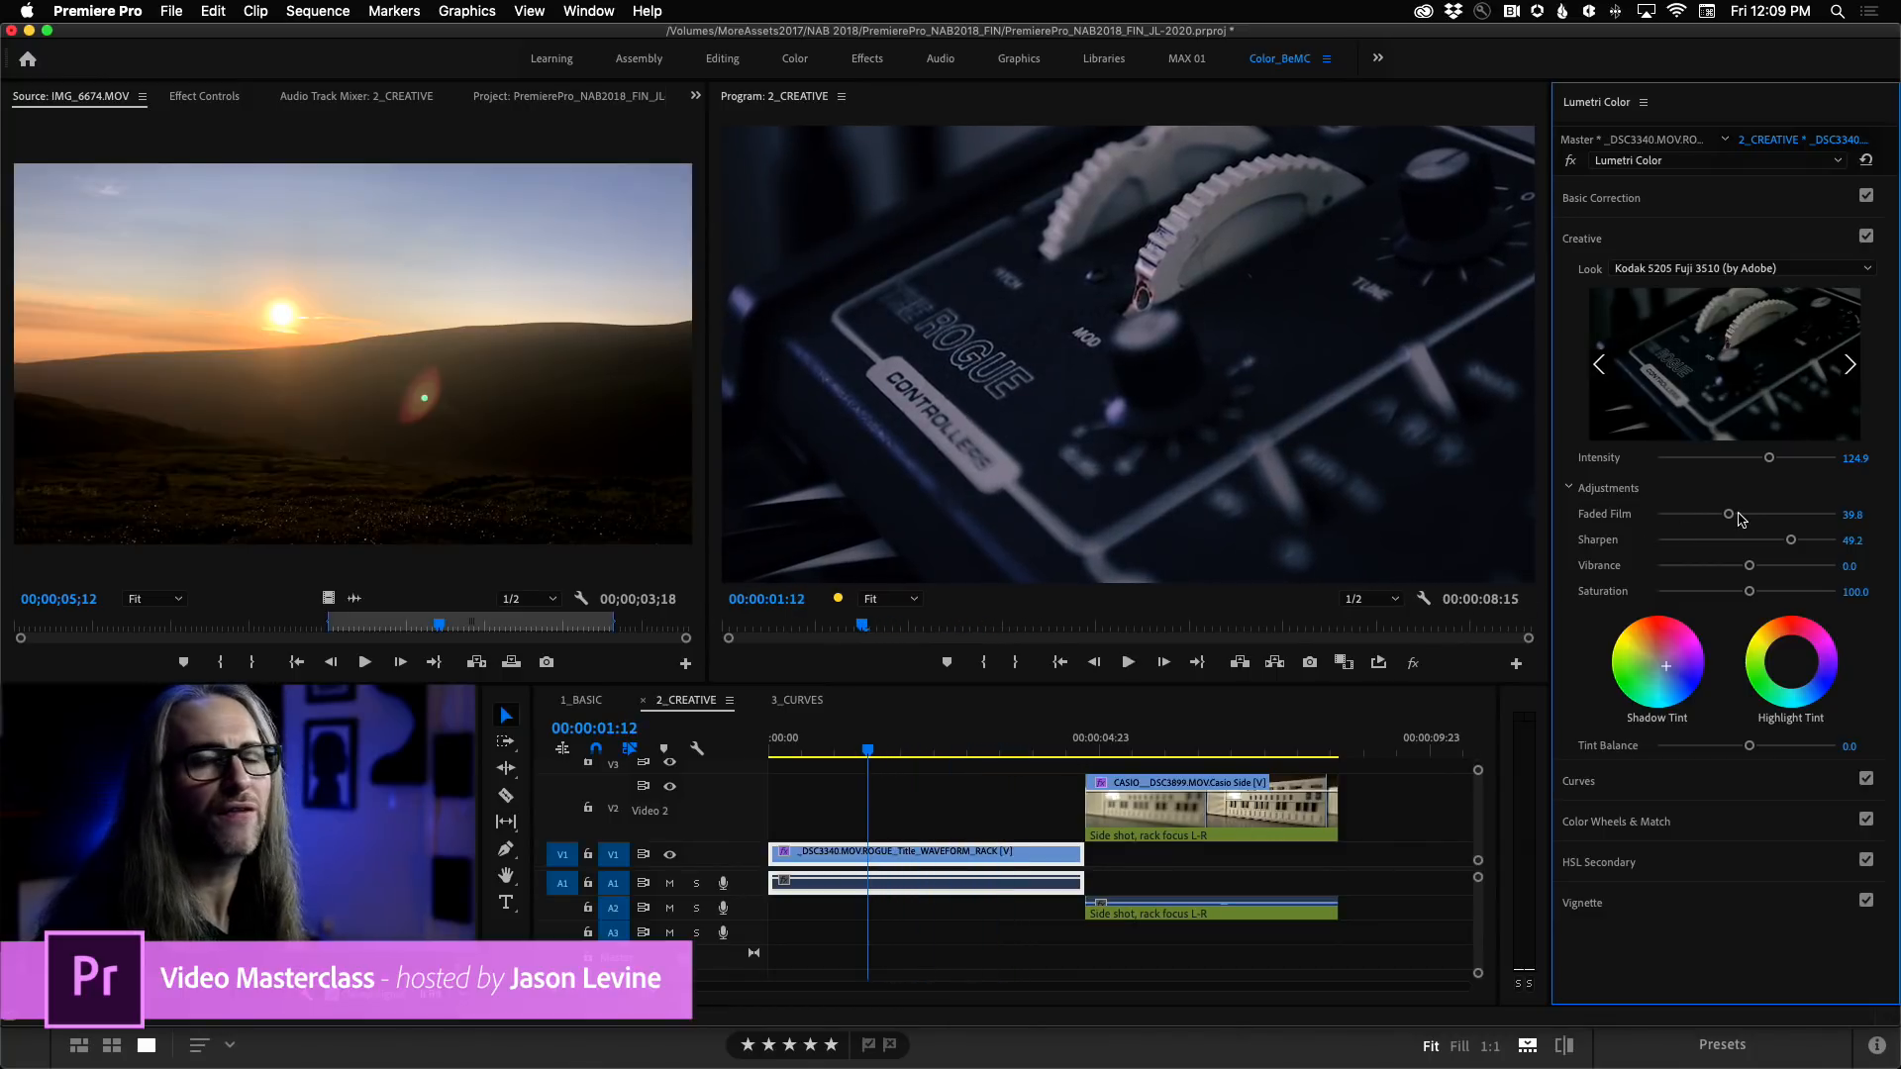
pyautogui.moveTo(1793, 544); pyautogui.dragTo(1752, 544)
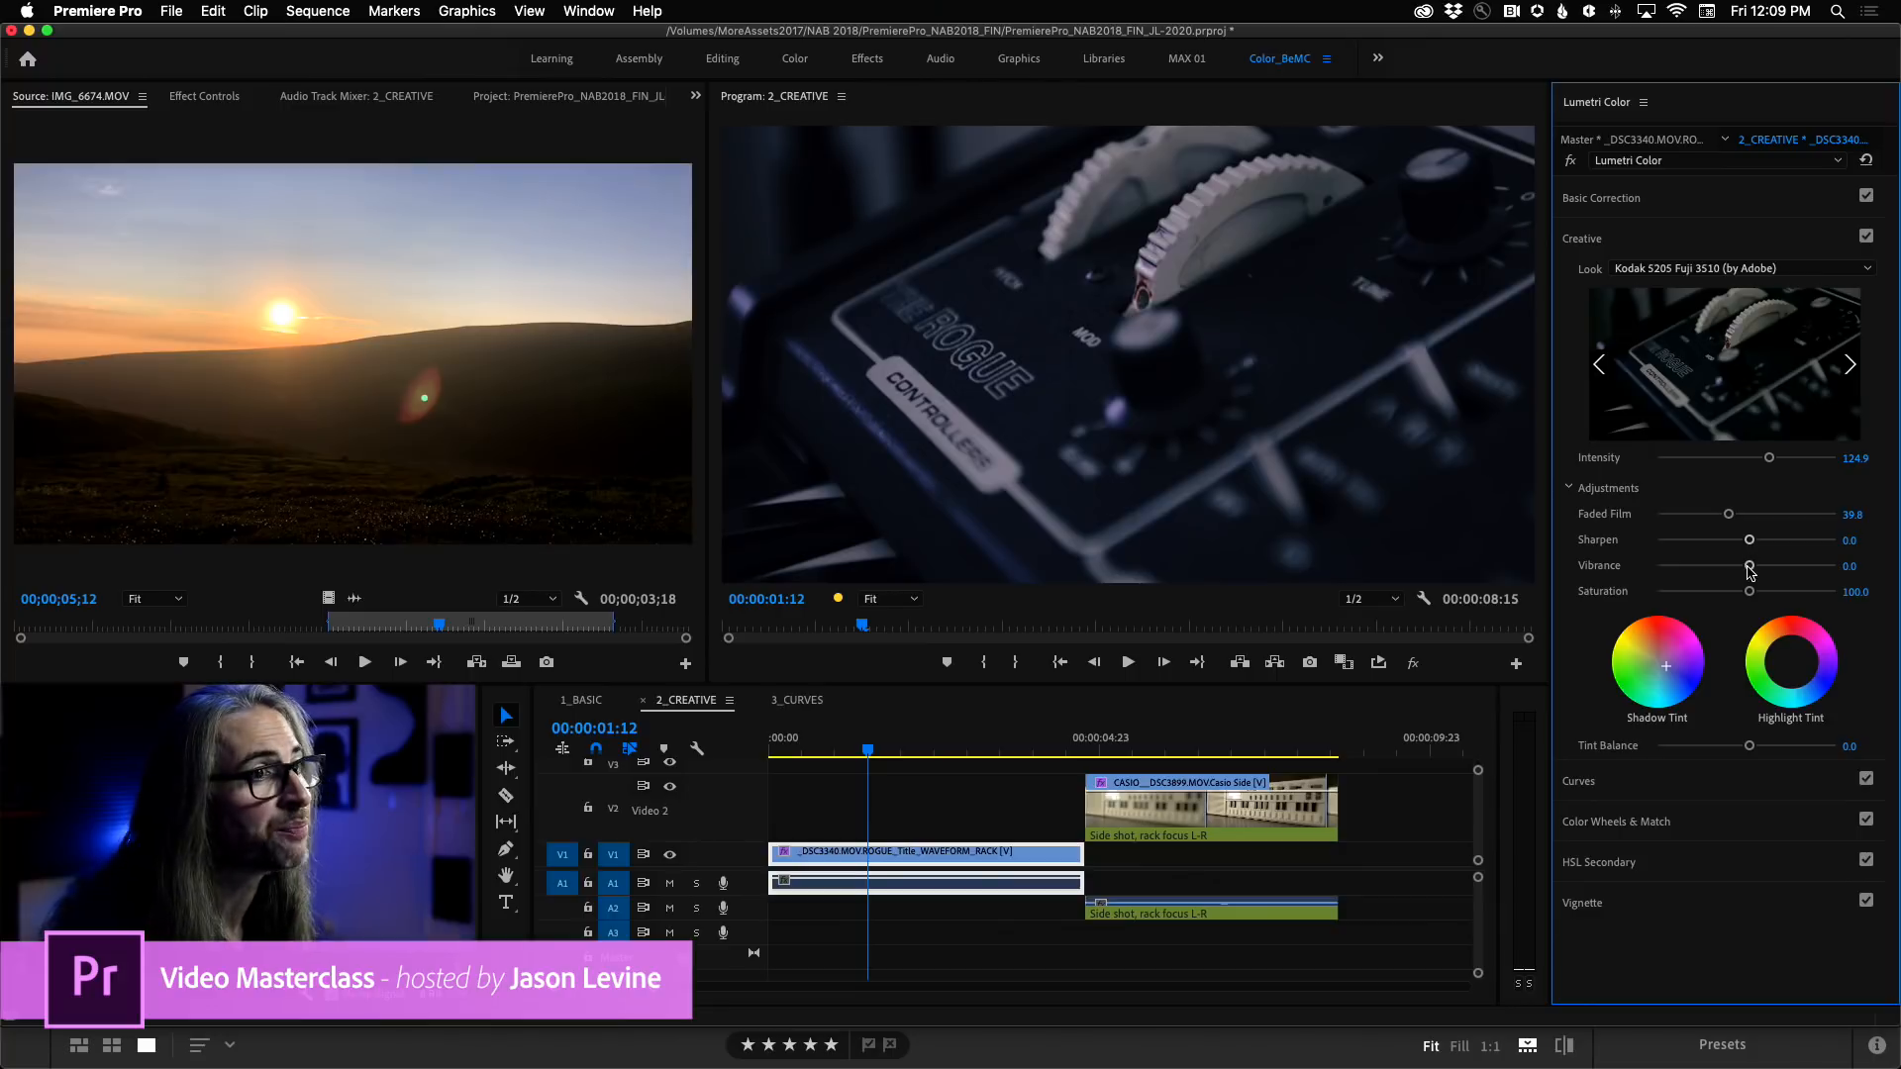
# Try raising the Rogue clip's Vibrance to 39.2, and settle on Vibrance -0.6 and Saturation 100.6.
pyautogui.moveTo(1750, 566); pyautogui.dragTo(1757, 570)
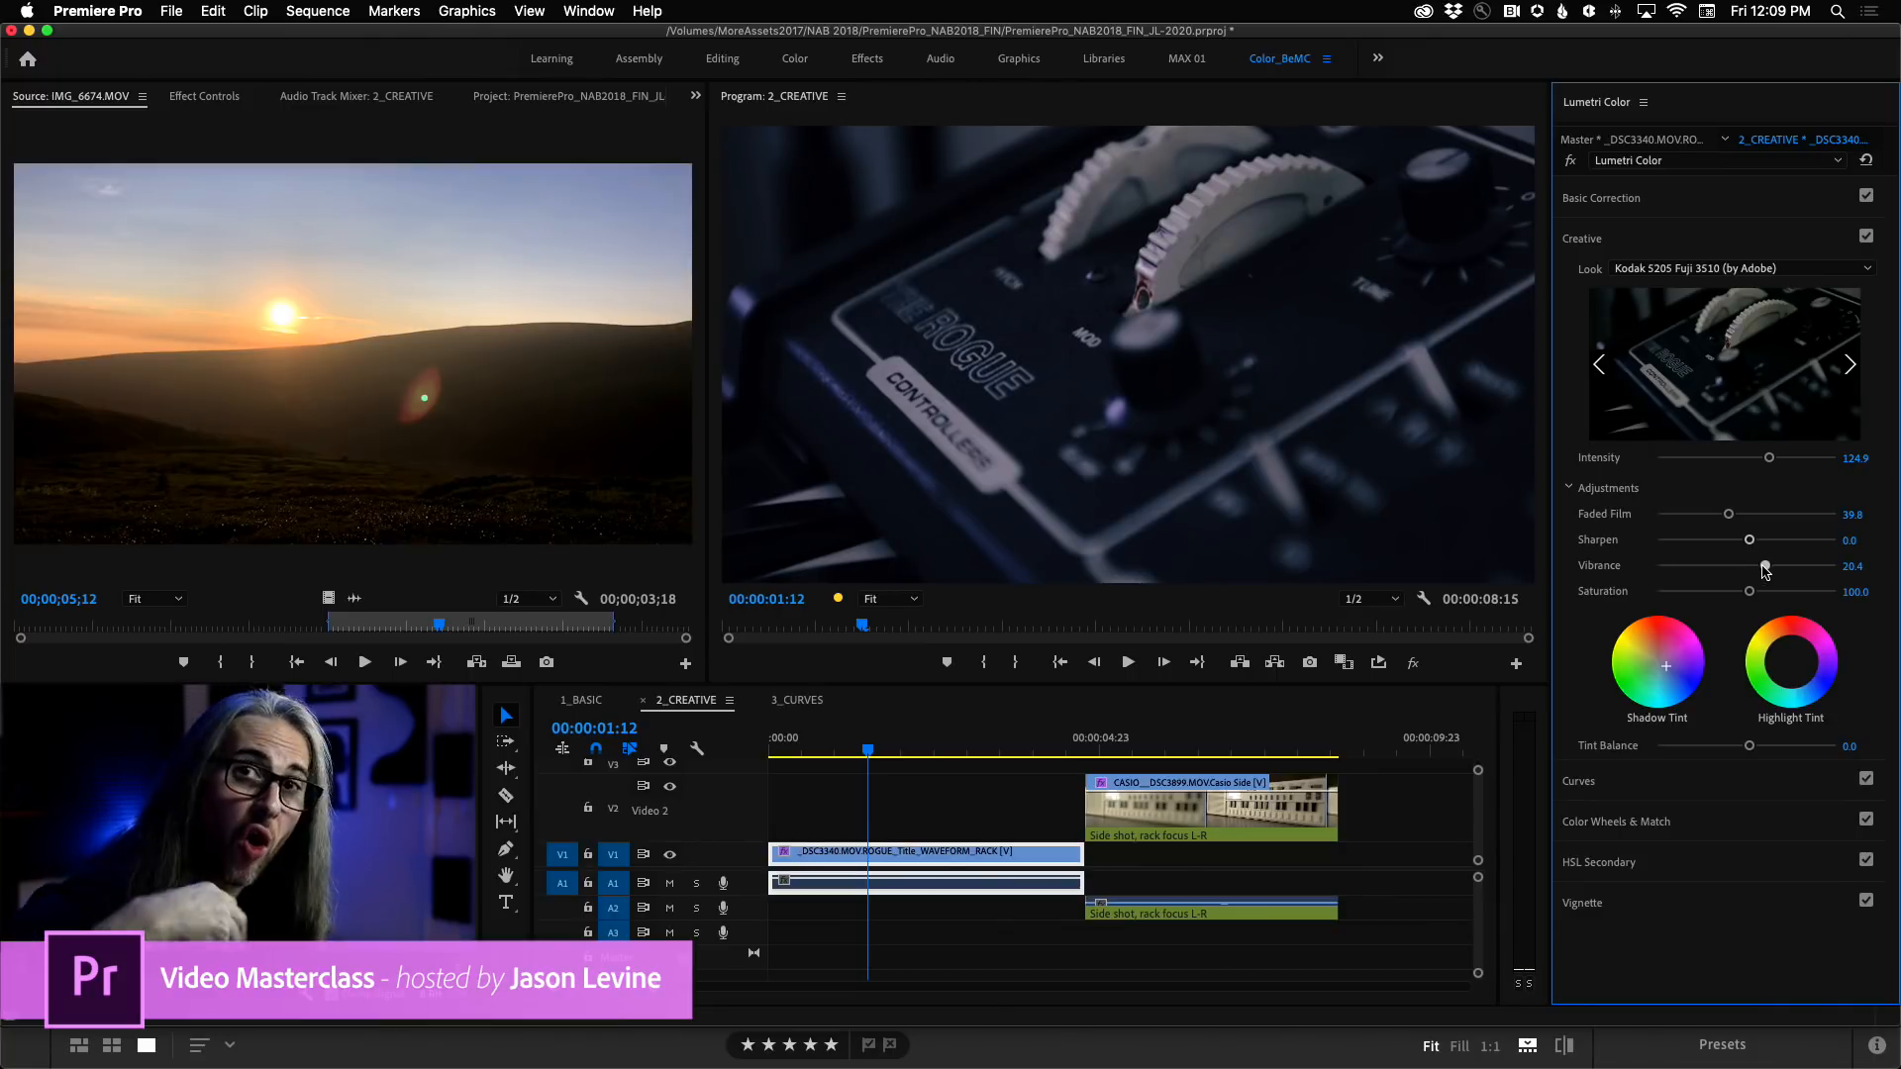
pyautogui.moveTo(1765, 571); pyautogui.dragTo(1782, 570)
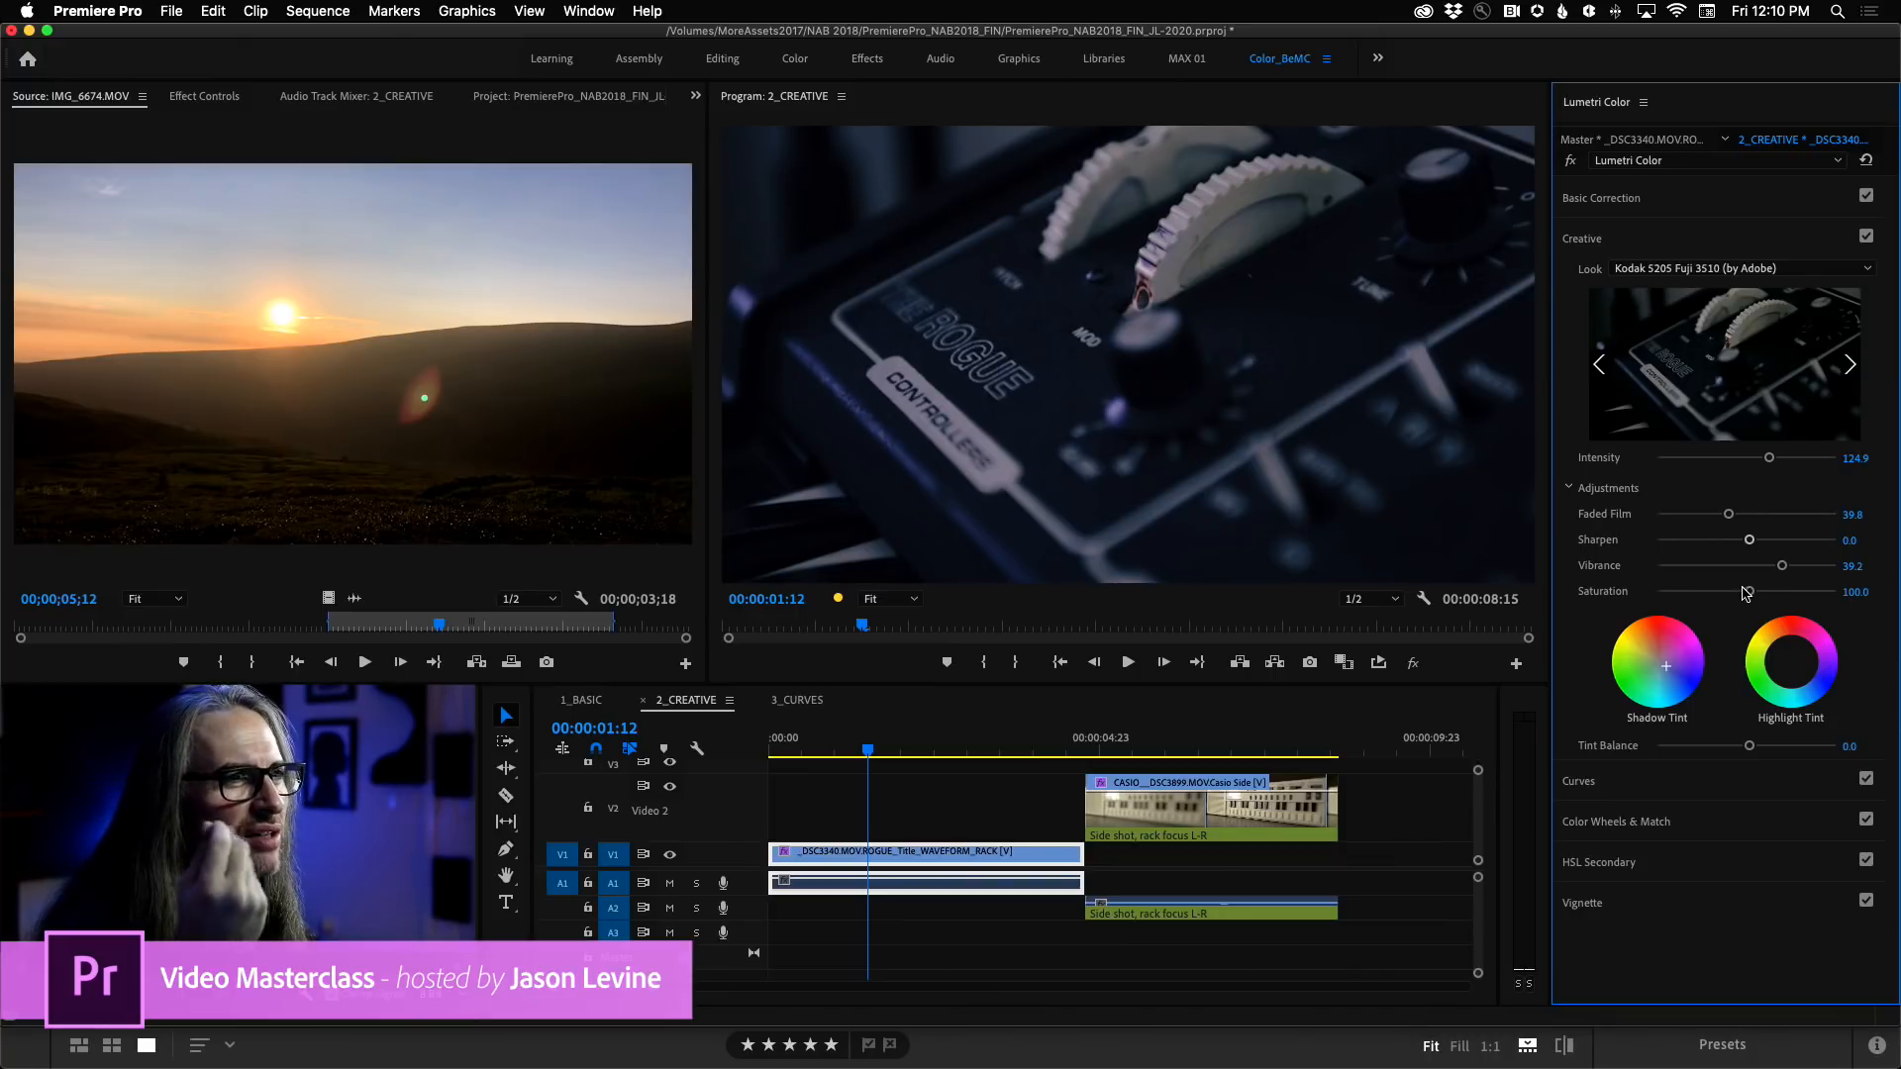
pyautogui.moveTo(1778, 572); pyautogui.dragTo(1747, 598)
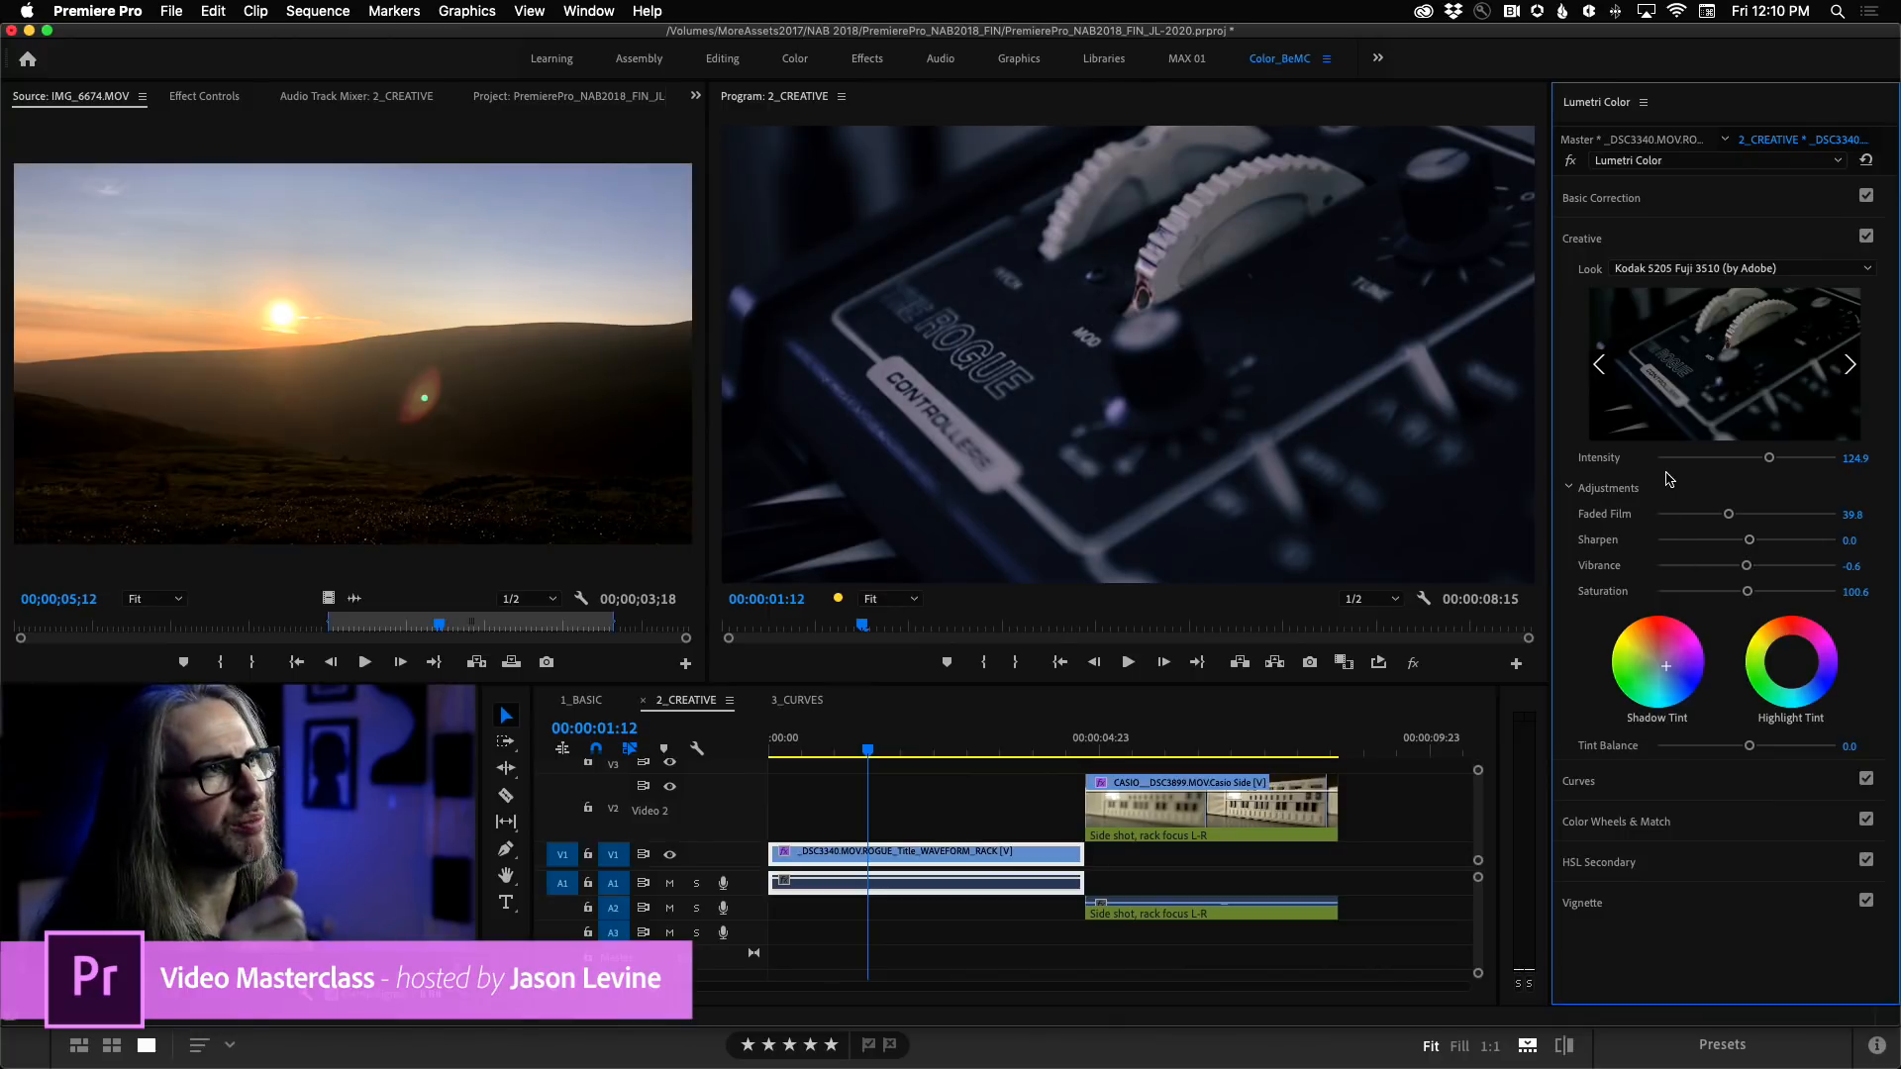
# In Basic Correction, lower the Rogue clip's Shadows to -21.5 and raise its Highlights to 53.6.
pyautogui.click(1700, 200)
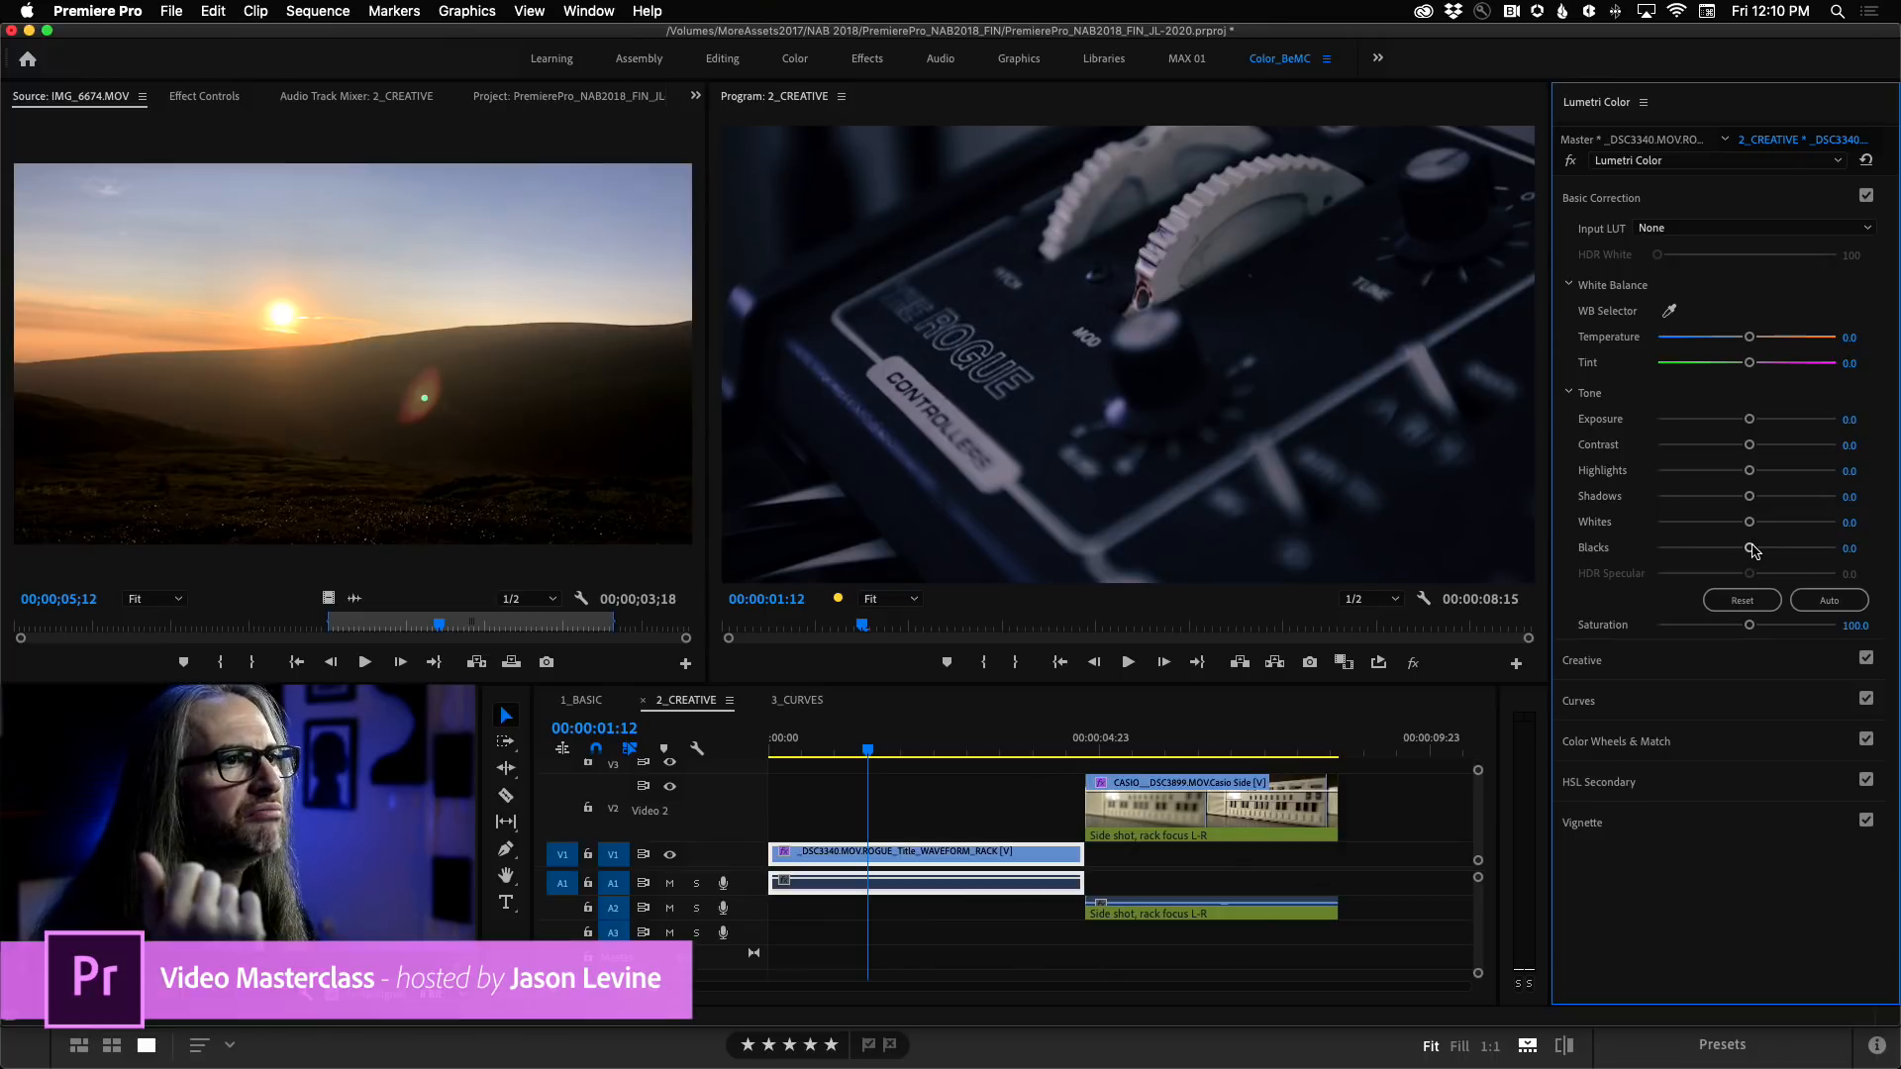
pyautogui.moveTo(1750, 497); pyautogui.dragTo(1783, 472)
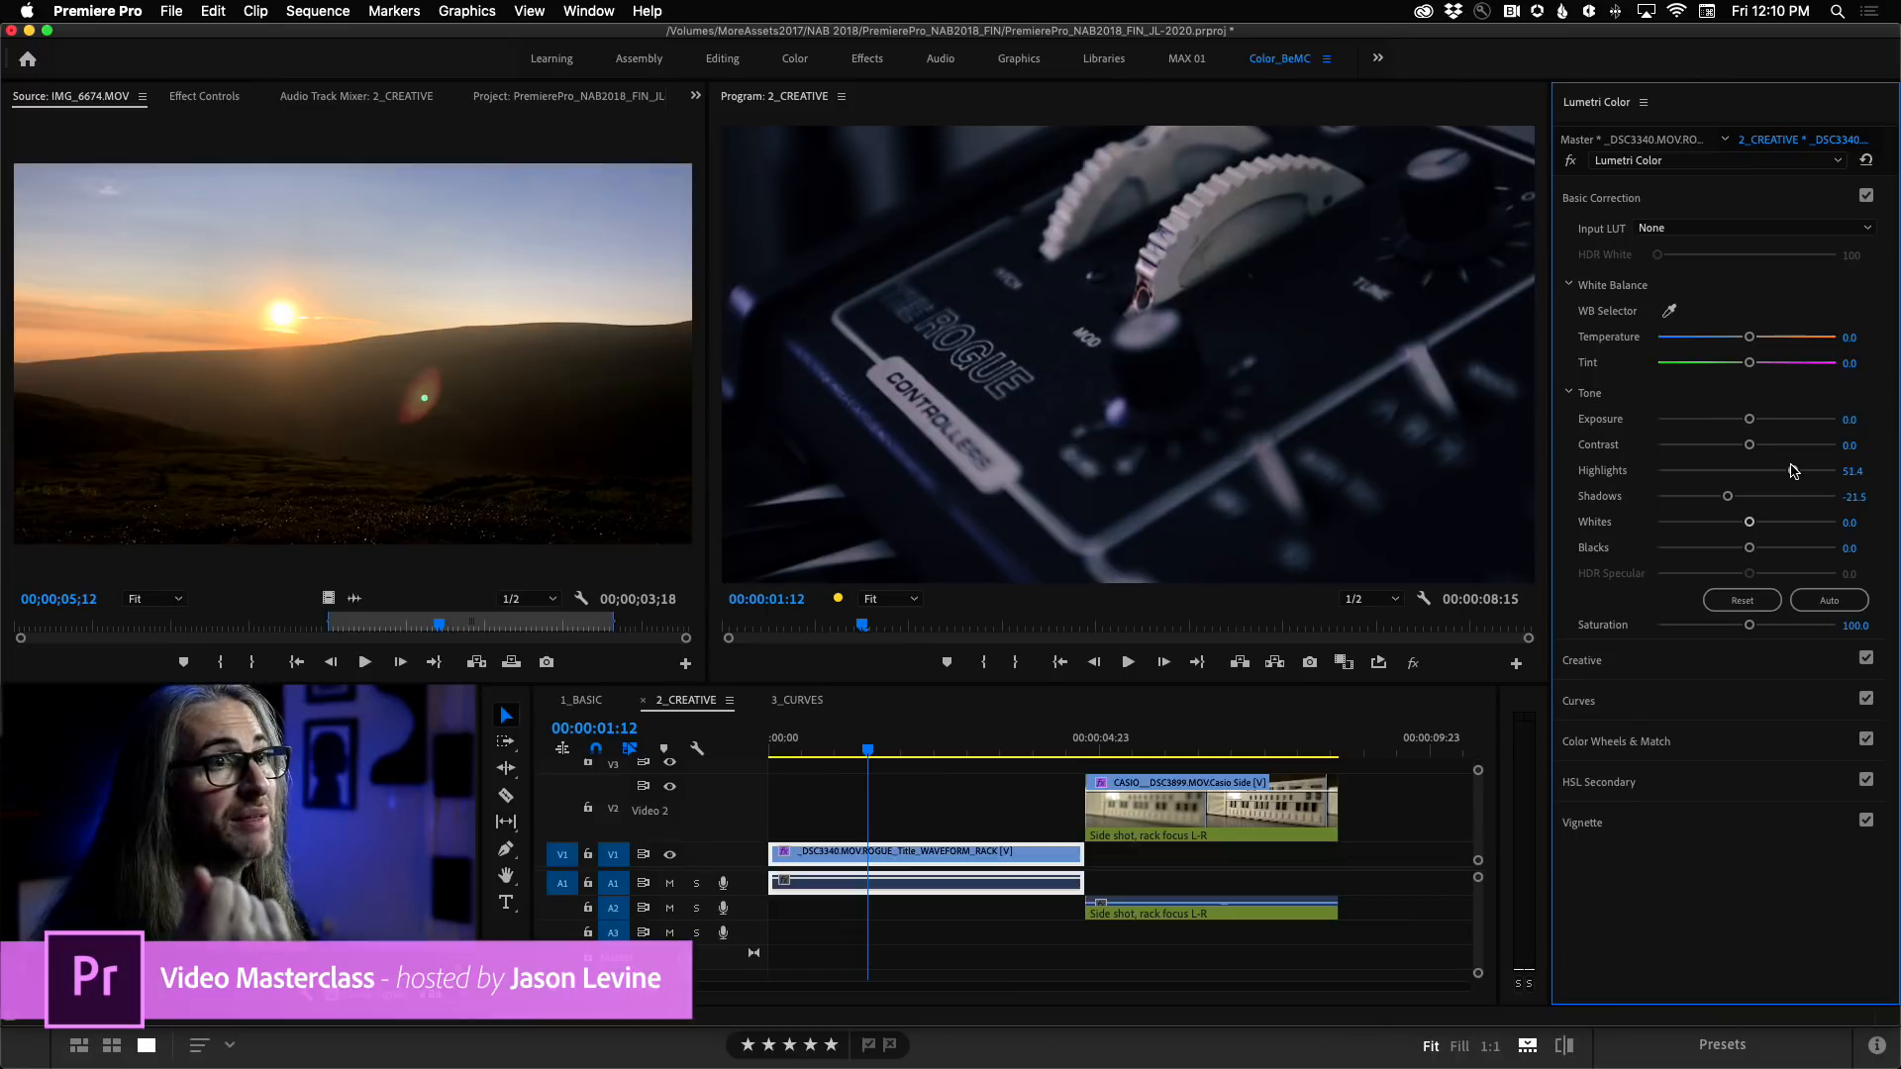
# Turn the Rogue clip's Creative and Basic Correction adjustments off and back on to compare the image with and without the grade.
pyautogui.click(1693, 656)
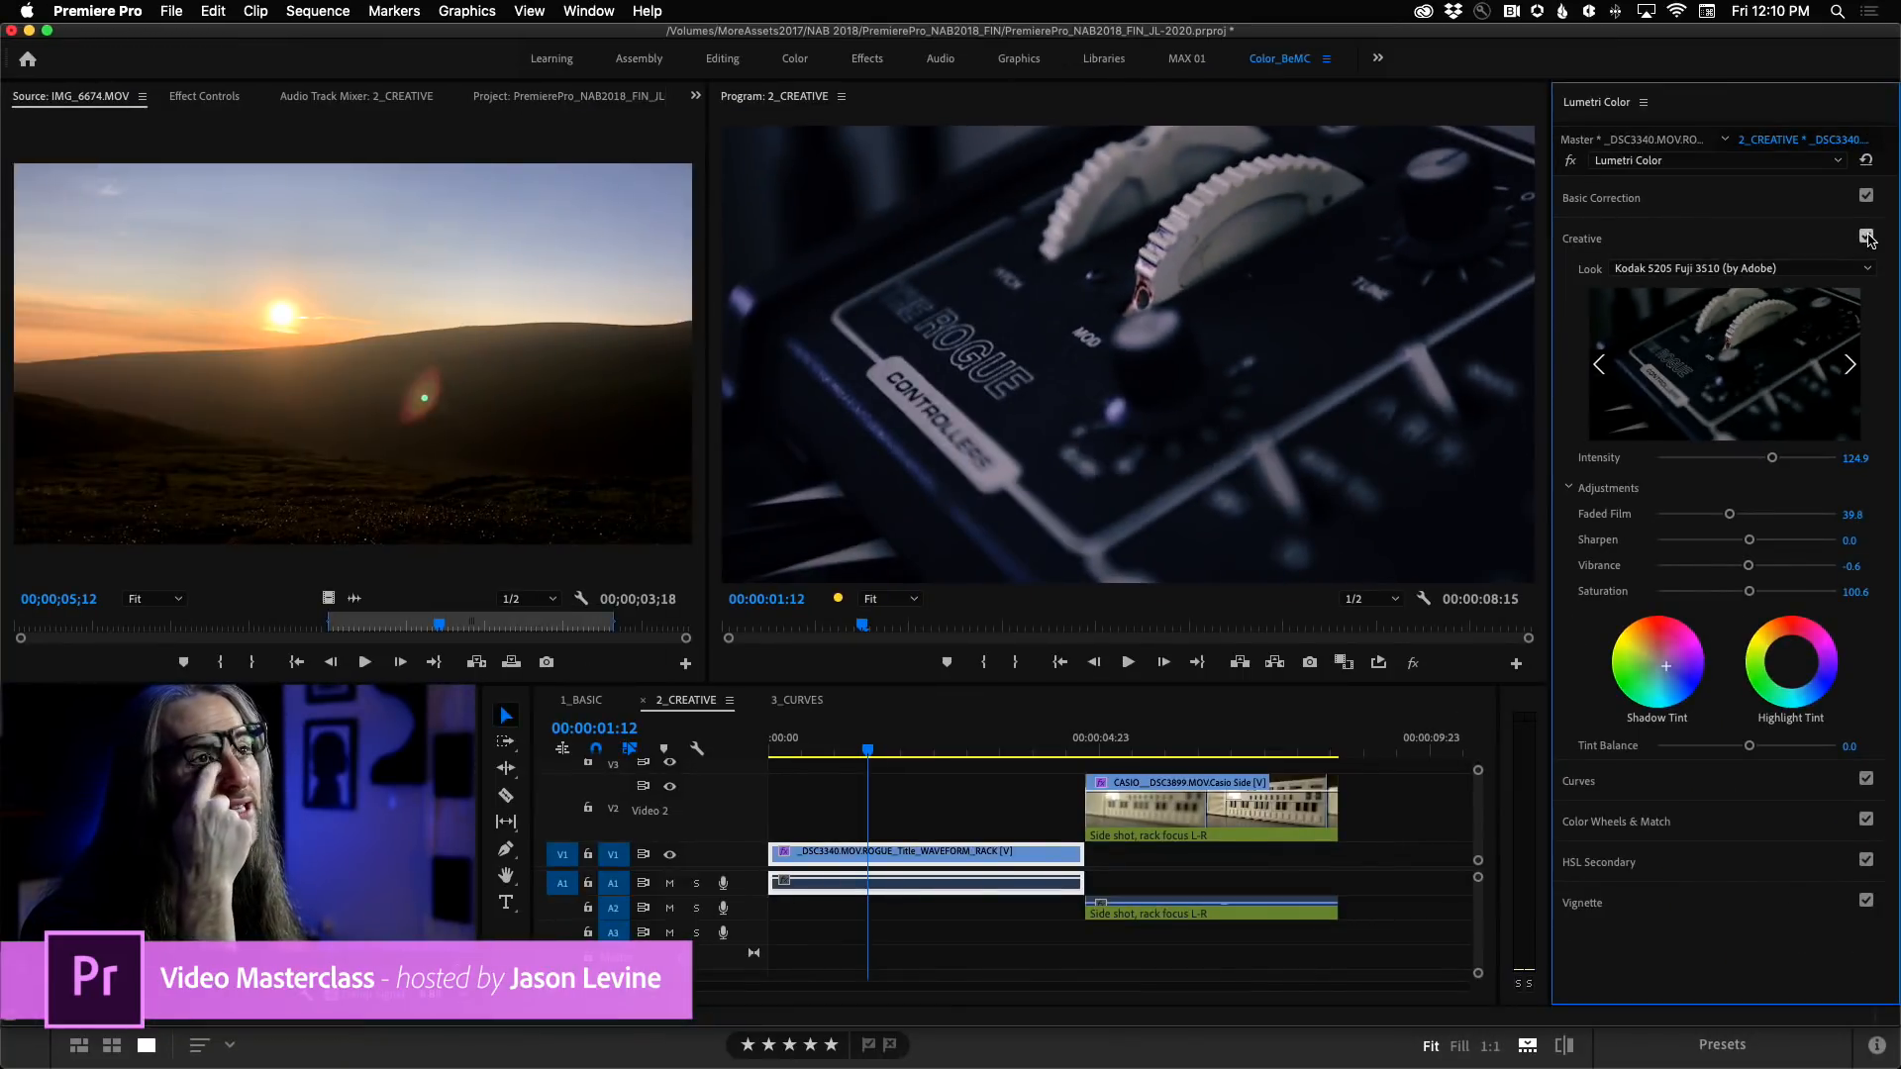
pyautogui.click(1867, 237)
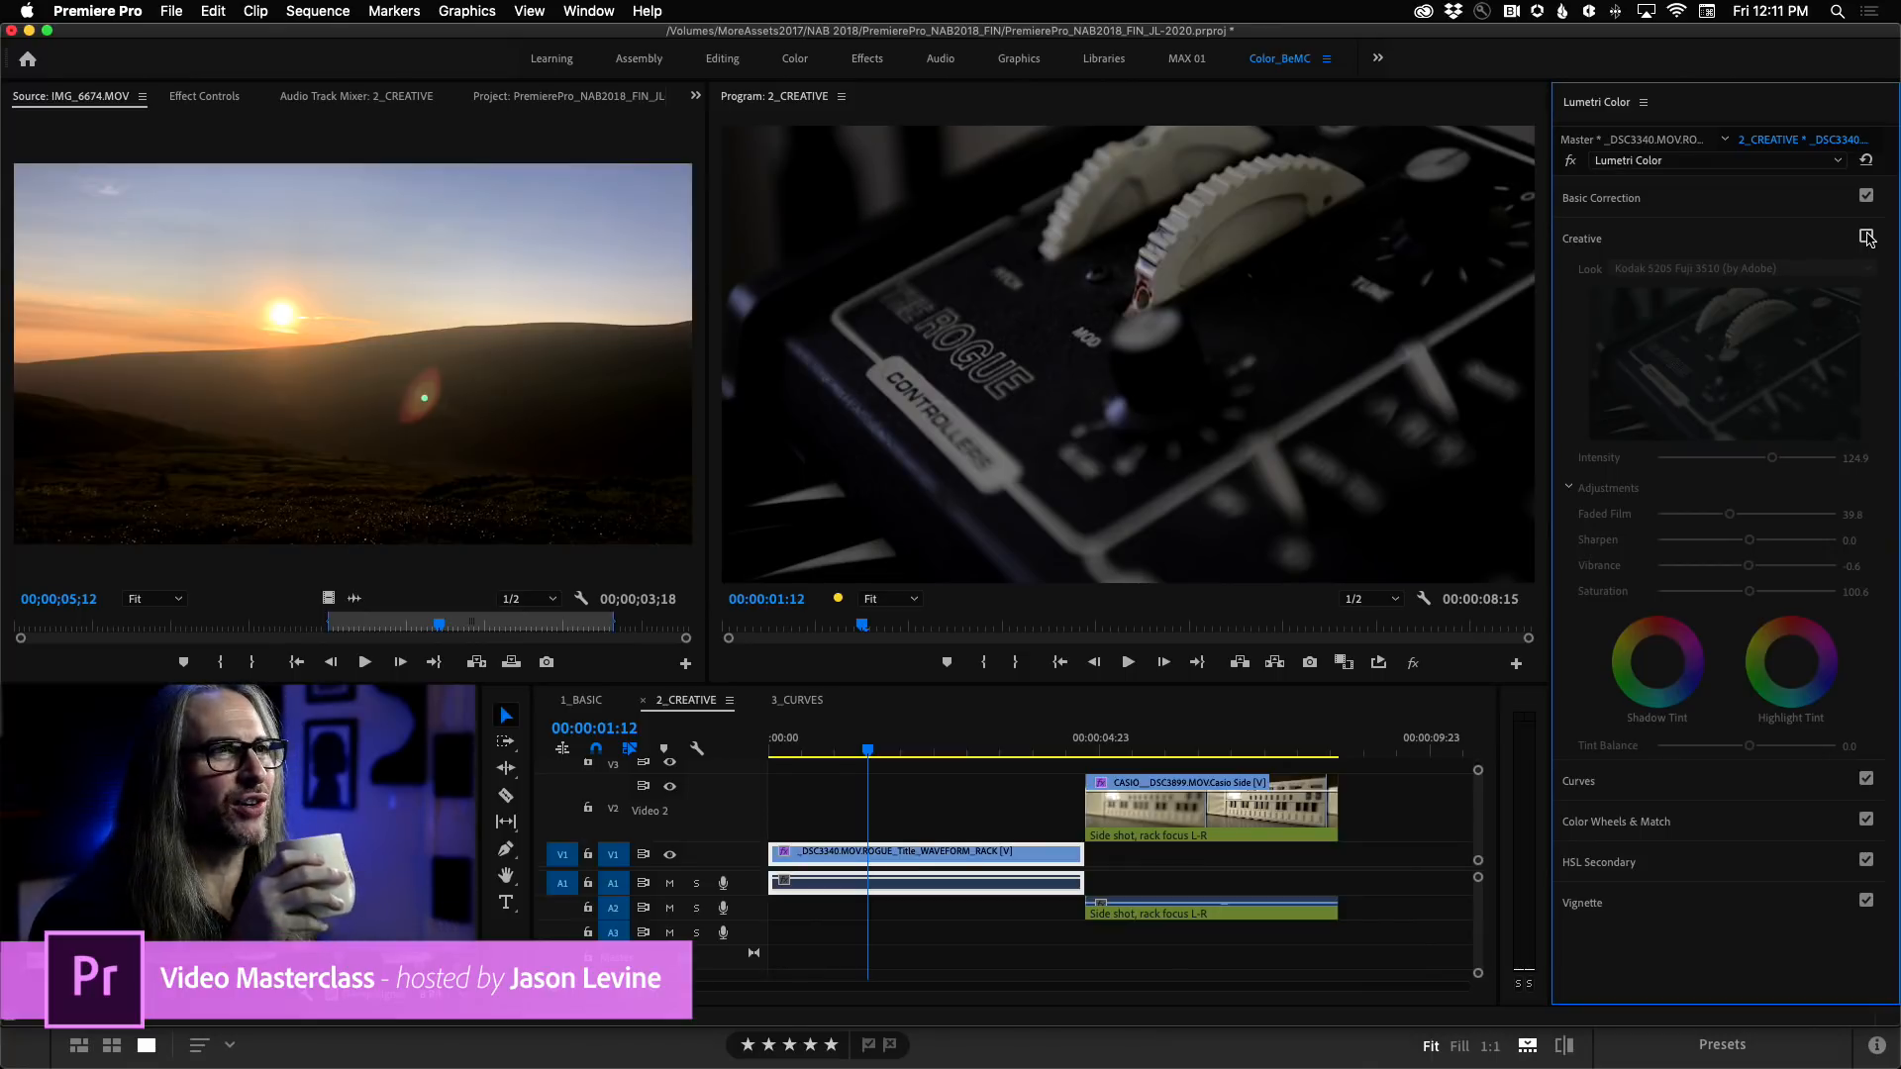
pyautogui.click(1867, 196)
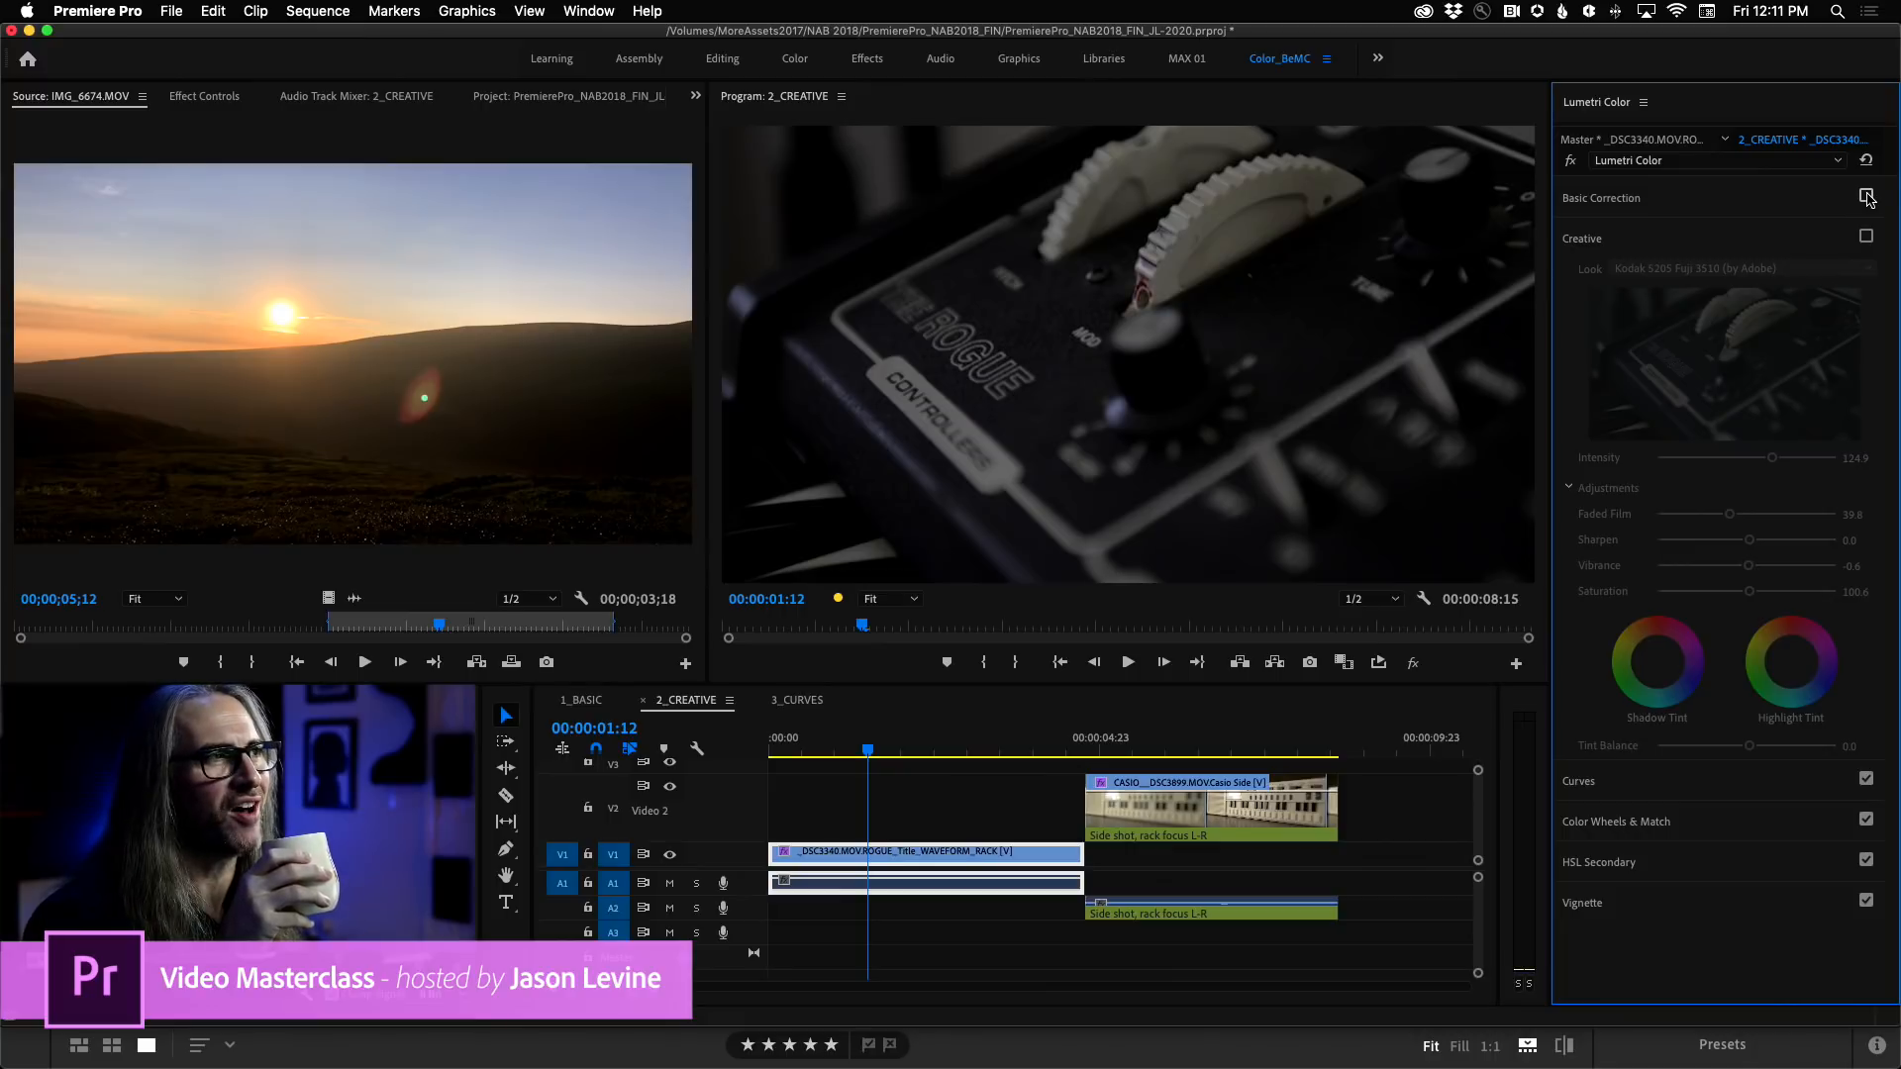
pyautogui.click(1868, 196)
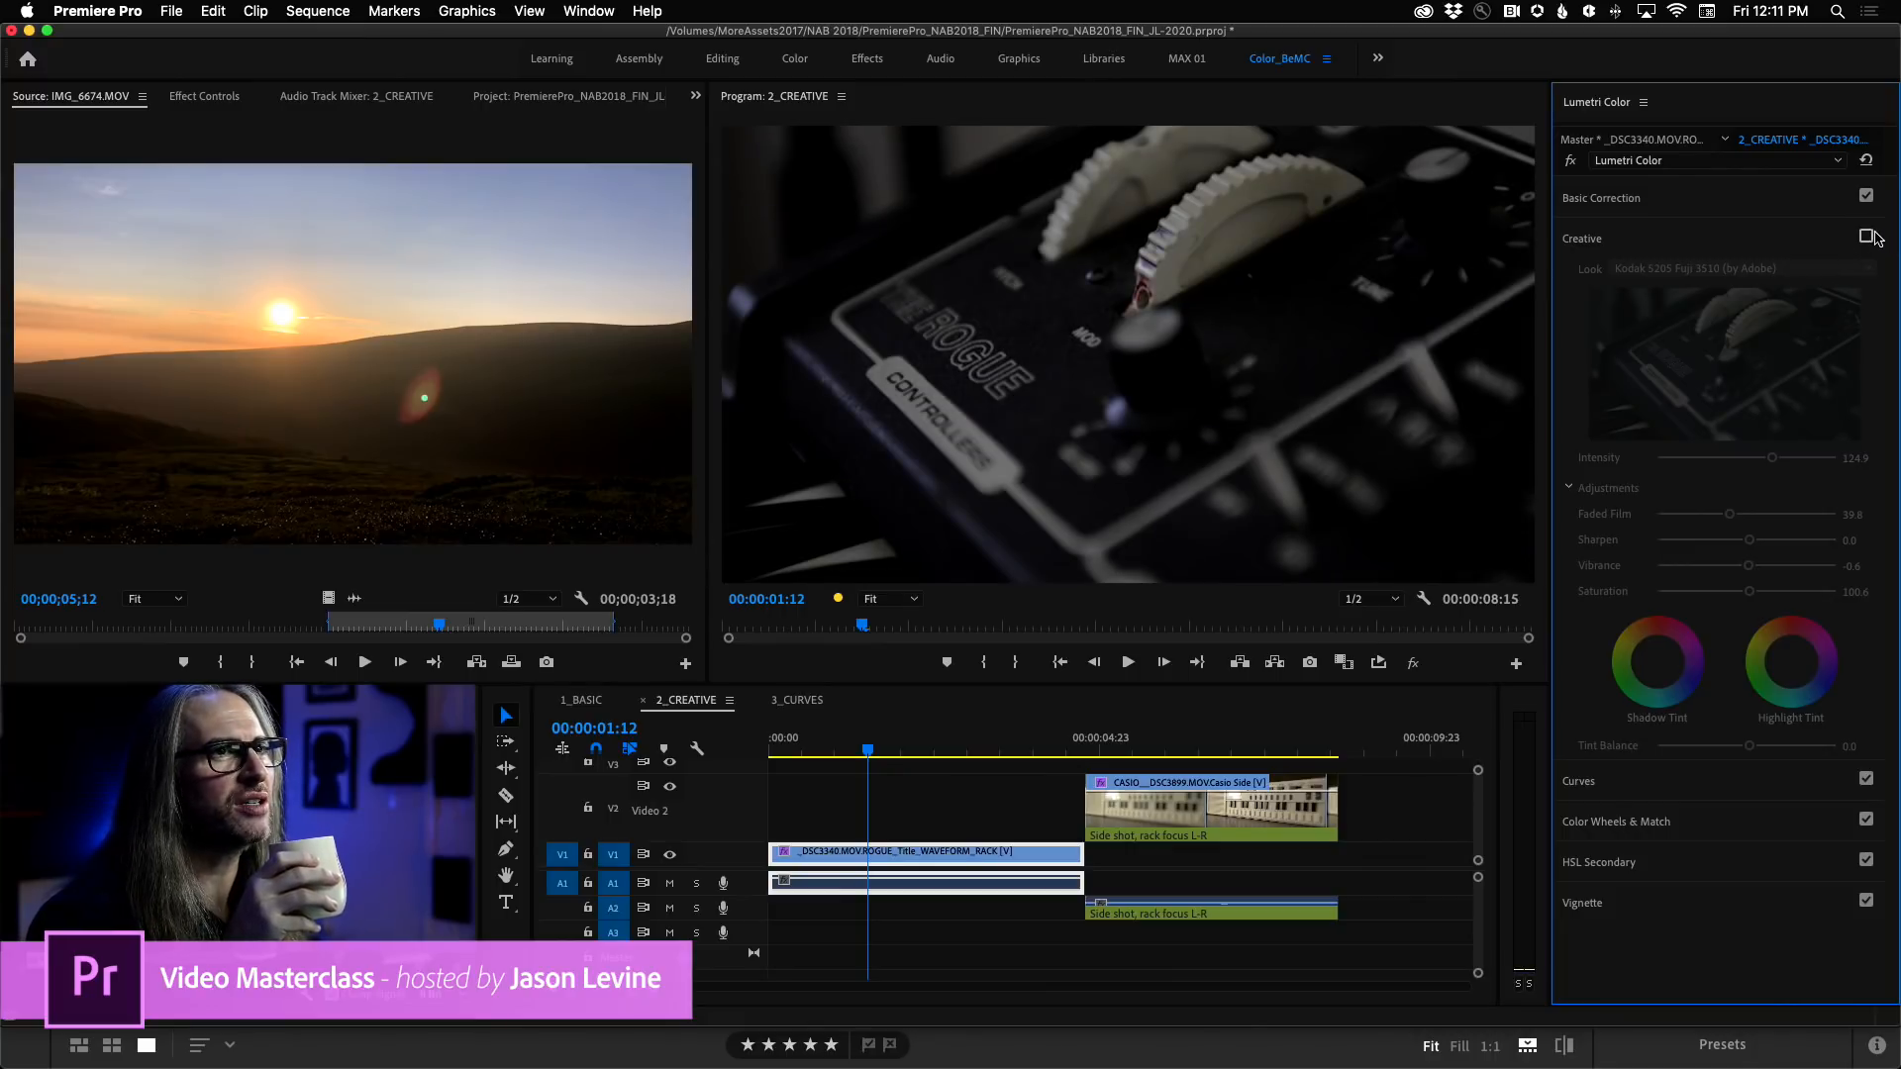
pyautogui.click(1867, 237)
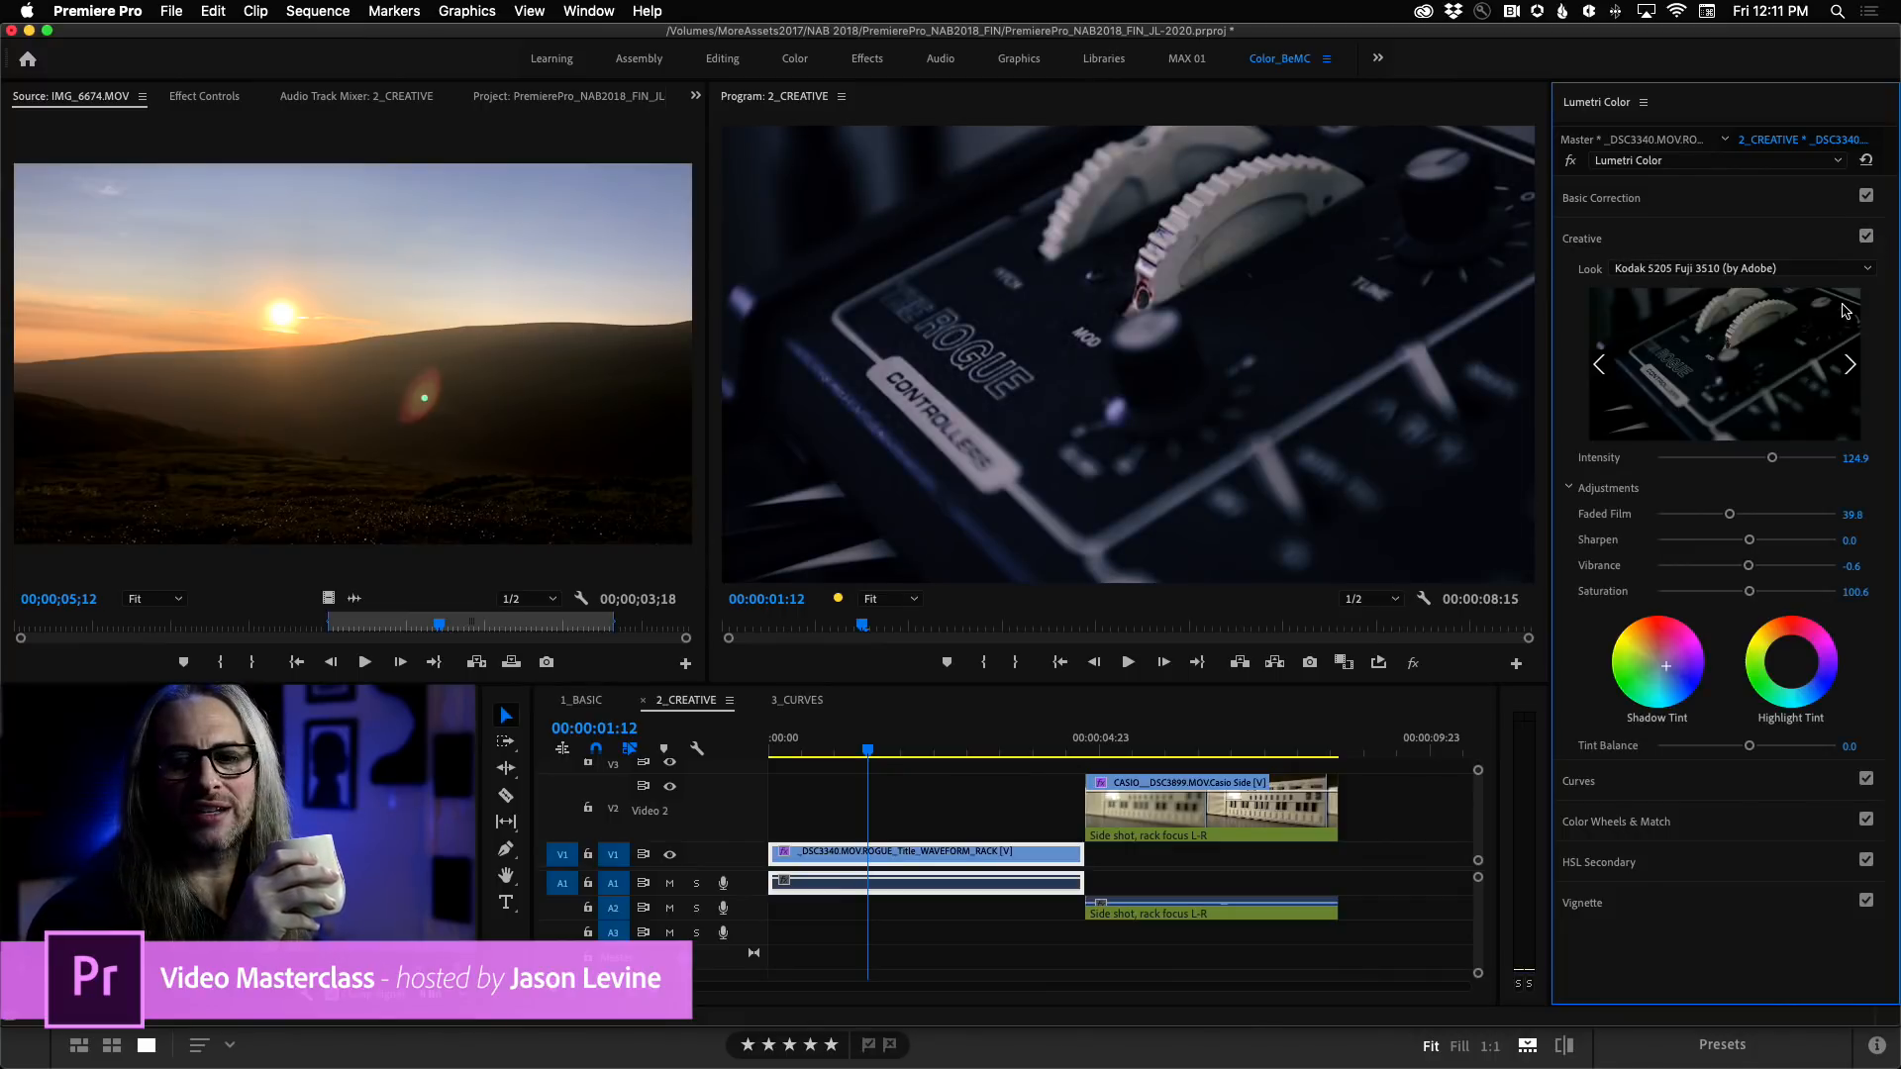
# Review the graded Rogue clip in an enlarged program view, and play it backward and forward at normal size.
pyautogui.press('`')
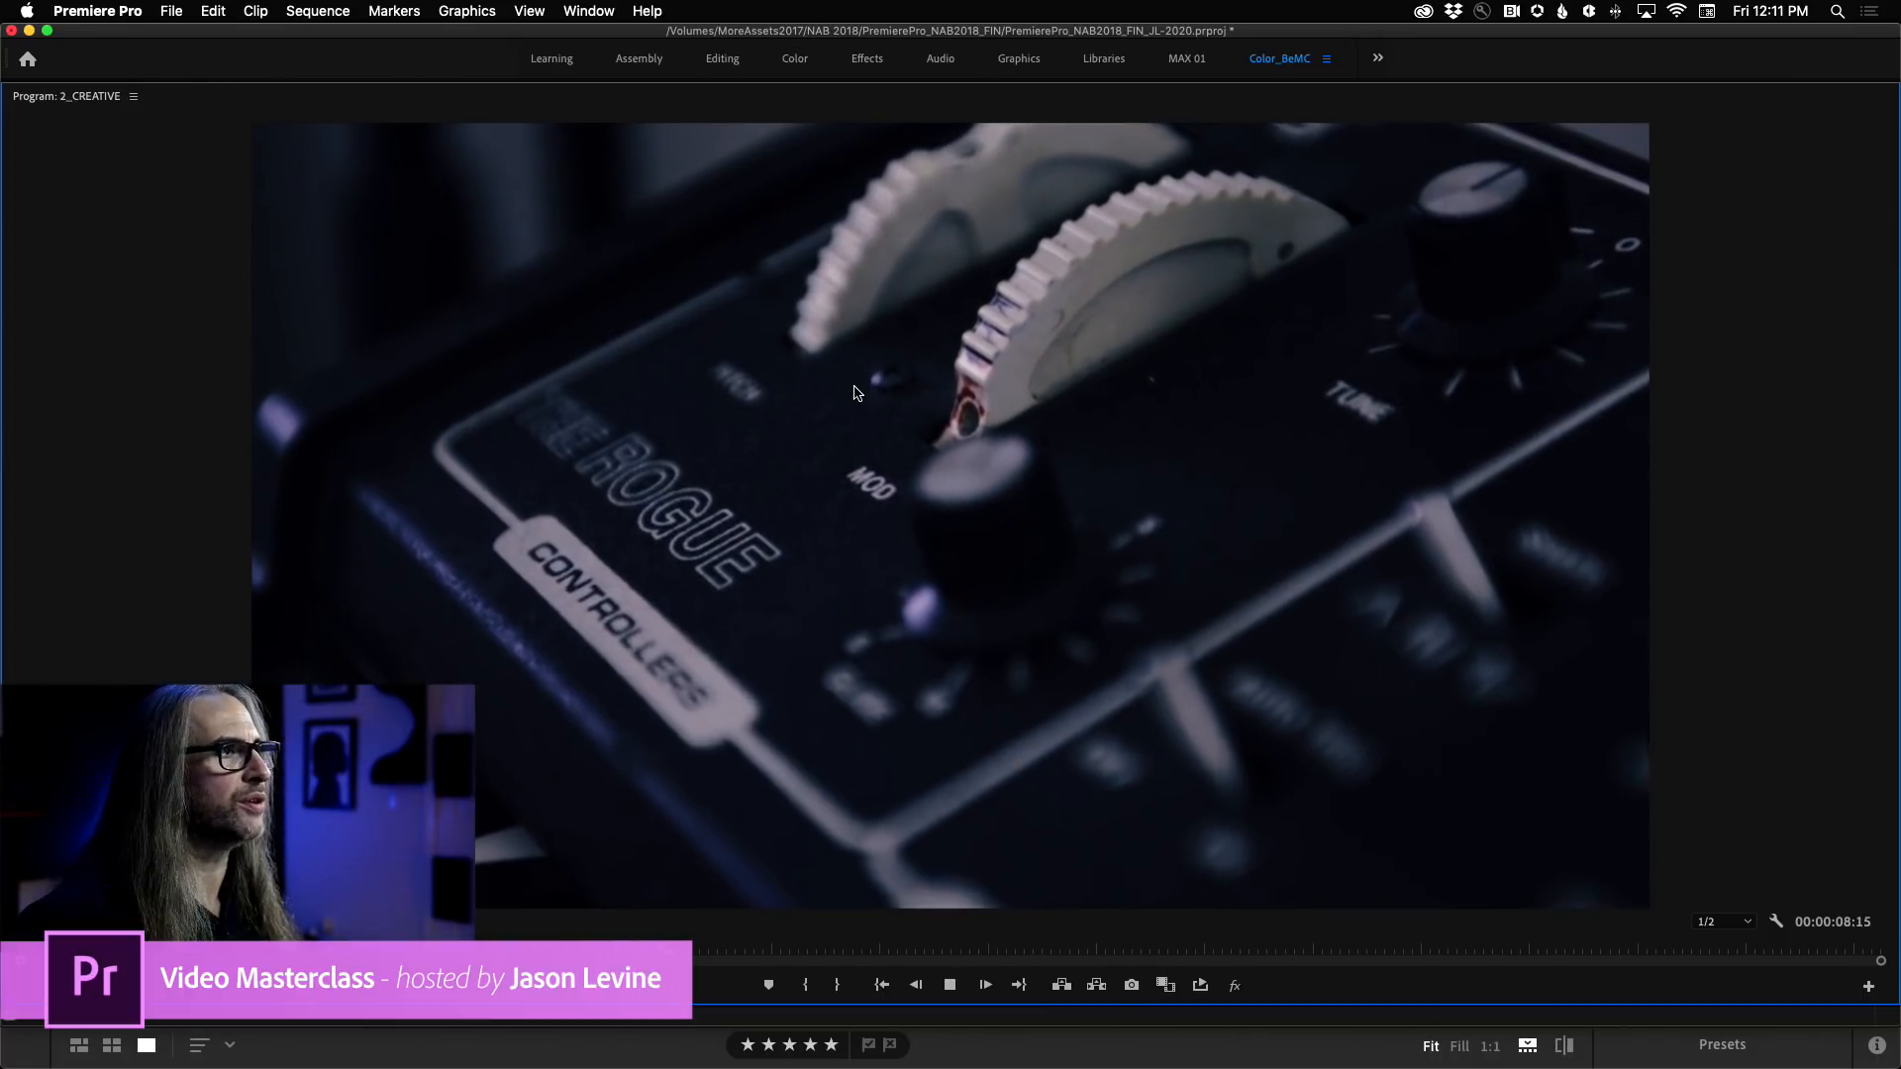
pyautogui.press('`')
pyautogui.press('j')
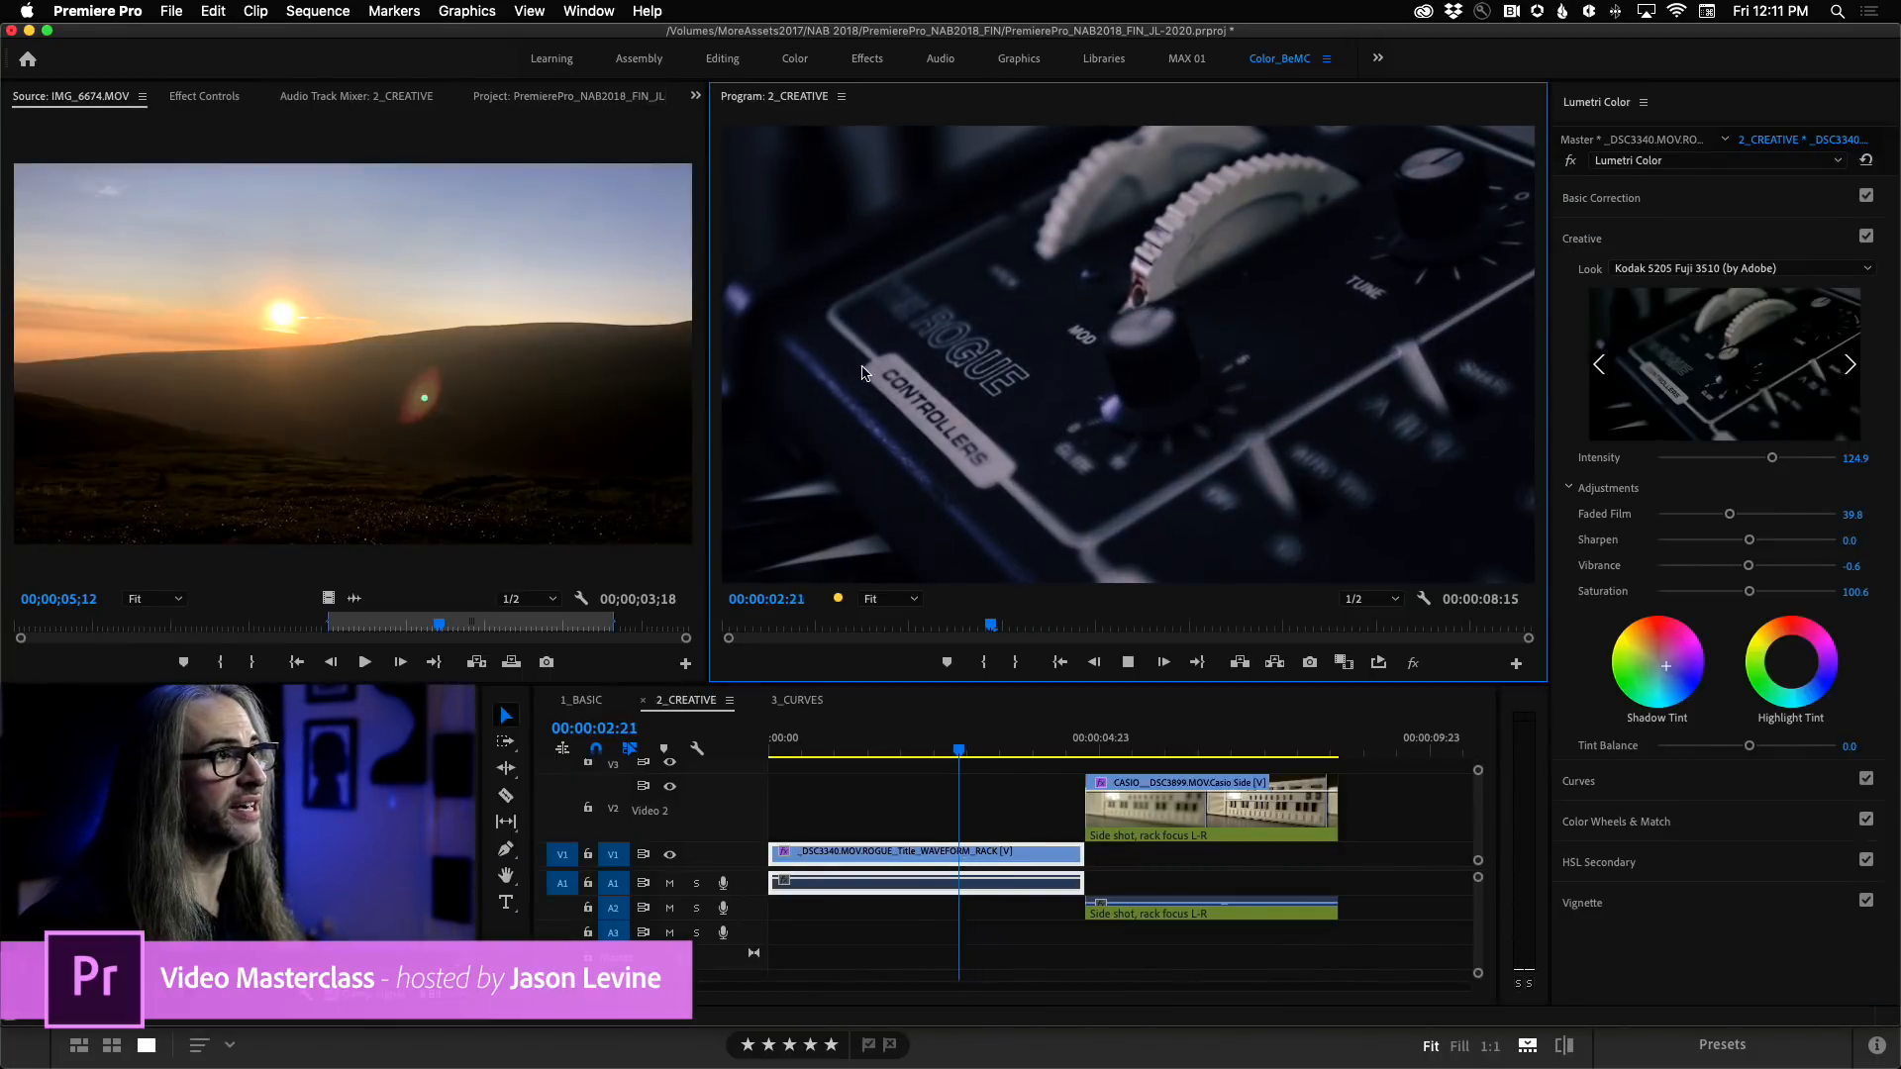
pyautogui.press('k')
pyautogui.press('l')
pyautogui.press('k')
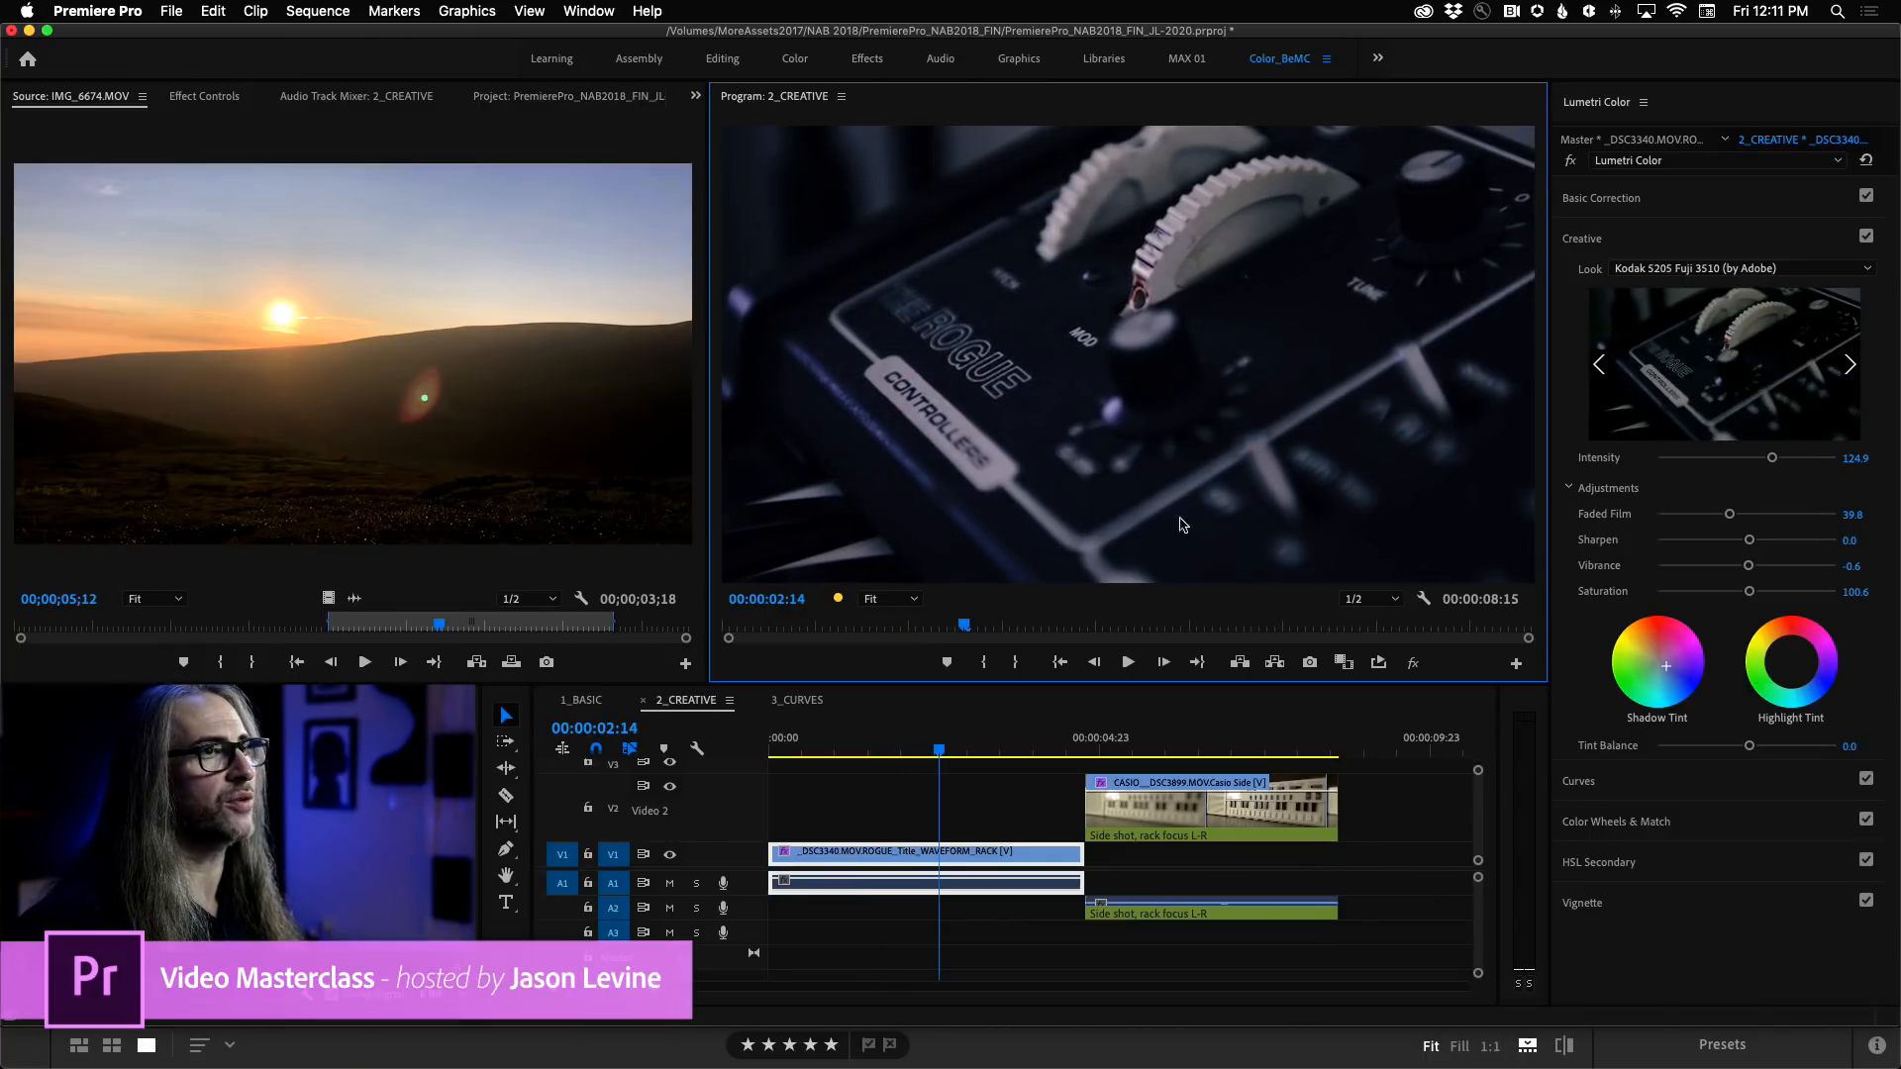
# Look through the choices for adding another Lumetri Color effect and for exporting the grade or saving it as a preset.
pyautogui.click(1671, 166)
pyautogui.click(1671, 166)
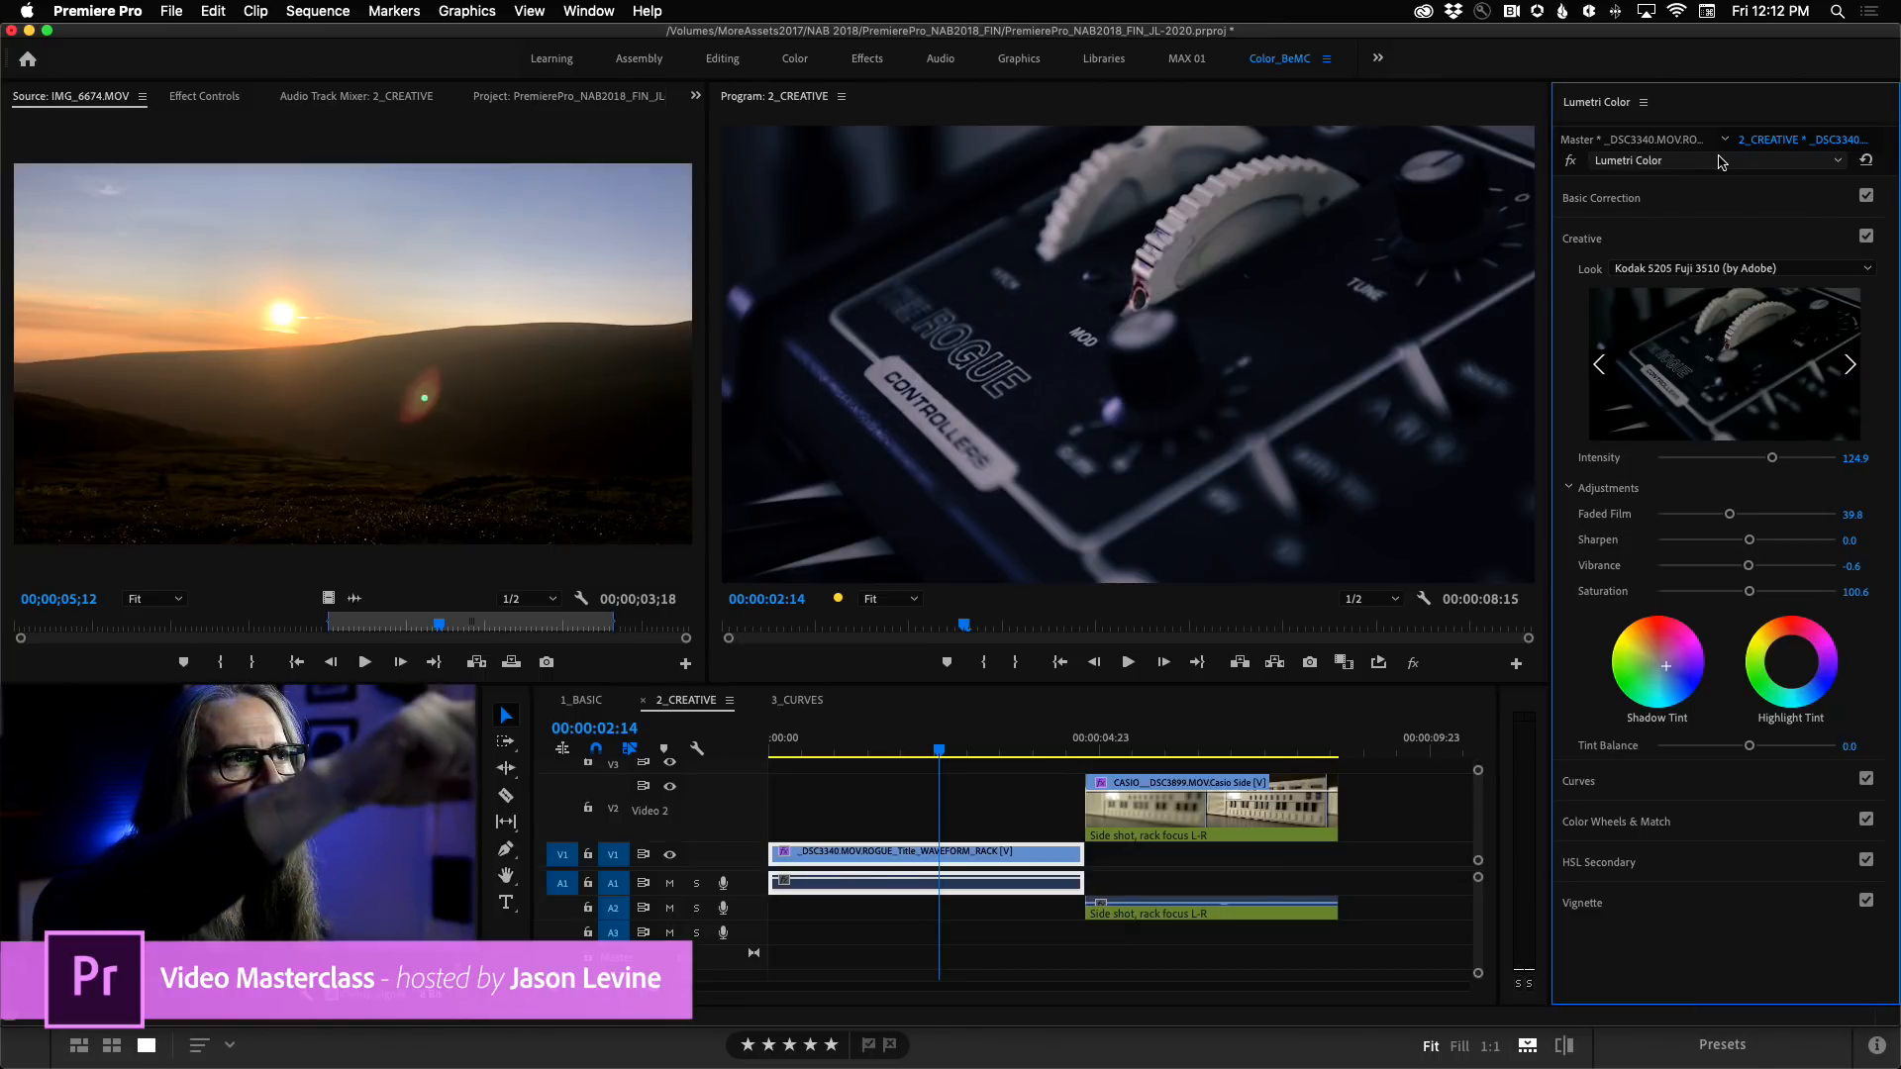
pyautogui.click(1719, 161)
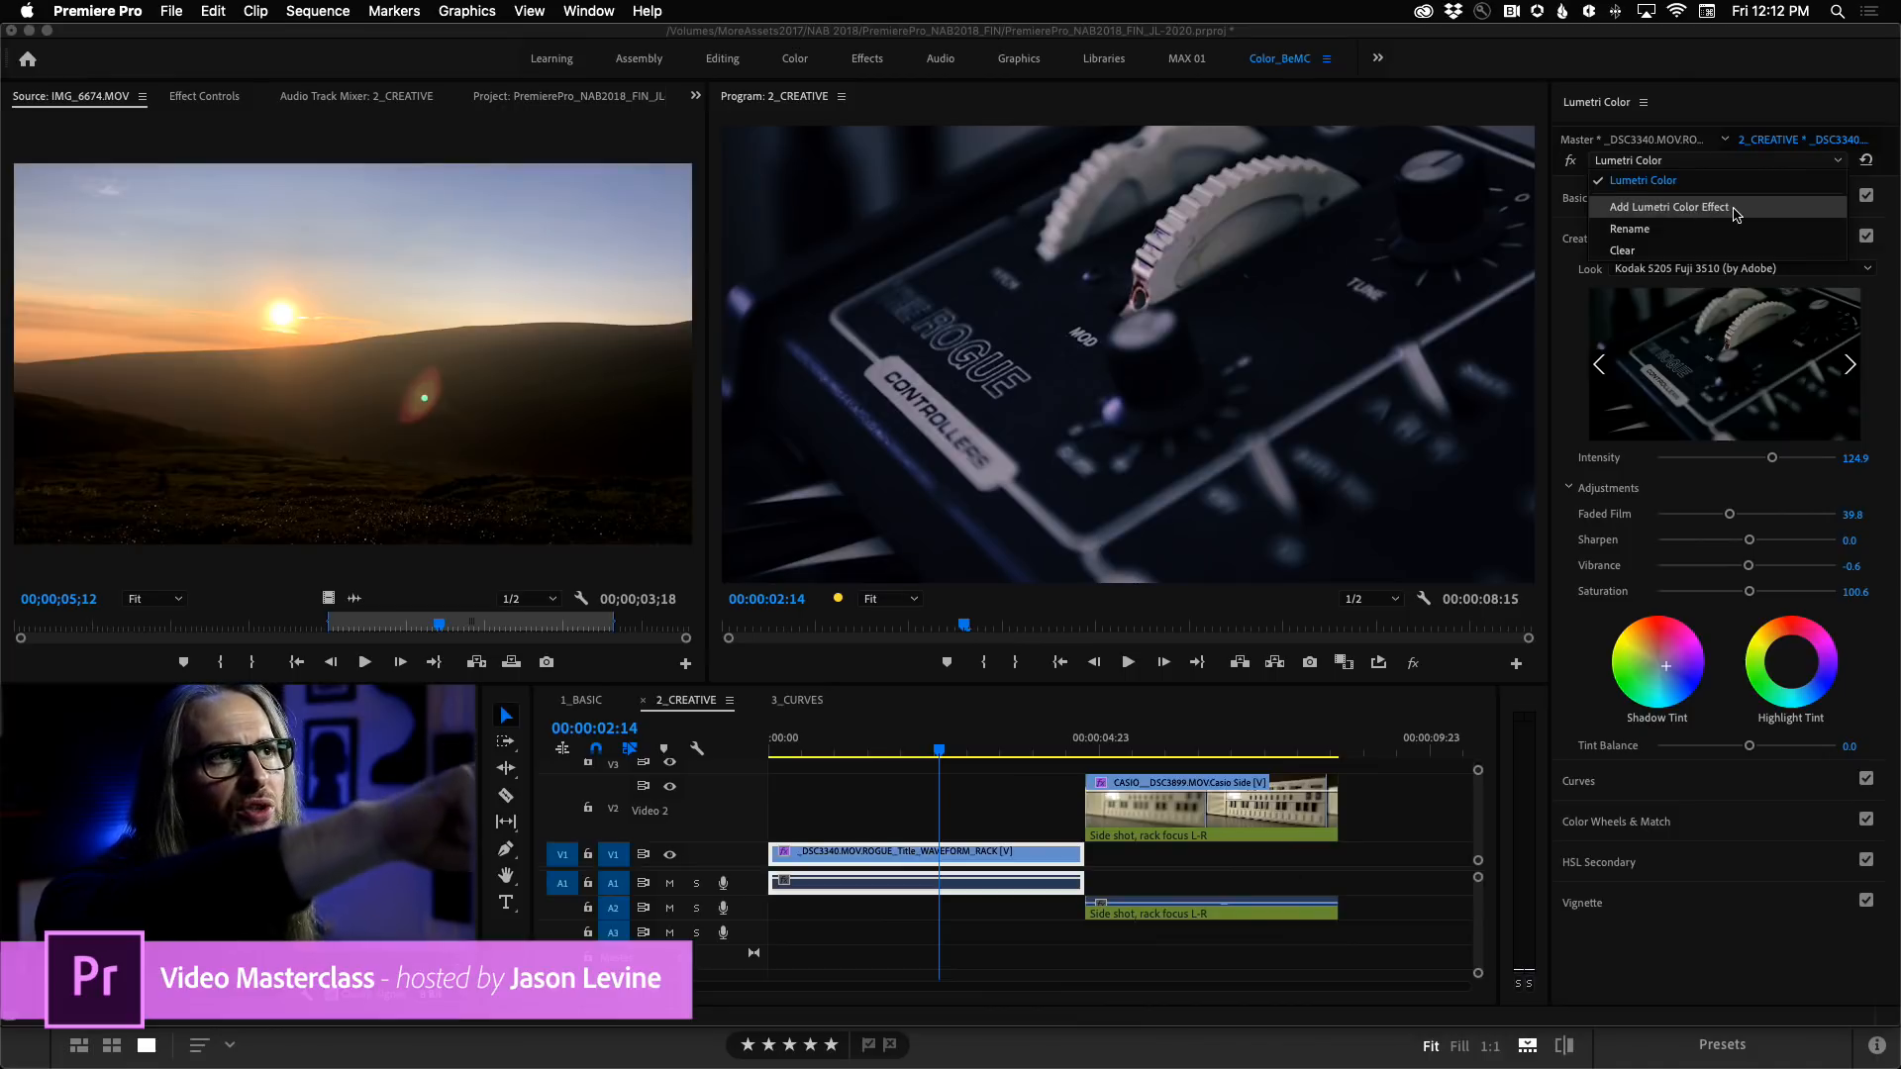
pyautogui.click(1897, 230)
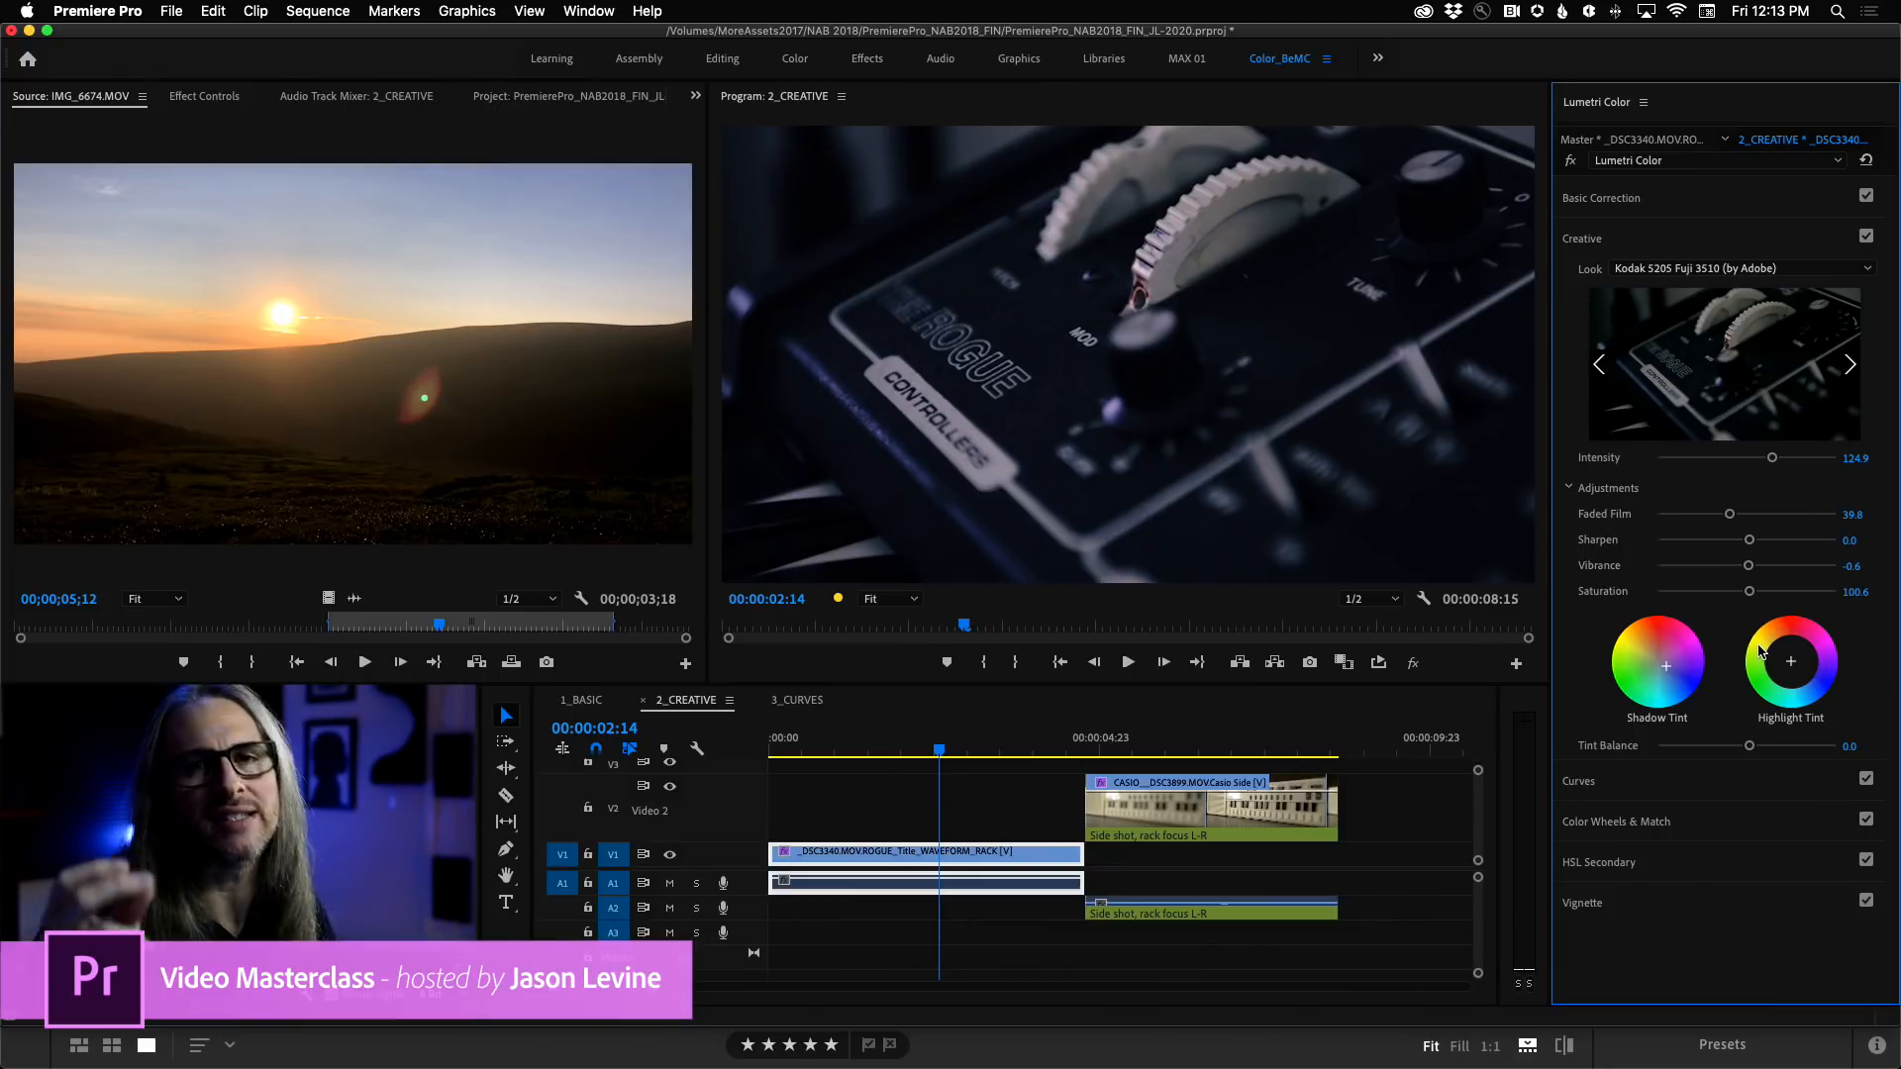
pyautogui.click(1645, 103)
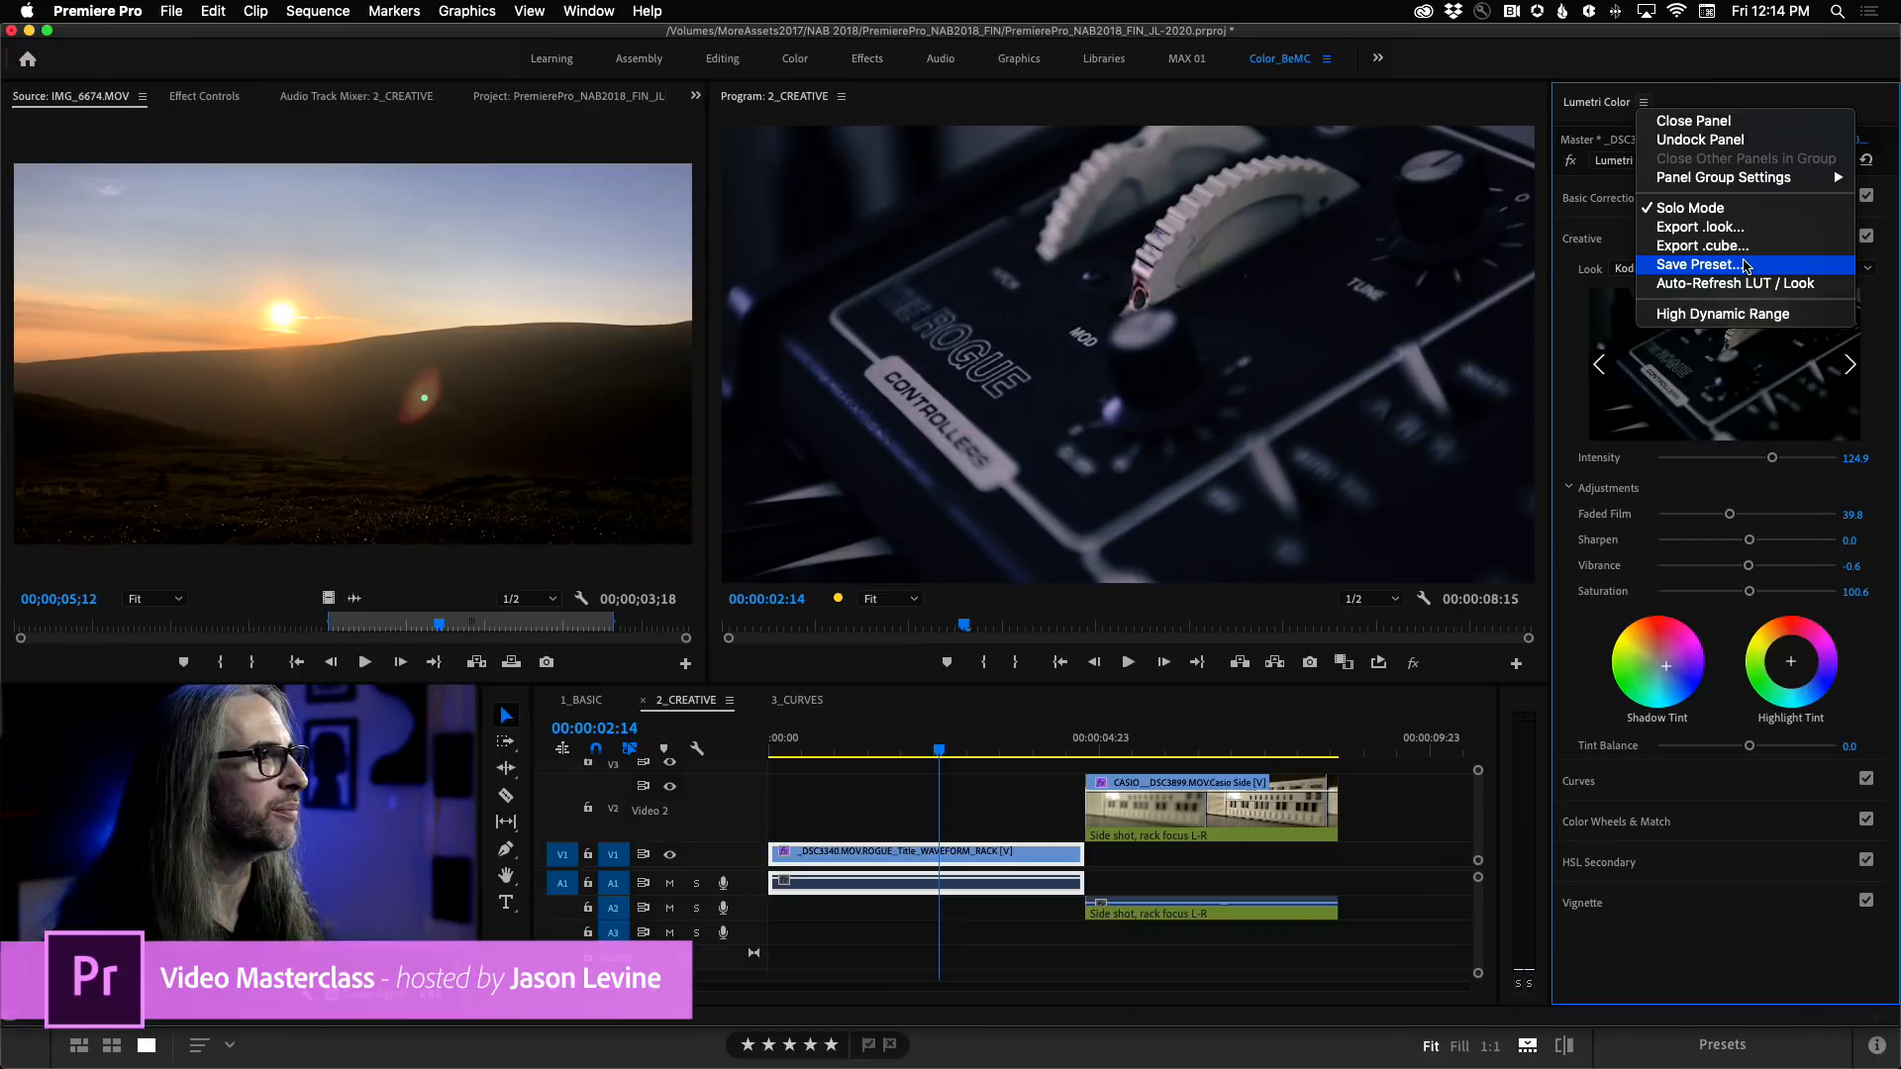
pyautogui.press('Escape')
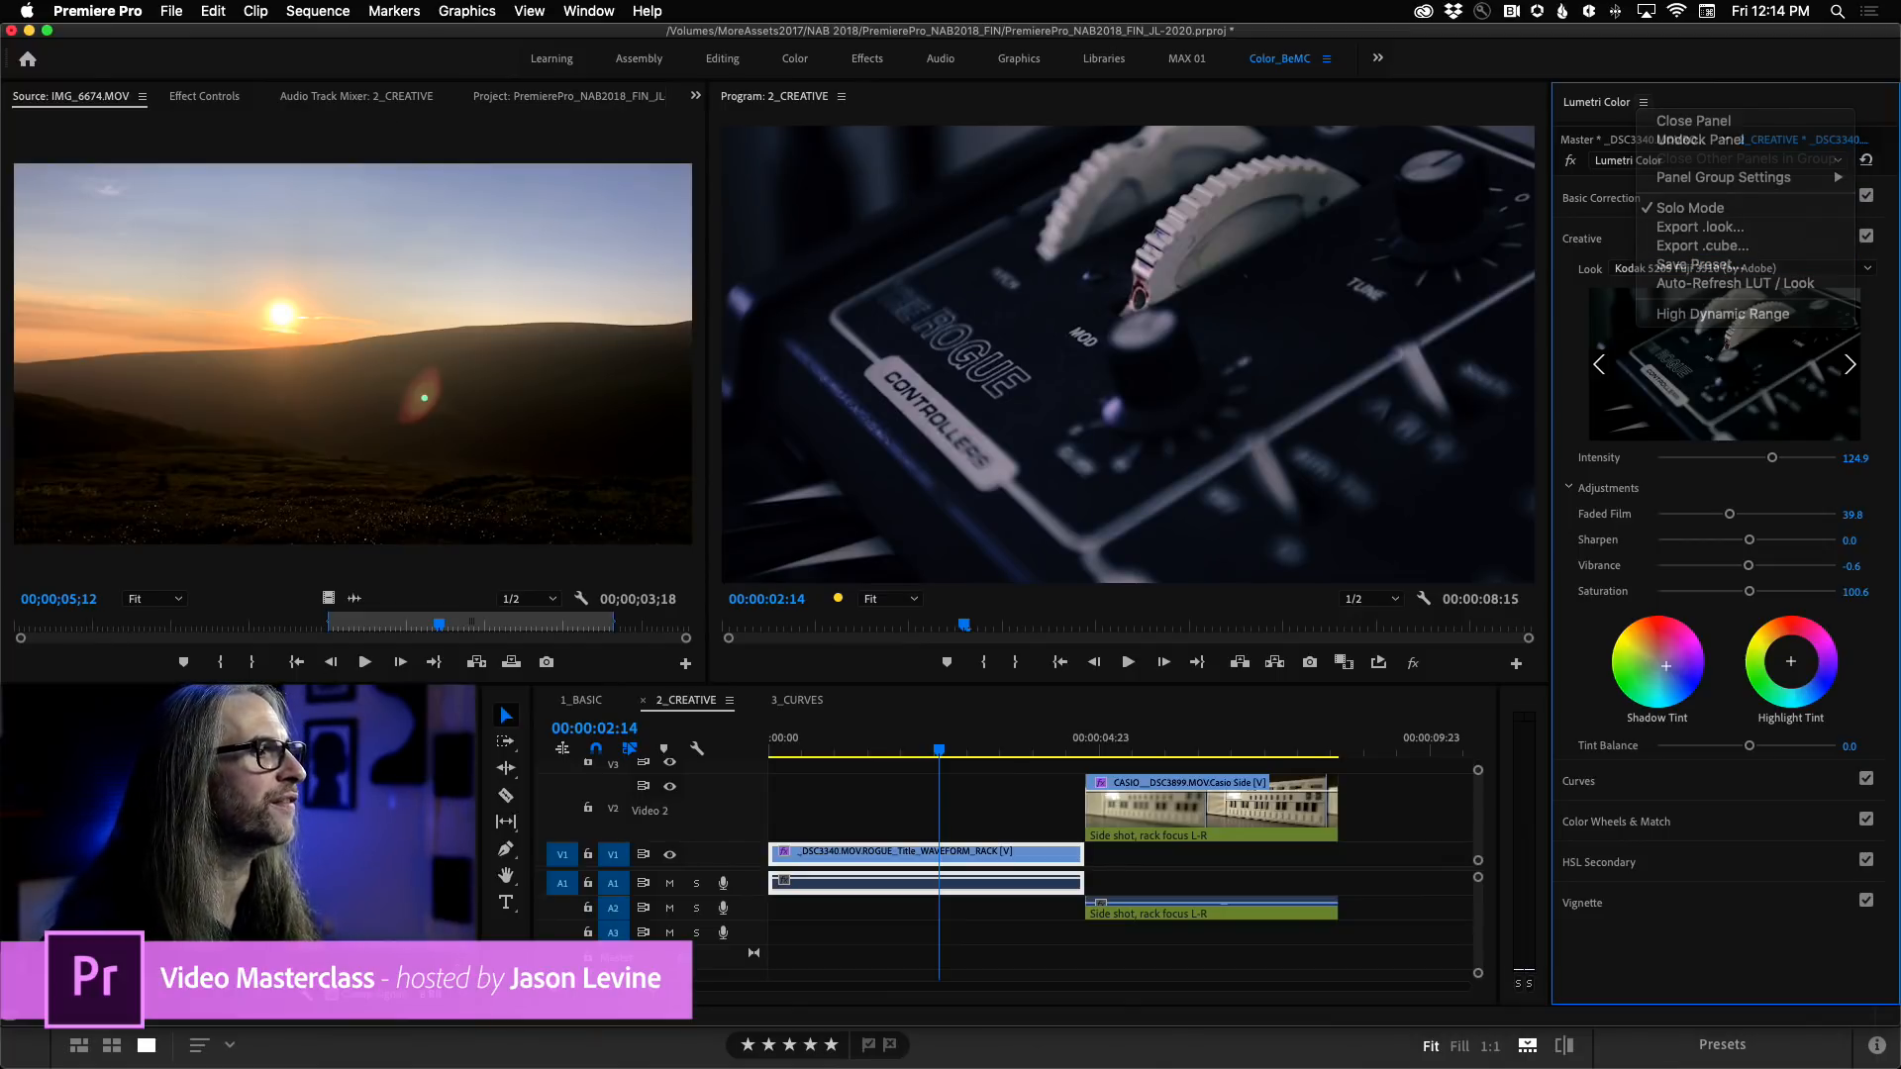
# Browse the Presets and Lumetri Presets folders among the effects, and return to the Rogue clip's effect controls.
pyautogui.hotkey('shift', '7')
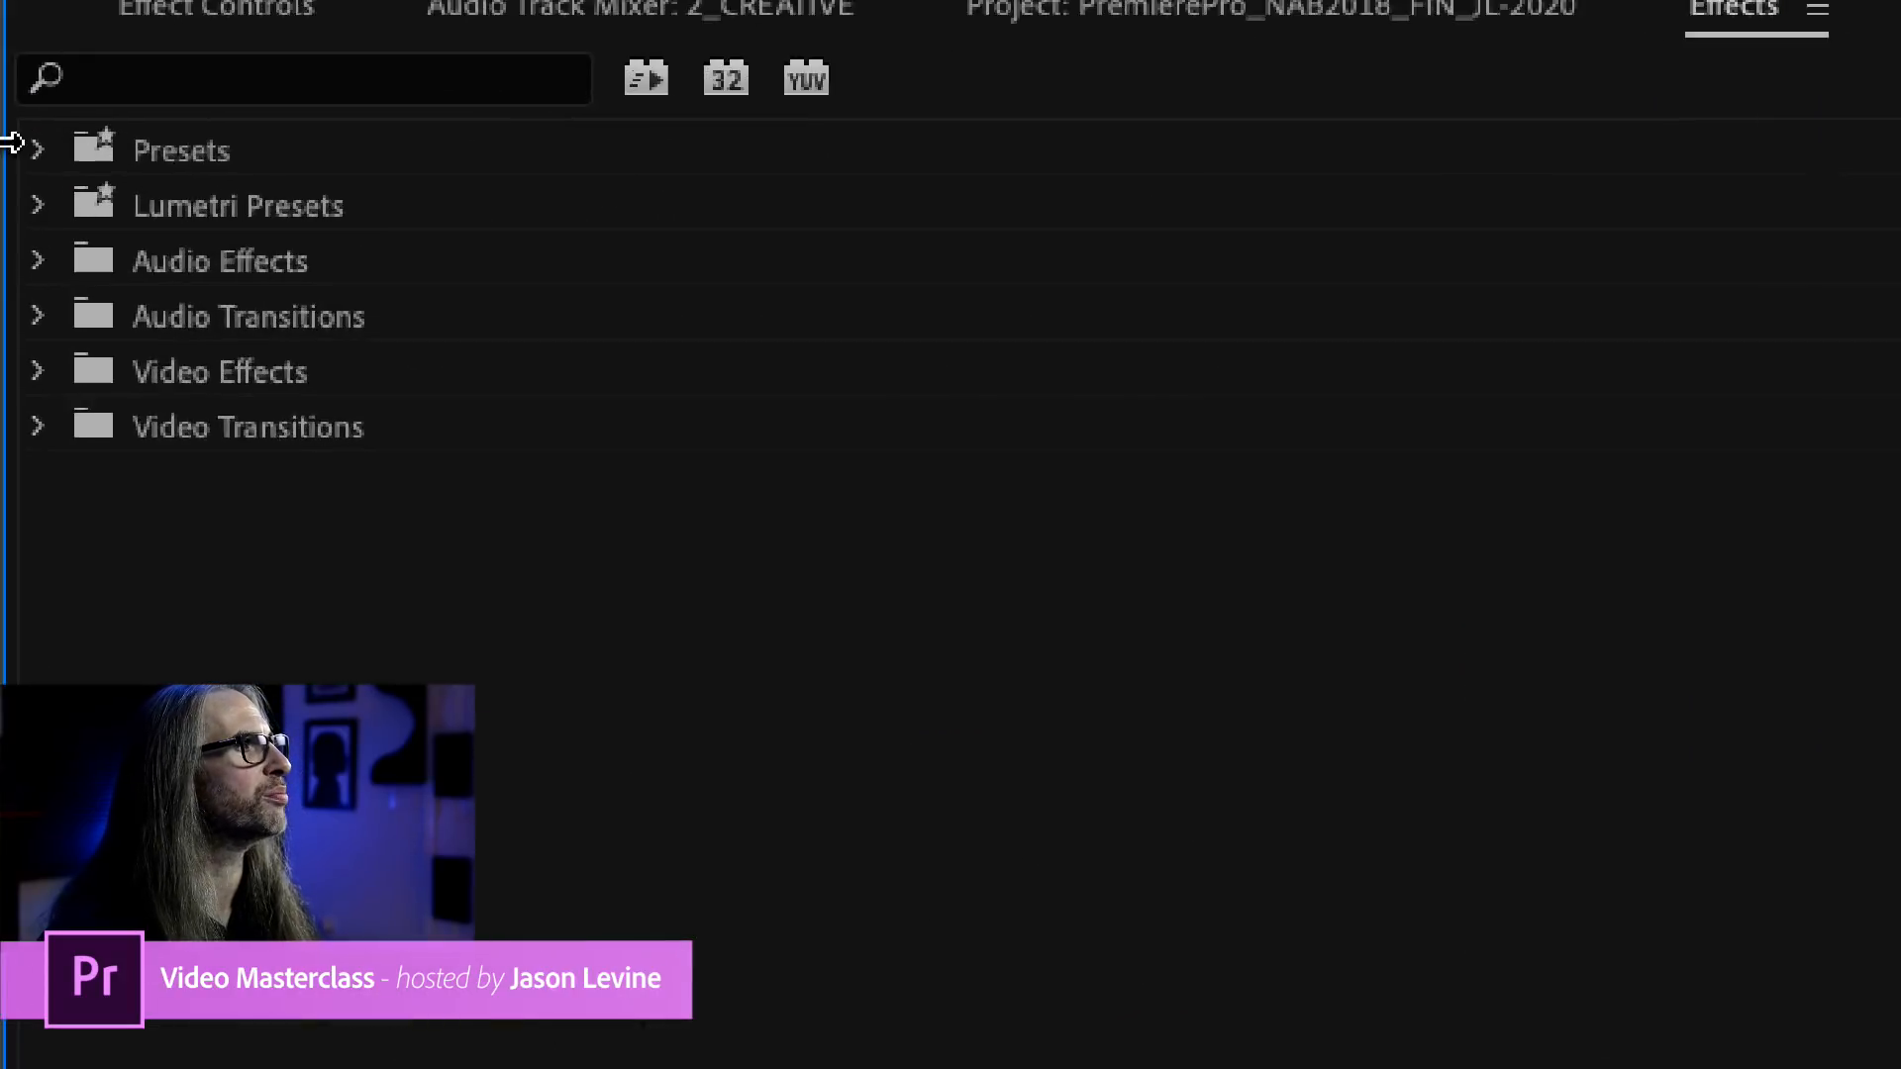
pyautogui.click(35, 149)
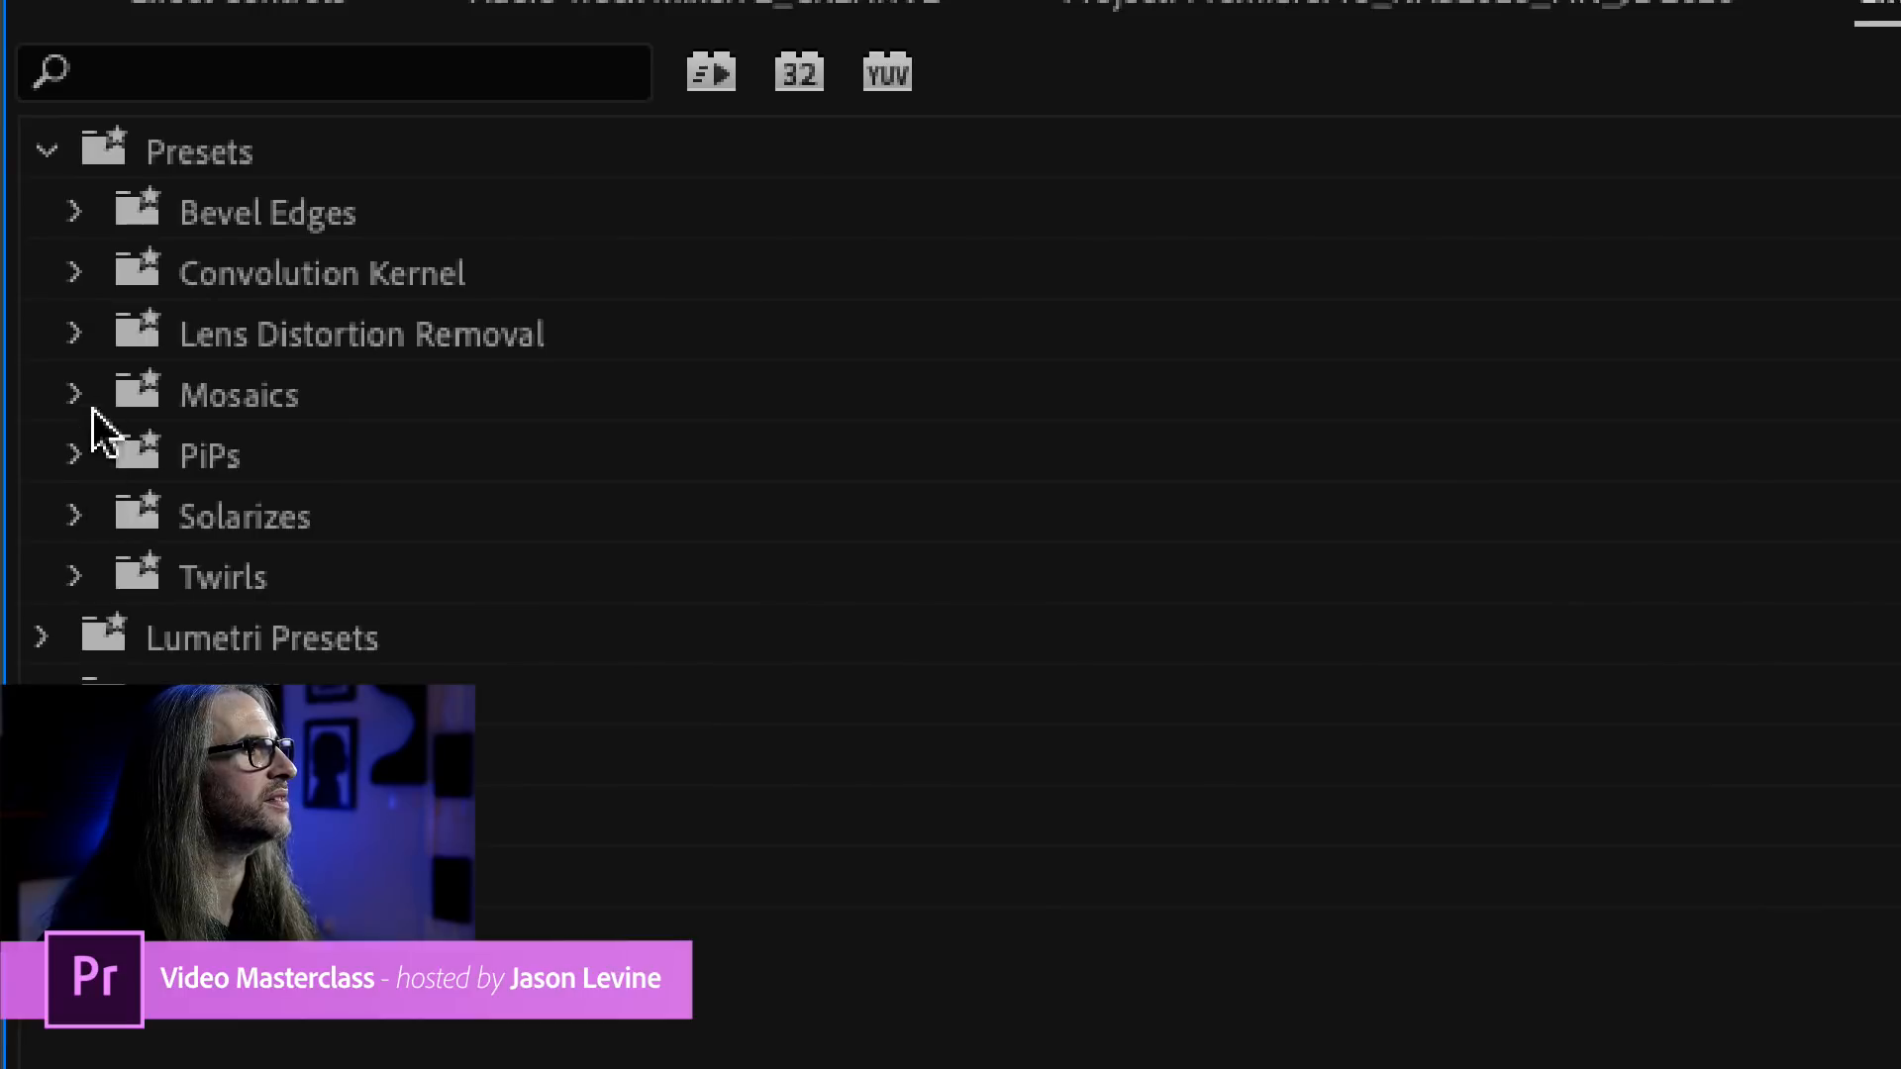
pyautogui.click(43, 637)
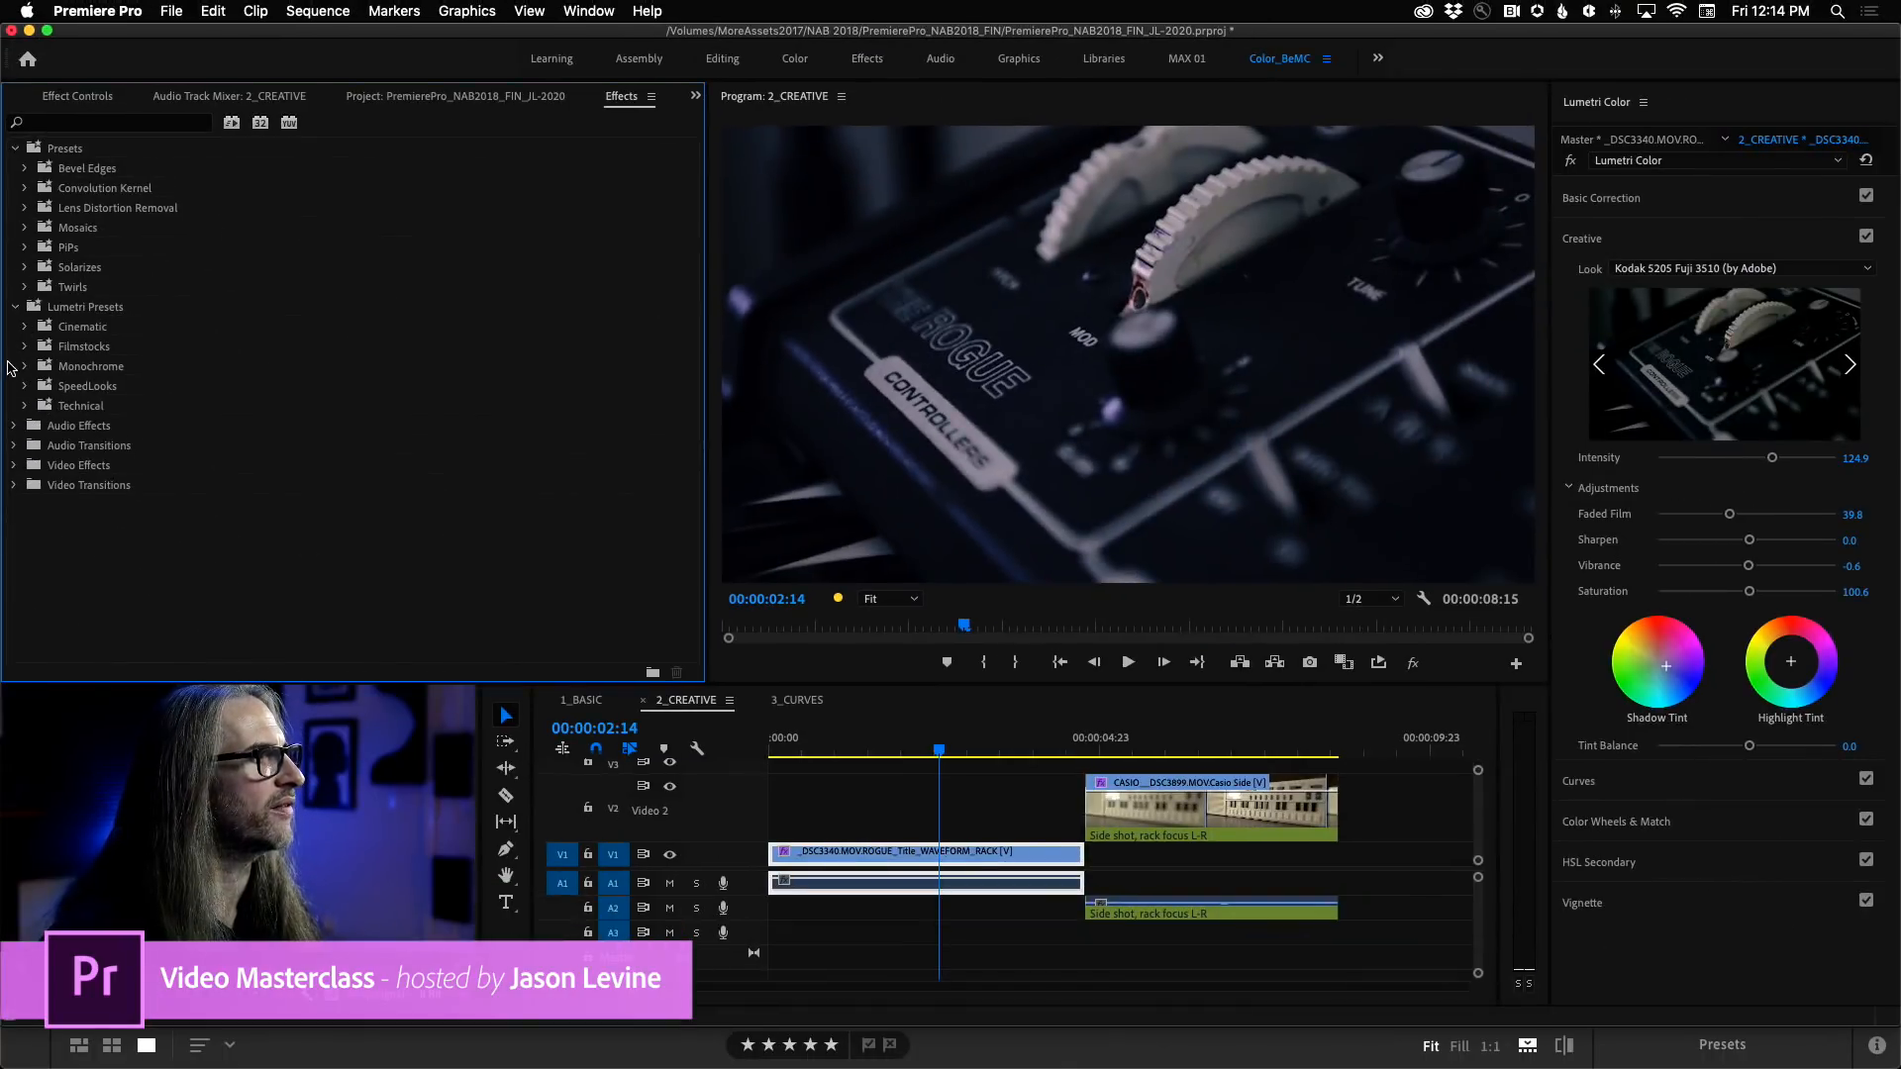
pyautogui.click(15, 148)
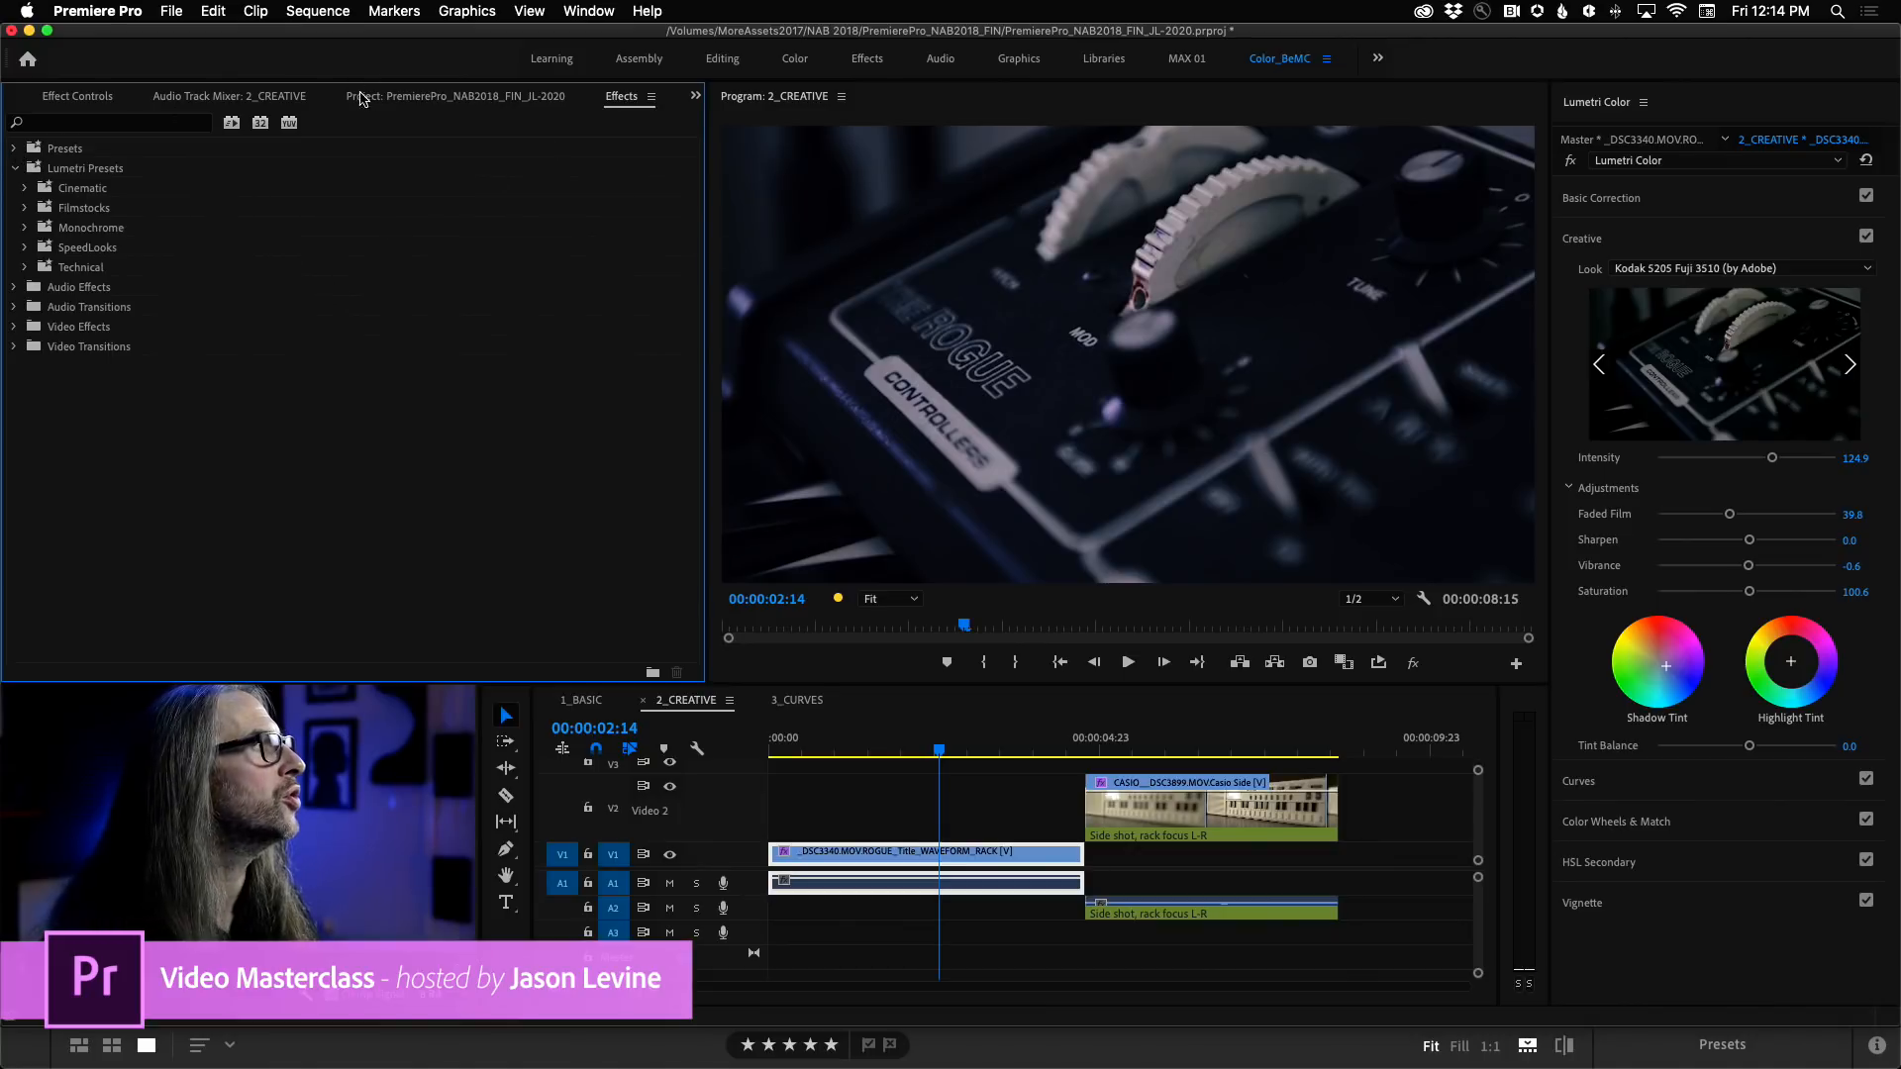
pyautogui.click(79, 96)
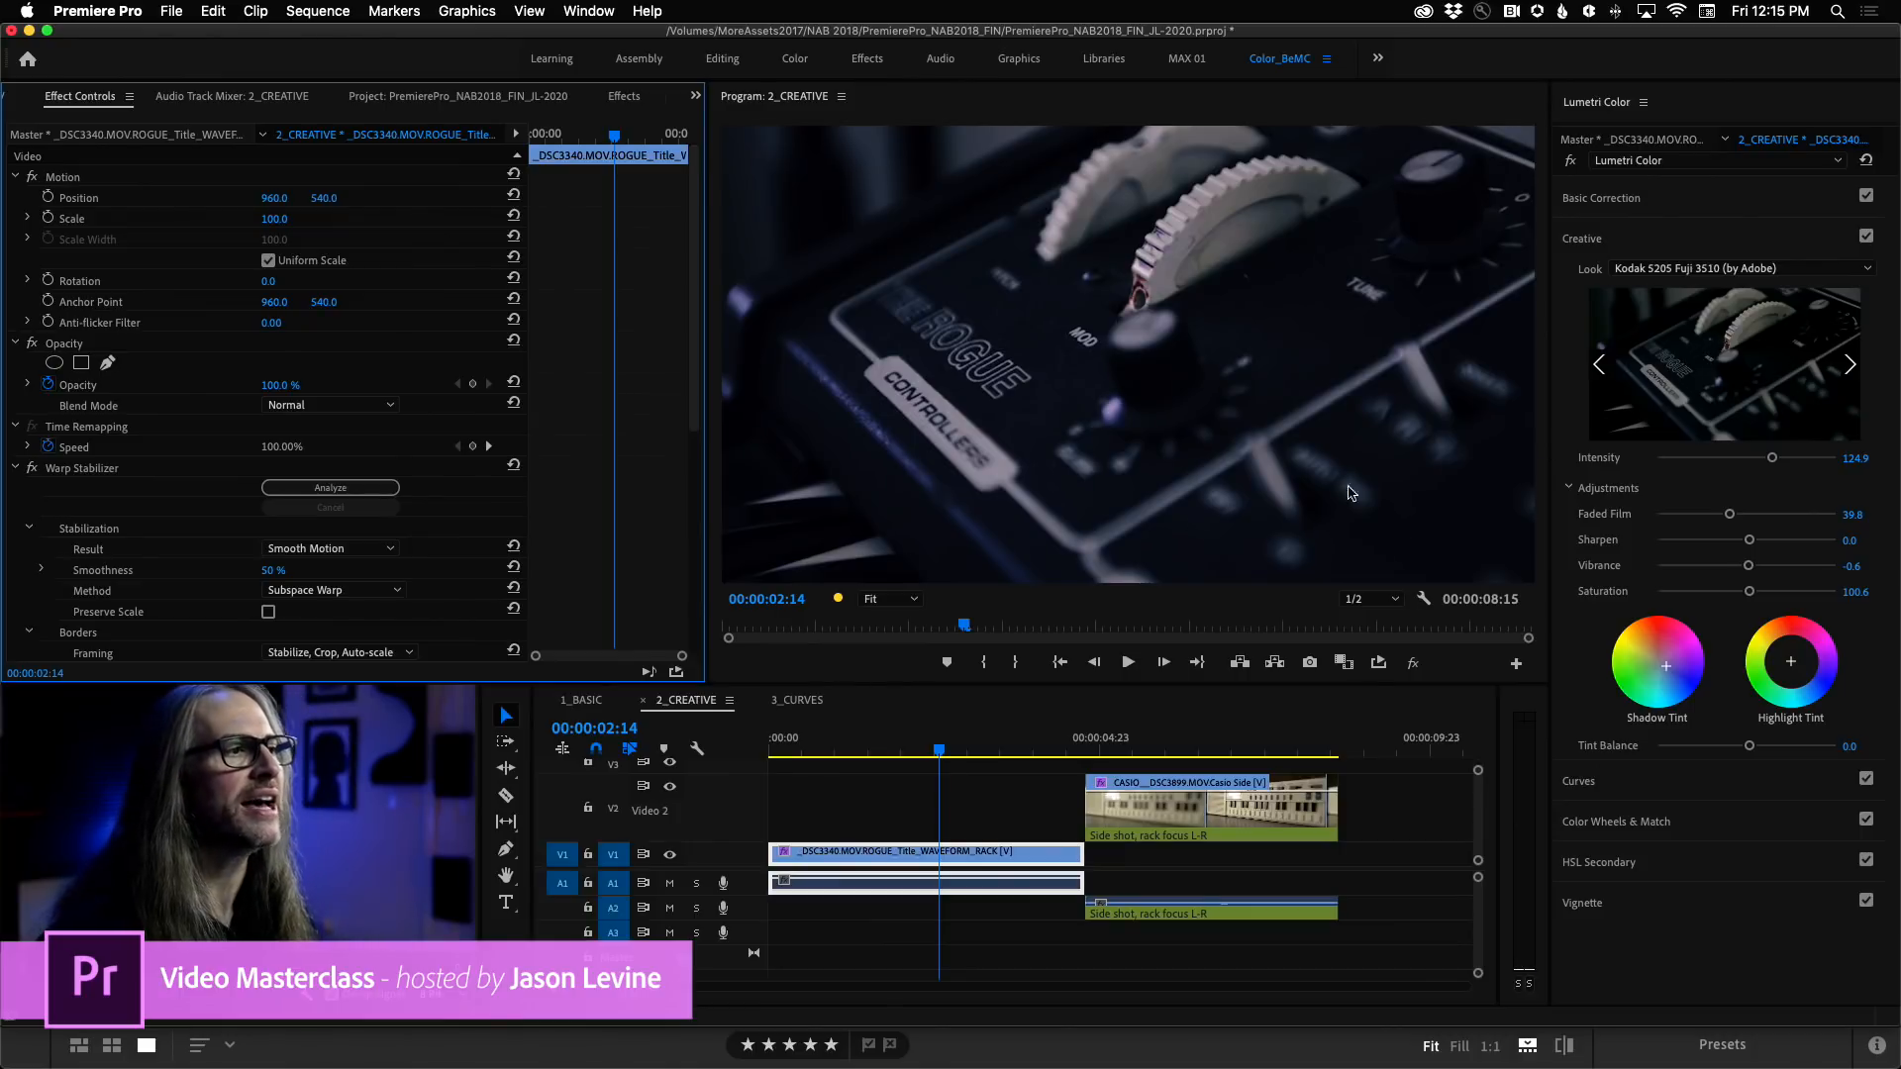
# Open the 3_CURVES sequence and park the playhead at 00:00:03:20 on the shot of the bearded man.
pyautogui.click(809, 701)
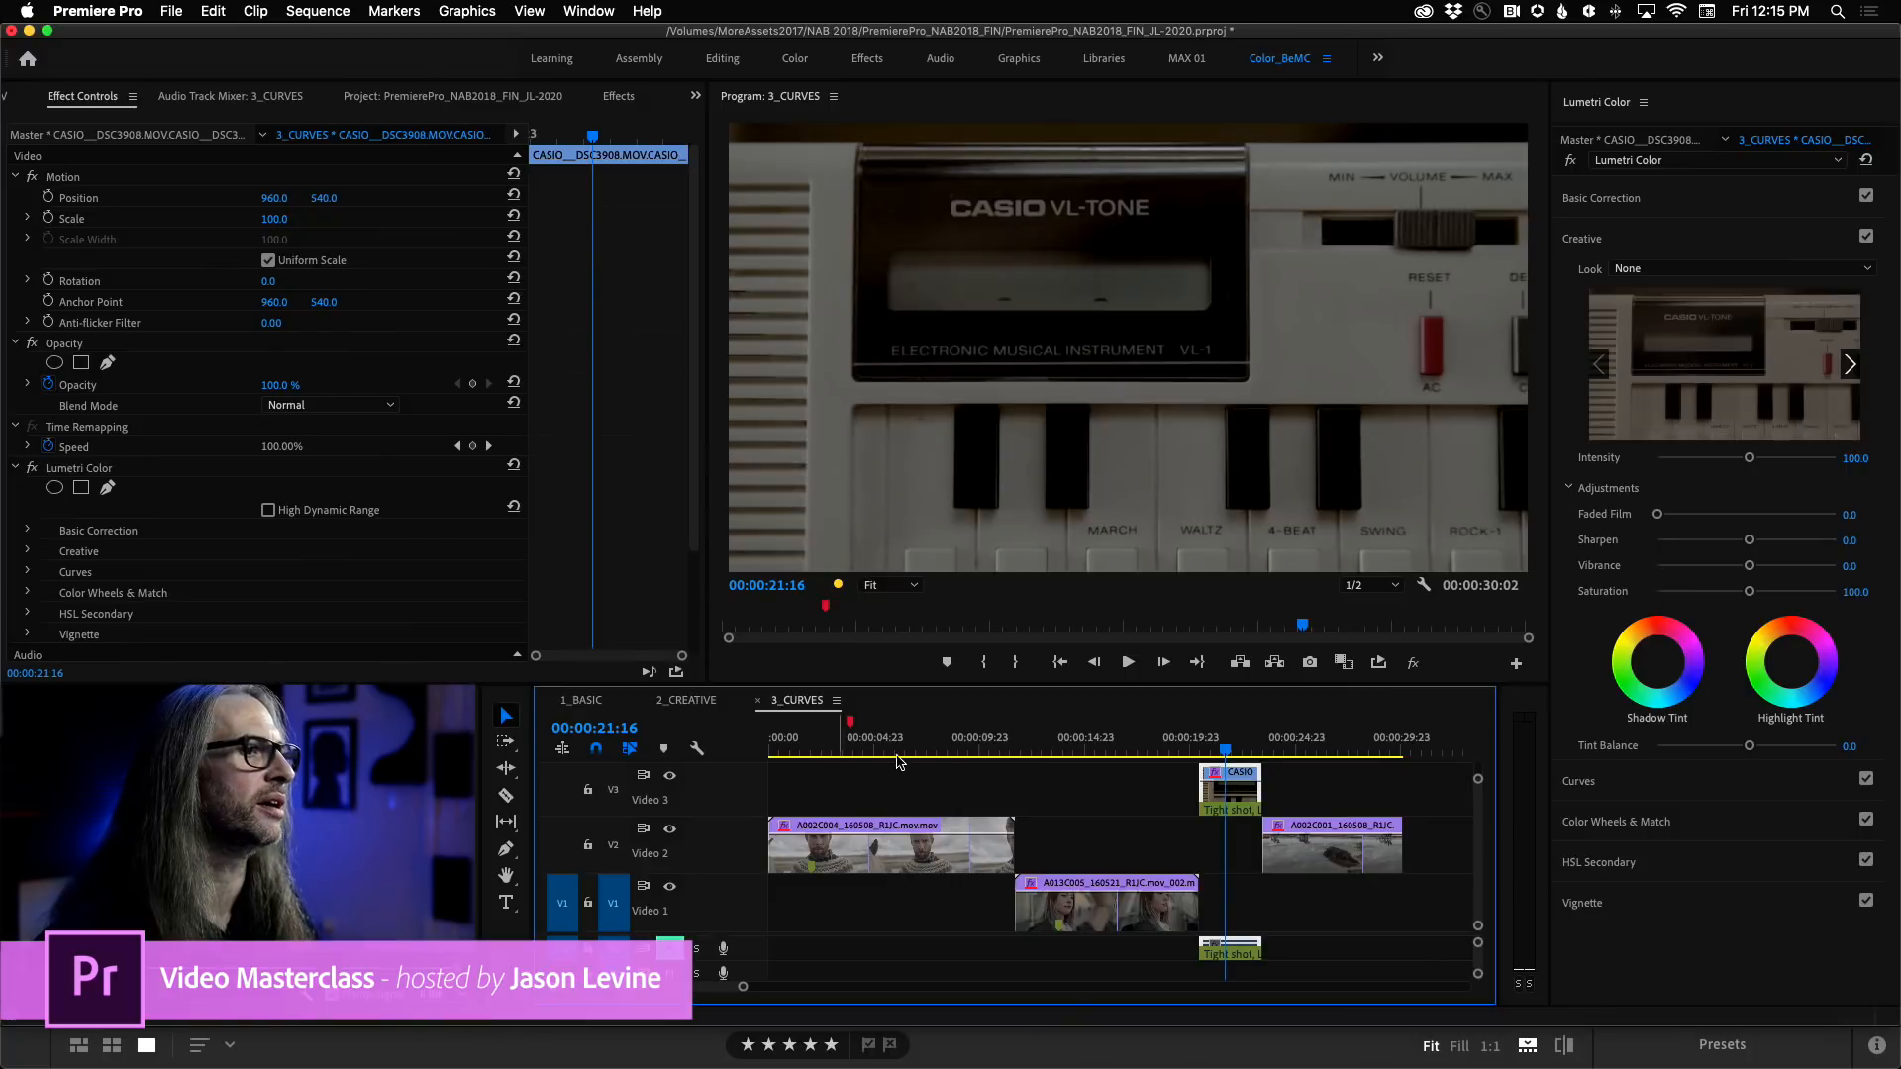
pyautogui.click(849, 744)
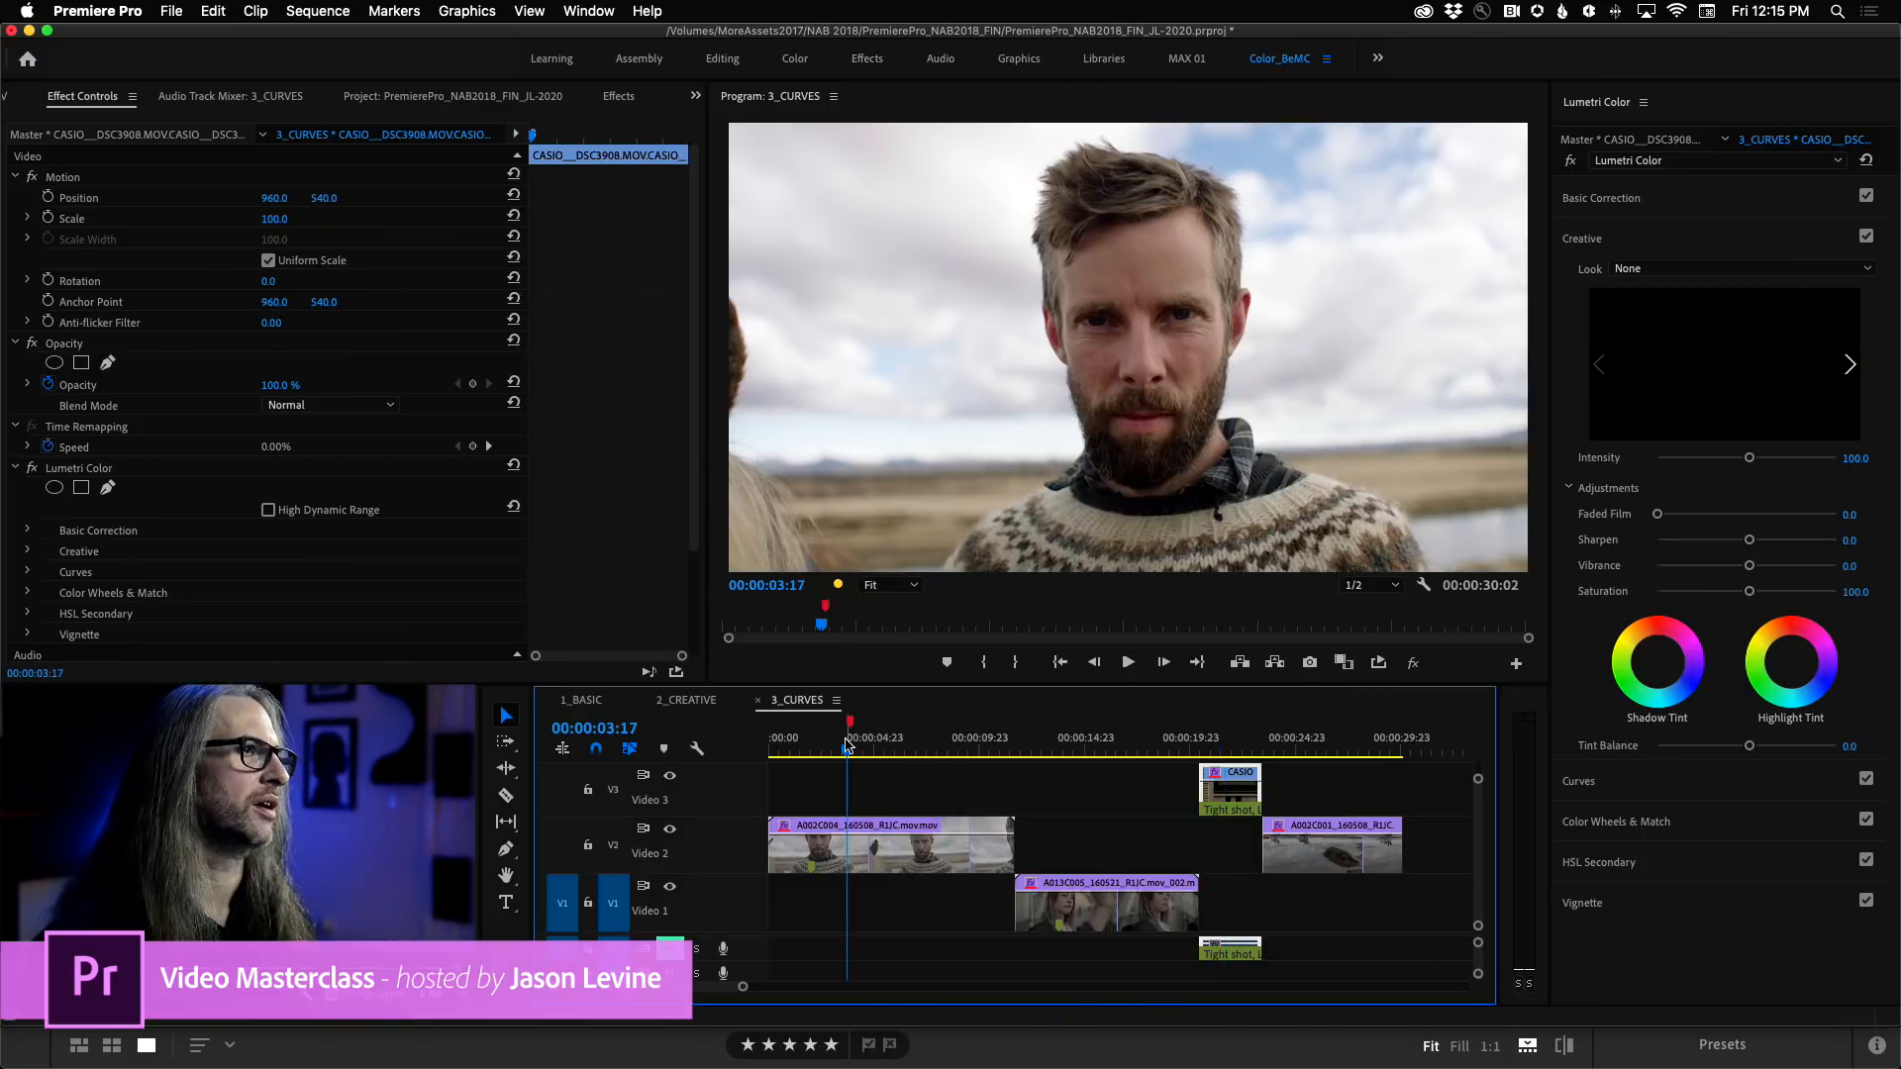
pyautogui.moveTo(848, 750); pyautogui.dragTo(861, 752)
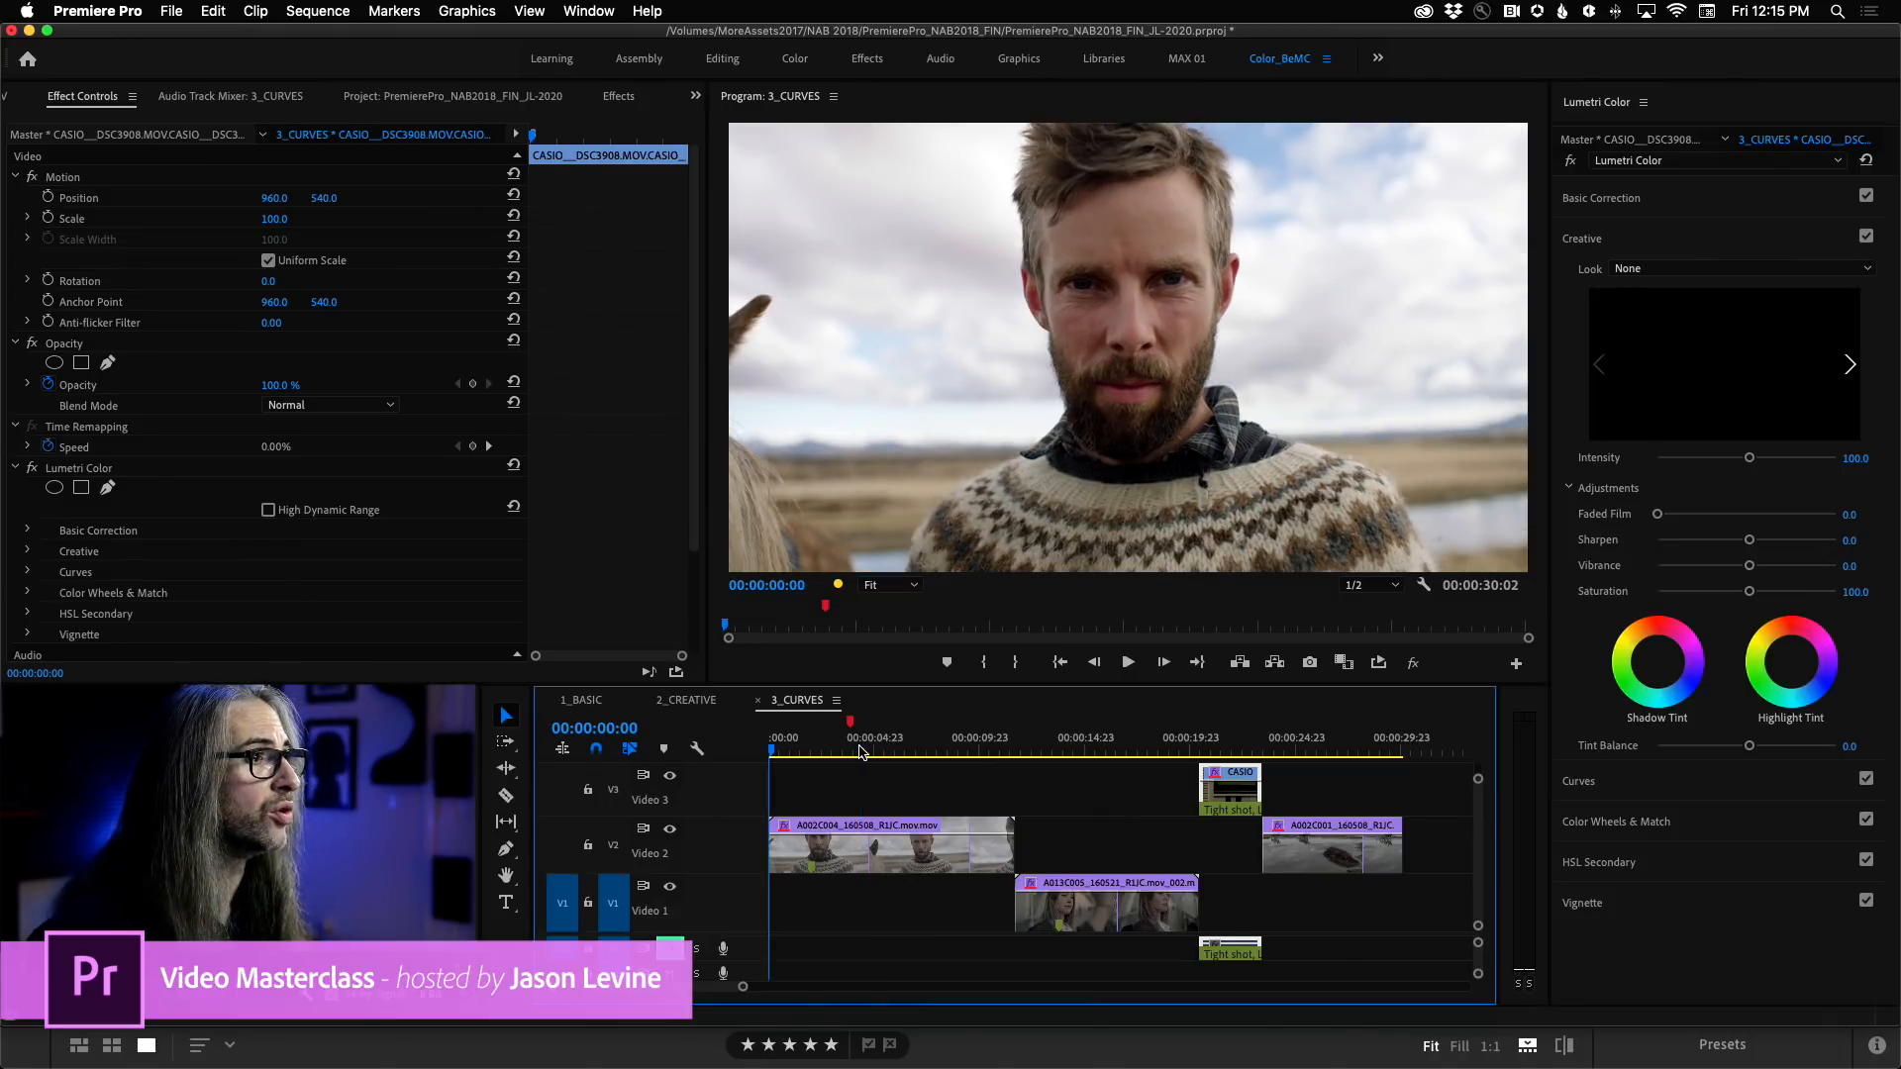
pyautogui.moveTo(860, 753); pyautogui.dragTo(852, 751)
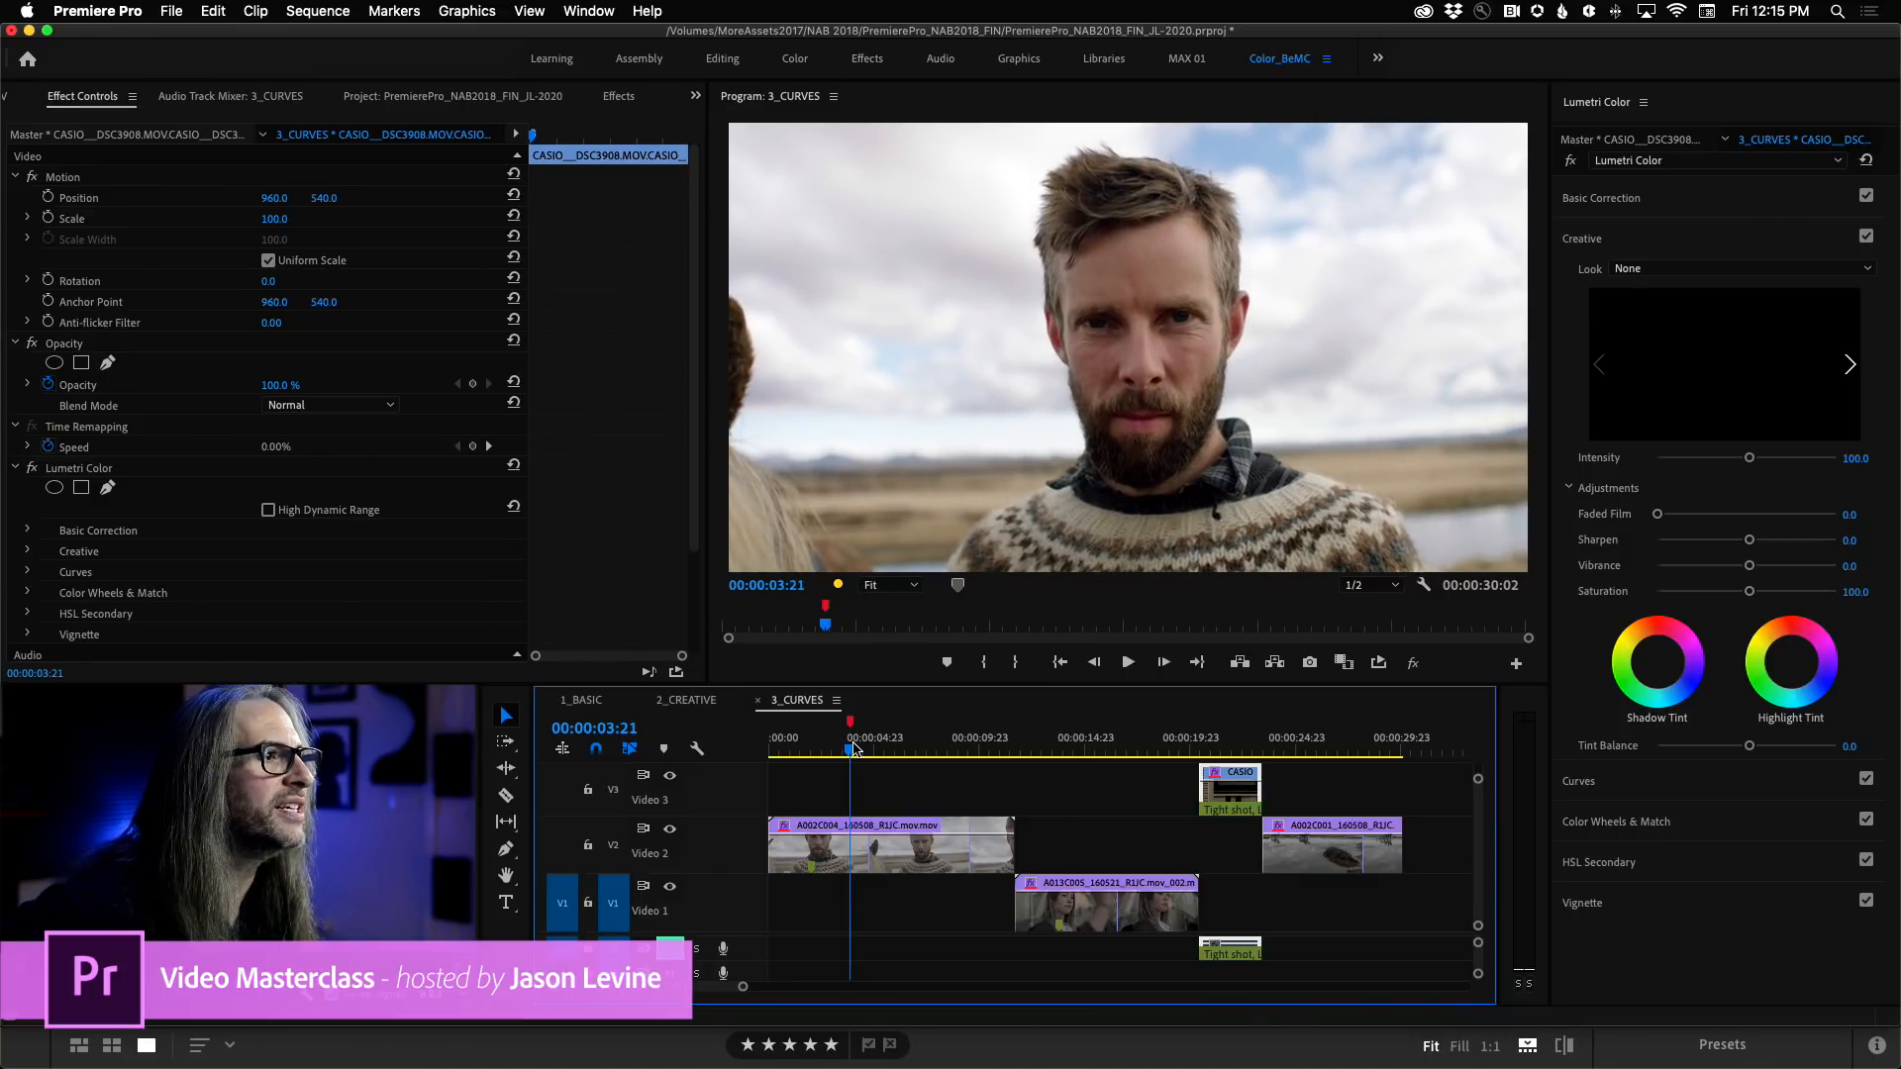
pyautogui.moveTo(853, 749); pyautogui.dragTo(853, 749)
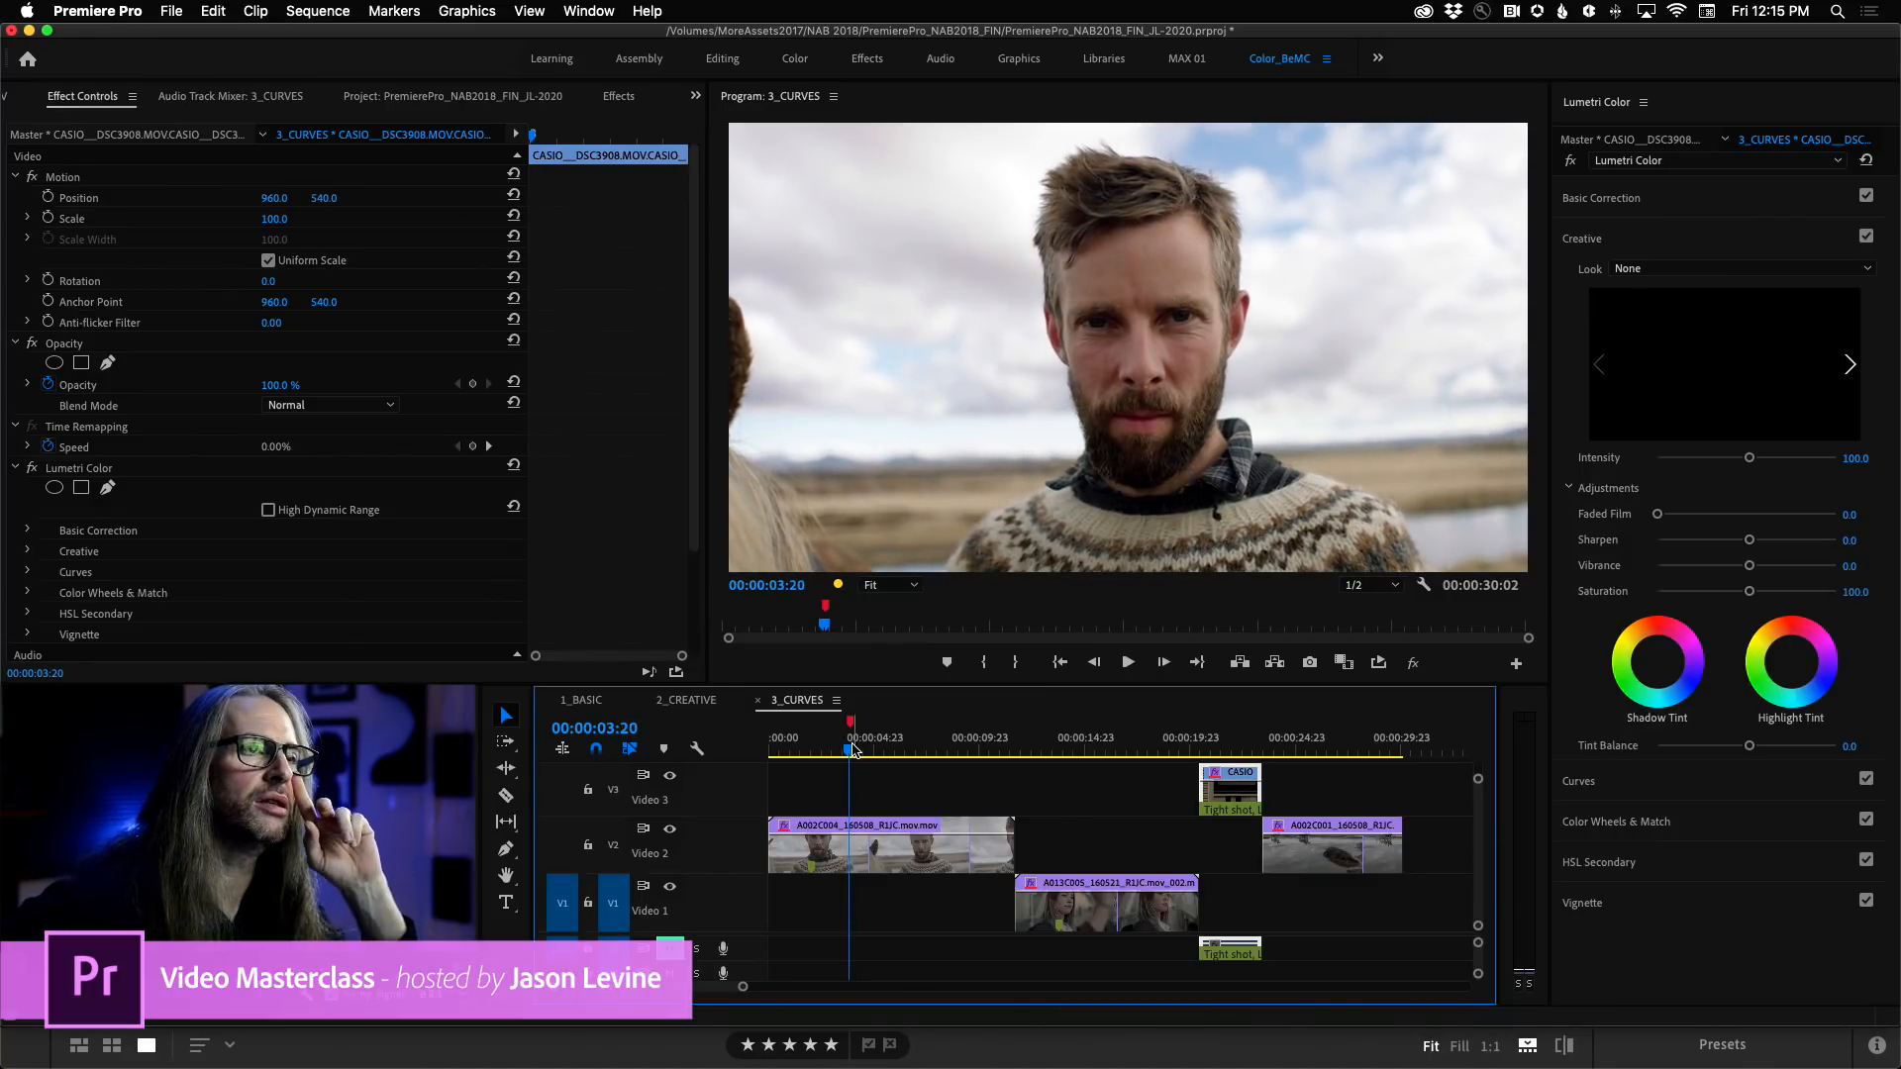
# Open the Lumetri Curves section and examine the RGB curves and the Hue Saturation curves down to Sat vs Sat.
pyautogui.click(1706, 792)
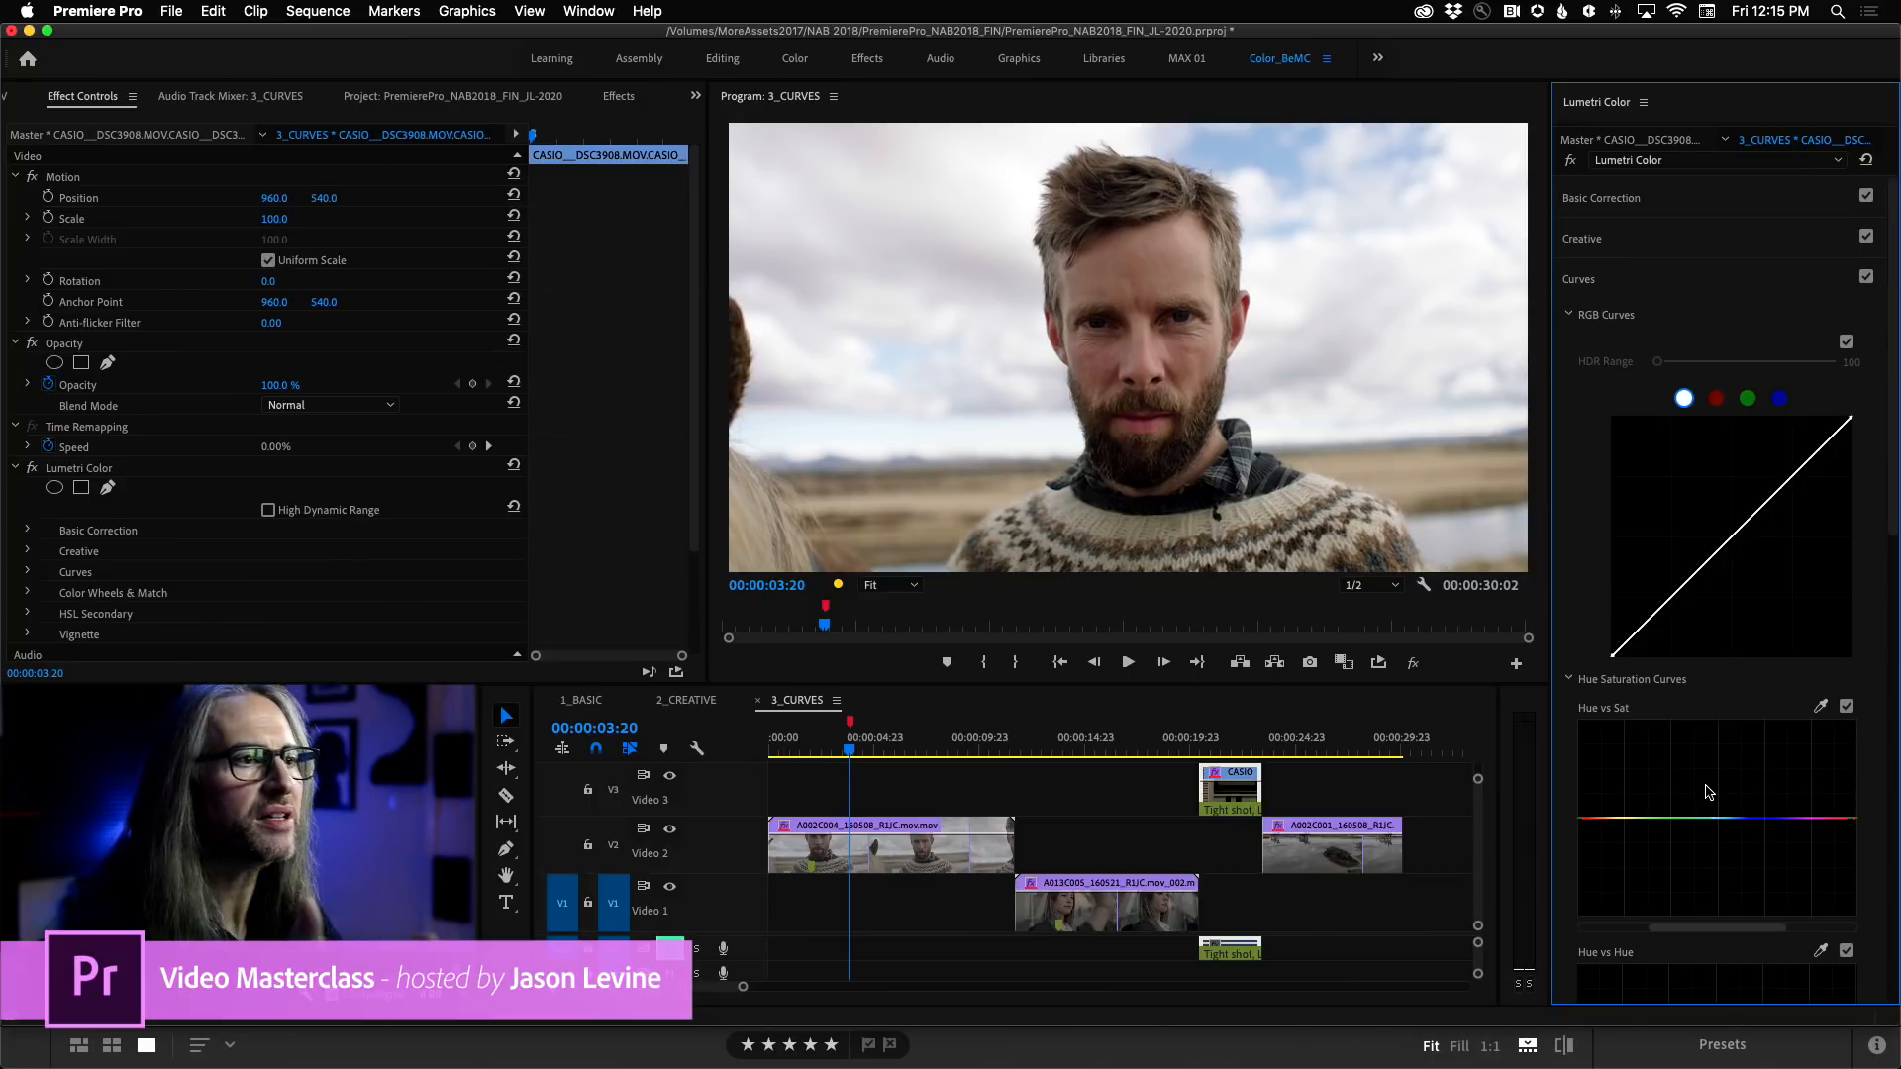
pyautogui.moveTo(1886, 542); pyautogui.dragTo(1895, 729)
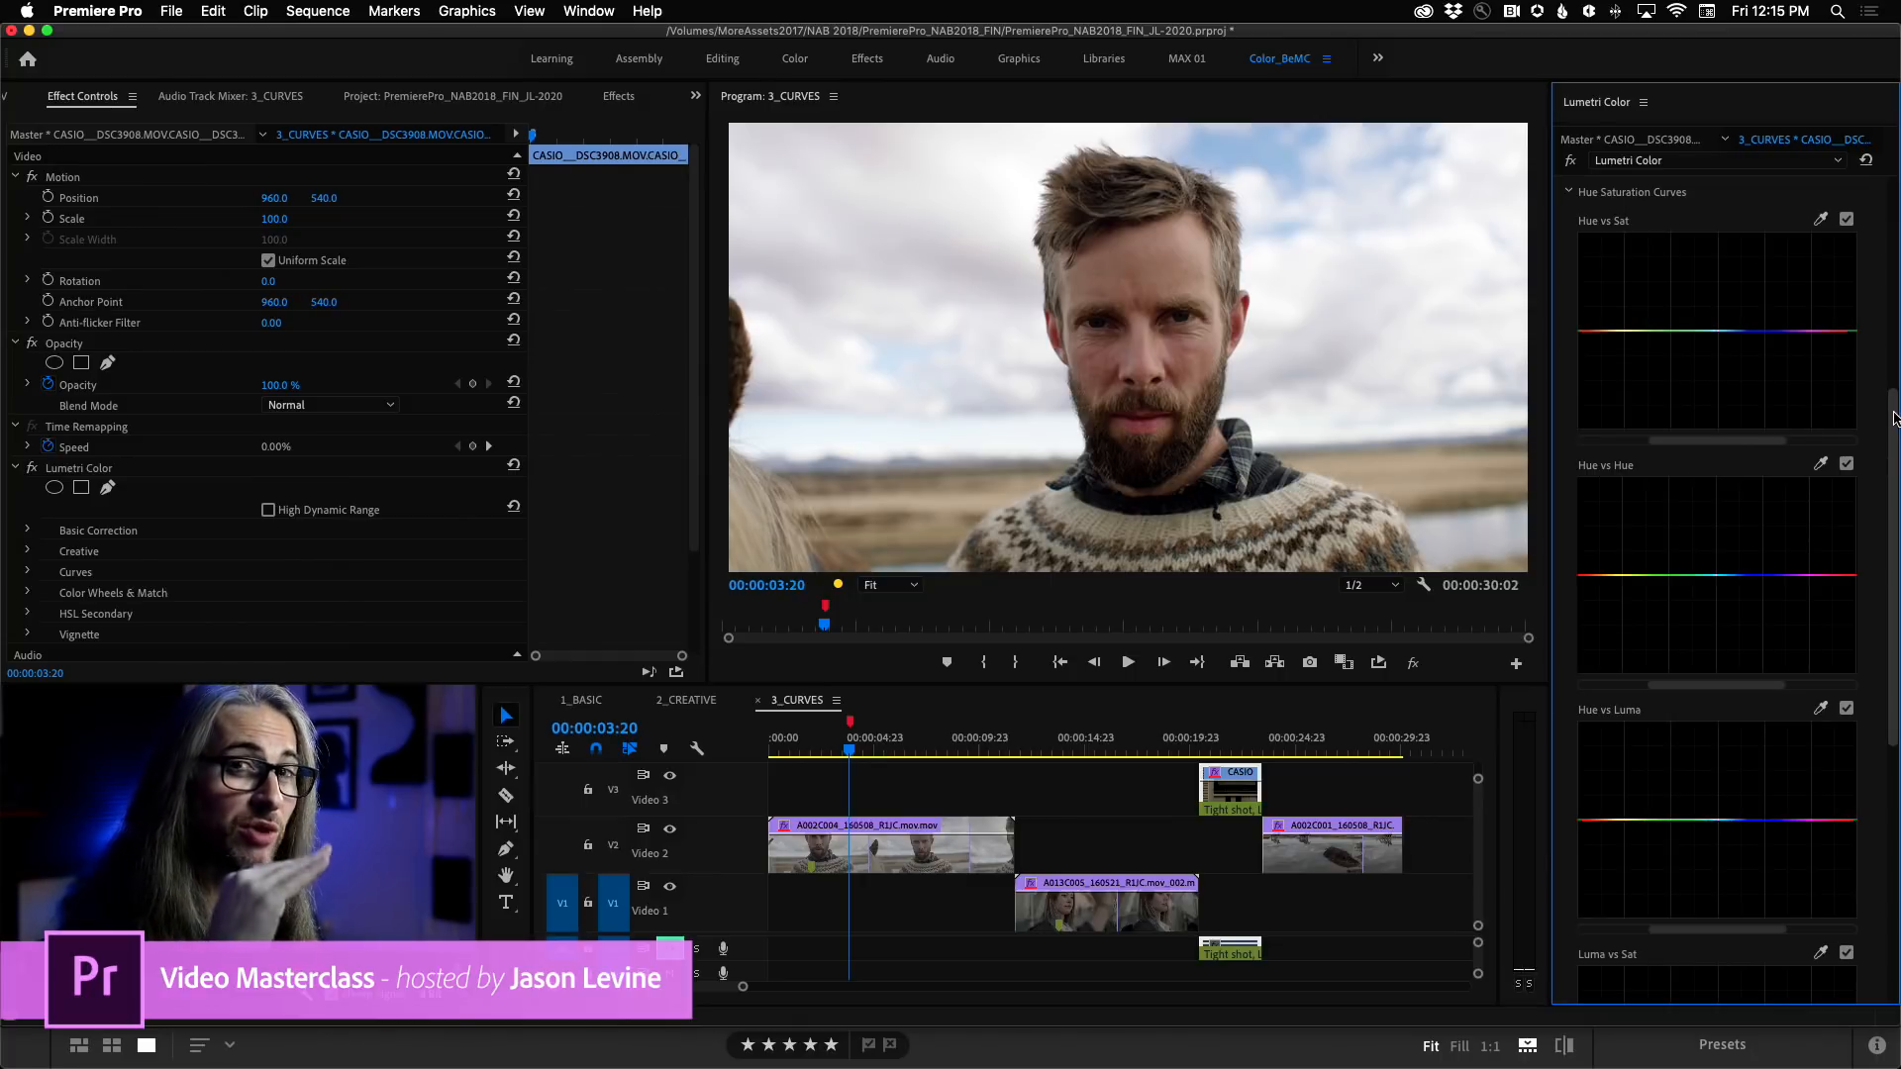
pyautogui.scroll(-10, 1893, 418)
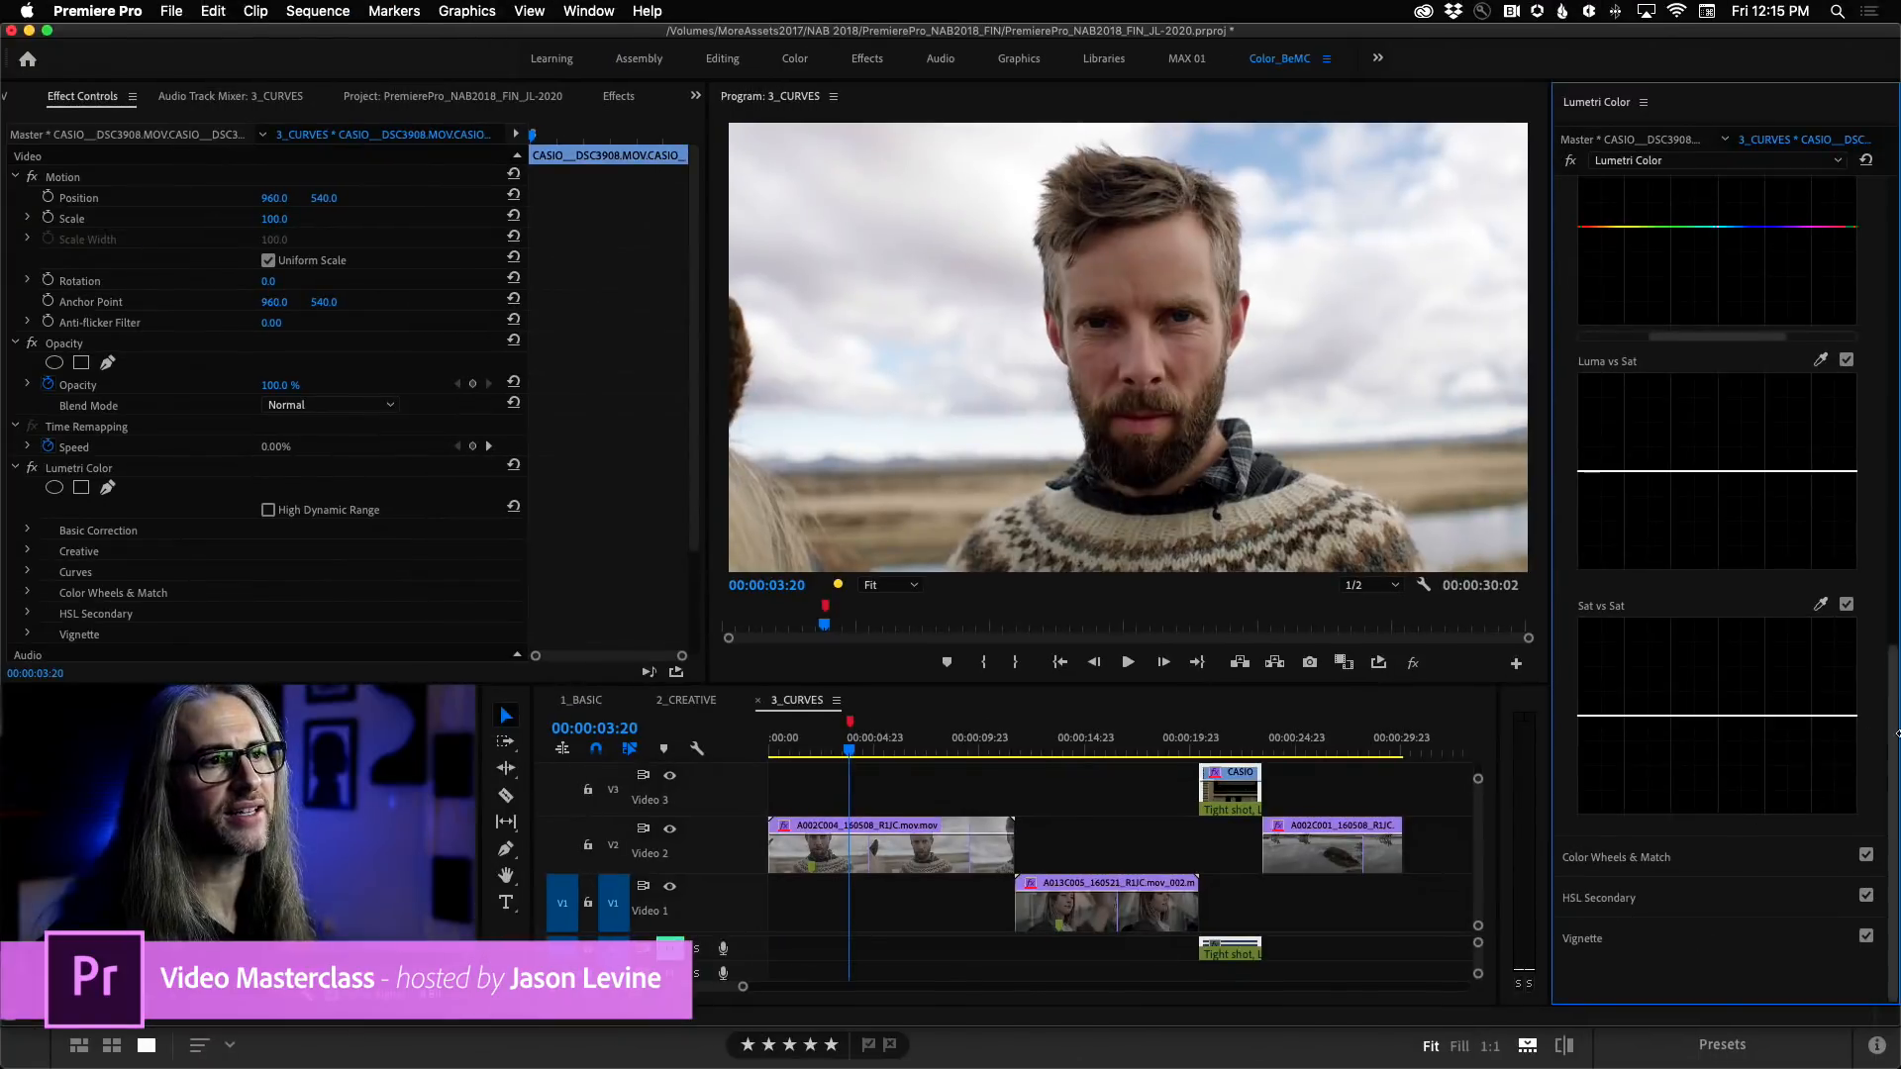
pyautogui.moveTo(1892, 736); pyautogui.dragTo(1894, 302)
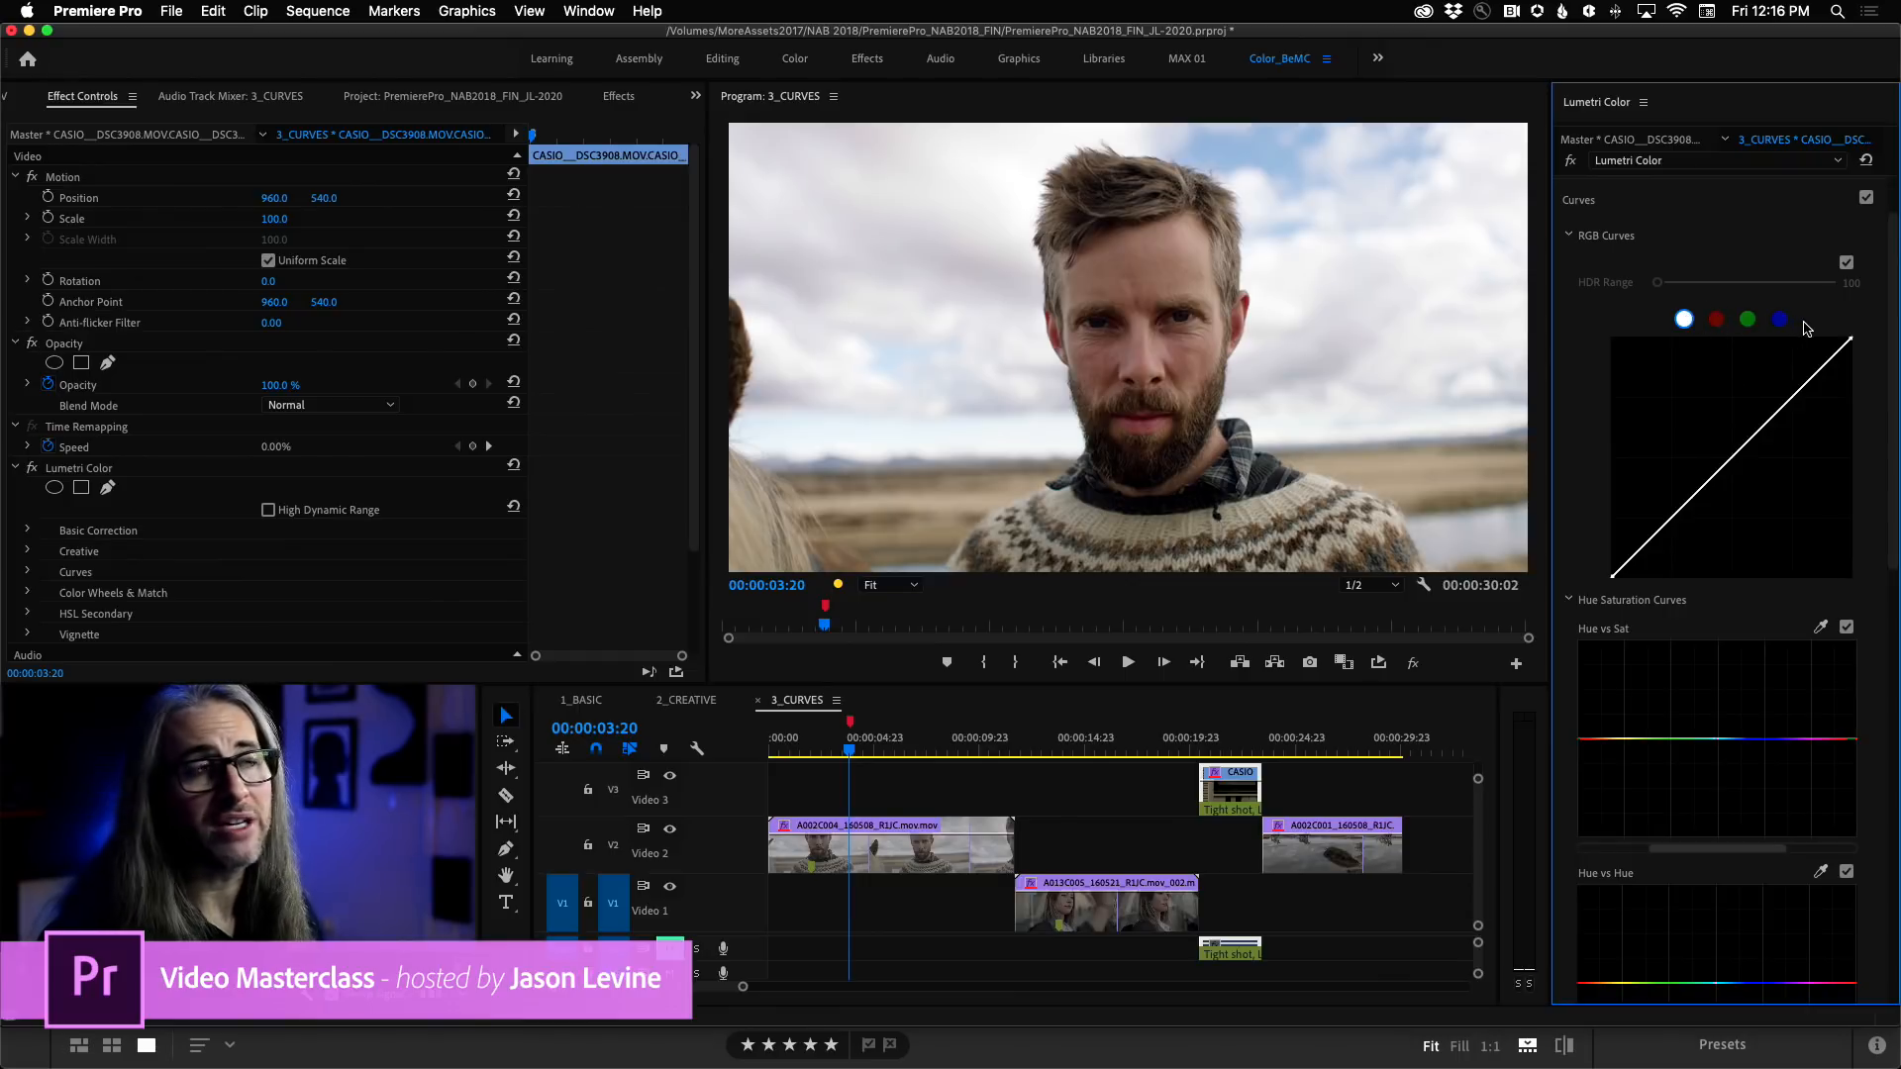
# Try an S-shaped RGB curve with raised highlights and lowered shadows on the selected Casio clip, and undo it.
pyautogui.moveTo(1819, 378); pyautogui.dragTo(1810, 365)
pyautogui.moveTo(1660, 514)
pyautogui.mouseDown()
pyautogui.moveTo(1667, 544)
pyautogui.moveTo(1640, 523)
pyautogui.moveTo(1679, 531)
pyautogui.mouseUp()
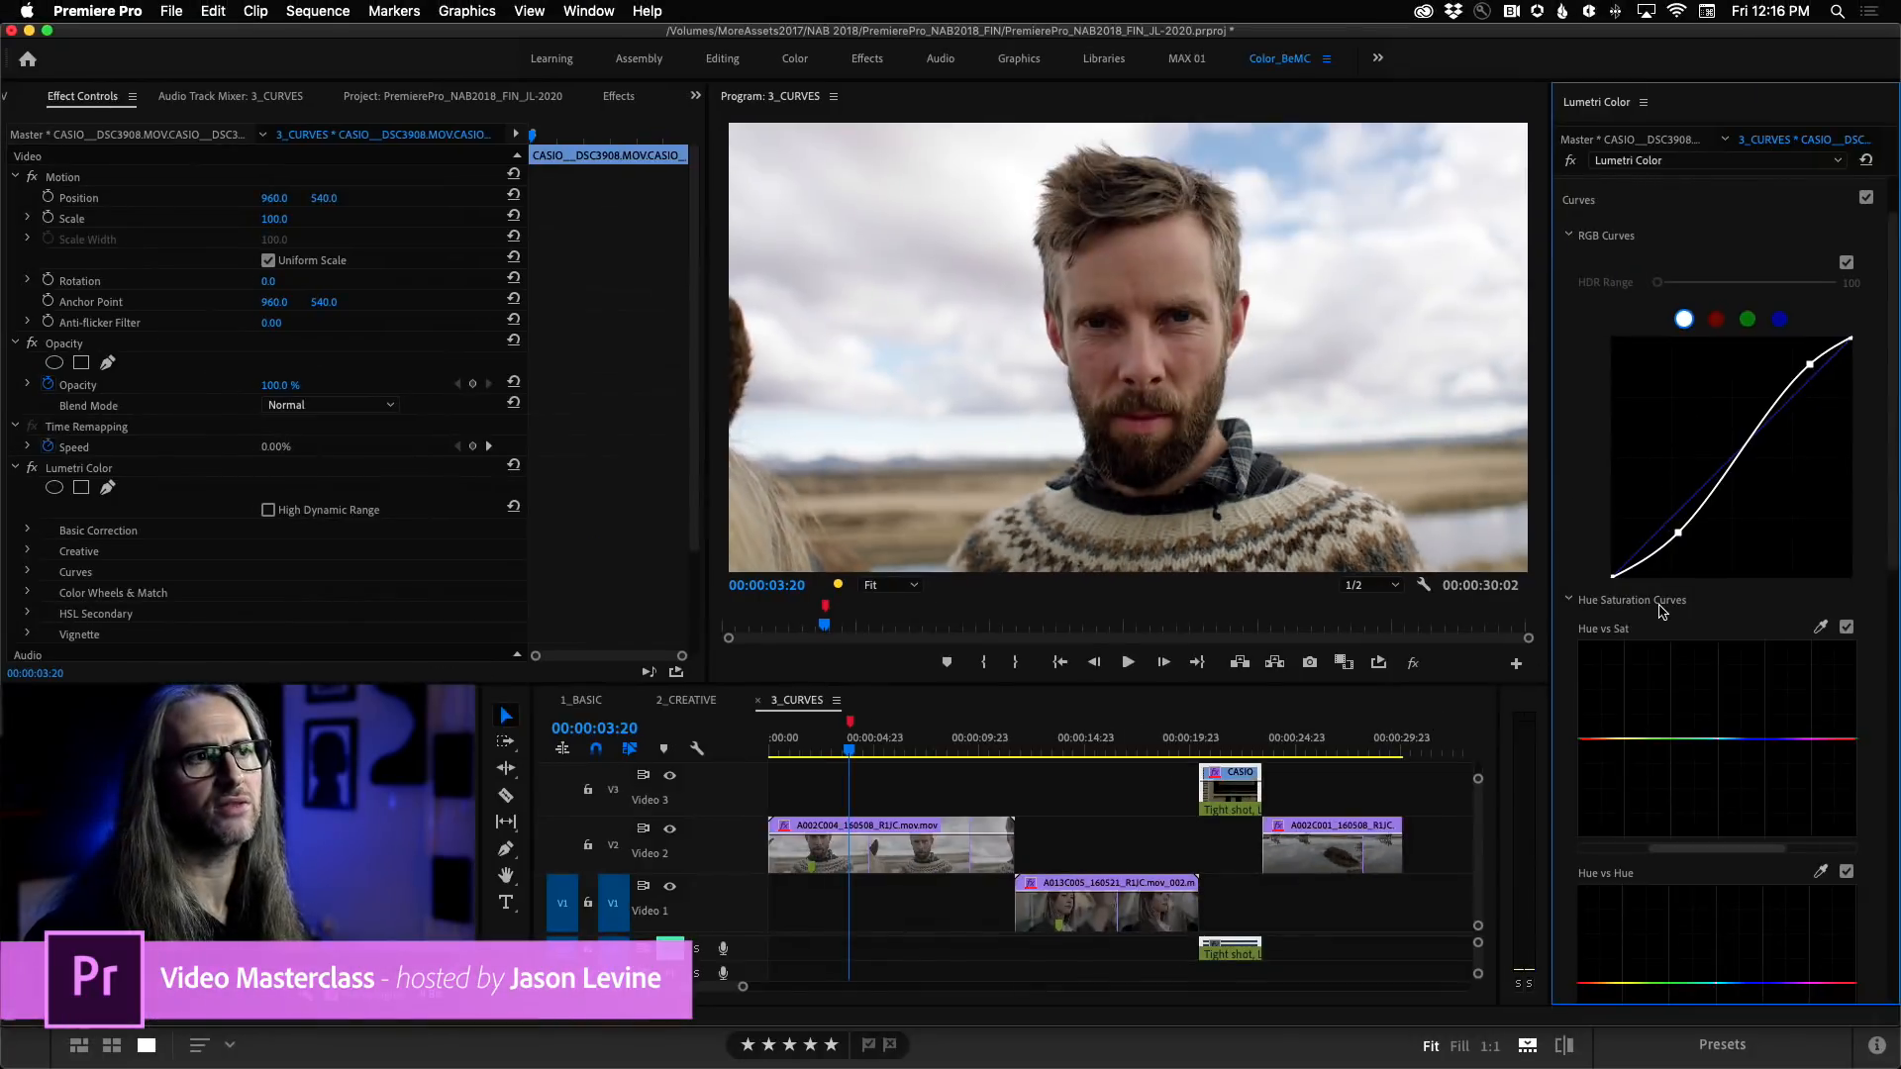
pyautogui.press('super+z')
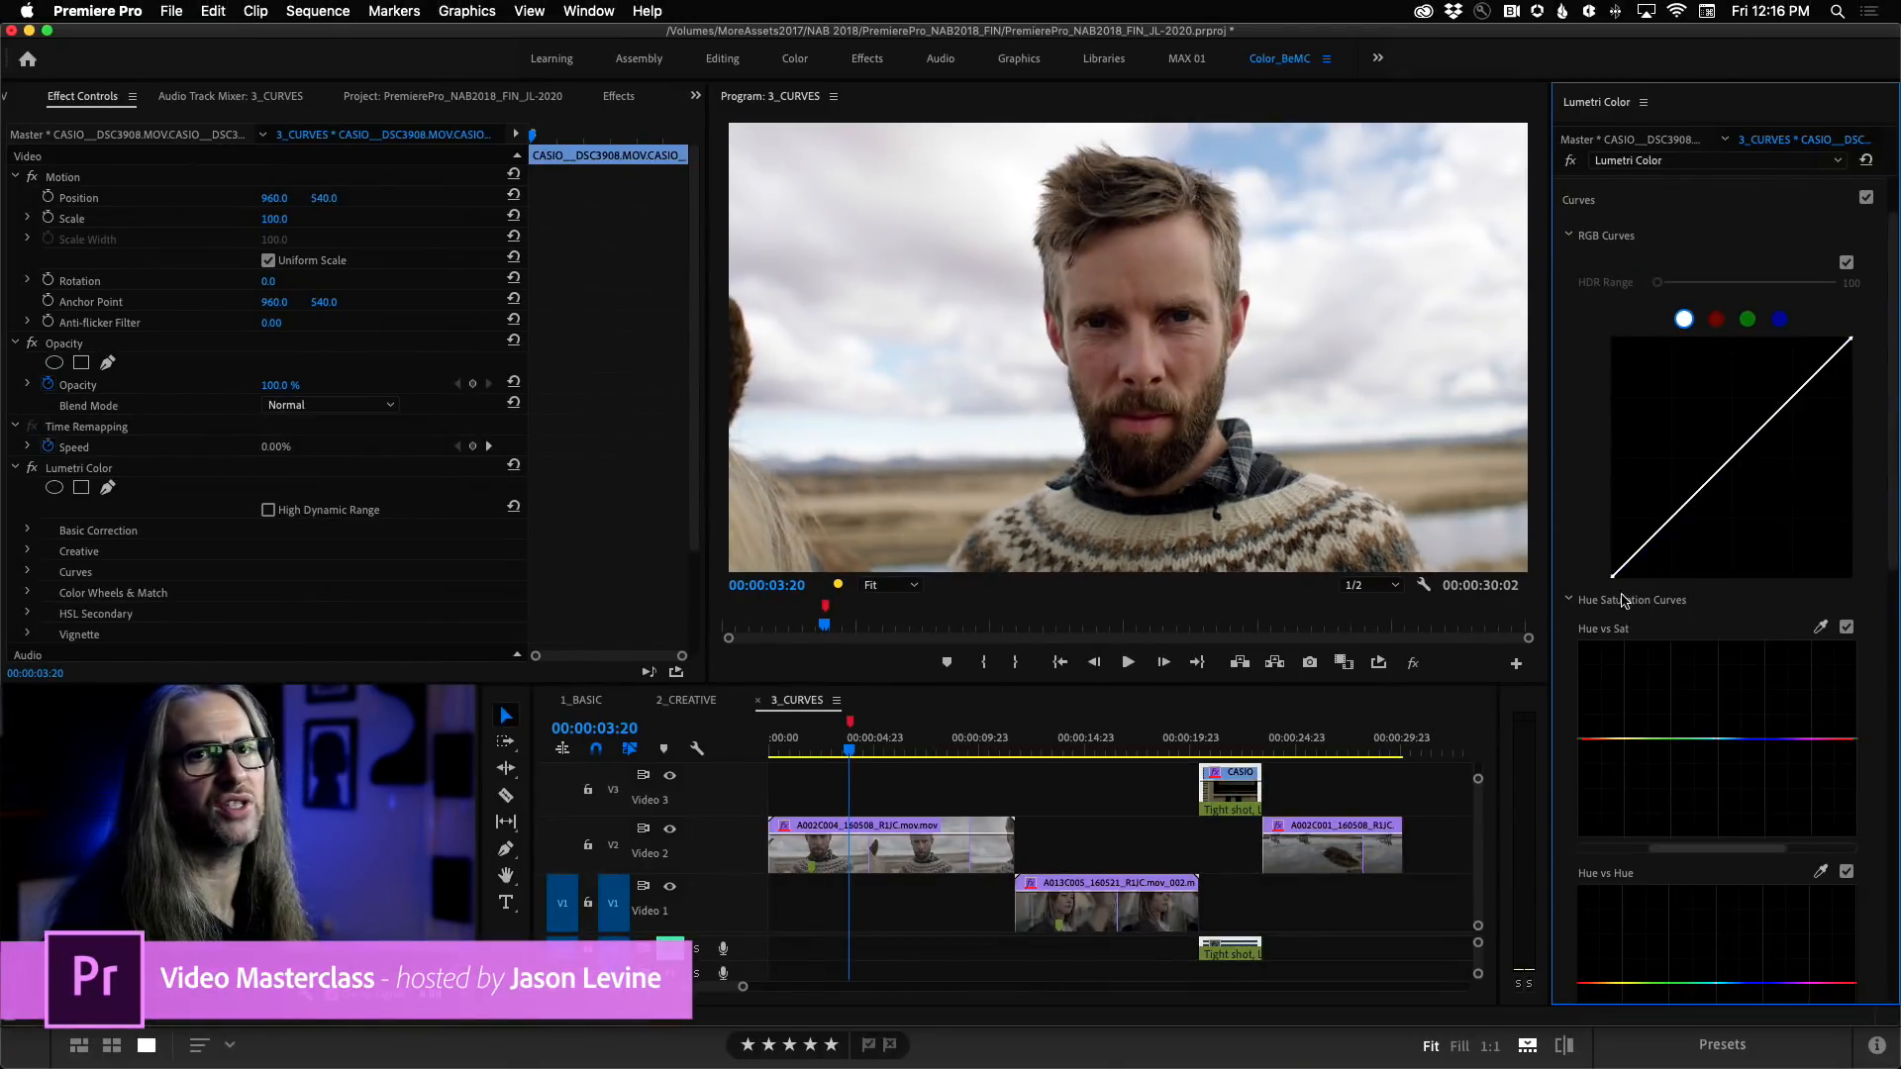
# Select the A002C004 clip, try raising the highlights and shadows of its RGB curve, and reset the curve to a straight line.
pyautogui.click(886, 859)
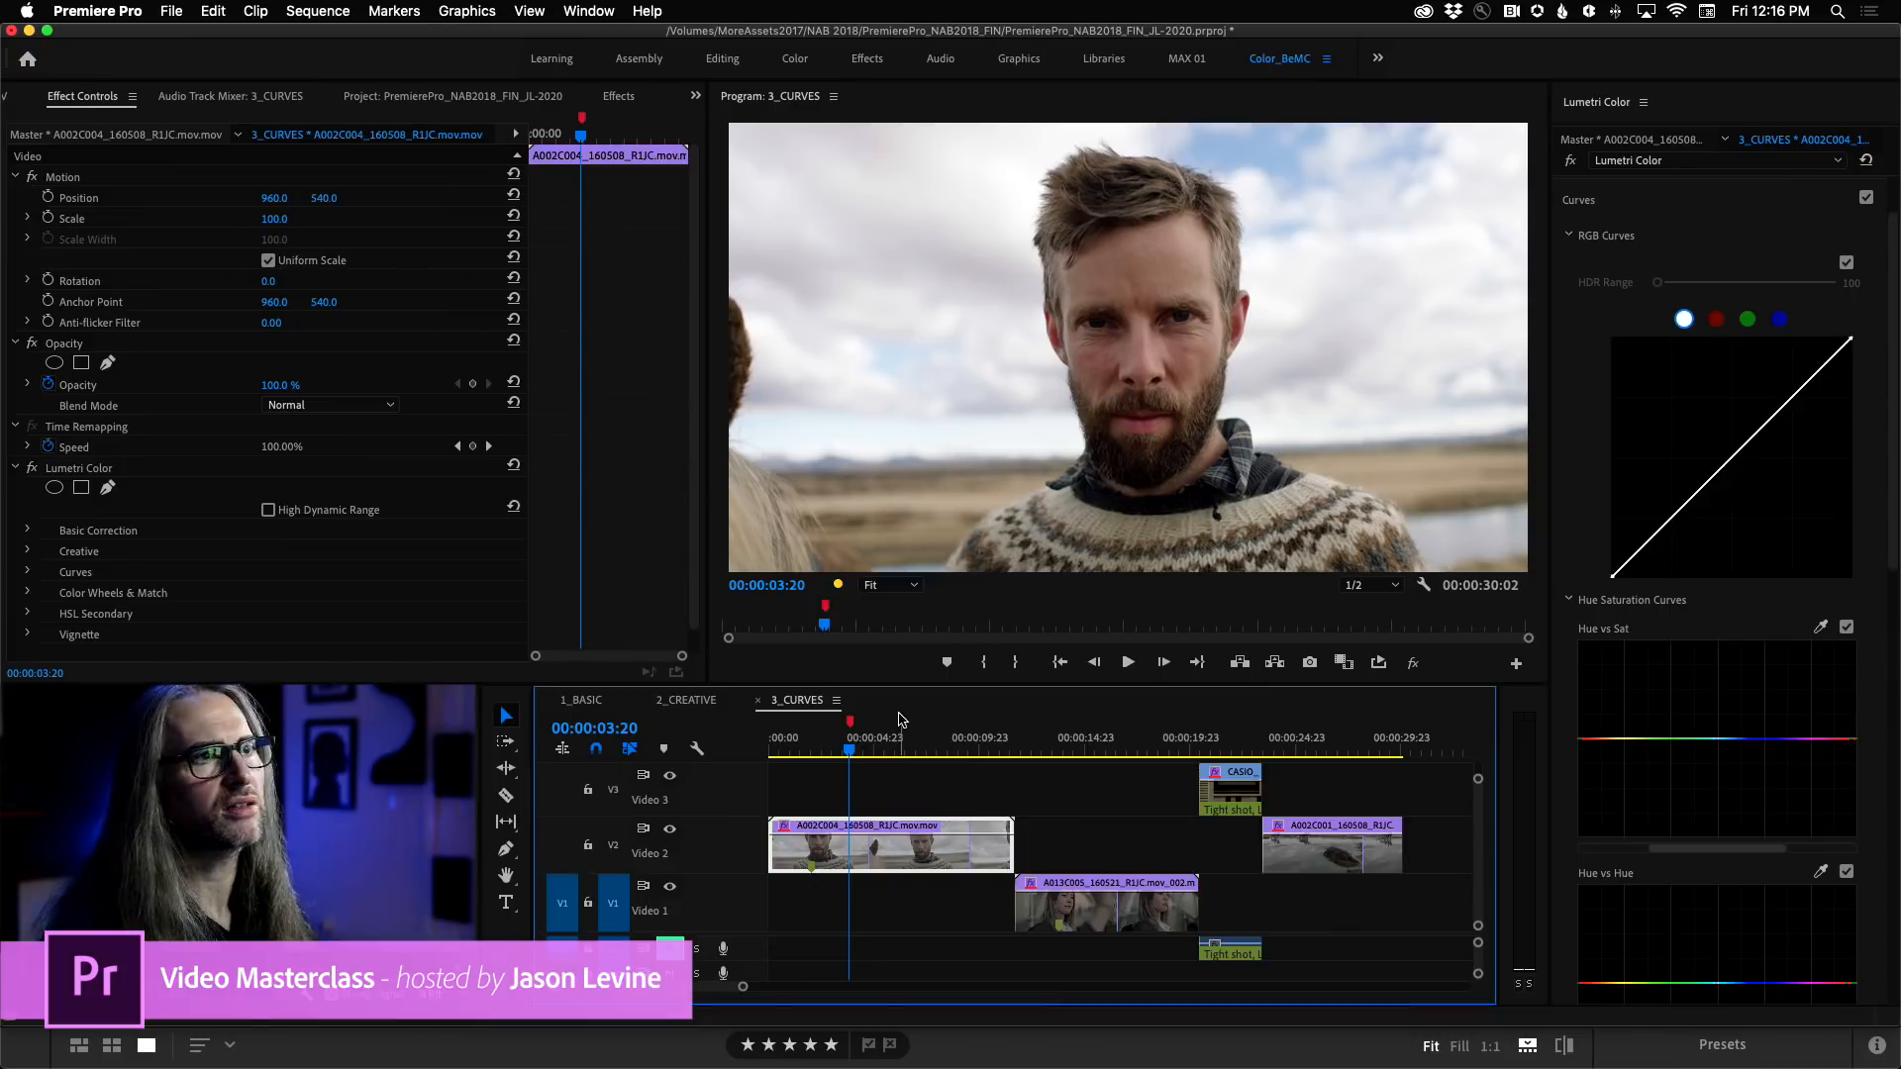
pyautogui.moveTo(1823, 369); pyautogui.dragTo(1807, 365)
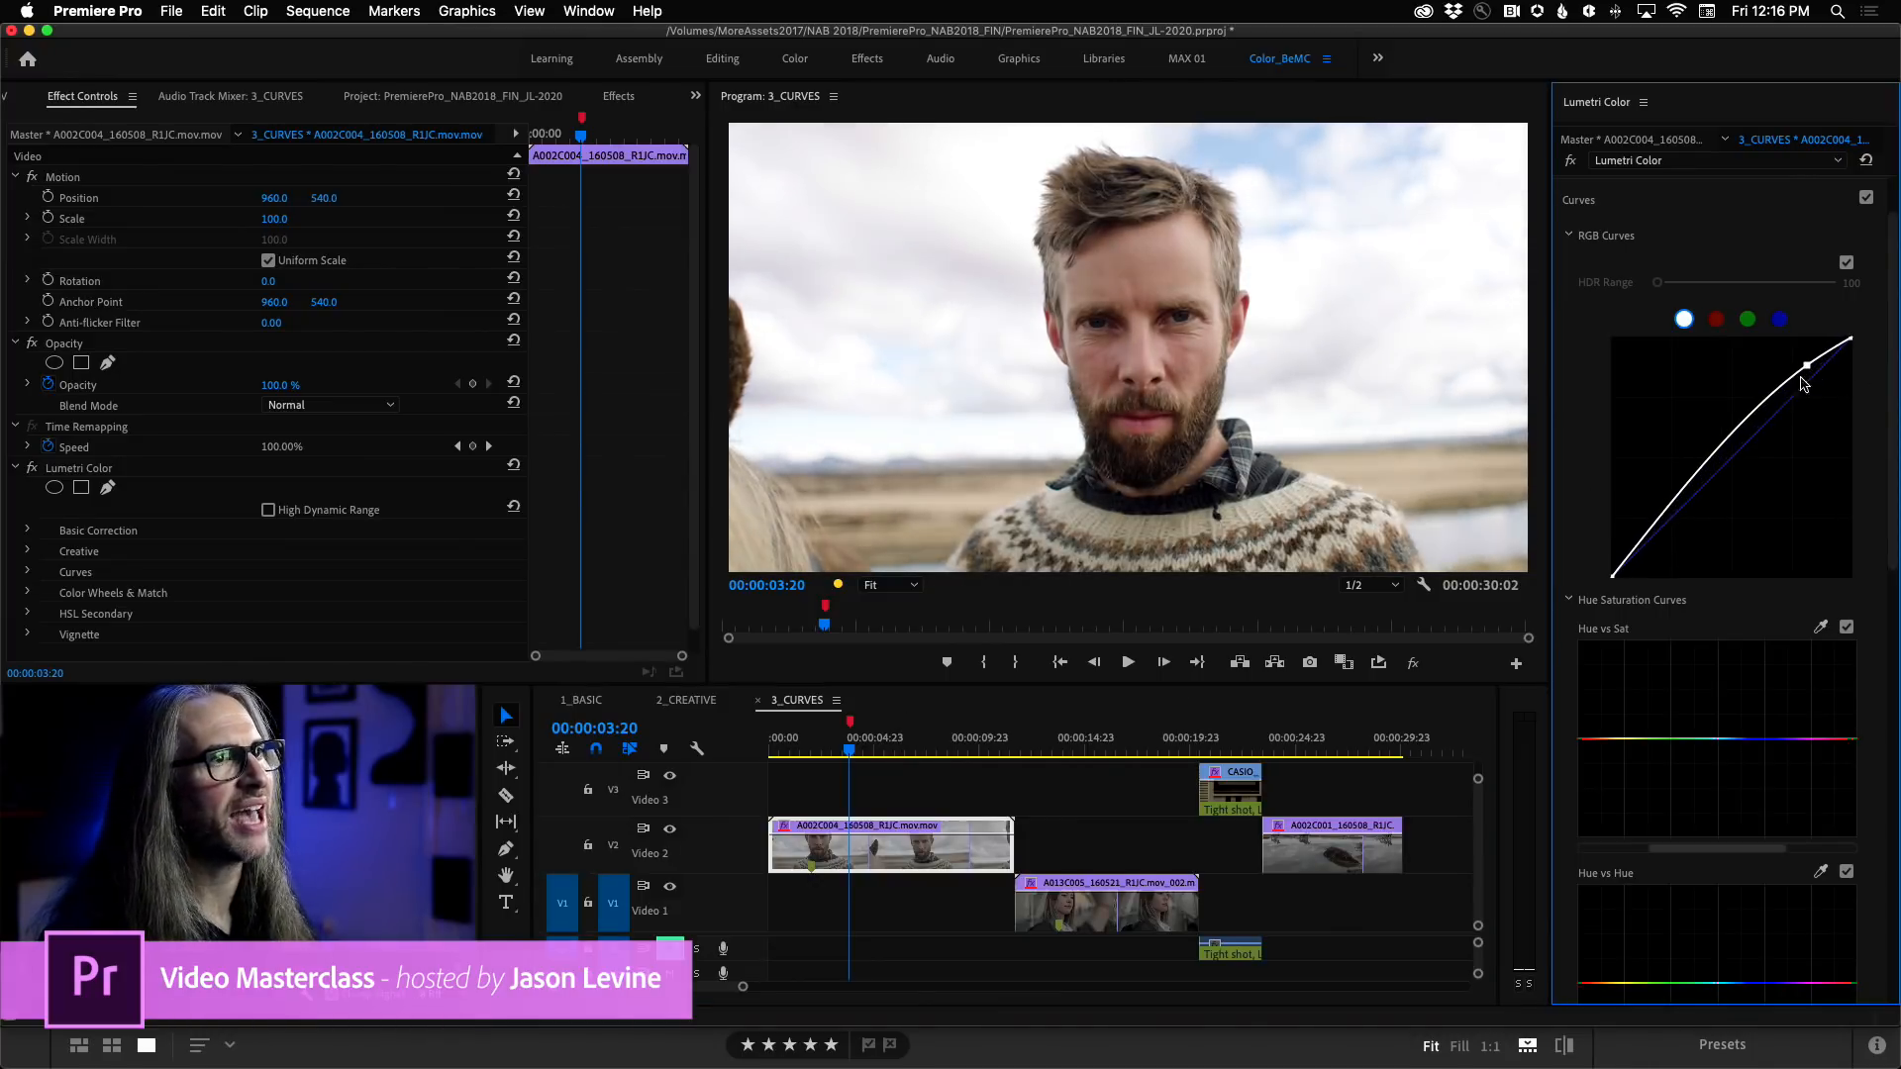
pyautogui.moveTo(1652, 546); pyautogui.dragTo(1644, 527)
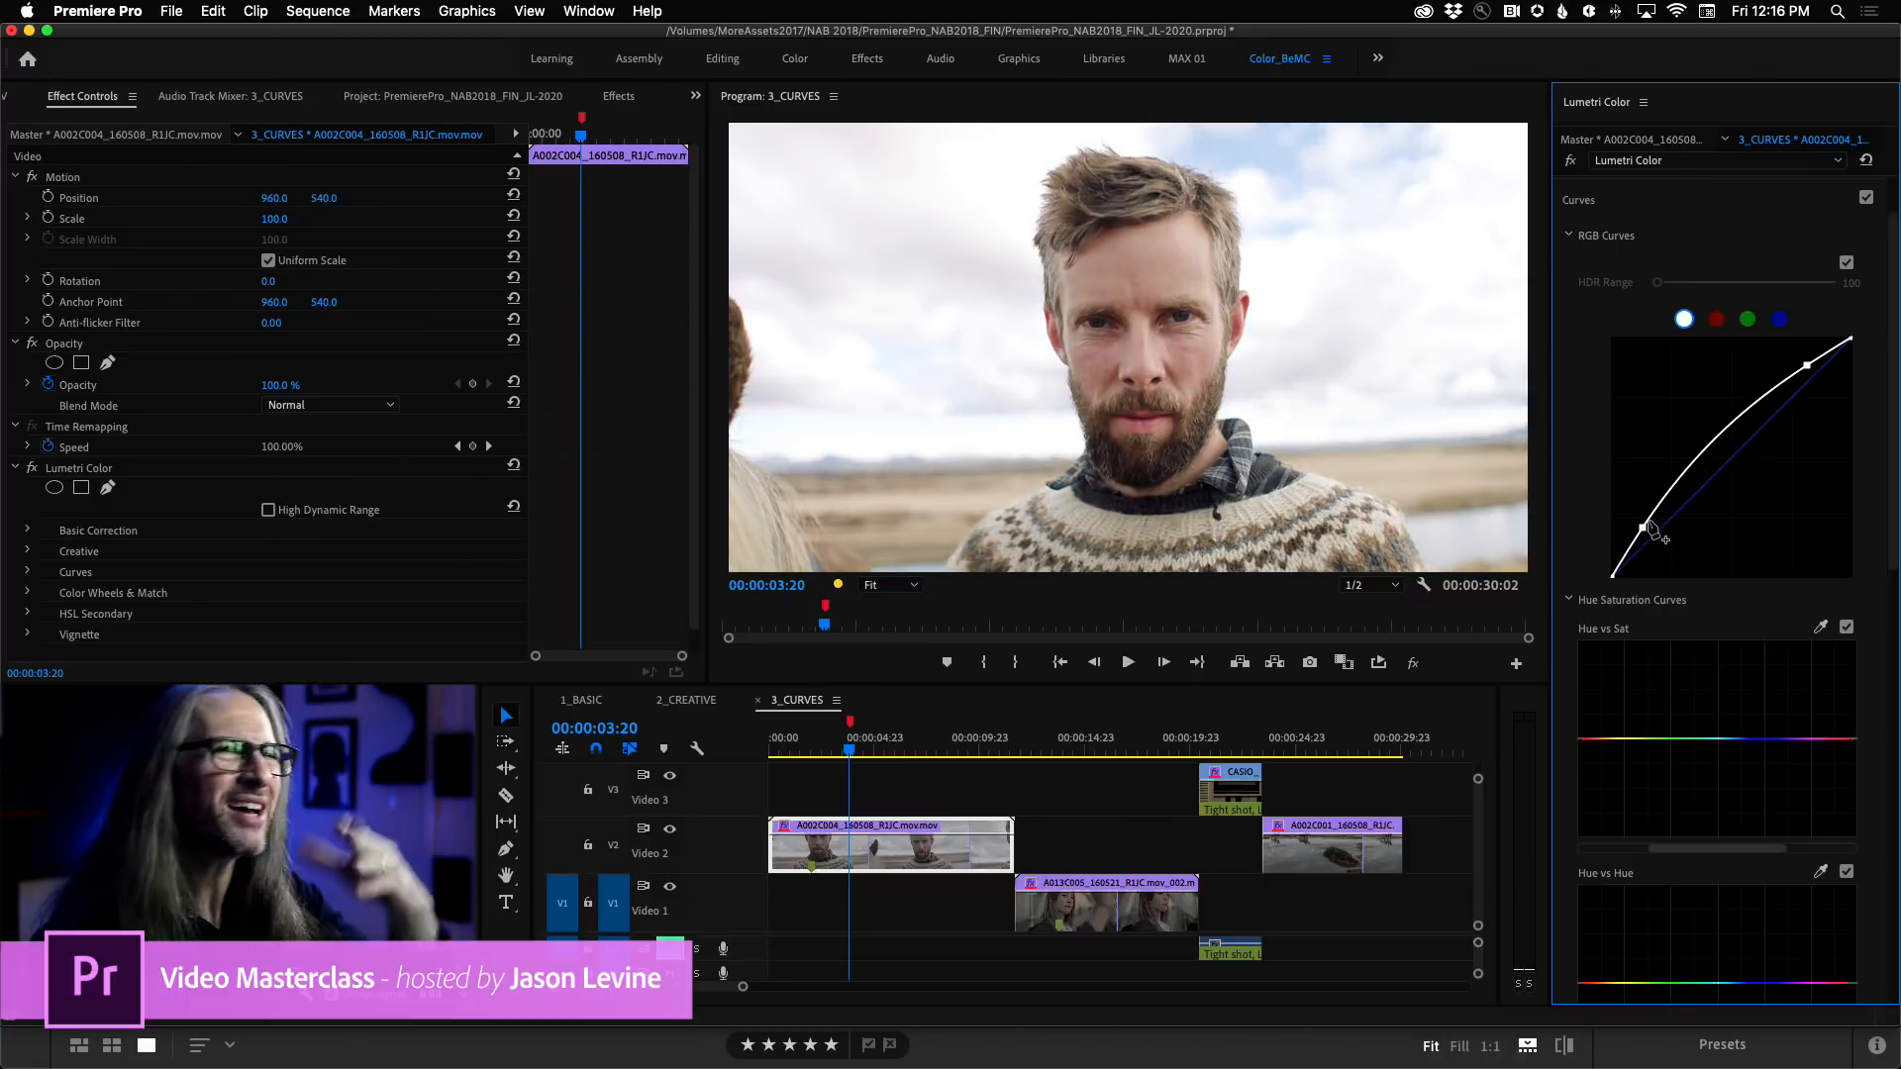
pyautogui.doubleClick(1739, 501)
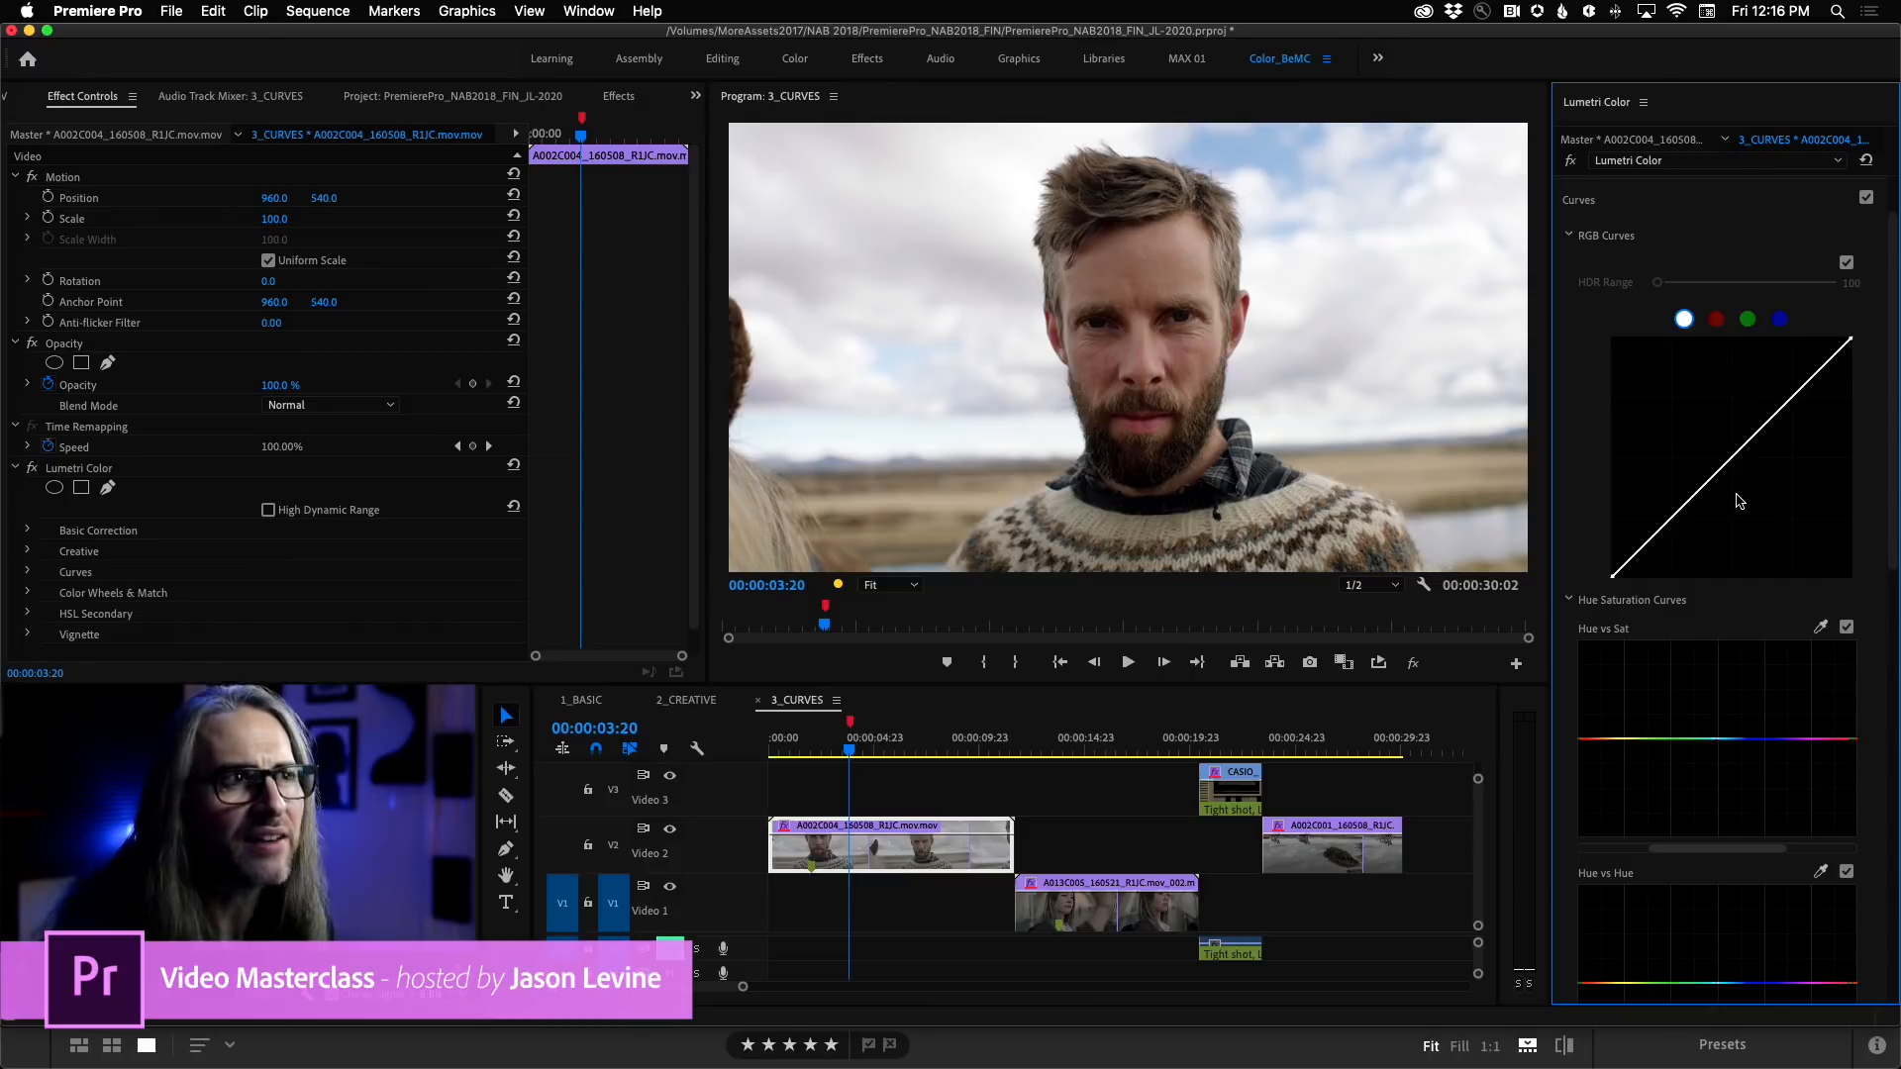
# Examine the input LUT in the master clip's Lumetri Basic Correction, and return to the clip's sequence-level Lumetri settings.
pyautogui.moveTo(1886, 549); pyautogui.dragTo(1894, 729)
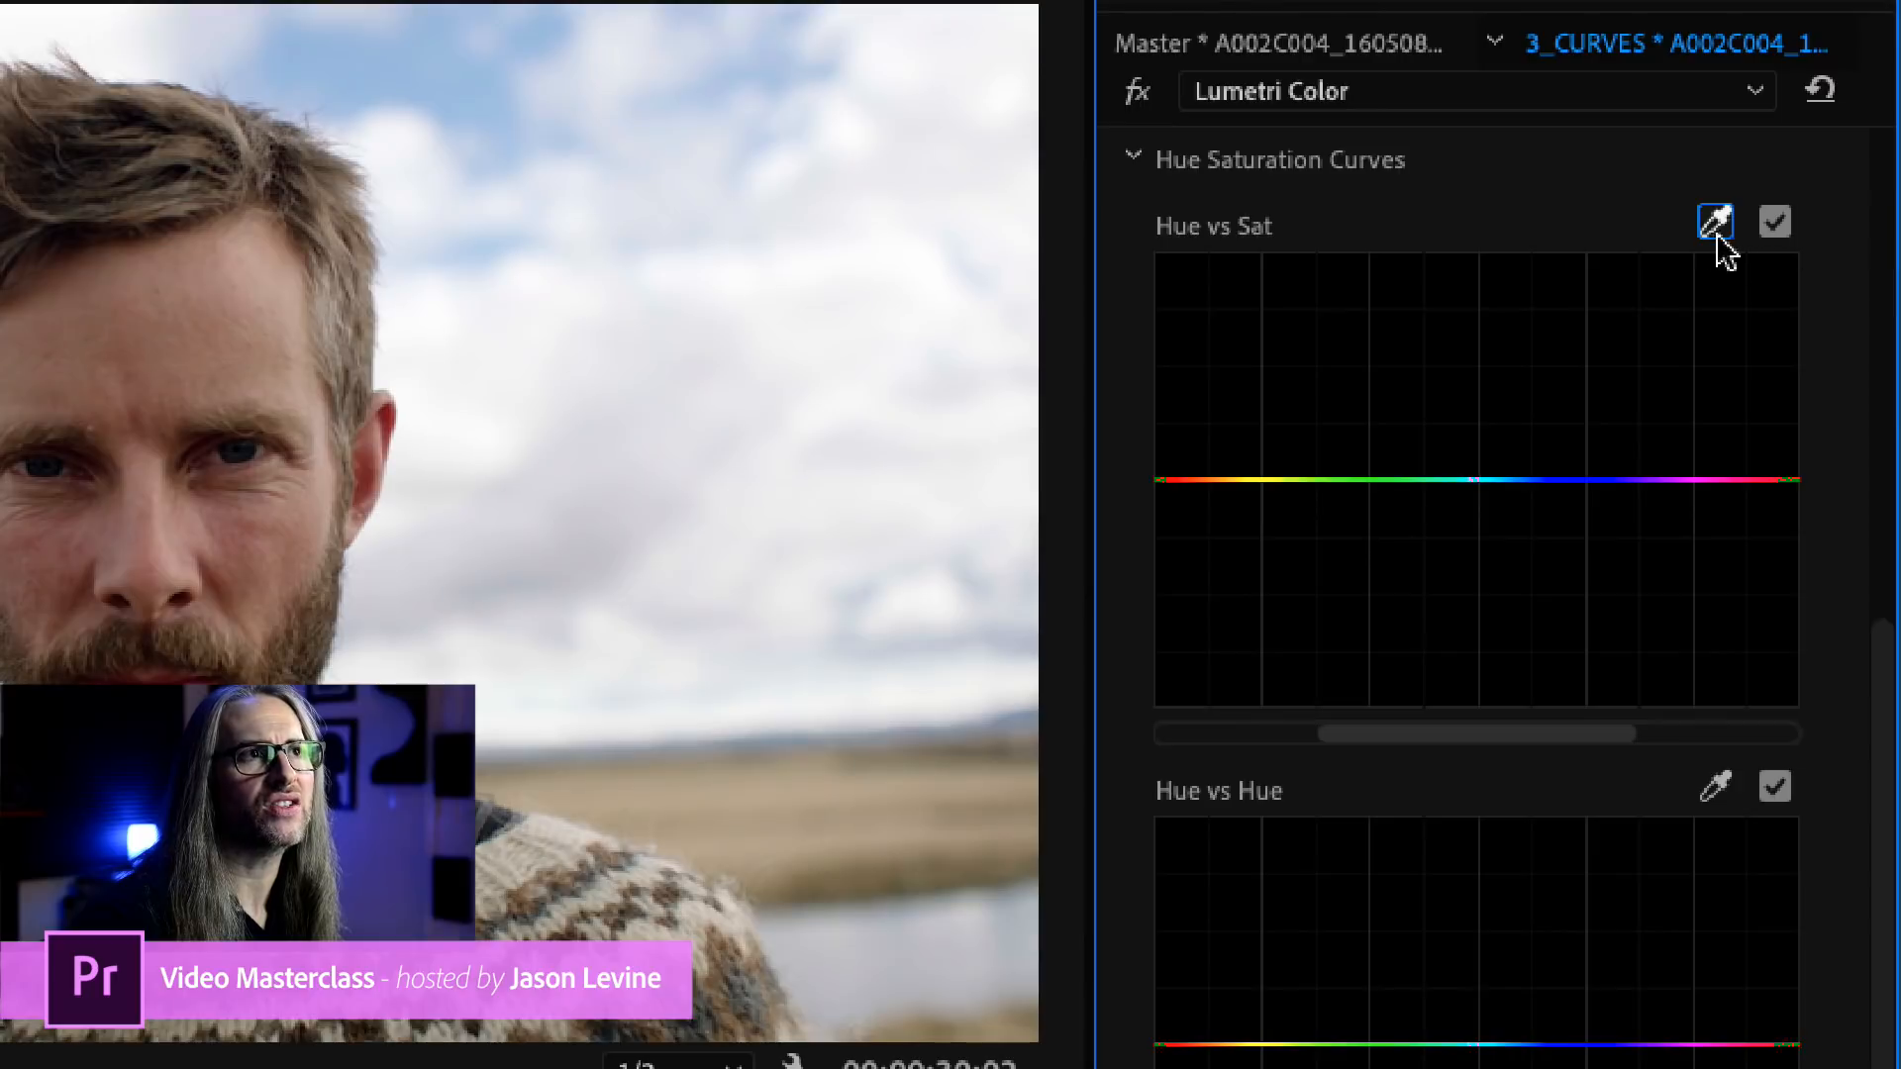
pyautogui.click(1713, 223)
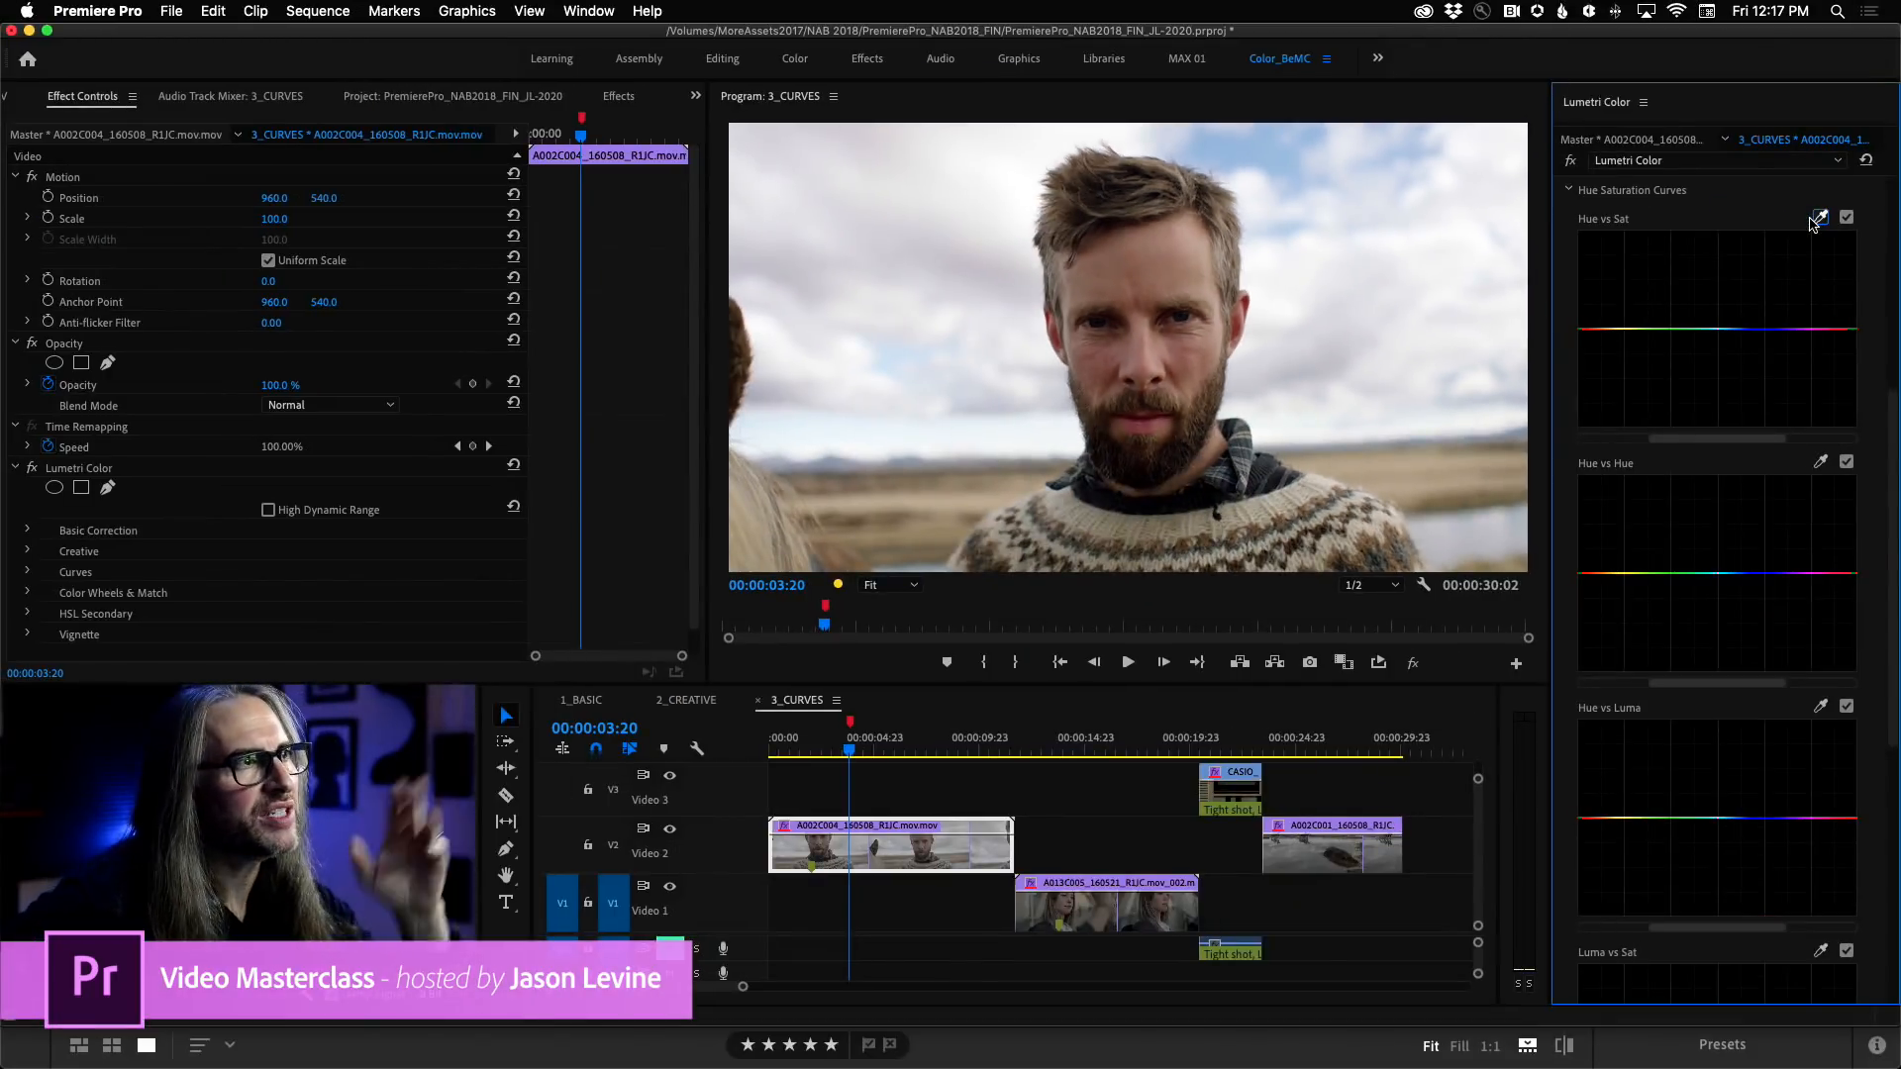
pyautogui.click(1643, 141)
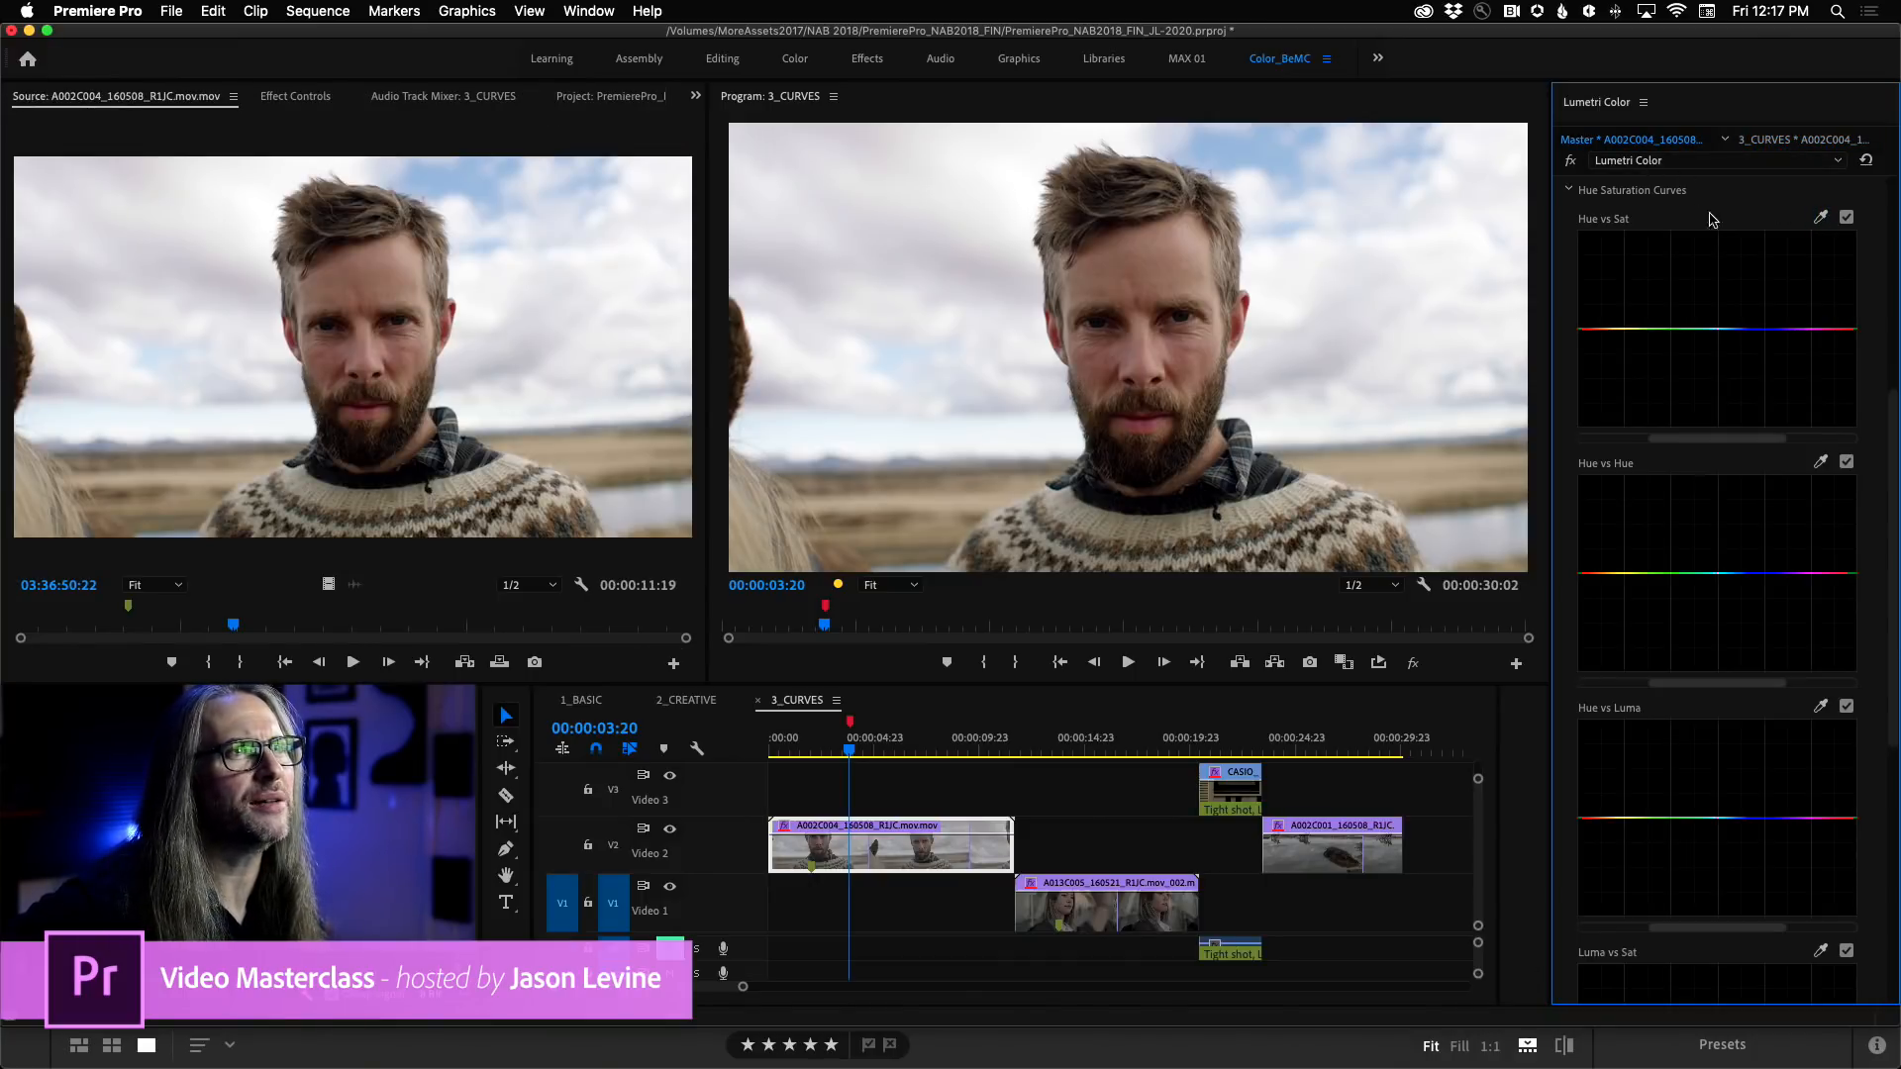
pyautogui.scroll(5, 1693, 198)
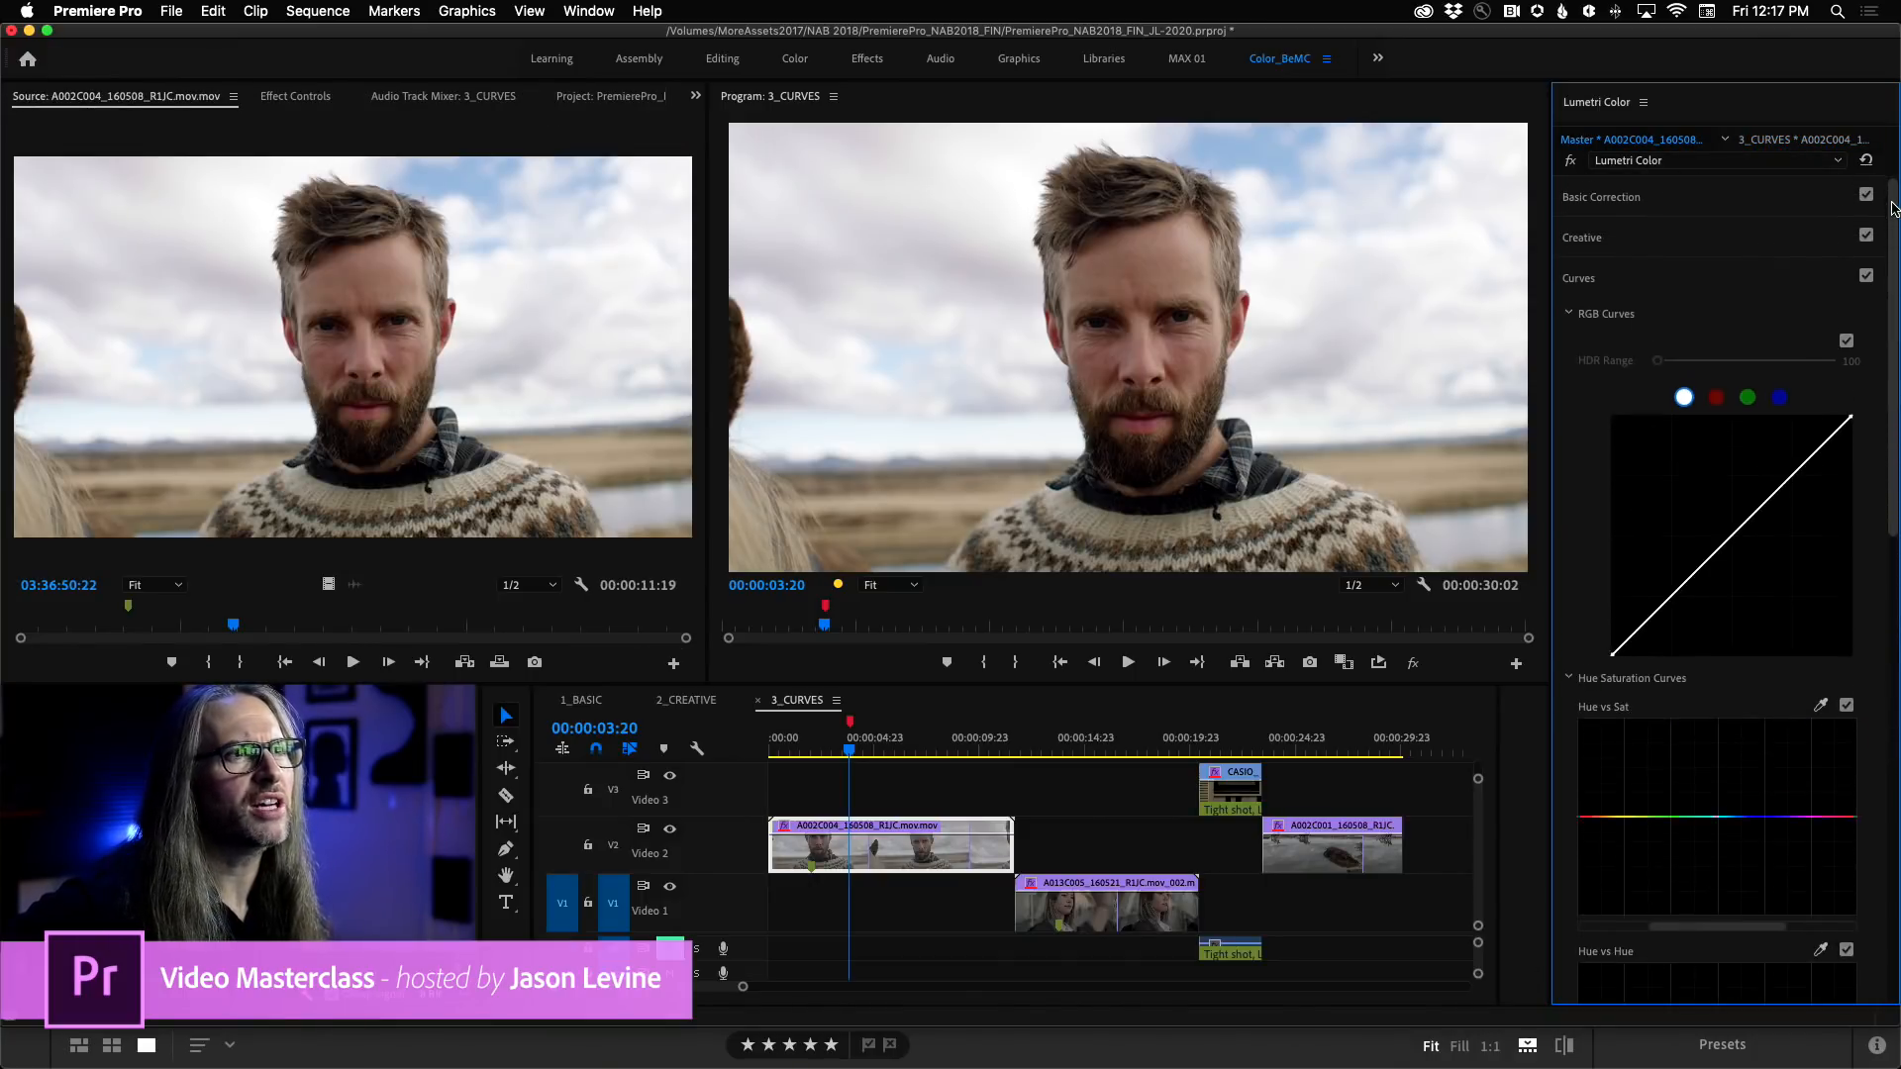
pyautogui.click(1702, 197)
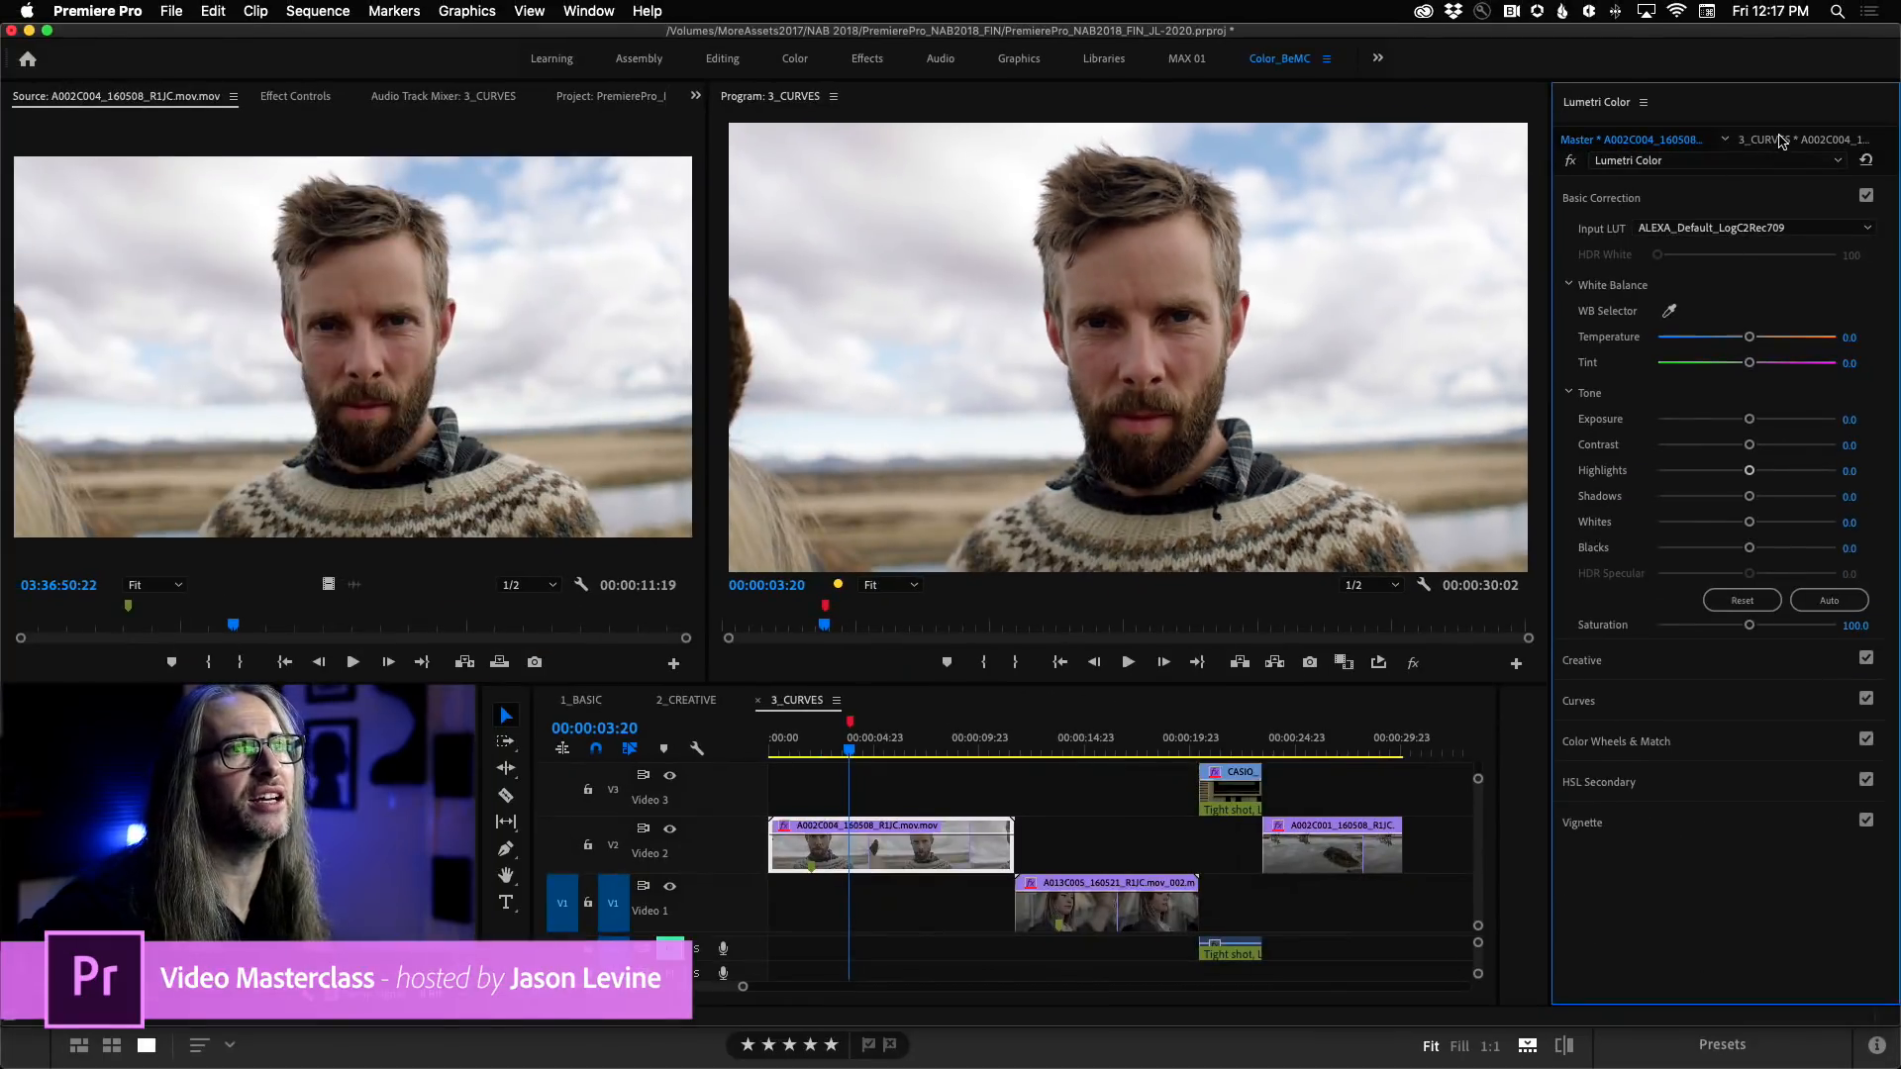
pyautogui.click(1781, 139)
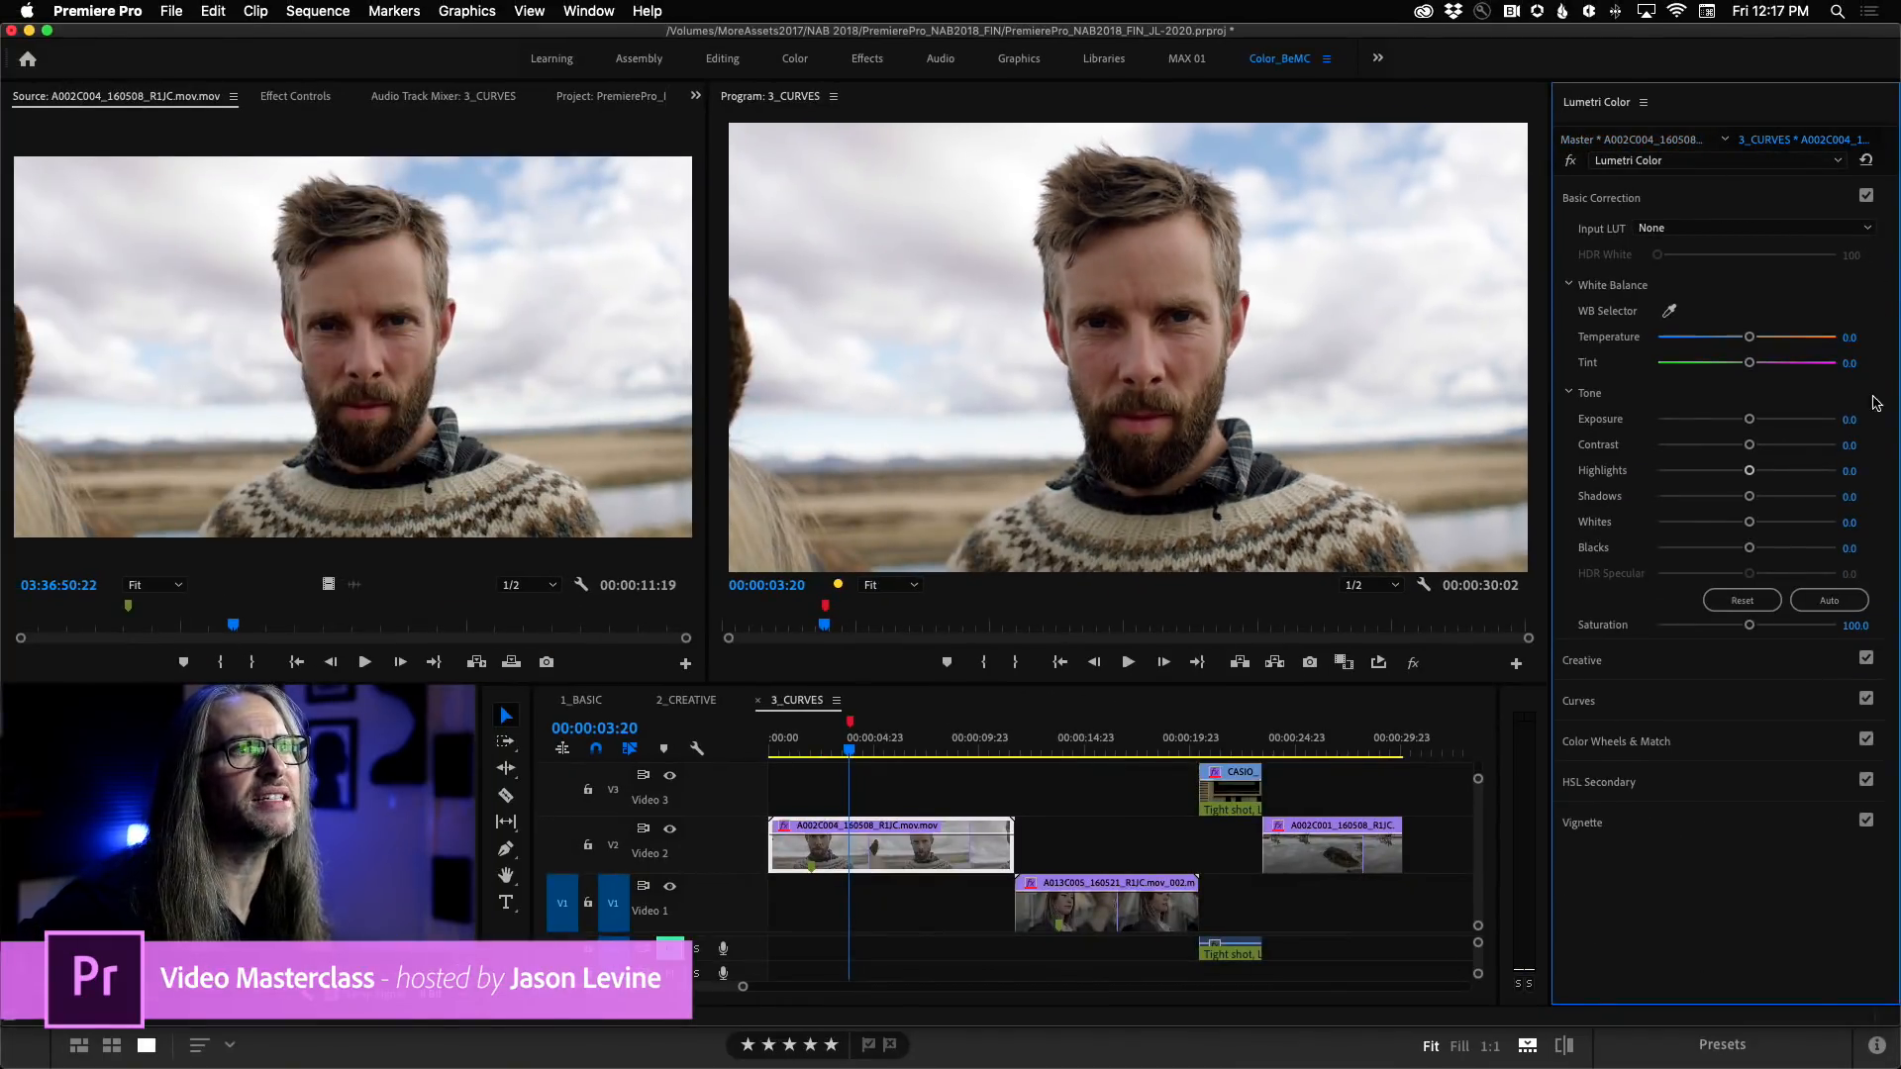
# Sample the man's cheek for the Hue vs Sat curve and shift the curve's hue range to bring the red points together.
pyautogui.click(1661, 704)
pyautogui.moveTo(1894, 453); pyautogui.dragTo(1895, 659)
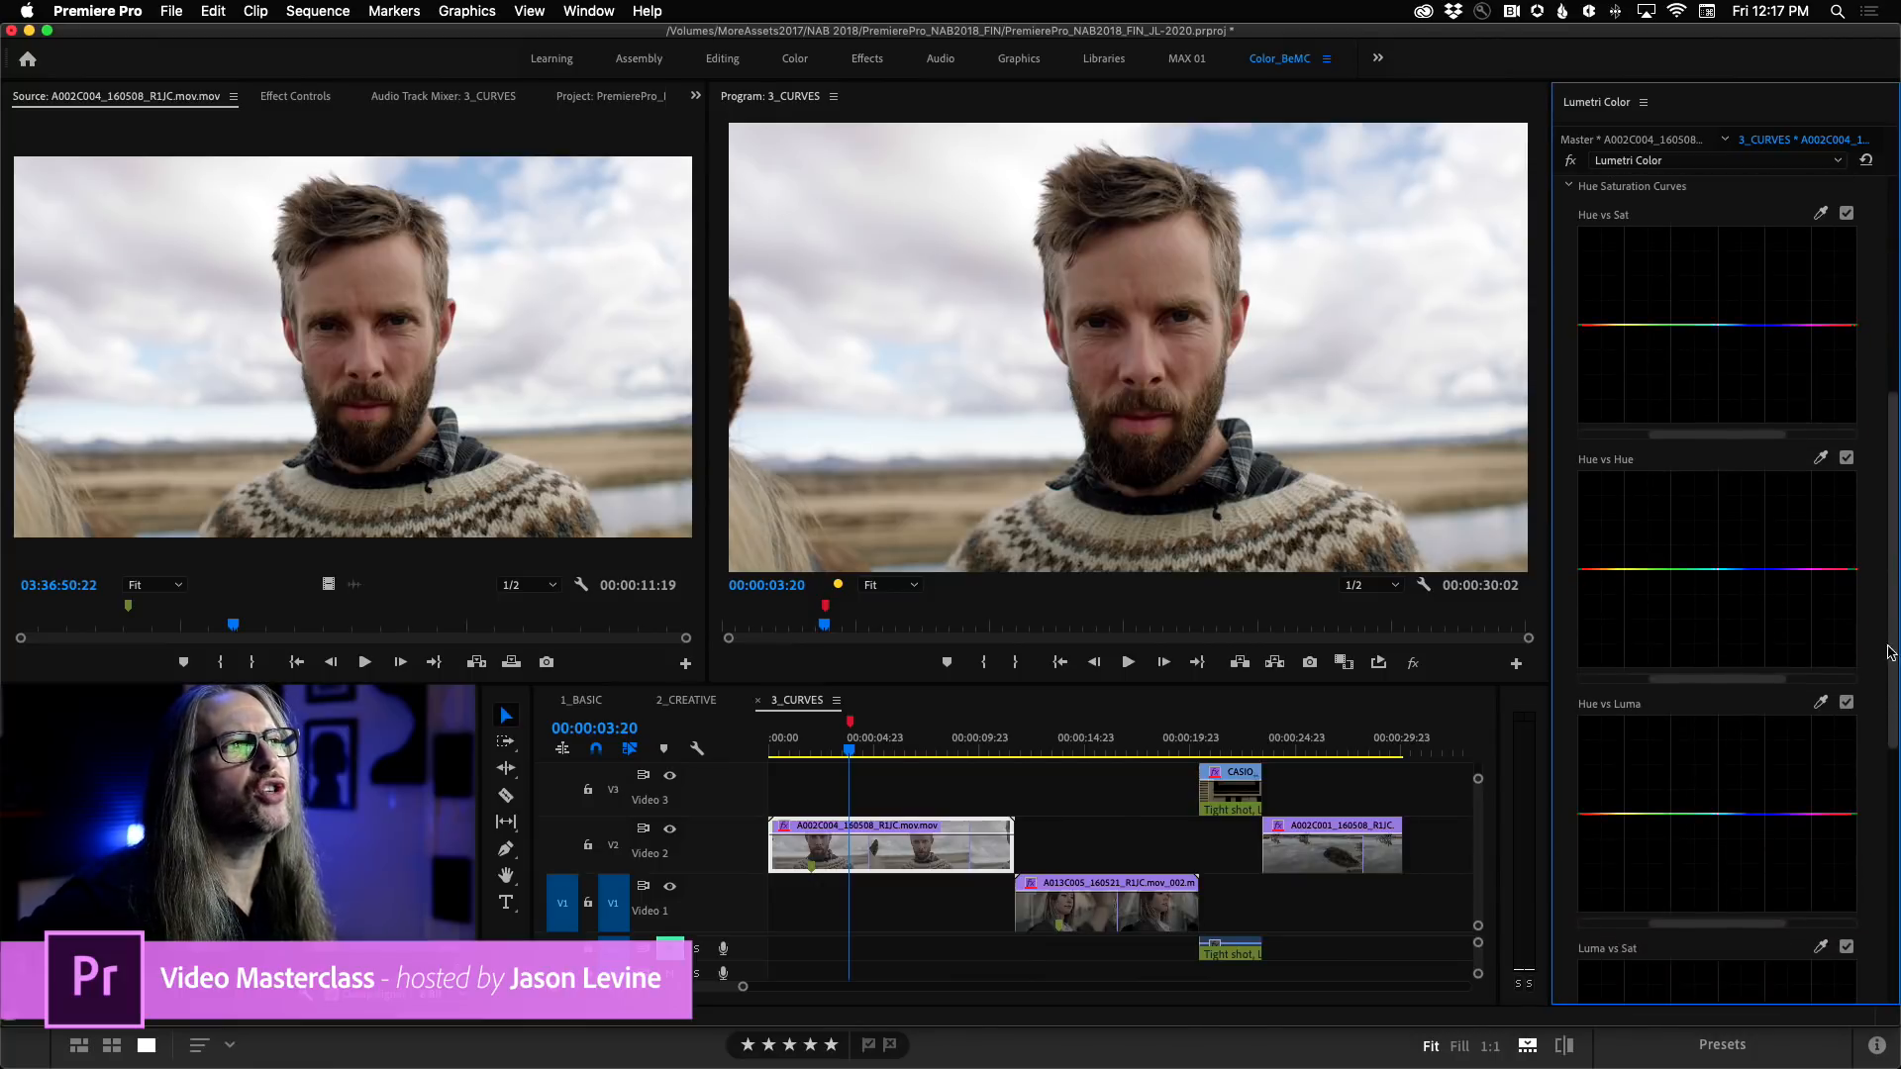
pyautogui.click(1822, 214)
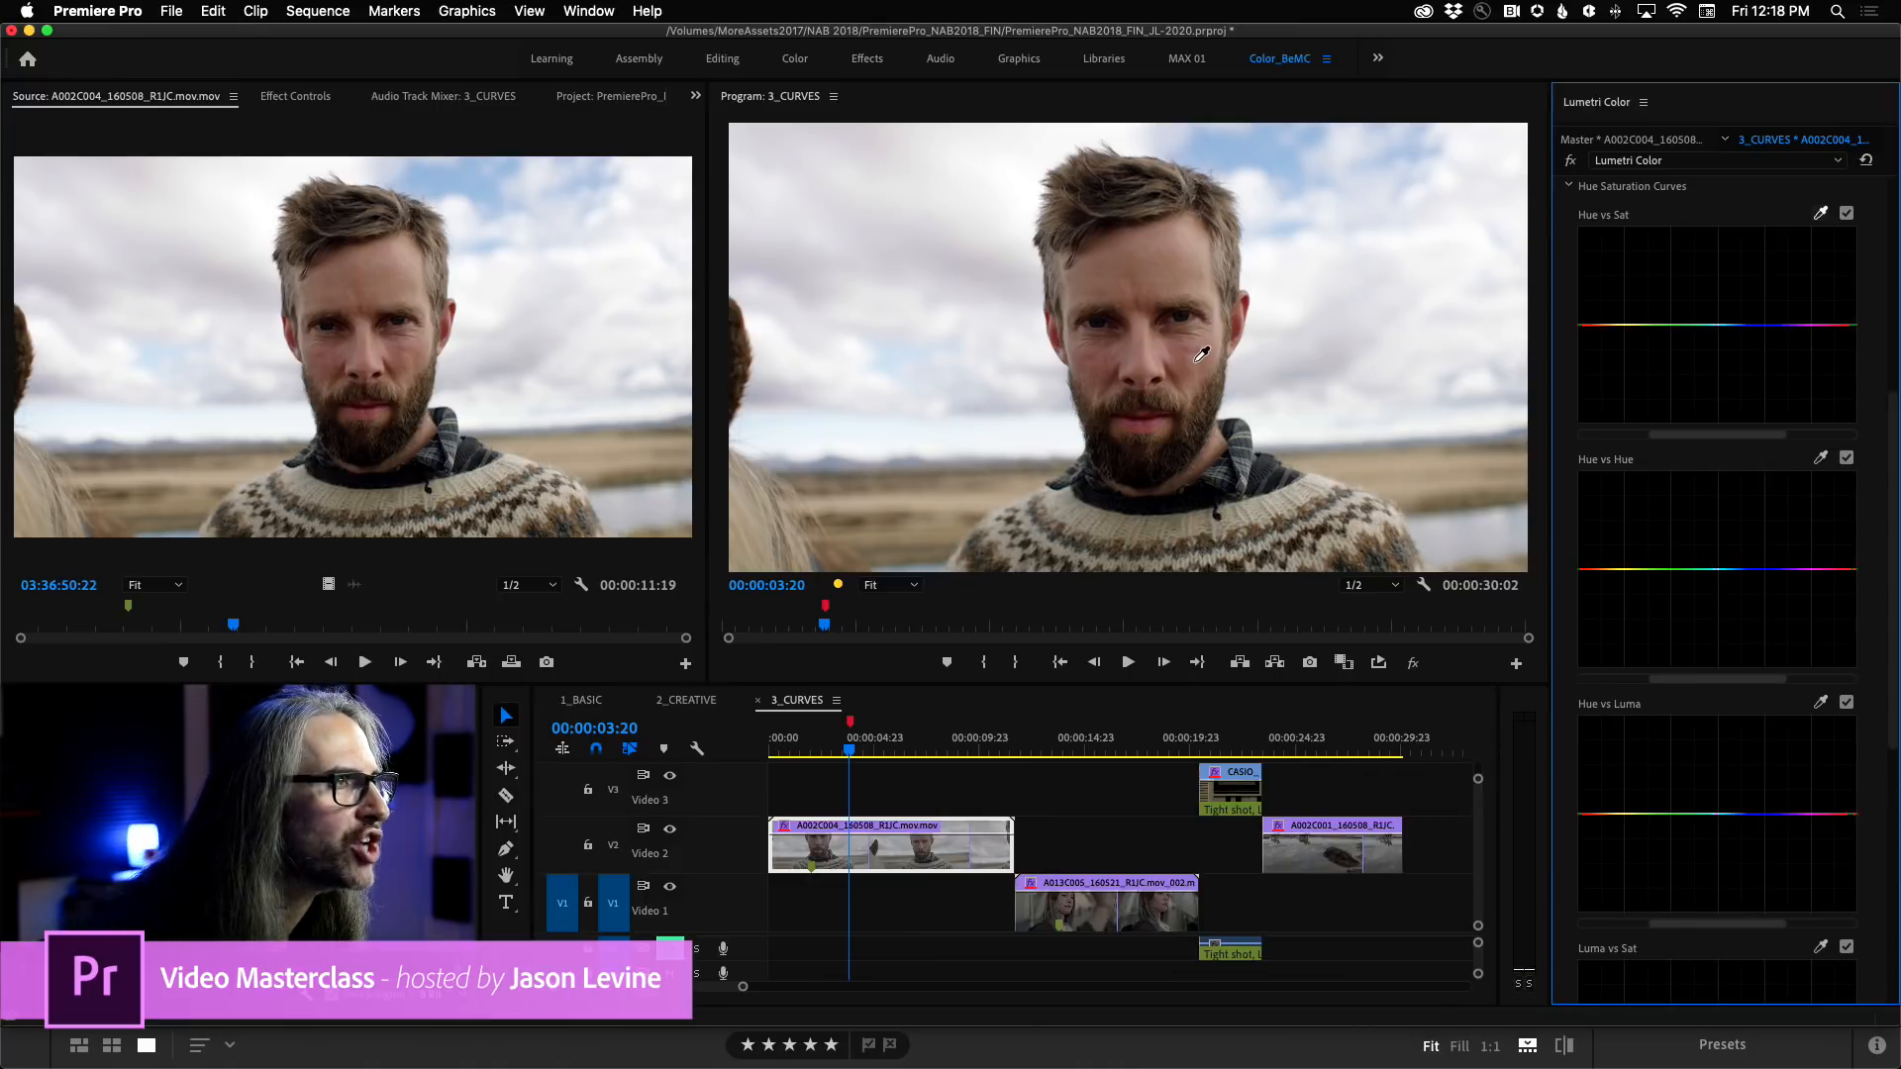
pyautogui.click(1198, 353)
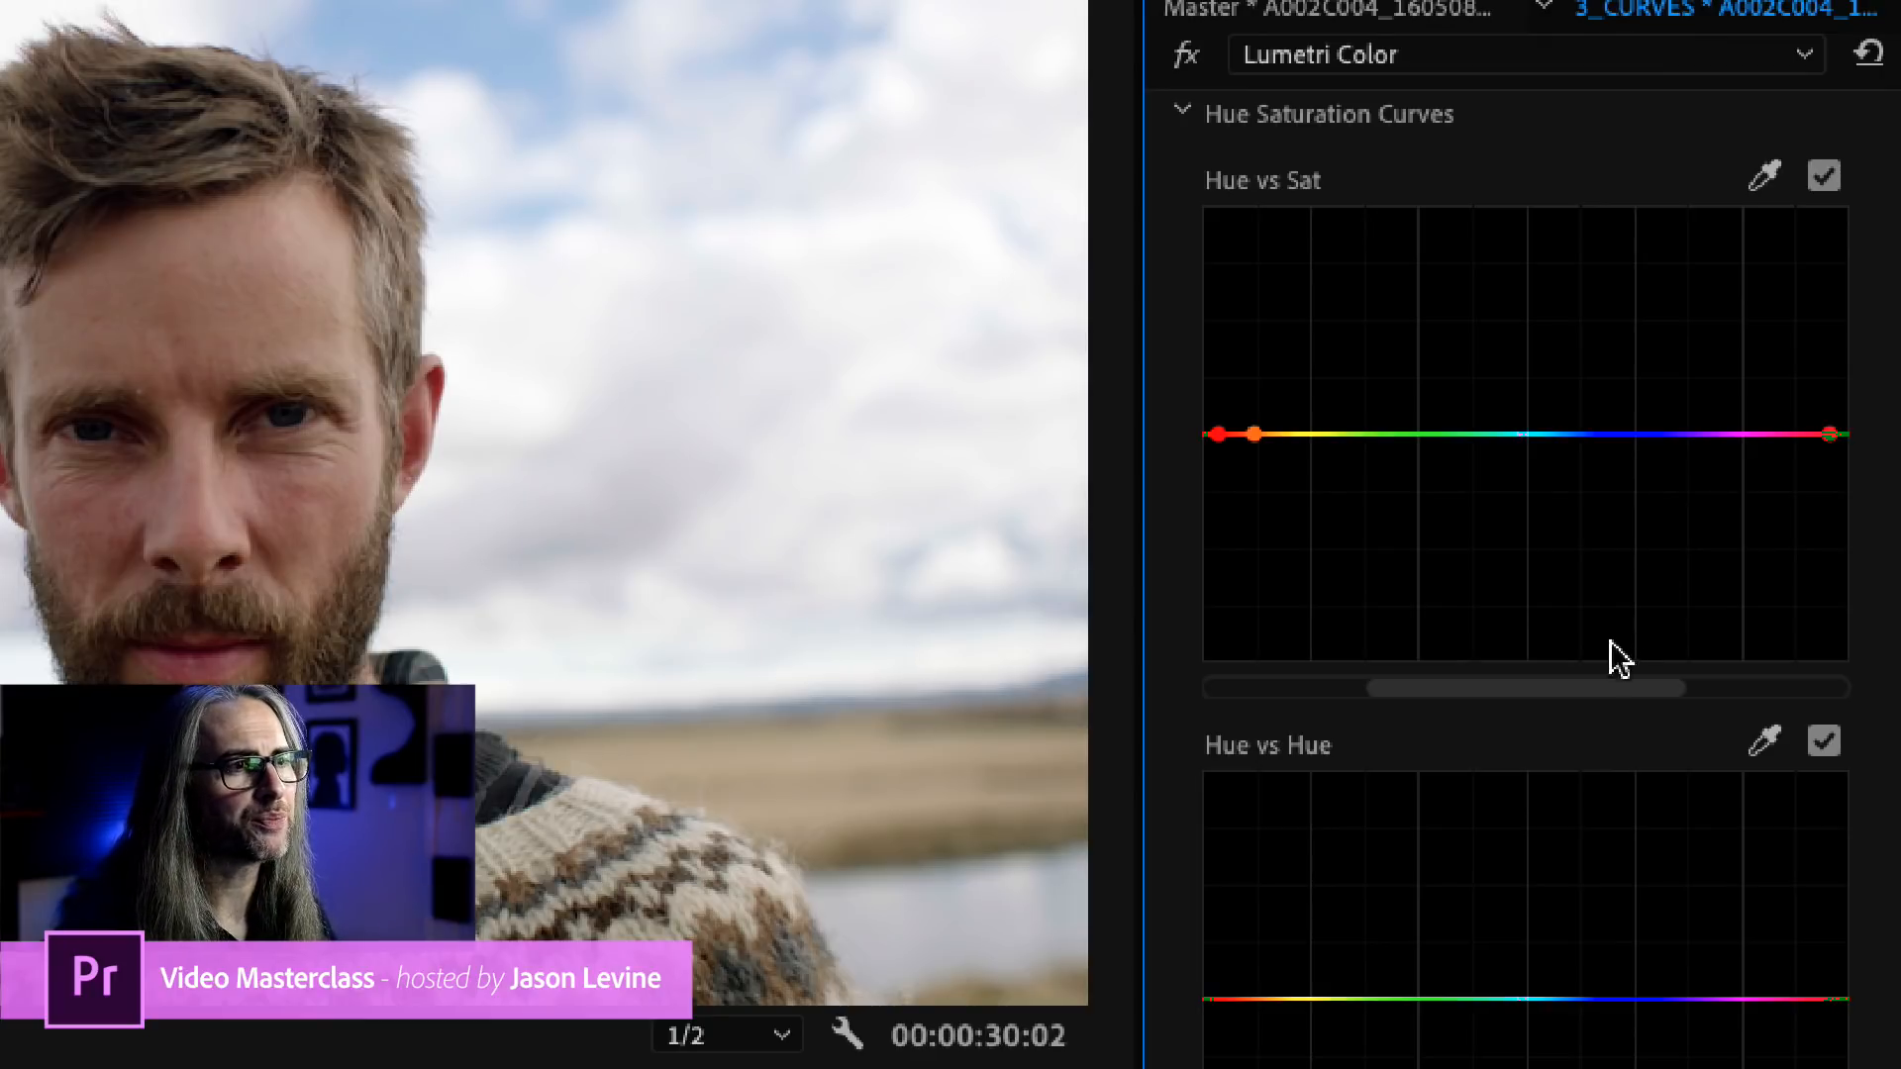
pyautogui.moveTo(1506, 692); pyautogui.dragTo(1825, 698)
pyautogui.scroll(-1, 1820, 695)
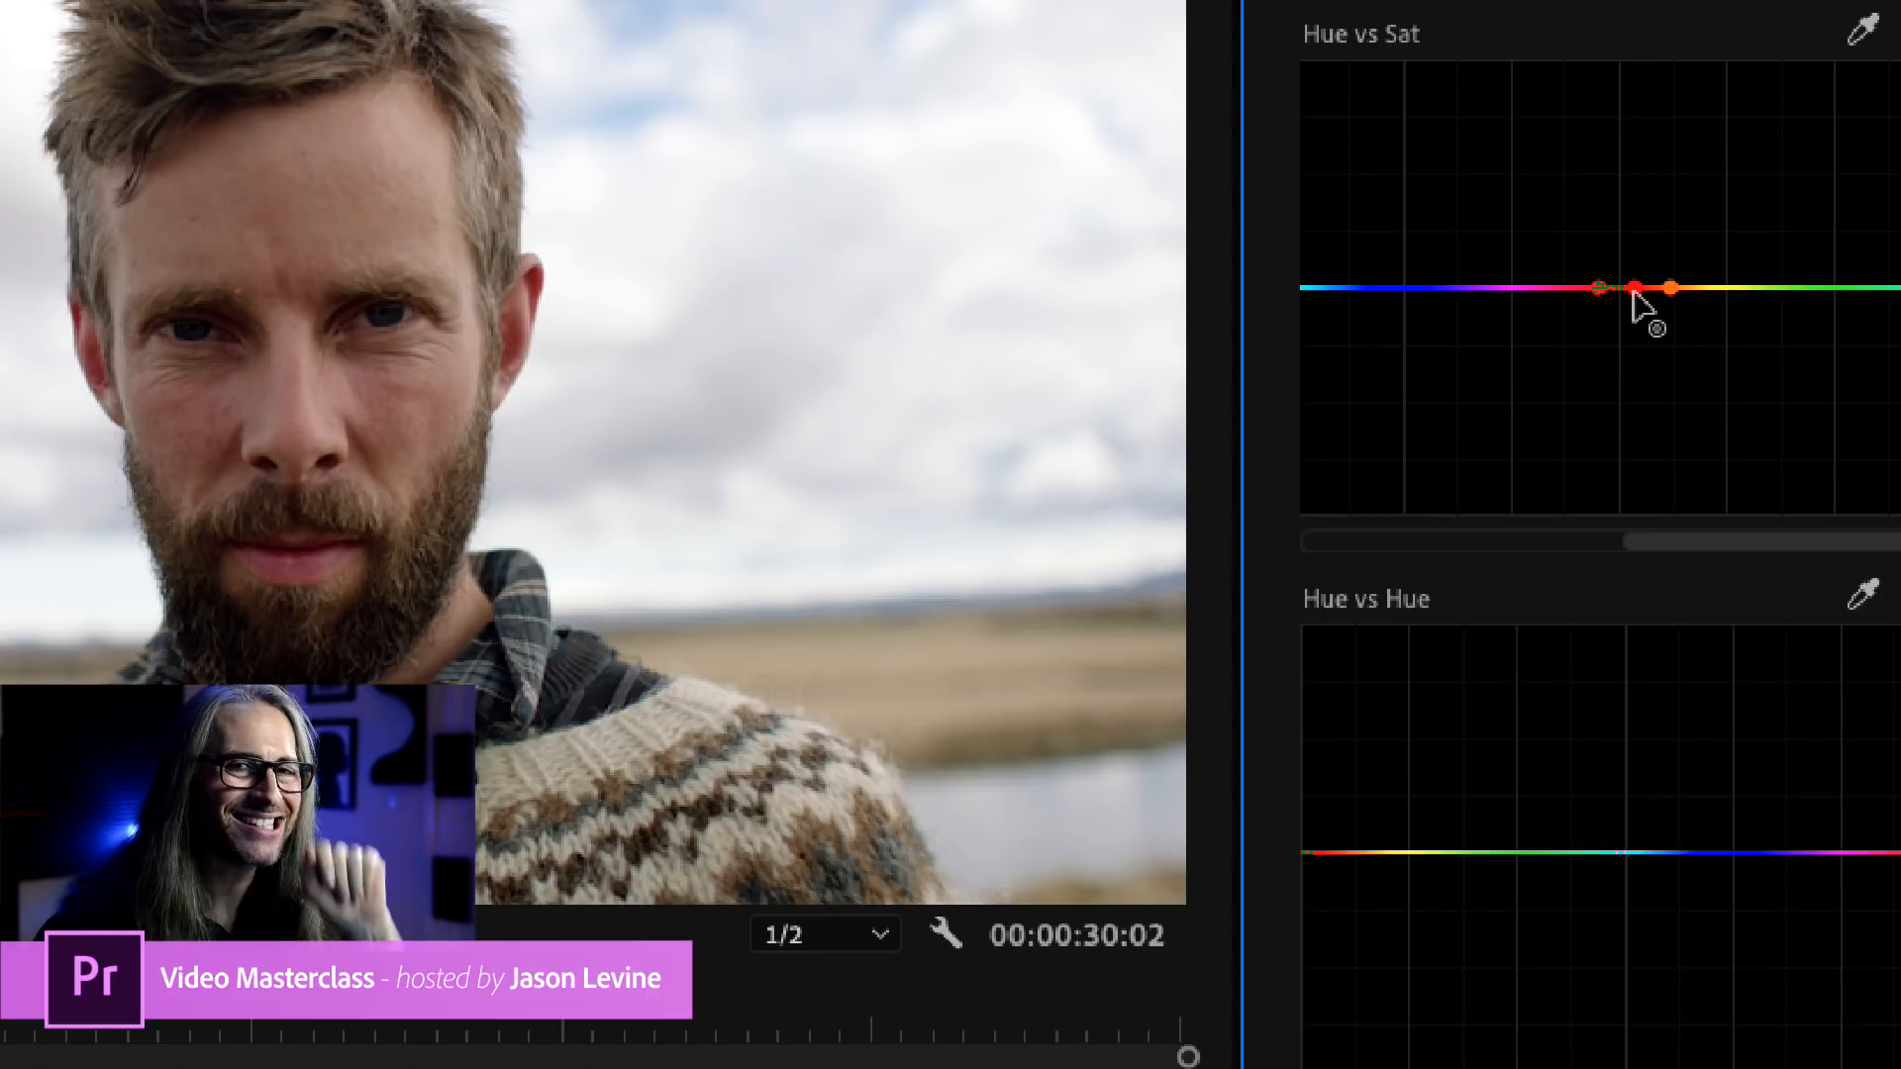
# Lower the middle red point of the Hue vs Sat curve to desaturate the skin, and raise it above the line instead.
pyautogui.moveTo(1634, 288); pyautogui.dragTo(1635, 292)
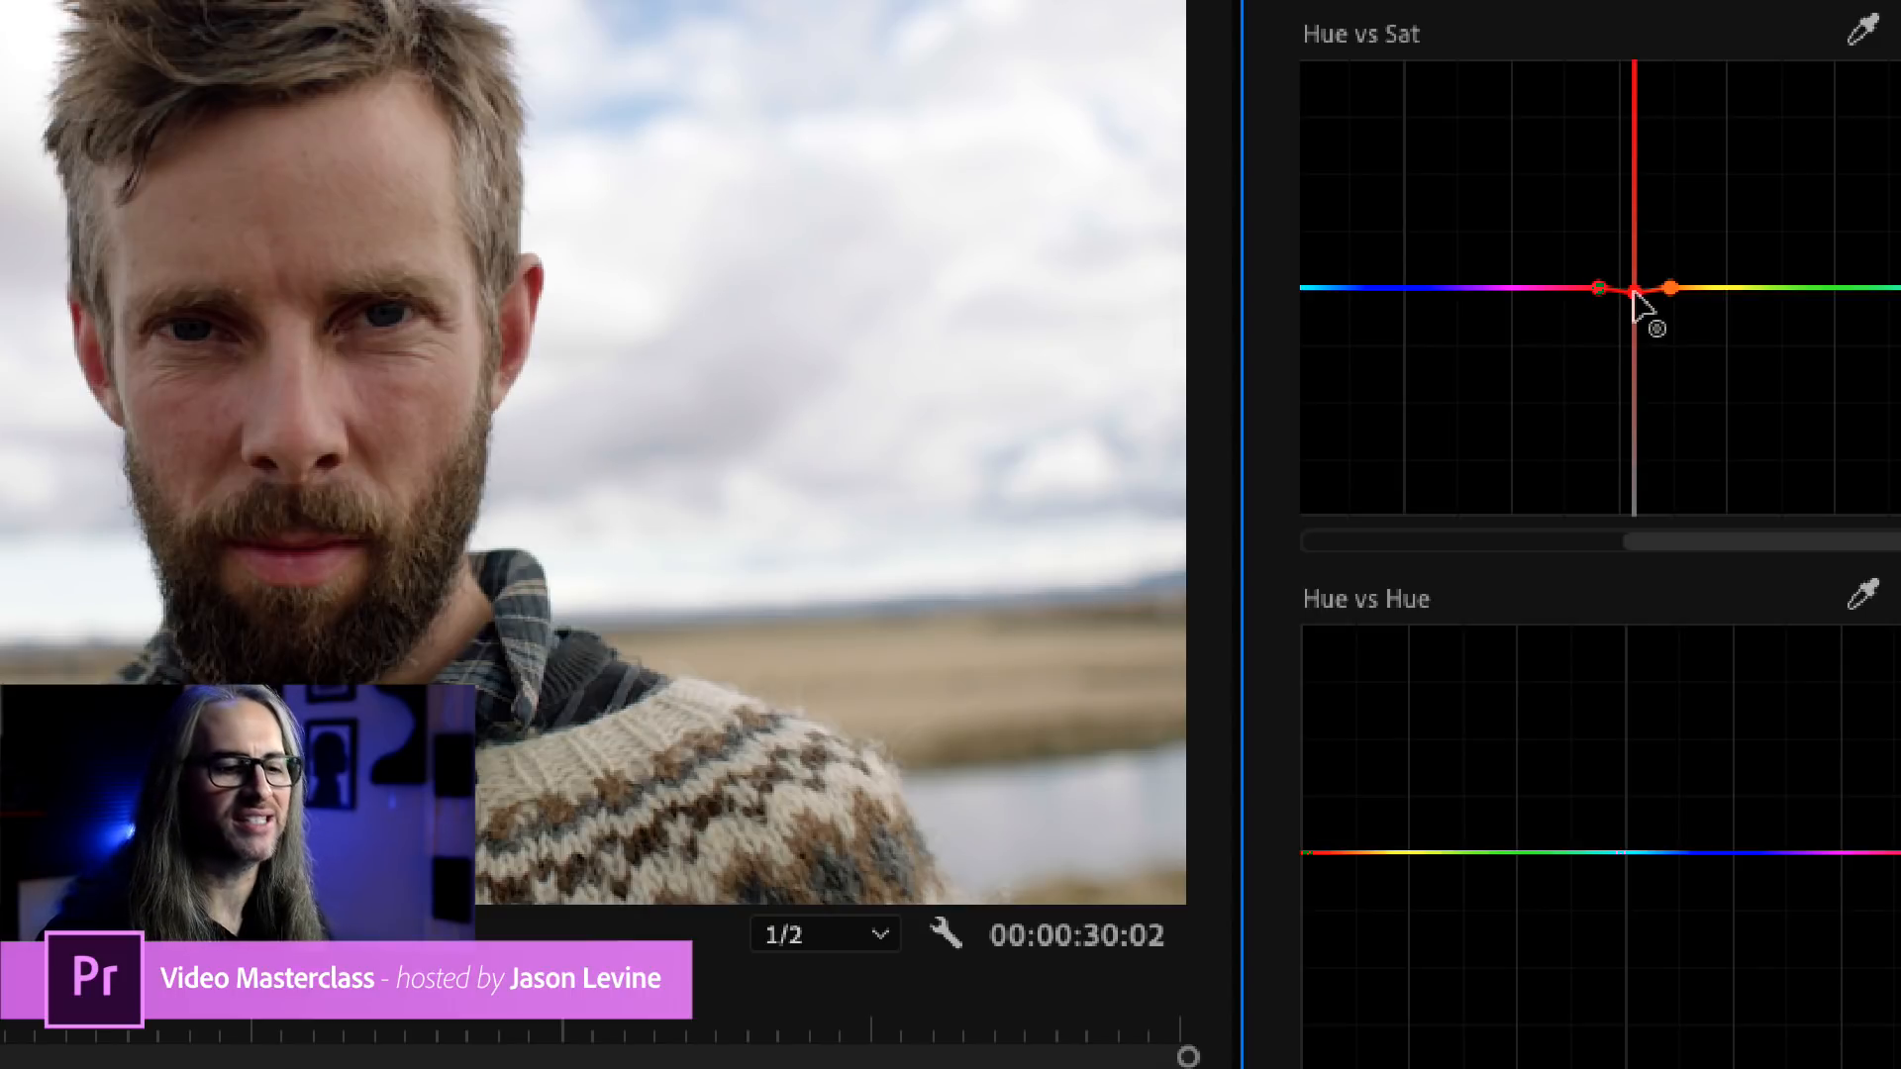
pyautogui.moveTo(1634, 293); pyautogui.dragTo(1650, 405)
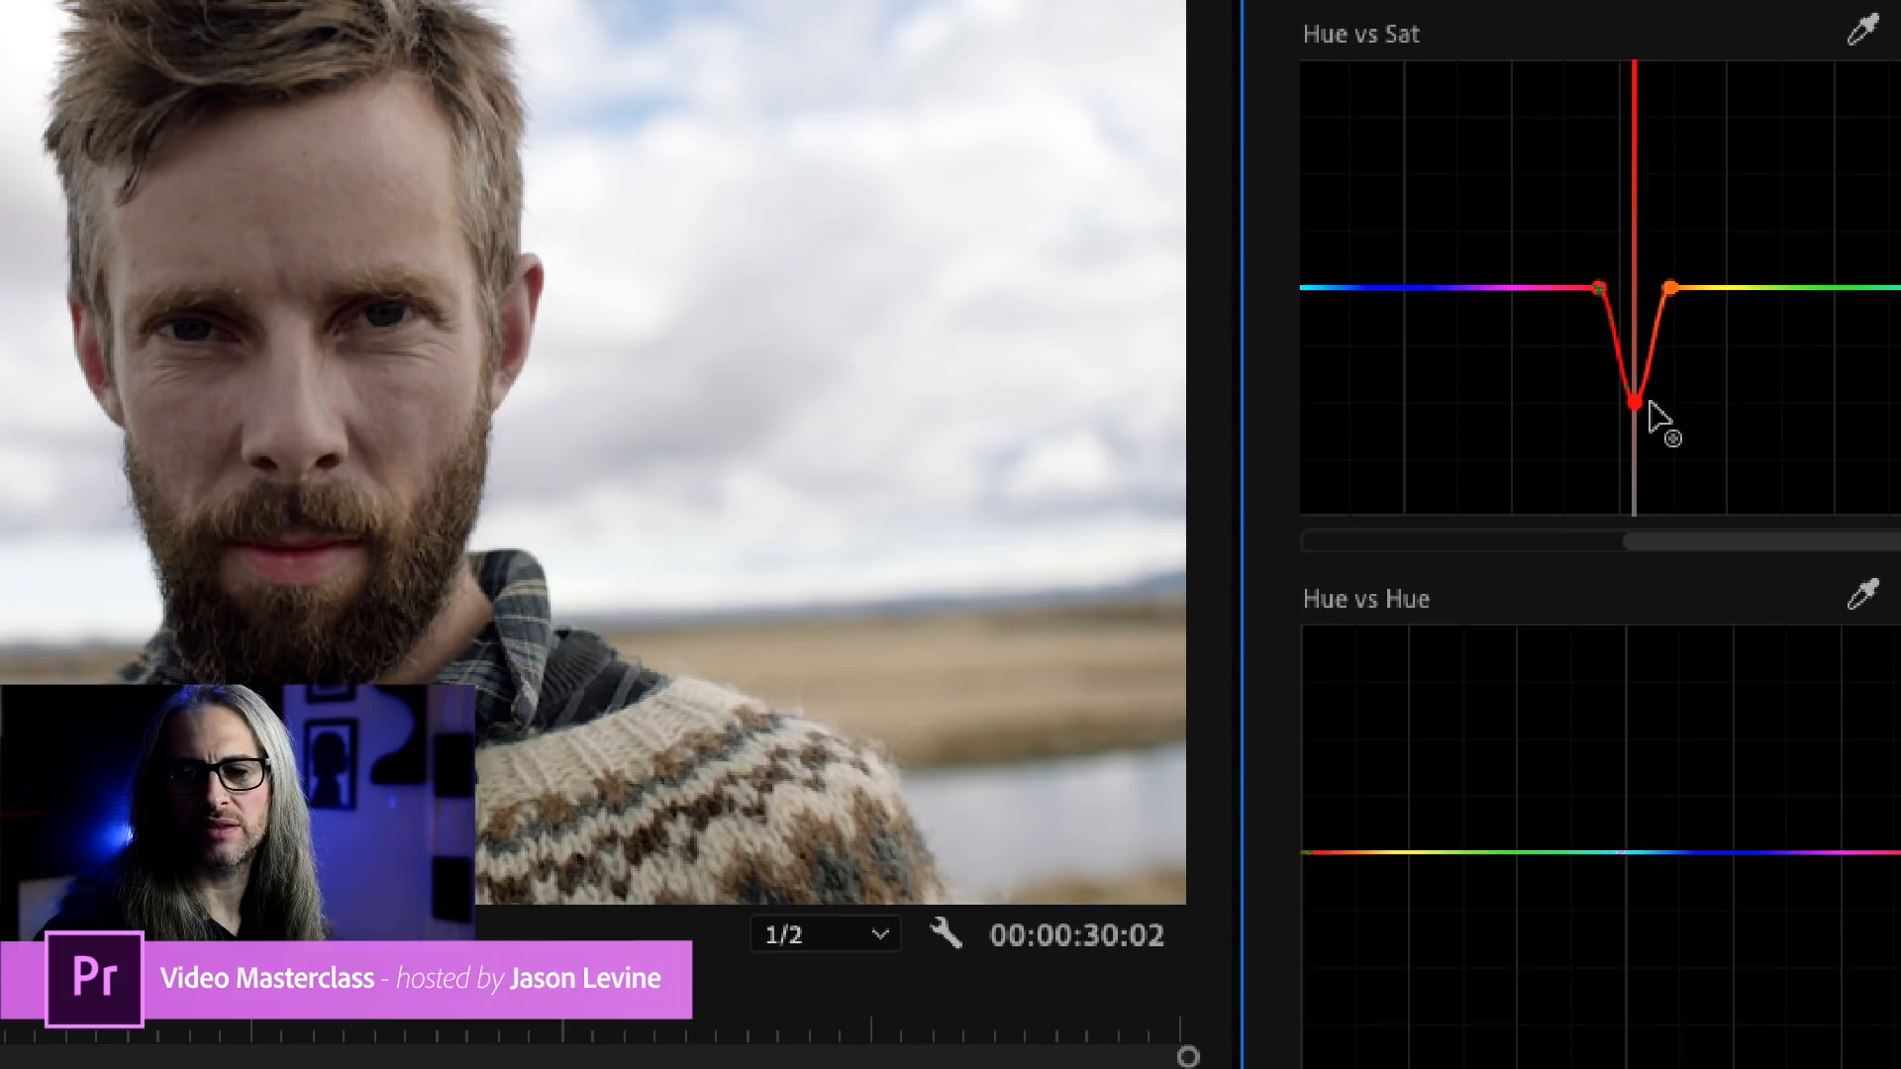
pyautogui.moveTo(1648, 401); pyautogui.dragTo(1636, 196)
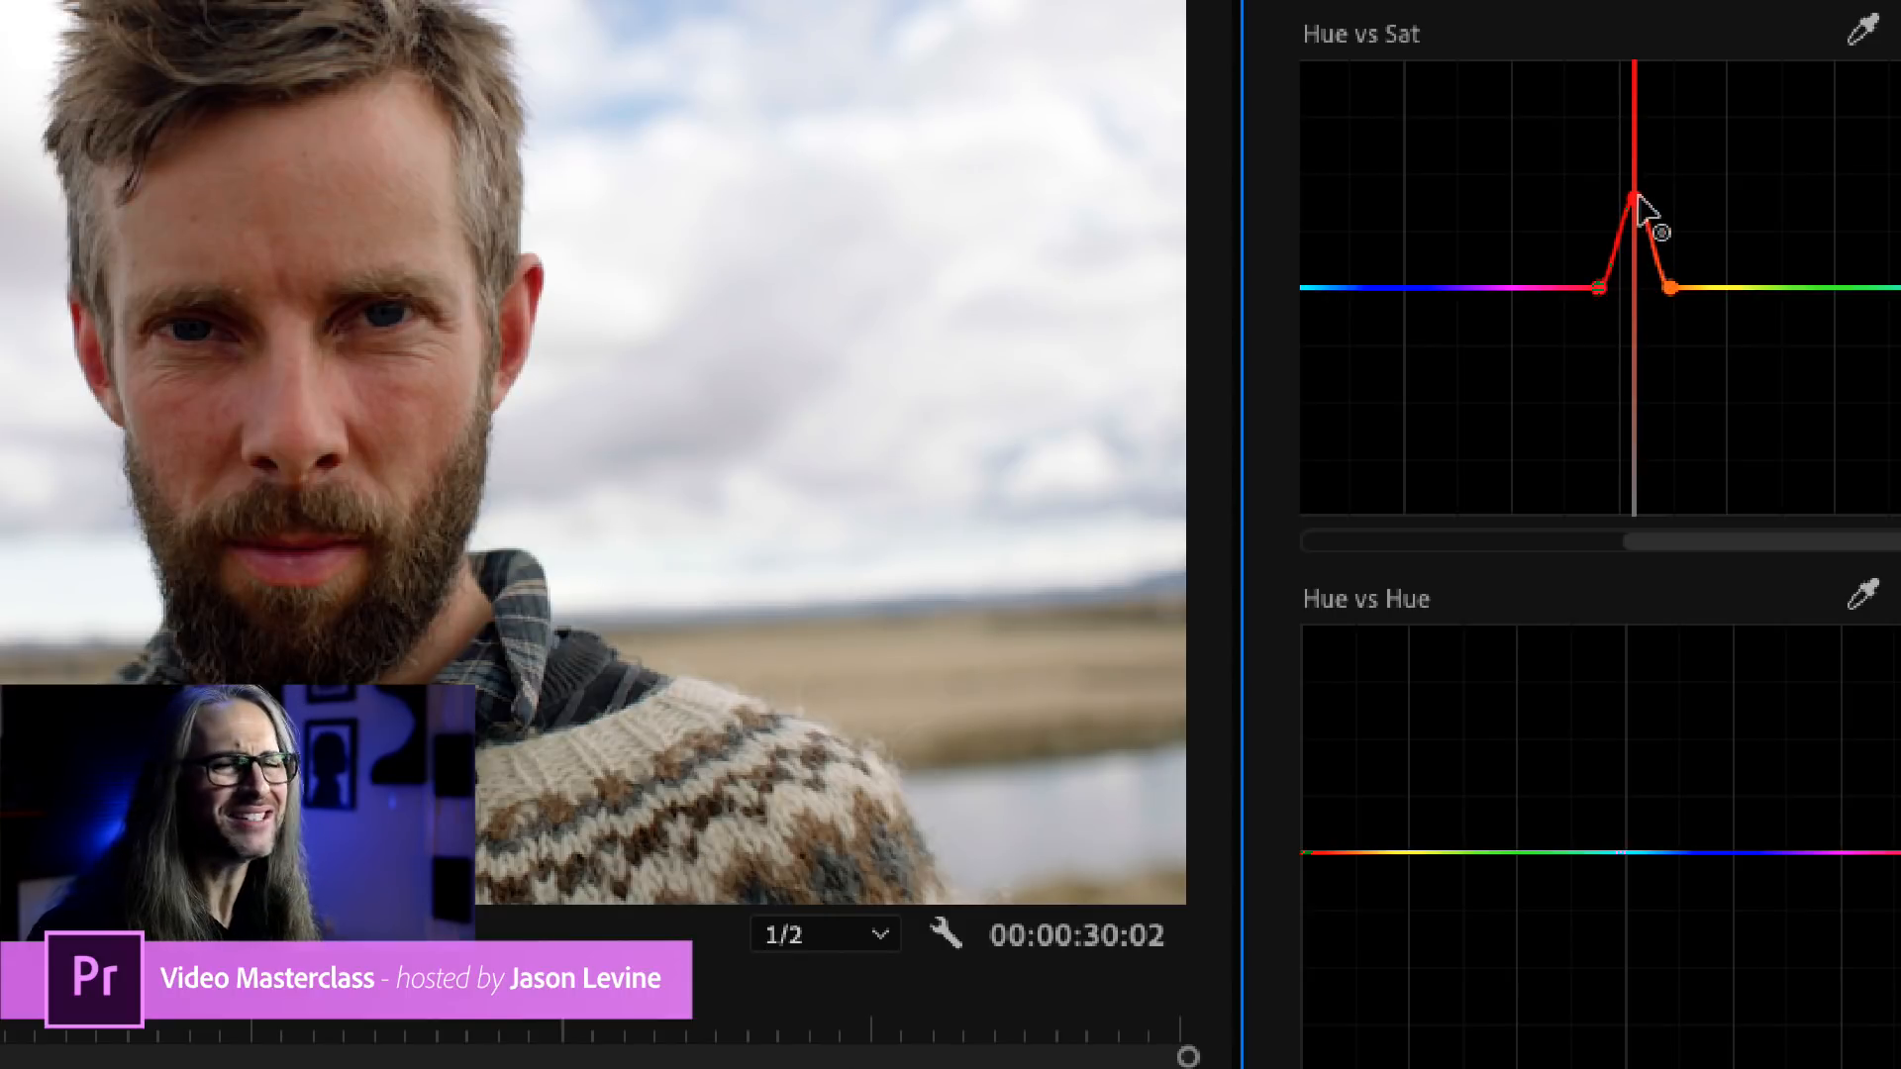
pyautogui.moveTo(1635, 196)
pyautogui.mouseDown()
pyautogui.moveTo(1636, 243)
pyautogui.moveTo(1635, 199)
pyautogui.mouseUp()
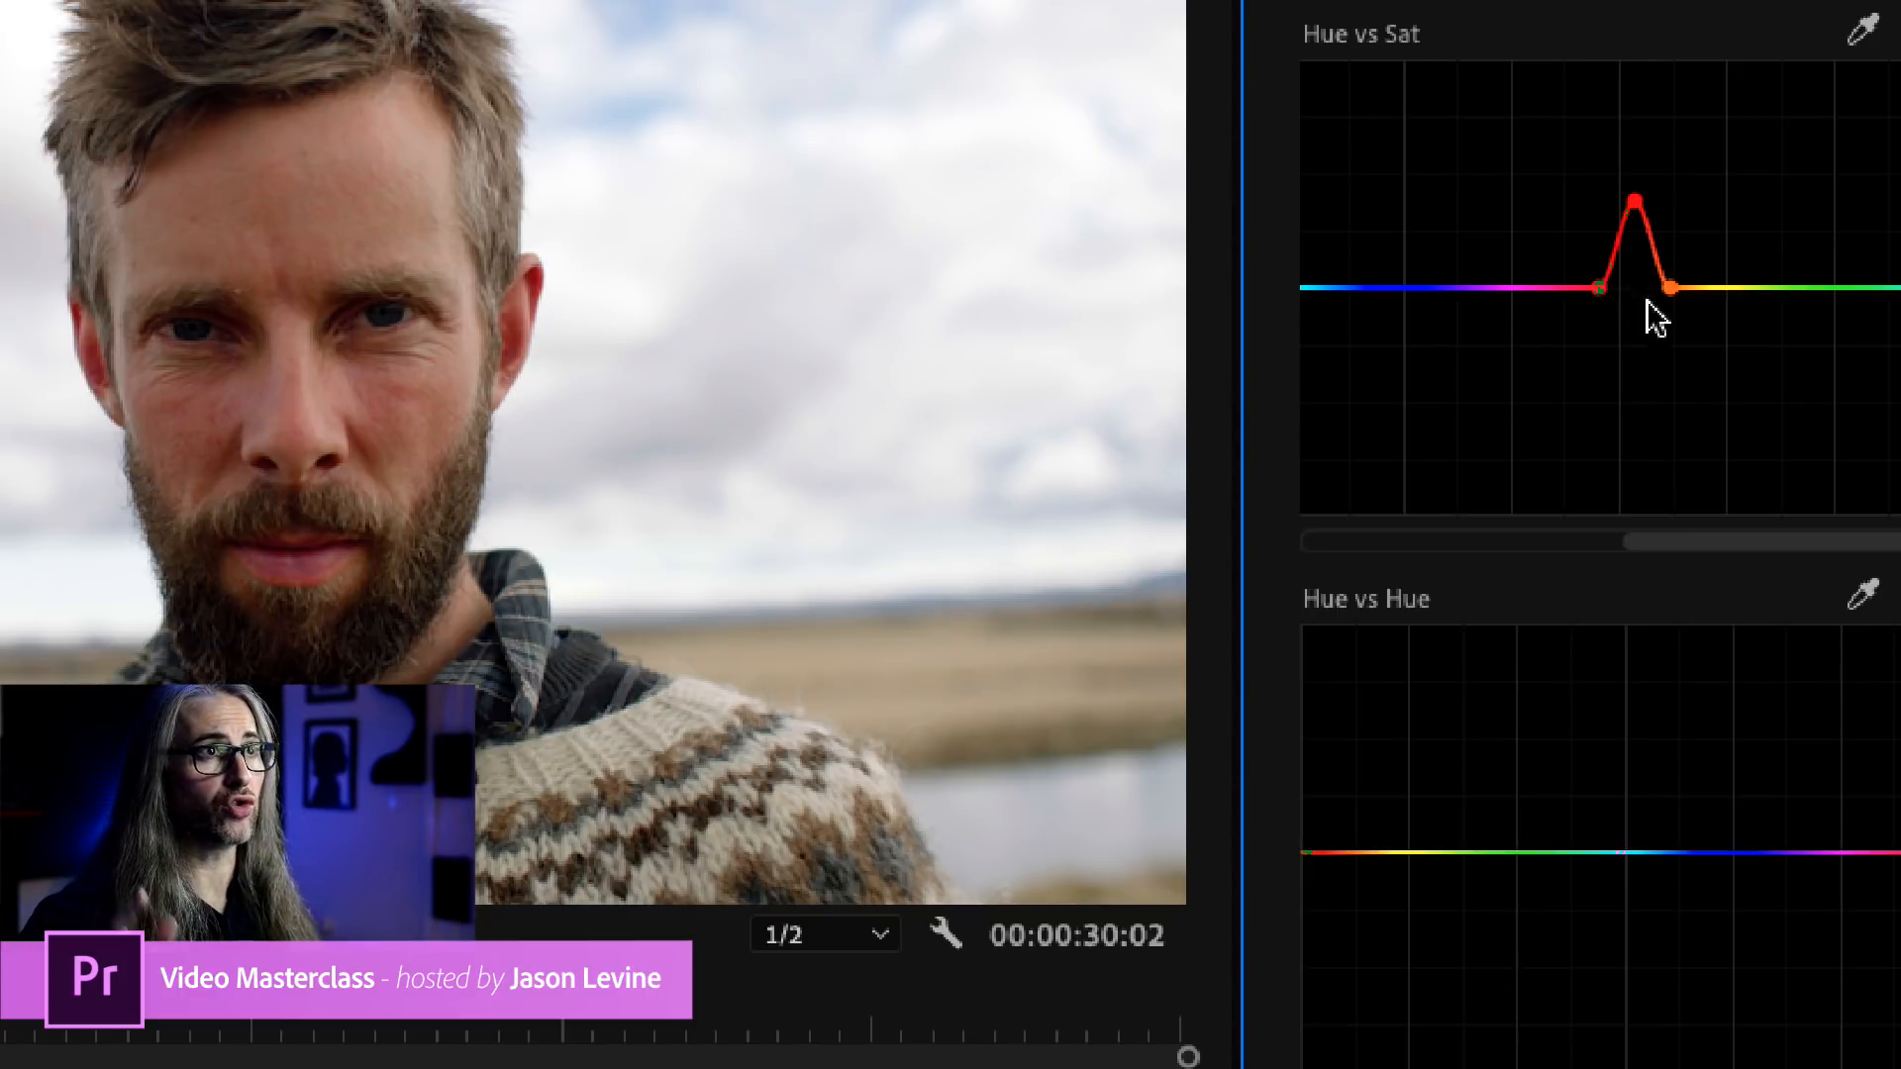
# Try moving the orange outer point of the Hue vs Sat curve outward, undo it, and fine-tune the red skin-tone peak.
pyautogui.moveTo(1671, 288); pyautogui.dragTo(1689, 293)
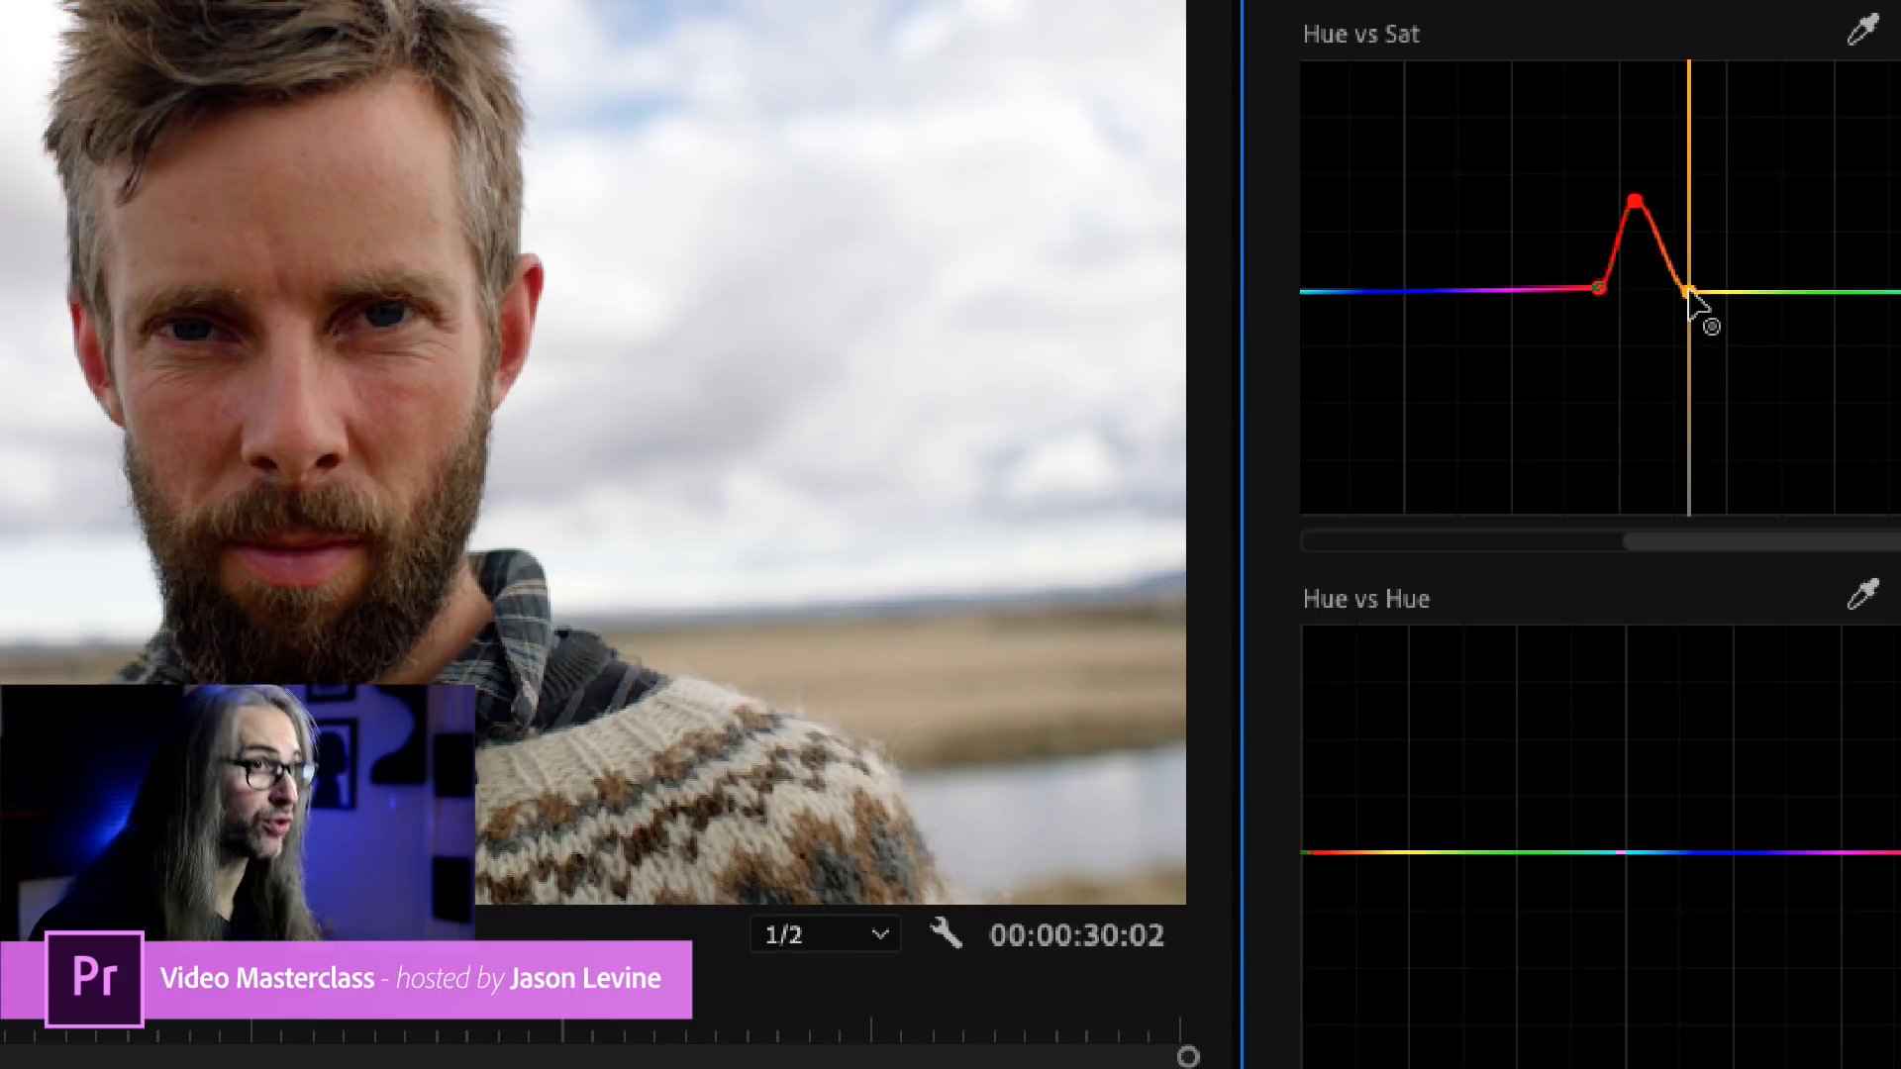
pyautogui.hotkey('ctrl', 'z')
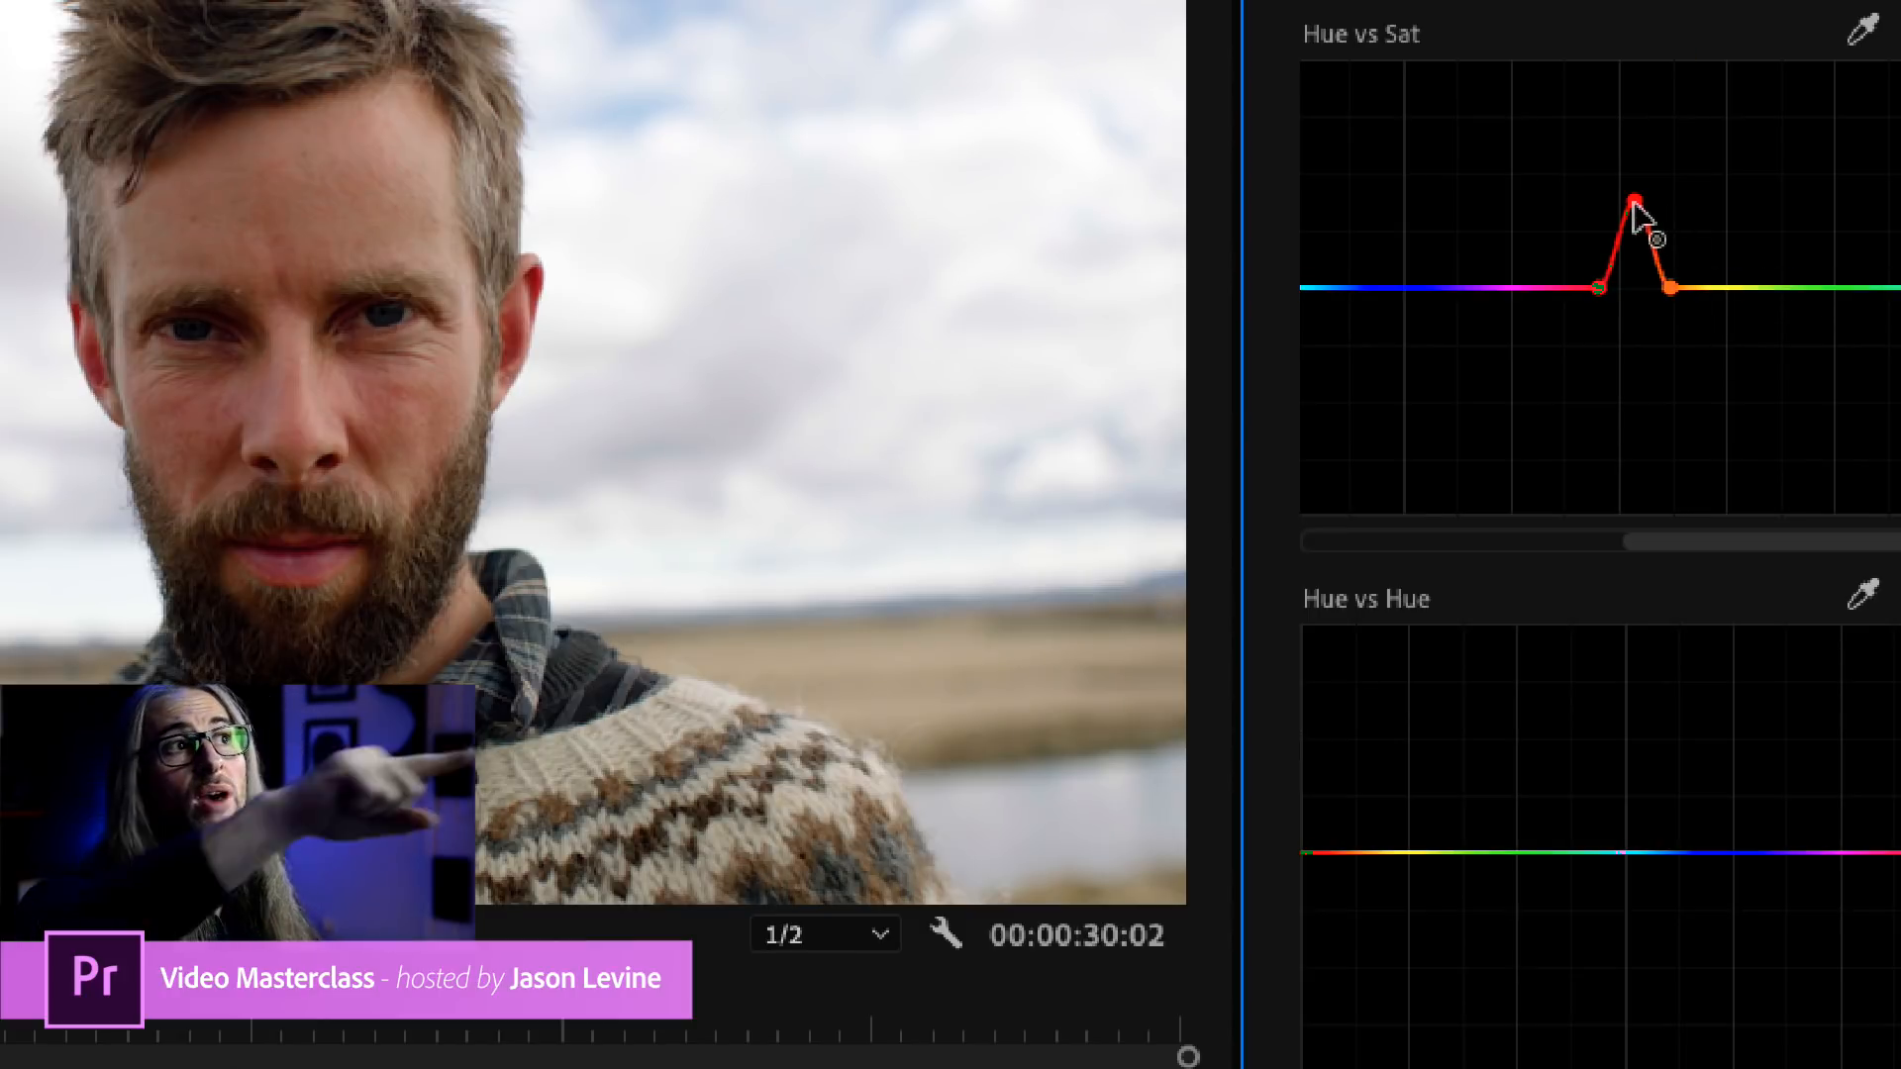
pyautogui.moveTo(1634, 200)
pyautogui.mouseDown()
pyautogui.moveTo(1639, 223)
pyautogui.moveTo(1603, 213)
pyautogui.moveTo(1667, 219)
pyautogui.moveTo(1595, 220)
pyautogui.moveTo(1663, 220)
pyautogui.moveTo(1596, 219)
pyautogui.moveTo(1627, 220)
pyautogui.mouseUp()
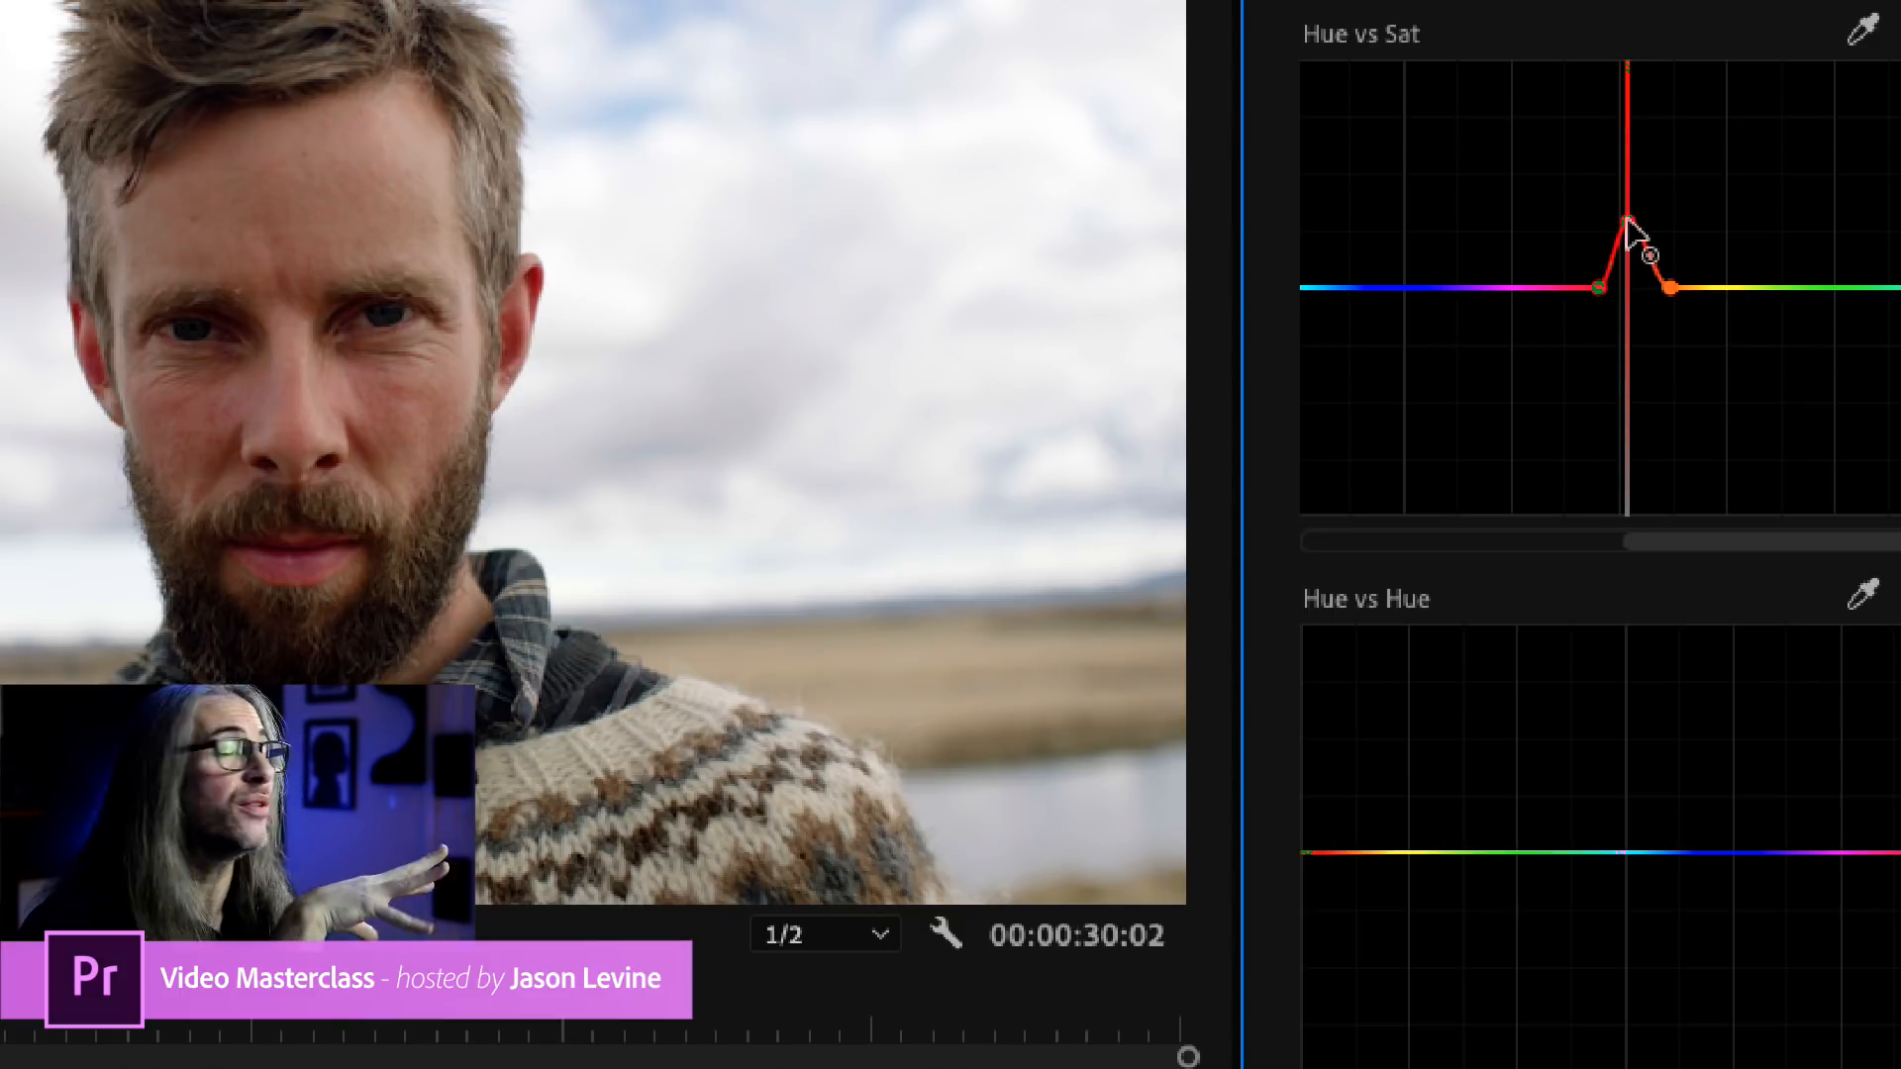
pyautogui.moveTo(1626, 220)
pyautogui.mouseDown()
pyautogui.moveTo(1647, 220)
pyautogui.moveTo(1596, 220)
pyautogui.moveTo(1673, 220)
pyautogui.moveTo(1635, 204)
pyautogui.mouseUp()
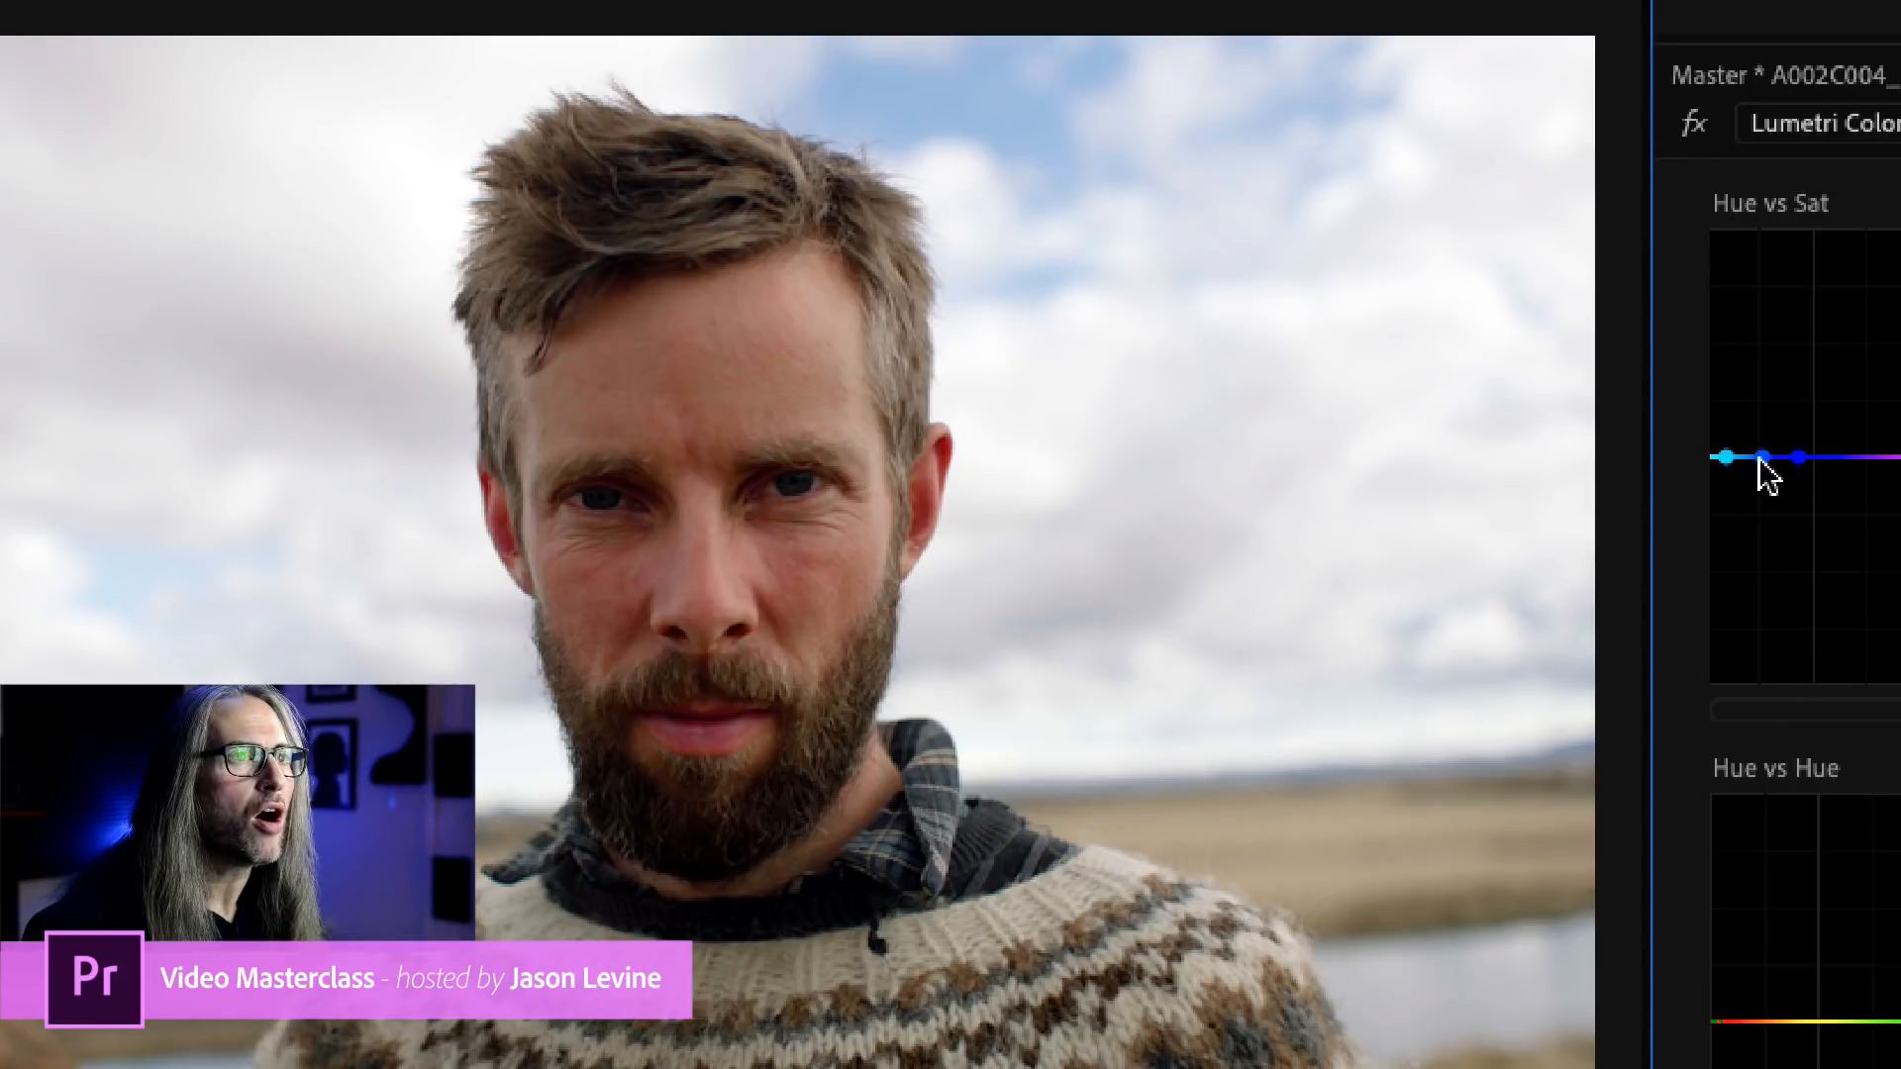
# Try desaturating the sky with the middle blue point of the Hue vs Sat curve, and raise it well above the line to intensify the blue.
pyautogui.click(1763, 458)
pyautogui.moveTo(1763, 460); pyautogui.dragTo(1759, 632)
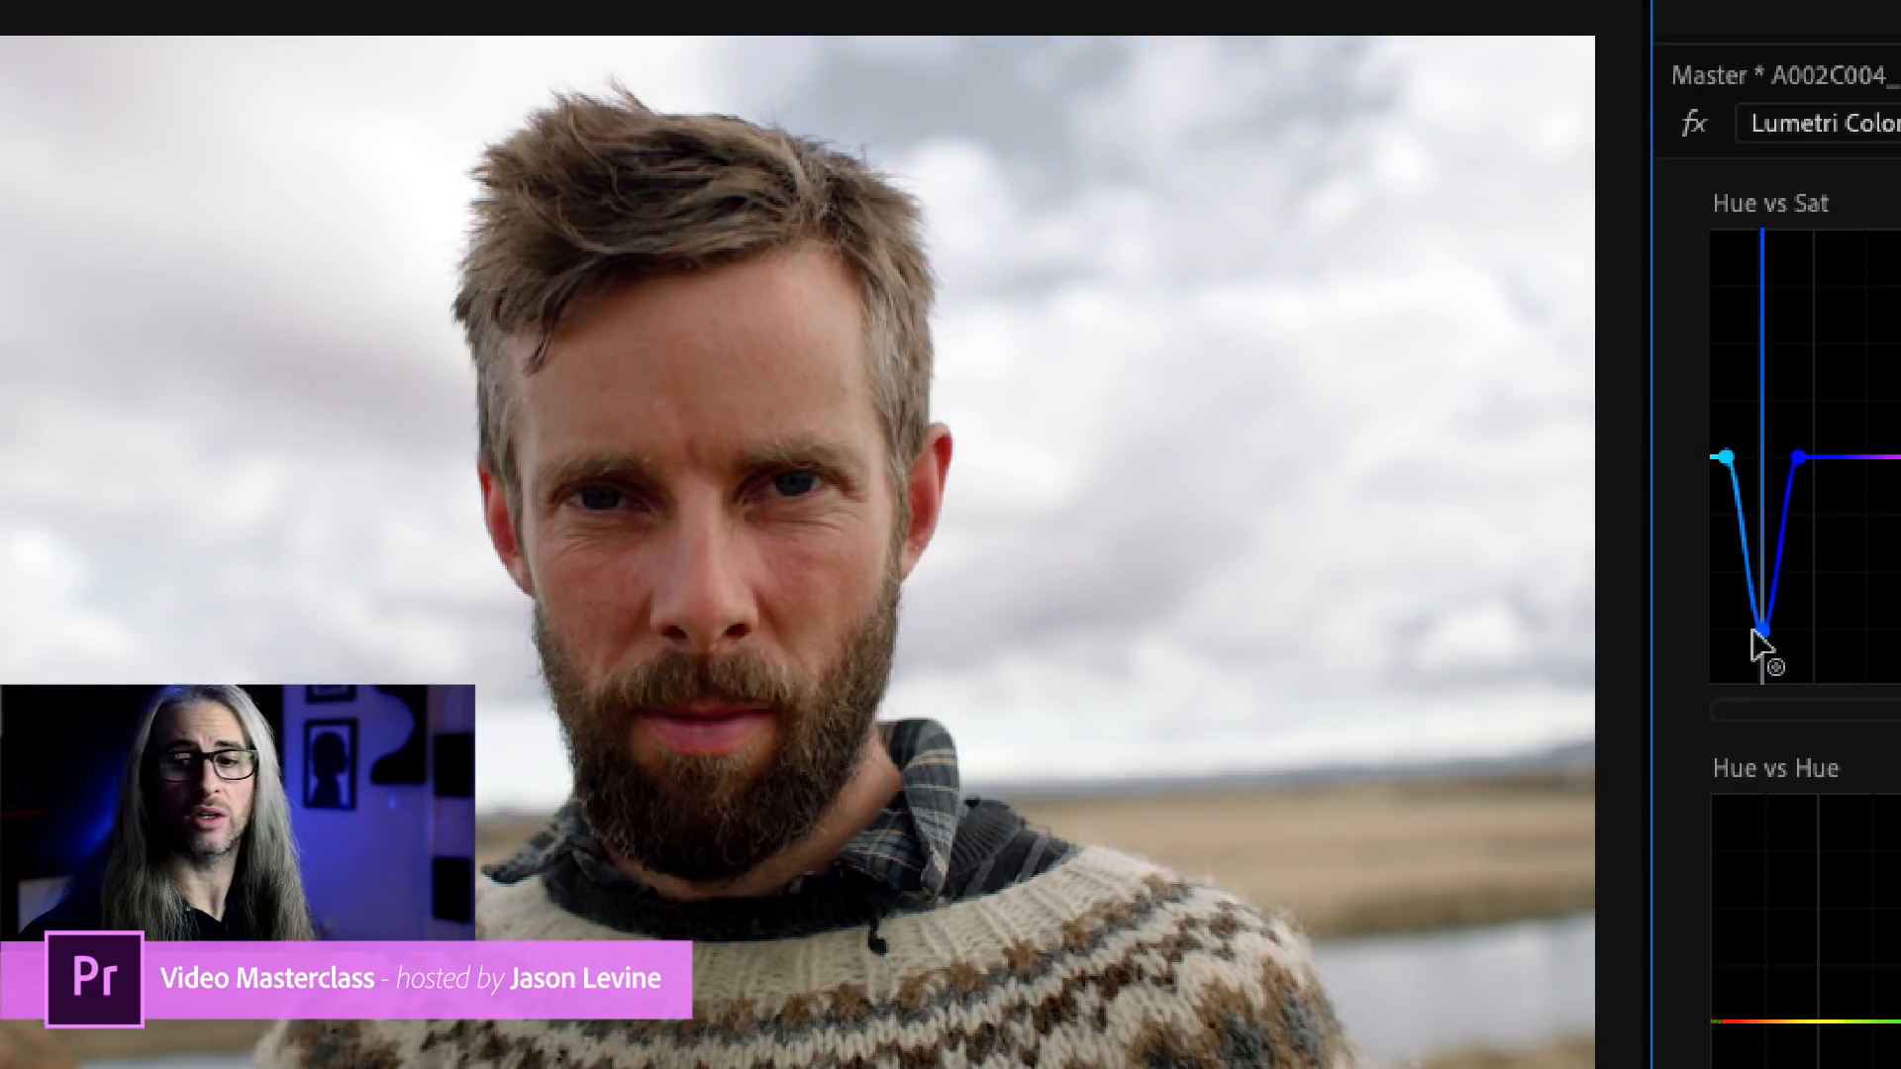
pyautogui.moveTo(1757, 630); pyautogui.dragTo(1761, 308)
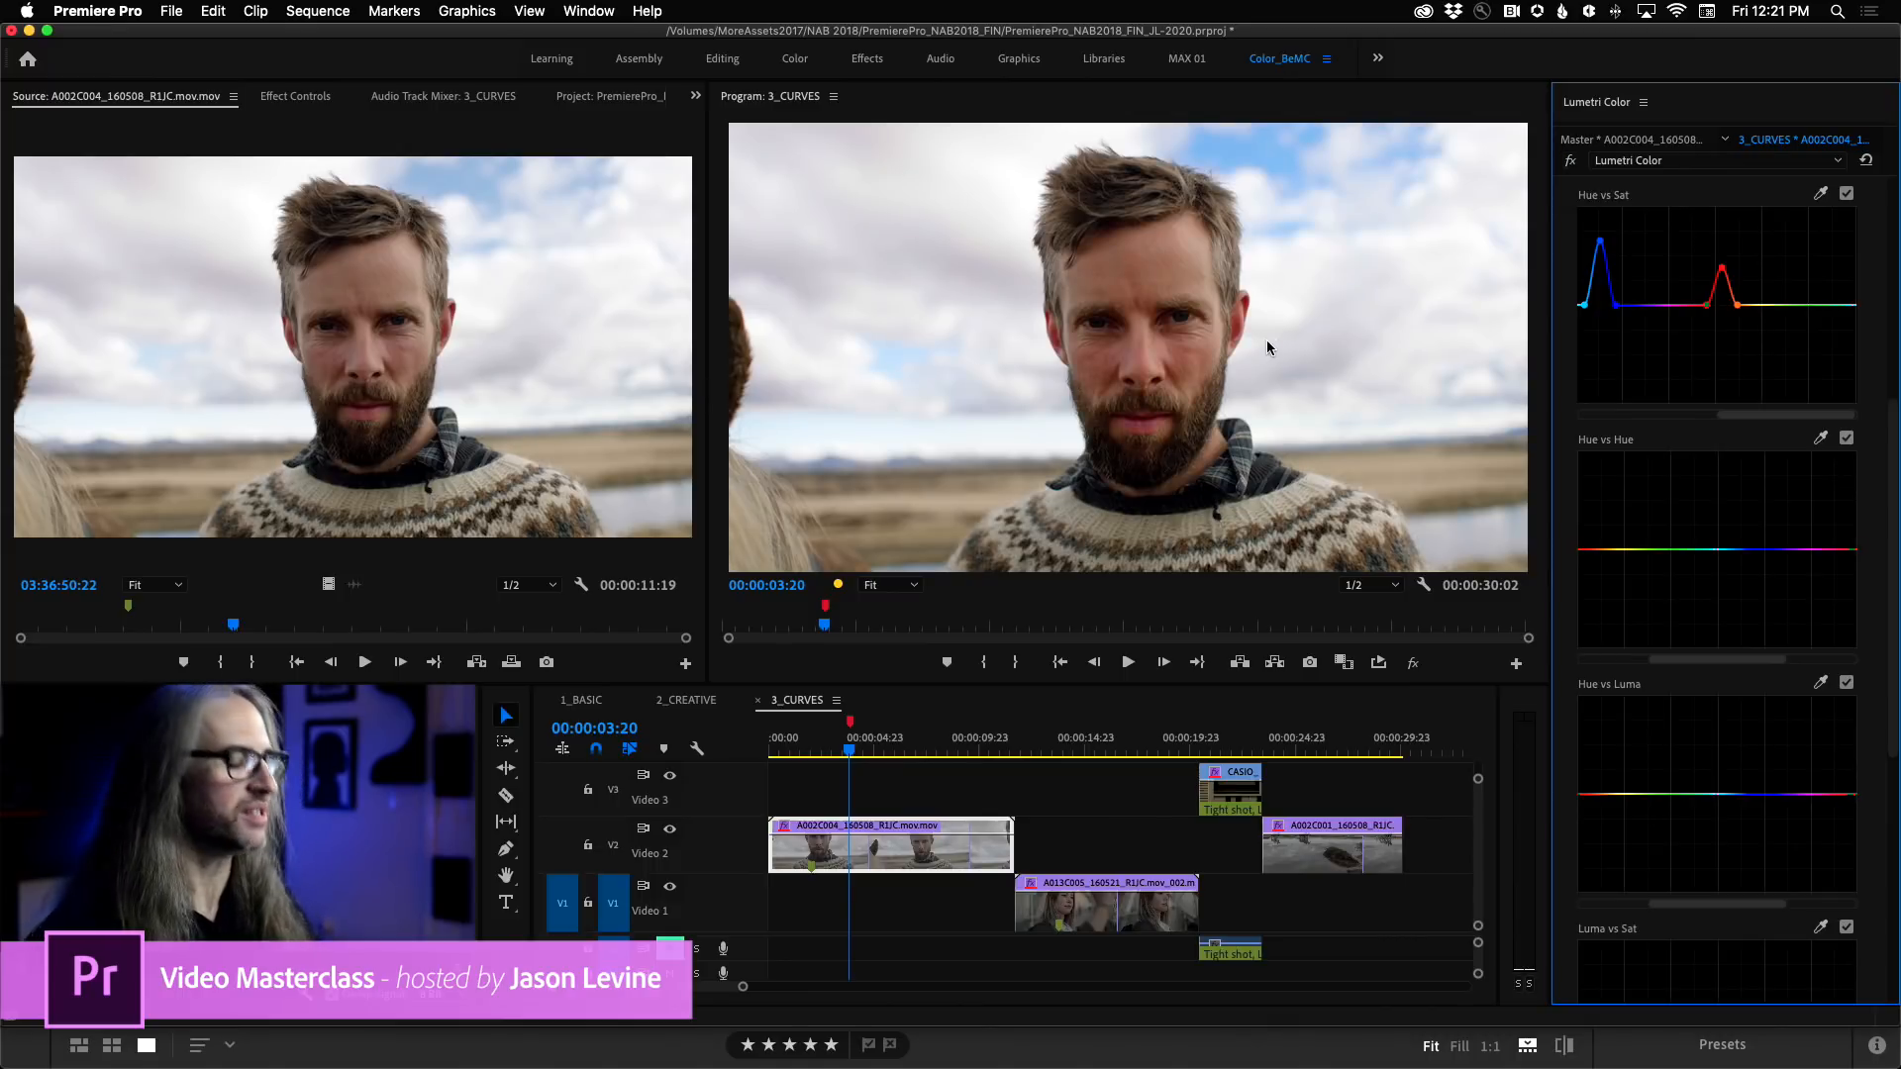
# Compare the shot before and after grading in the enlarged Program monitor by switching the Lumetri Color effect off and on.
pyautogui.press('`')
pyautogui.press('`')
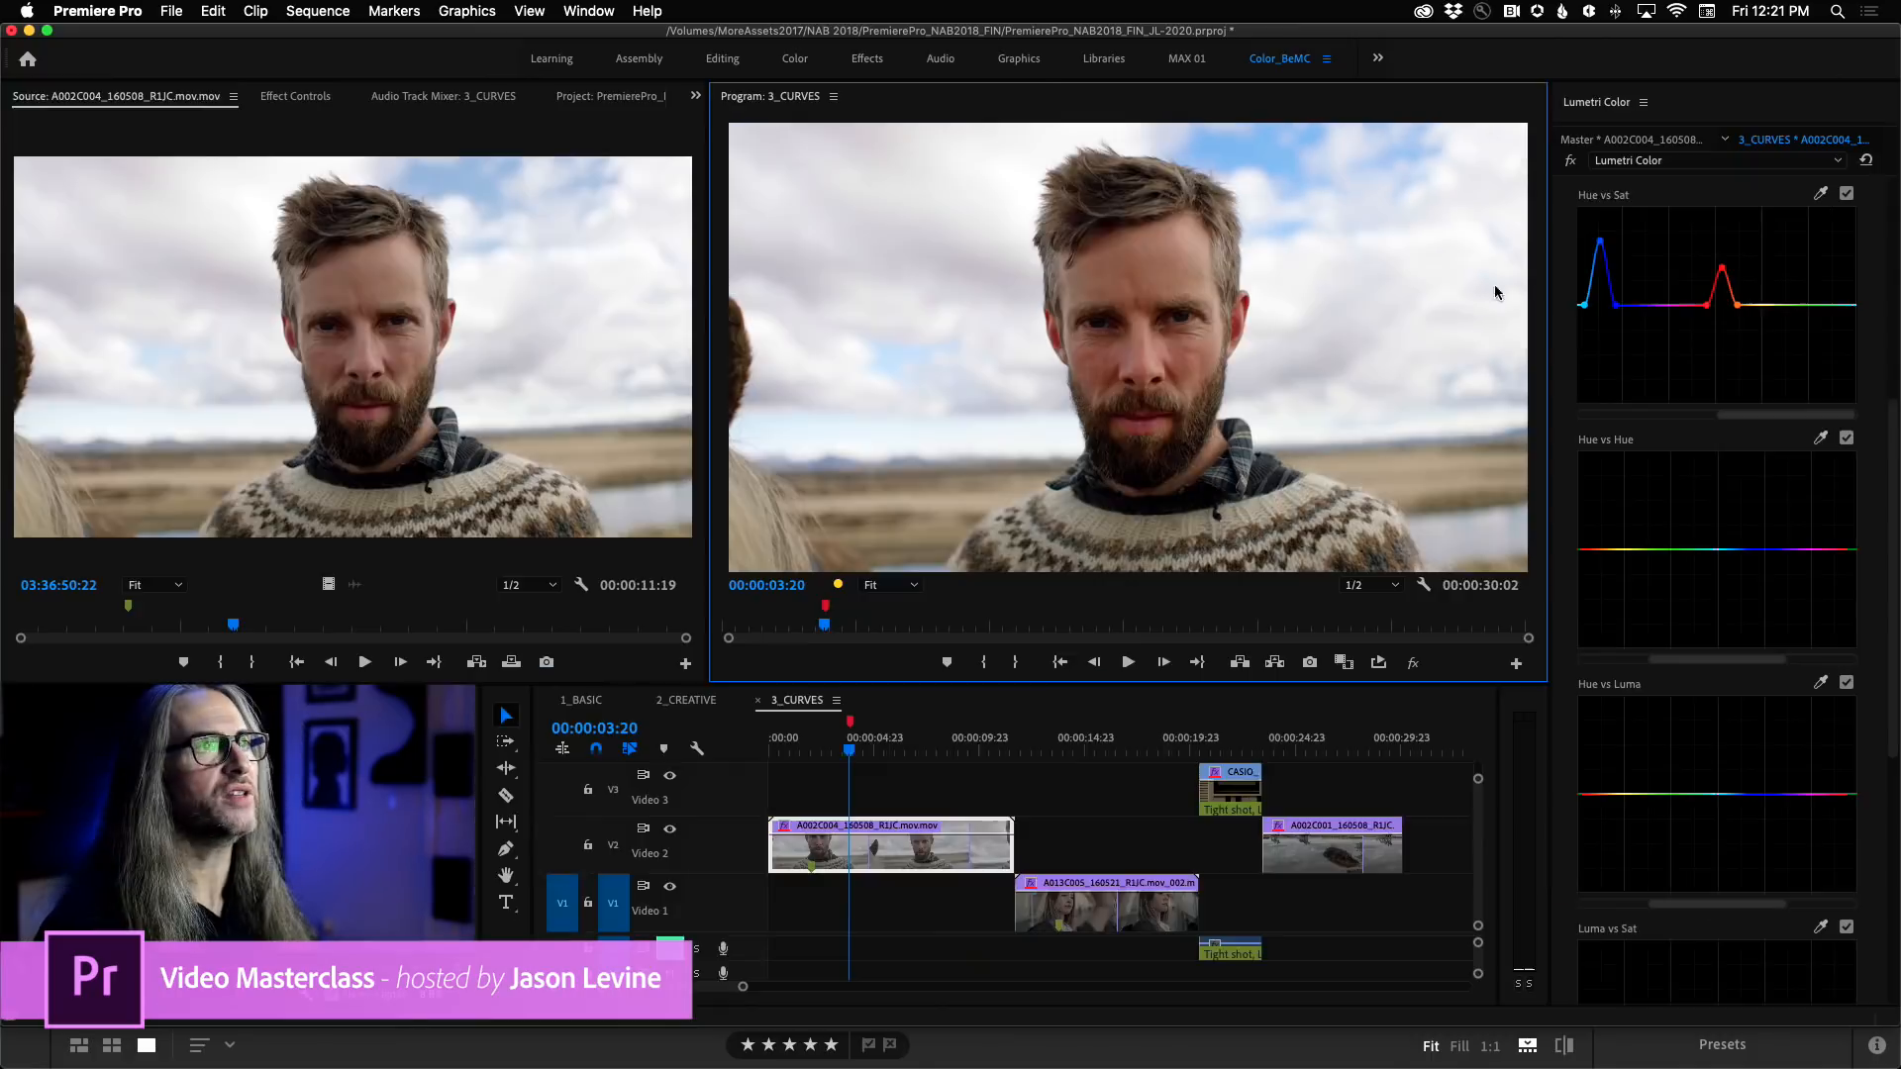
pyautogui.press('`')
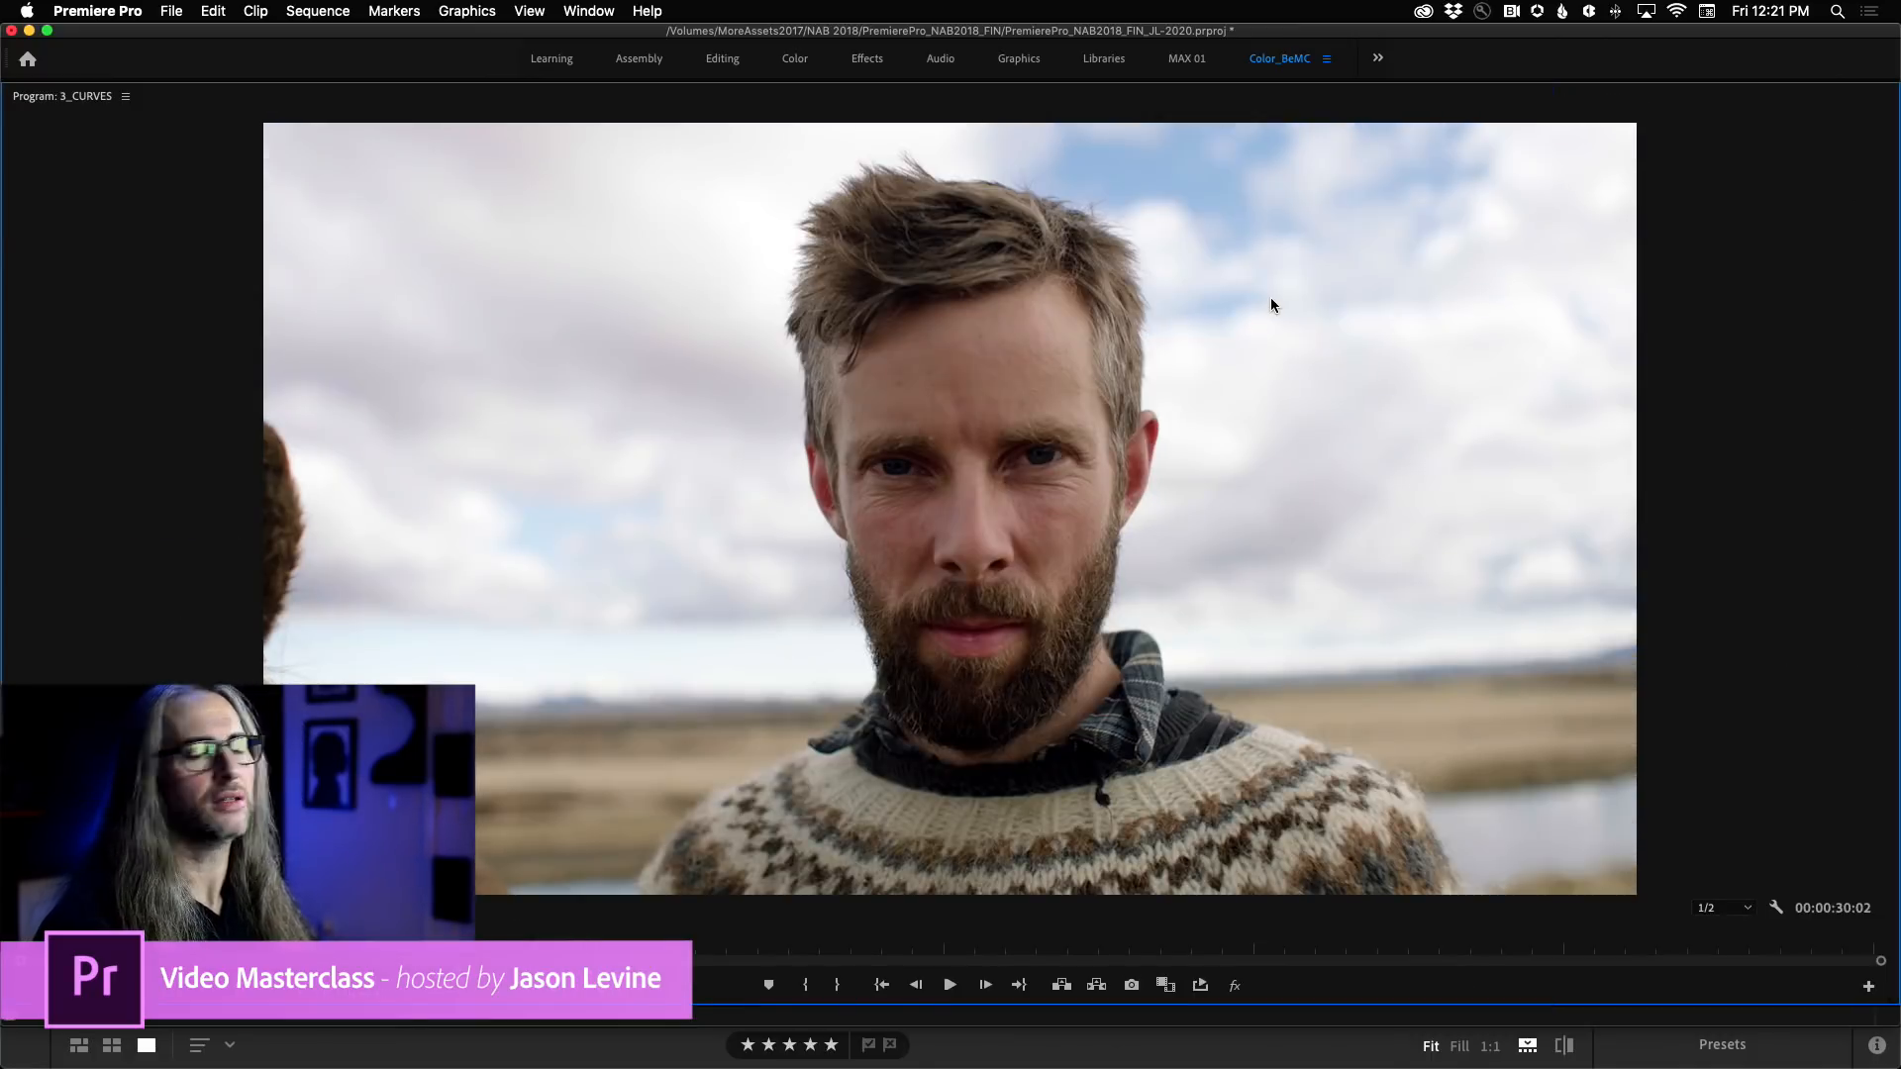
pyautogui.press('`')
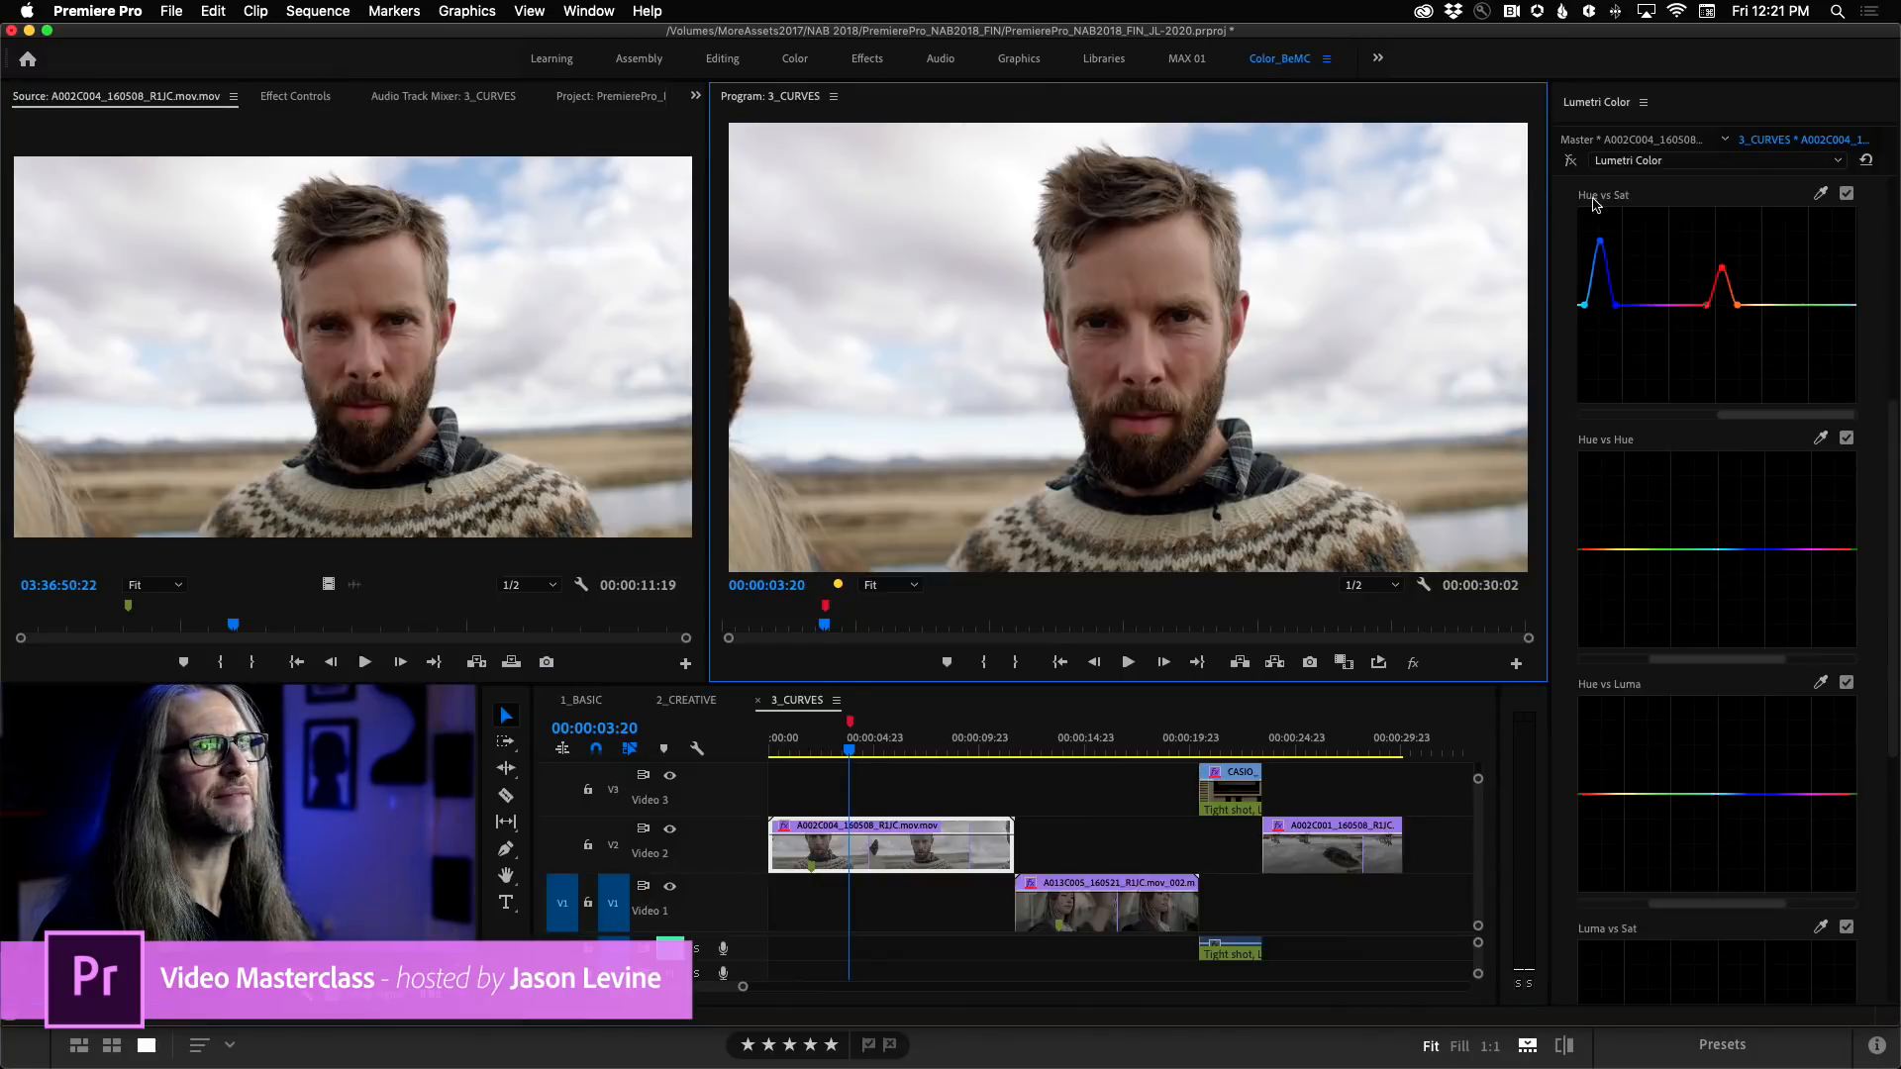
pyautogui.click(1570, 165)
pyautogui.press('`')
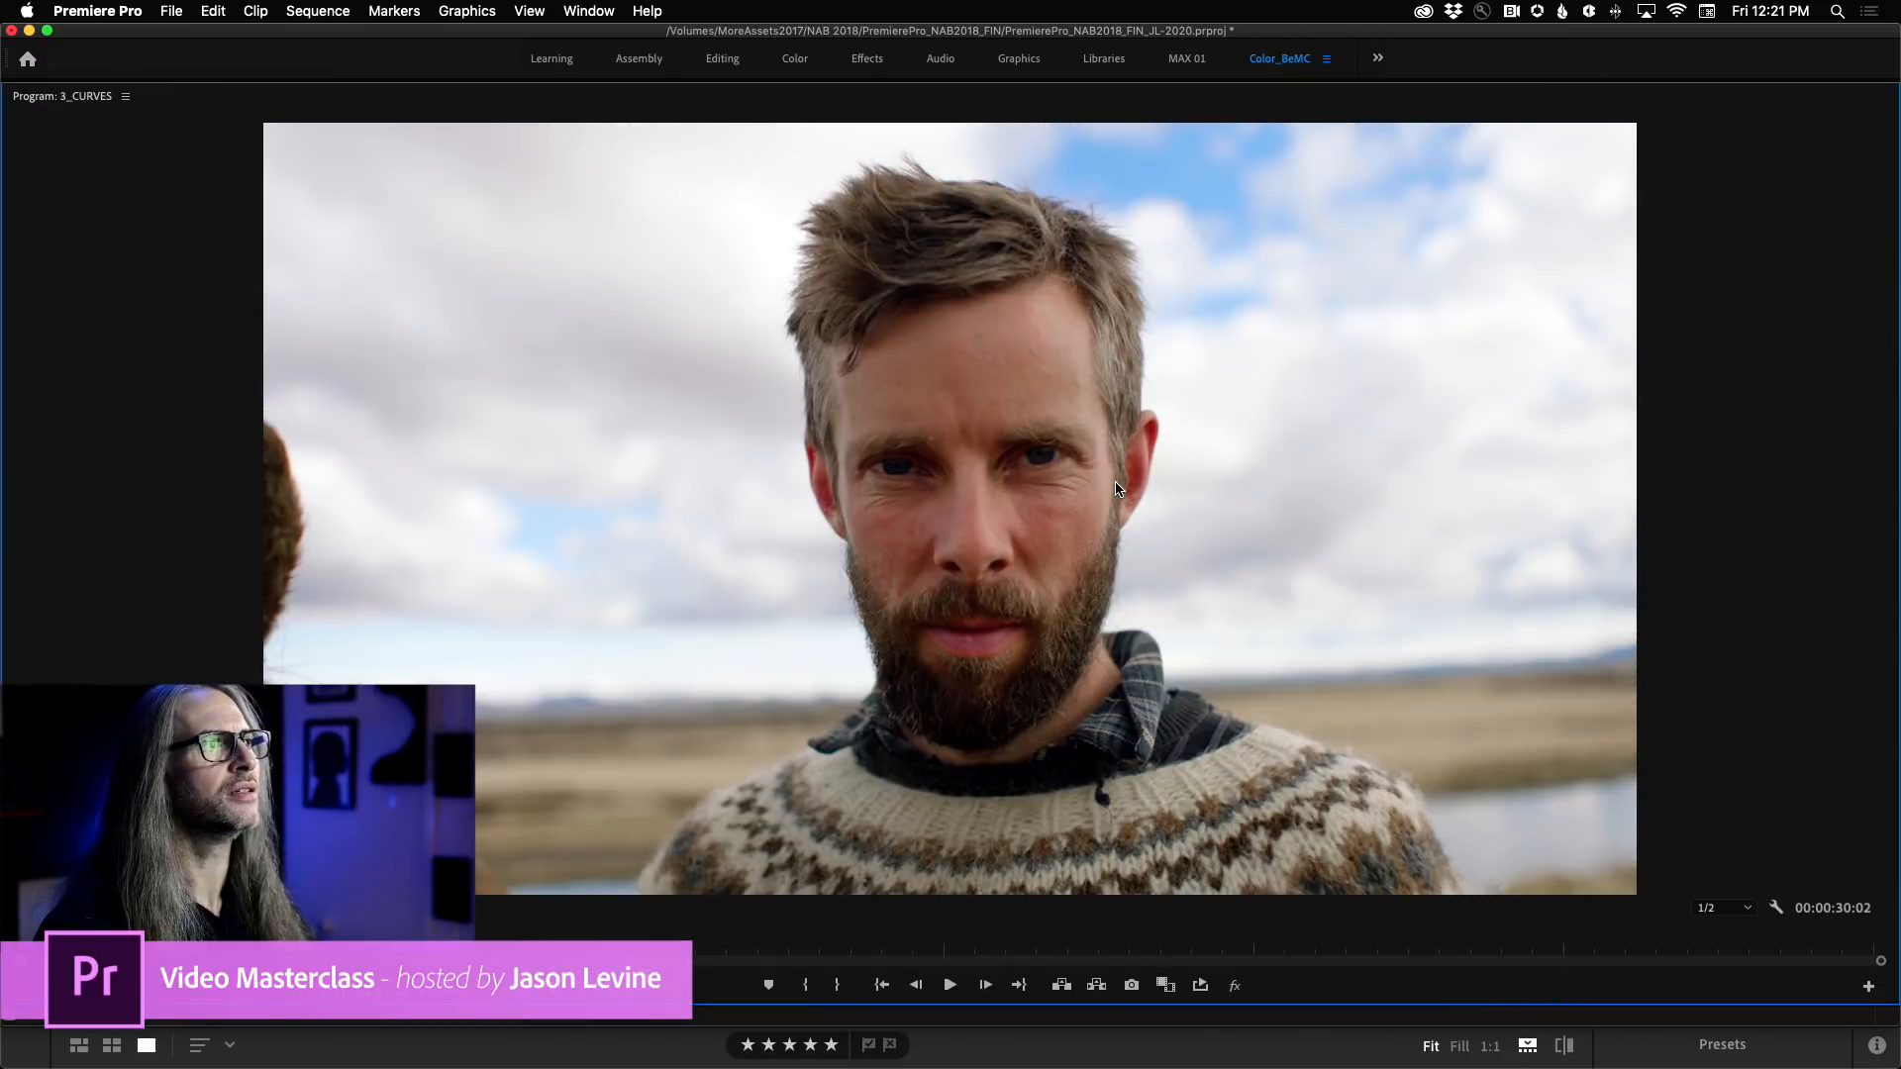
# Play the graded shot in the enlarged Program monitor, restore the layout, and park the playhead at 00:00:07:07.
pyautogui.press('space')
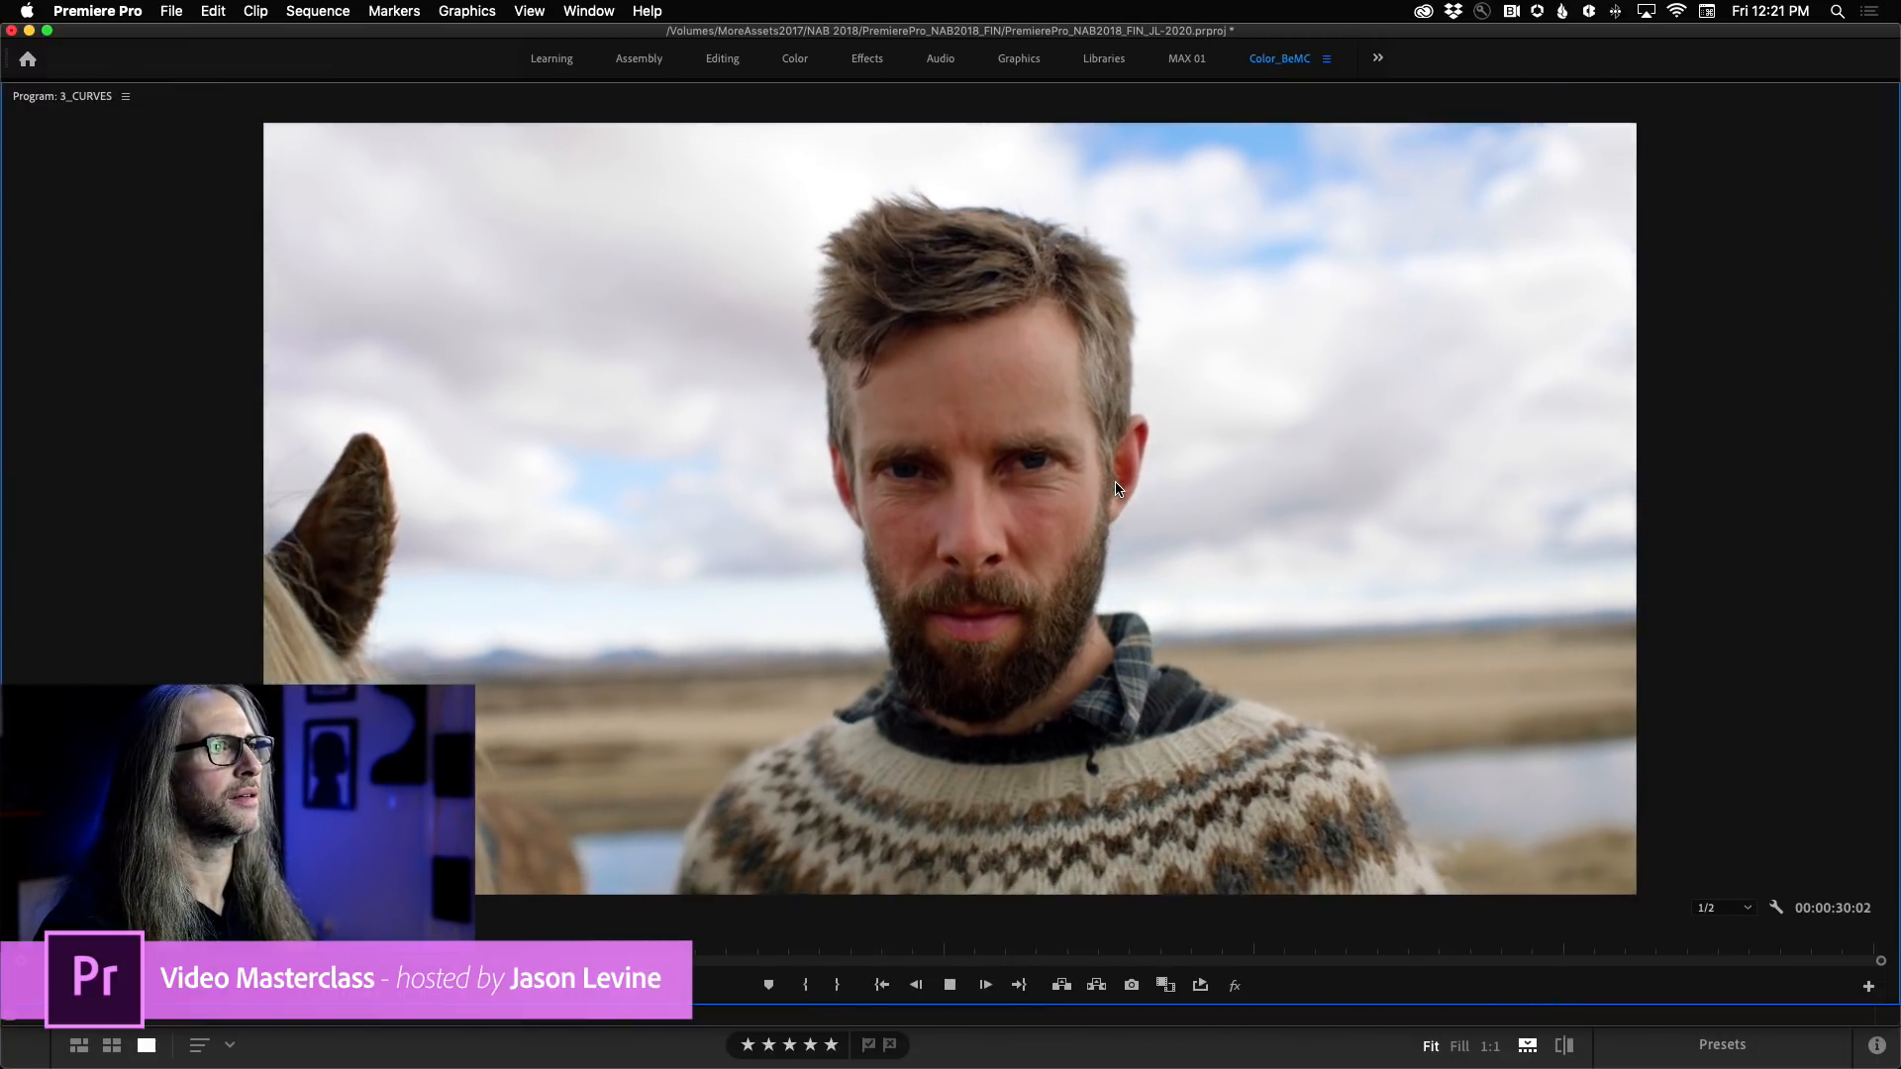
pyautogui.press('`')
pyautogui.press('space')
pyautogui.click(868, 759)
pyautogui.moveTo(868, 758); pyautogui.dragTo(923, 759)
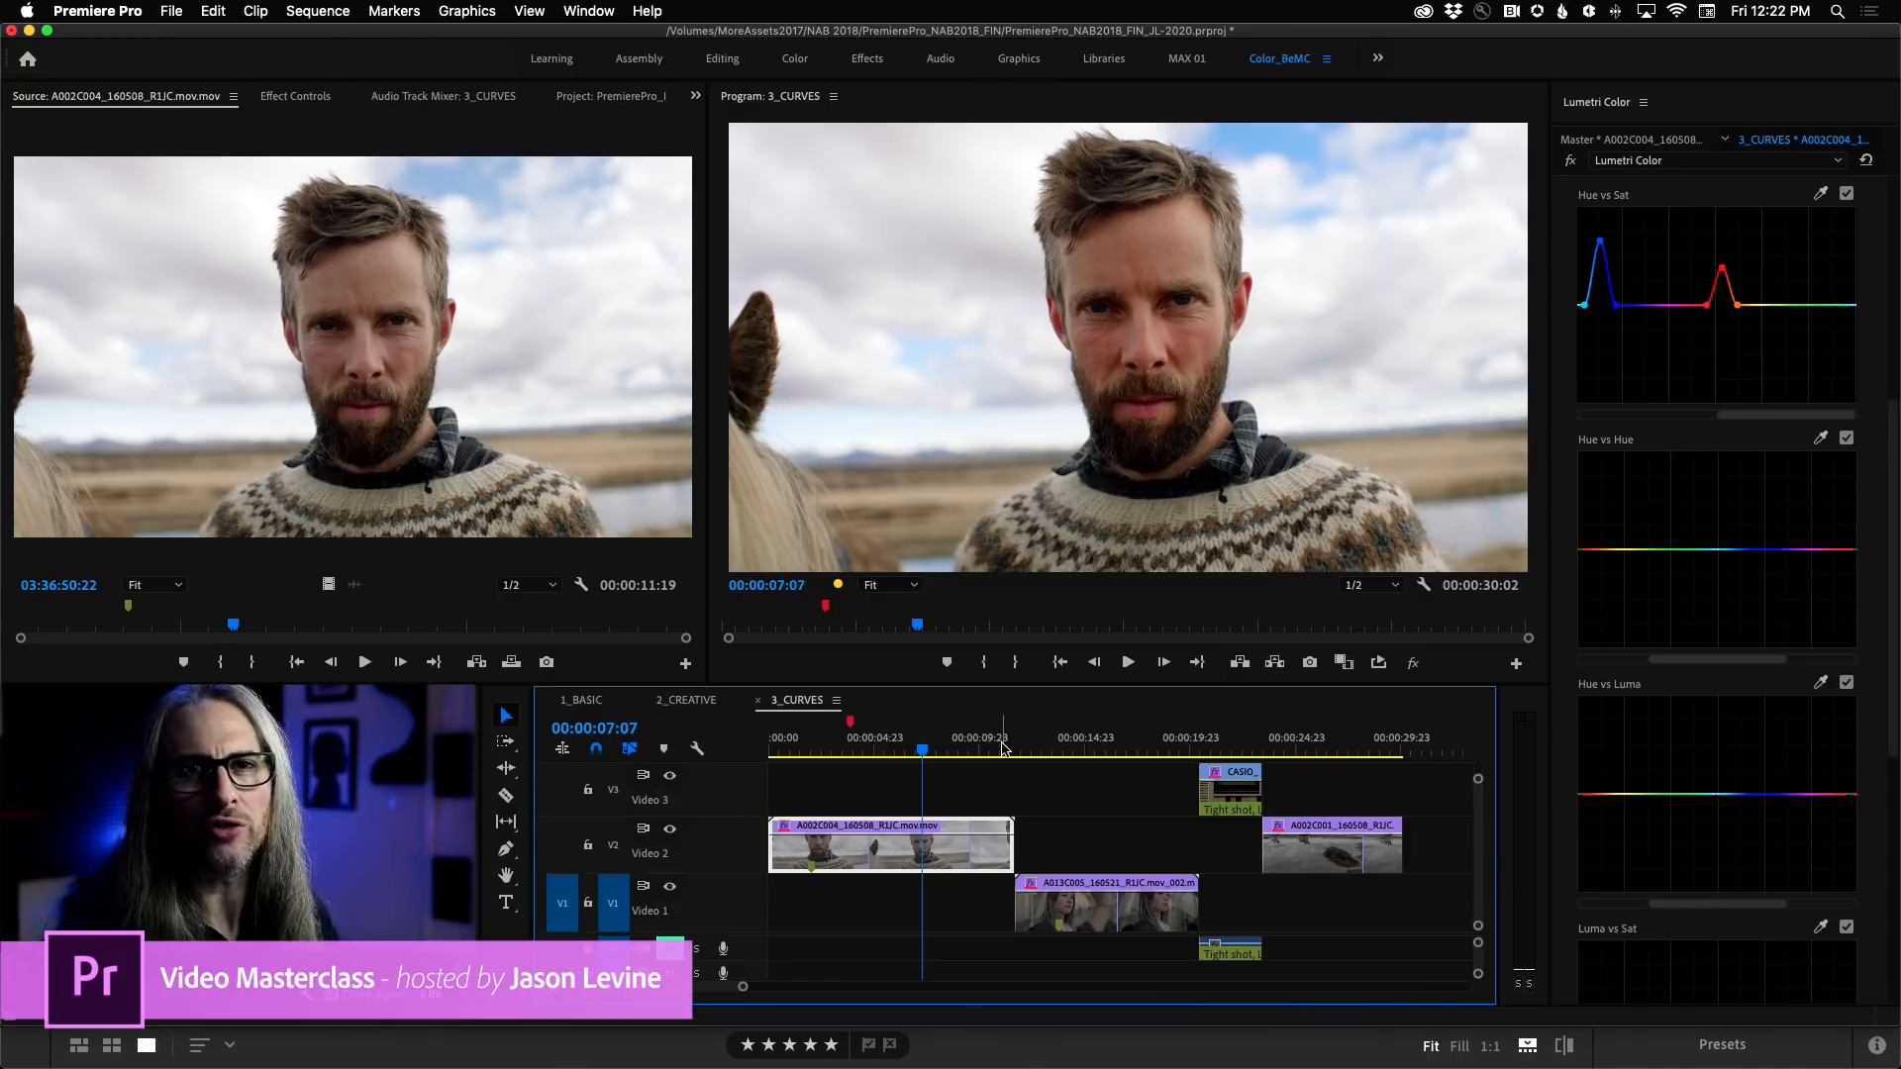
# Examine the HSL Secondary colour key and correction controls, and return to the Hue Saturation curves.
pyautogui.scroll(-4, 1003, 747)
pyautogui.scroll(-5, 1718, 594)
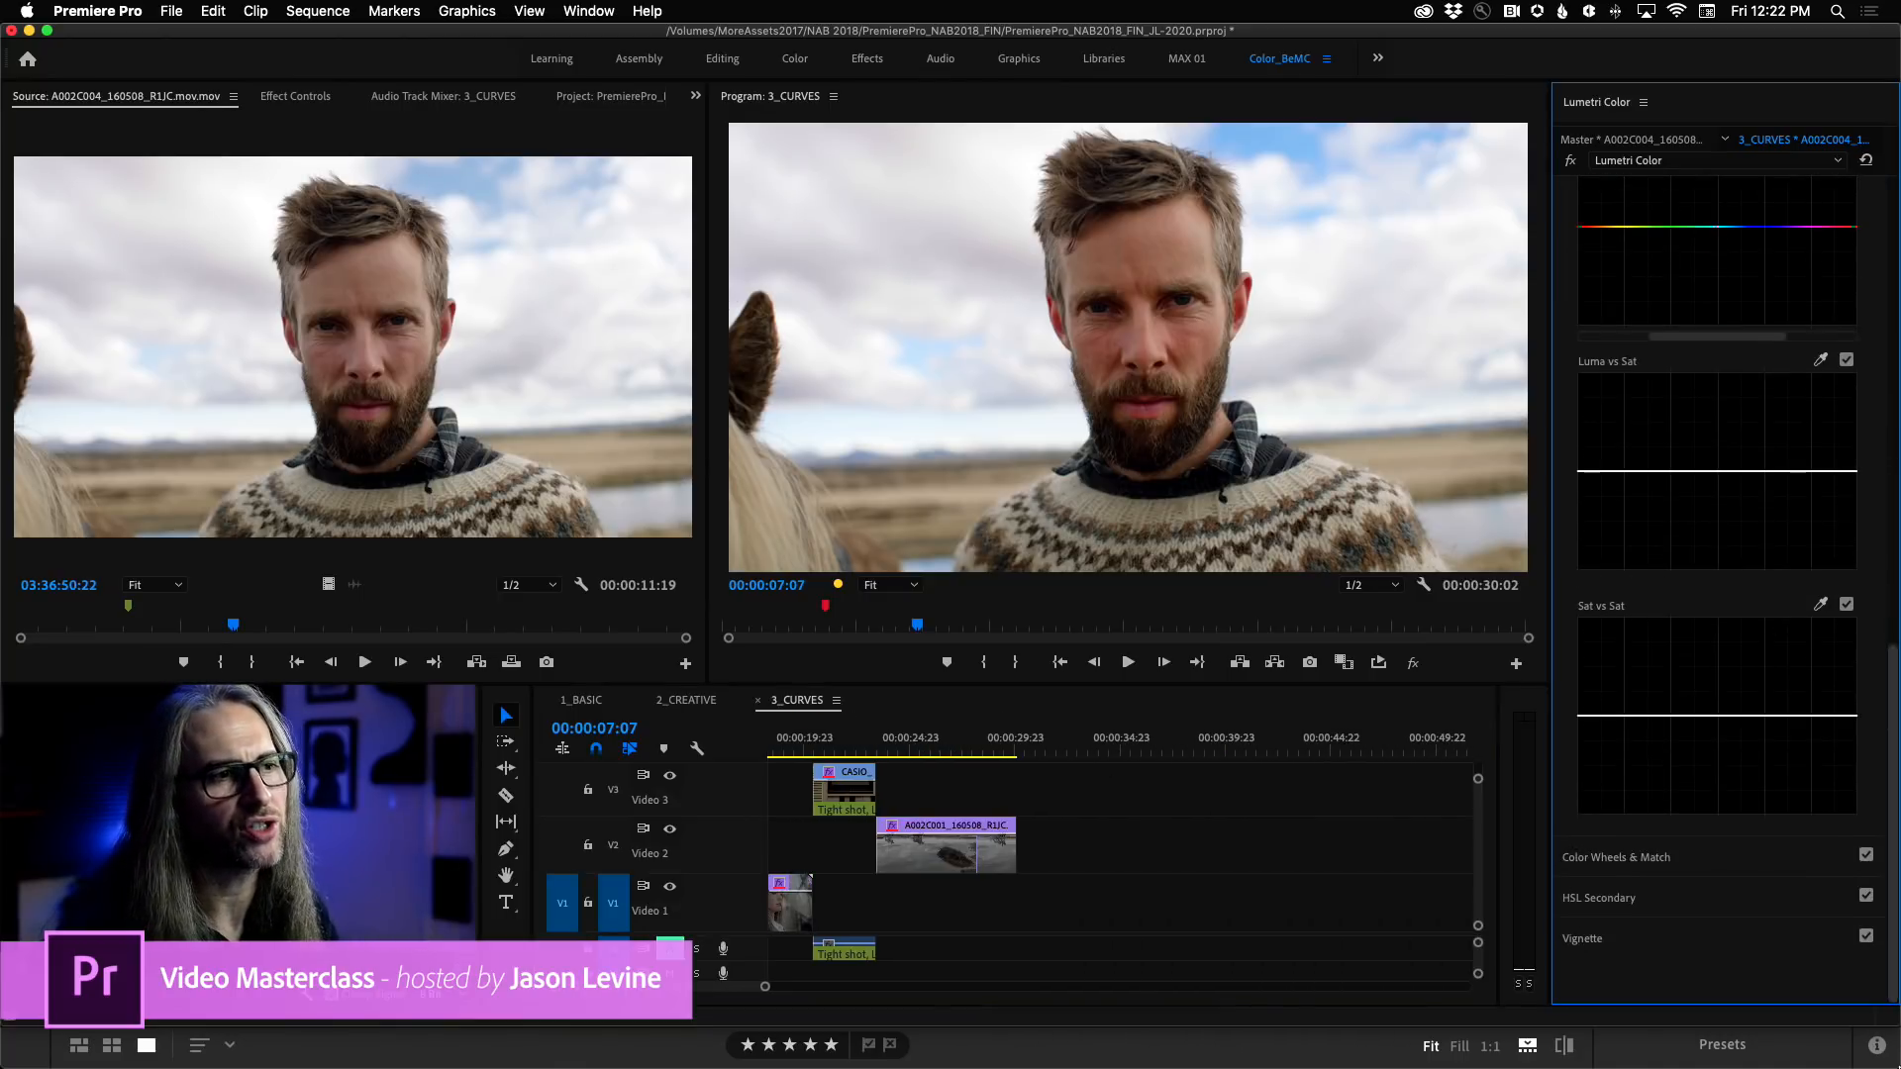
pyautogui.click(1598, 898)
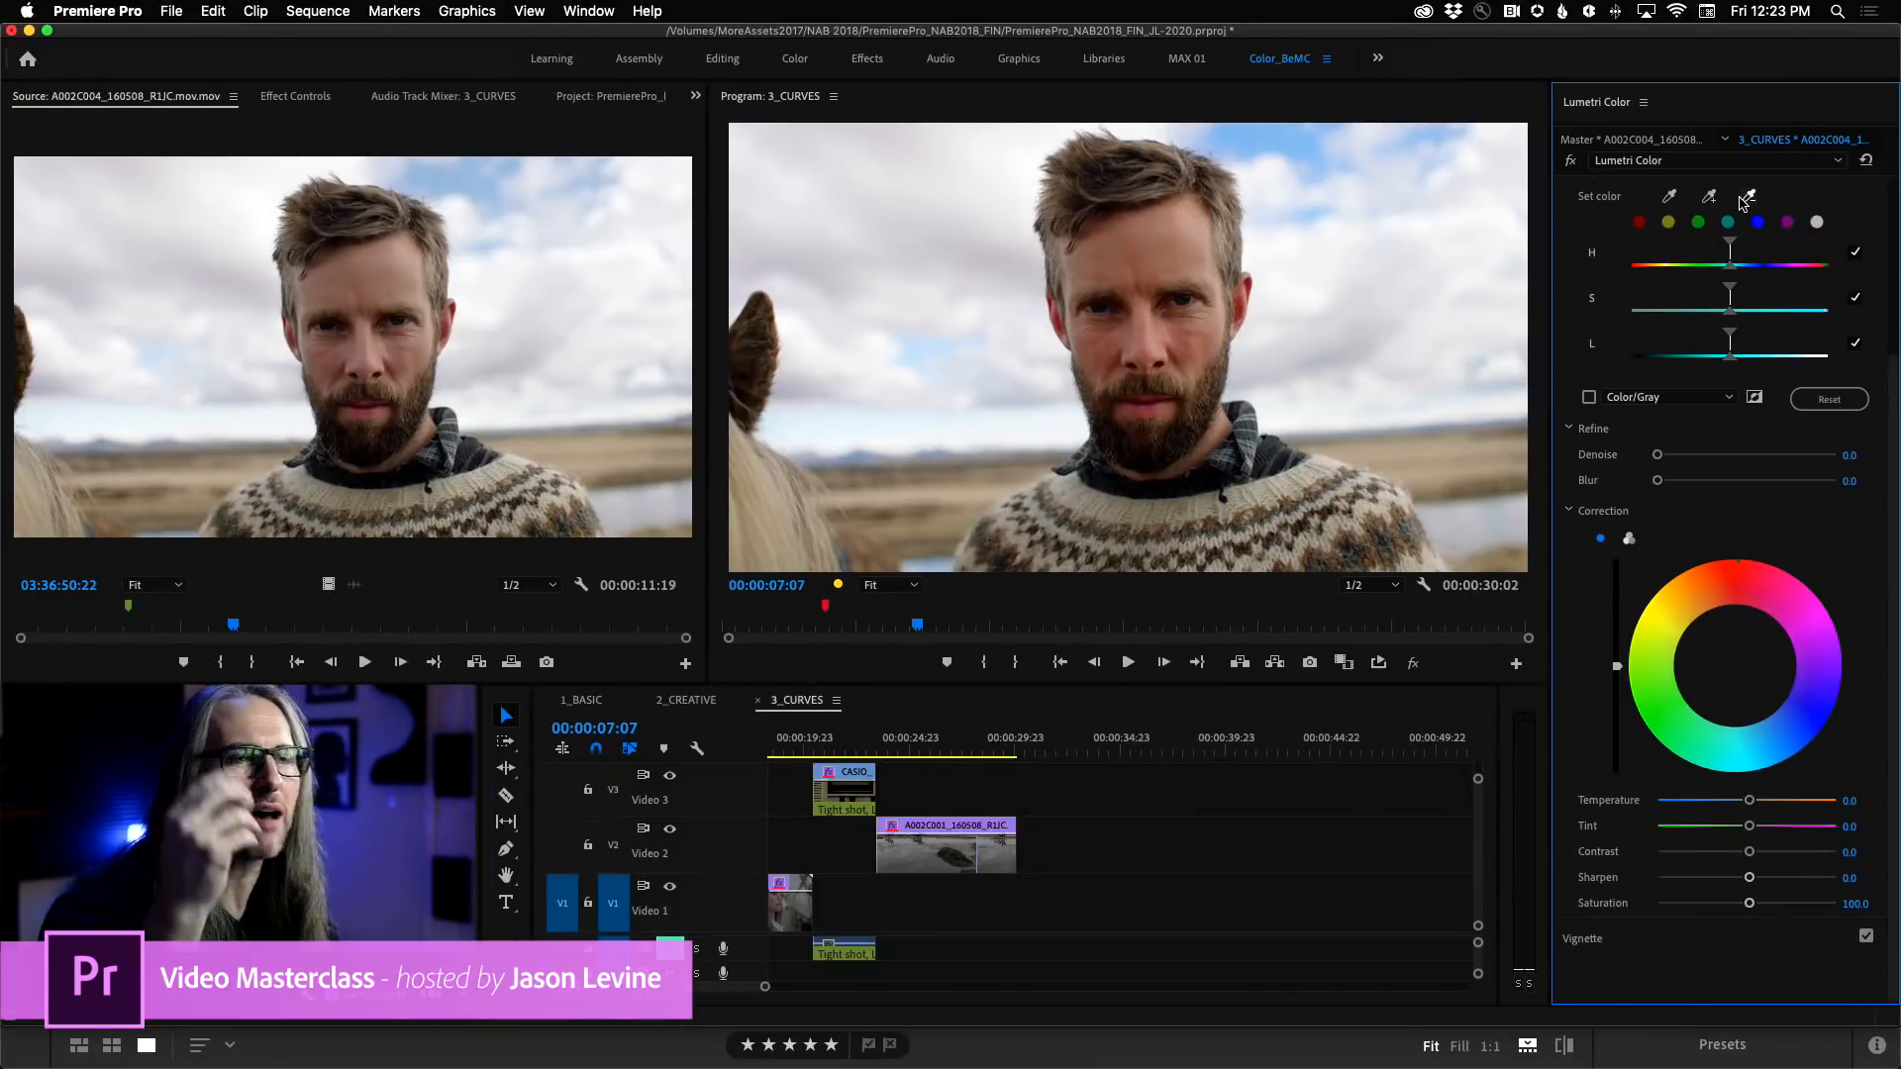
pyautogui.scroll(5, 1872, 555)
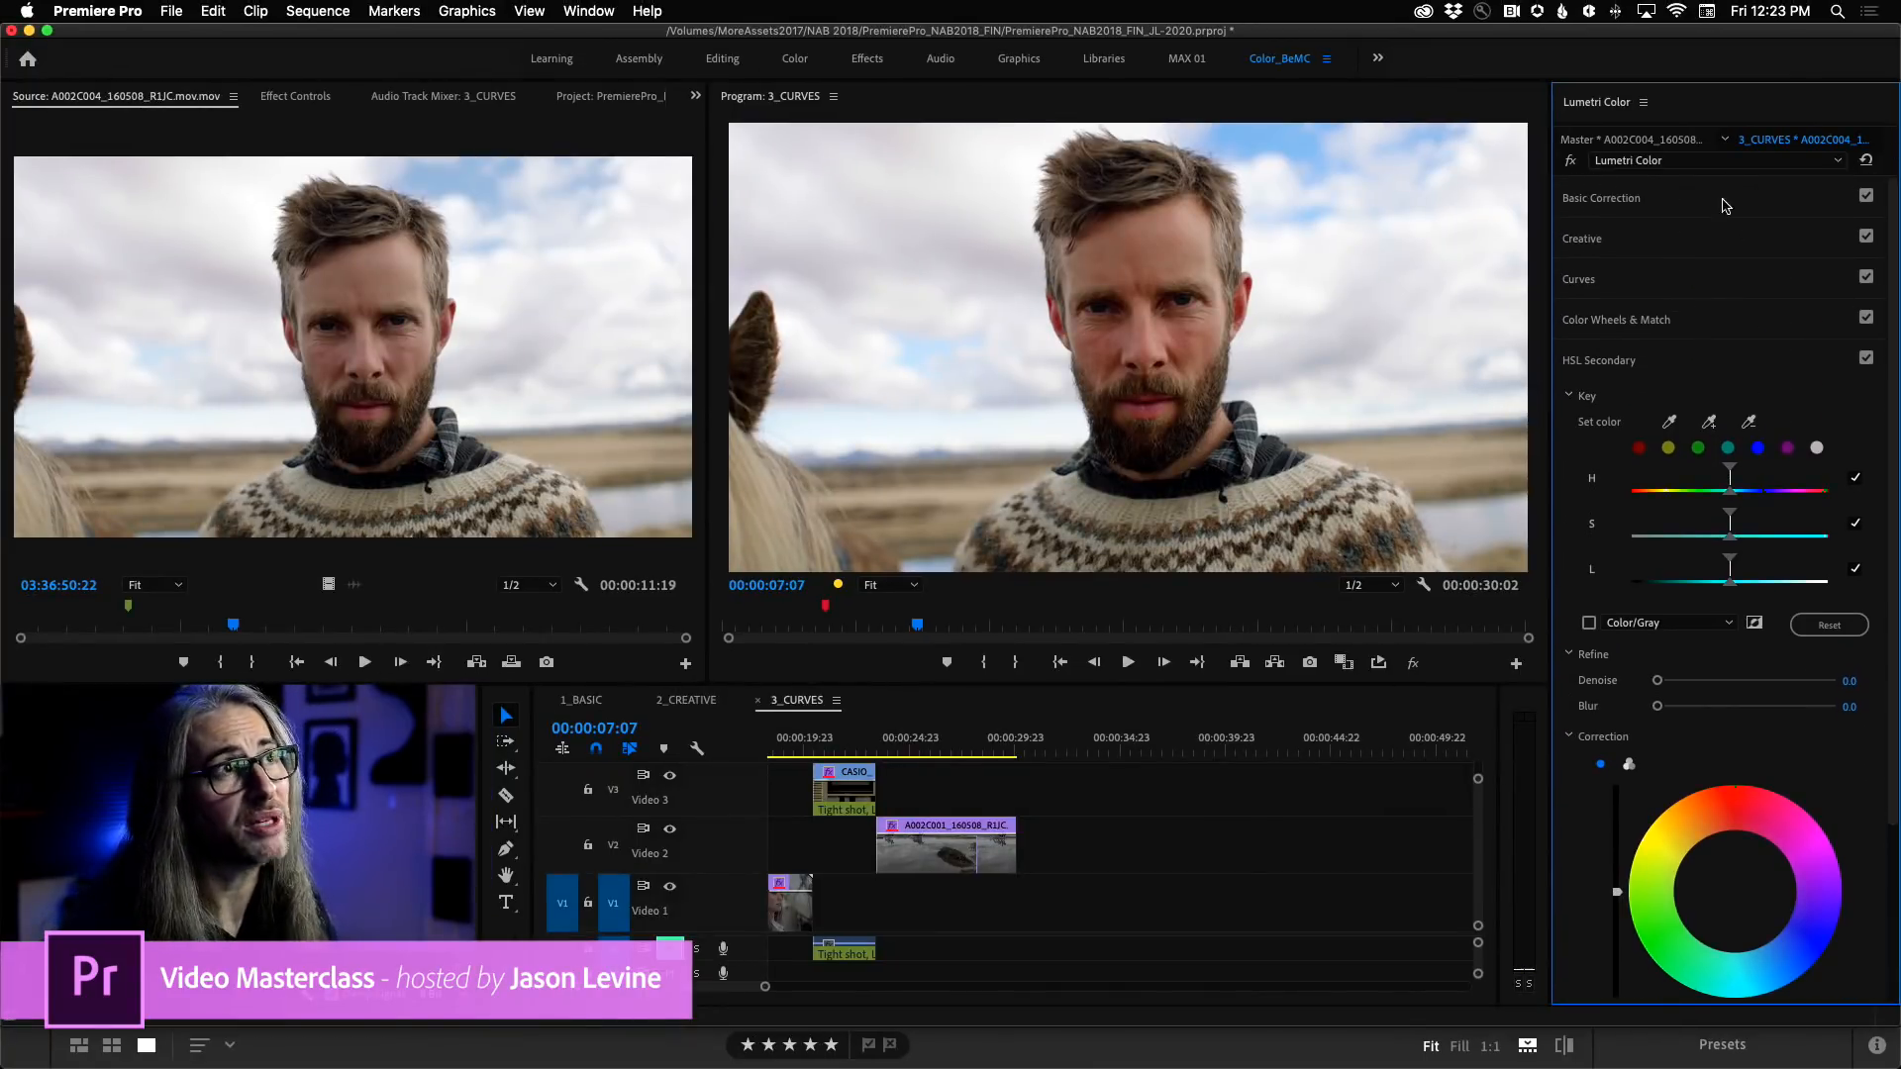
pyautogui.click(1735, 289)
pyautogui.moveTo(1893, 477); pyautogui.dragTo(1895, 690)
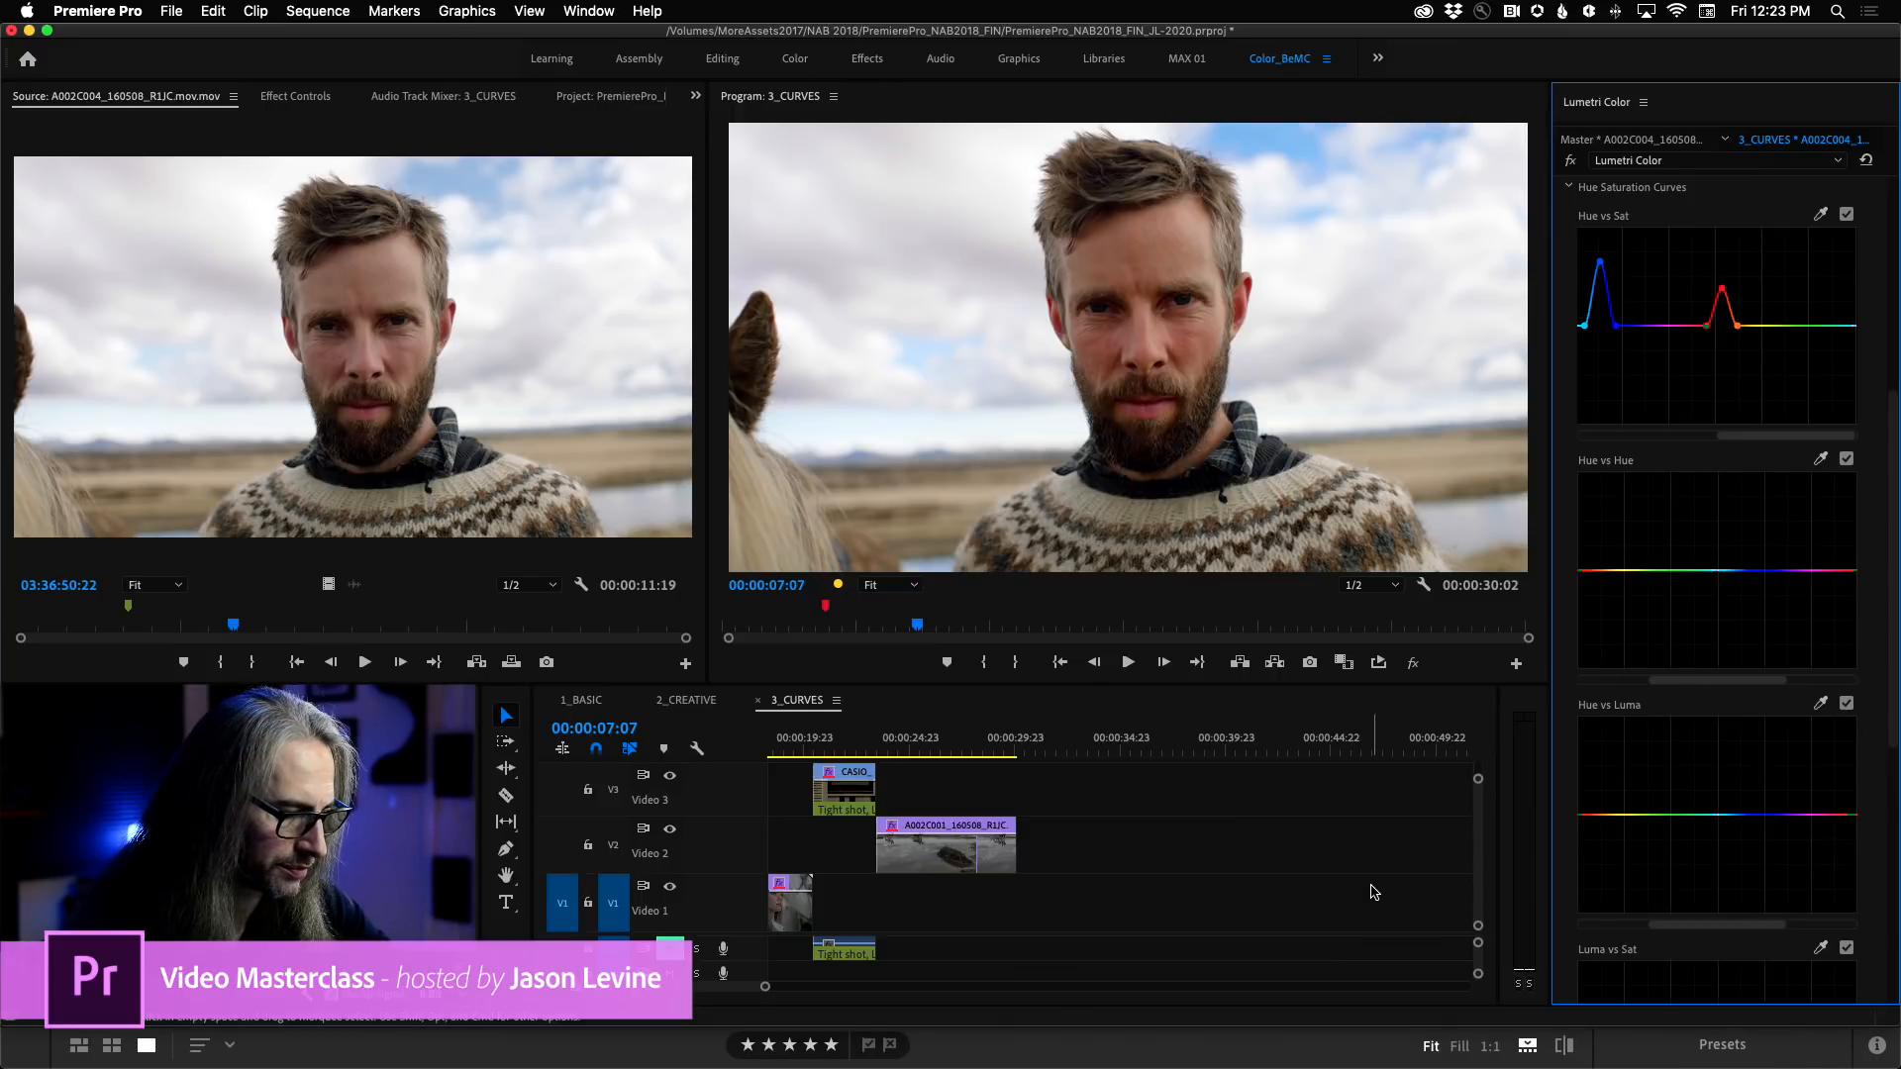
# Park the playhead at the start of the A013C005 clip, 00:00:11:17, and bring its Hue vs Hue and Hue vs Luma curves into view.
pyautogui.moveTo(125, 1066)
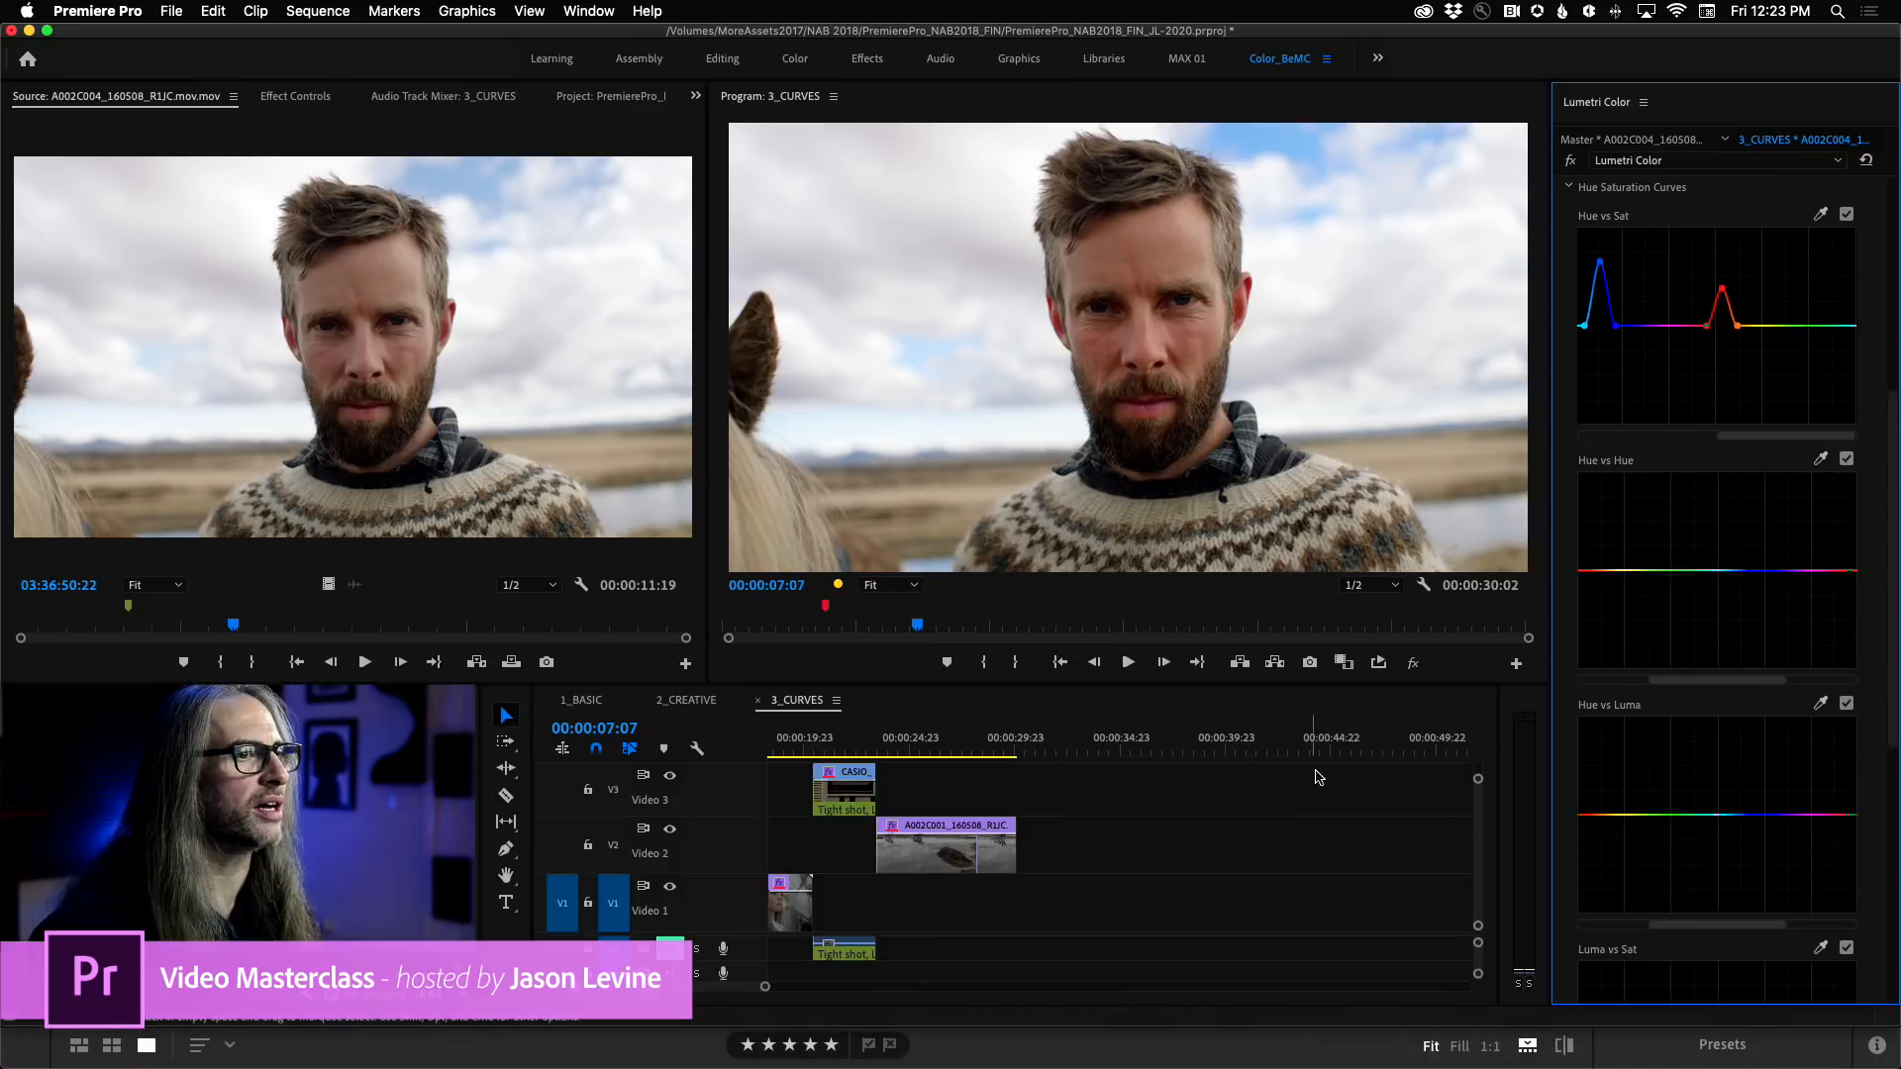
pyautogui.hscroll(-5, 941, 807)
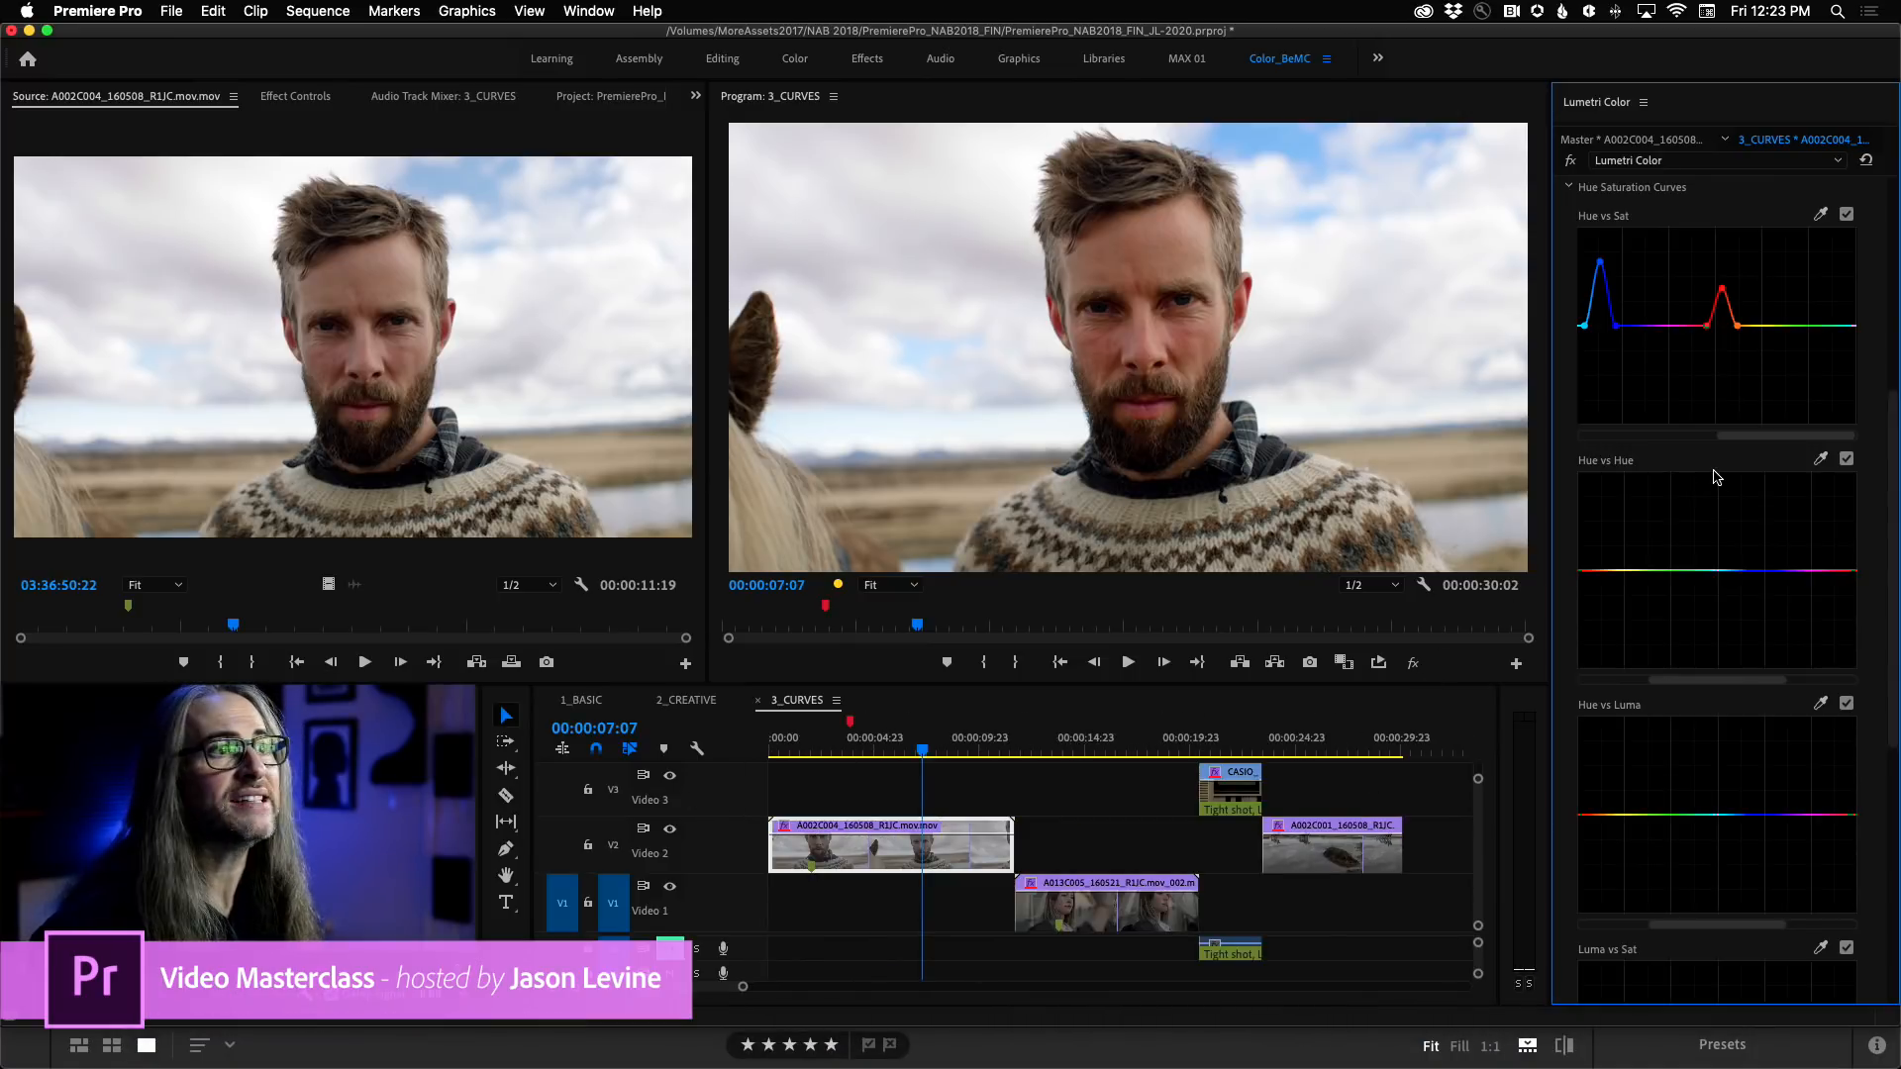
pyautogui.click(1038, 747)
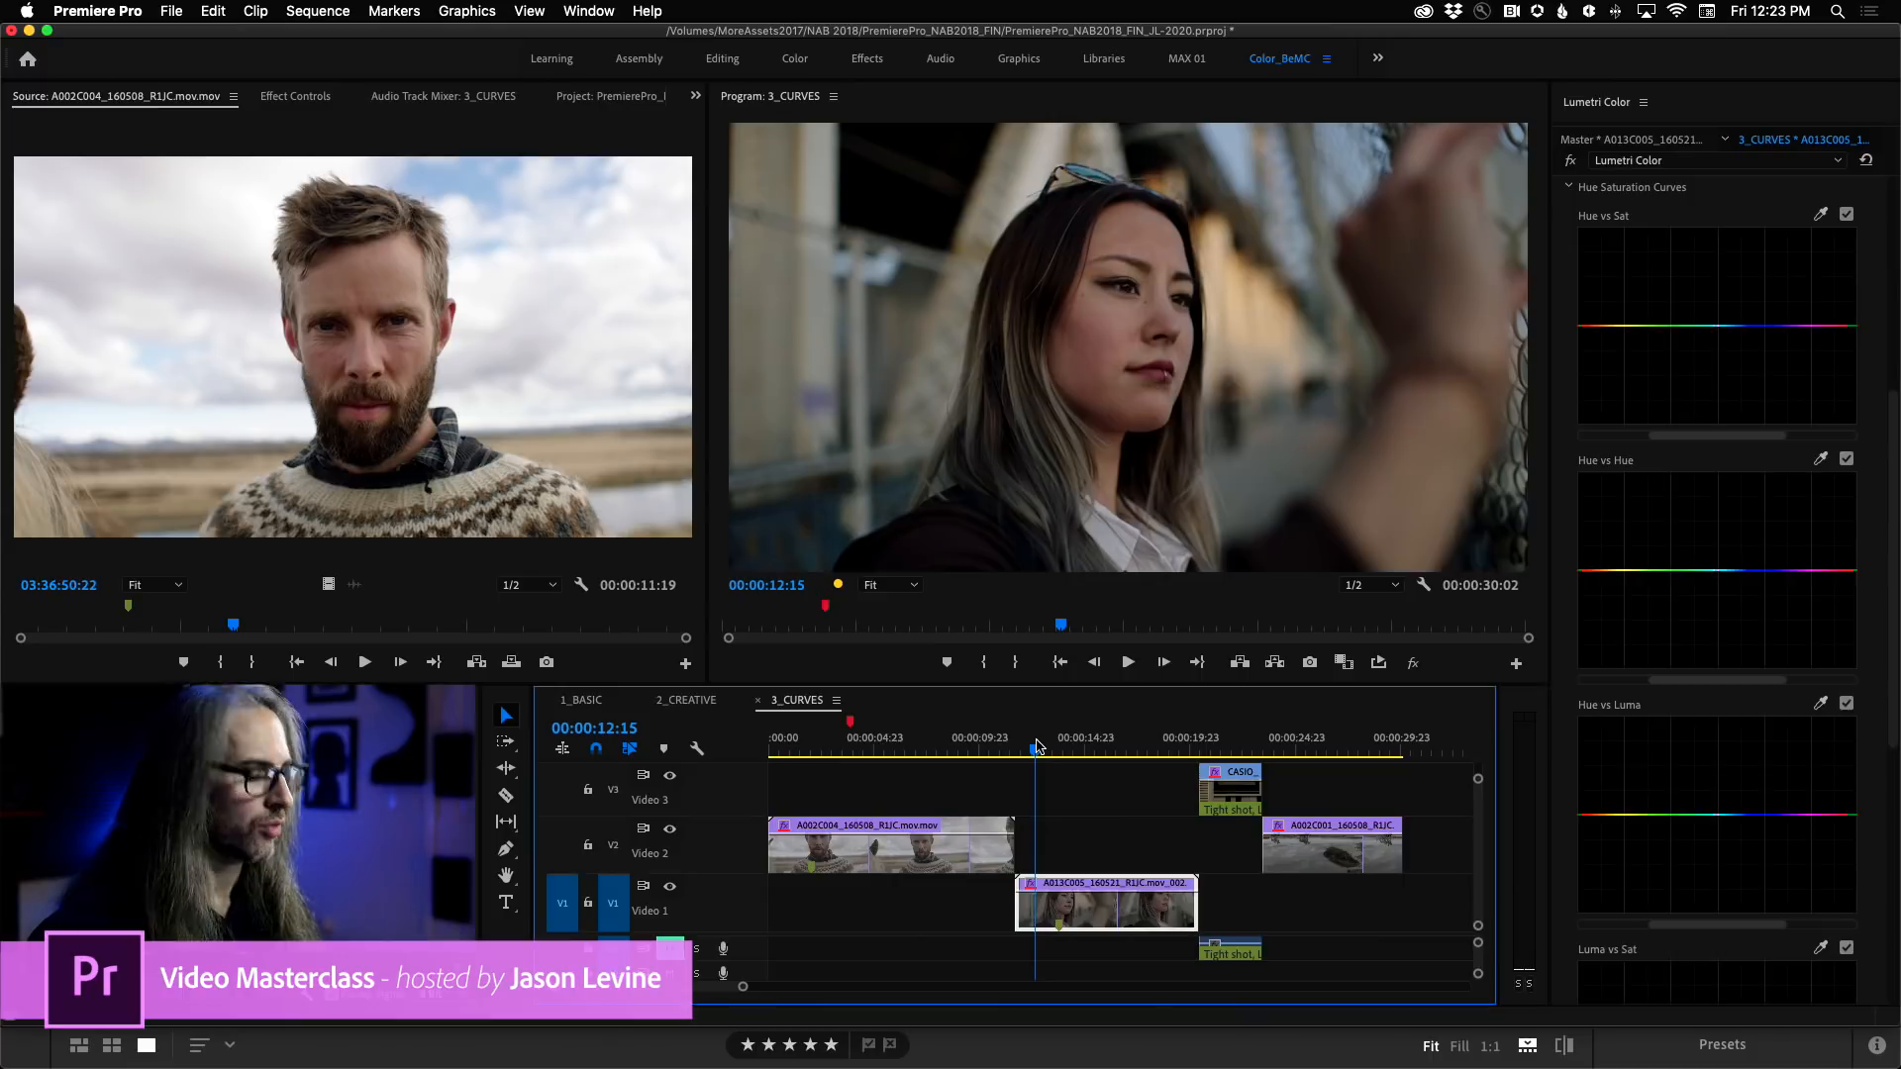
pyautogui.press('Down')
pyautogui.press('Up')
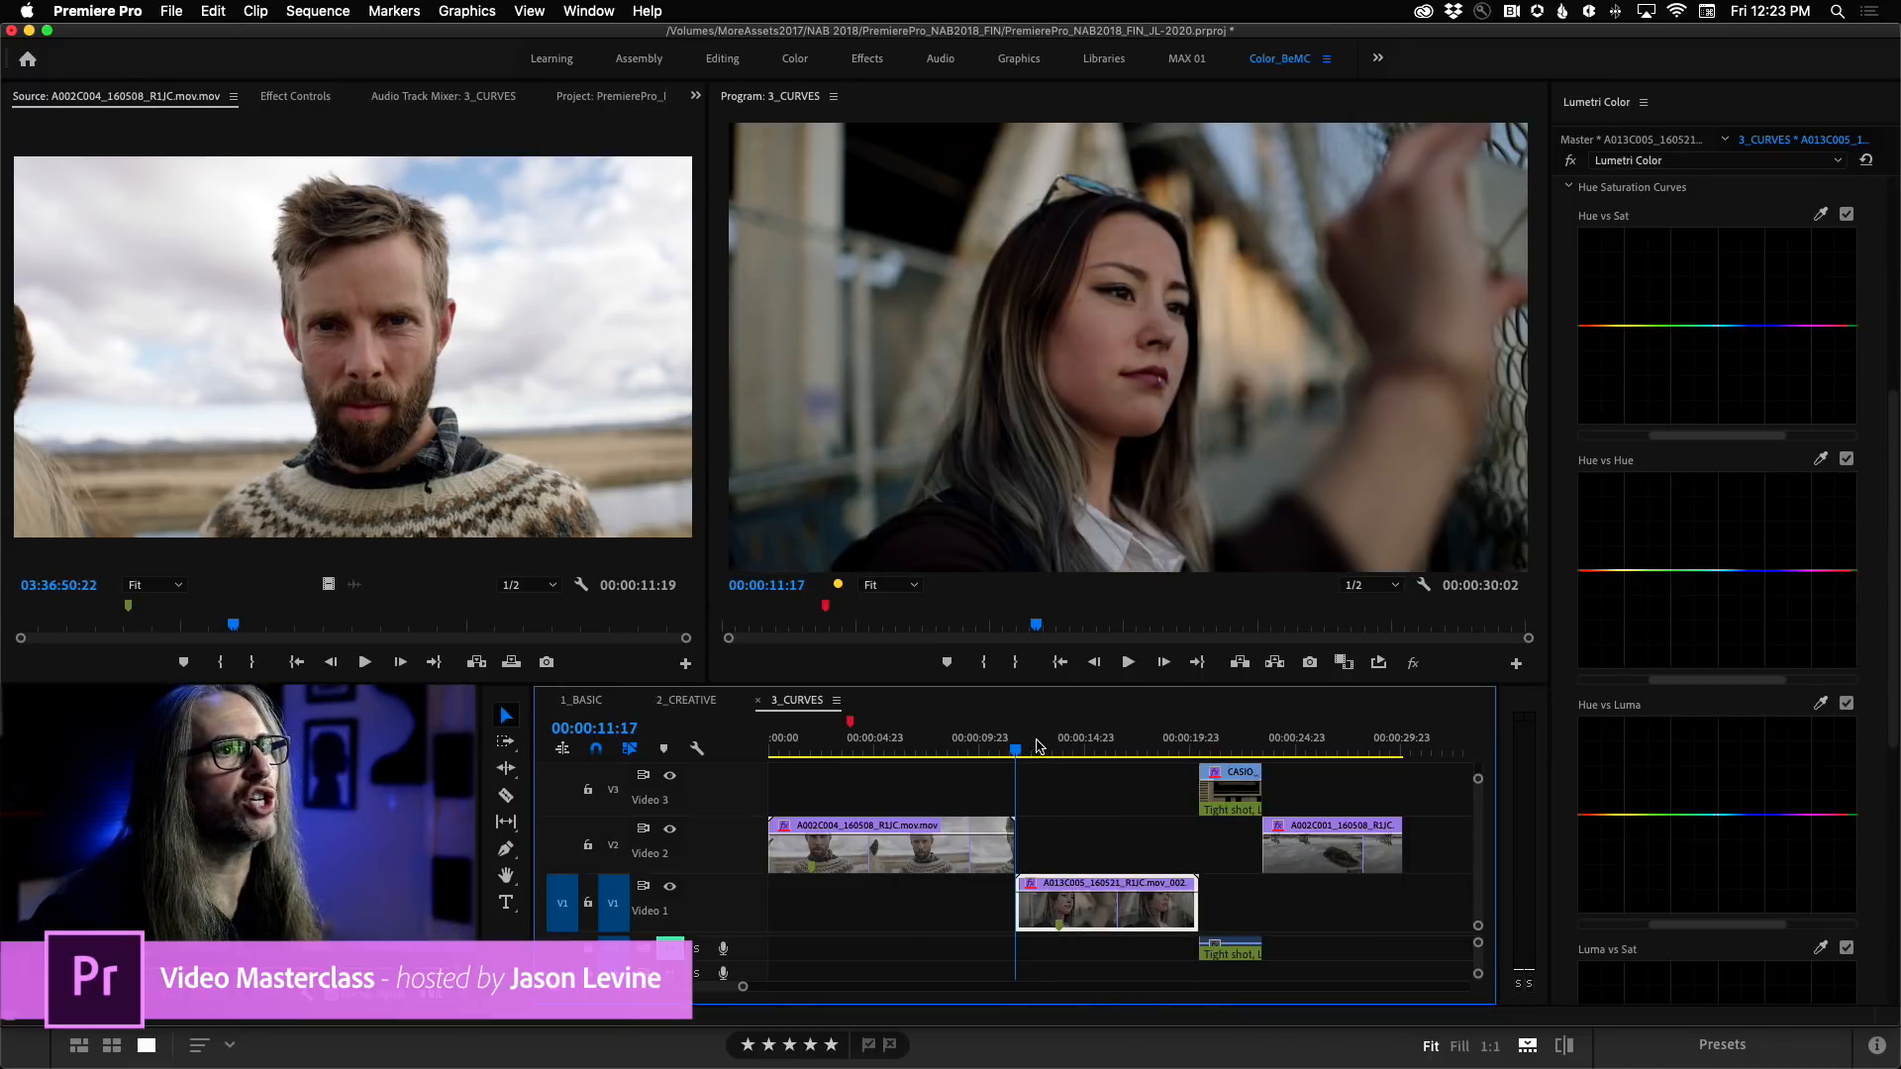
pyautogui.scroll(-3, 1895, 575)
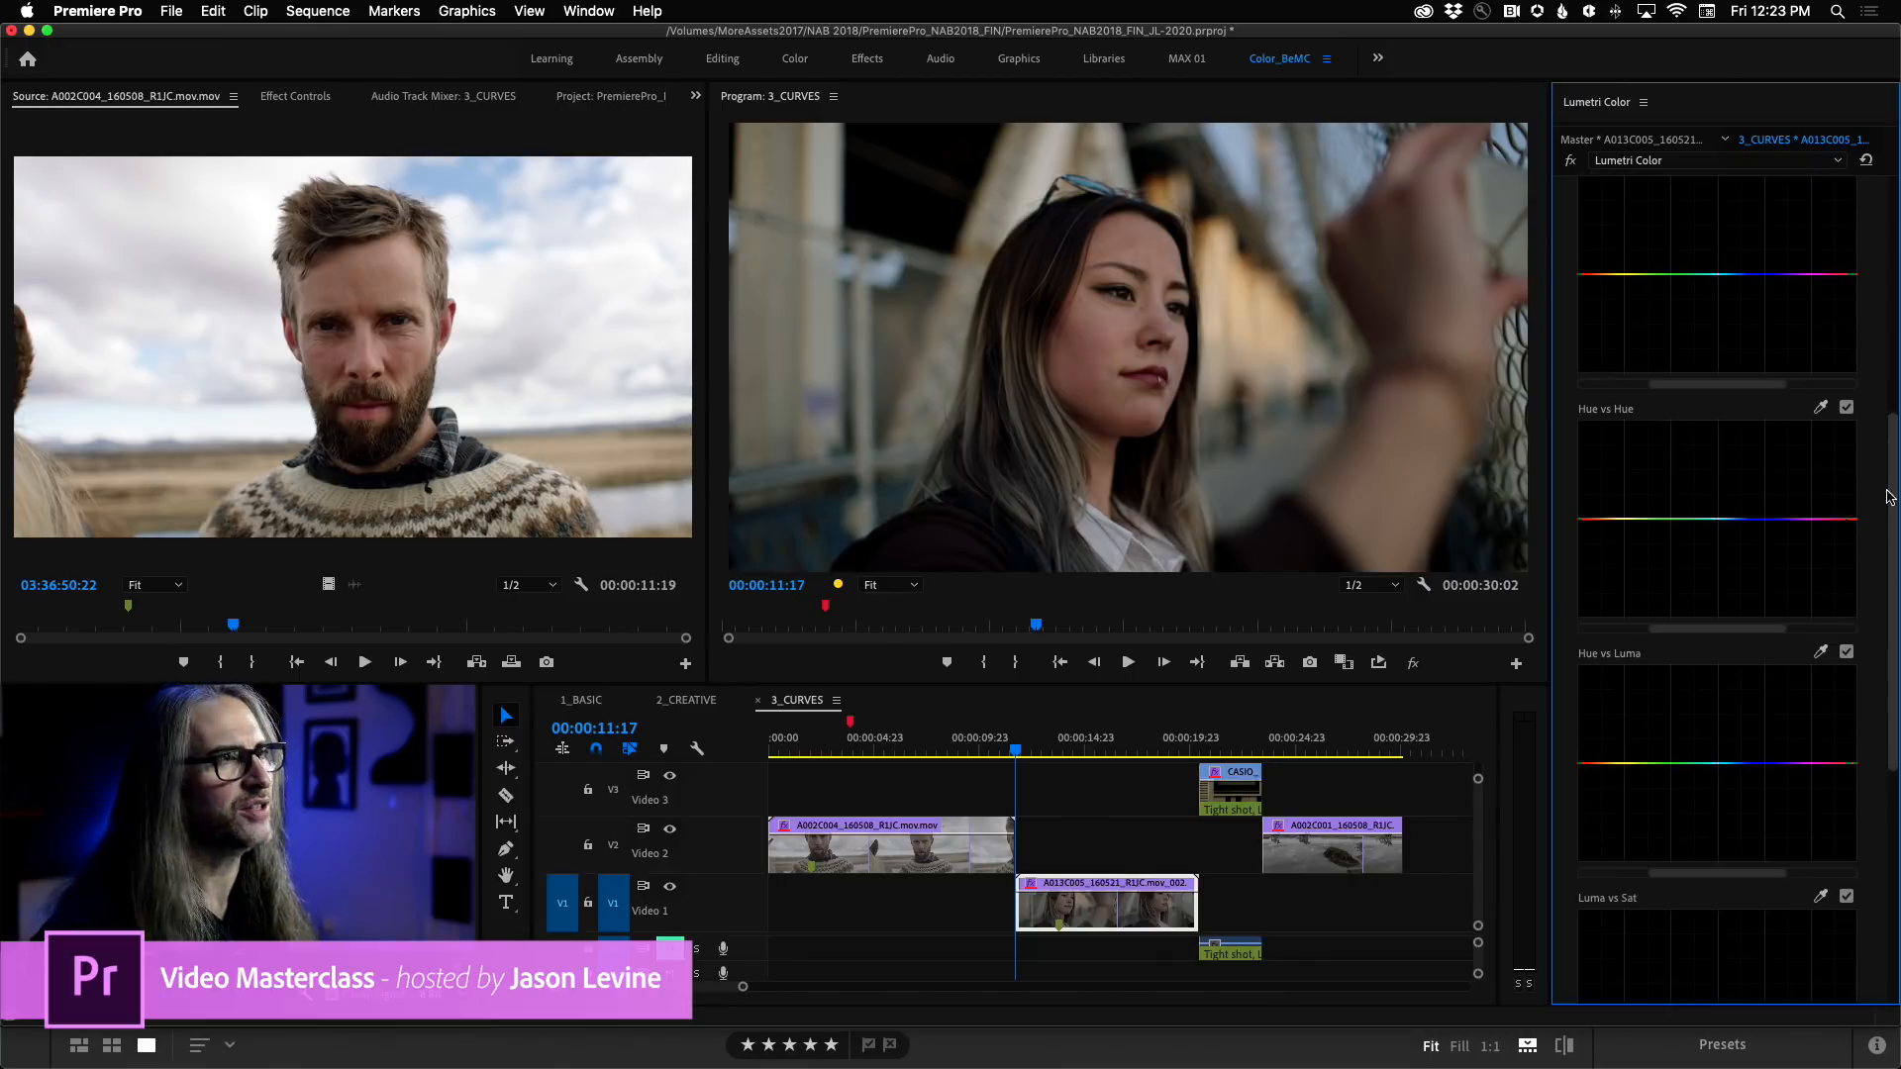
# Sample the woman's lip colour for the Hue vs Hue curve and shift the curve view to centre the red control points.
pyautogui.scroll(-5, 1895, 594)
pyautogui.moveTo(1895, 637); pyautogui.dragTo(1895, 634)
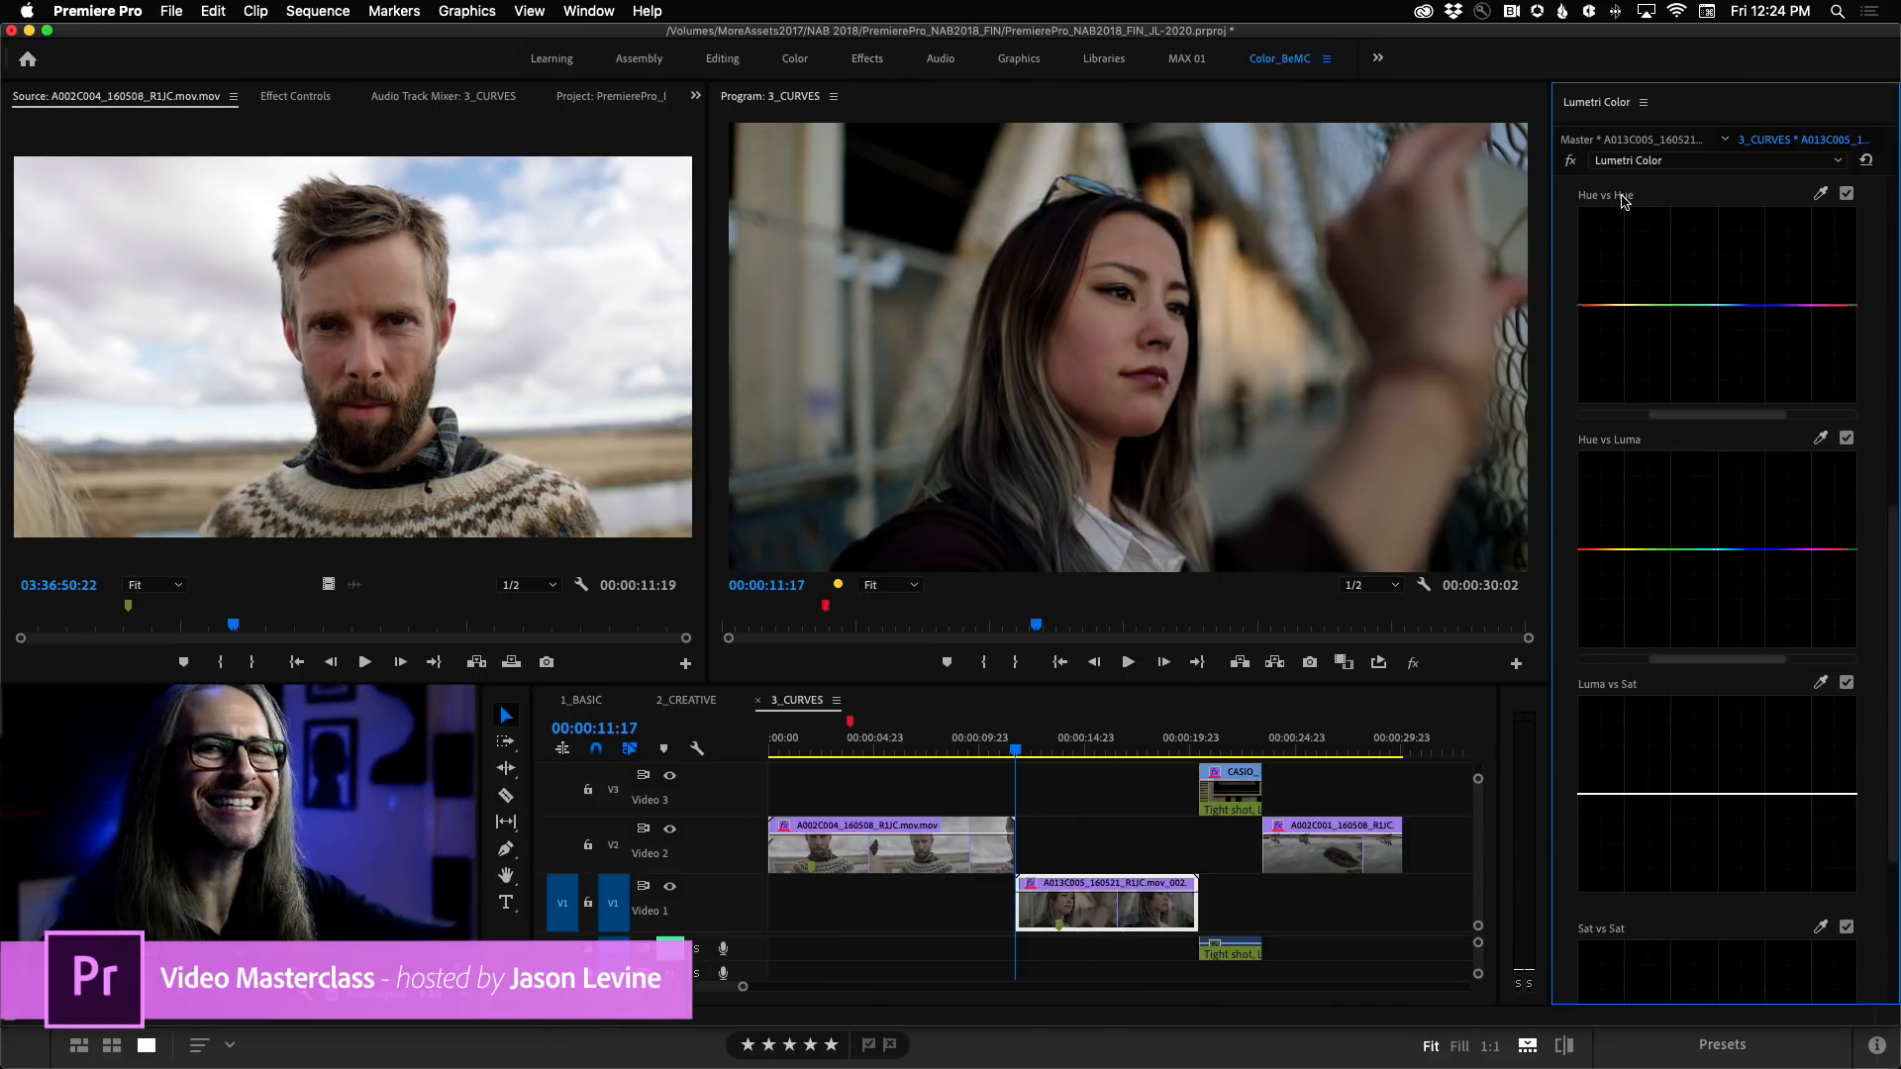
pyautogui.click(1820, 193)
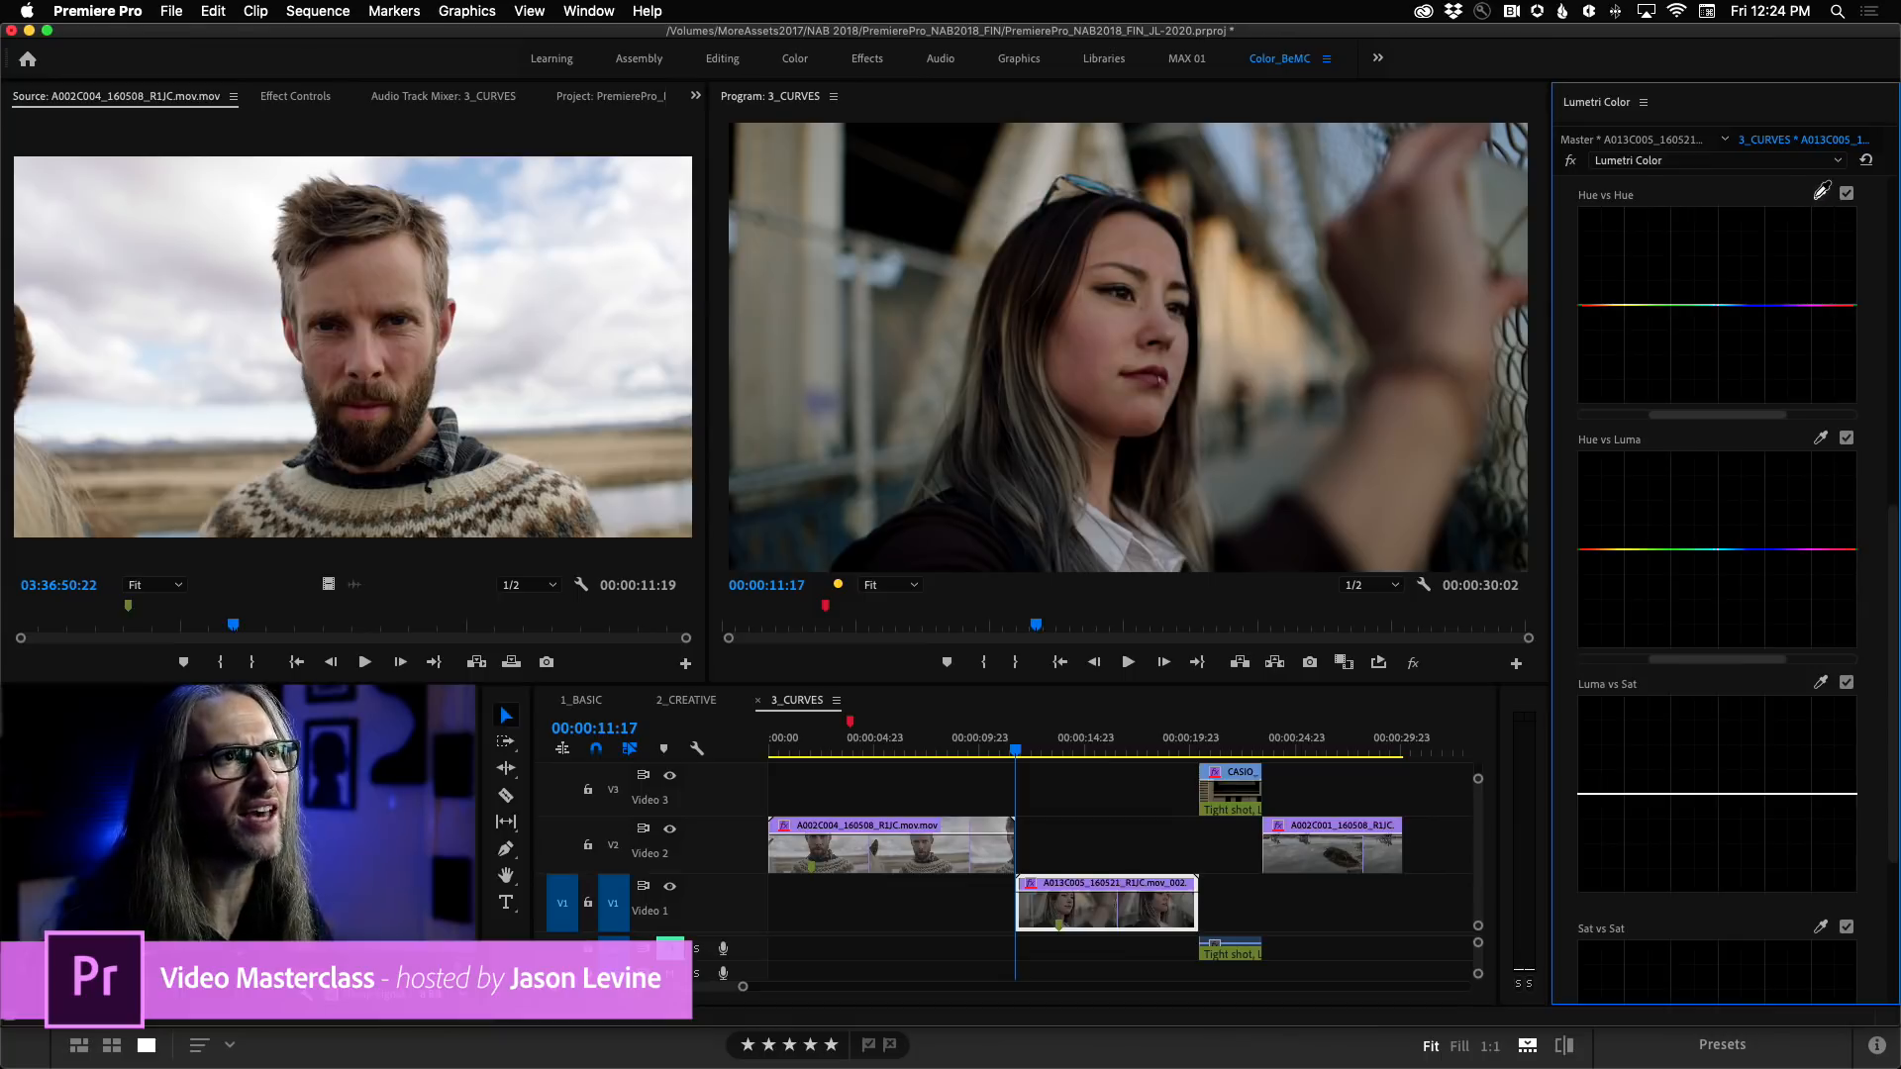
pyautogui.click(1152, 370)
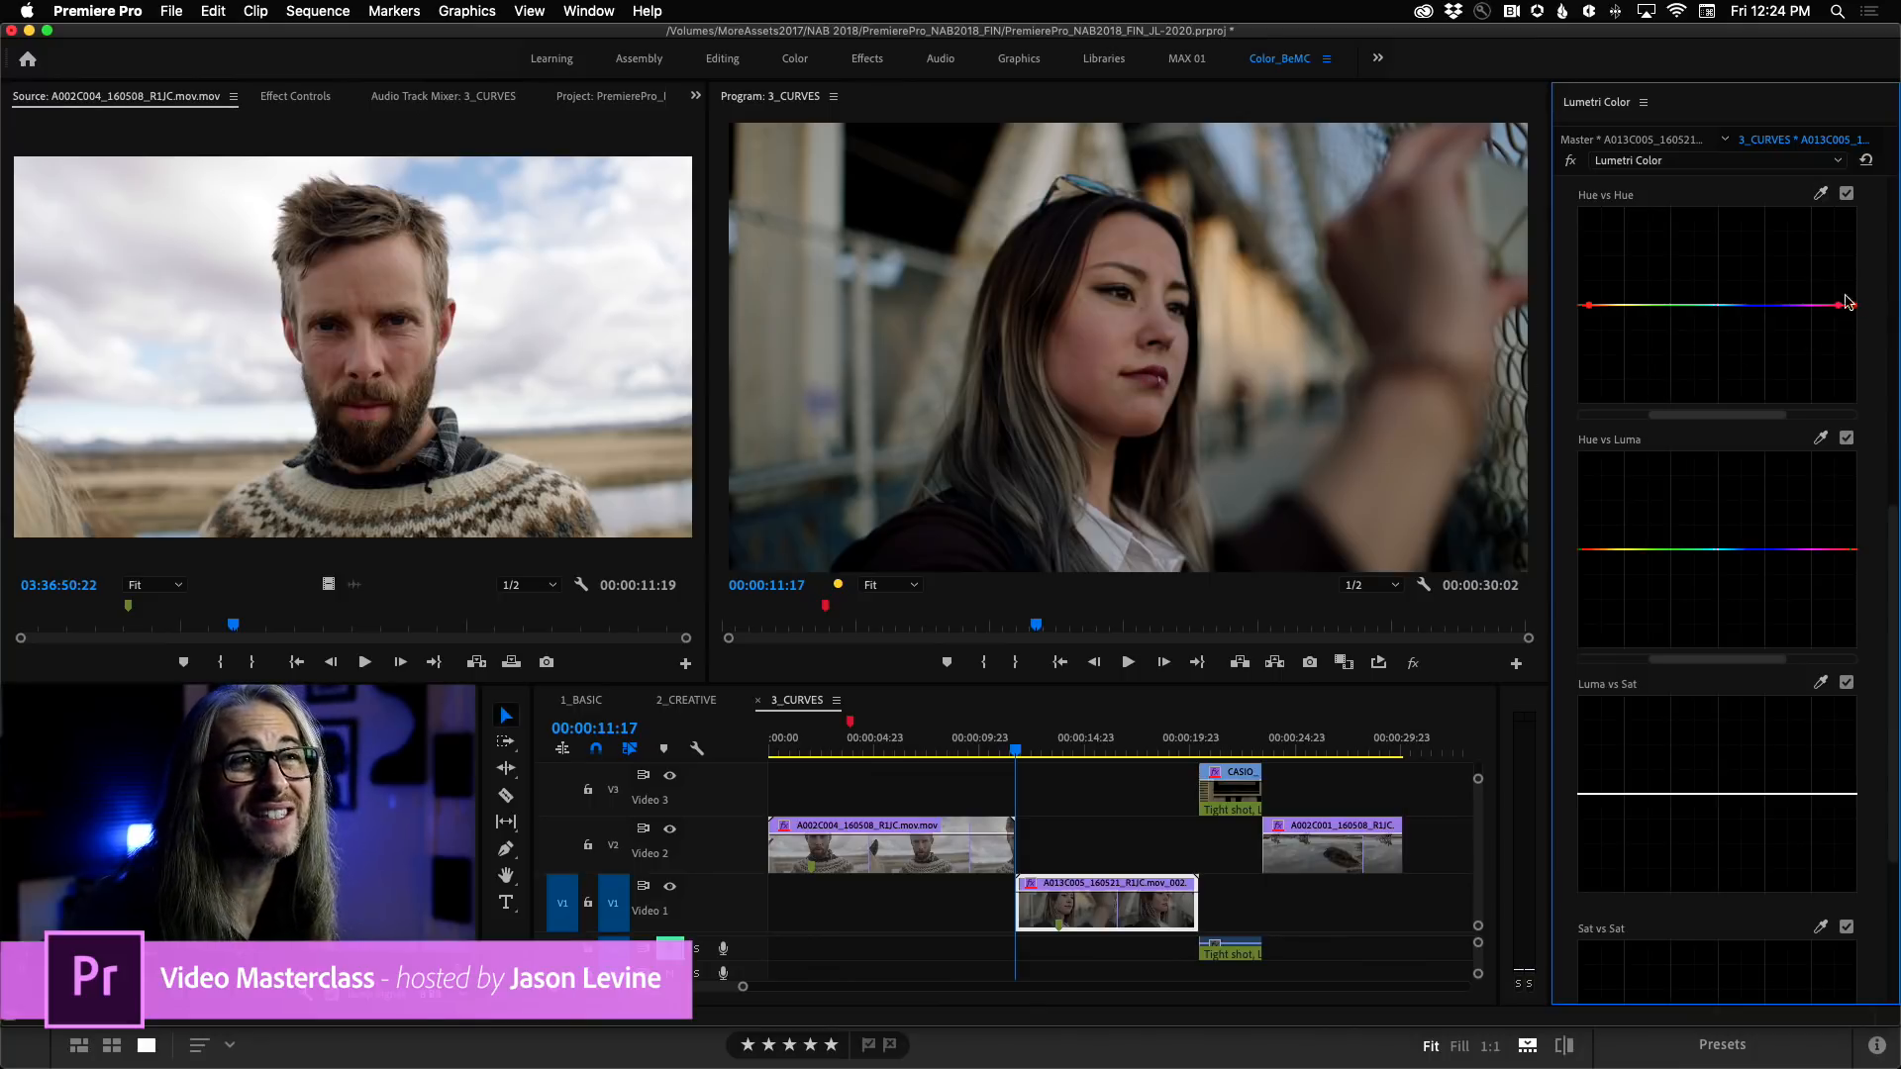
pyautogui.moveTo(1719, 414); pyautogui.dragTo(1569, 427)
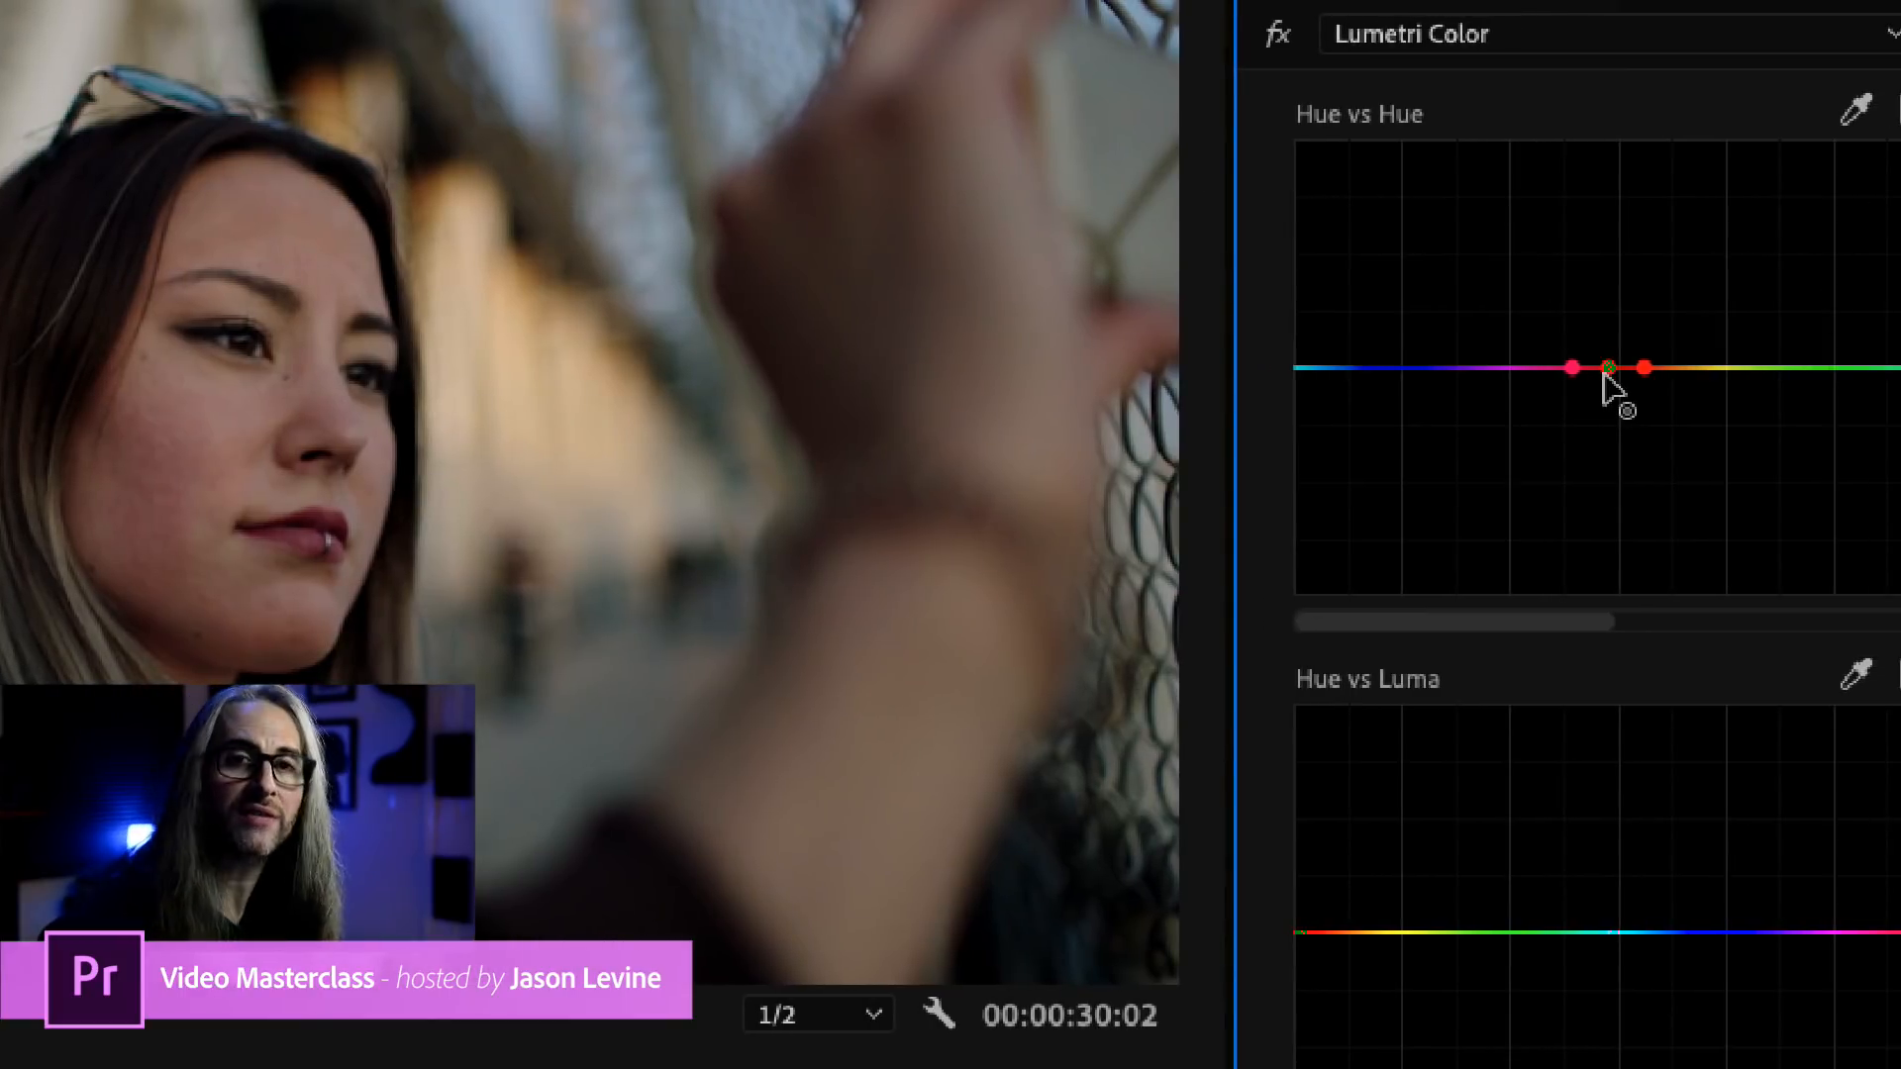
# Lower the centre red point of the Hue vs Hue curve until the woman's lips turn olive green.
pyautogui.moveTo(1608, 372); pyautogui.dragTo(1612, 386)
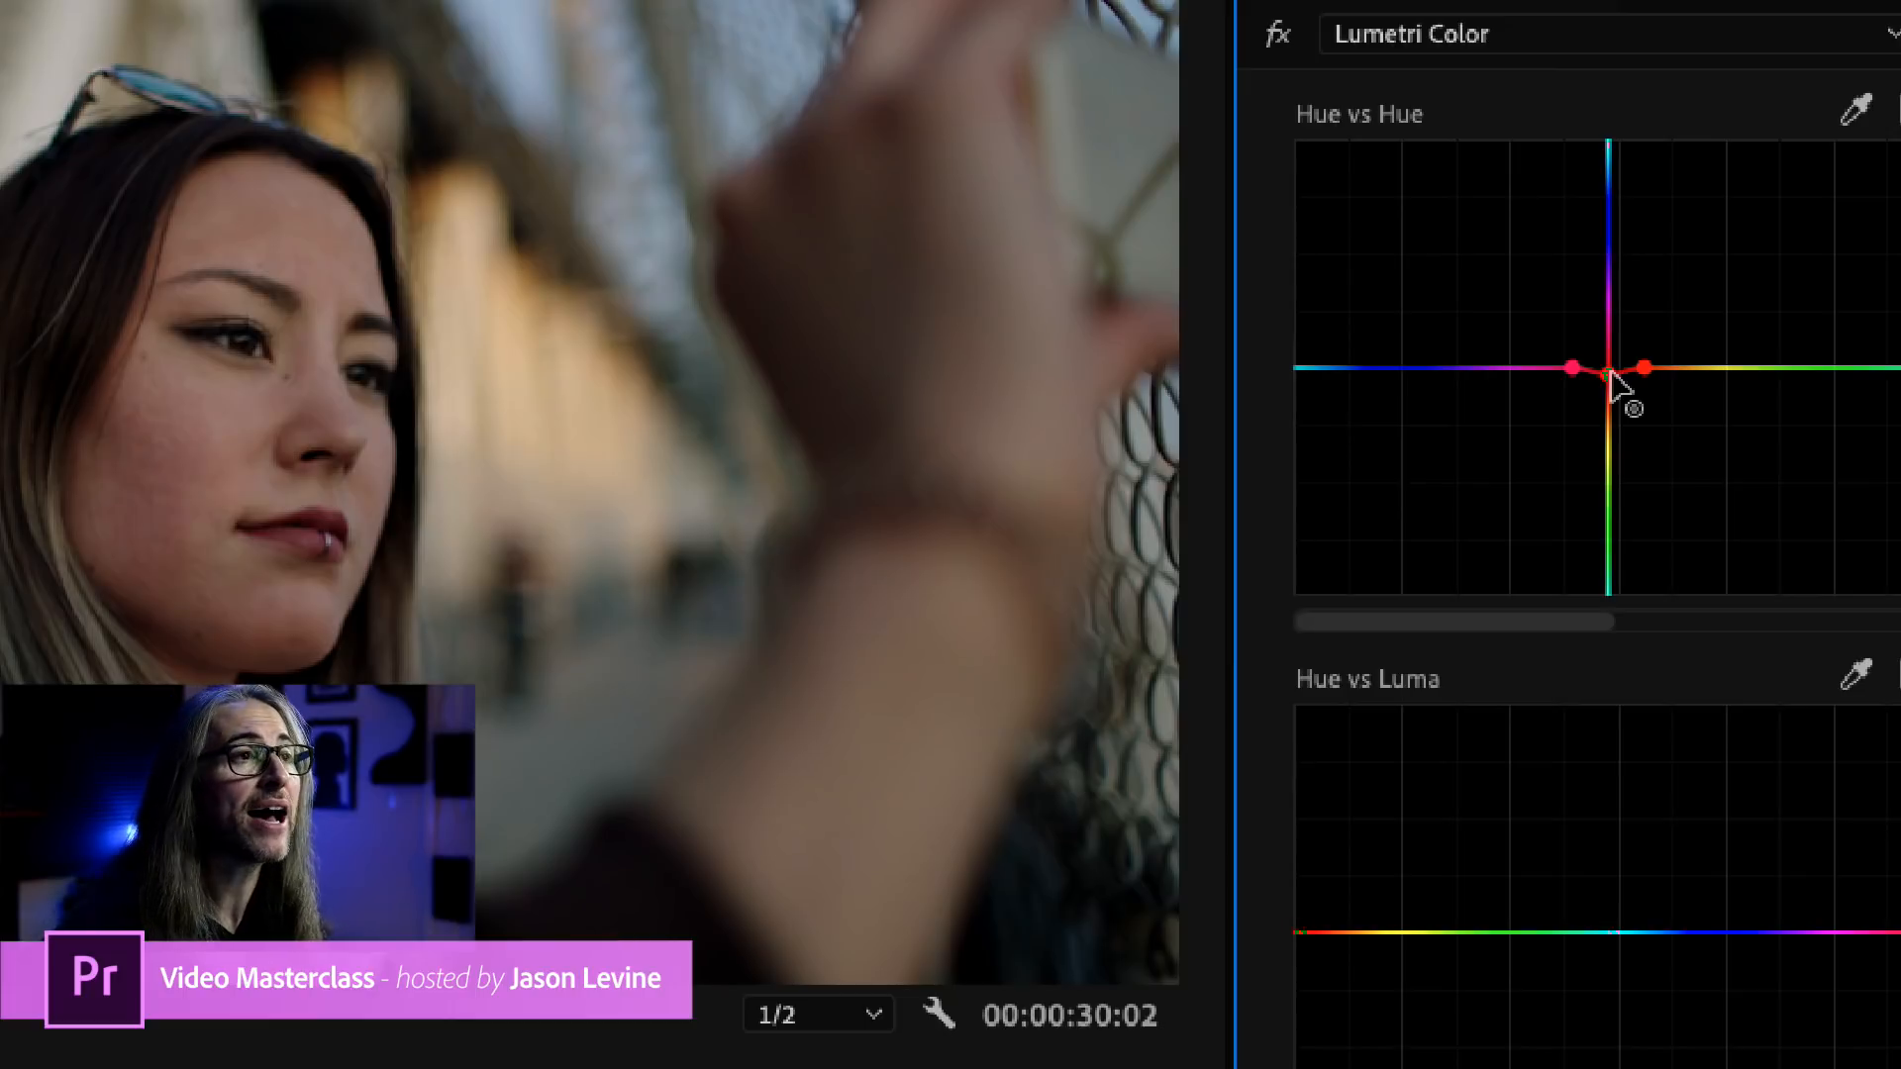
pyautogui.moveTo(1610, 374); pyautogui.dragTo(1611, 358)
pyautogui.moveTo(1611, 347); pyautogui.dragTo(1611, 446)
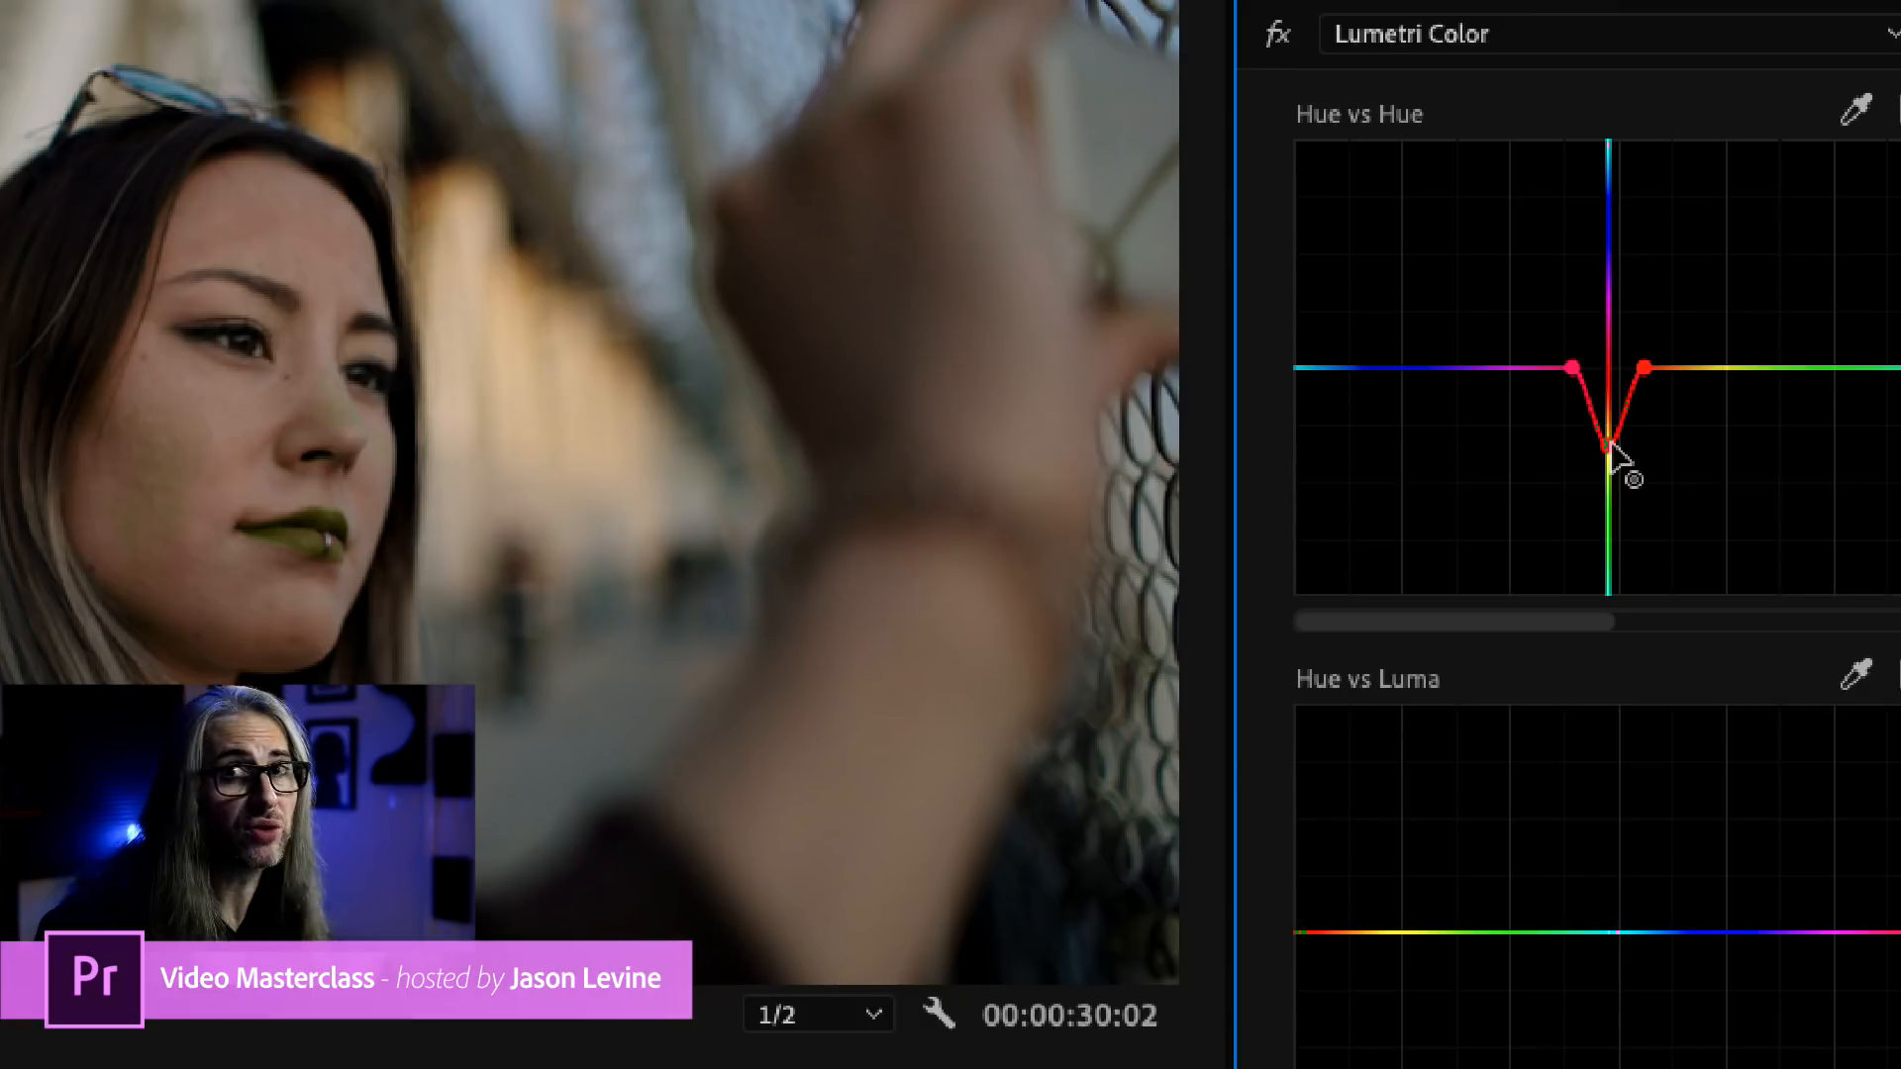
pyautogui.moveTo(1611, 447); pyautogui.dragTo(1612, 450)
pyautogui.scroll(-1, 1612, 451)
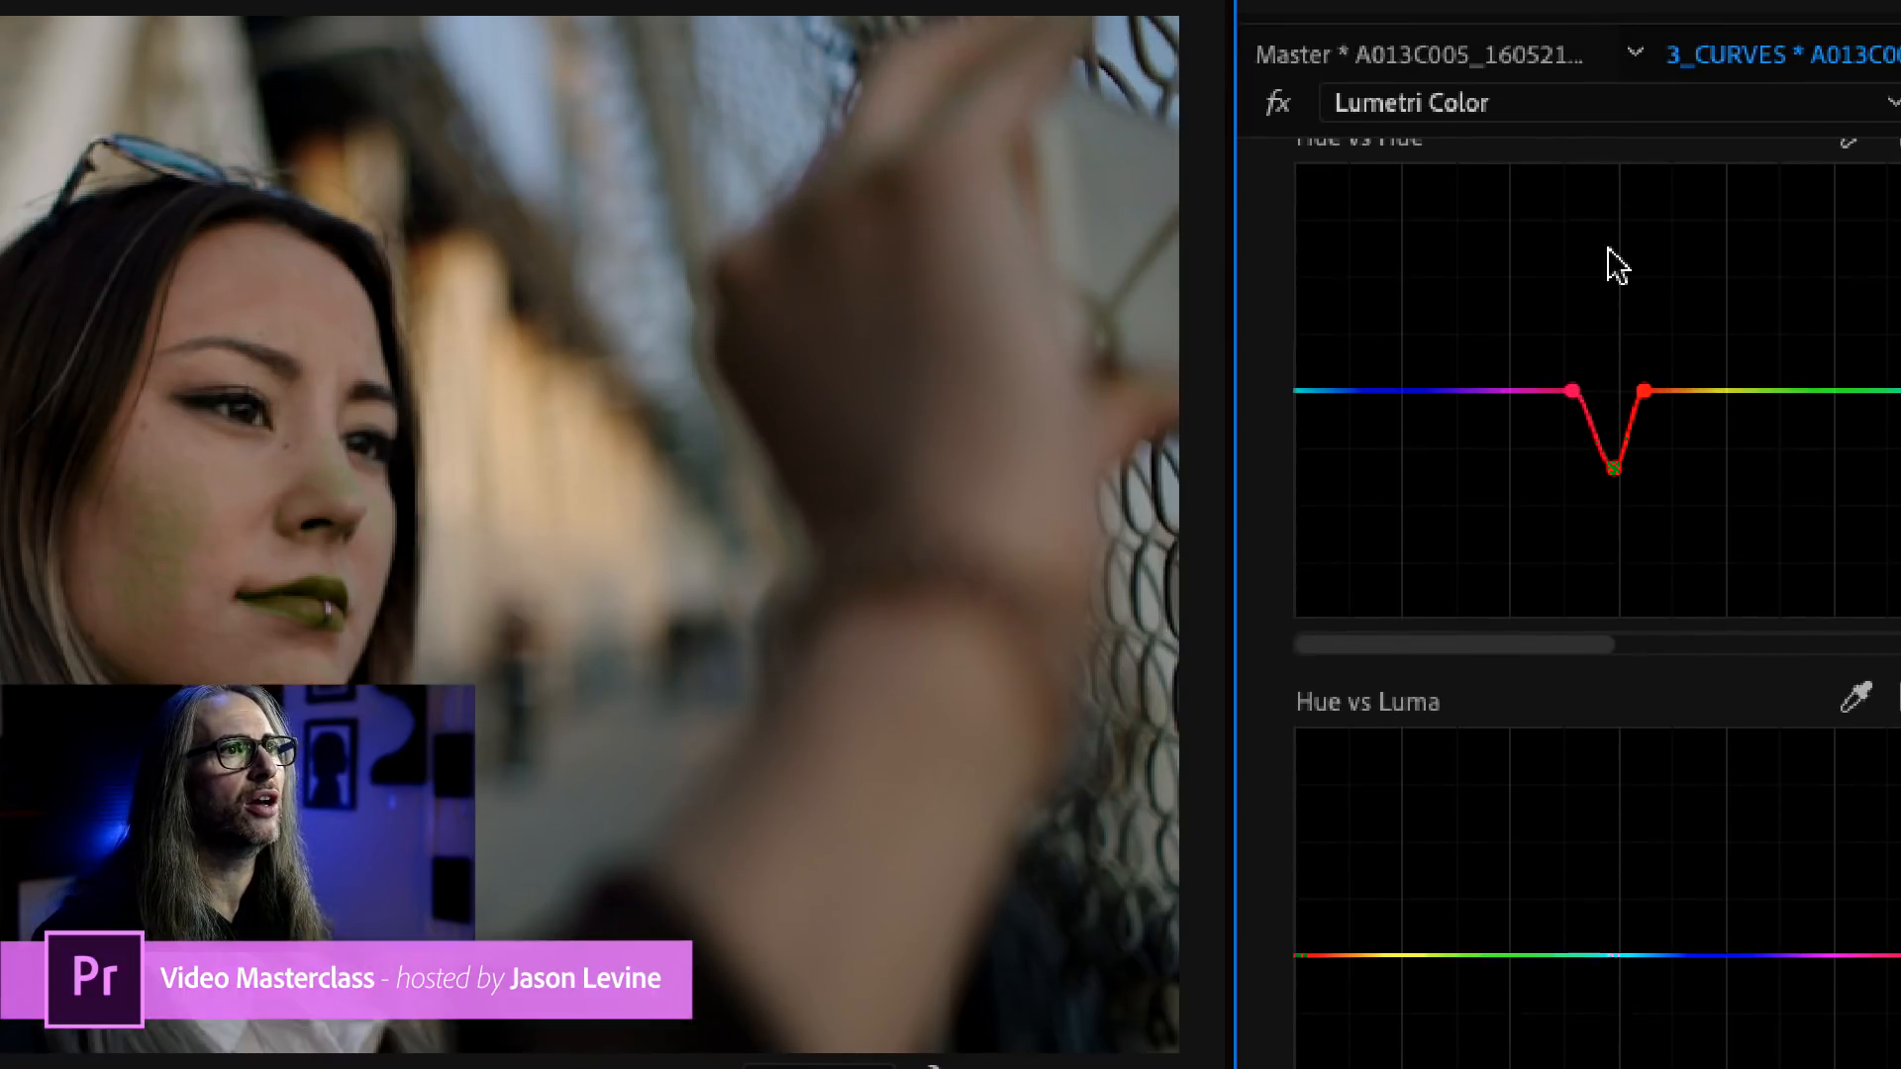
# Narrow the Hue vs Hue selection by moving the magenta point slightly inward and shifting the lowered centre point toward it.
pyautogui.scroll(2, 1600, 284)
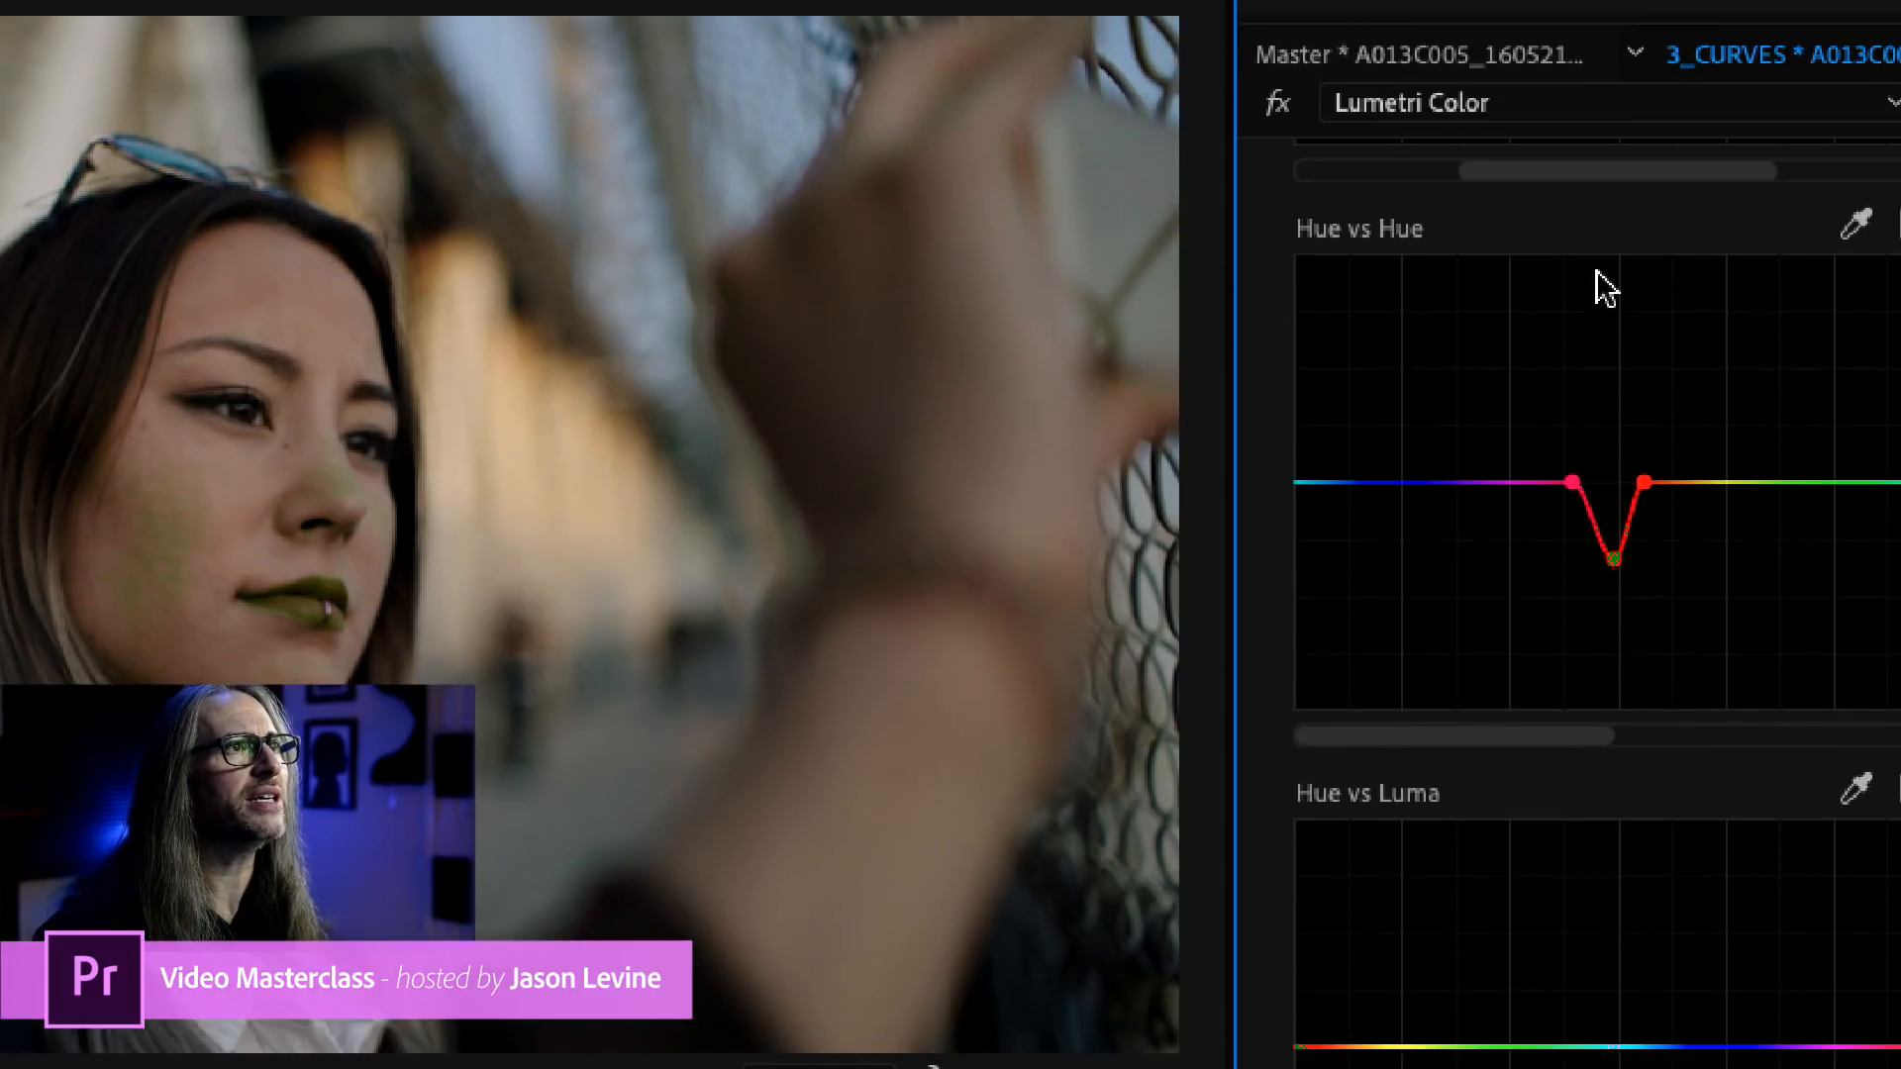
pyautogui.click(1571, 483)
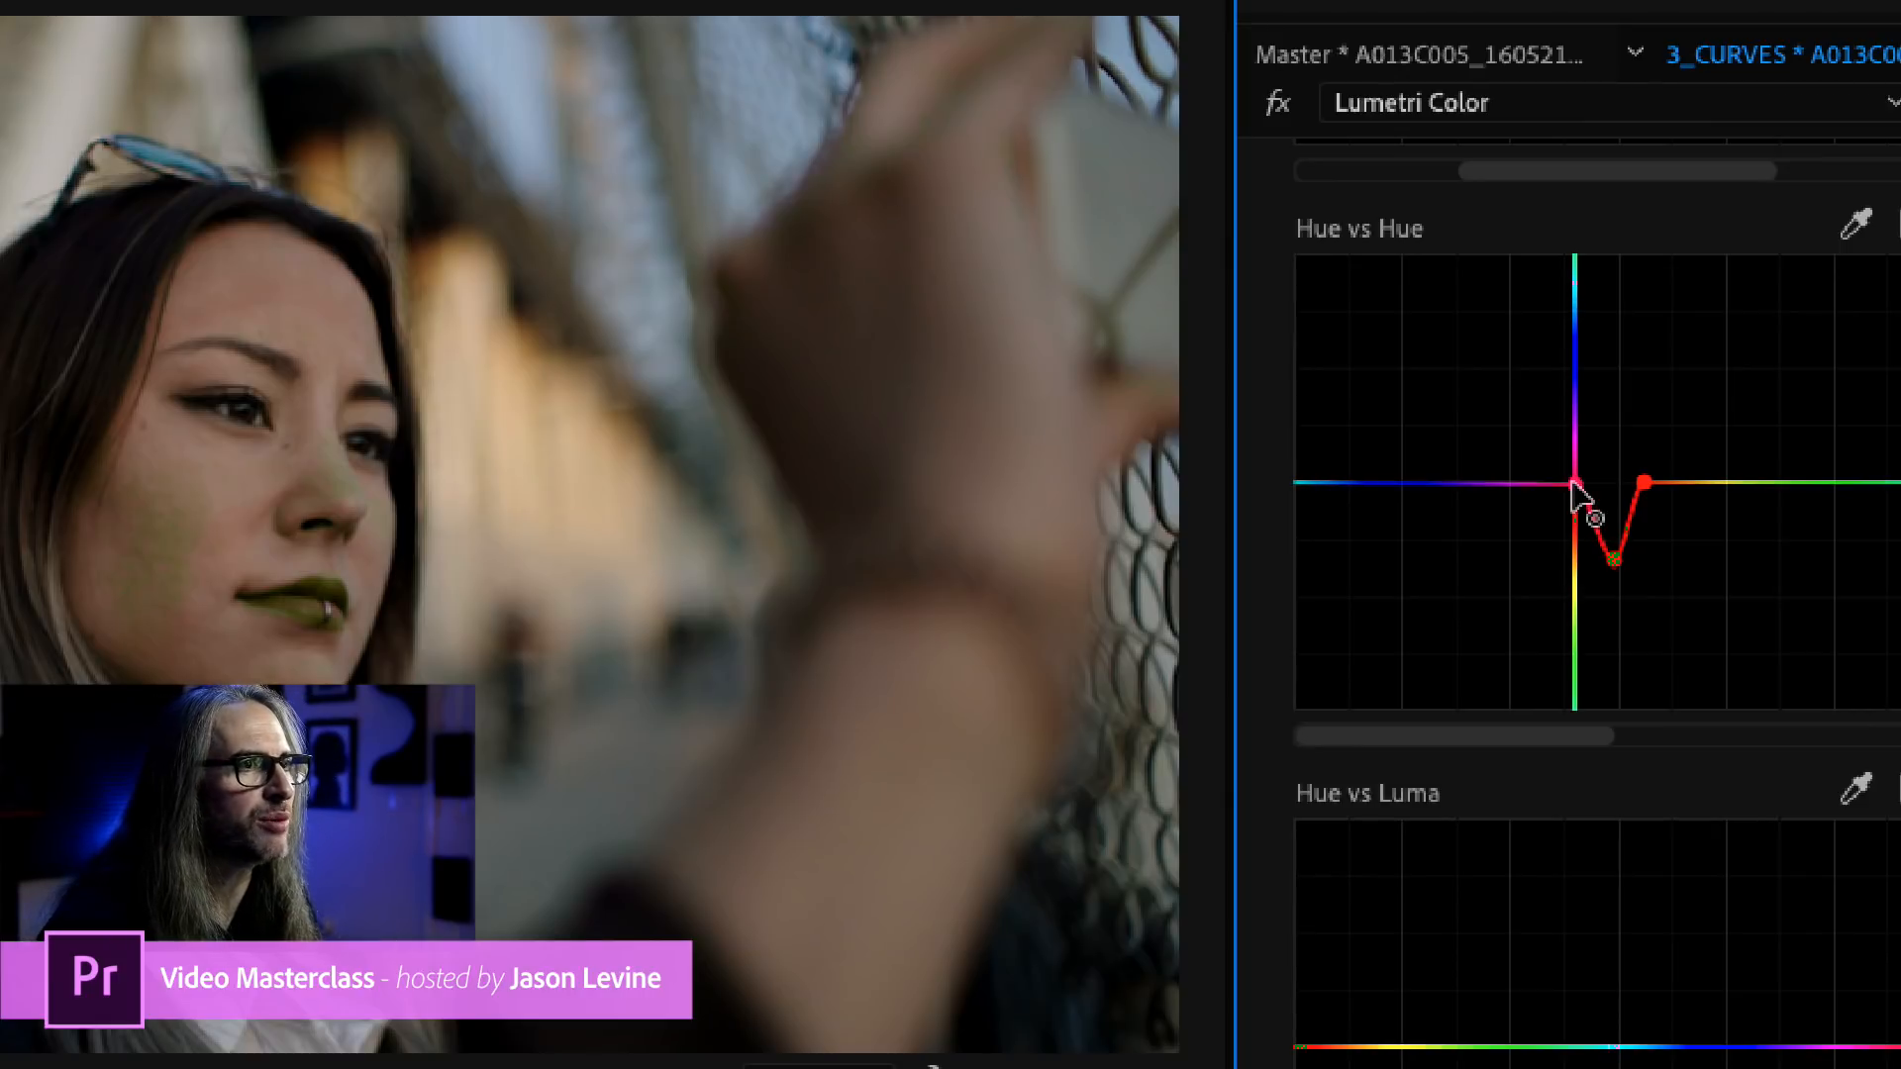
pyautogui.moveTo(1571, 483)
pyautogui.mouseDown()
pyautogui.moveTo(1594, 482)
pyautogui.moveTo(1575, 485)
pyautogui.mouseUp()
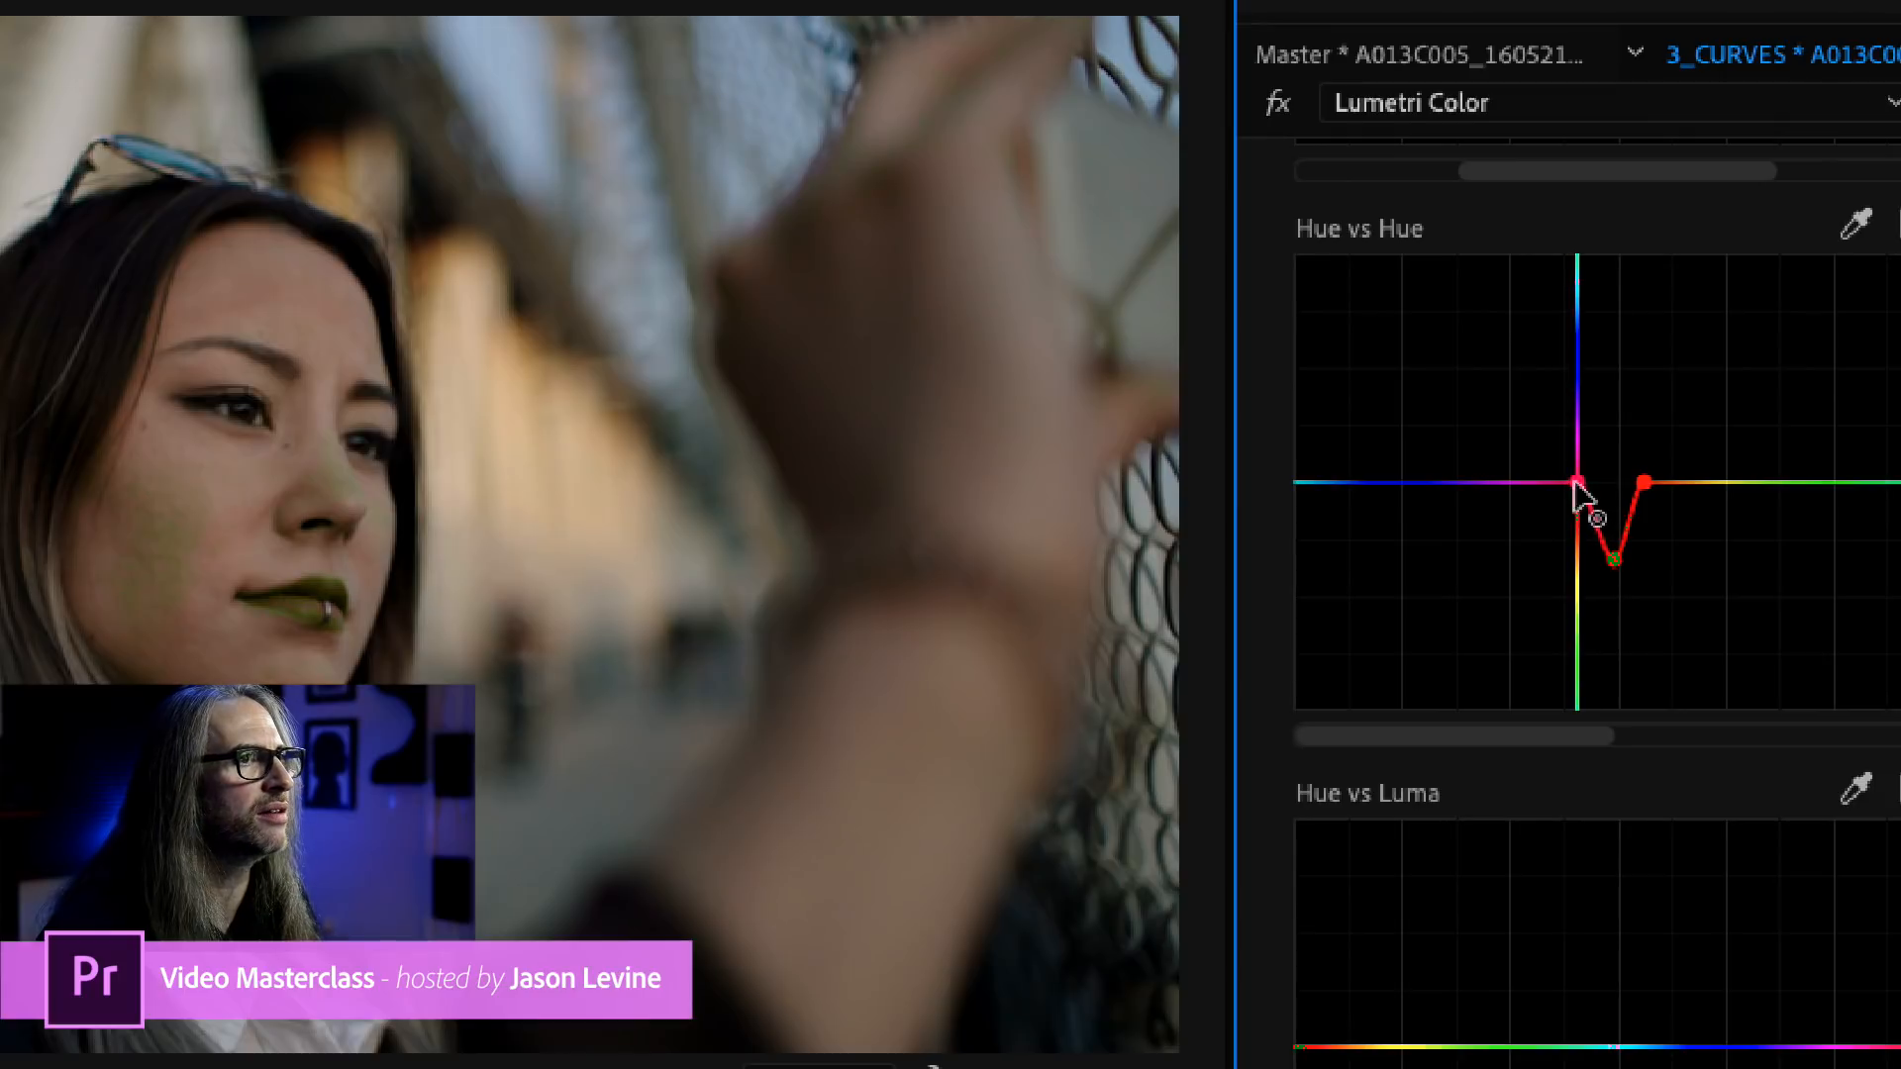
pyautogui.click(1614, 564)
pyautogui.moveTo(1614, 565); pyautogui.dragTo(1592, 560)
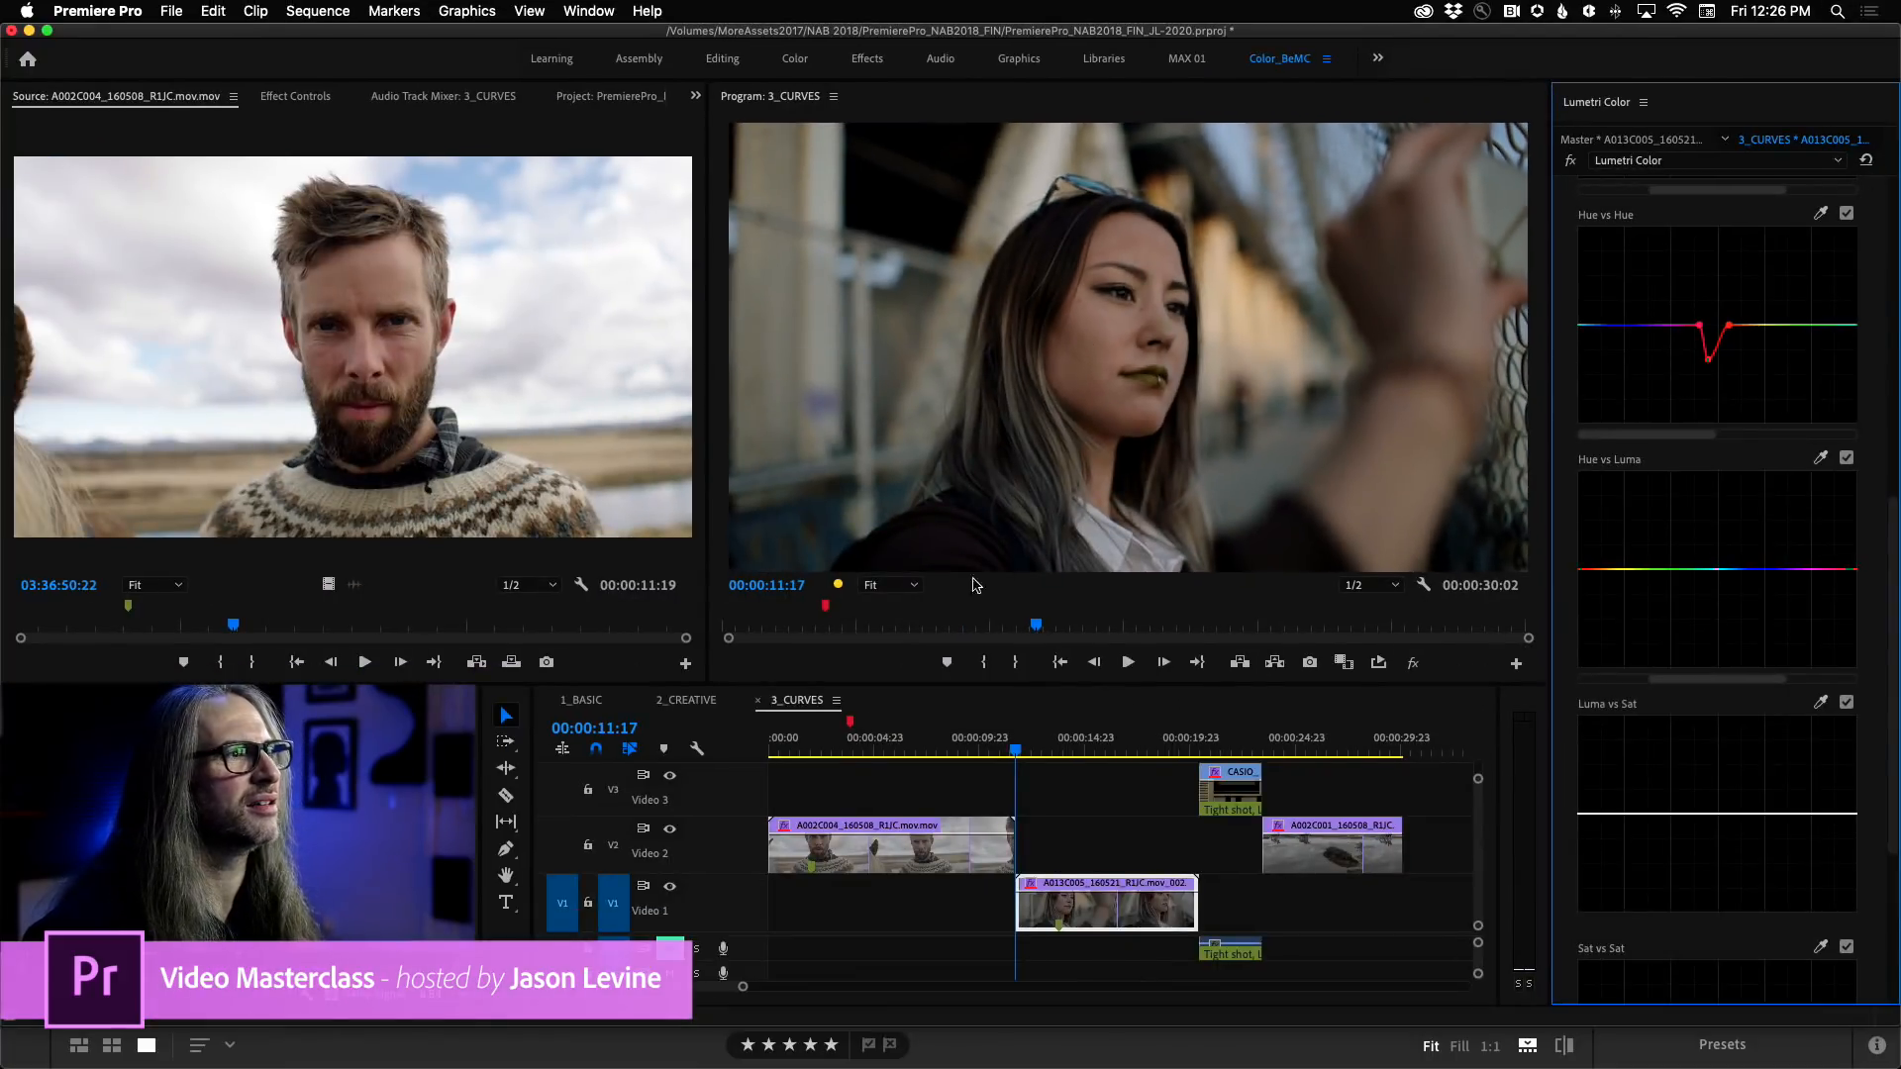
# View the woman's face at 100% and compare the lips by switching the Hue vs Hue curve off and on, leaving it off.
pyautogui.click(889, 585)
pyautogui.click(892, 719)
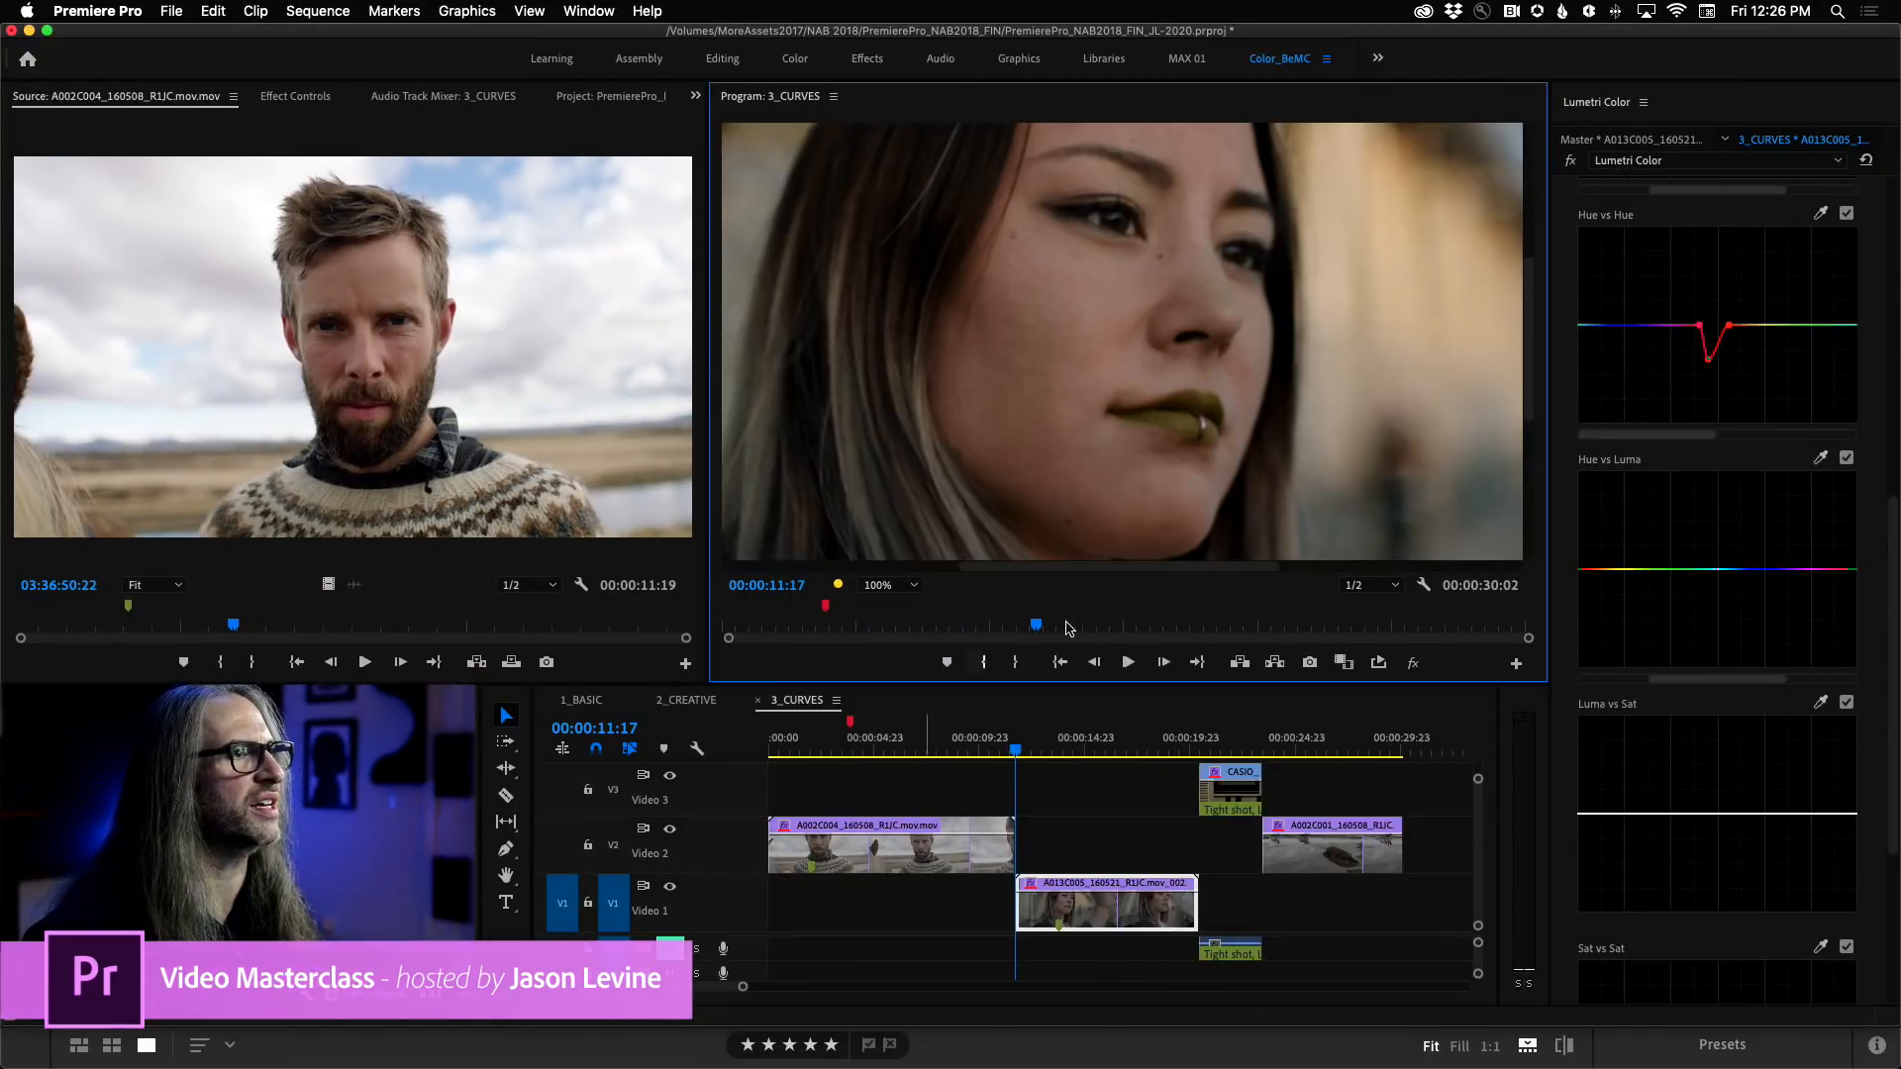
pyautogui.click(1846, 215)
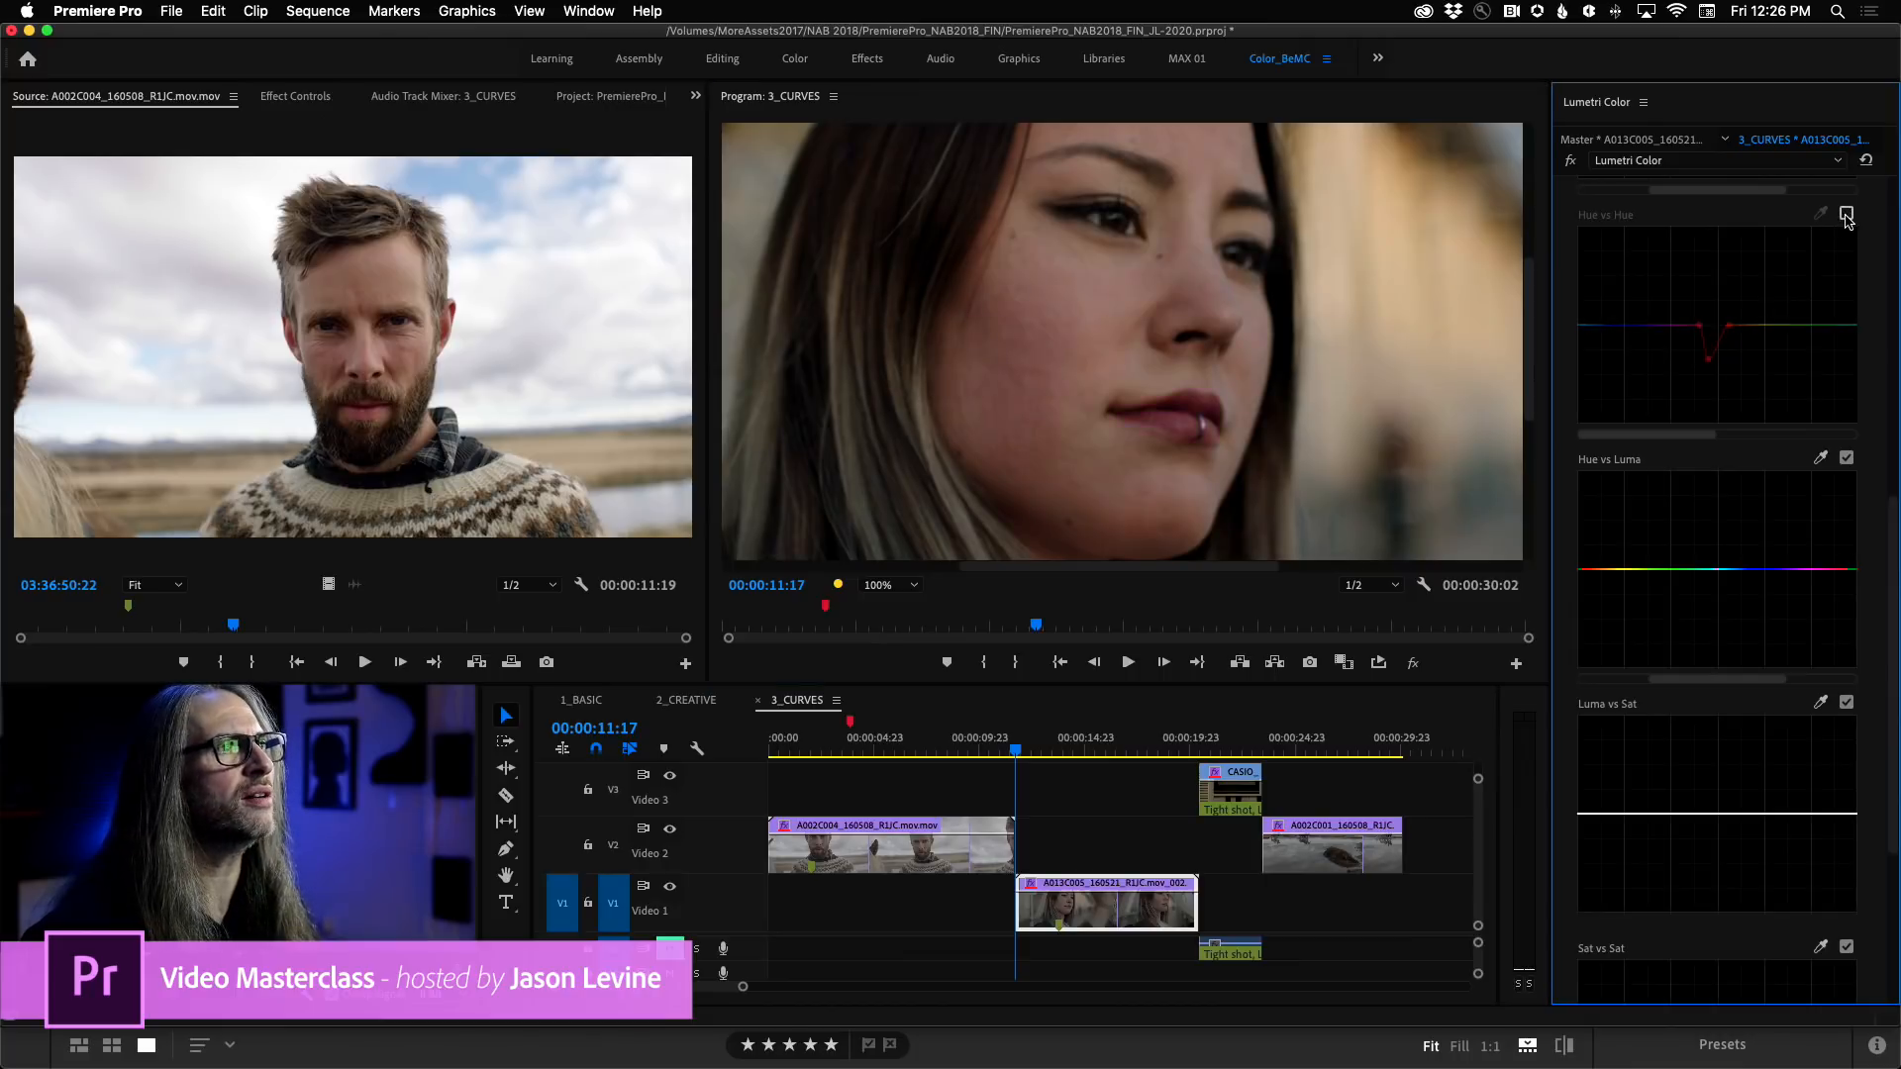
pyautogui.click(1846, 215)
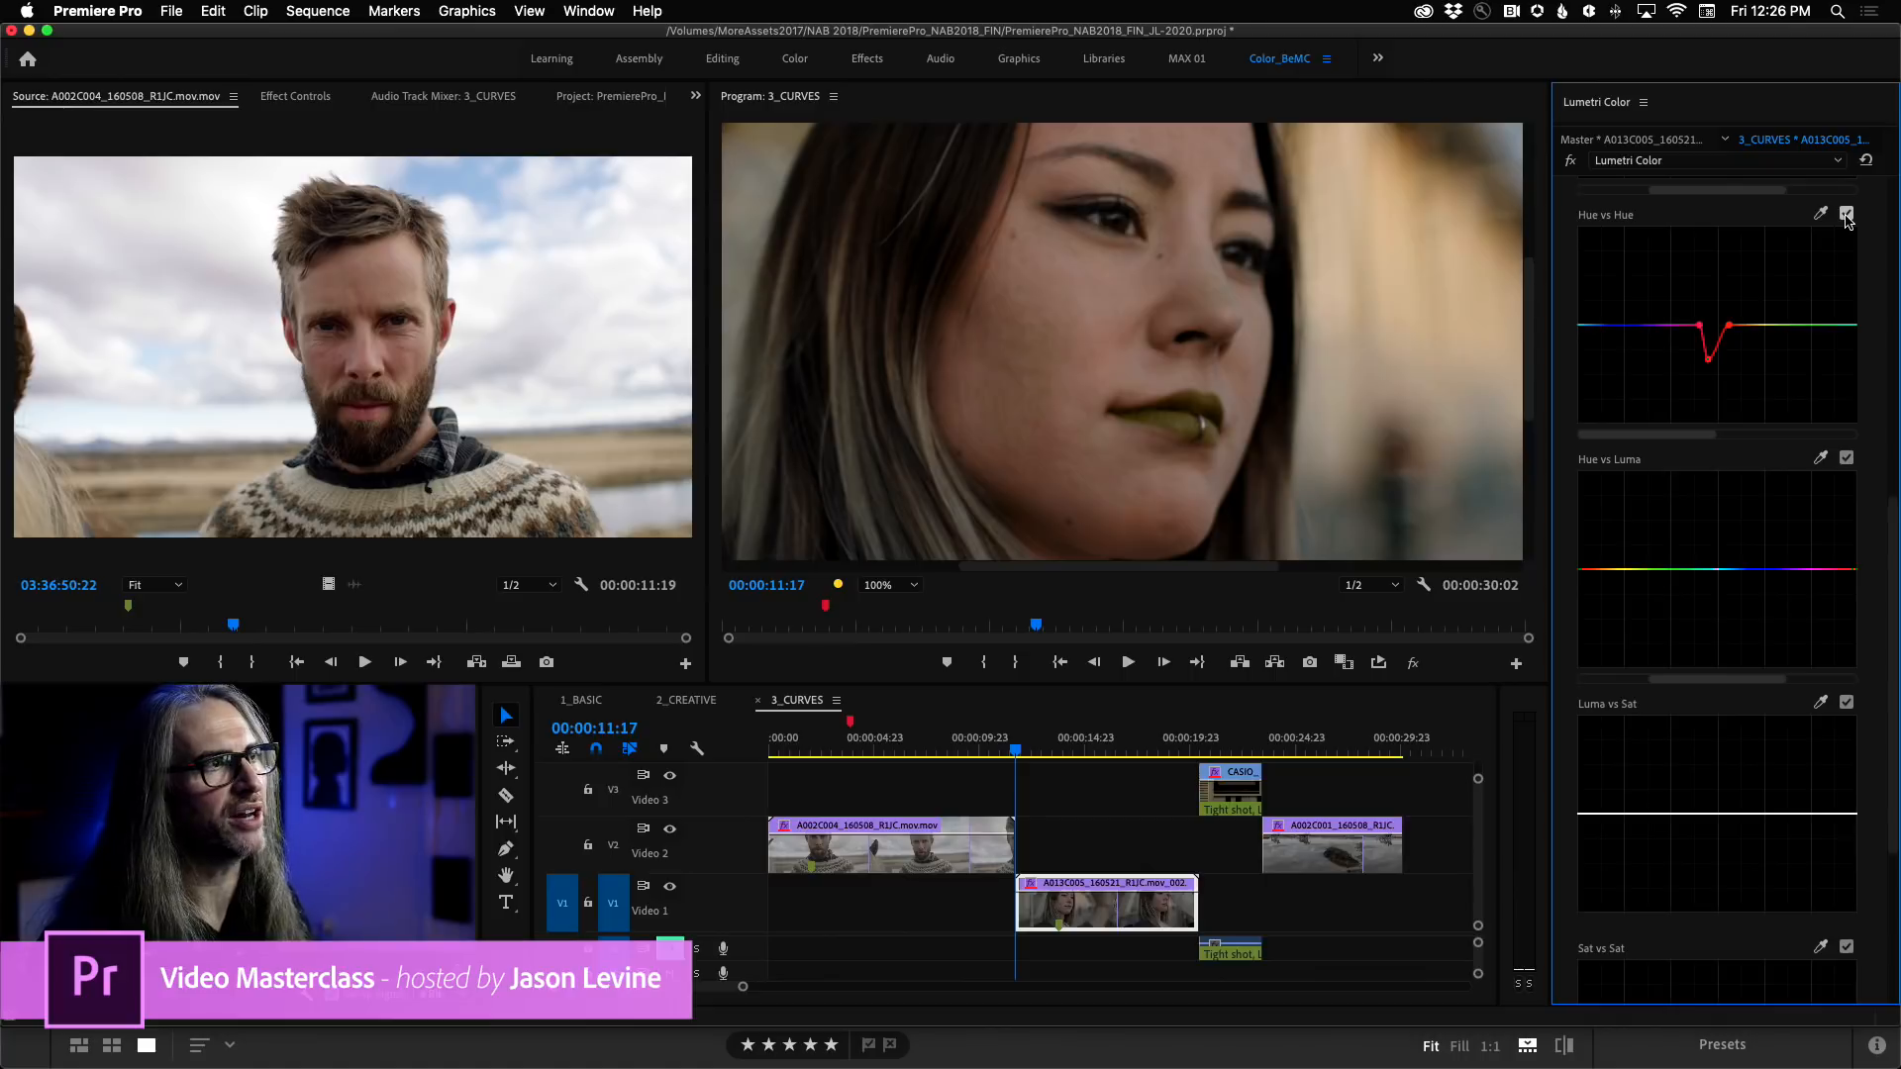
pyautogui.click(1847, 215)
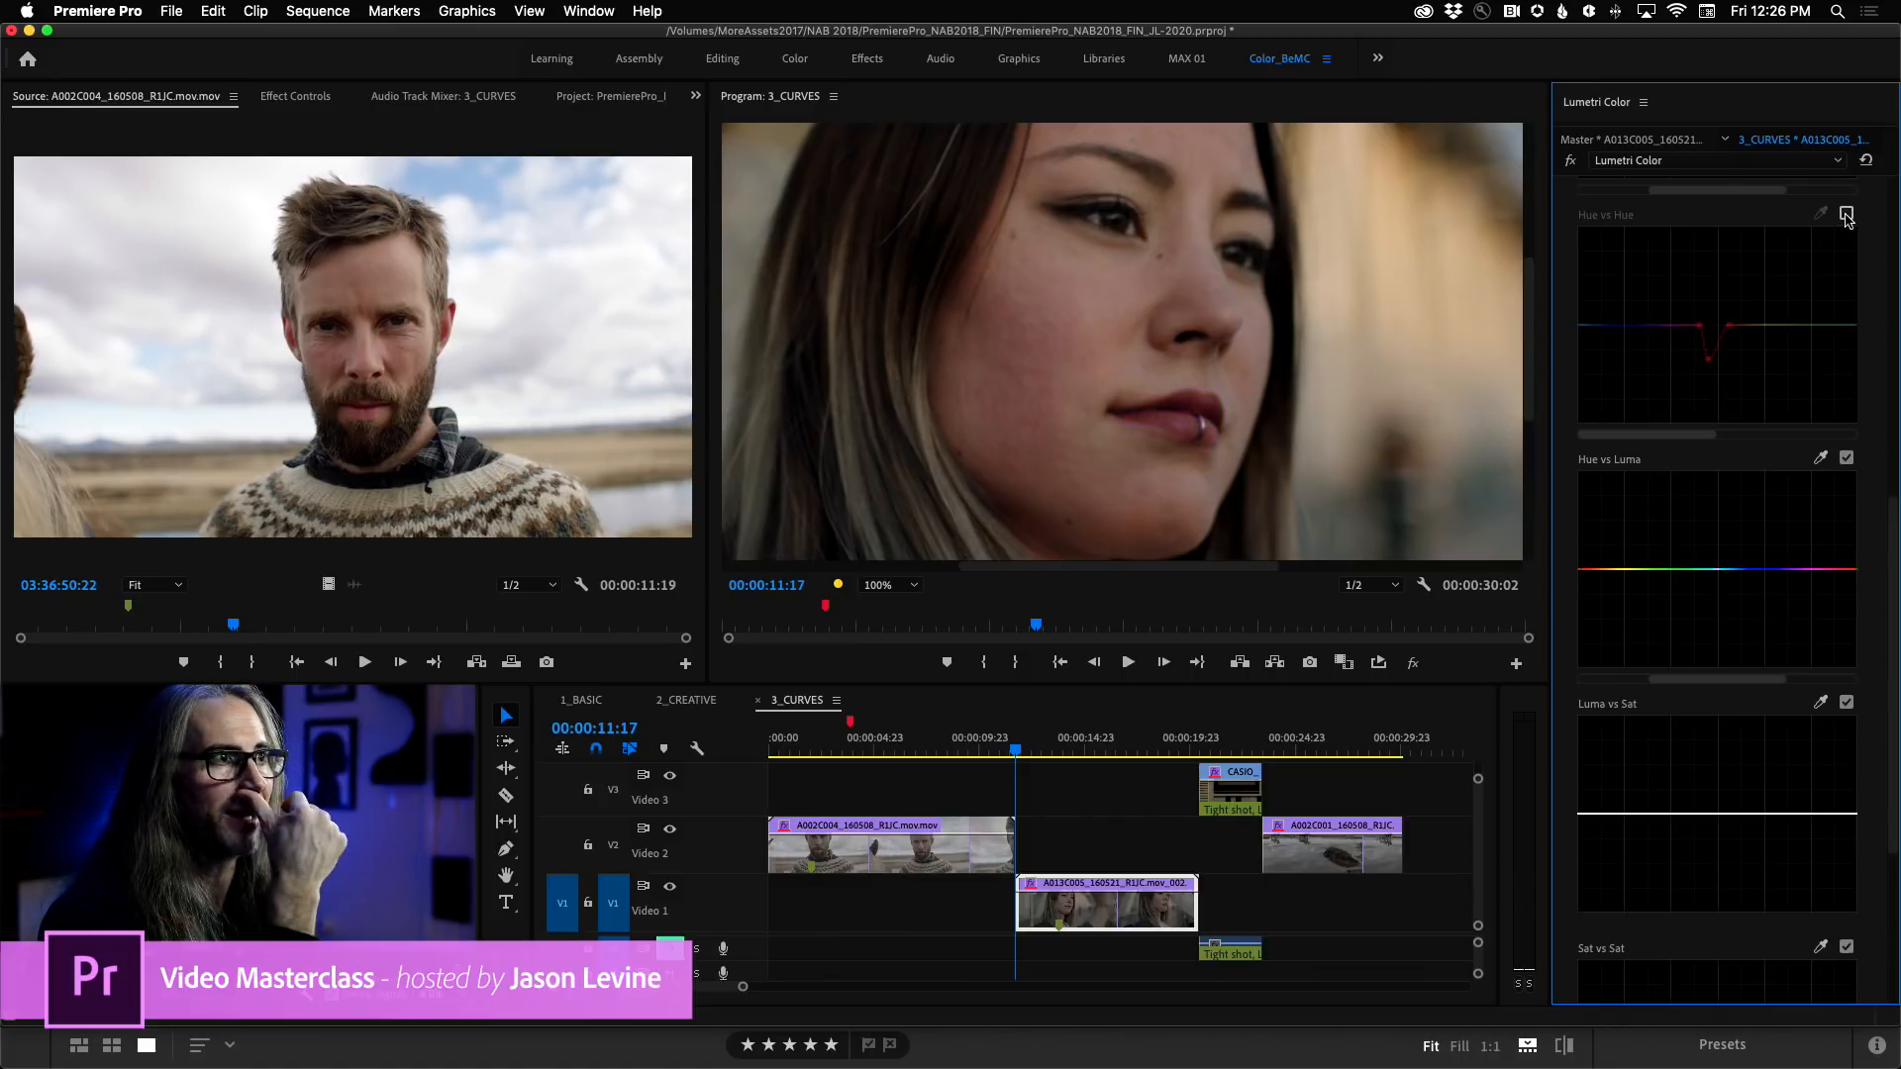
pyautogui.click(1846, 215)
pyautogui.click(1846, 215)
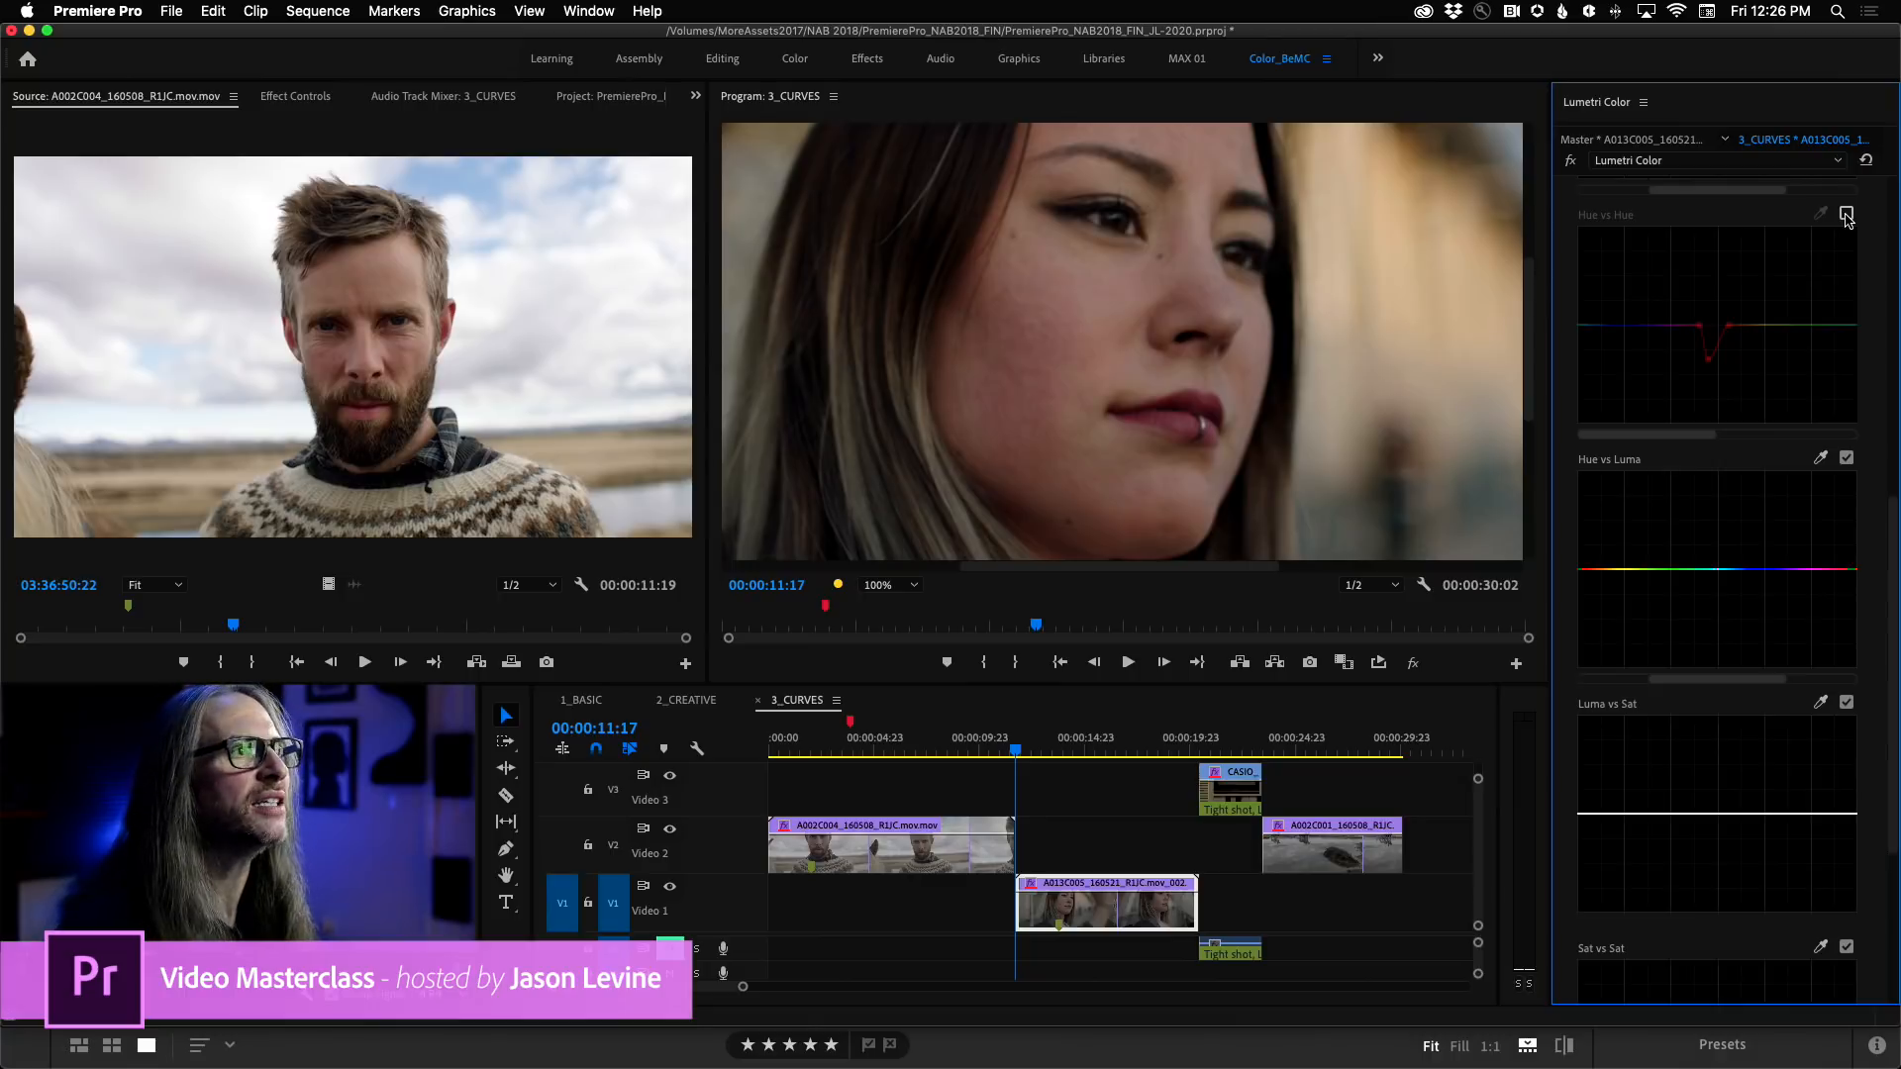
# Park the playhead on the CASIO clip at 00:00:22:01 and frame its red RESET button at 75% in the Program monitor.
pyautogui.click(1229, 750)
pyautogui.click(1234, 749)
pyautogui.moveTo(1222, 567); pyautogui.dragTo(1460, 574)
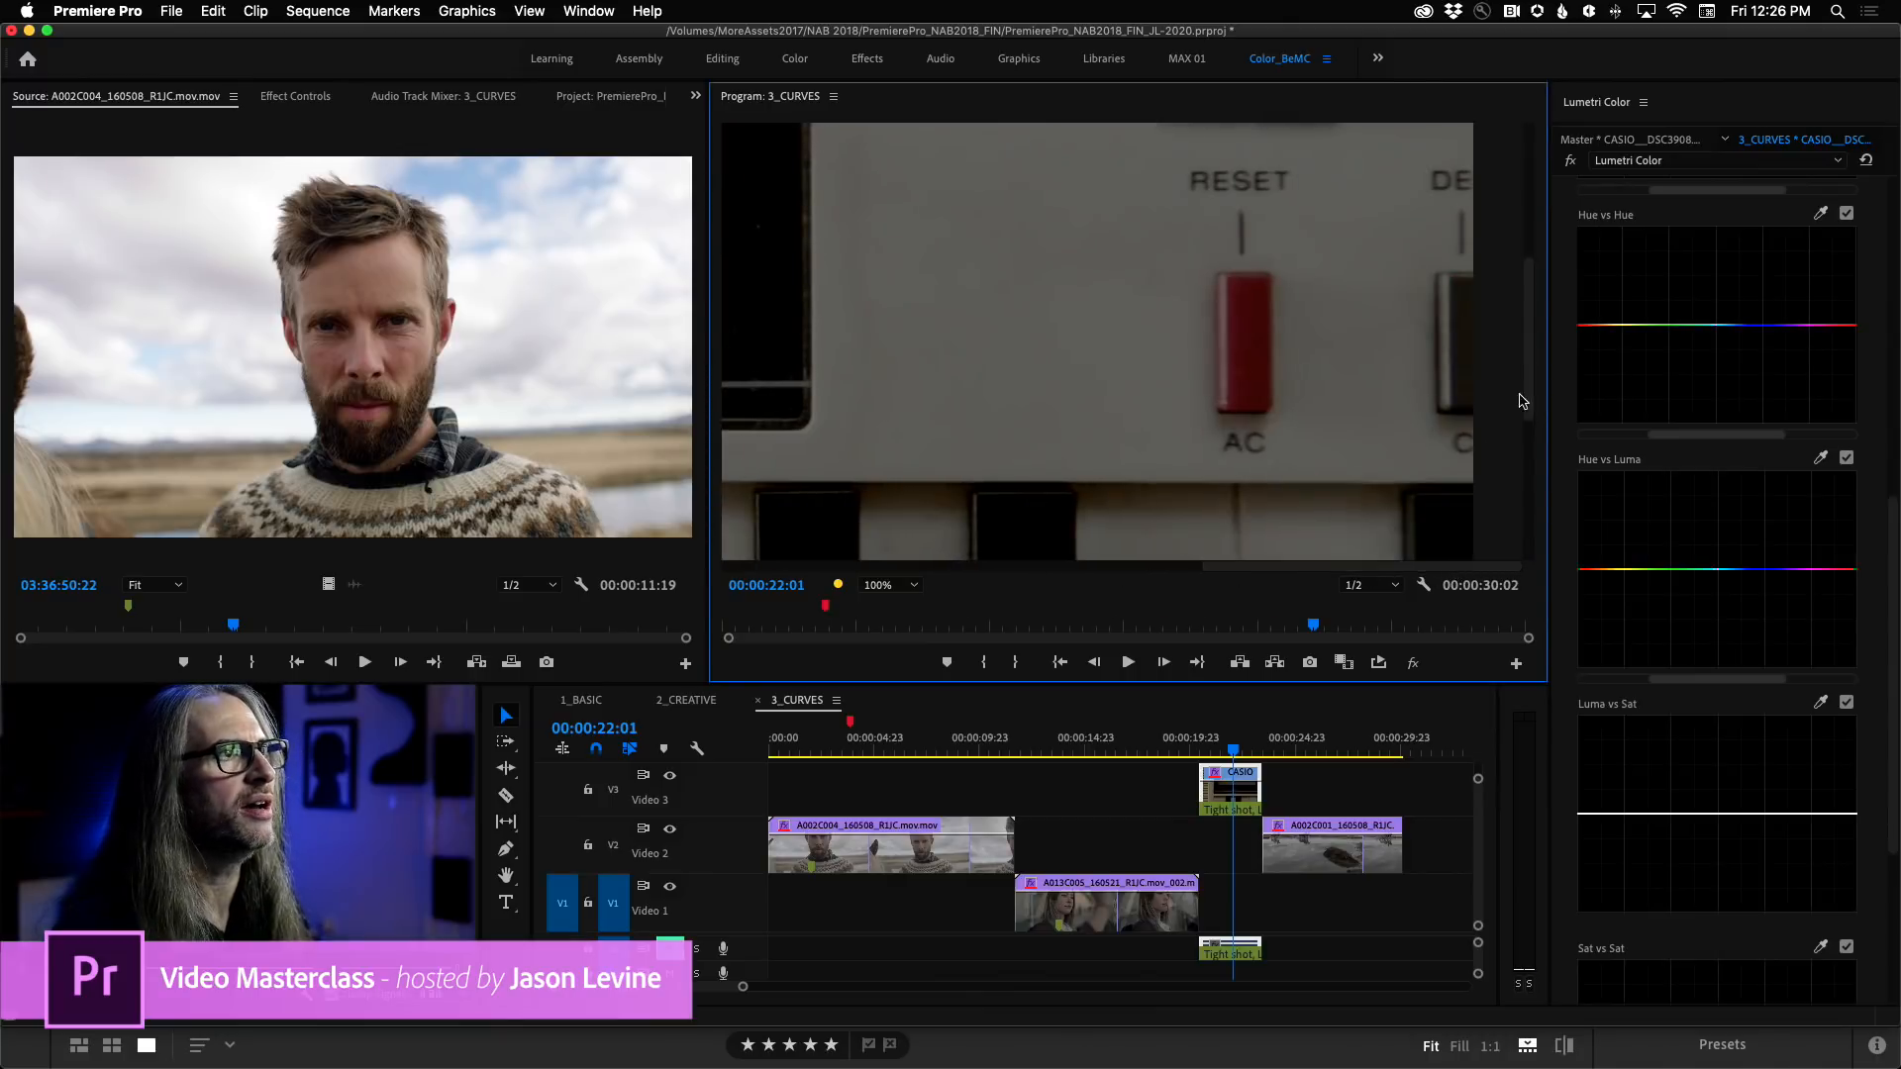
pyautogui.click(891, 585)
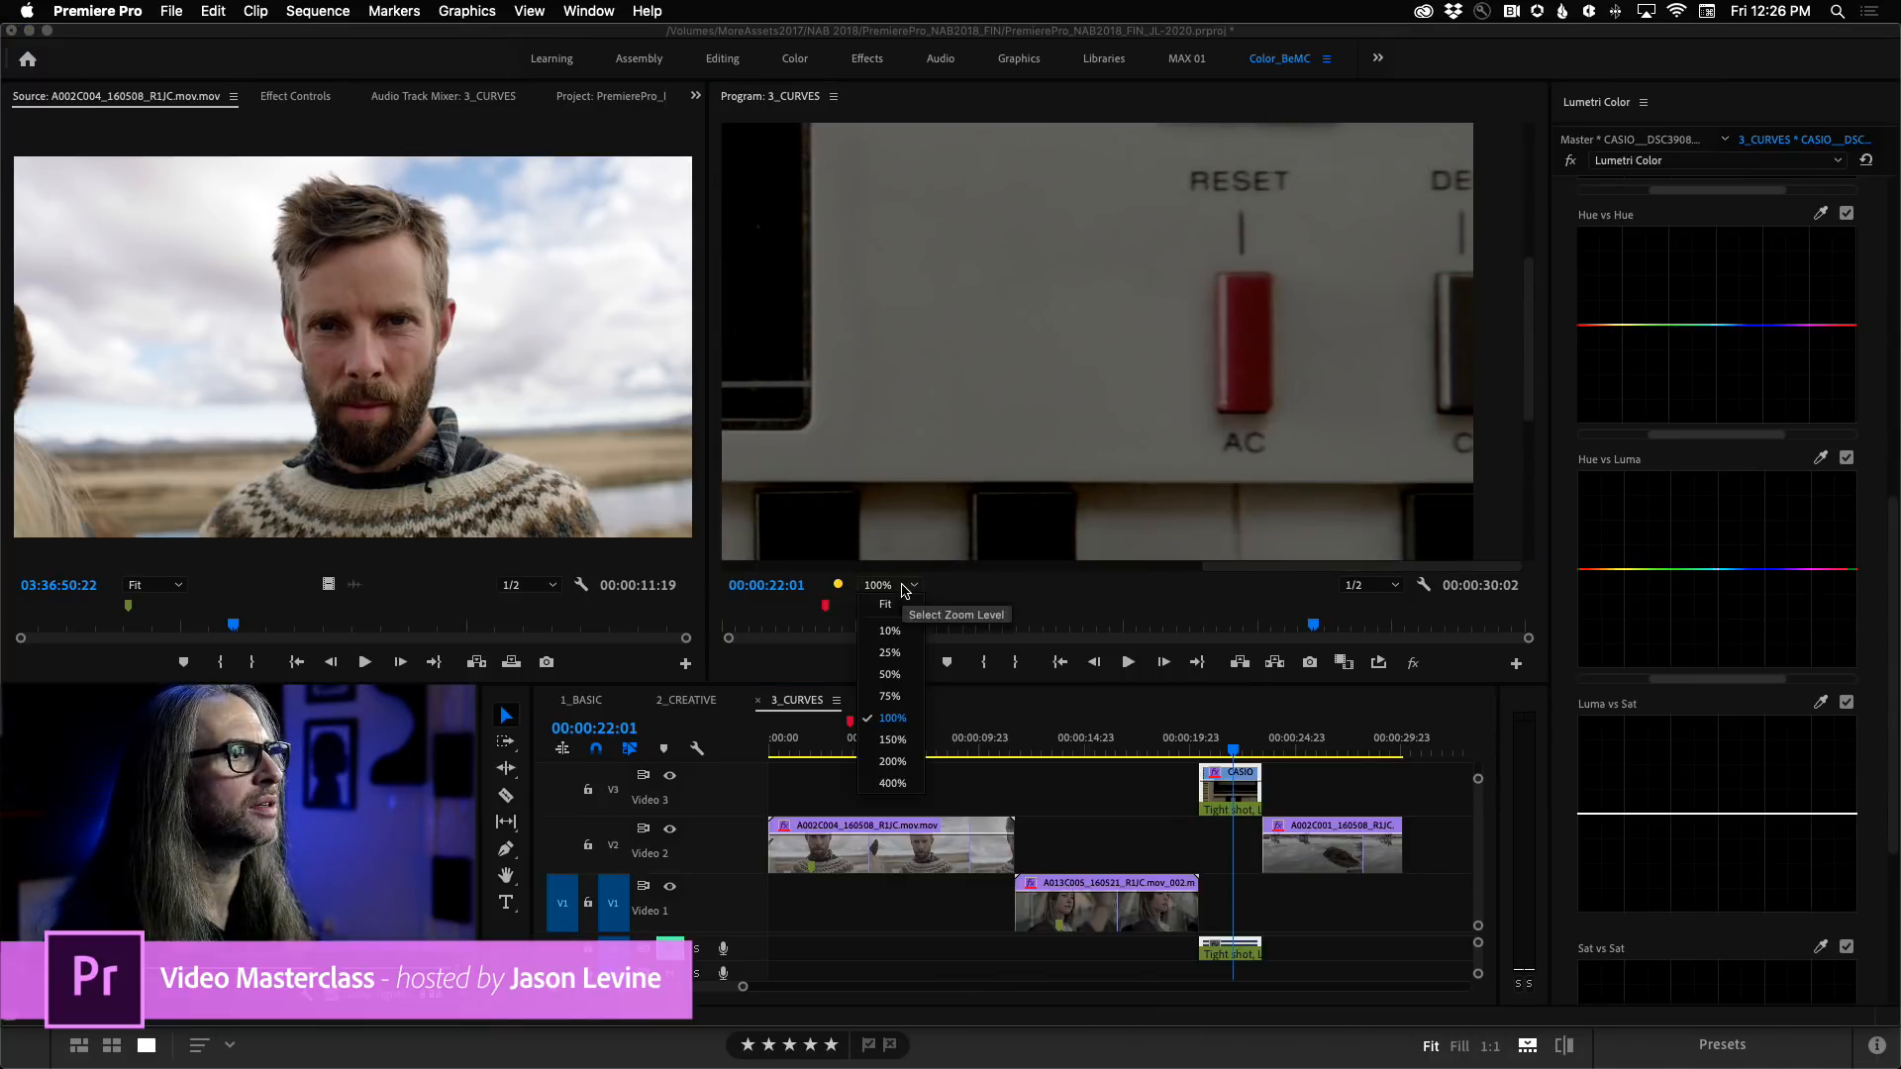
pyautogui.click(896, 705)
pyautogui.moveTo(1209, 566); pyautogui.dragTo(1394, 567)
pyautogui.moveTo(1530, 395); pyautogui.dragTo(1529, 442)
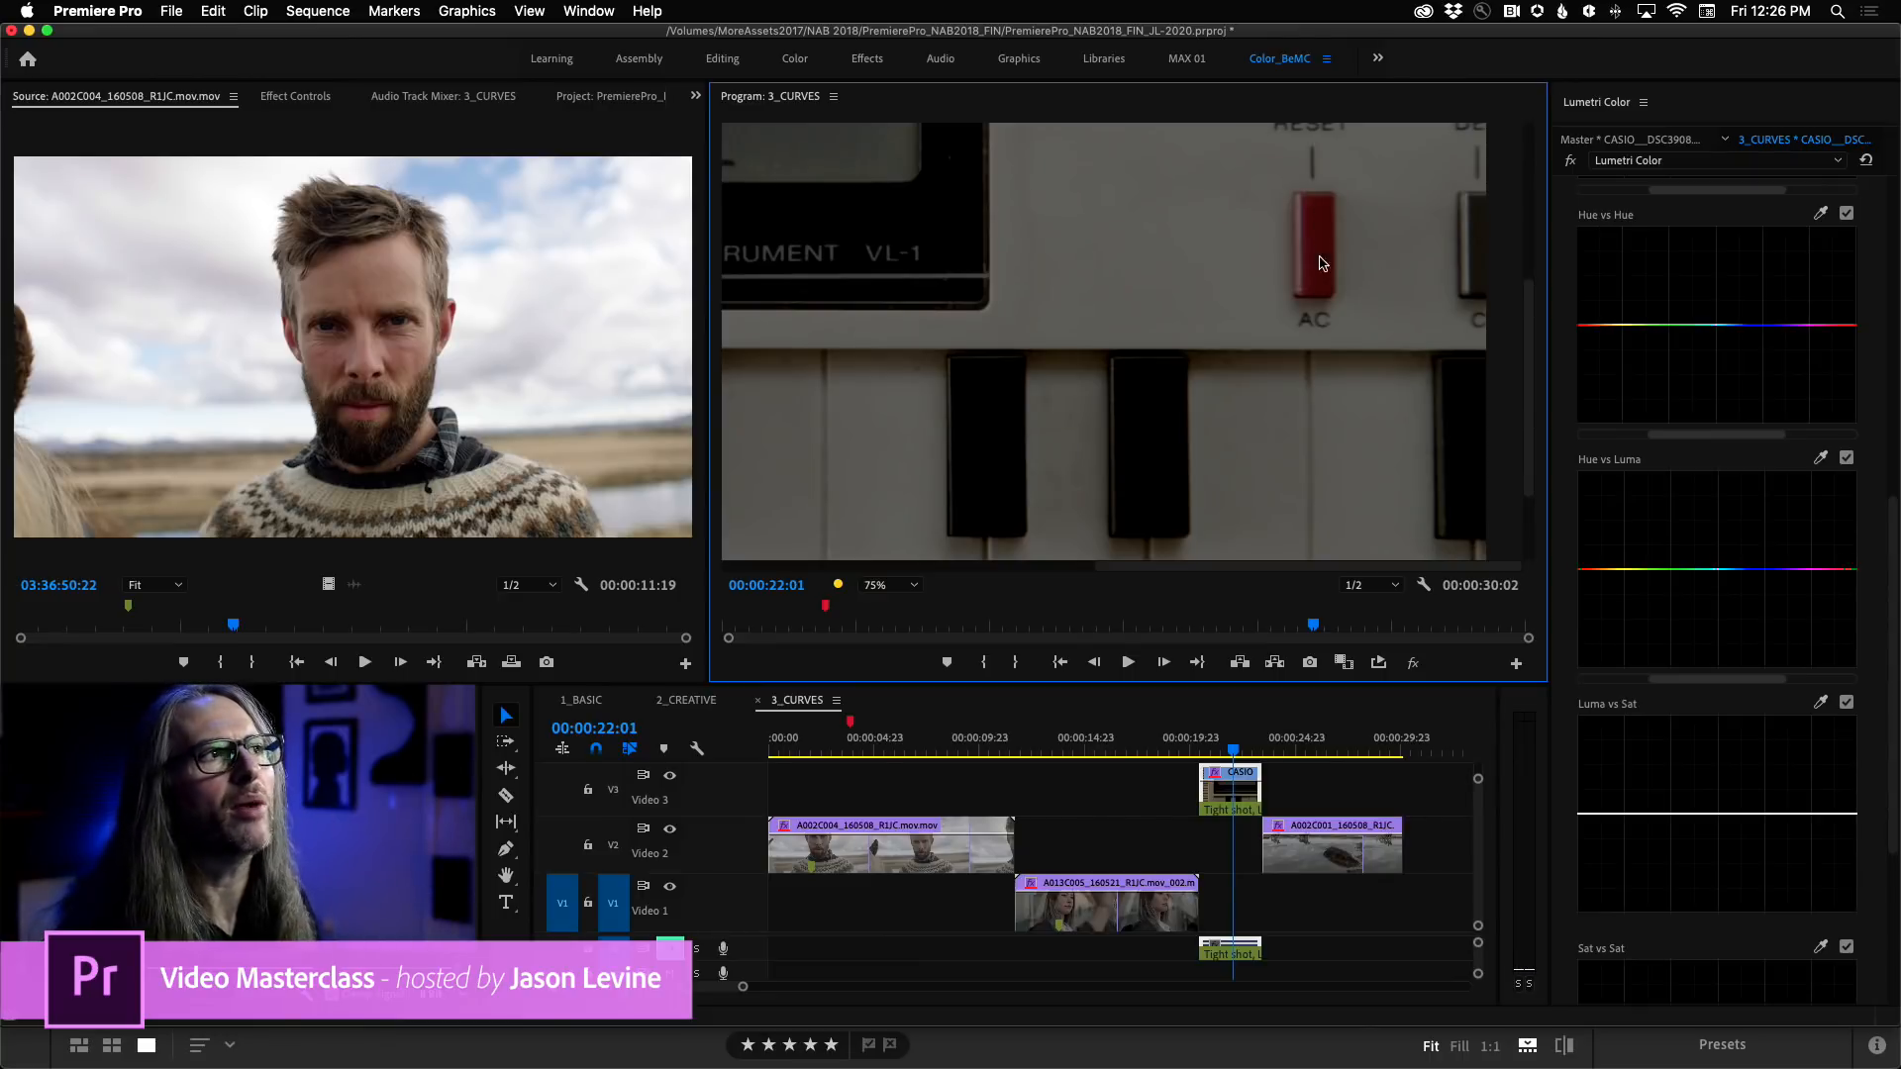
pyautogui.click(1821, 460)
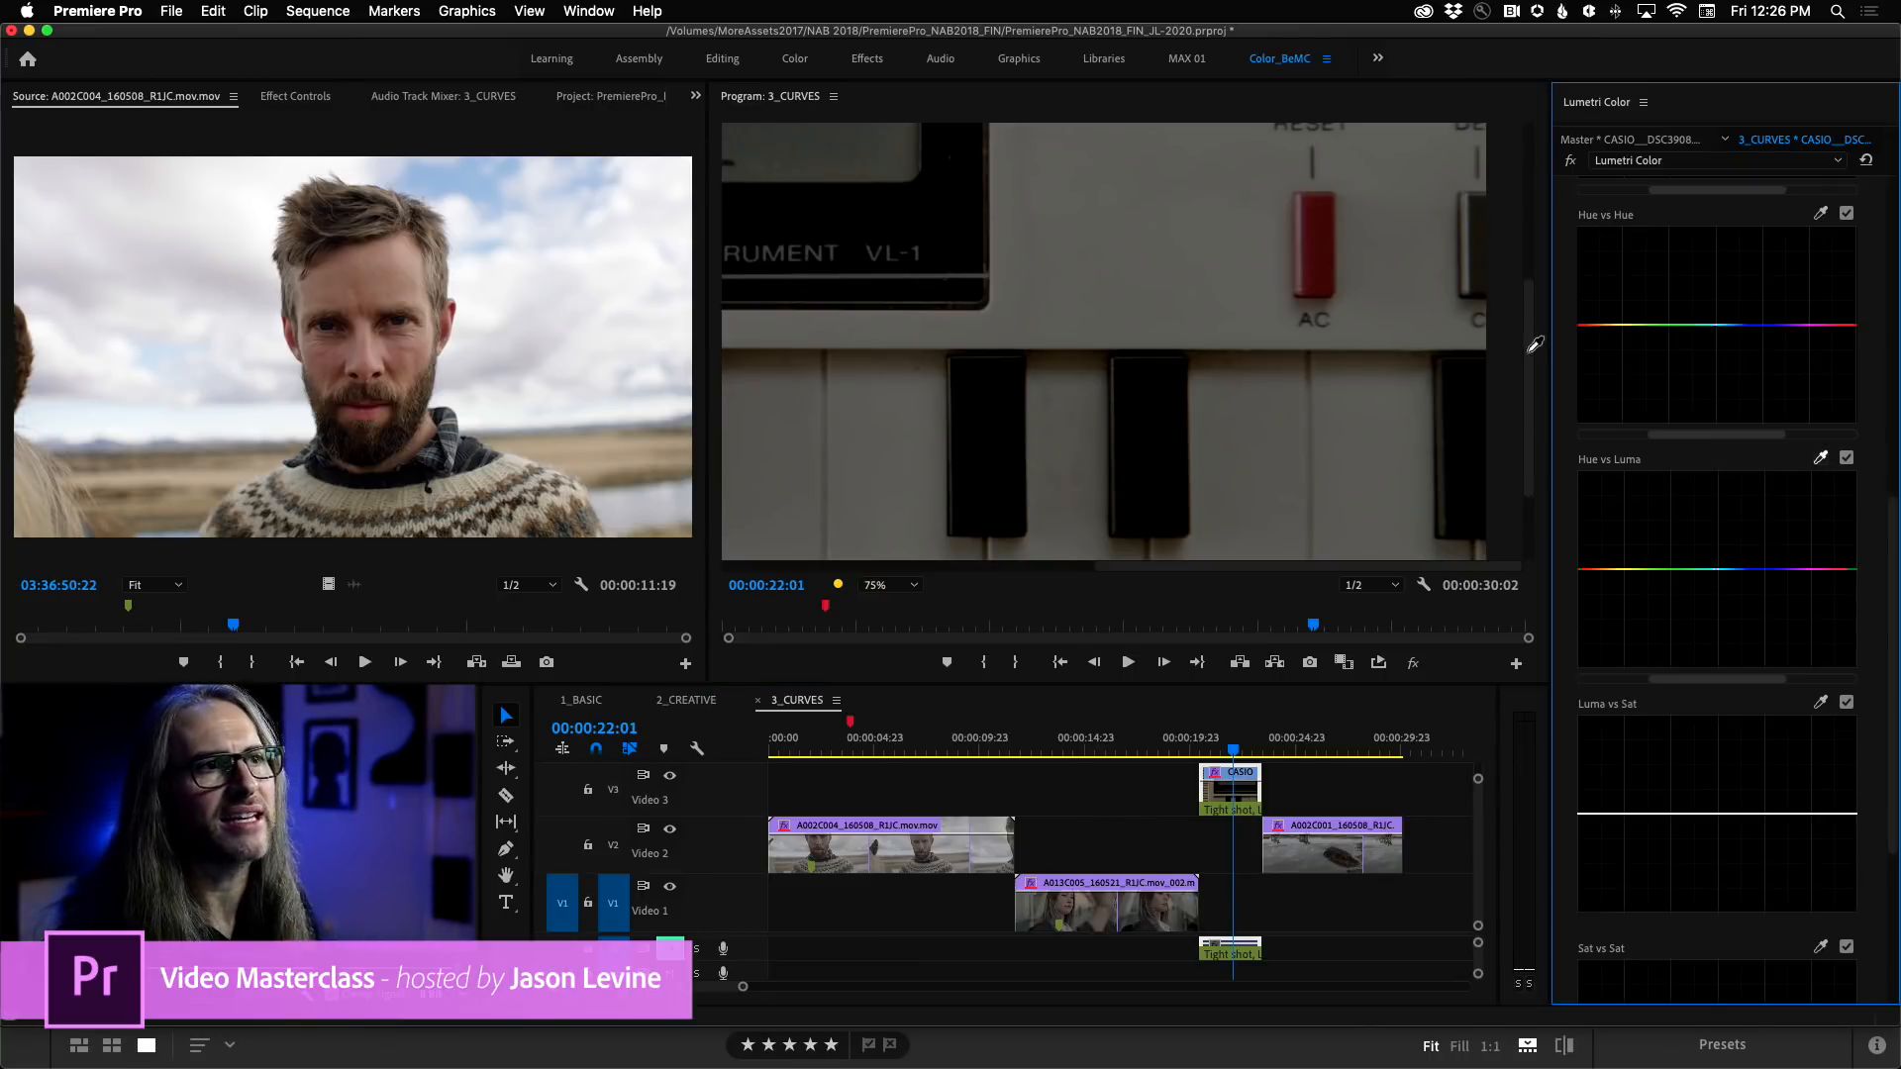
pyautogui.click(1318, 223)
pyautogui.moveTo(1699, 680)
pyautogui.mouseDown()
pyautogui.moveTo(1715, 684)
pyautogui.moveTo(1696, 683)
pyautogui.mouseUp()
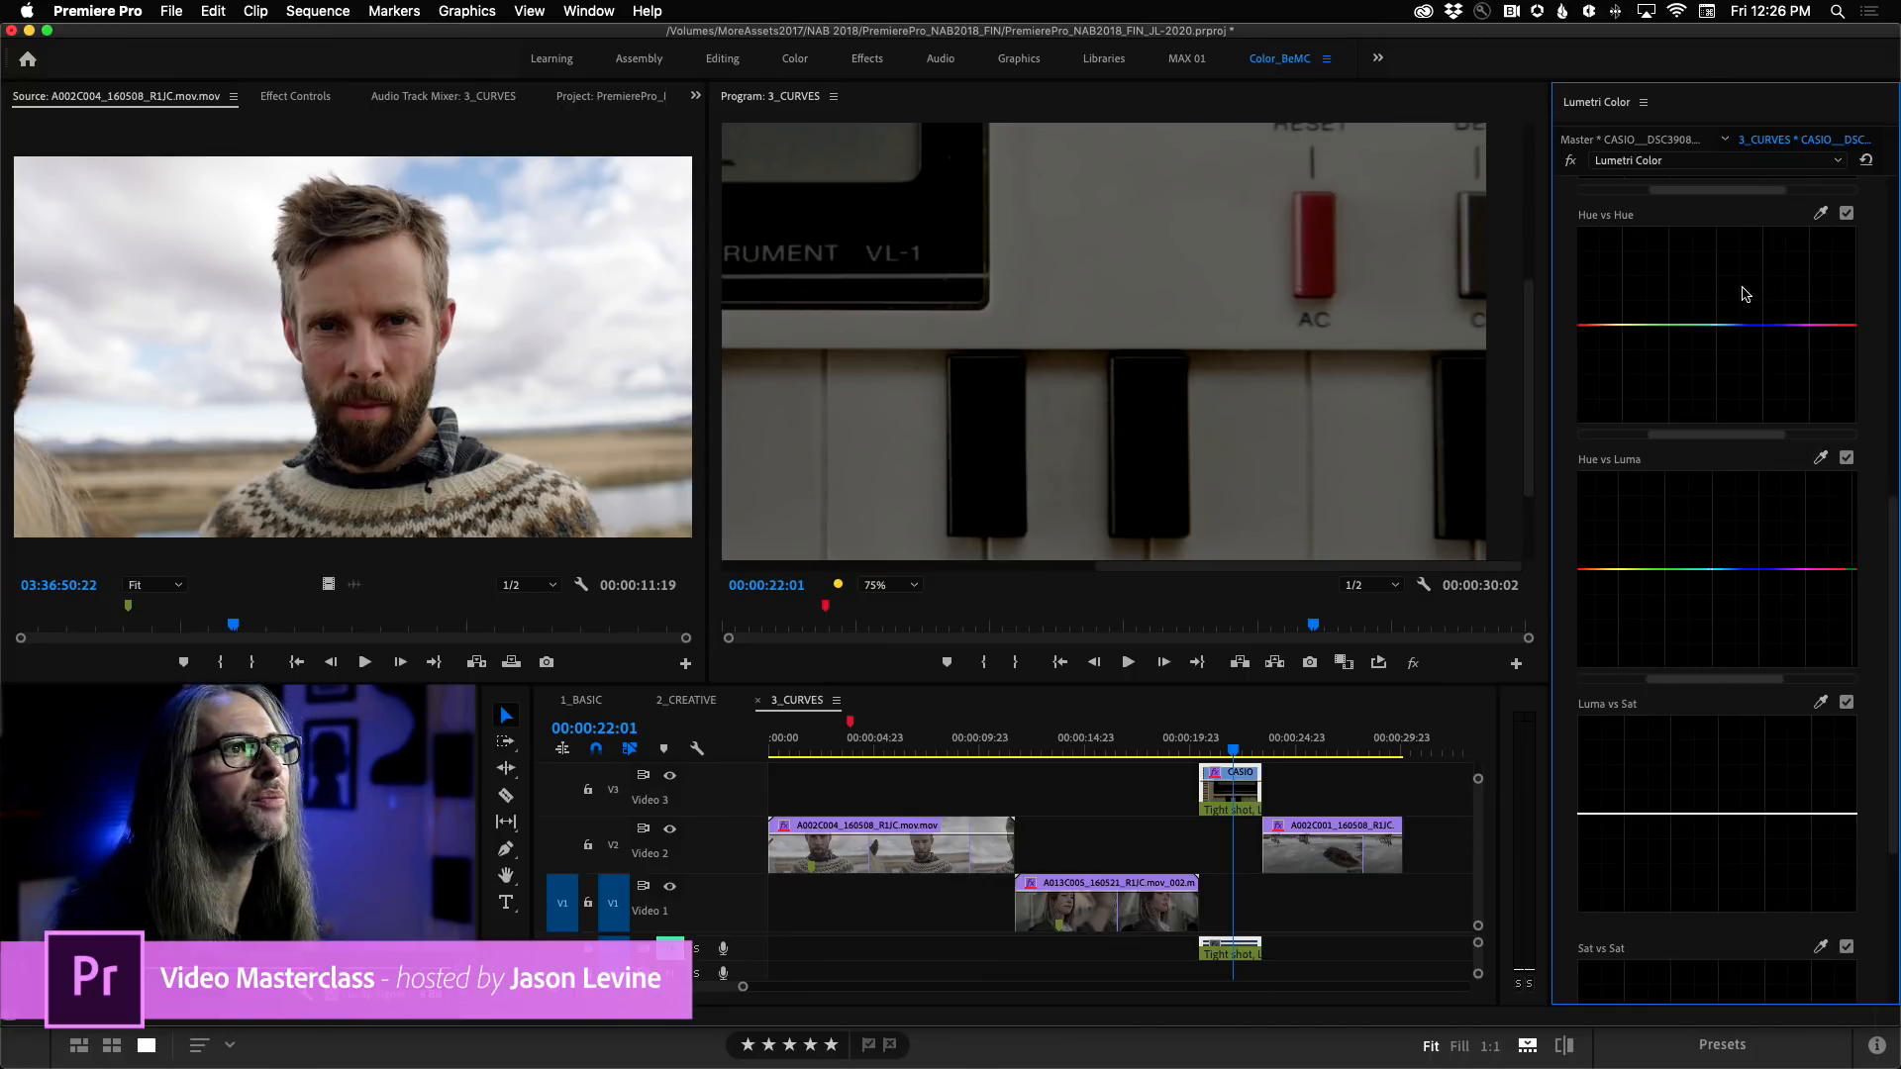
# Sample the red RESET button for the Hue vs Hue curve, centre its points, and raise the middle one until the button turns purple.
pyautogui.click(1821, 214)
pyautogui.click(1321, 228)
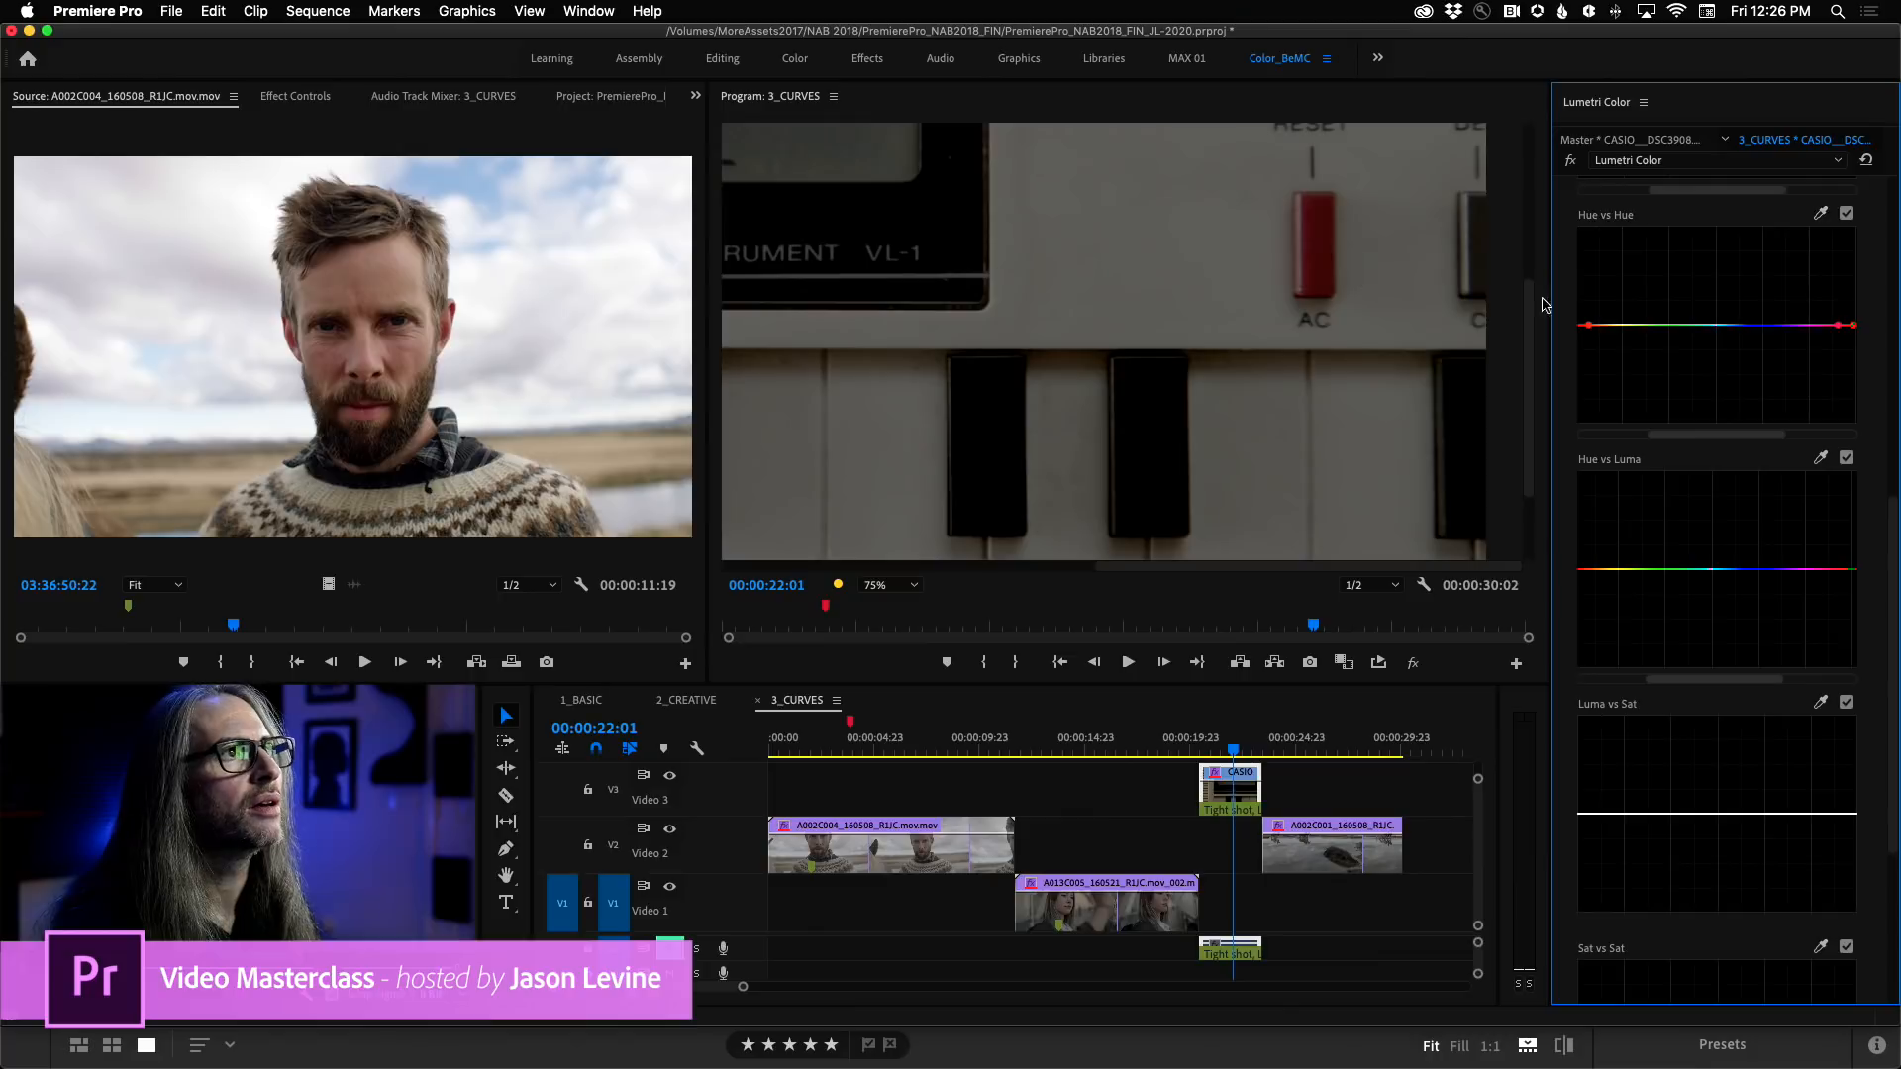
pyautogui.moveTo(1734, 441); pyautogui.dragTo(1630, 444)
pyautogui.moveTo(1747, 326); pyautogui.dragTo(1748, 280)
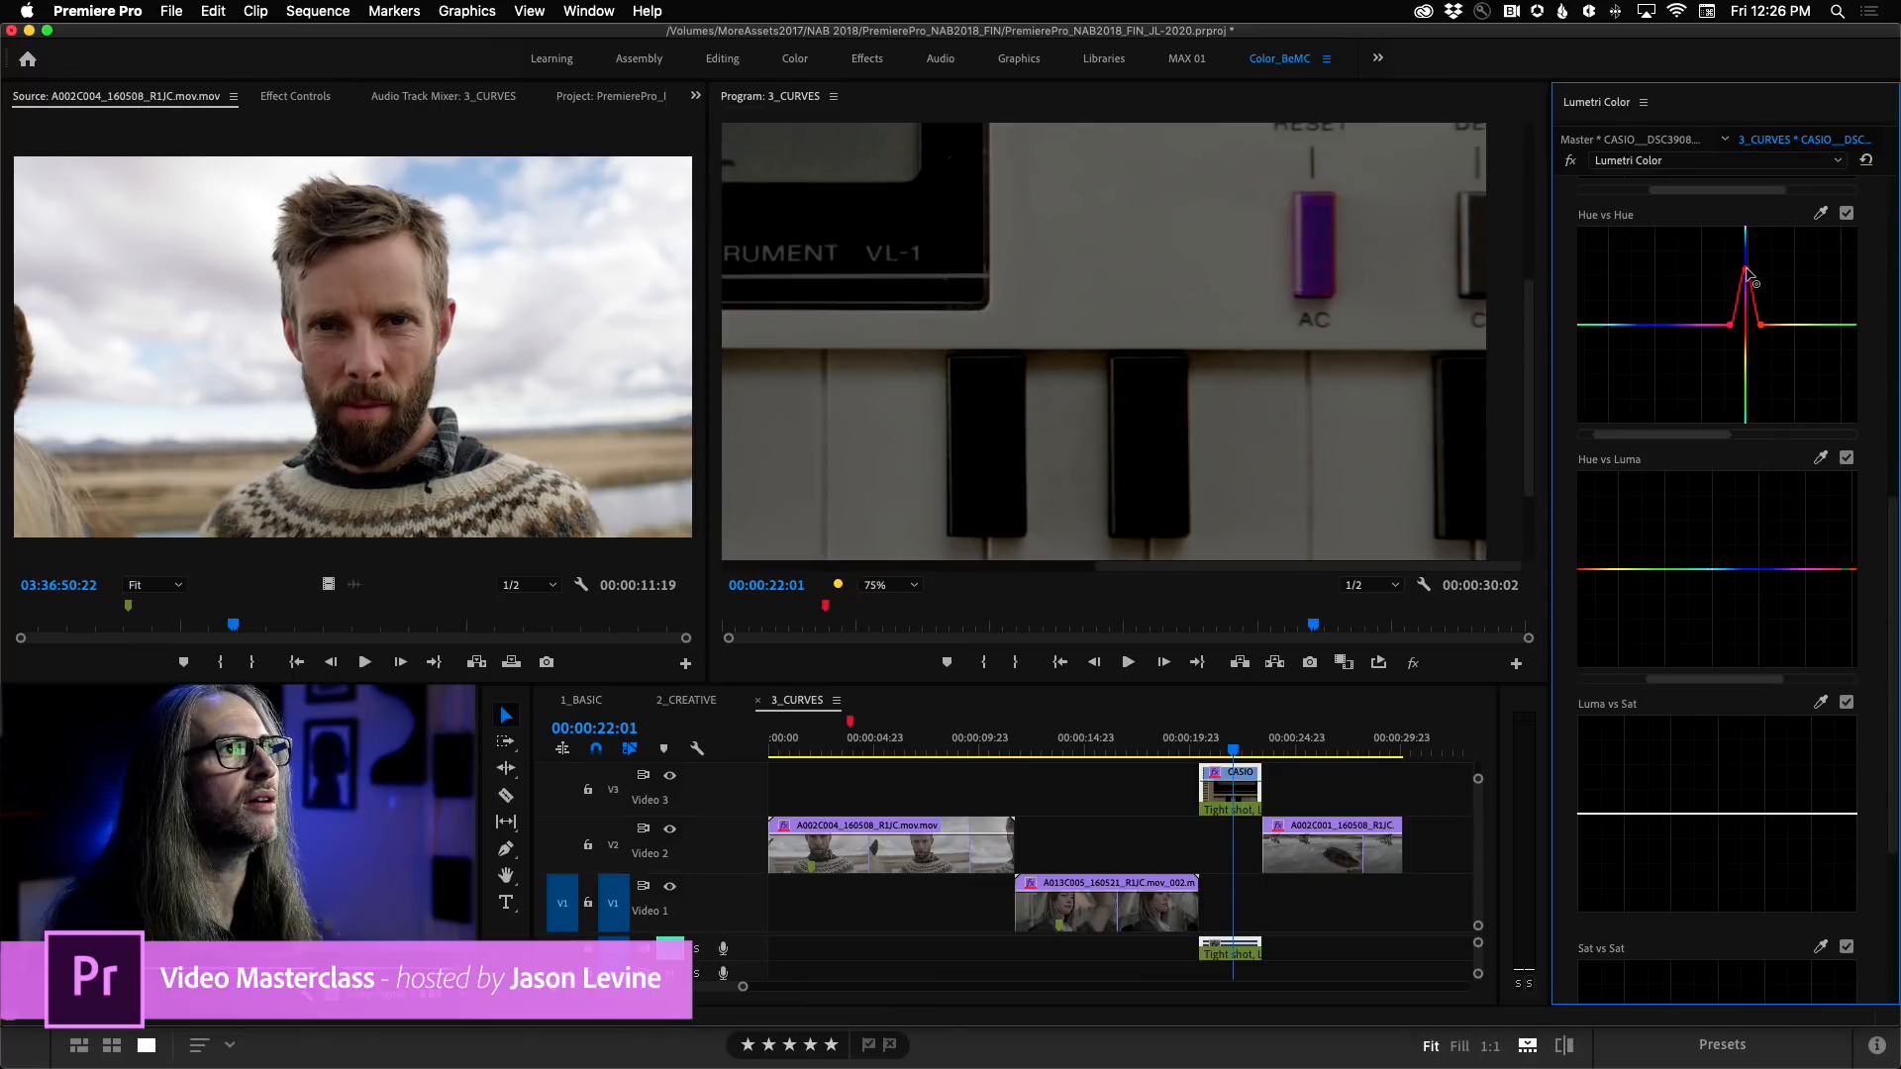
# Fit the whole CASIO shot in the Program monitor and bring Lumetri Color's Basic Correction and Creative sections into view.
pyautogui.click(884, 585)
pyautogui.click(886, 606)
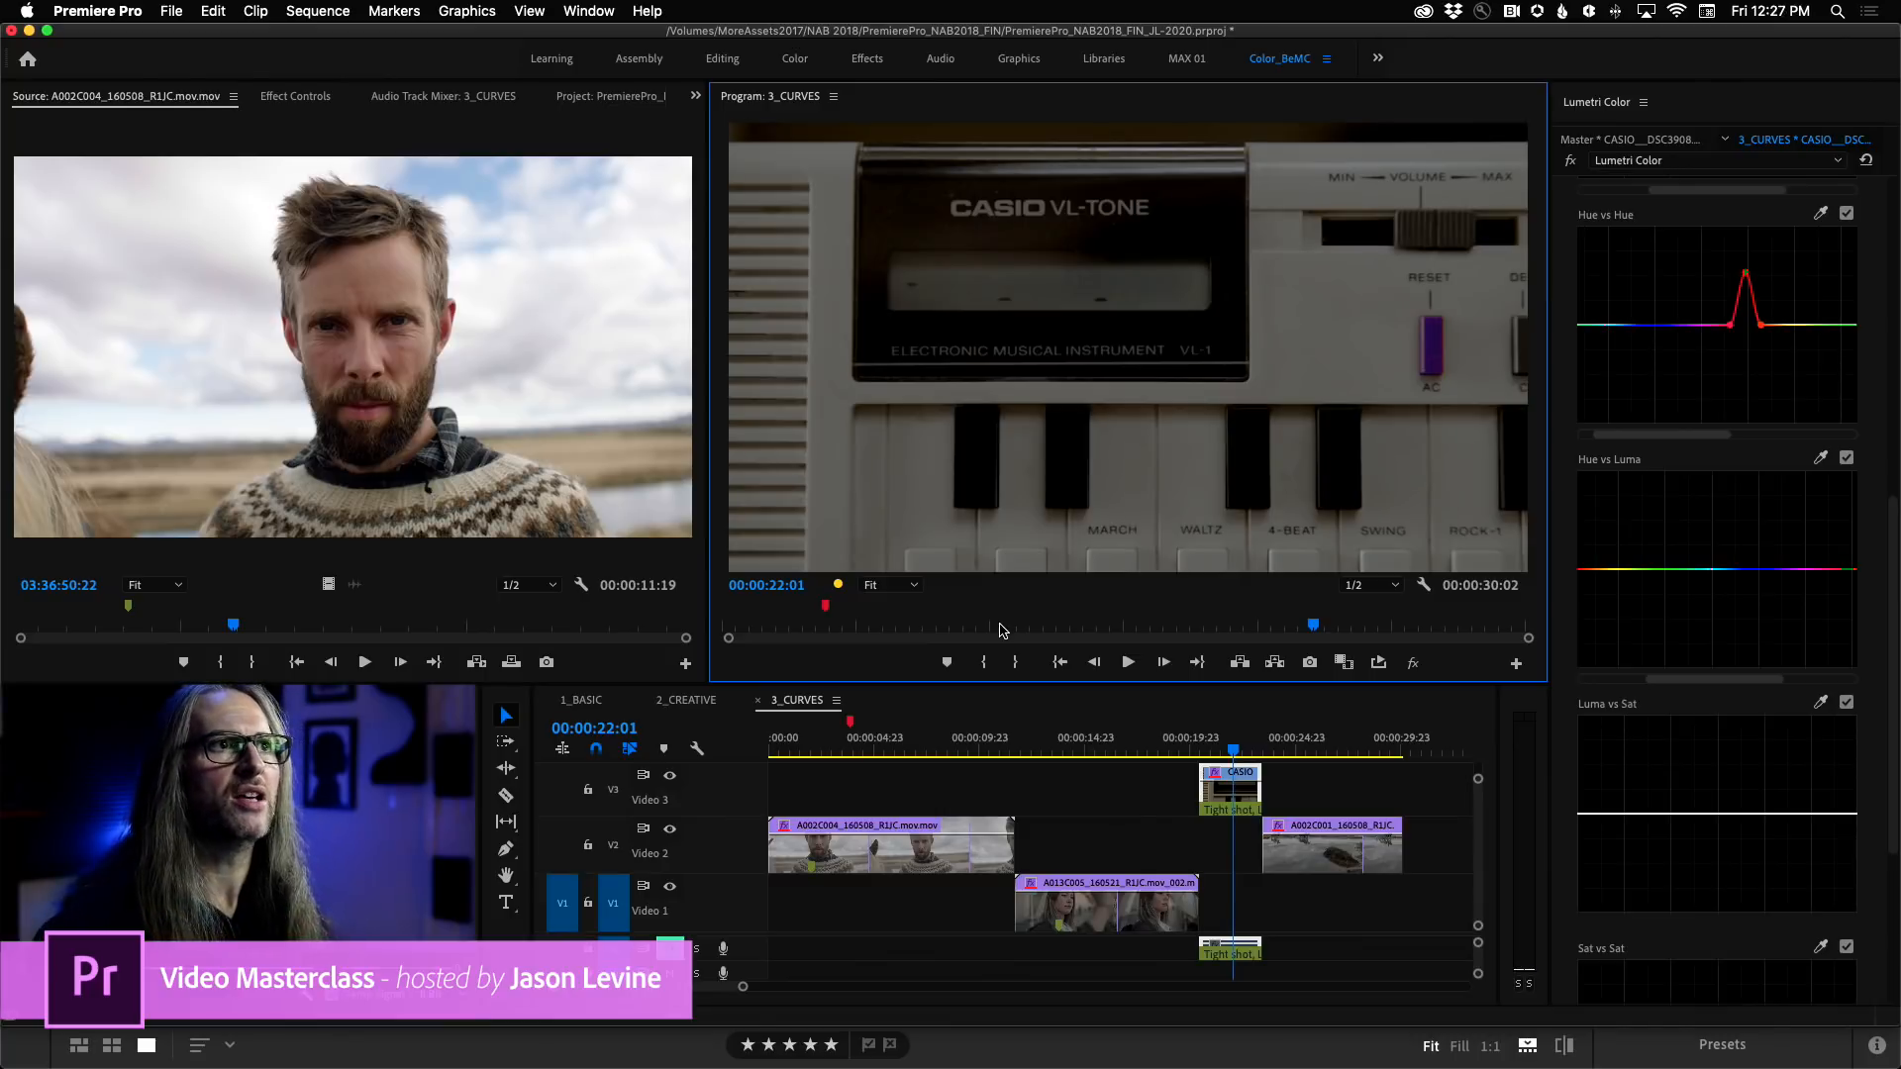
pyautogui.moveTo(1894, 526); pyautogui.dragTo(1894, 203)
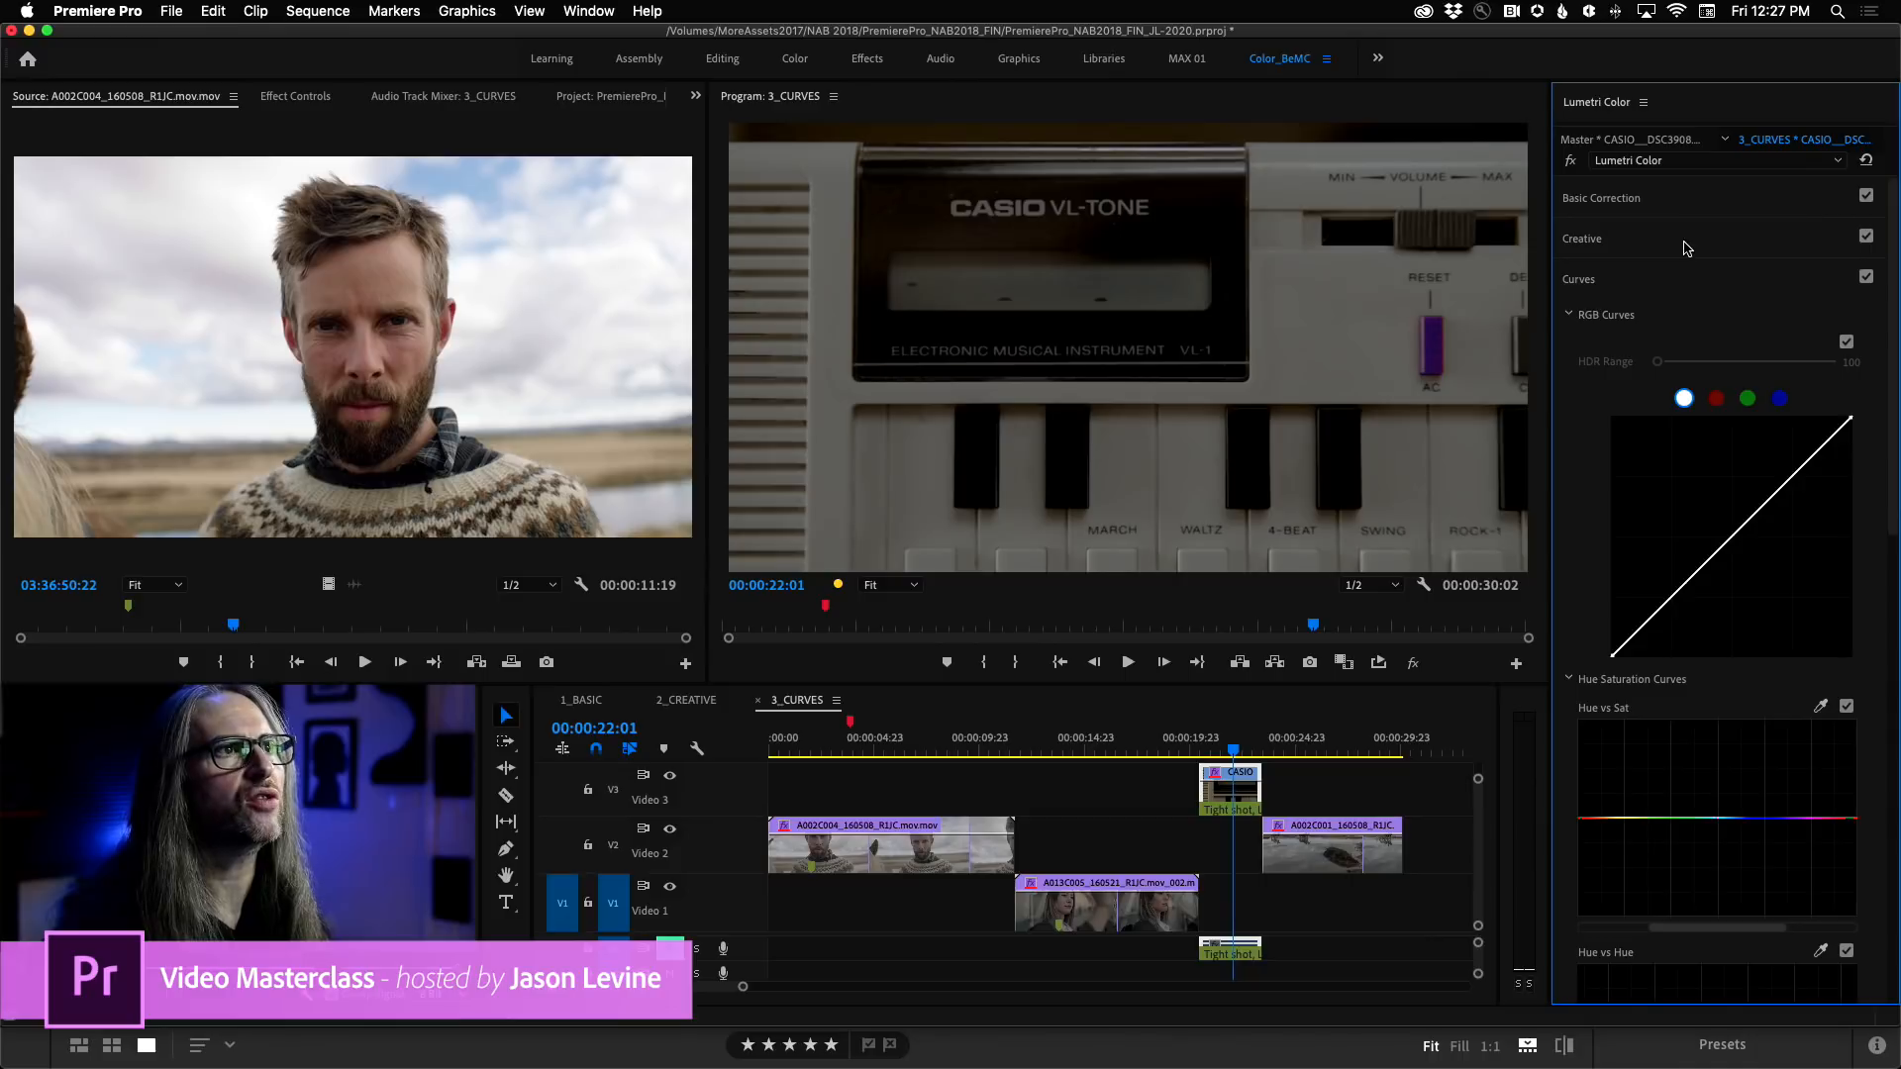